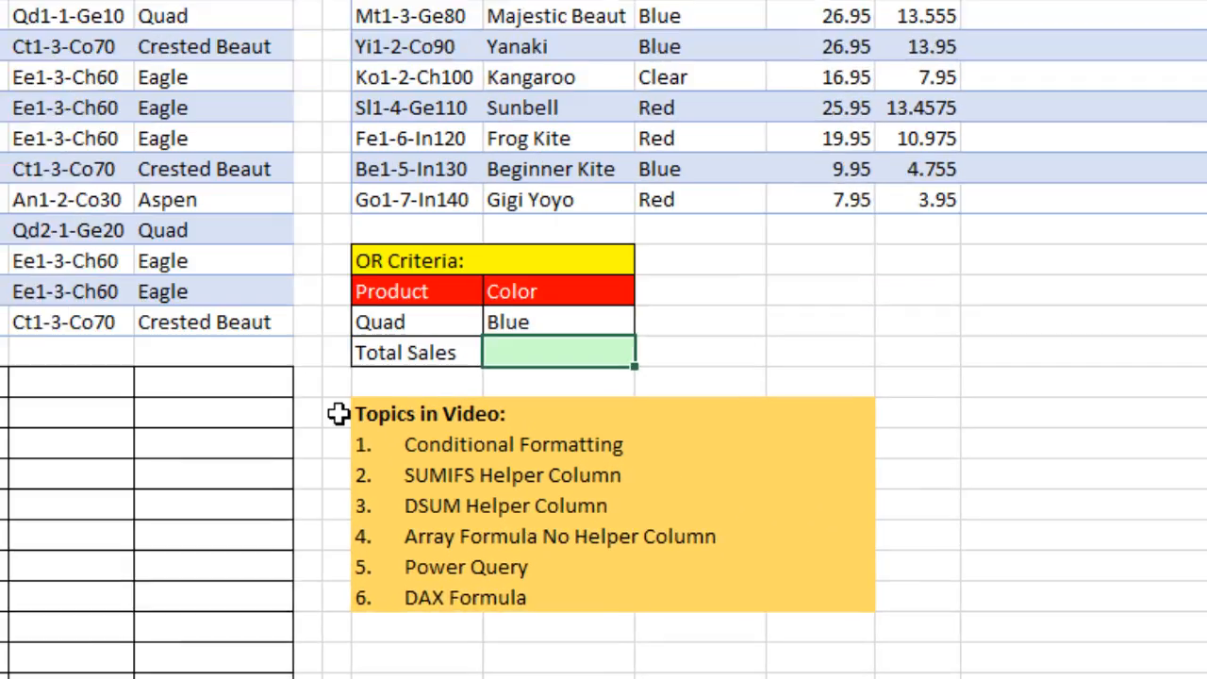
- Review the video topics list and compare the OR criteria for Product and Color in J21:K21
left_click_drag(338, 413, 338, 612)
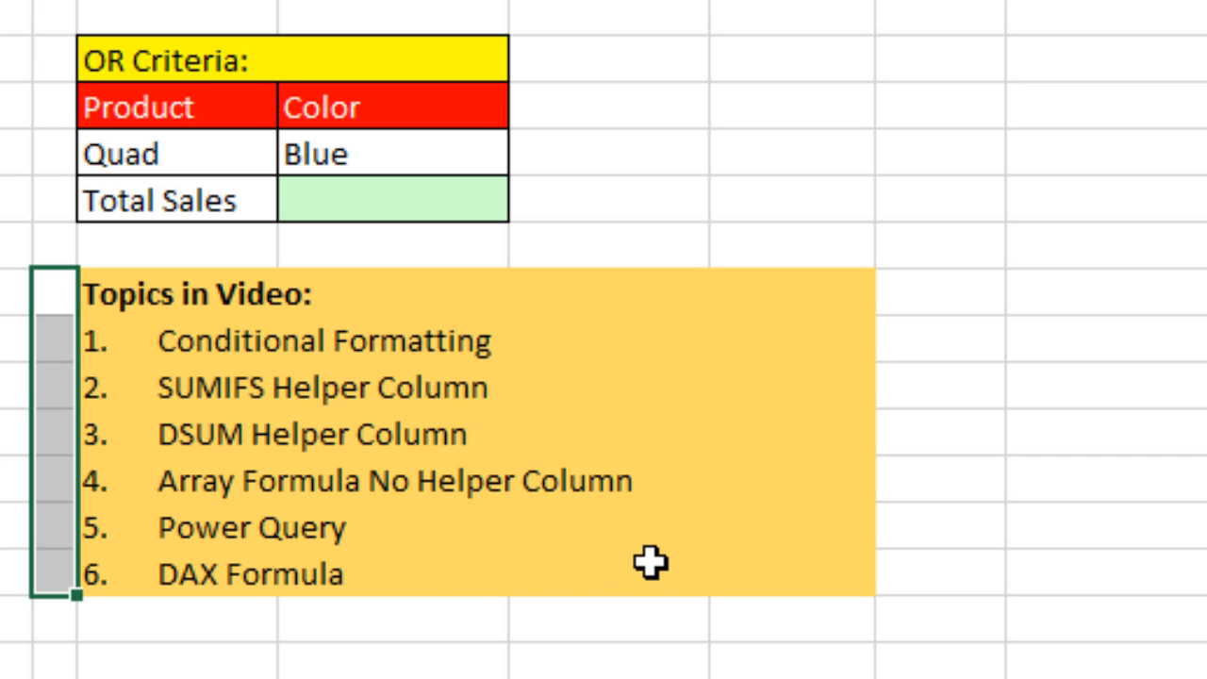
left_click(198, 630)
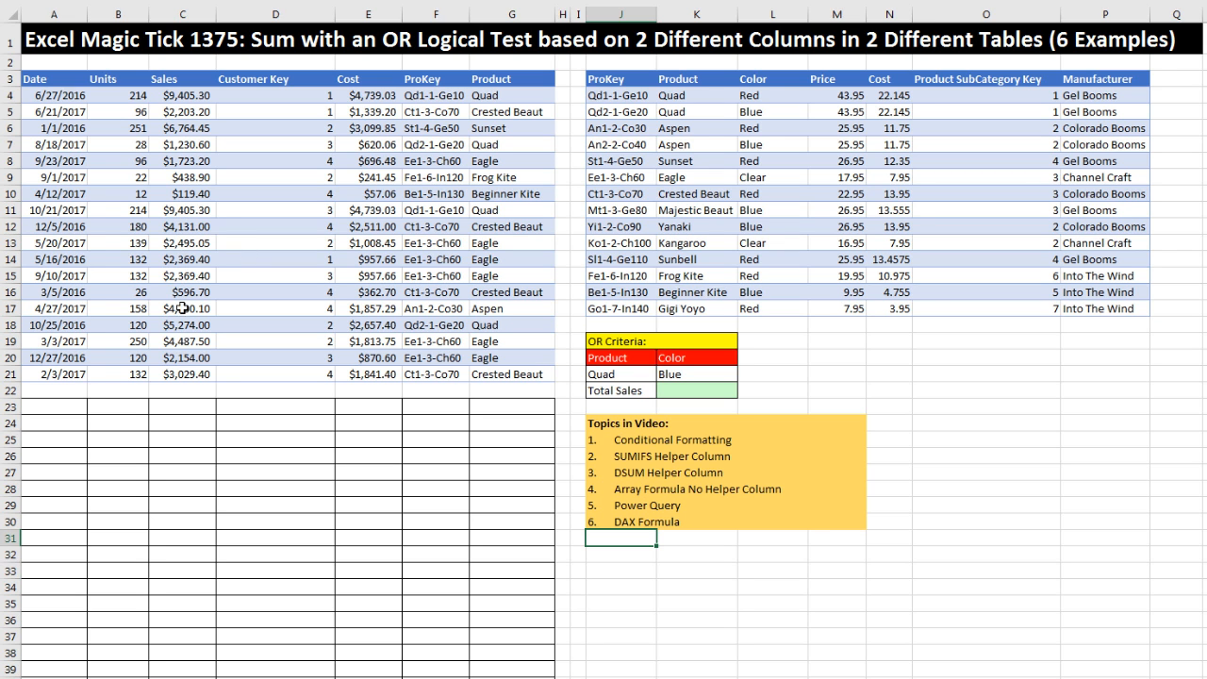
left_click(619, 362)
left_click(617, 374)
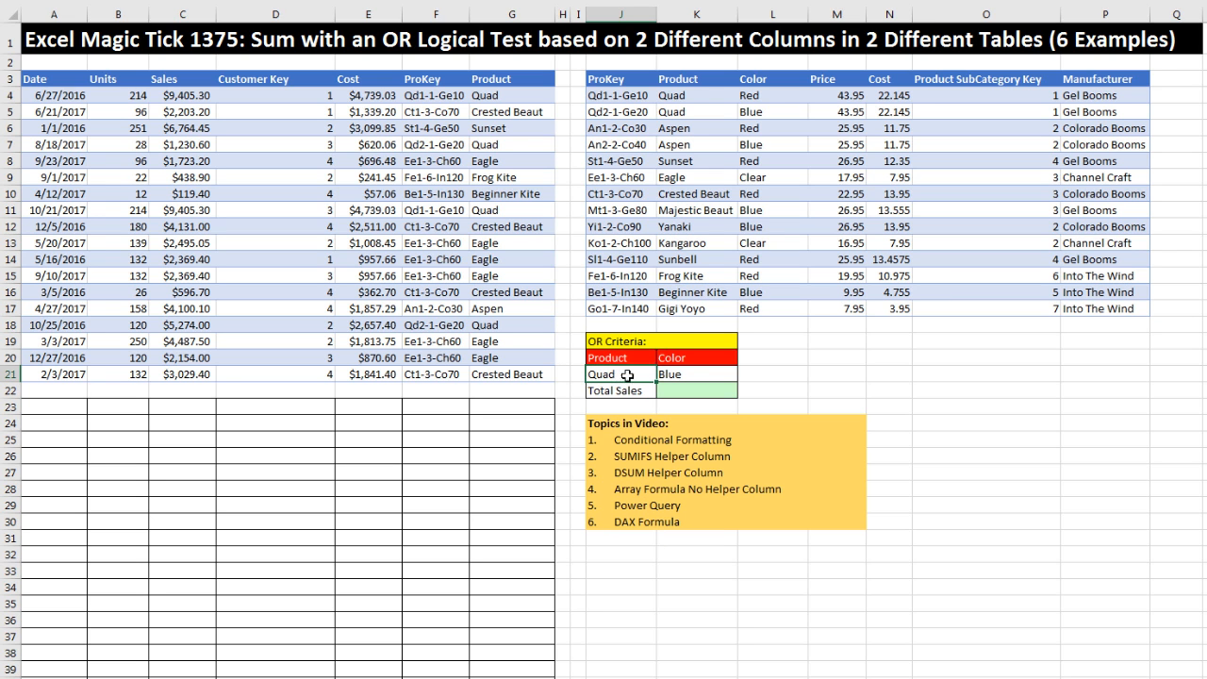
left_click(686, 360)
left_click(699, 375)
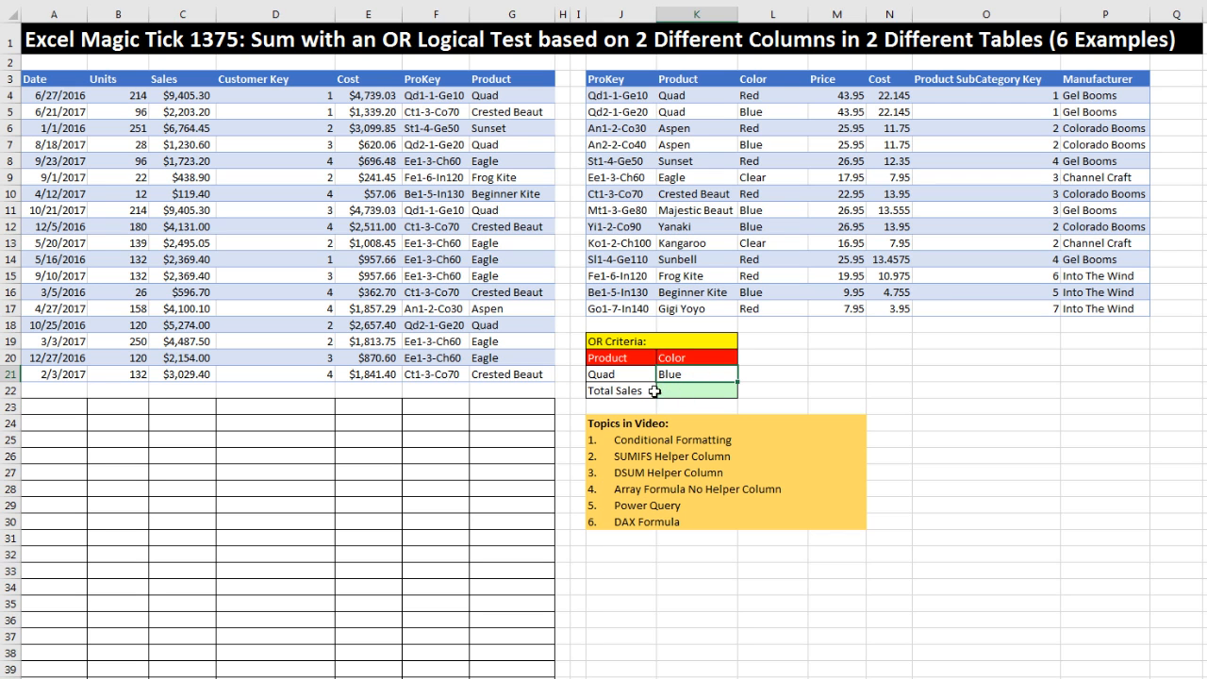
left_click(616, 374)
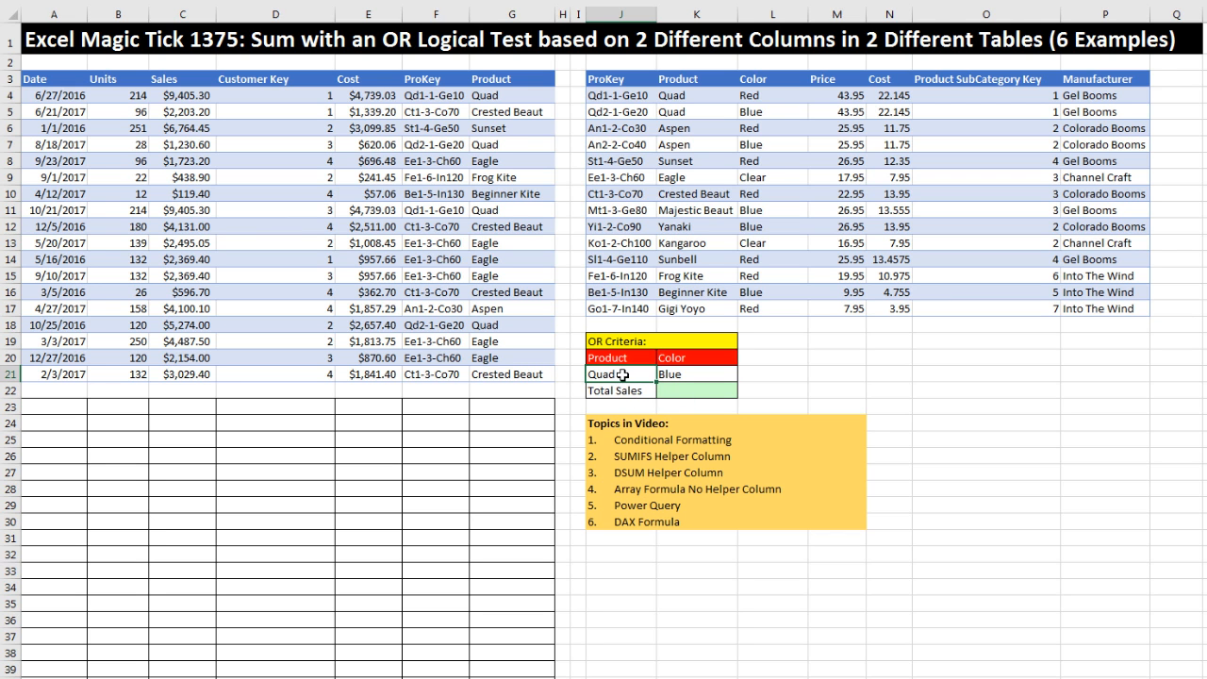
left_click(693, 374)
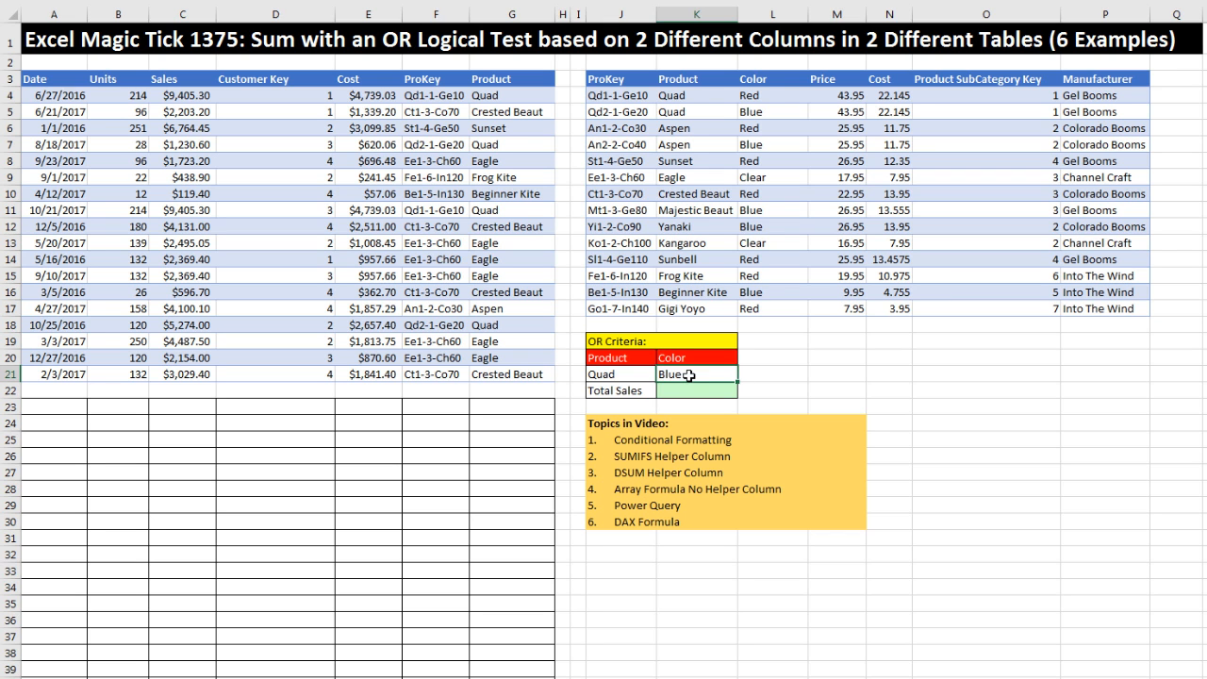
left_click(638, 376)
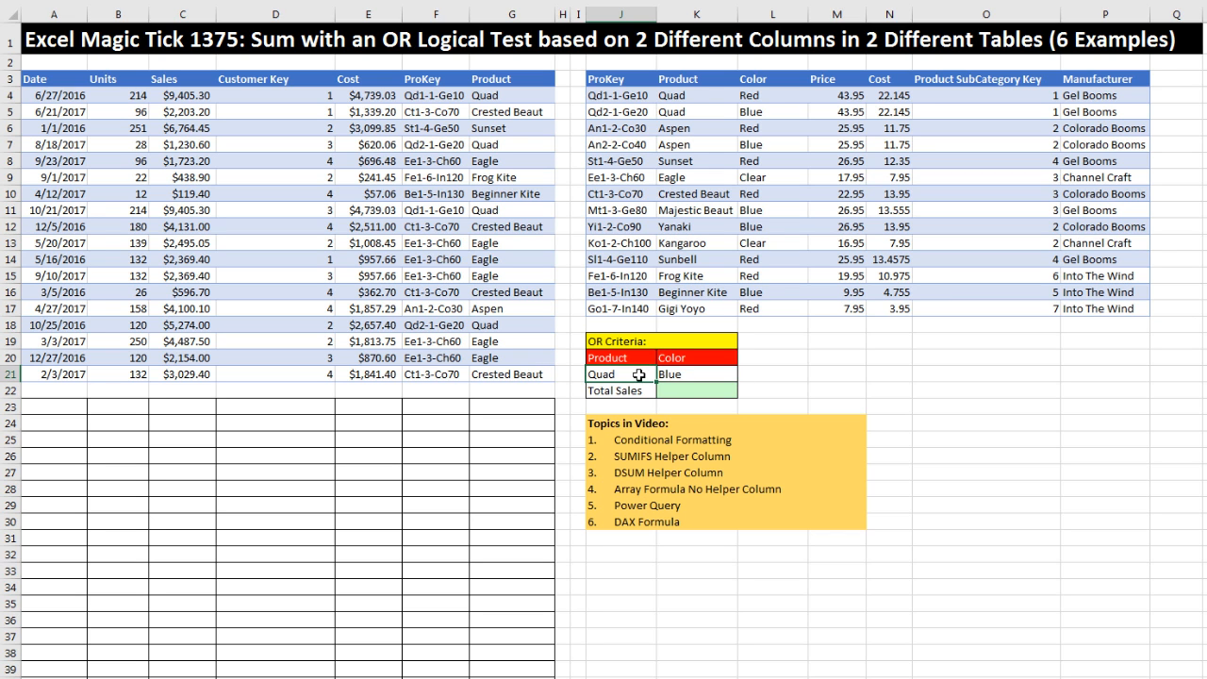
left_click(691, 375)
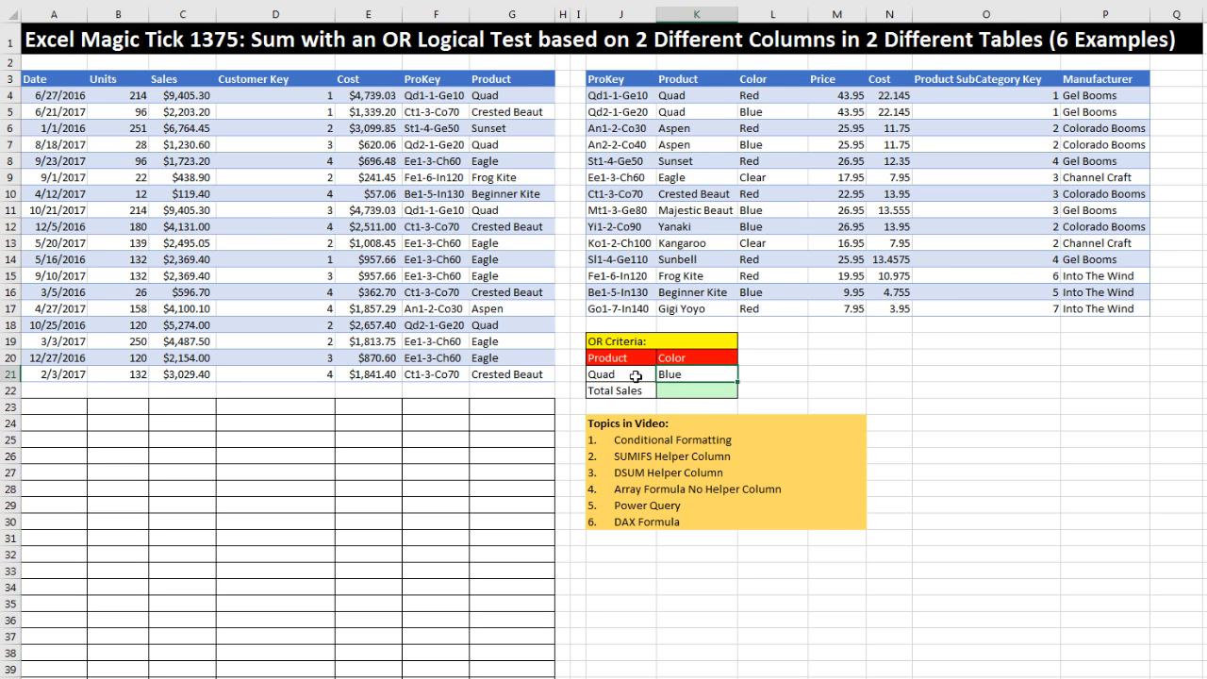
left_click(635, 376)
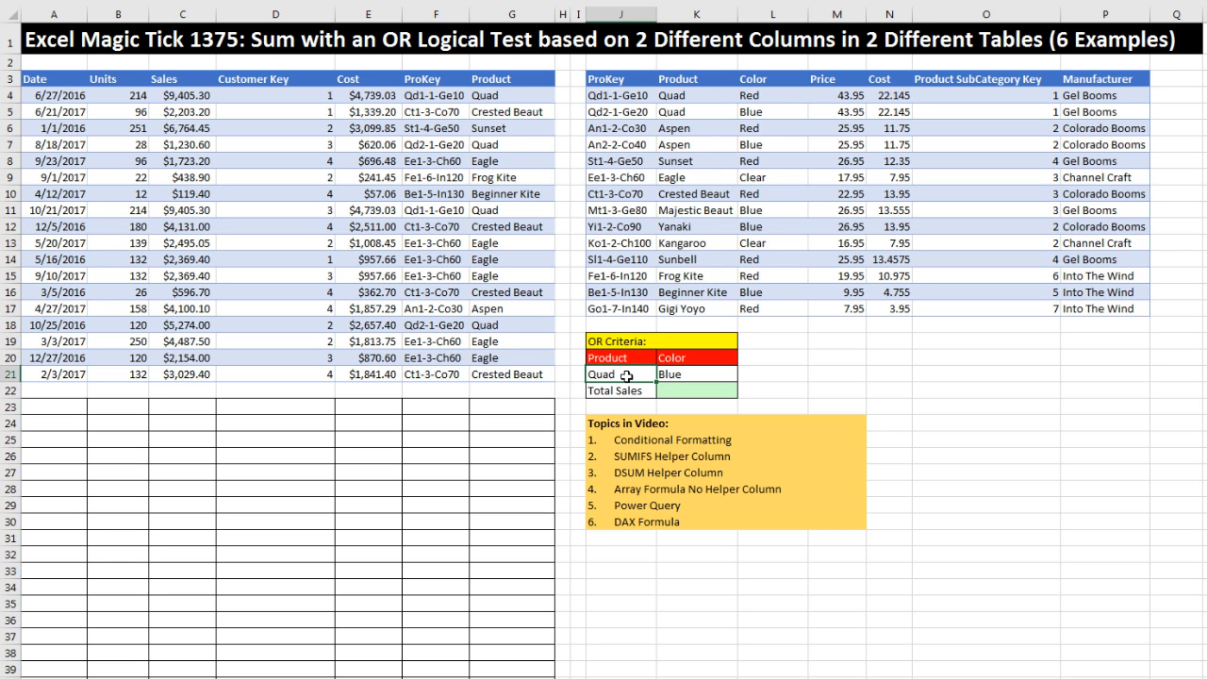
left_click(674, 375)
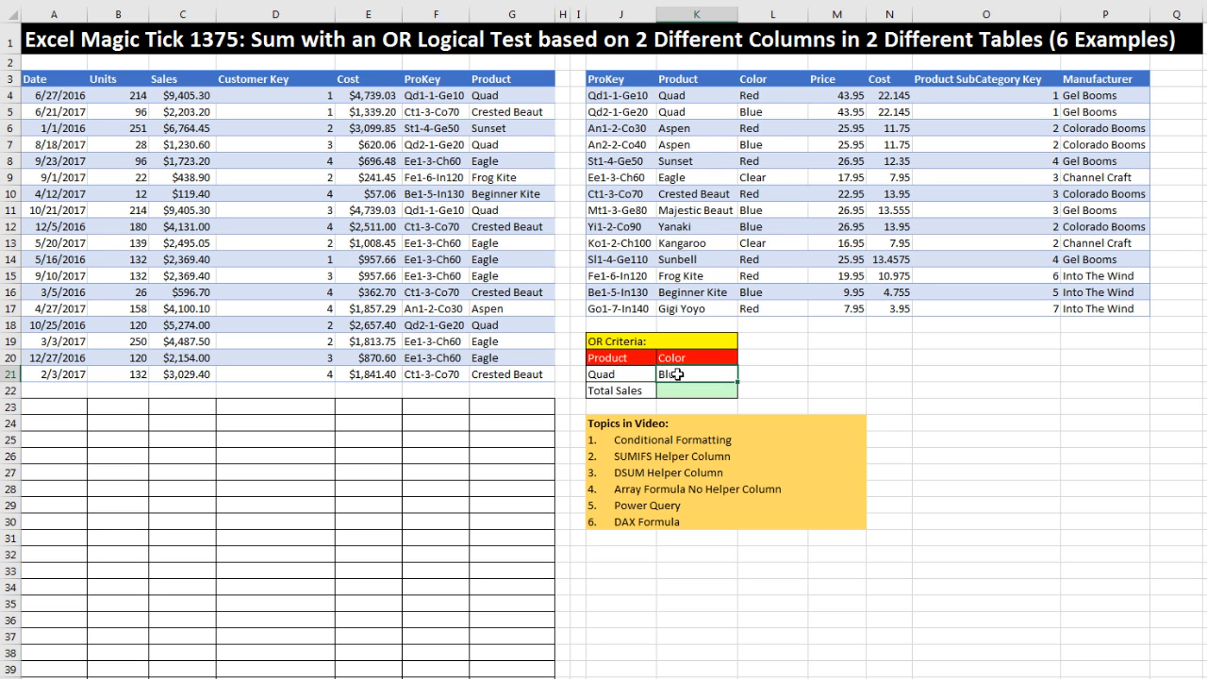
left_click(615, 374)
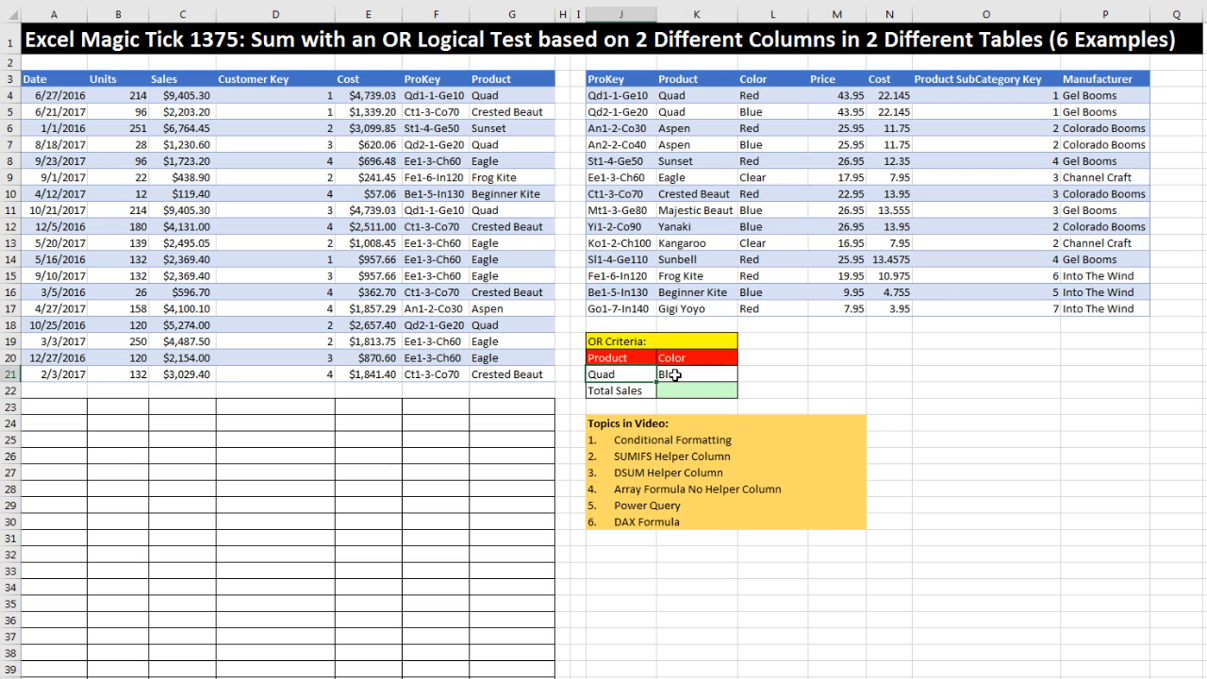
left_click(675, 375)
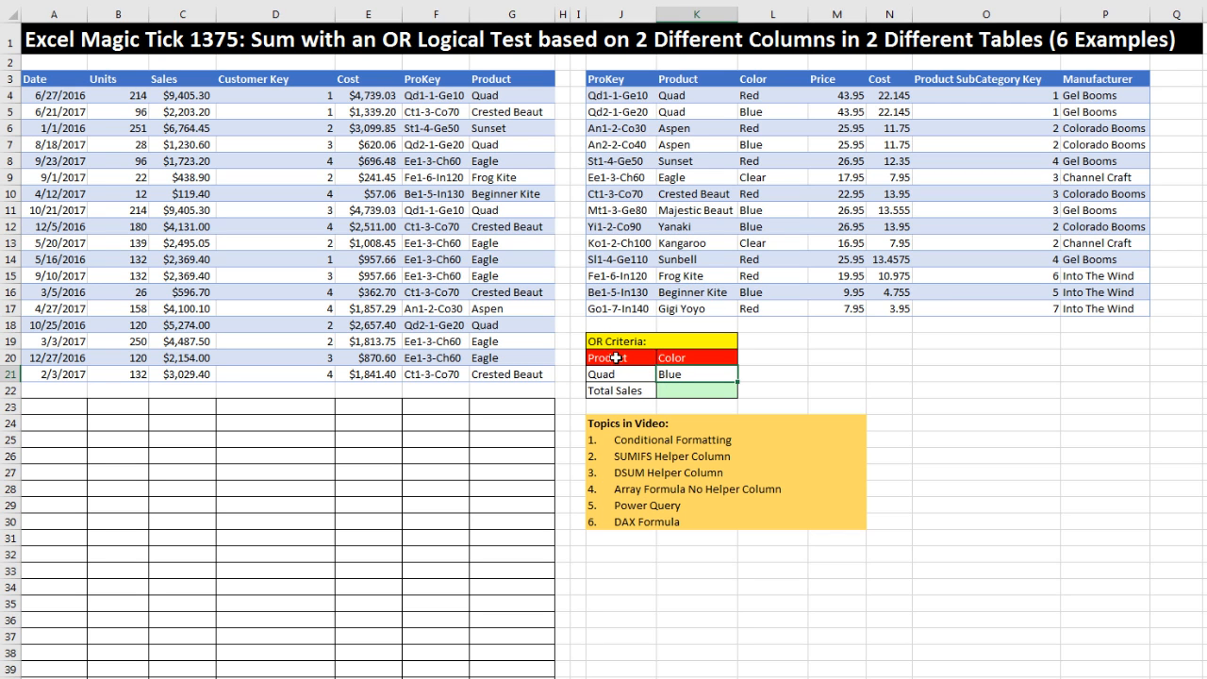
left_click(615, 376)
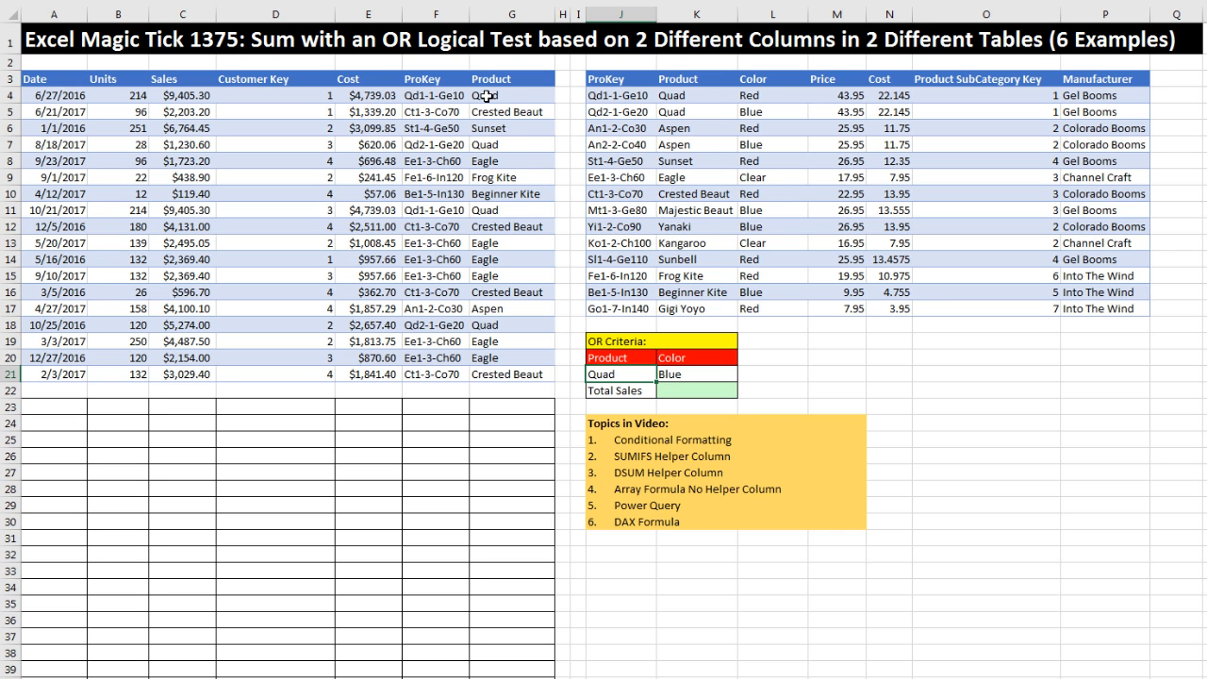
- Check the sales table's Product column against the Product and Color criteria
left_click_drag(486, 95, 490, 373)
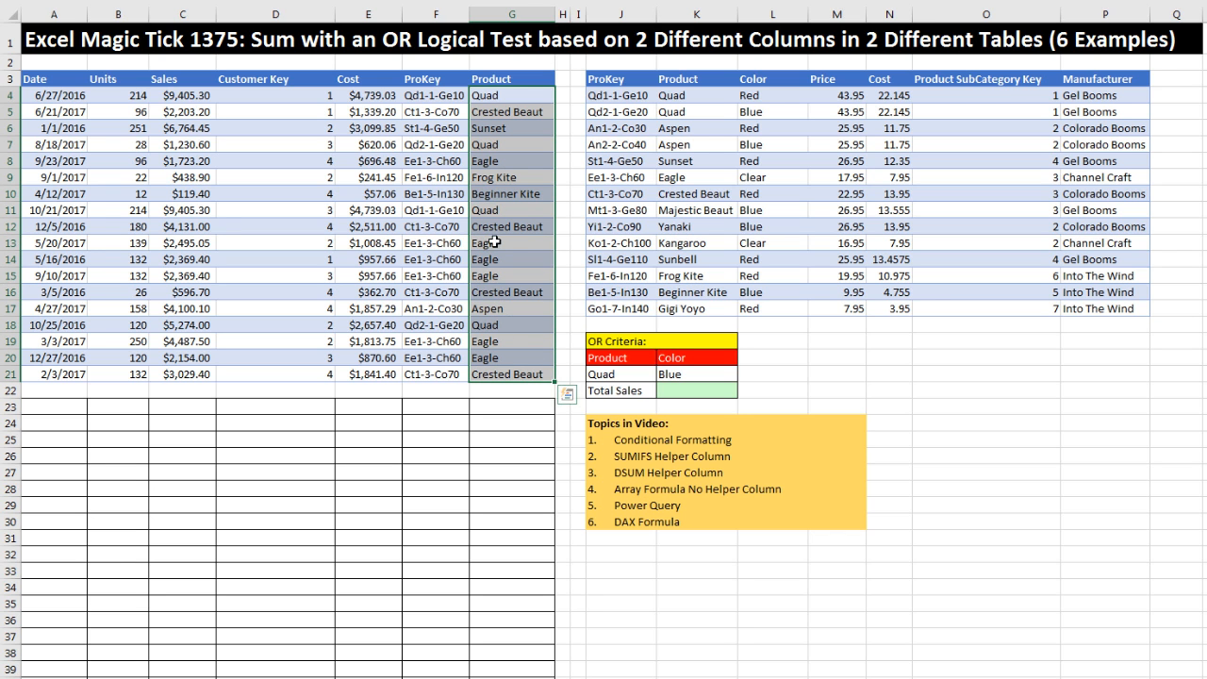
left_click(516, 100)
left_click(518, 112)
left_click(515, 129)
left_click(514, 145)
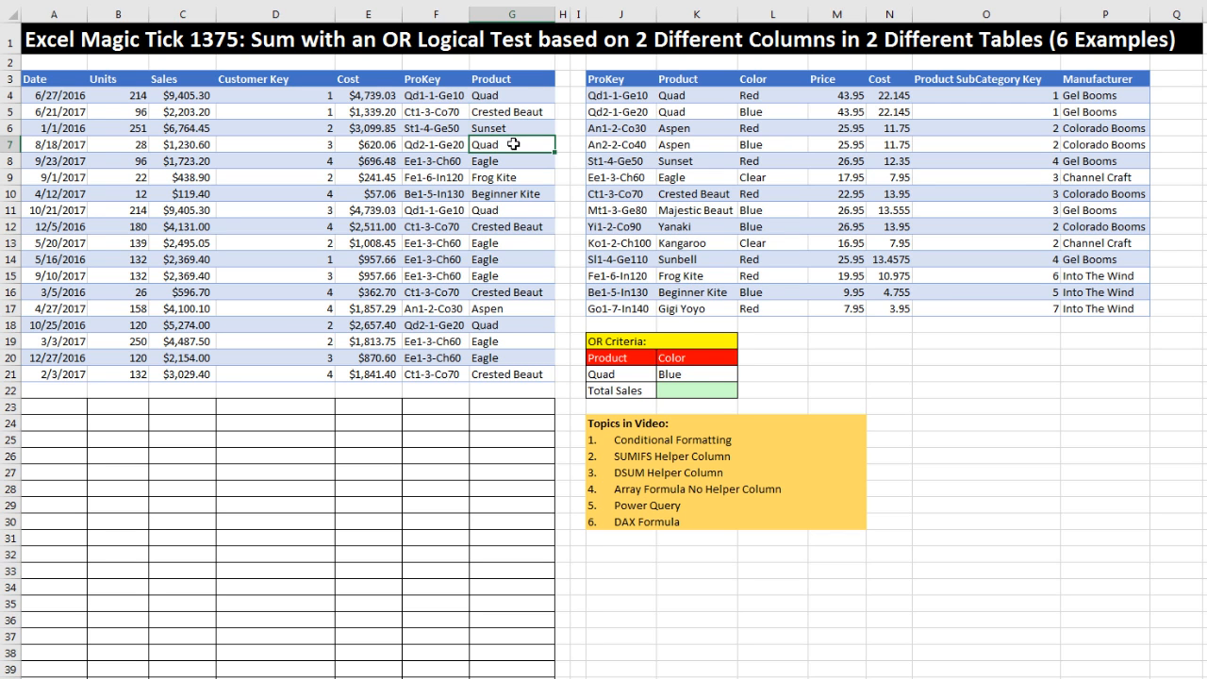
left_click(680, 375)
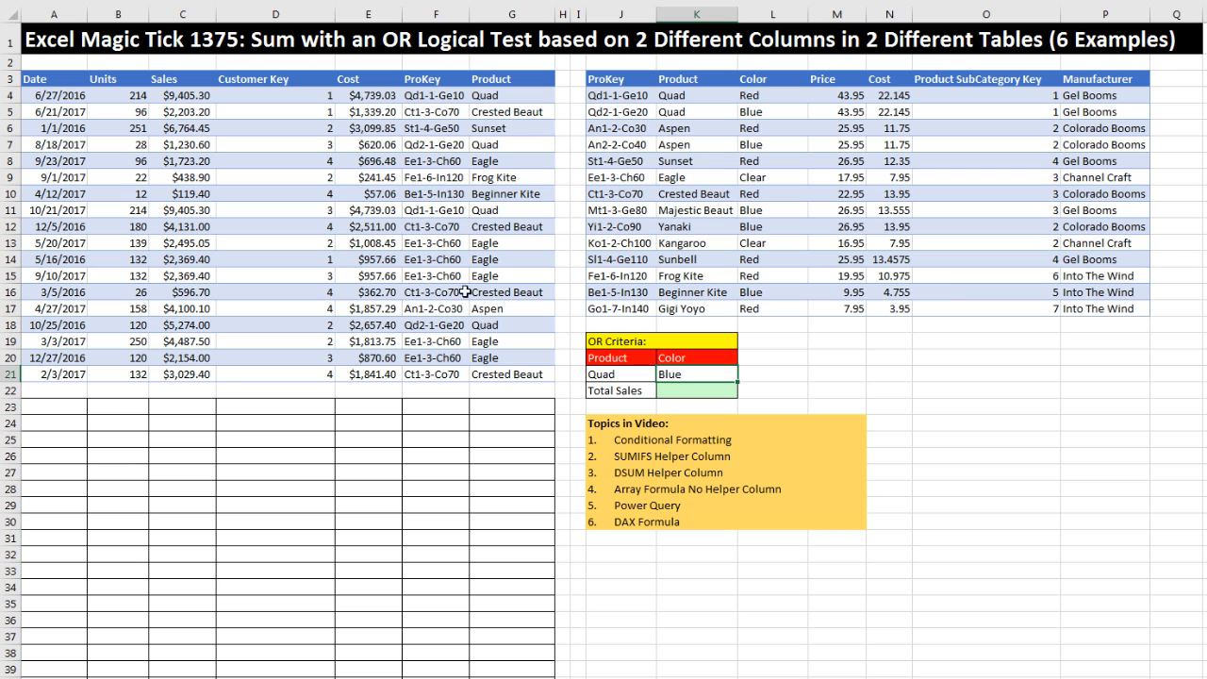
left_click(485, 98)
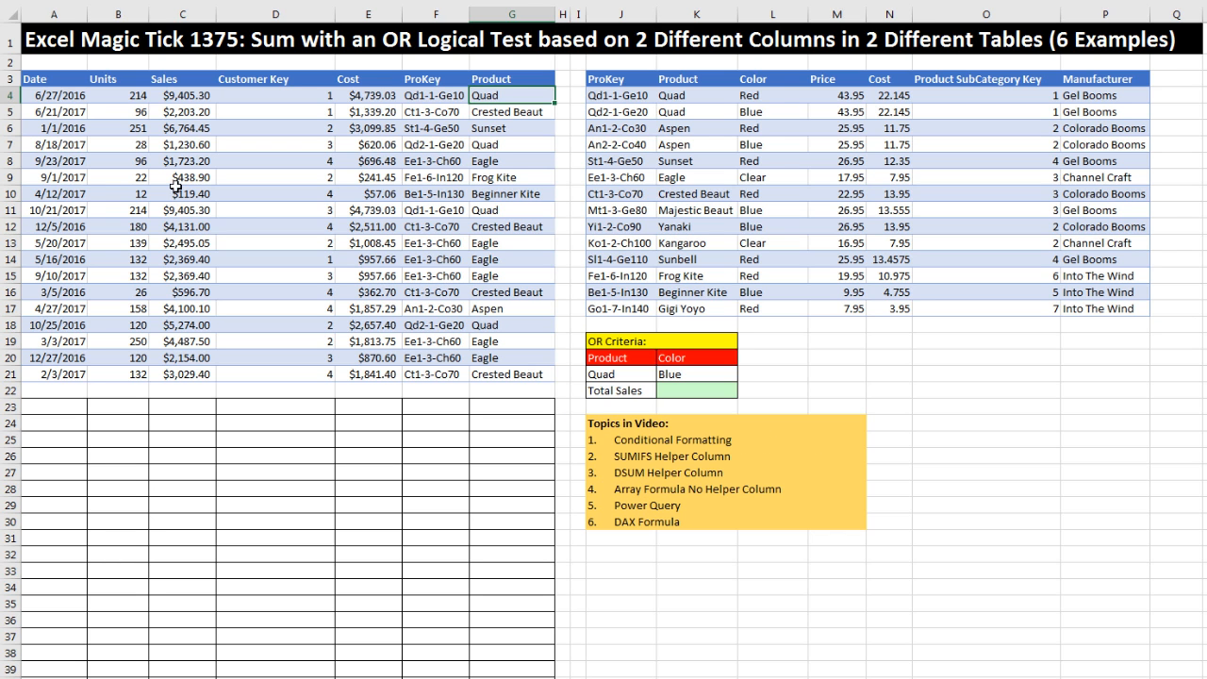
left_click_drag(36, 100, 533, 372)
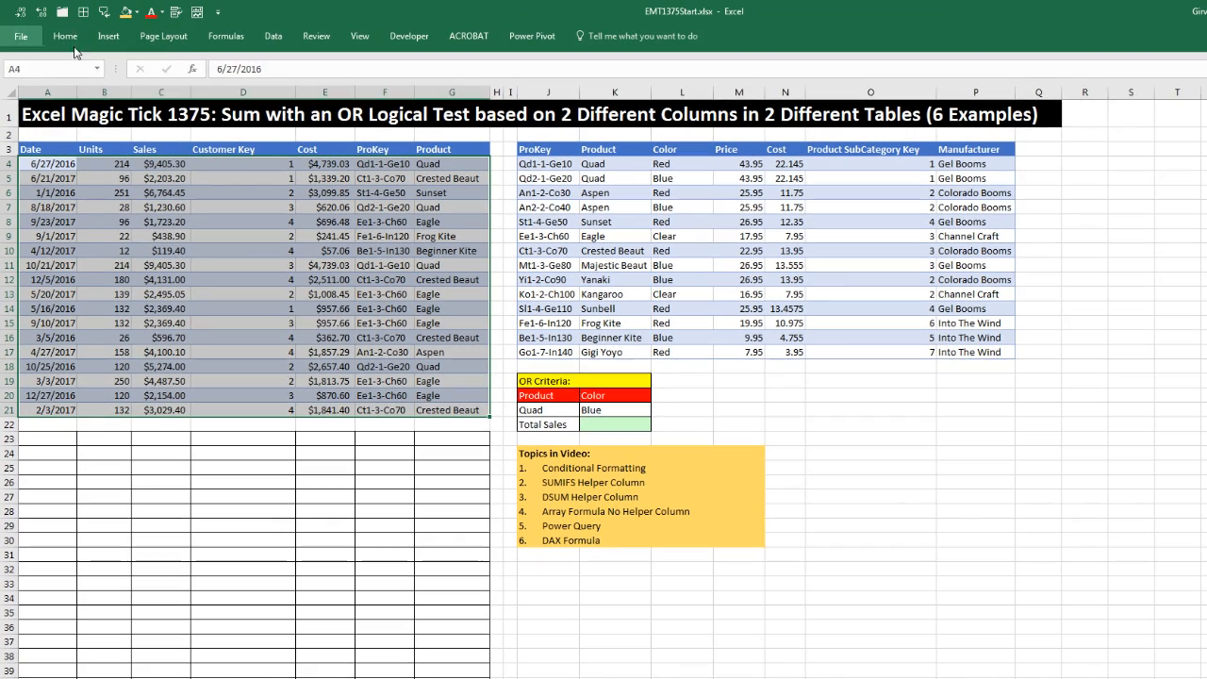
left_click(70, 5)
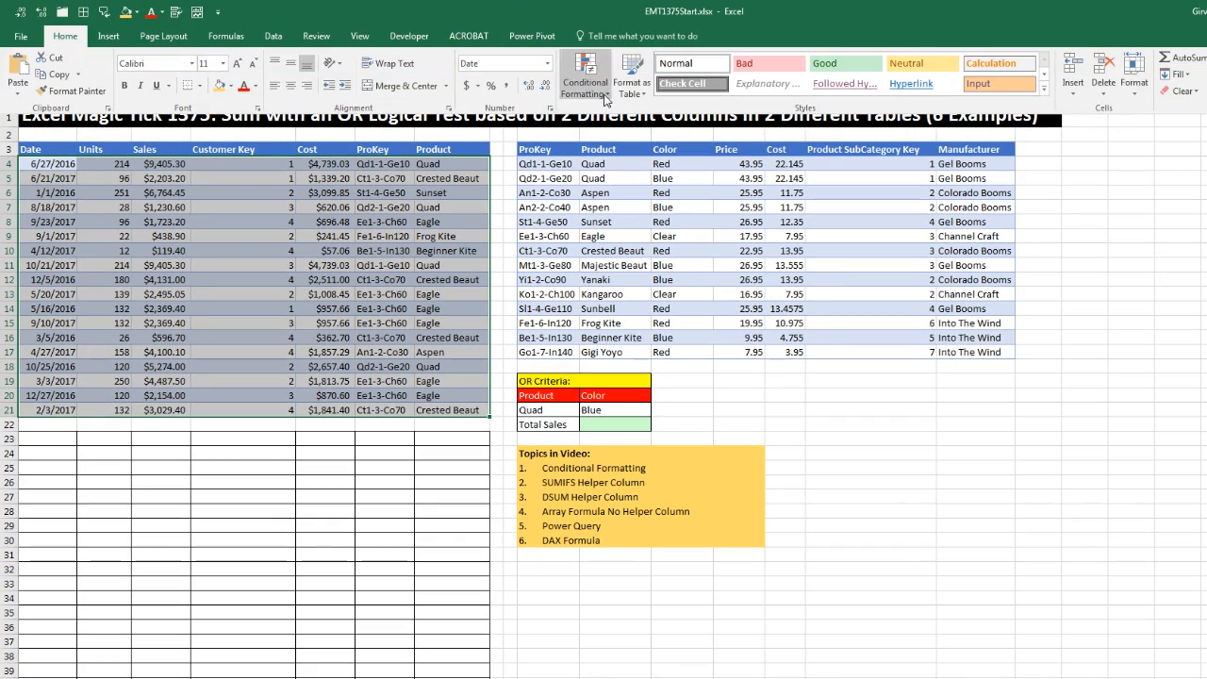
left_click(598, 87)
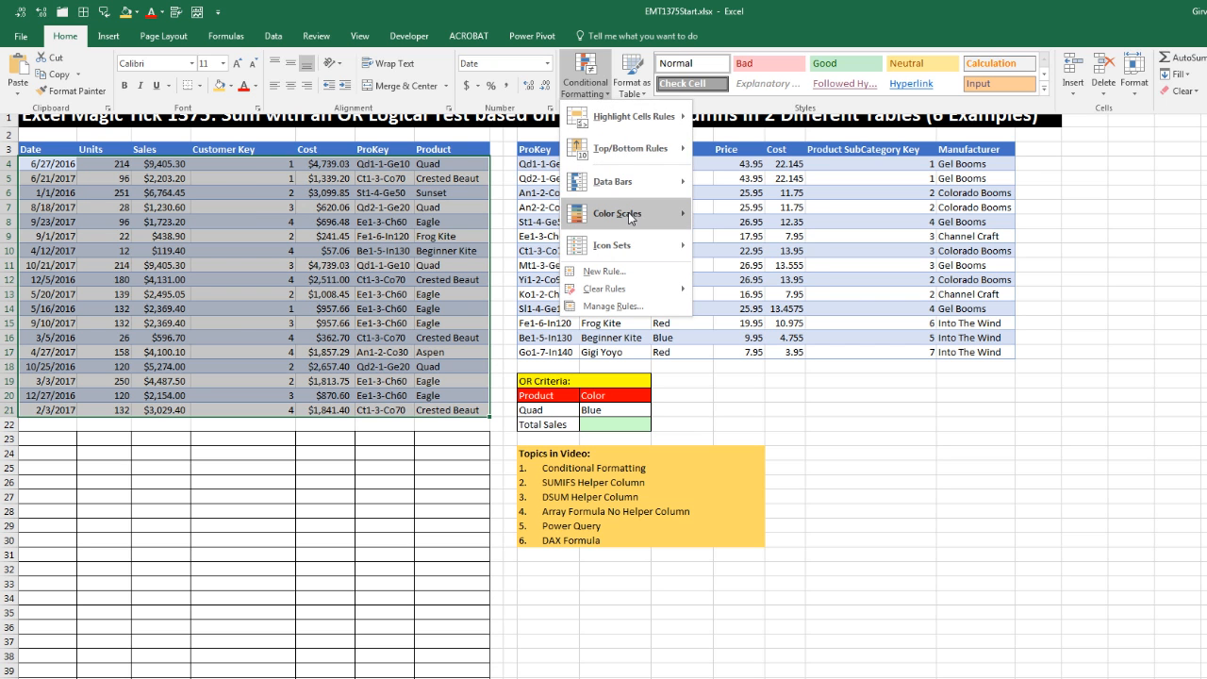
mouse_move(630, 217)
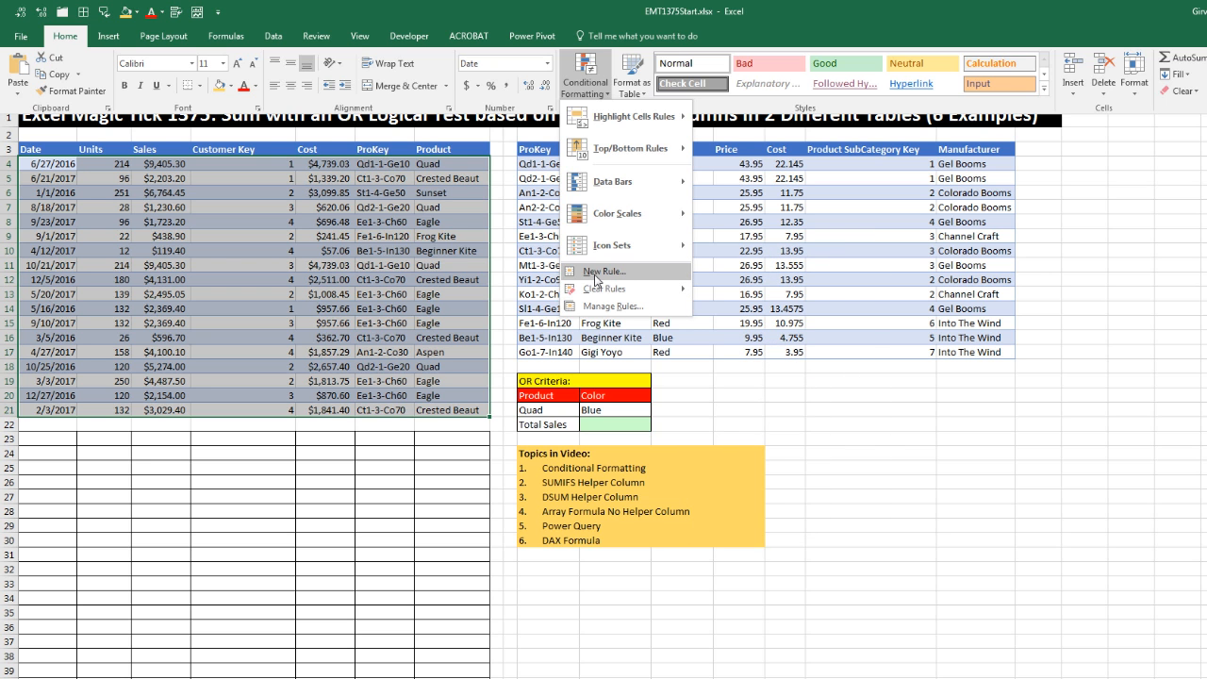
left_click(595, 274)
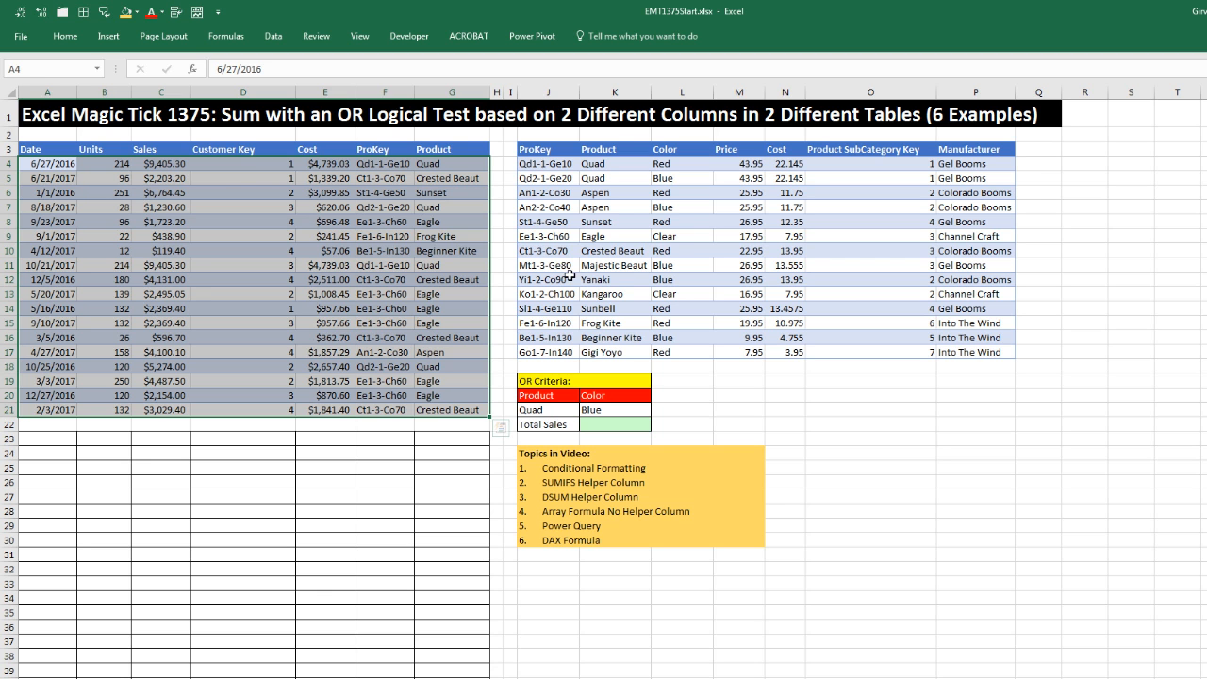
- Examine the first sales record cell by cell and compare the sales range A4:G21 with the blank grid A23:G40
left_click(46, 168)
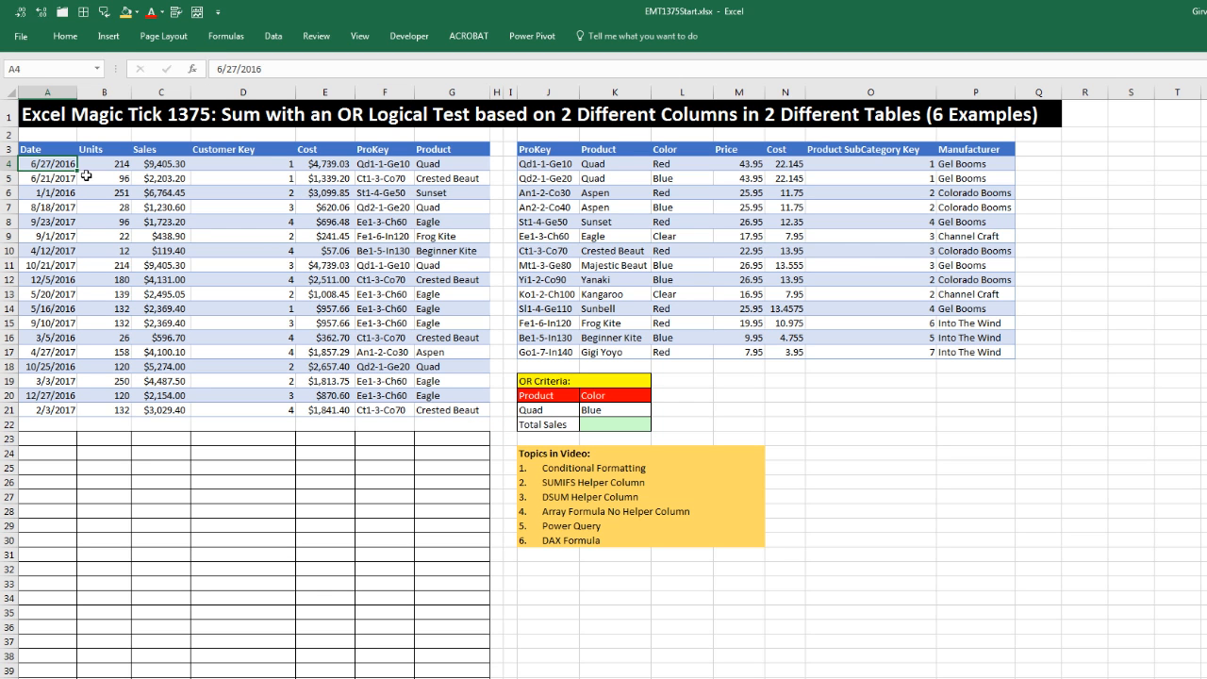
left_click(102, 162)
left_click(159, 163)
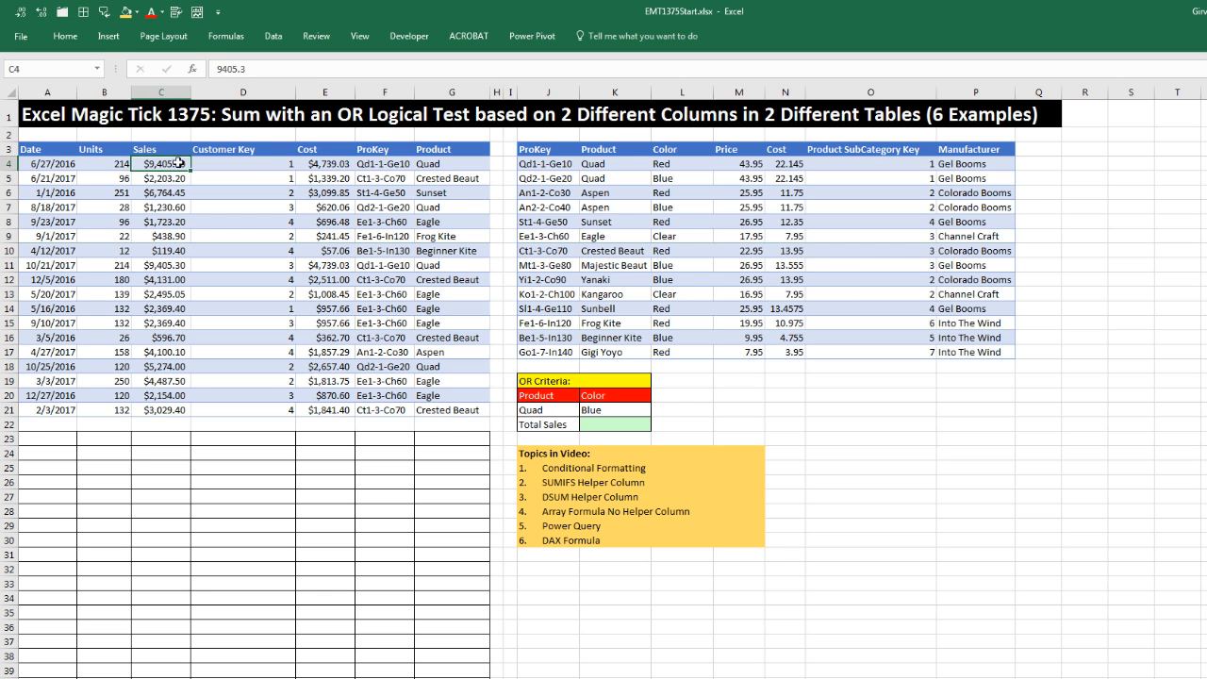
left_click(227, 151)
left_click(228, 164)
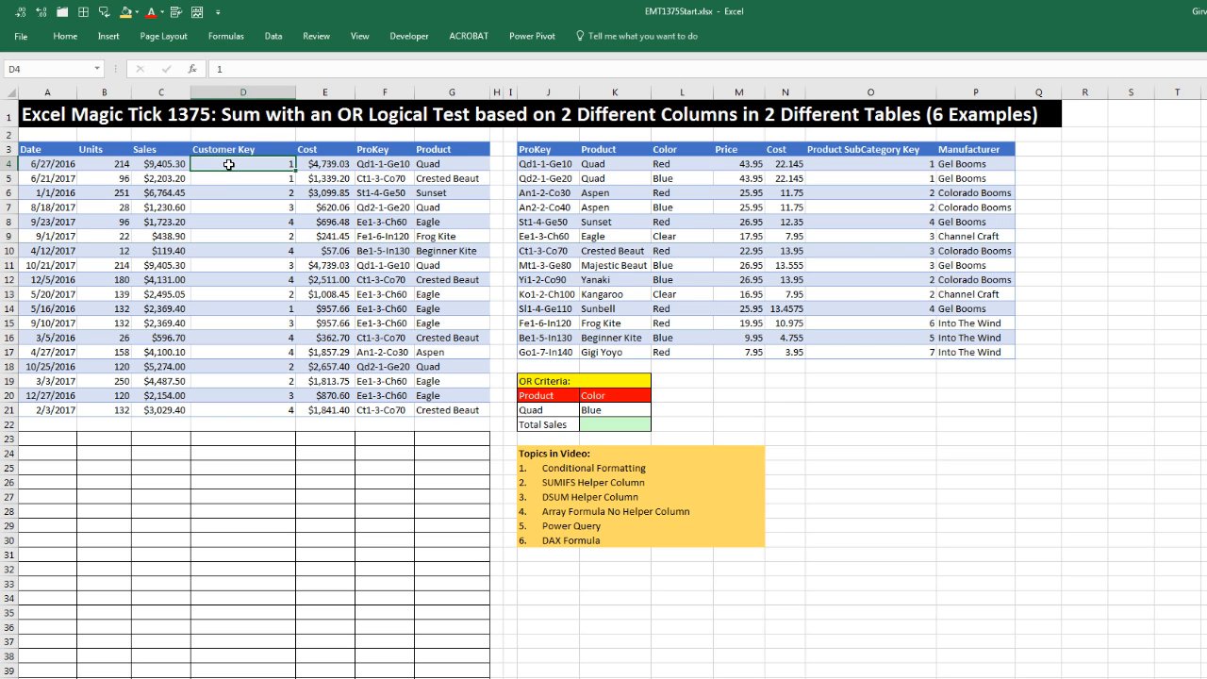
left_click_drag(36, 166, 436, 408)
left_click_drag(47, 438, 444, 656)
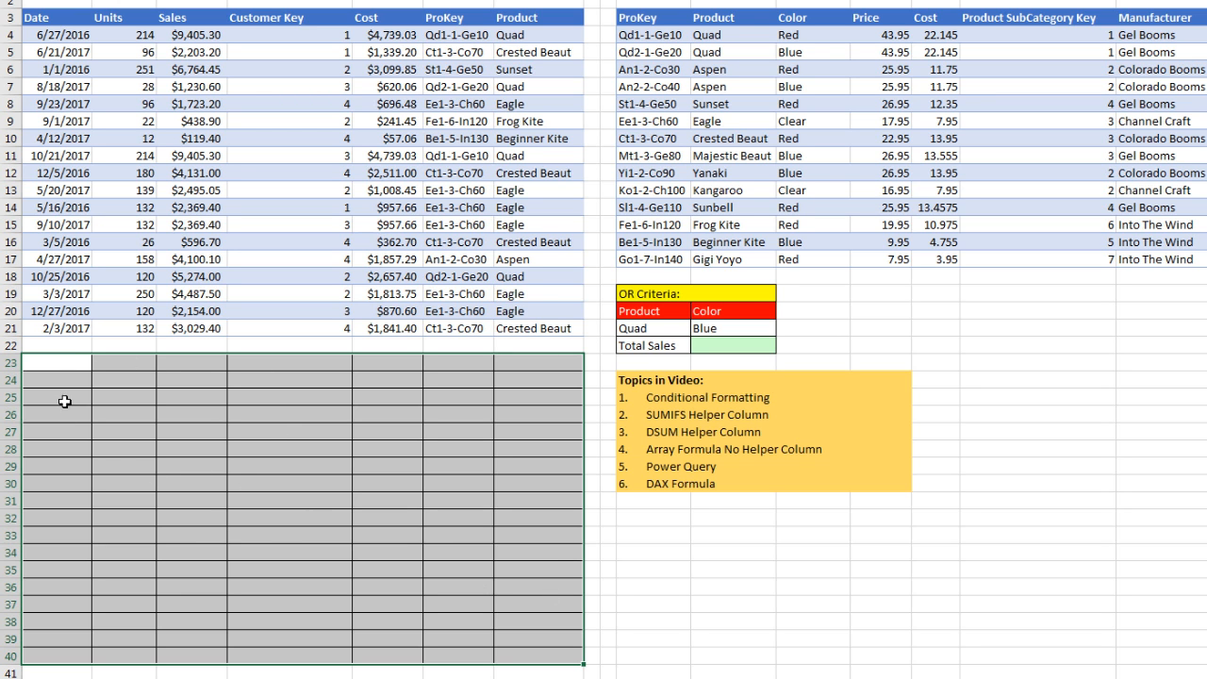
left_click(59, 364)
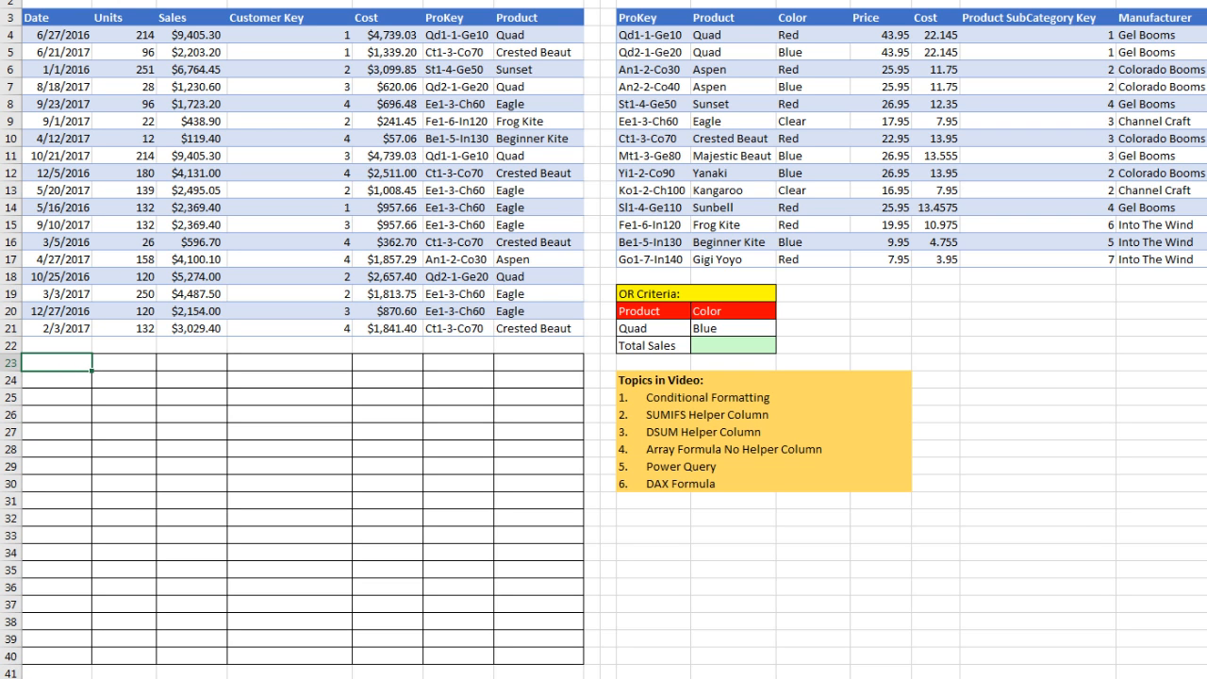
left_click(69, 34)
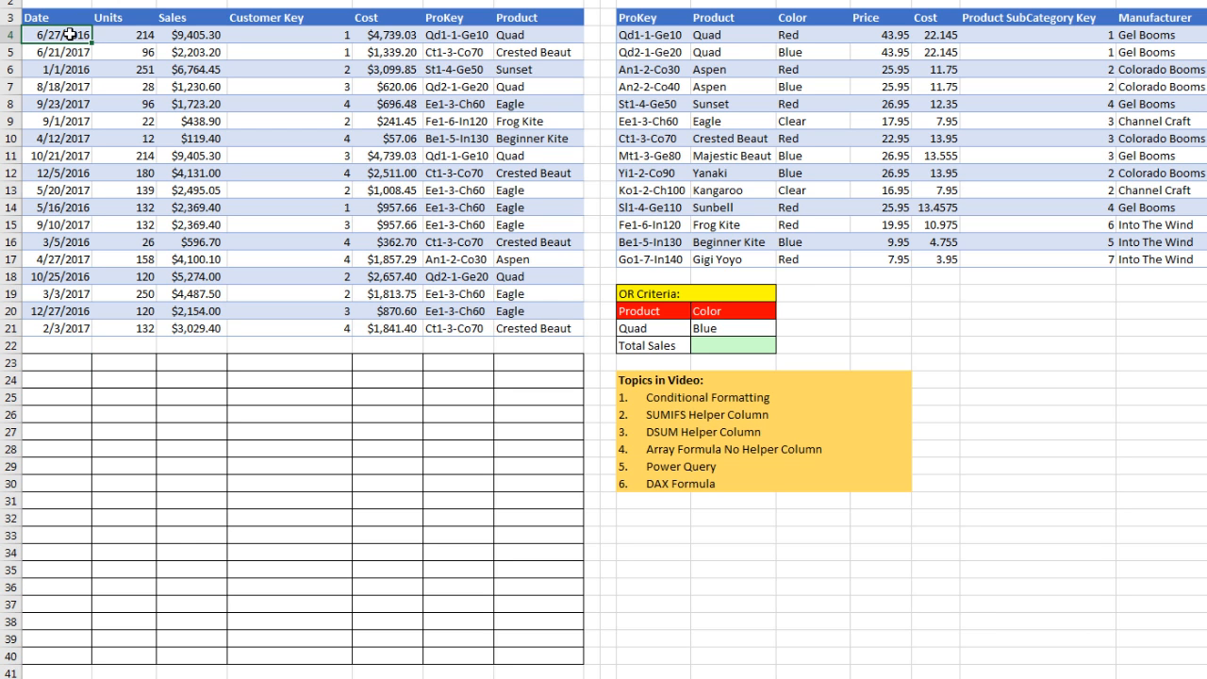
left_click_drag(74, 36, 505, 326)
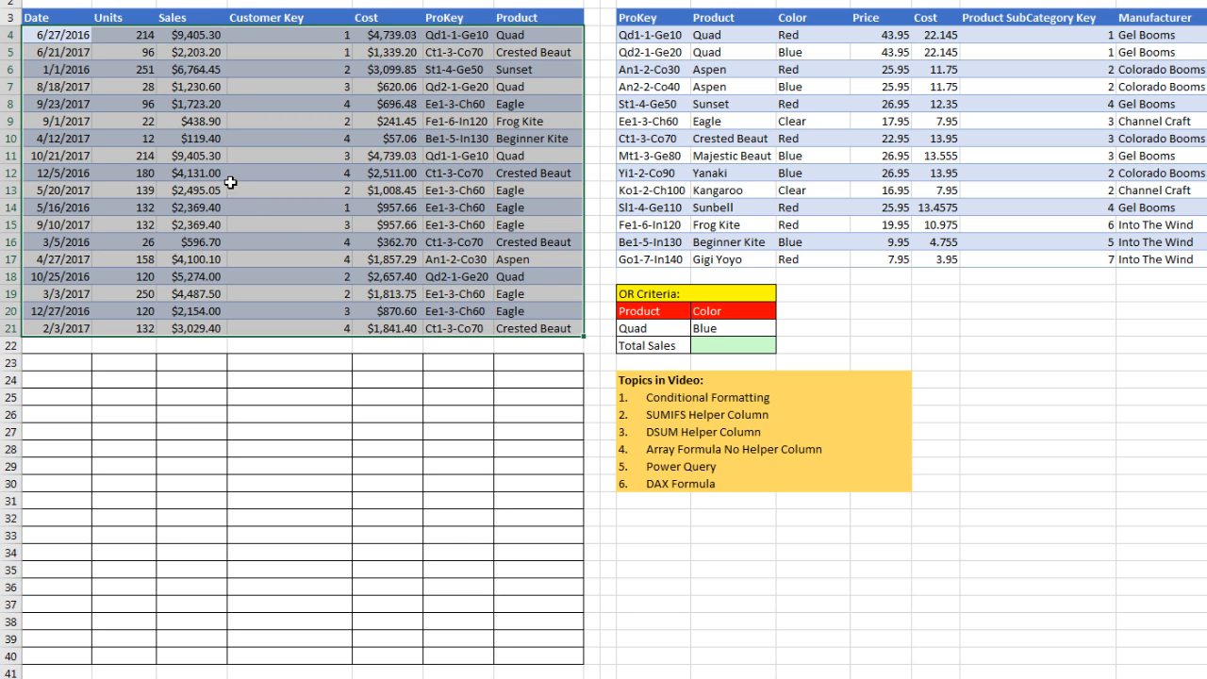
- Start a VLOOKUP formula in A23 with the first record's ProKey as lookup value, locking only the column as $F4
left_click(84, 358)
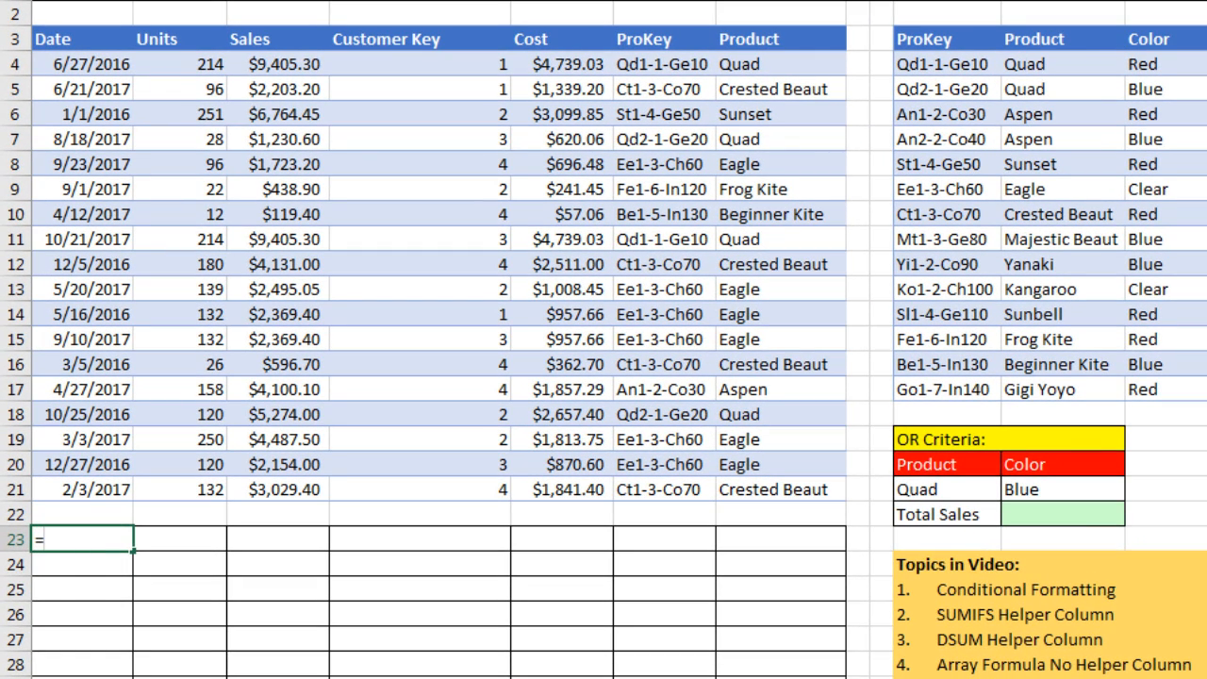
type("vl")
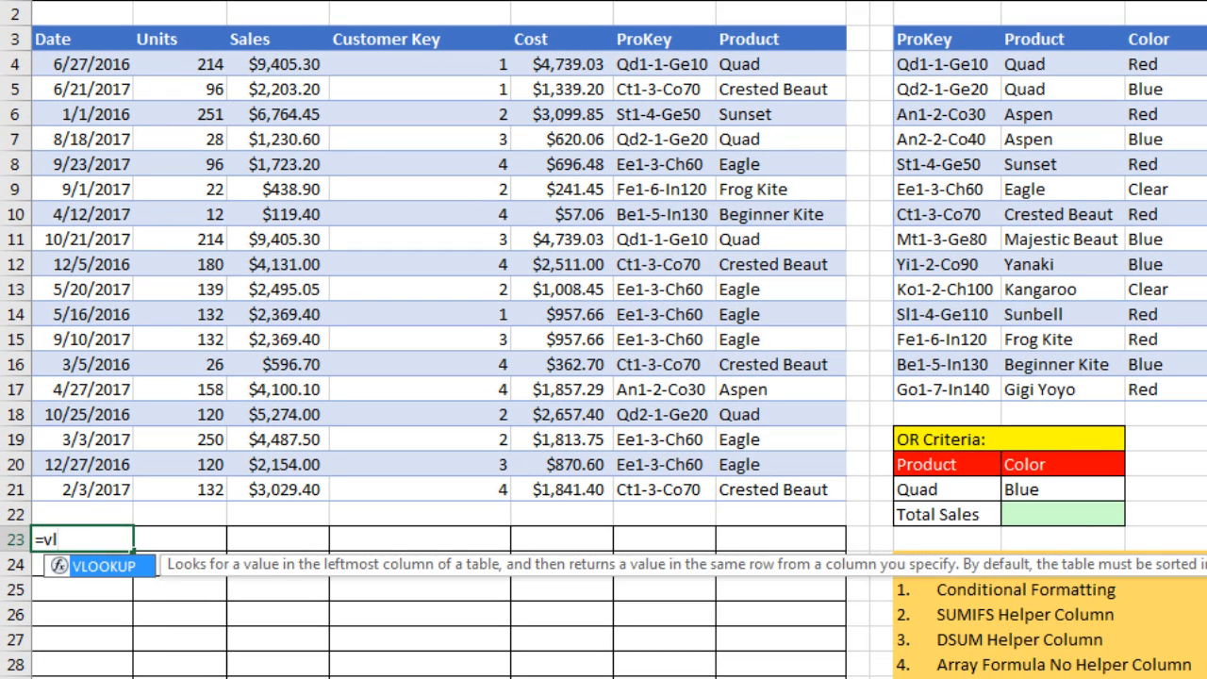
key("Tab")
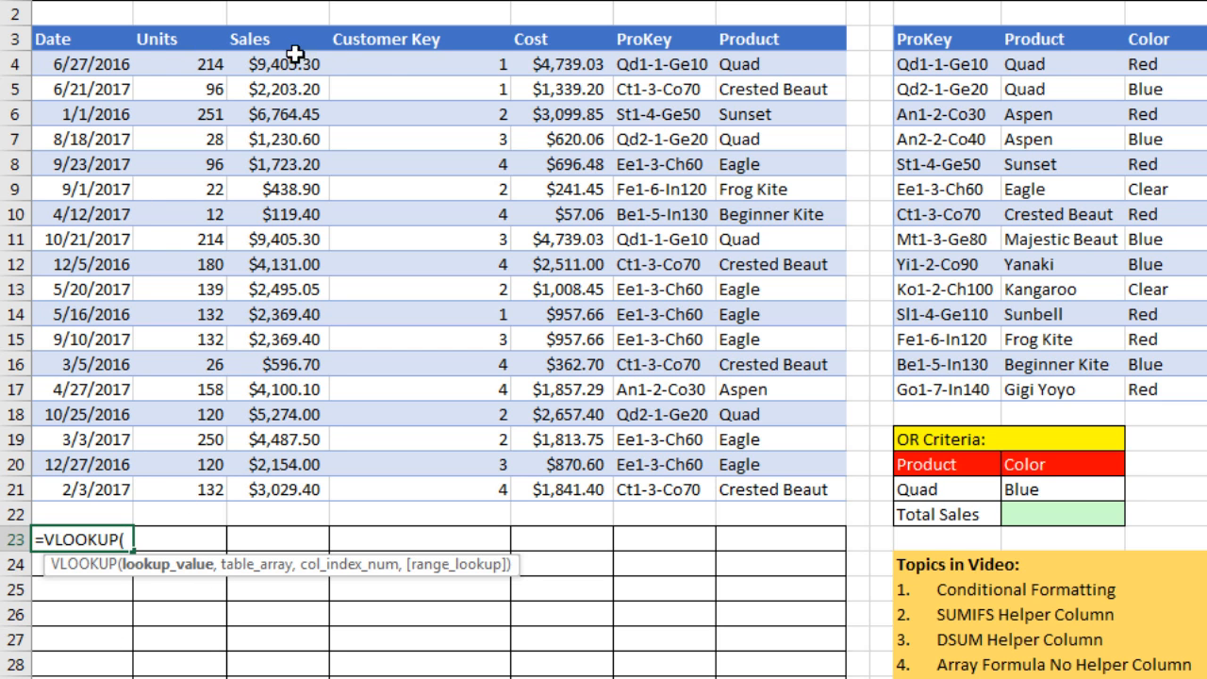
left_click(665, 64)
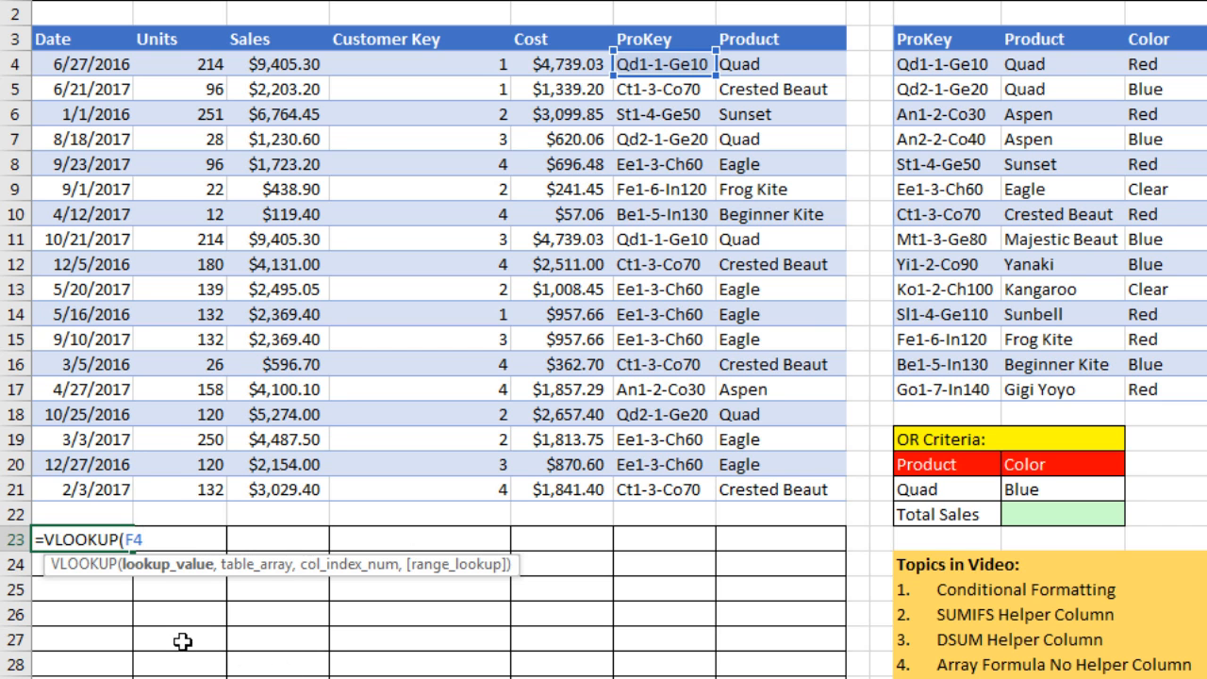
key("F4")
key("F4")
key("F4")
key("F4")
type(",")
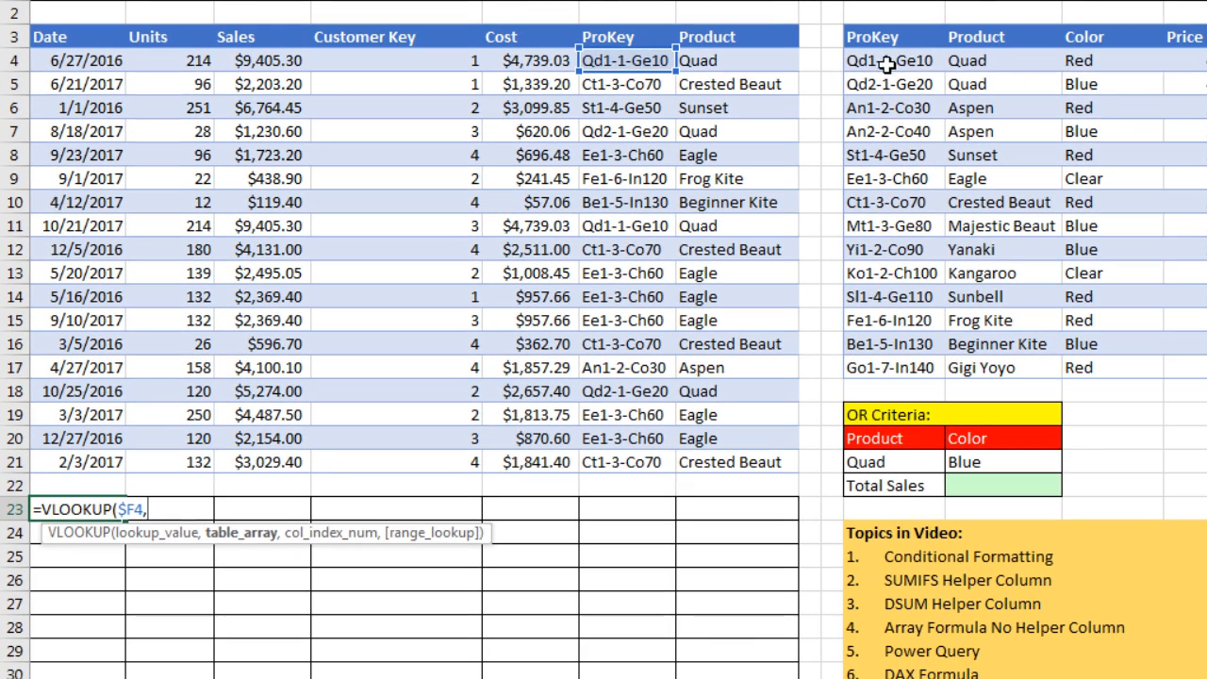
- Complete the VLOOKUP with table $J$4:$L$17, column 3 and exact match 0, and fill it through A23:G40
left_click_drag(912, 63, 1105, 375)
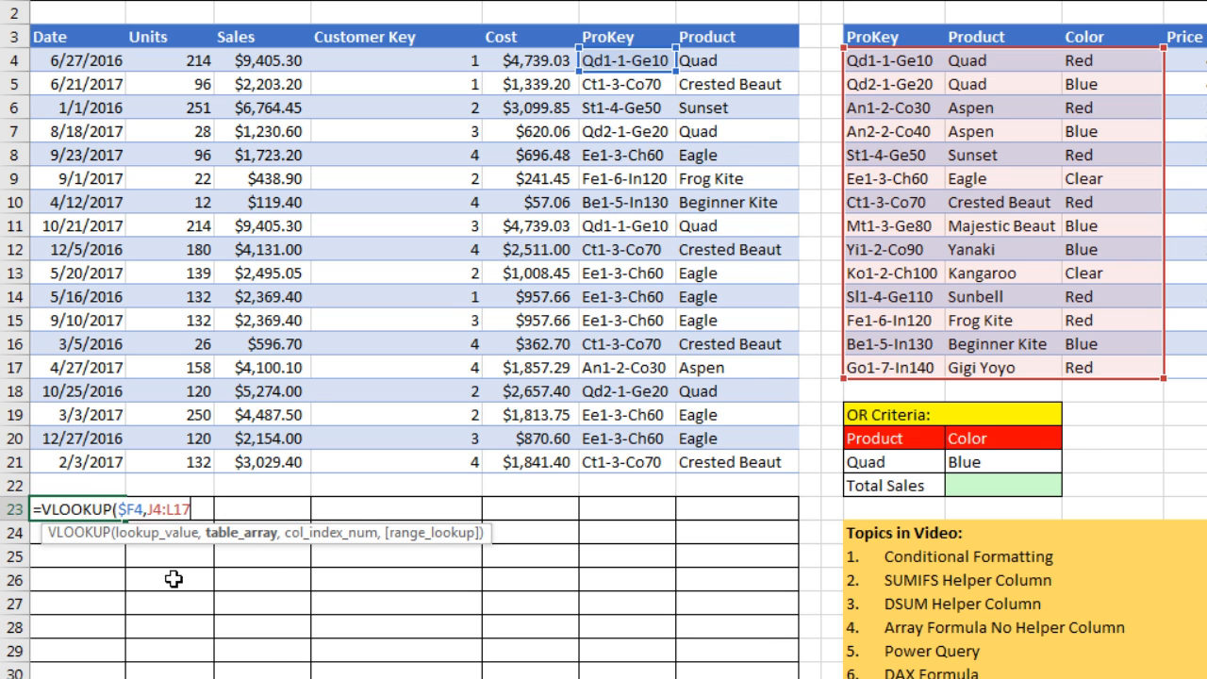
key("F4")
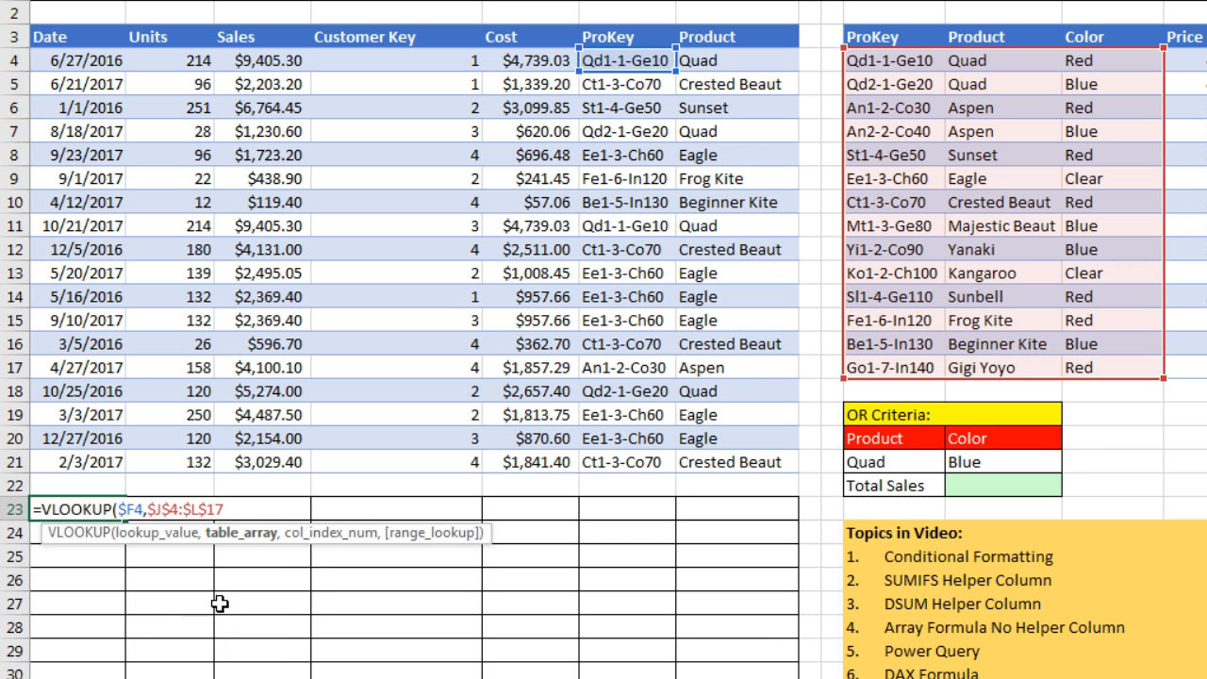
type(",")
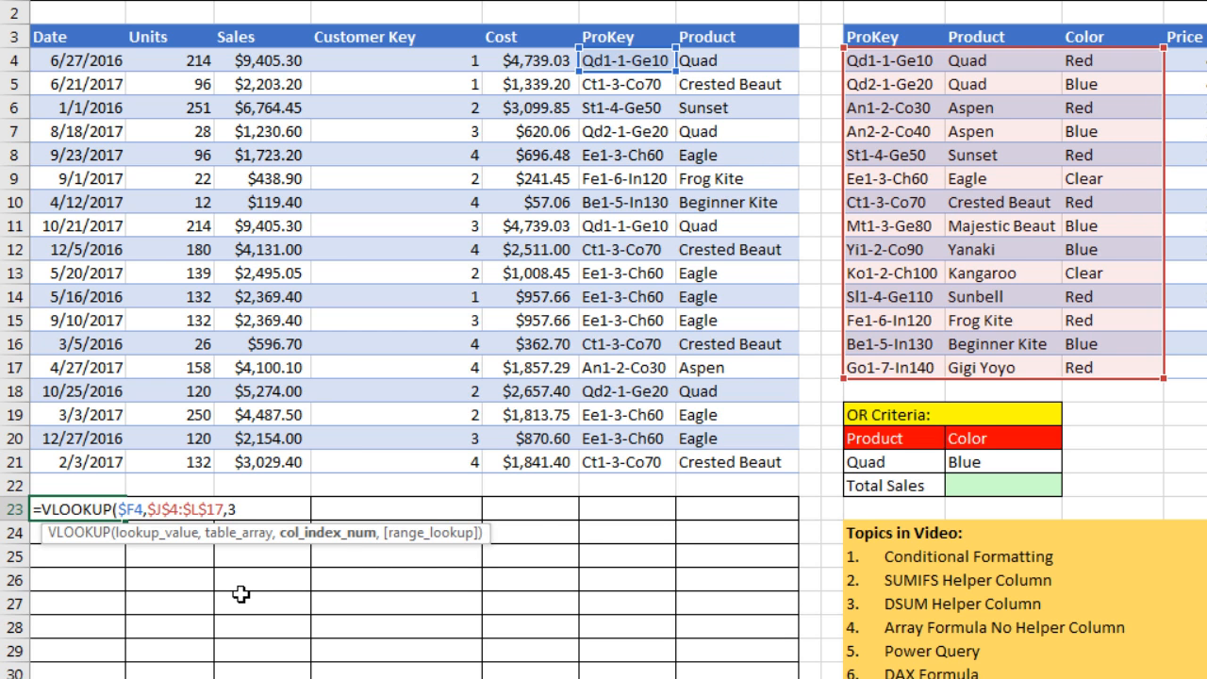
type("3,")
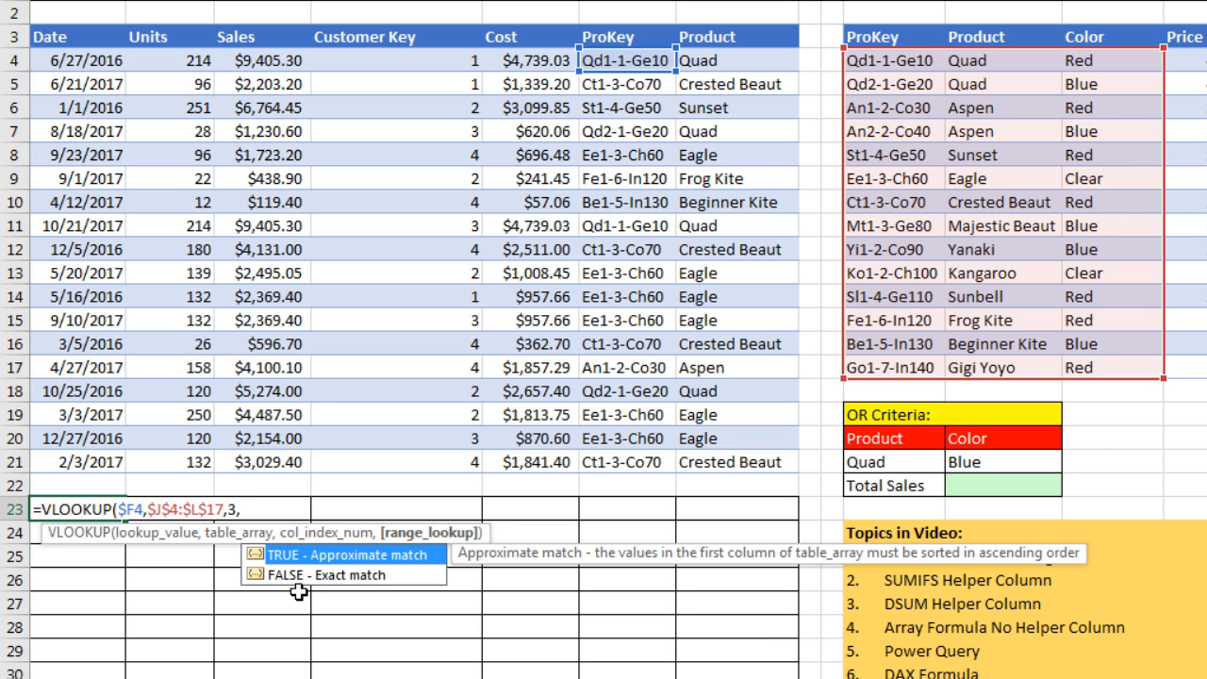
type("0)")
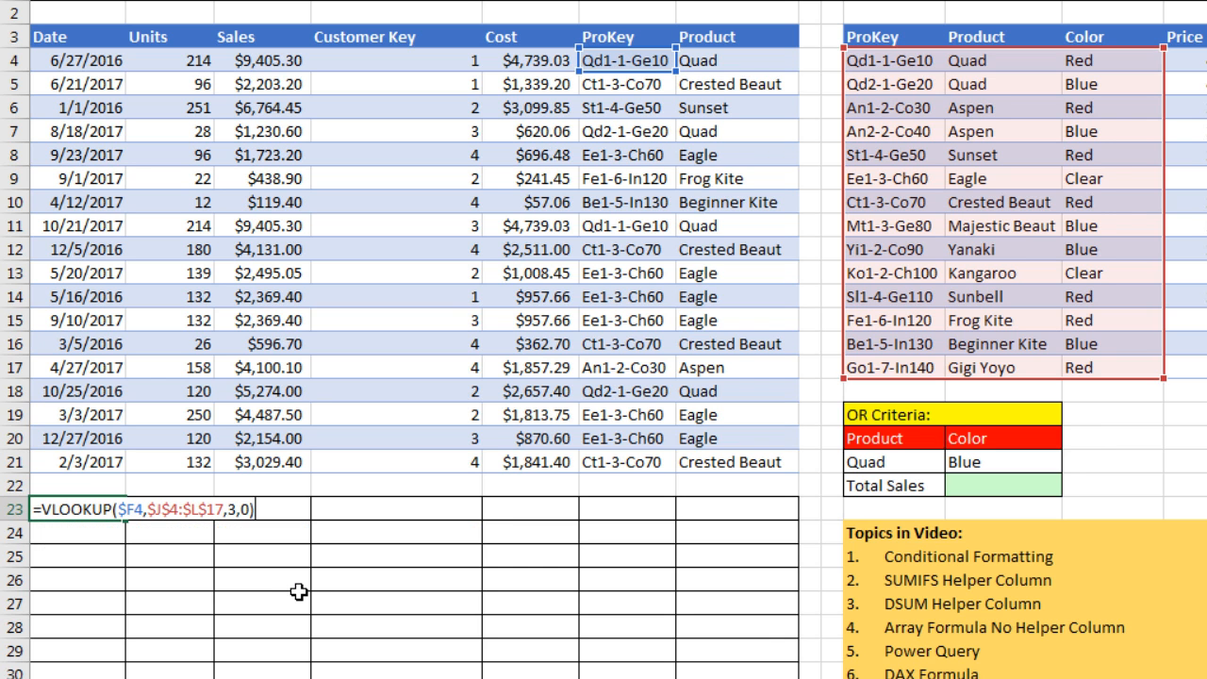
key("ctrl+Return")
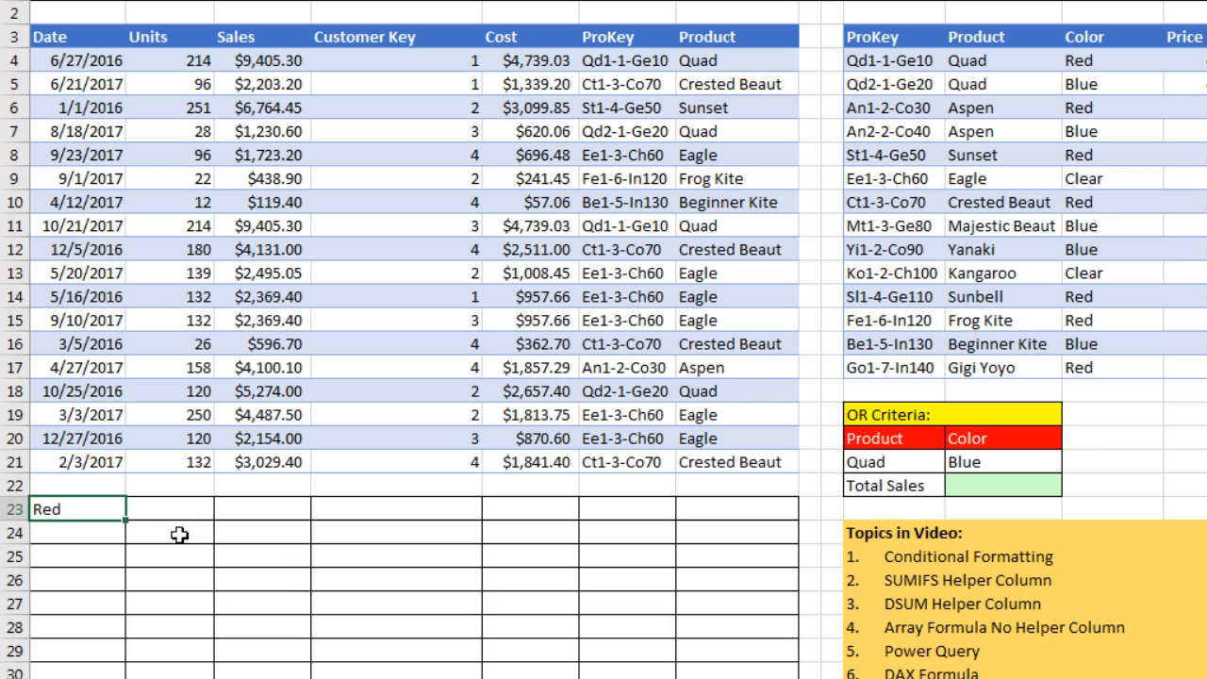
left_click_drag(126, 522, 798, 517)
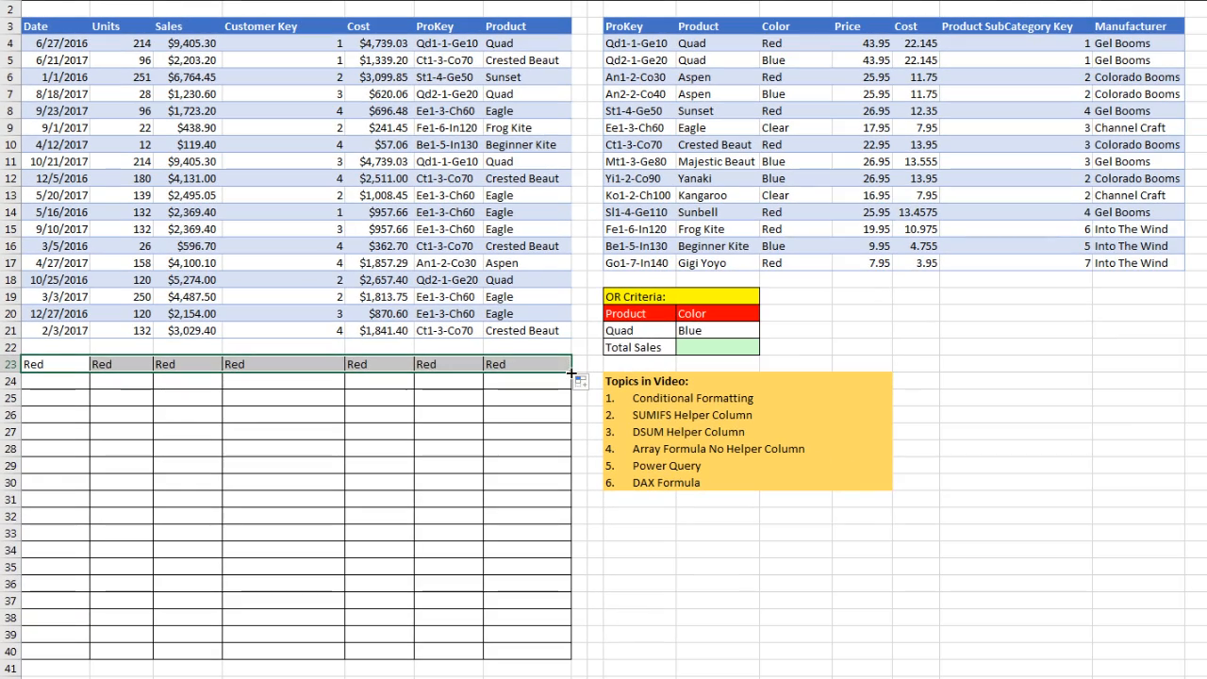
left_click_drag(585, 377, 585, 652)
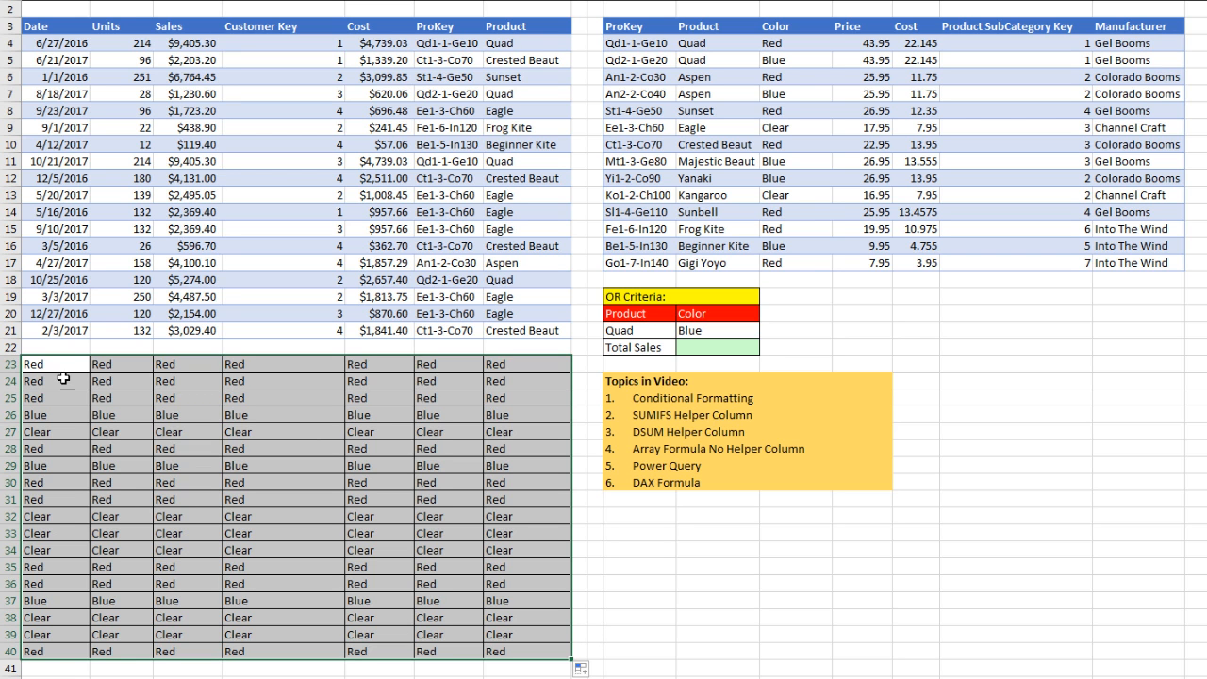
- Extend the lookup formula throughout A23:G40 to test whether the color equals the Color criterion in $K$21
key("F2")
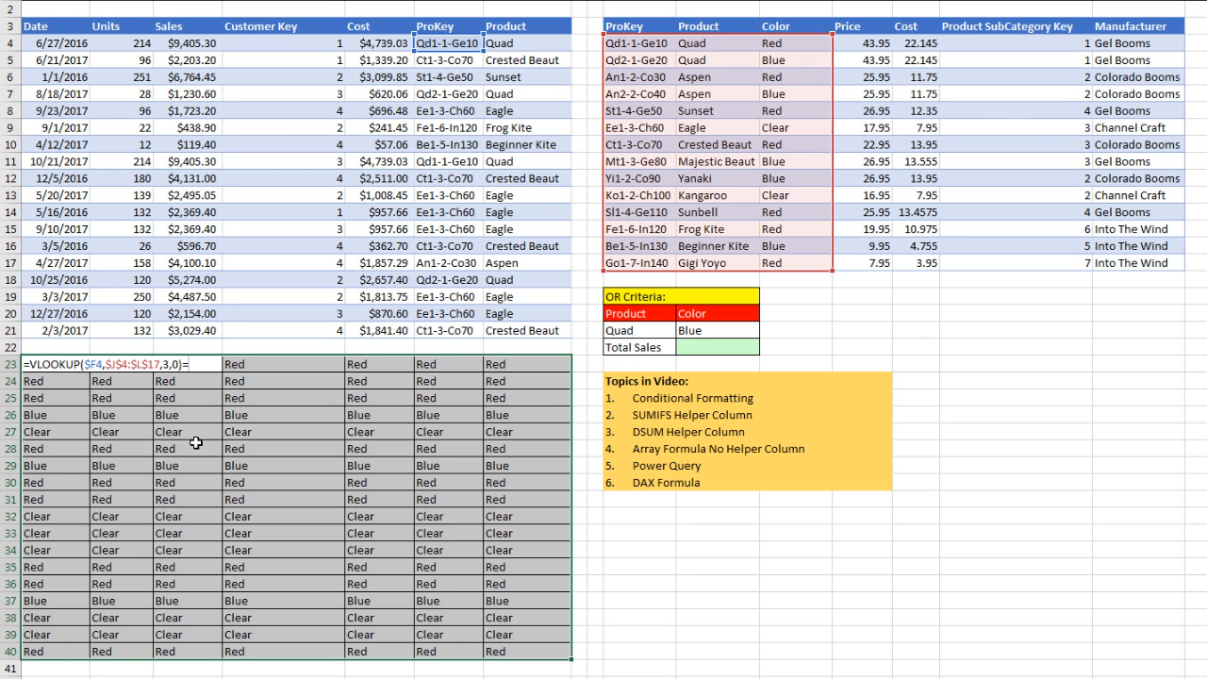
type("=")
left_click(705, 331)
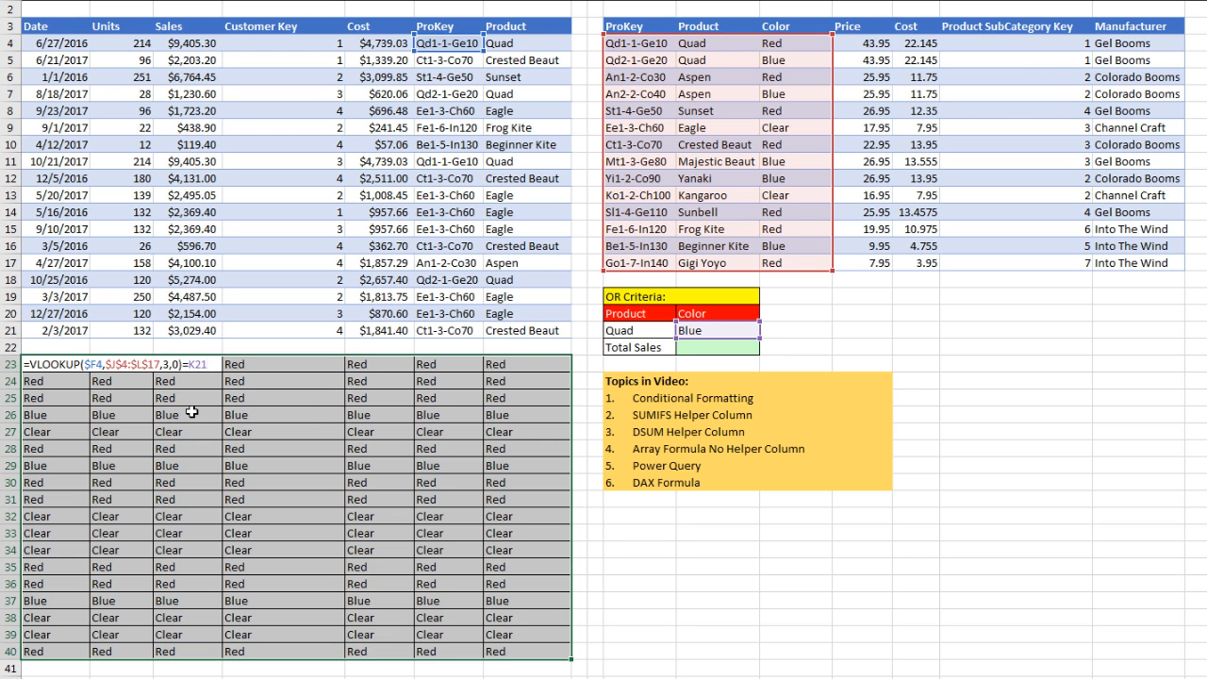
key("F4")
key("ctrl+Return")
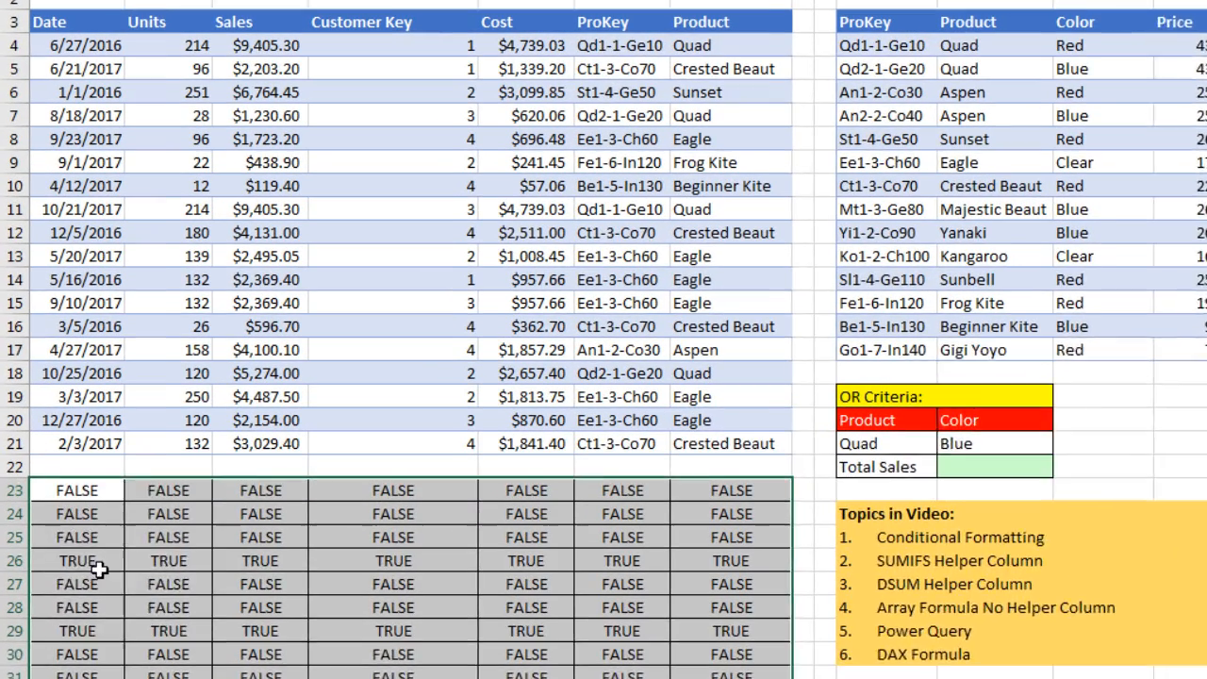
- Wrap the color test in an OR function and insert $G4=$J$21 as its first logical test
key("F2")
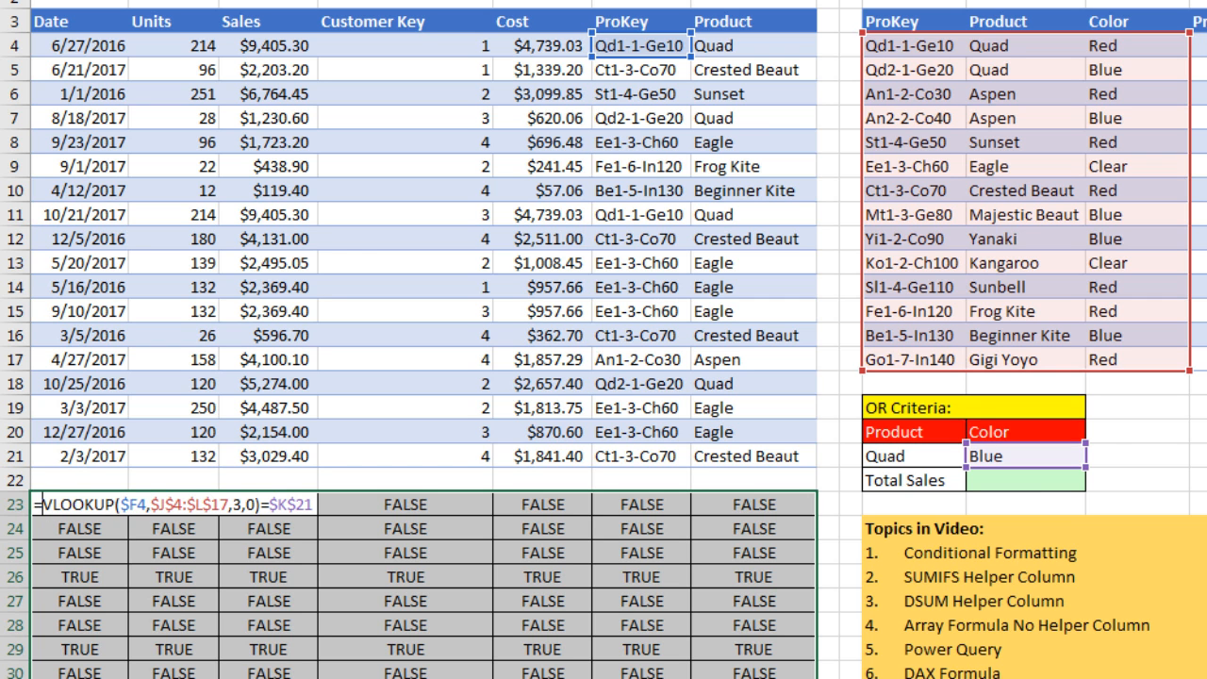
type("OR(")
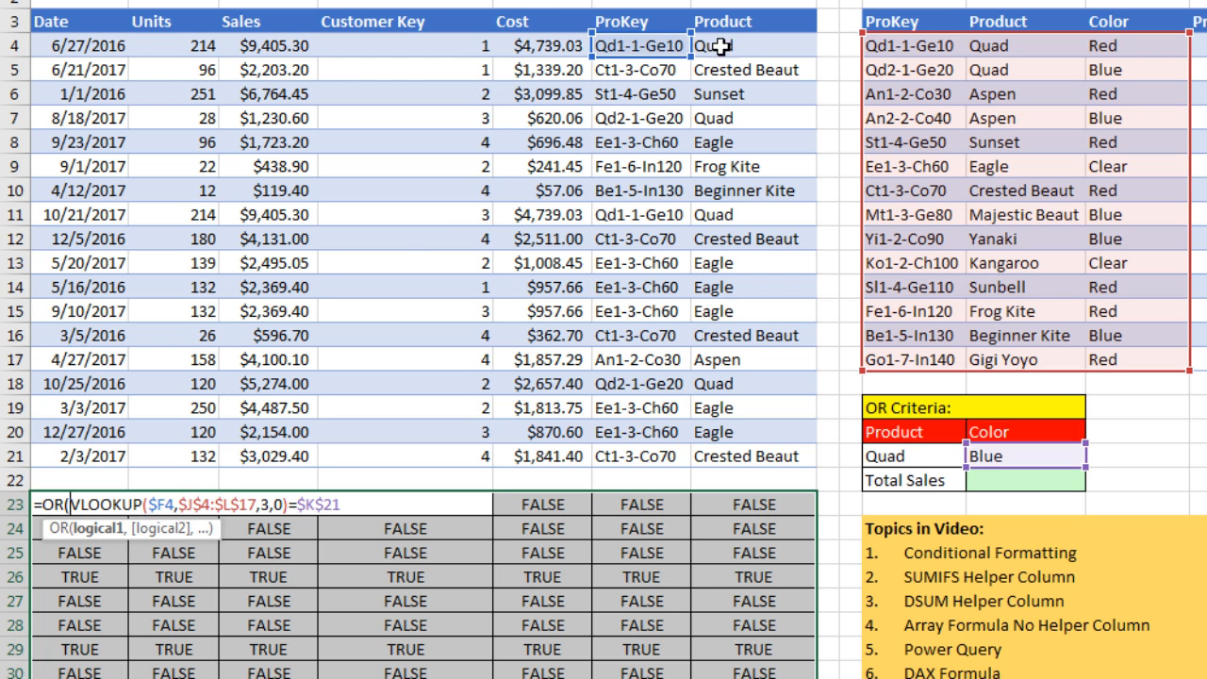
left_click(756, 42)
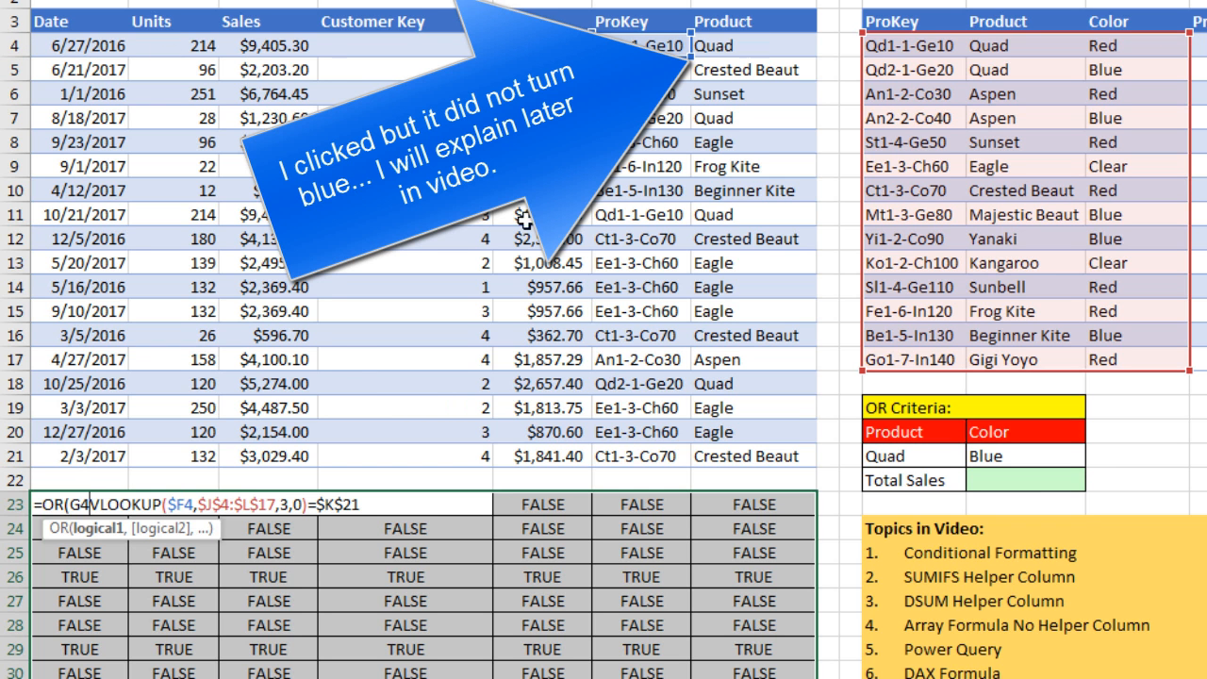
key("F4")
key("F4")
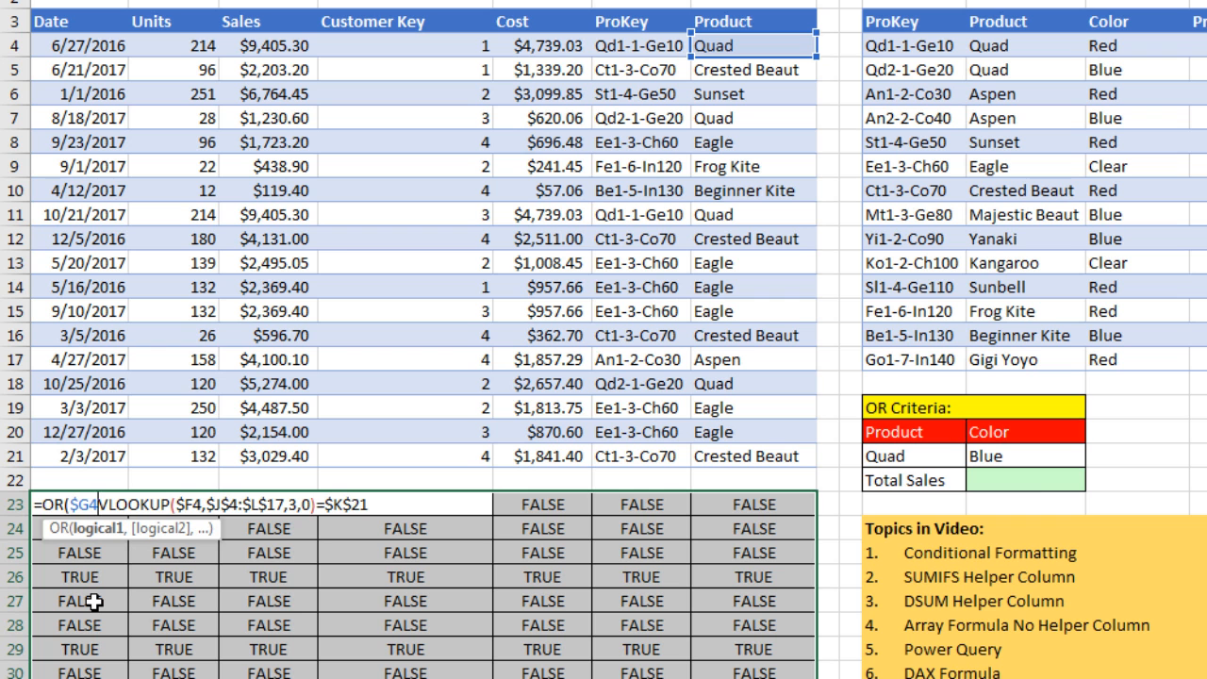
type("=")
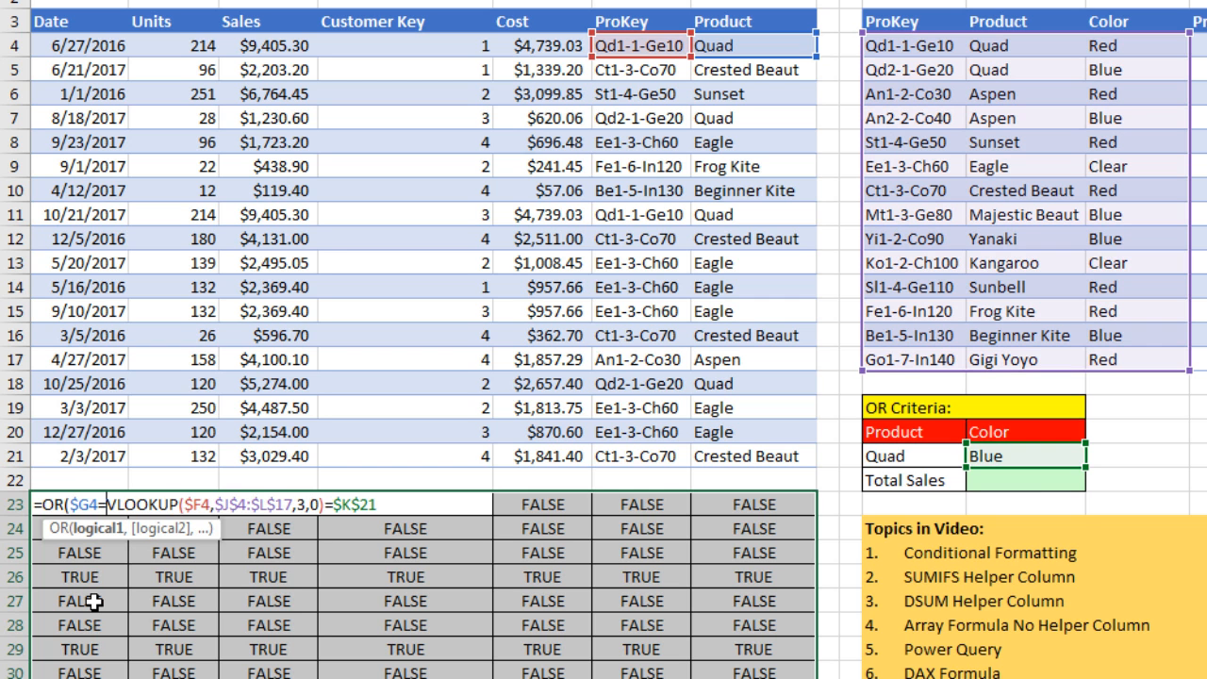
left_click(887, 455)
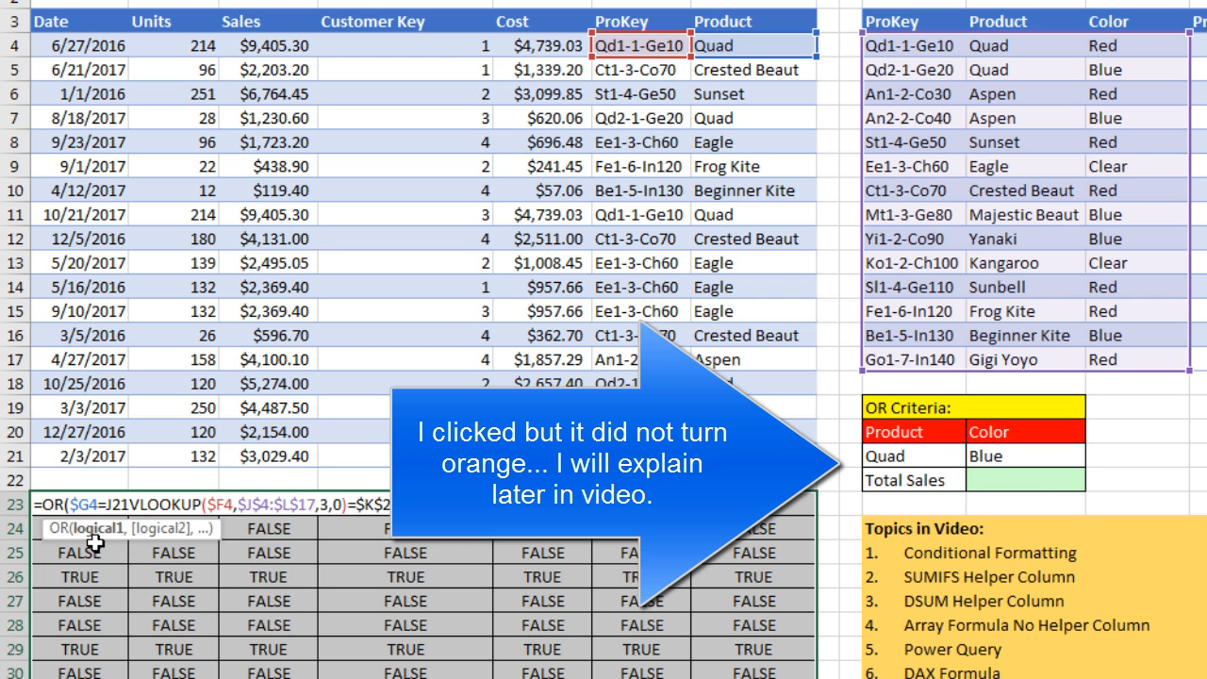
key("F4")
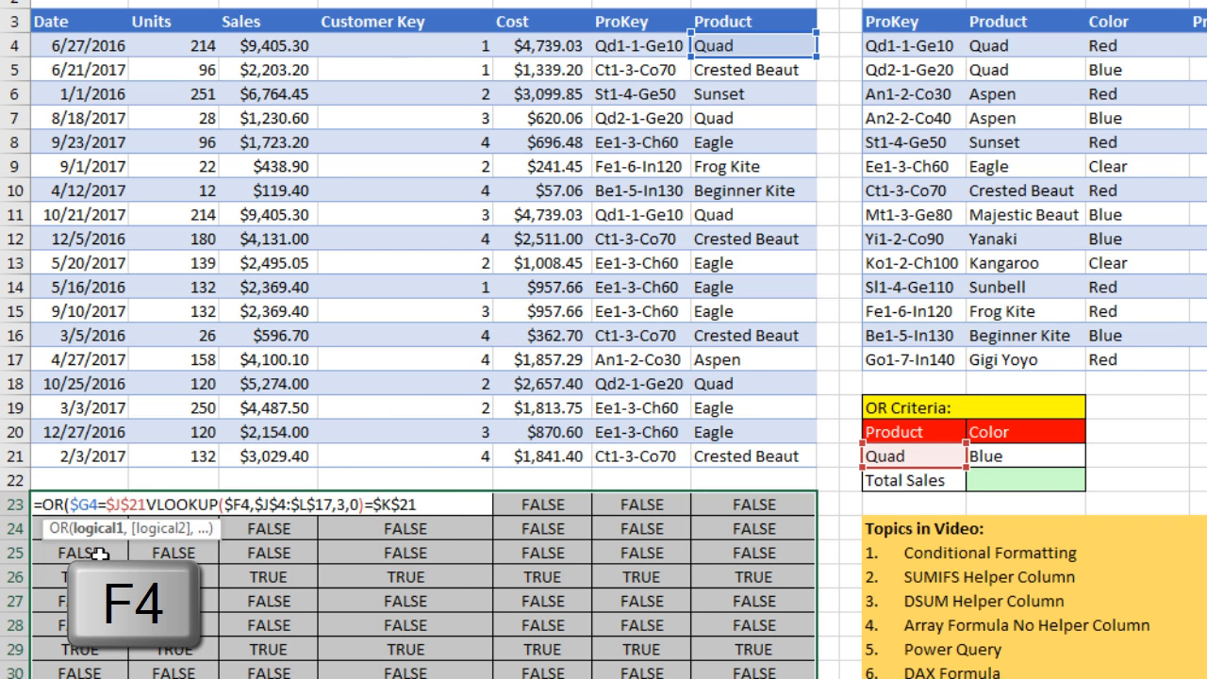
type(",")
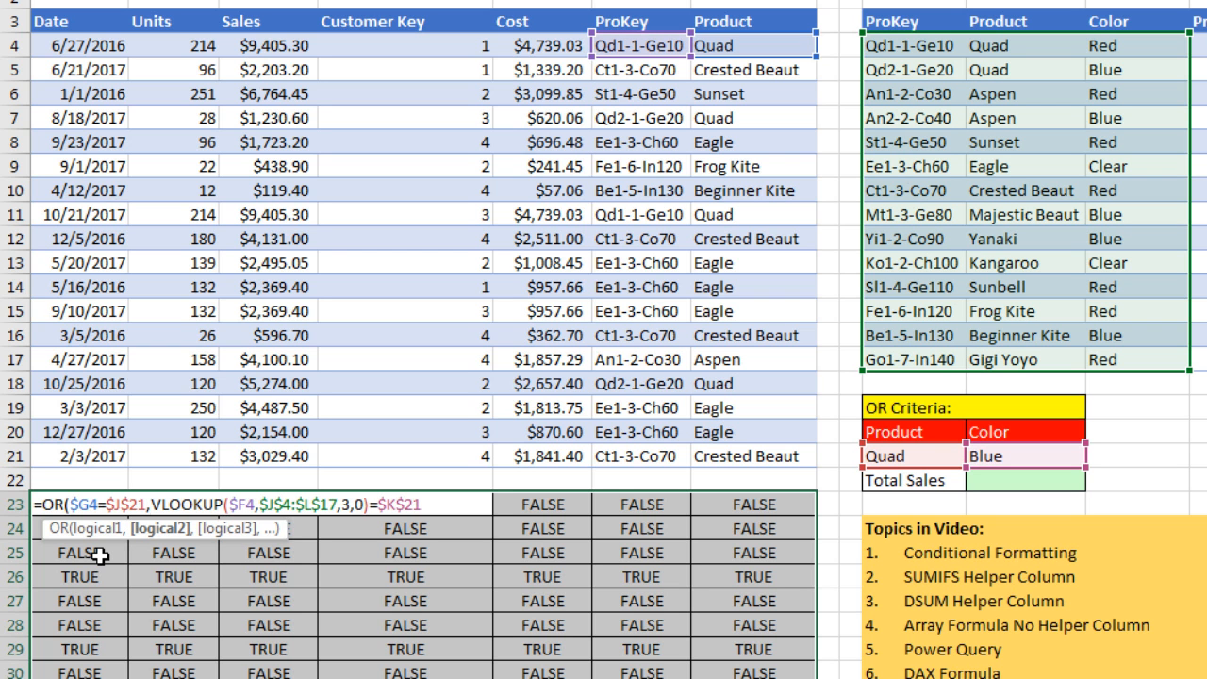
- Check both logical arguments of the OR function, close its parenthesis and enter the formula throughout A23:G40
left_click(101, 530)
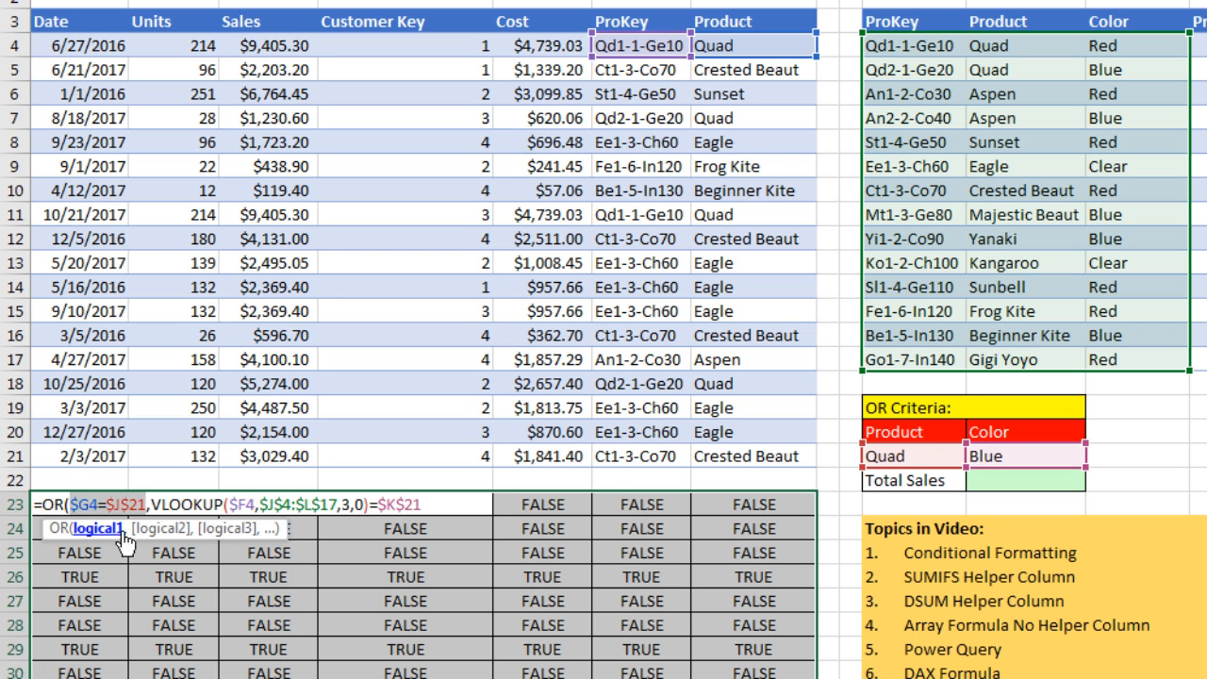
left_click(160, 529)
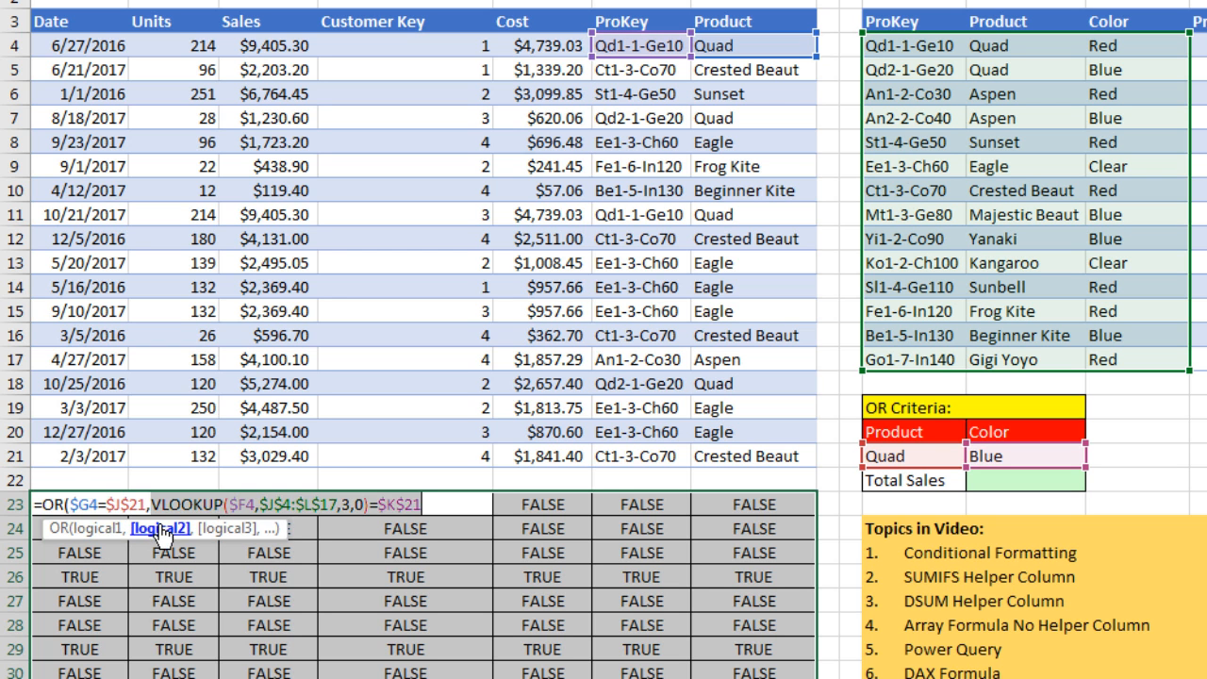
left_click(431, 504)
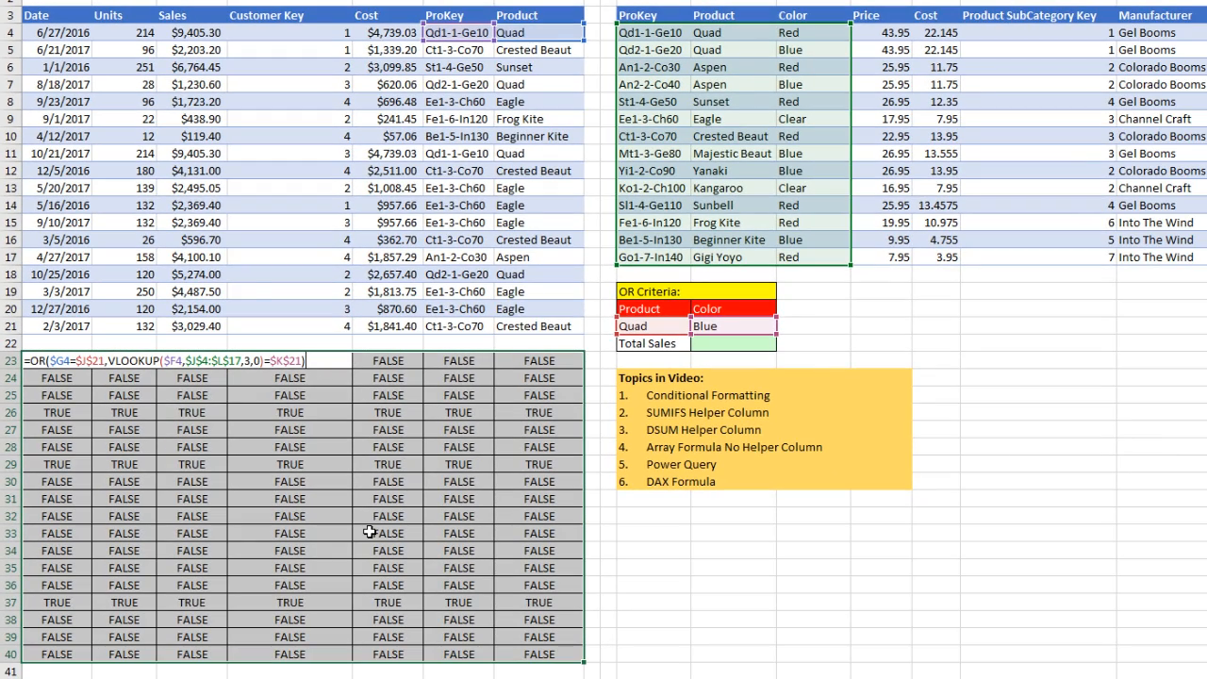
key("ctrl+Return")
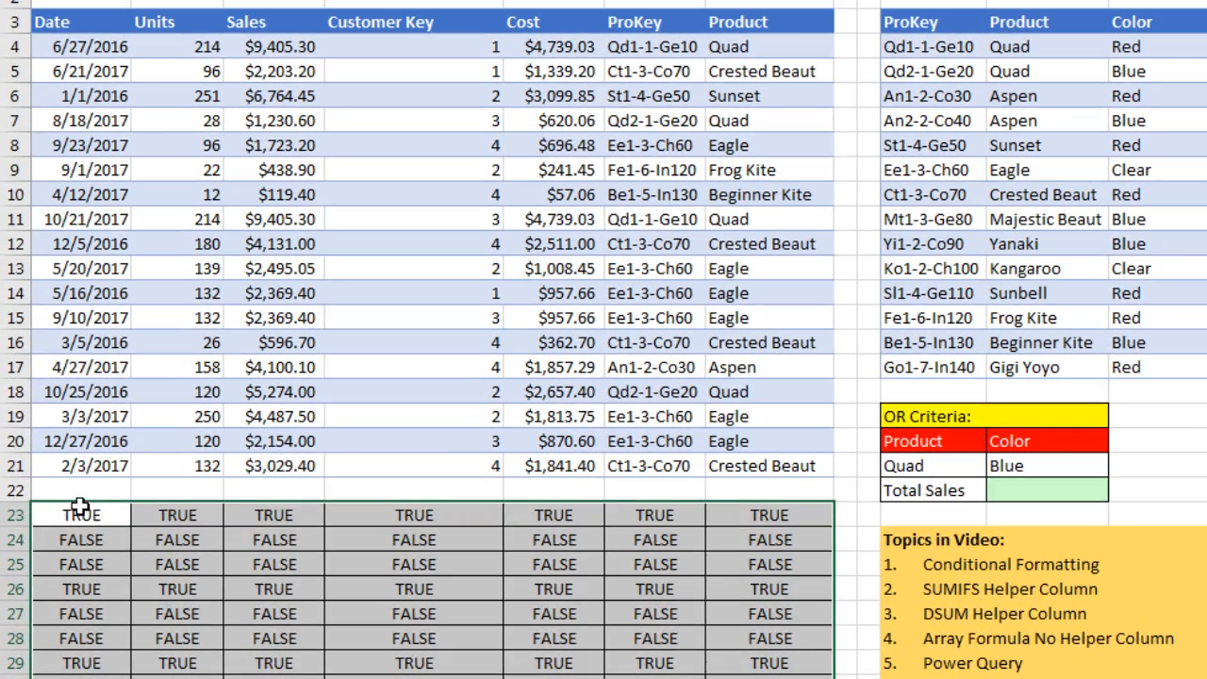
- Copy the complete OR formula text from cell A23 and leave the cell unchanged
left_click(81, 512)
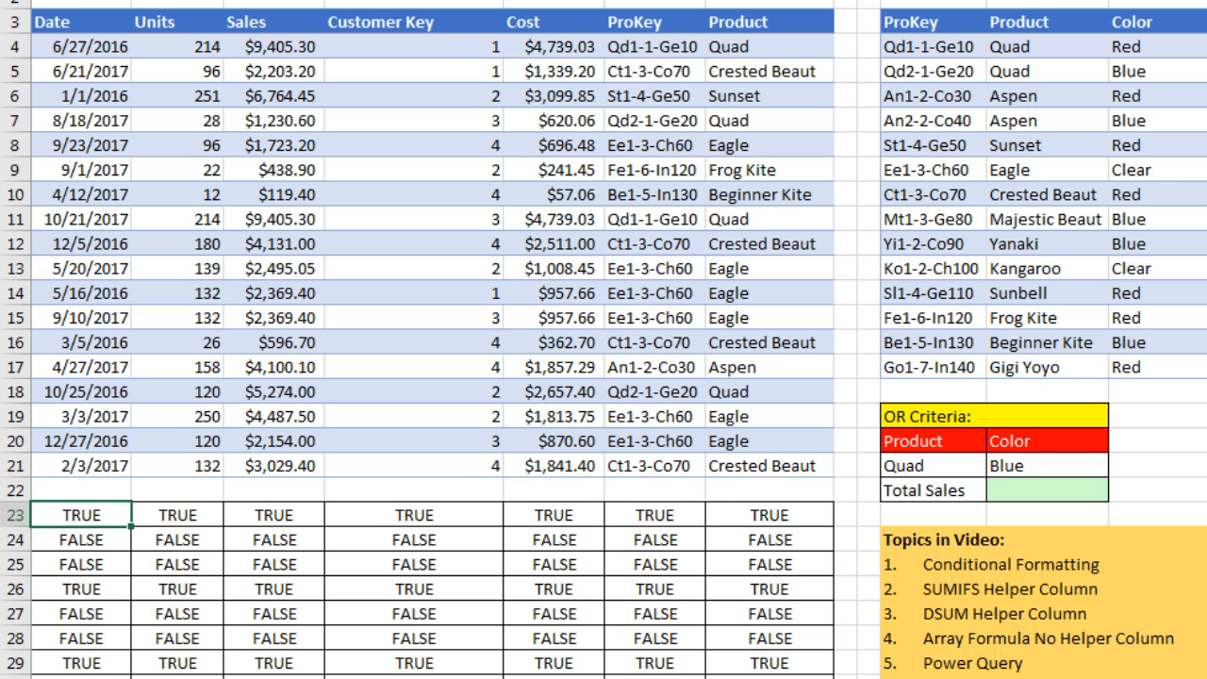
key("F2")
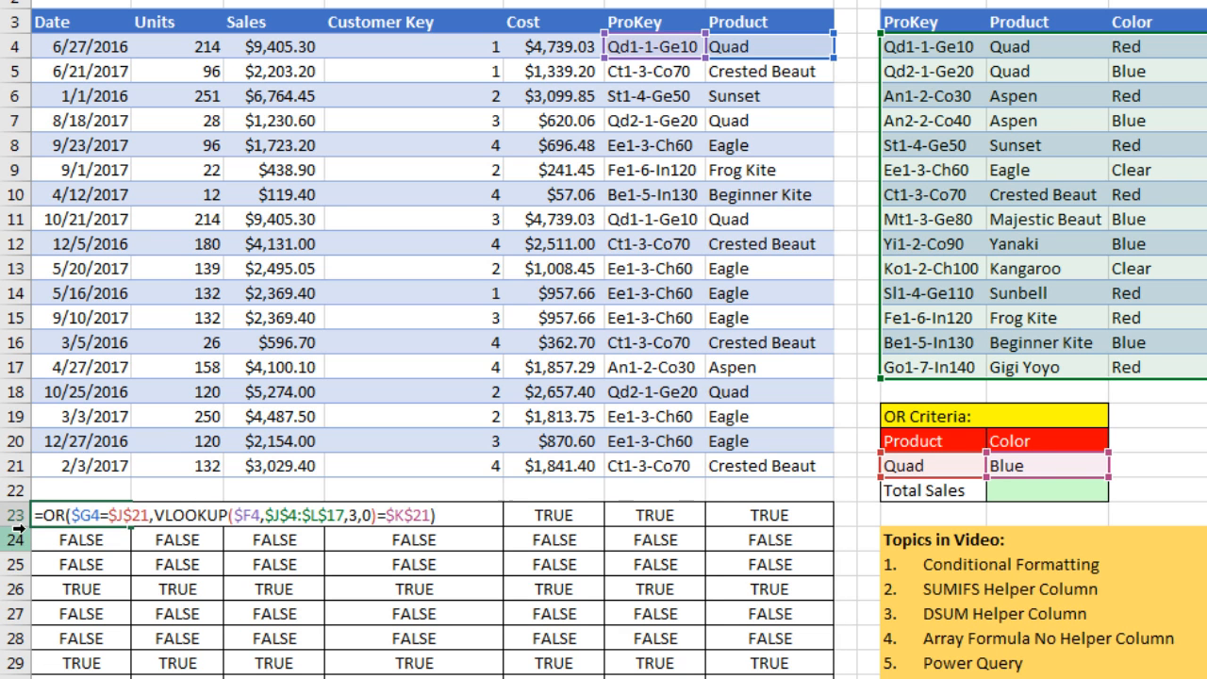
left_click_drag(43, 515, 560, 520)
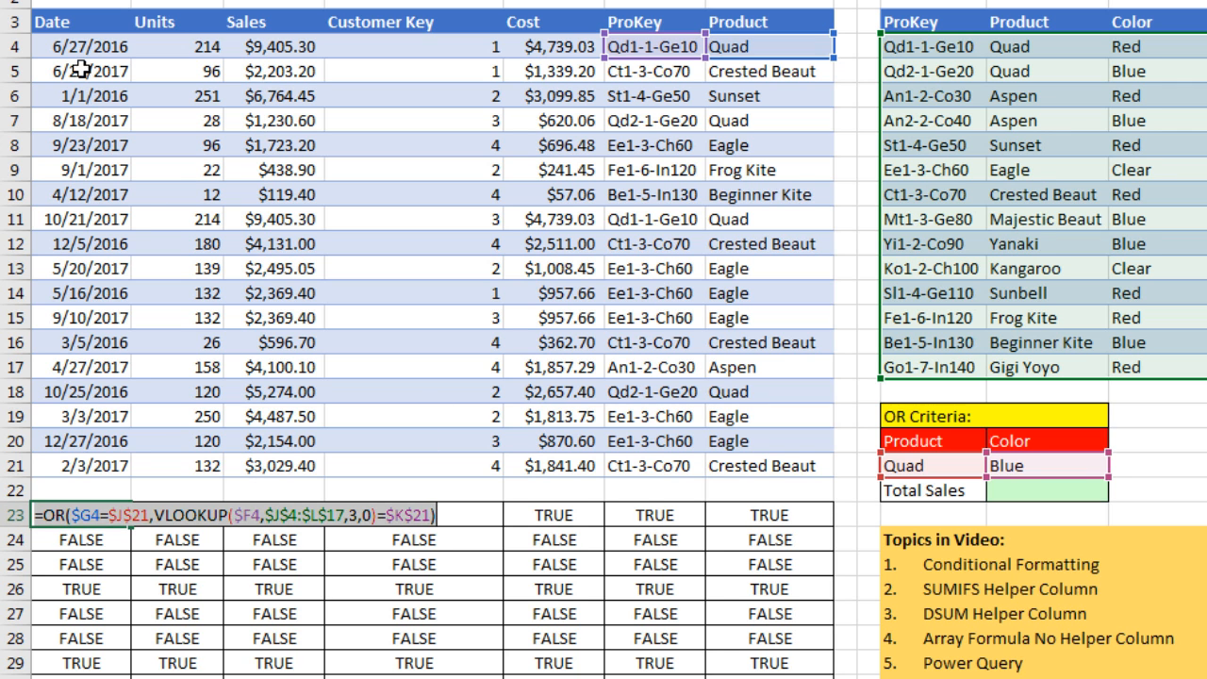
key("ctrl+c")
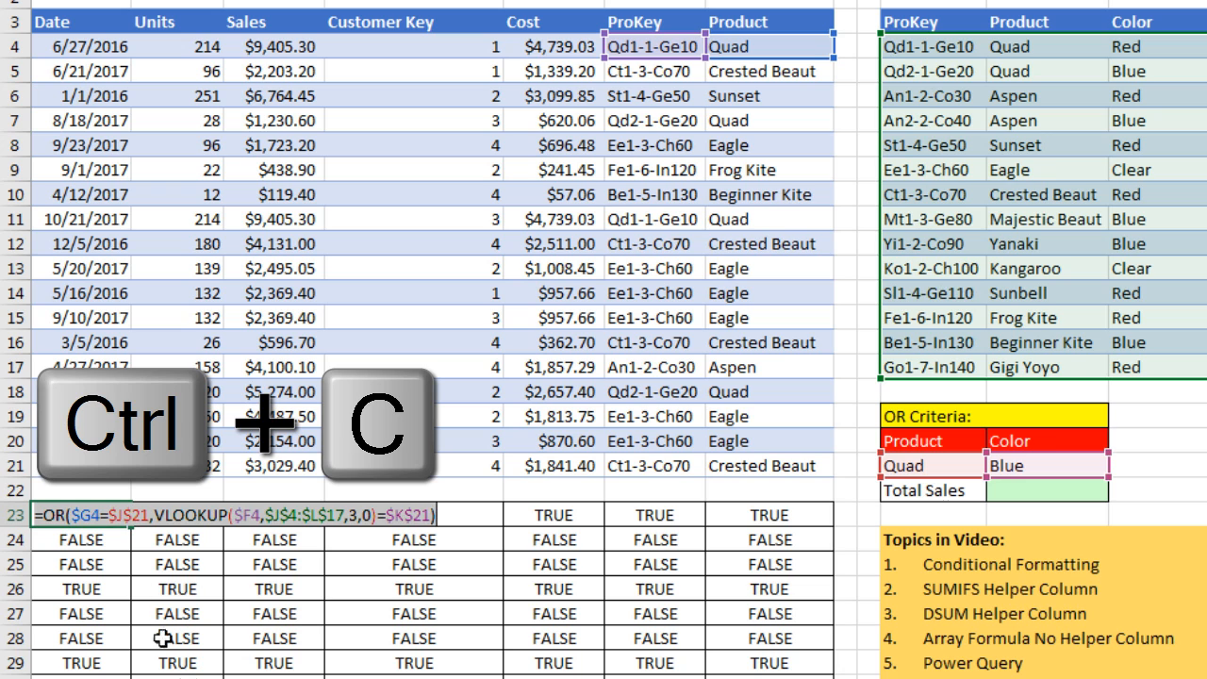
key("Escape")
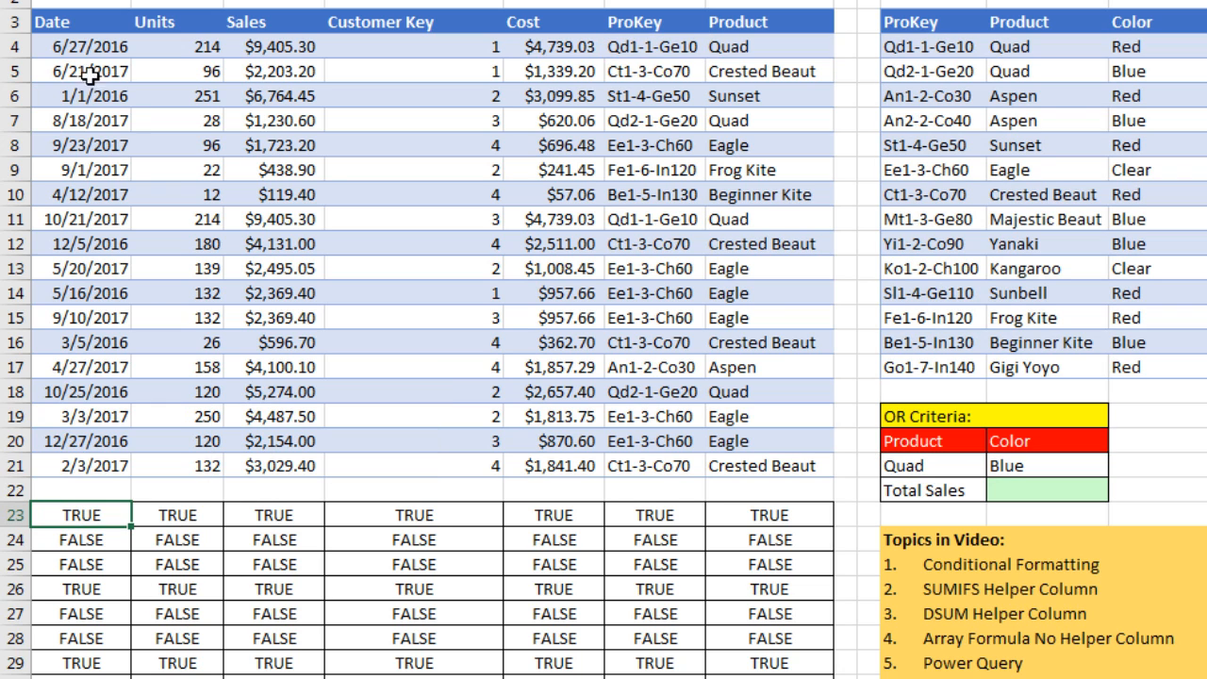
- Create a formula-based conditional formatting rule for A4:G21 using the copied formula =OR($G4=$J$21,VLOOKUP($F4,$J$4:$L$17,3,0)=$K$21)
left_click_drag(59, 51, 723, 460)
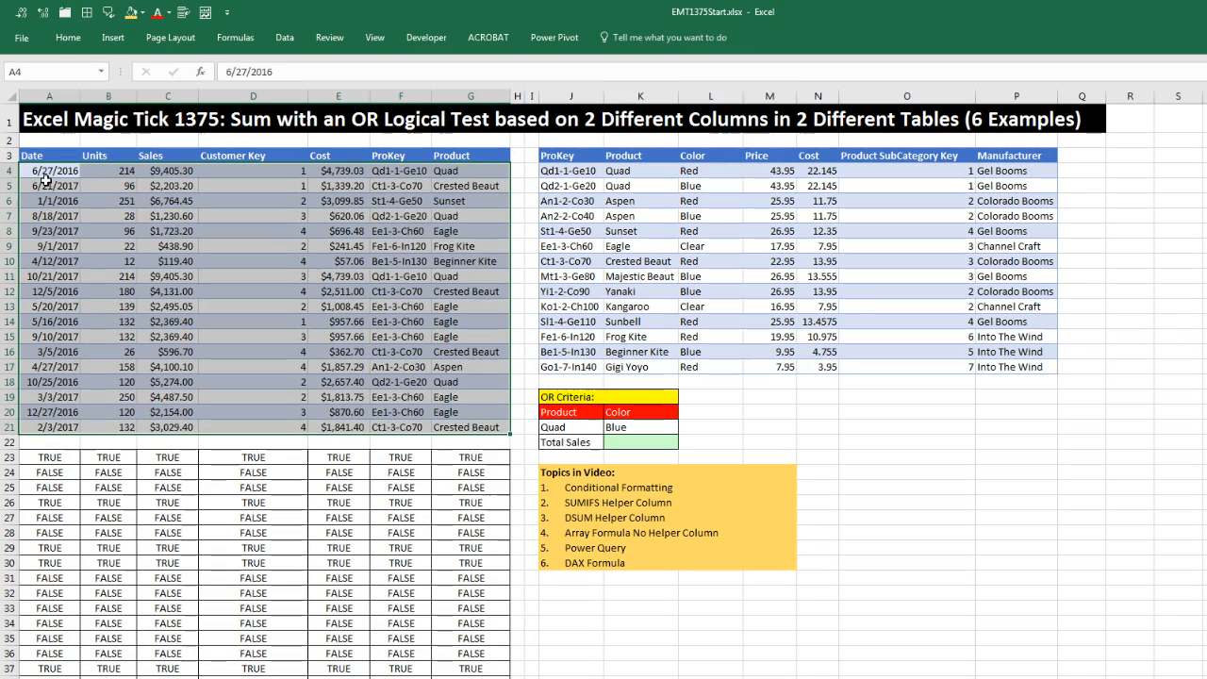
left_click(66, 39)
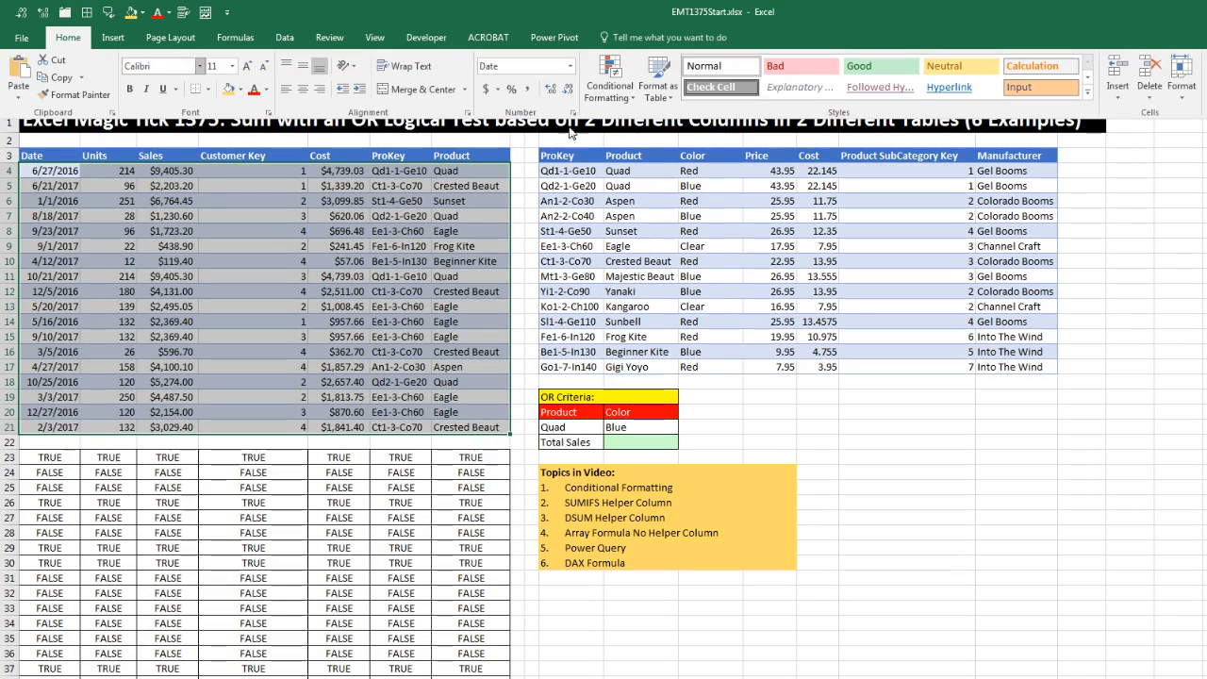
left_click(627, 98)
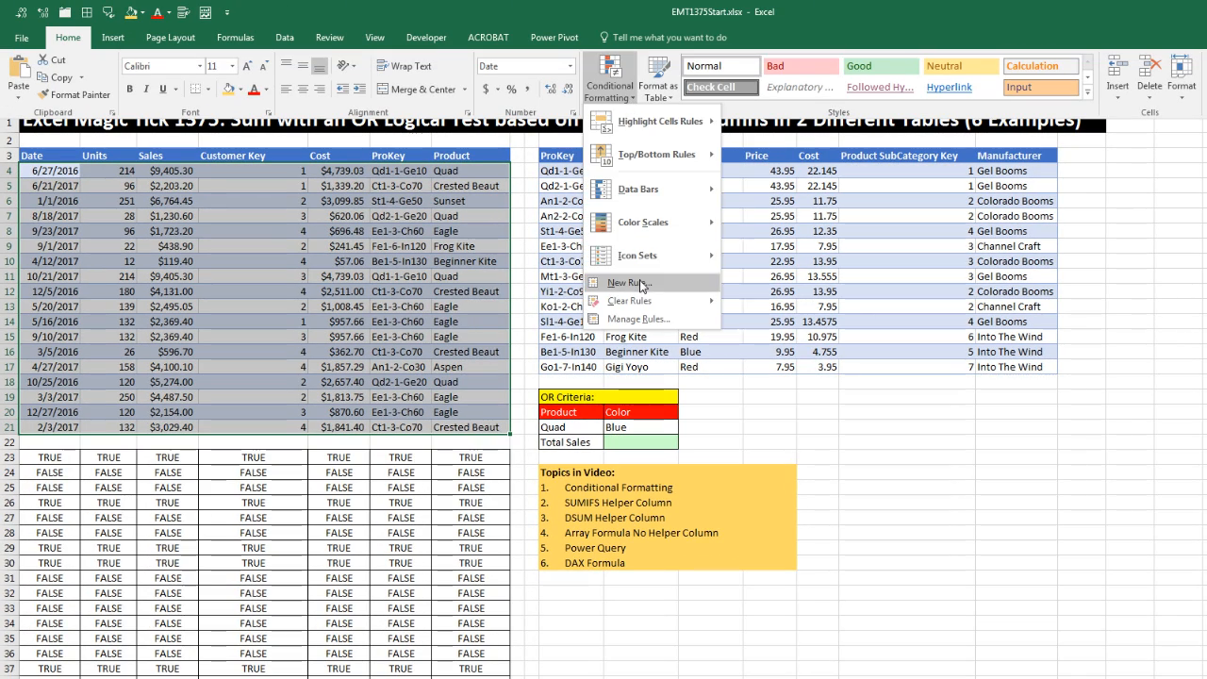
key("Escape")
key("Escape")
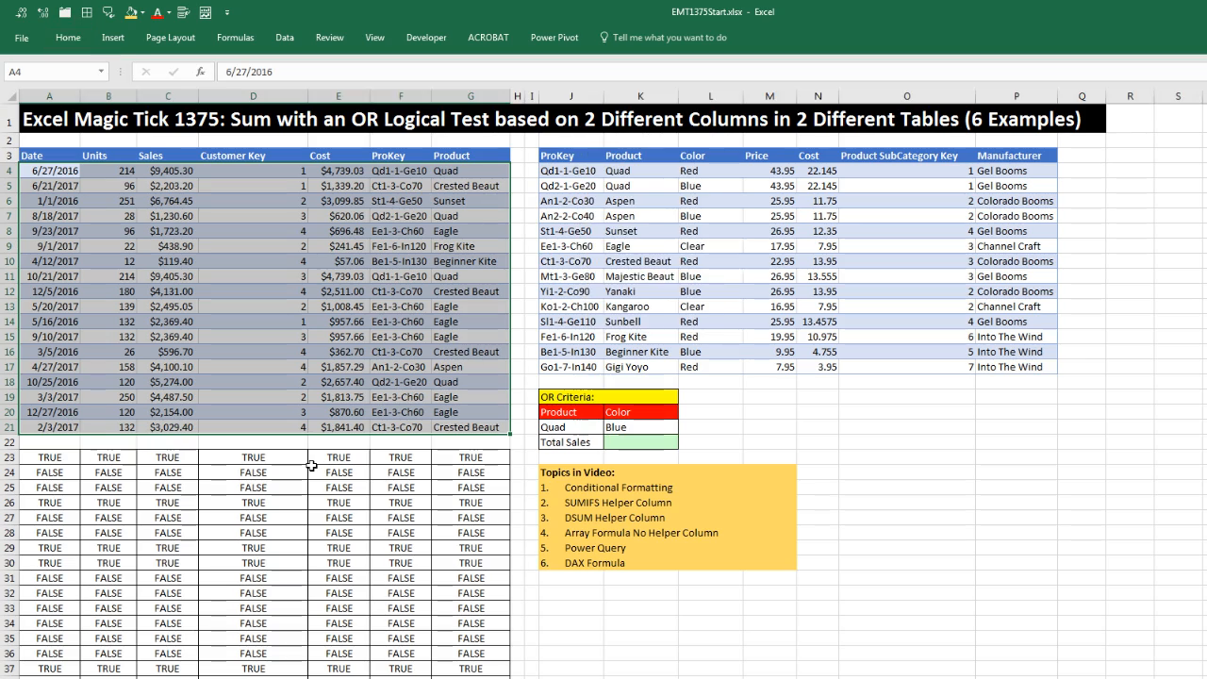
key("alt")
key("h")
key("l")
key("n")
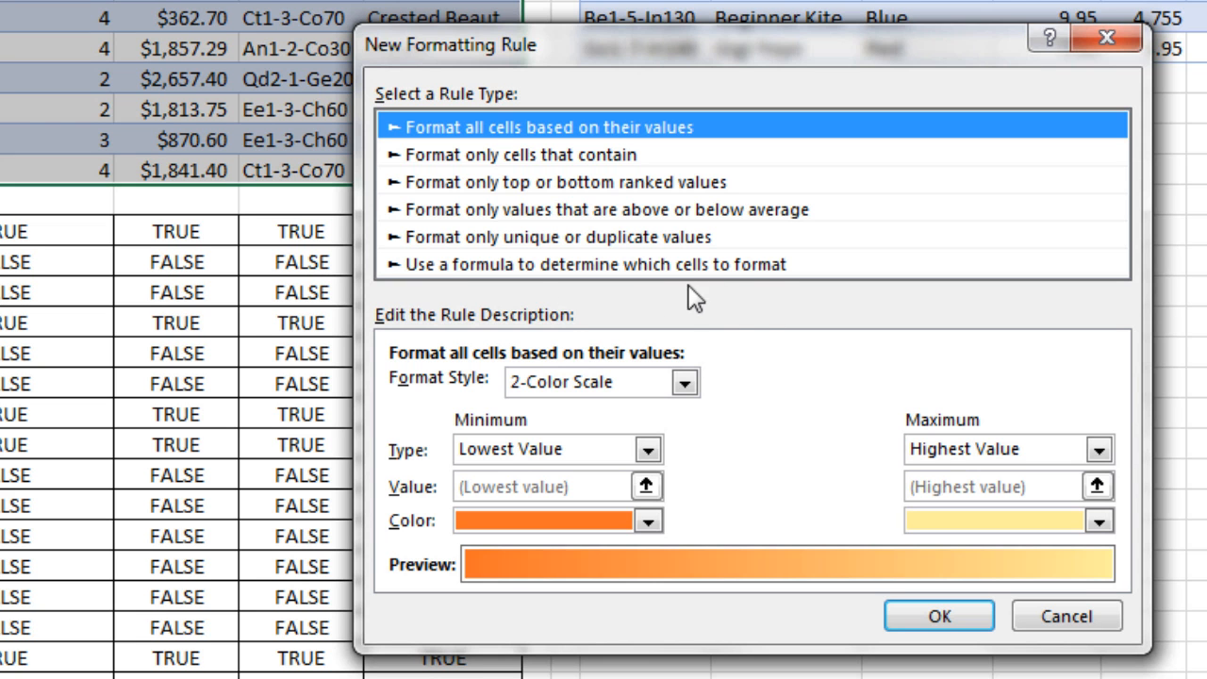
key("Page_Down")
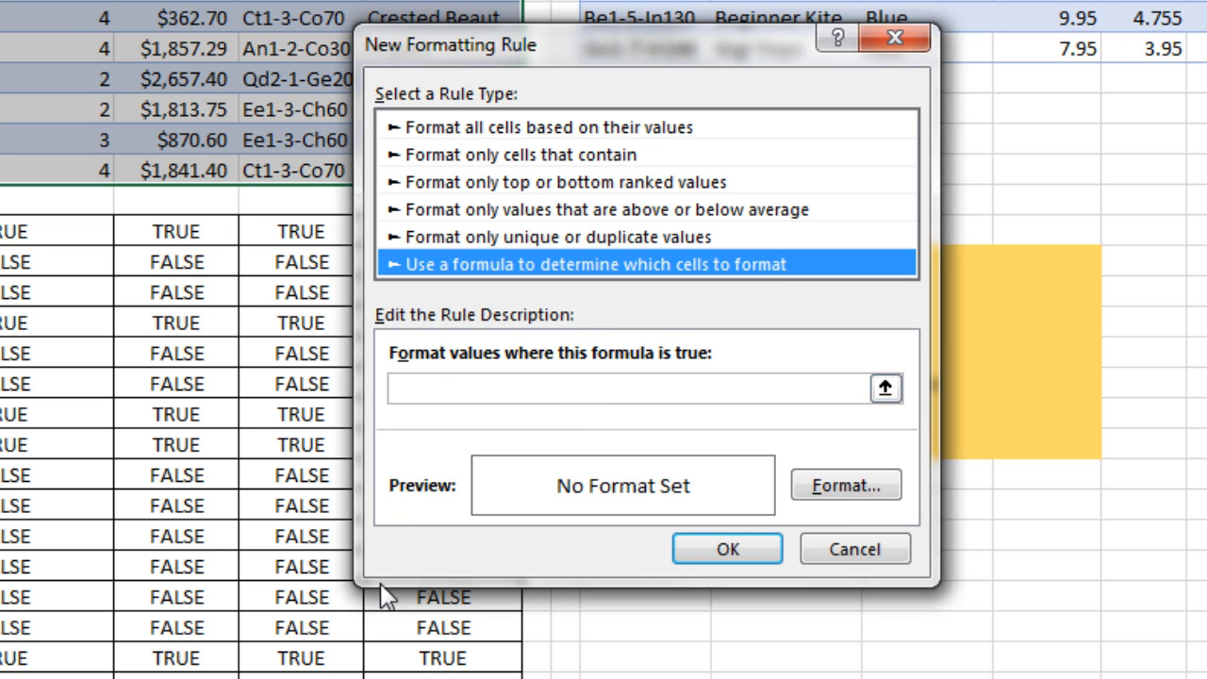
key("Tab")
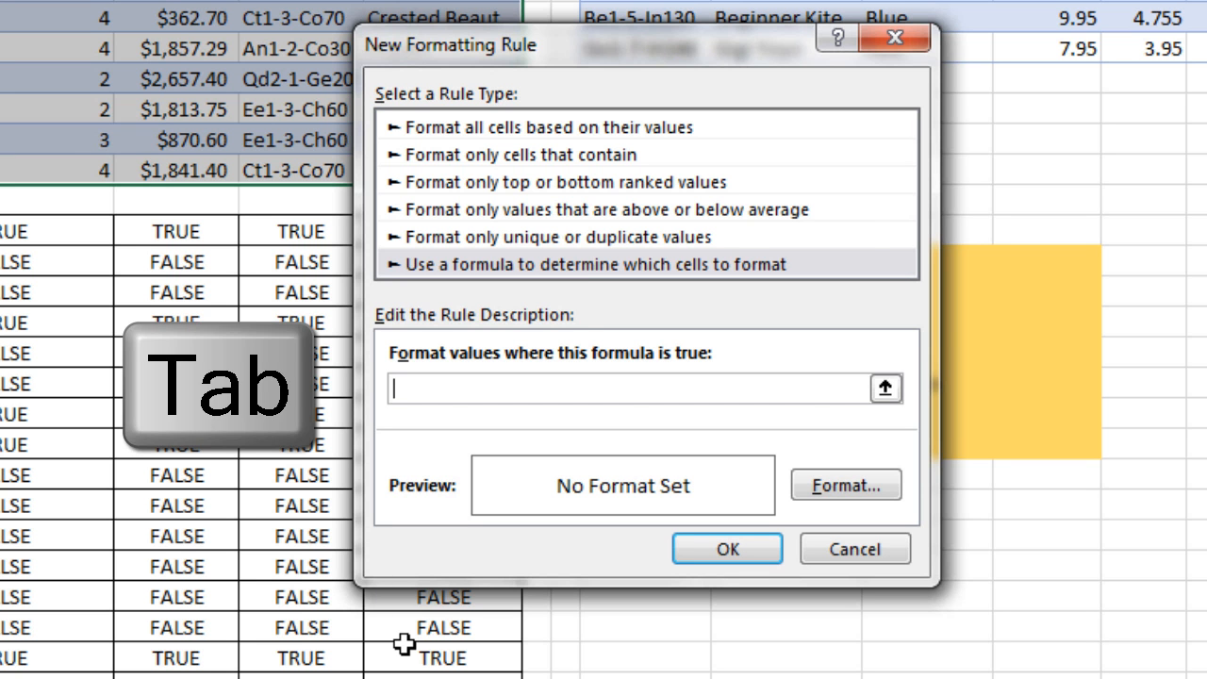
key("ctrl+v")
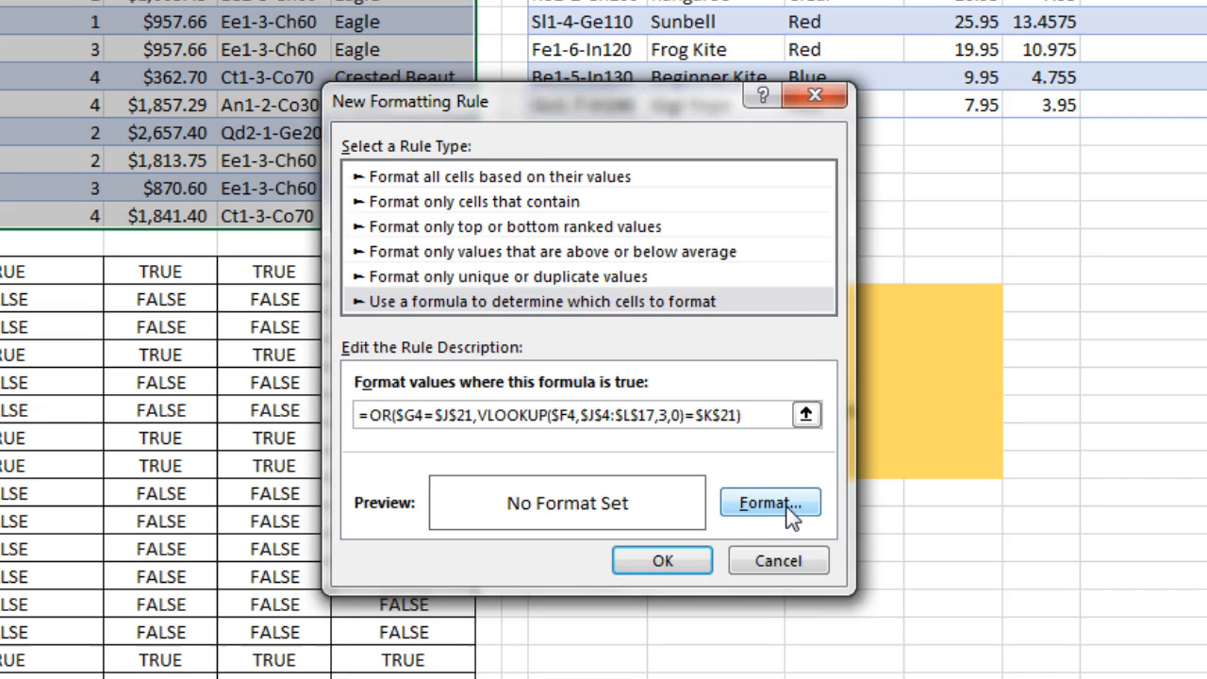
- Give the new formatting rule a yellow fill and apply it to the sales records
left_click(845, 485)
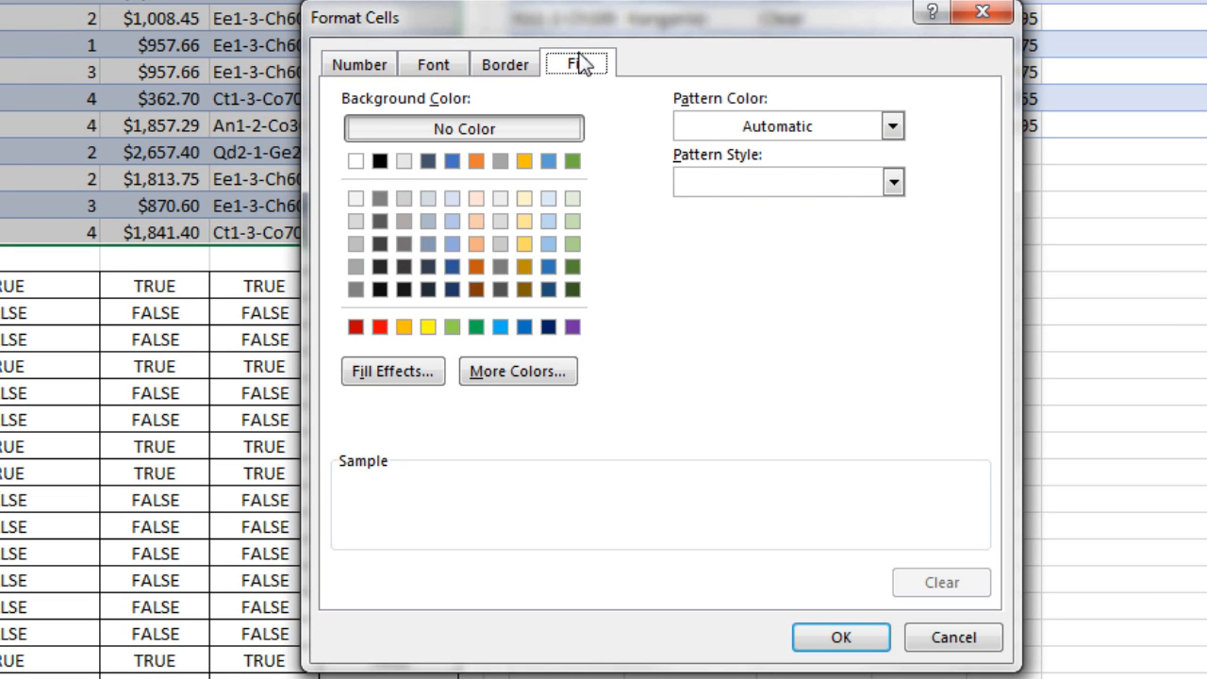
left_click(428, 326)
left_click(858, 638)
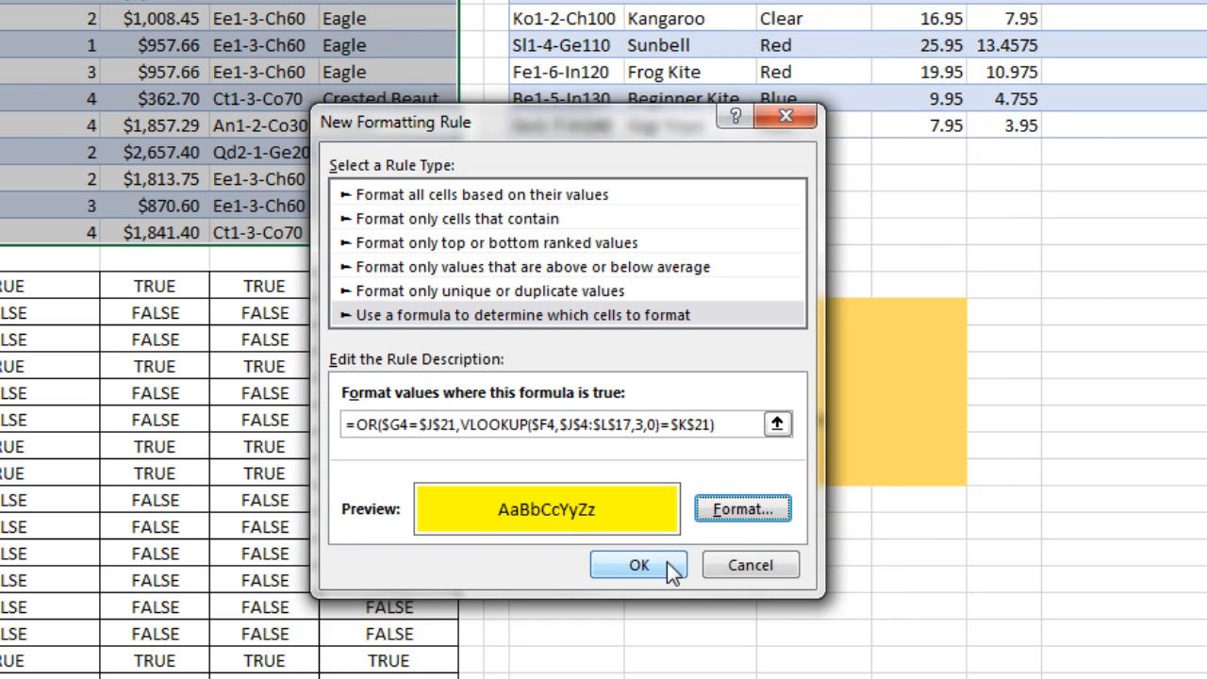
left_click(669, 564)
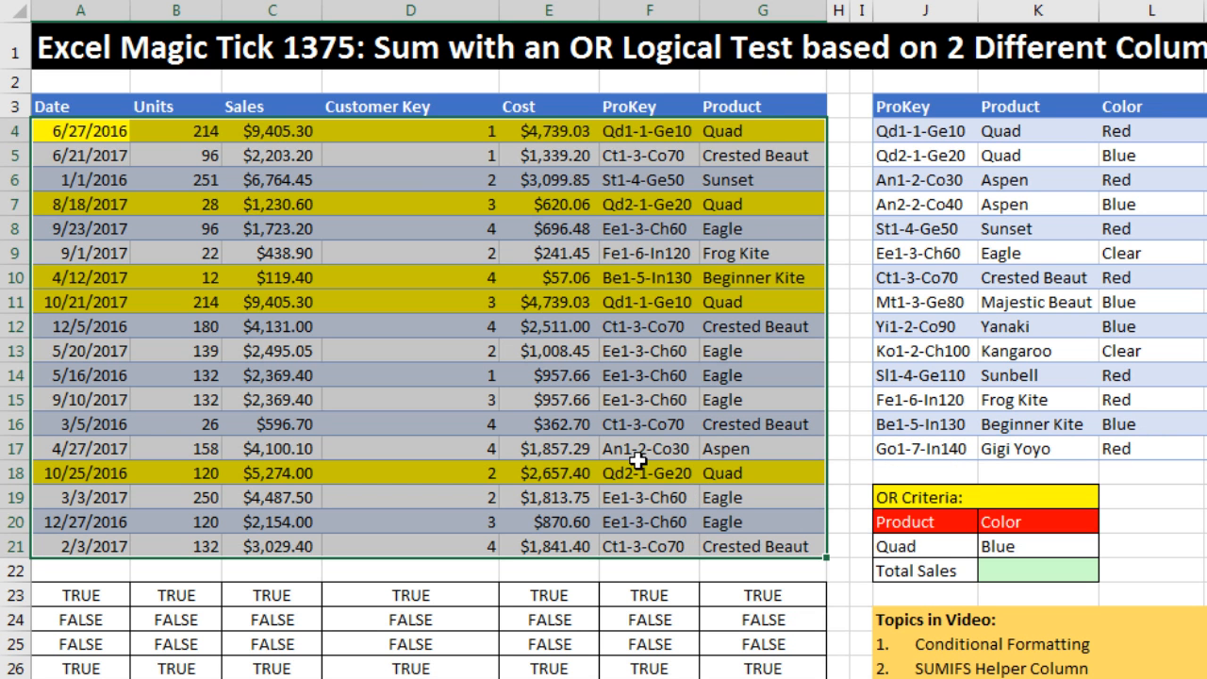
- Test the formatting rule with Sunset as the Product criterion in J21 and undo that entry
left_click(926, 545)
type("Su")
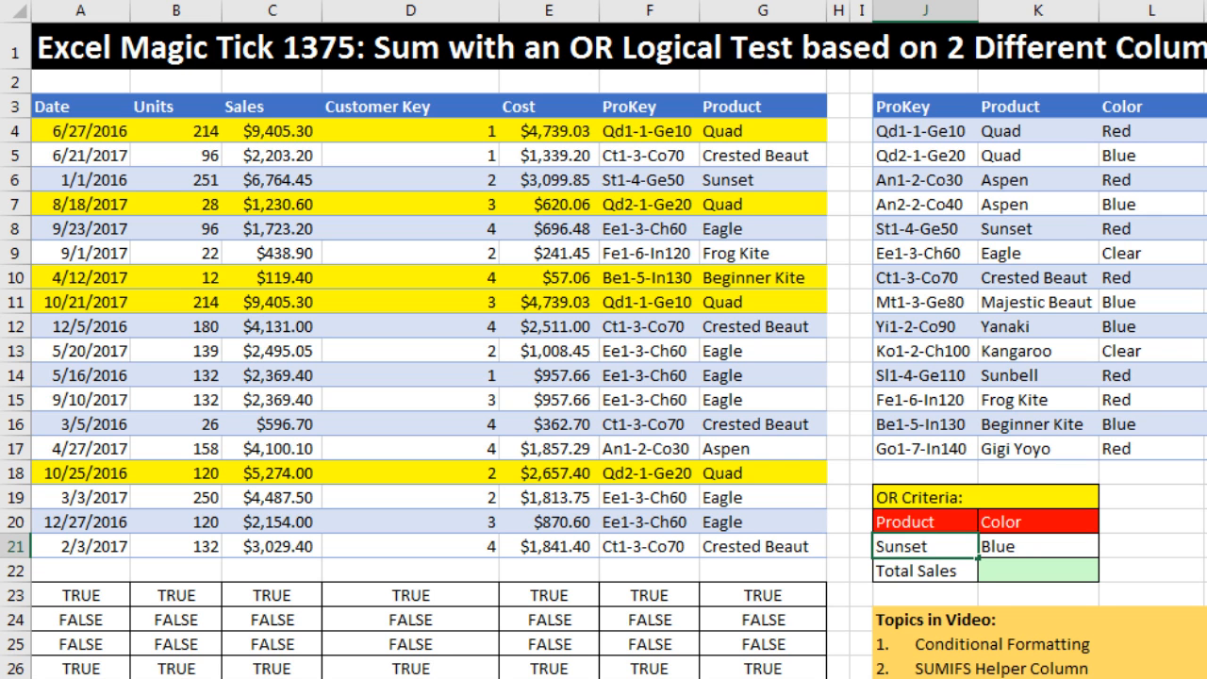
type("nset")
key("Return")
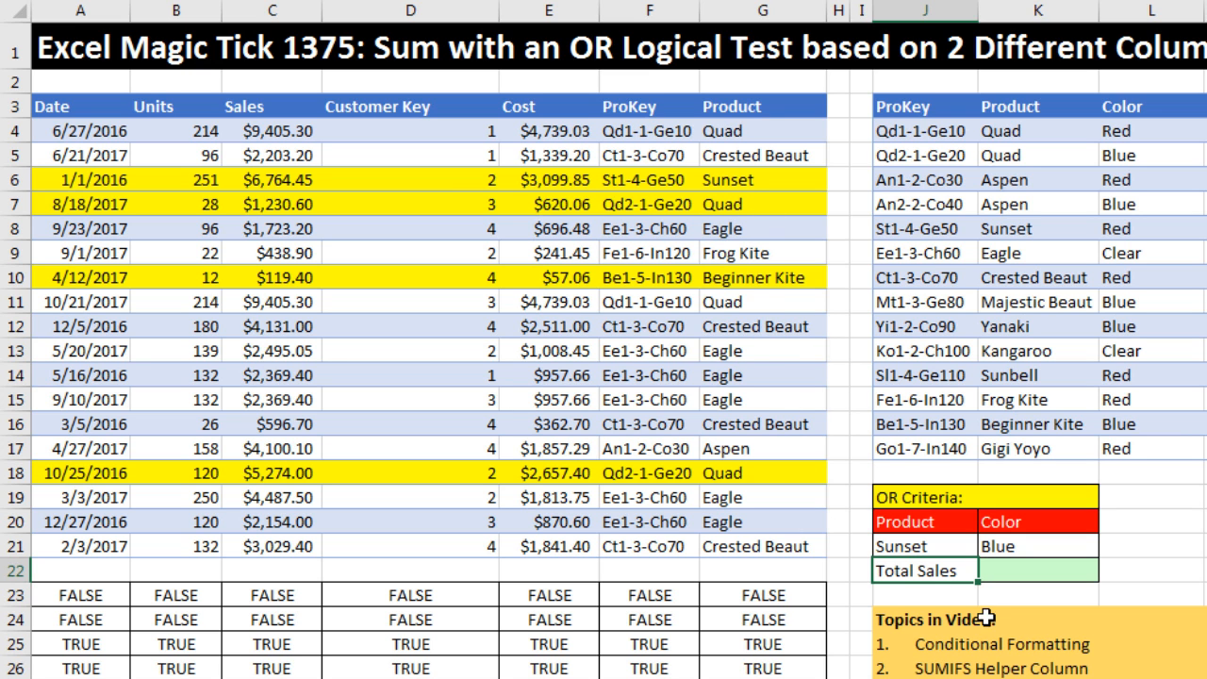
key("ctrl+z")
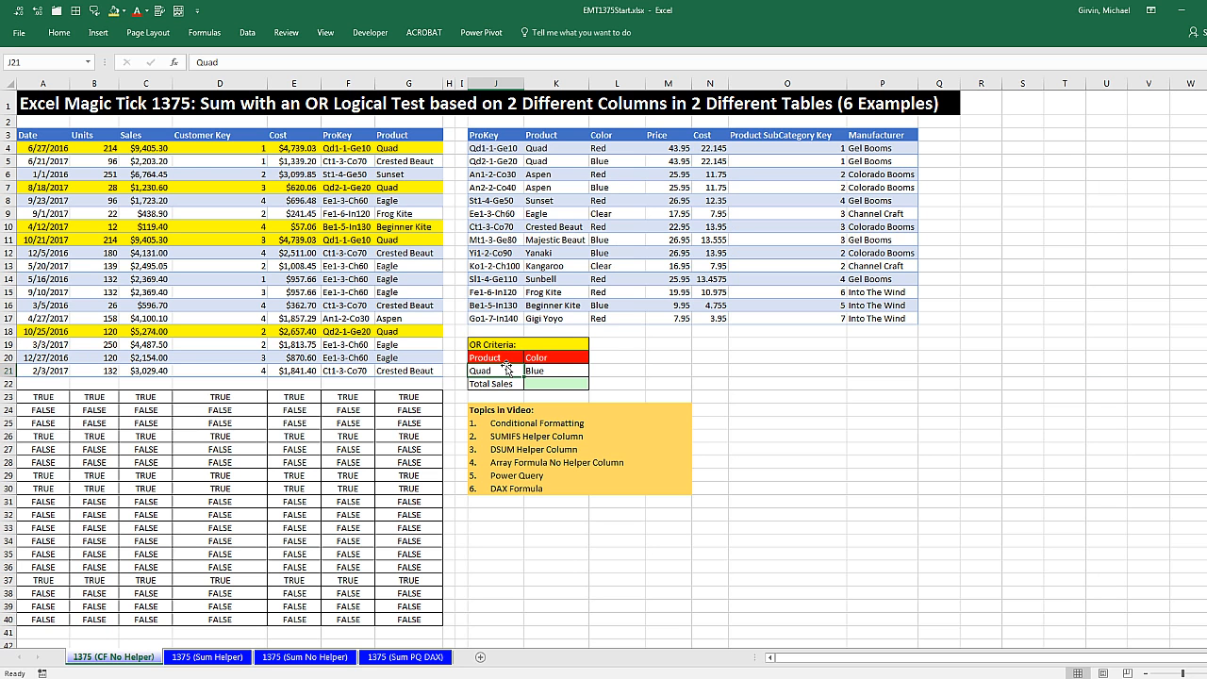
- On the 1375 (Sum Helper) sheet, begin a VLOOKUP in cell H4 with F4 as the lookup value
left_click(208, 658)
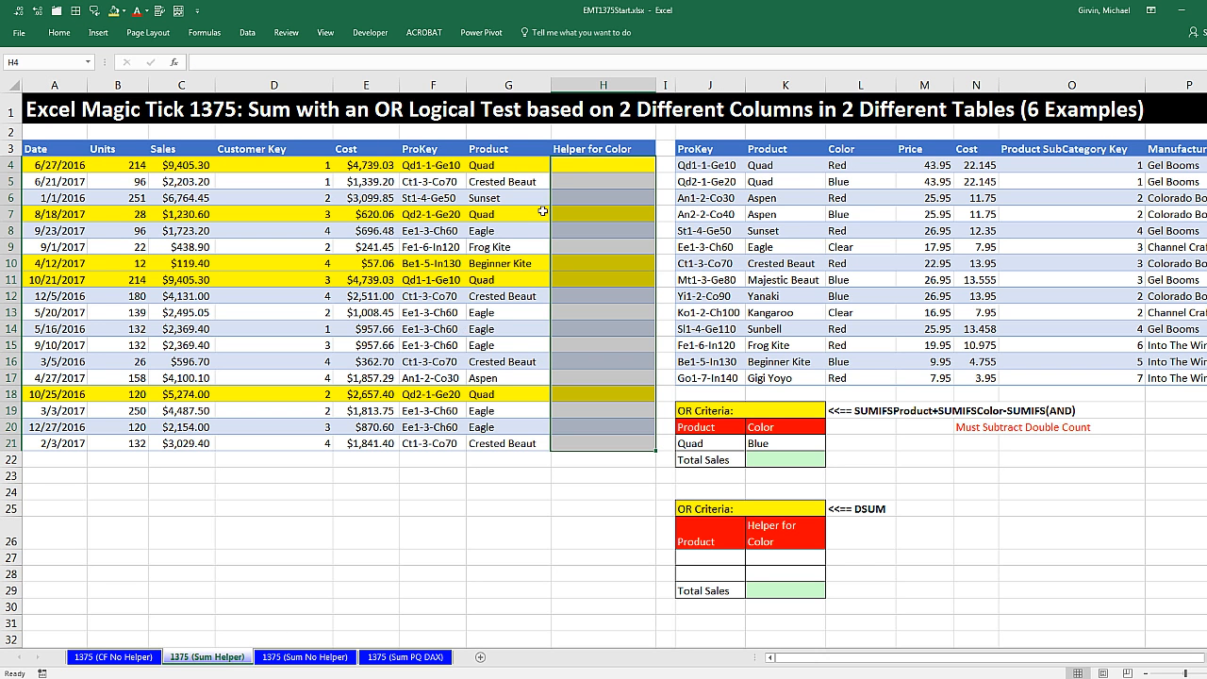
left_click(576, 165)
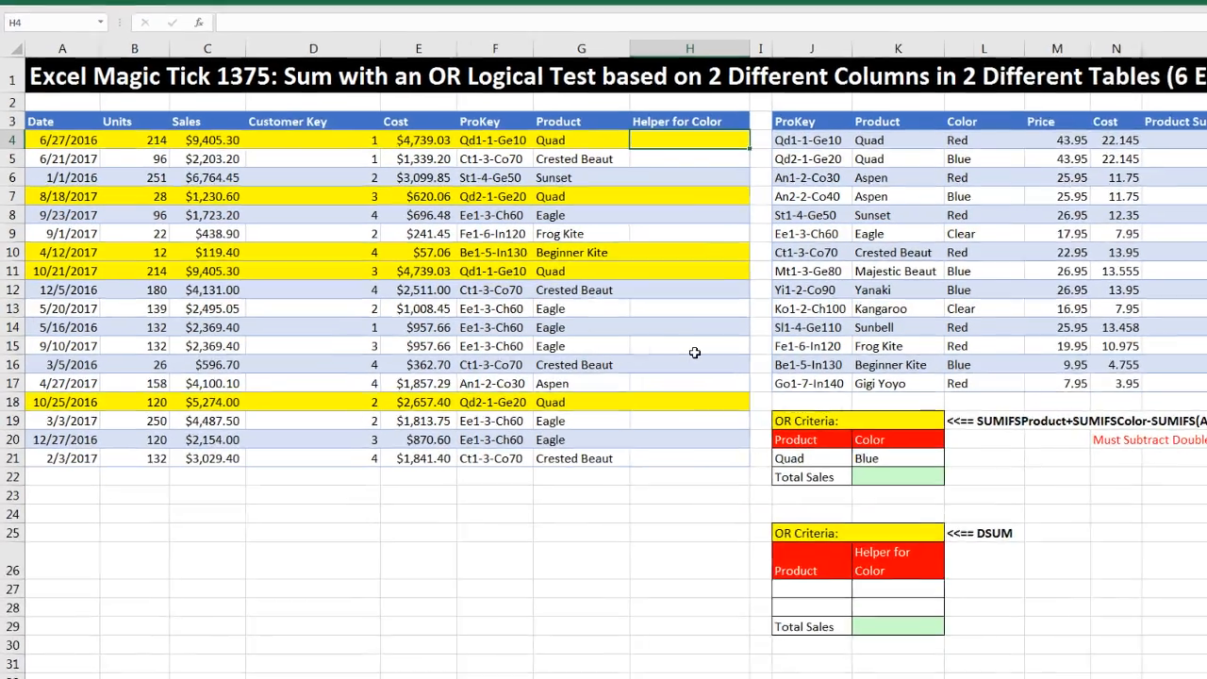
type("=vl")
key("Tab")
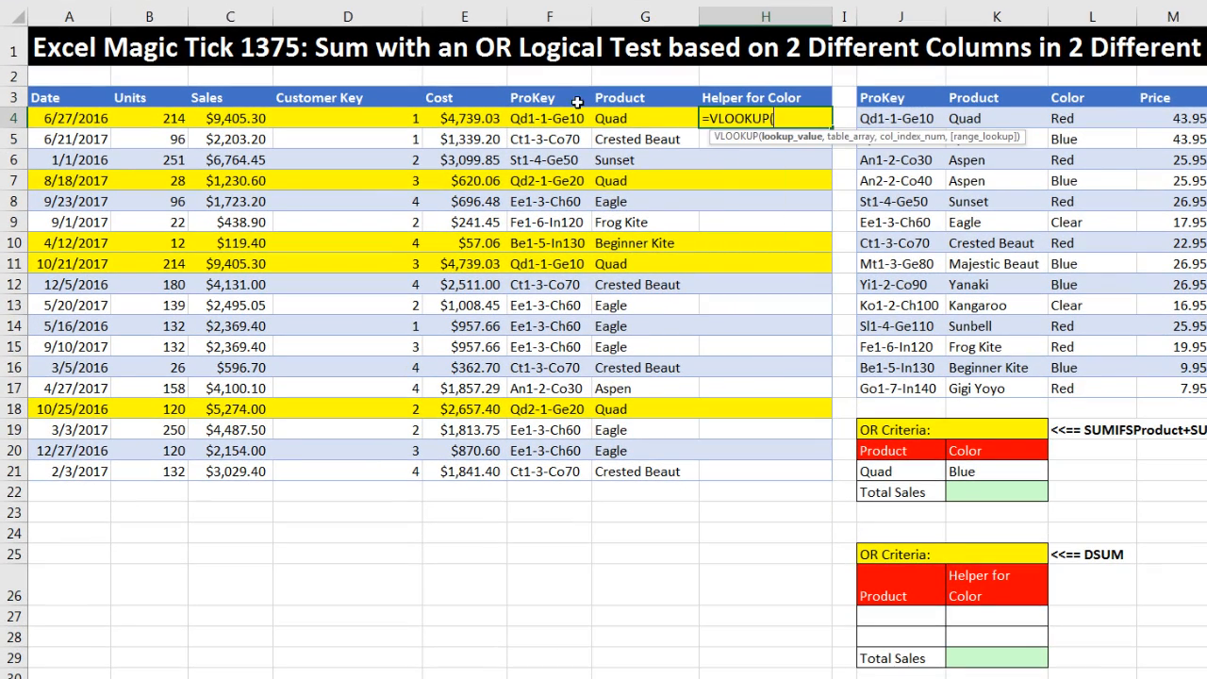
left_click(537, 119)
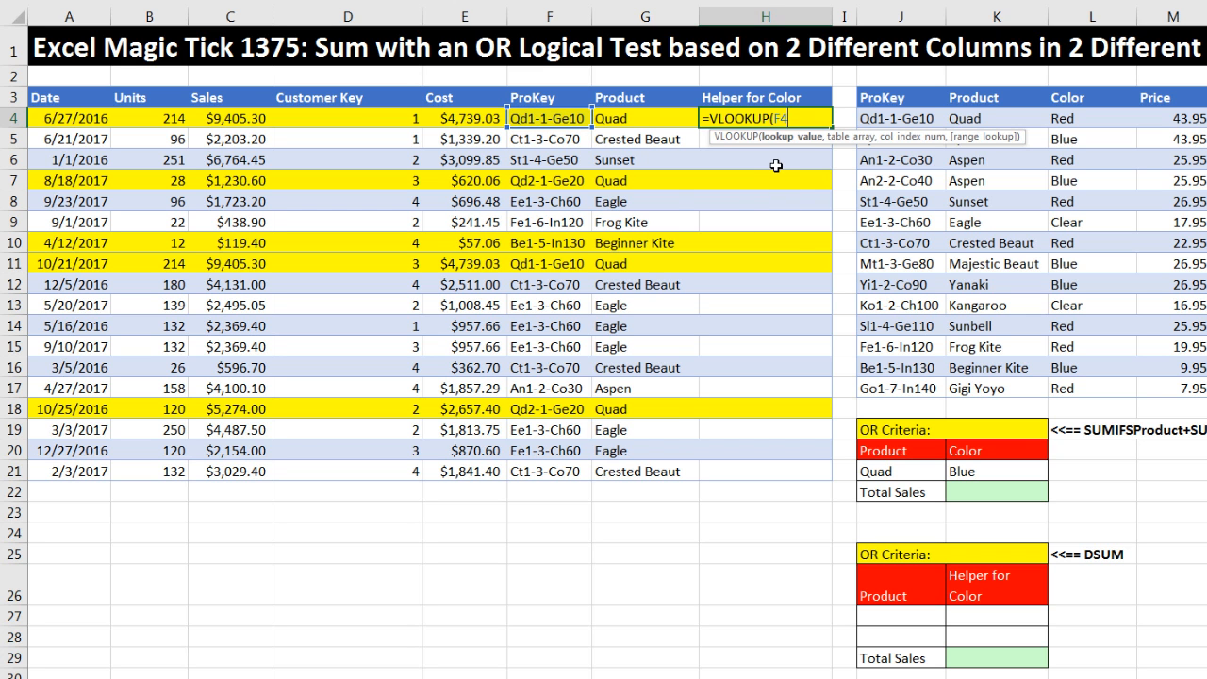
- Complete the VLOOKUP with table $J$4:$L$17, column 3 and exact match 0, and fill it down the Helper for Color column to H21
type(",")
left_click(896, 120)
left_click_drag(1018, 122, 1068, 395)
key("F4")
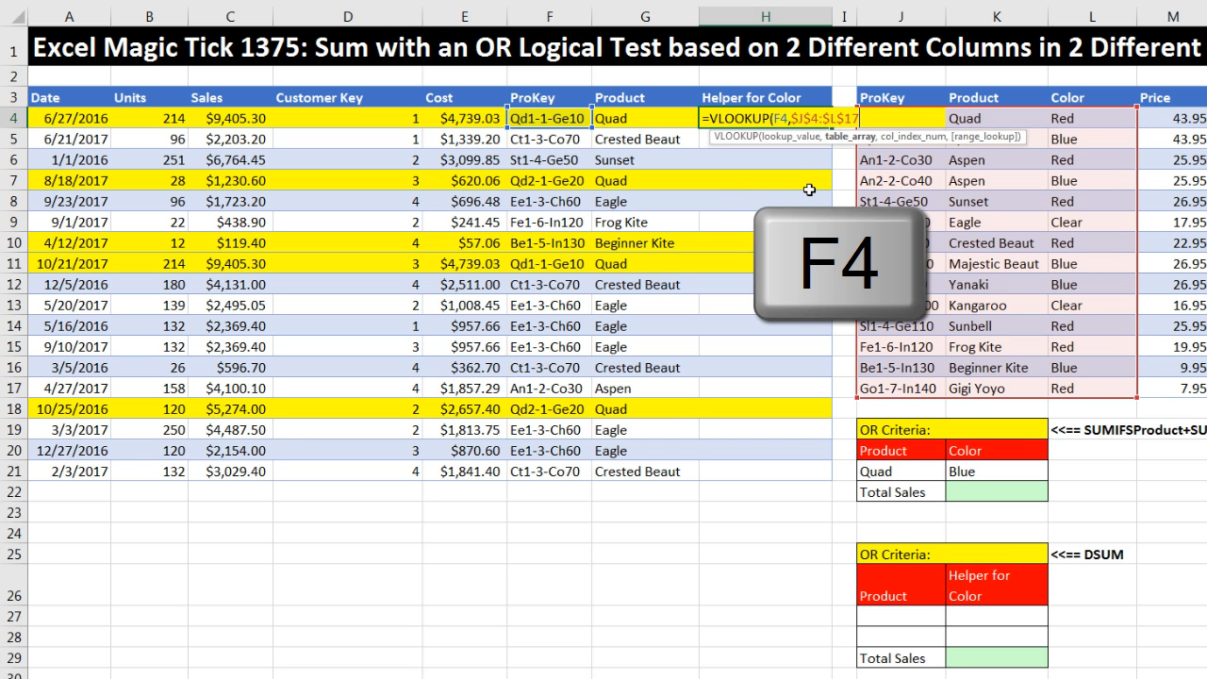
type(",3,0)")
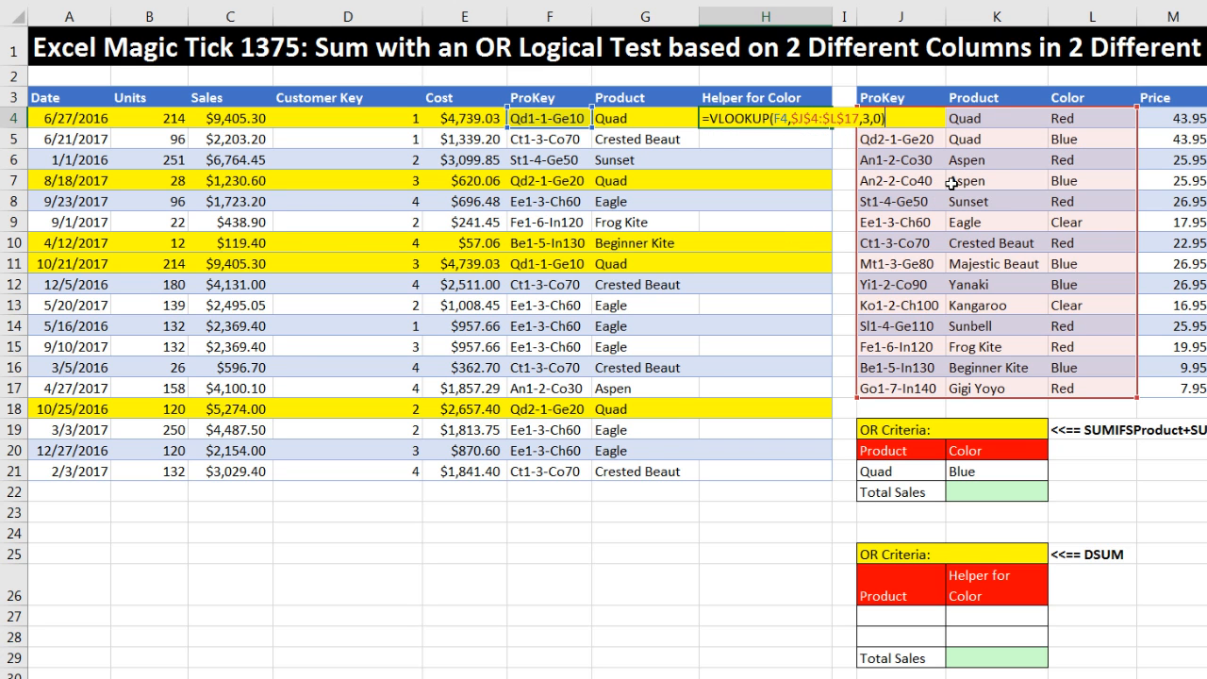
key("ctrl+Return")
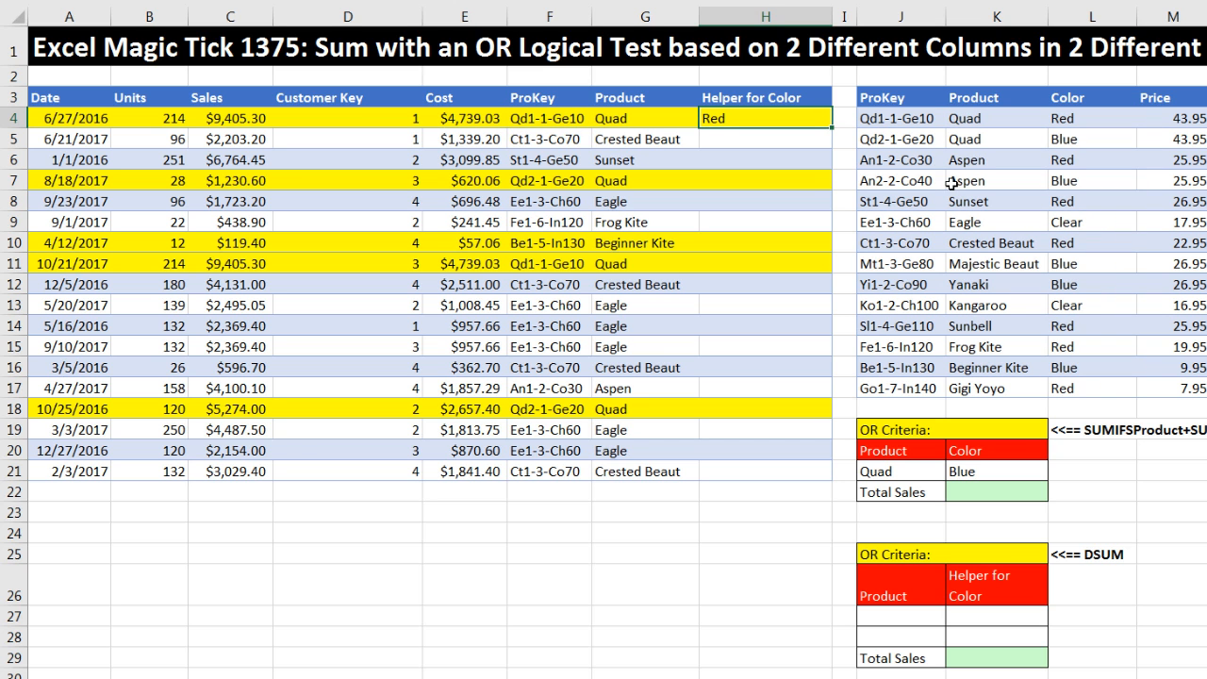
double_click(831, 129)
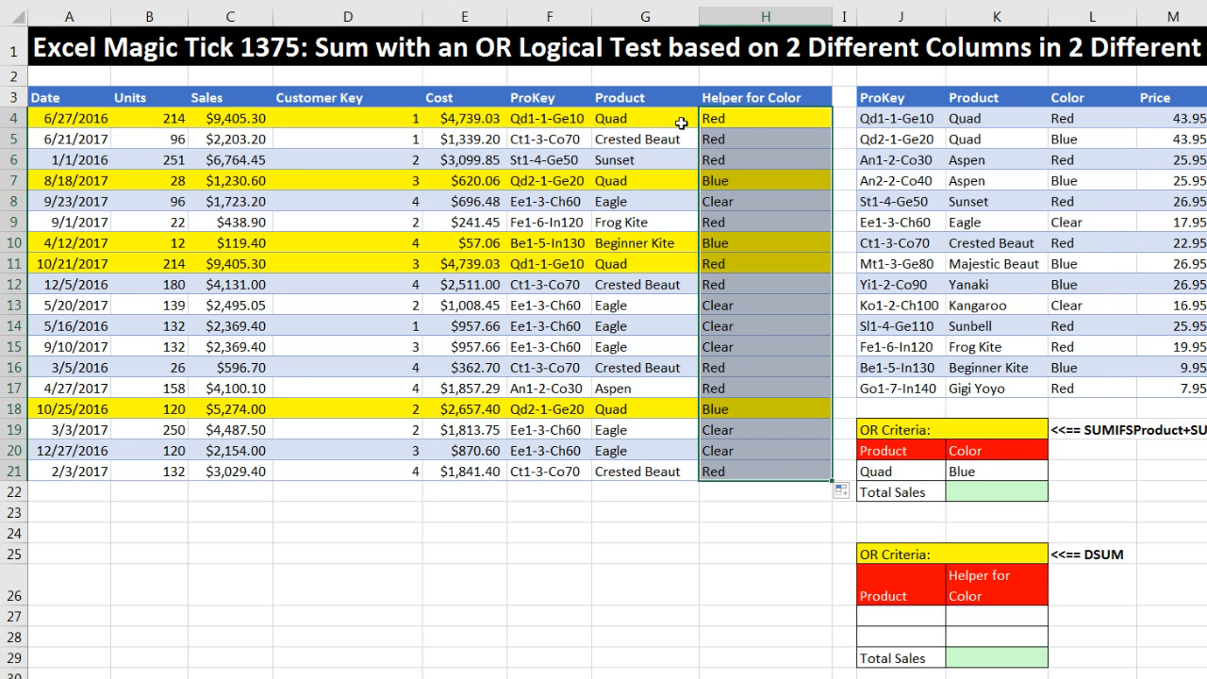
left_click(717, 119)
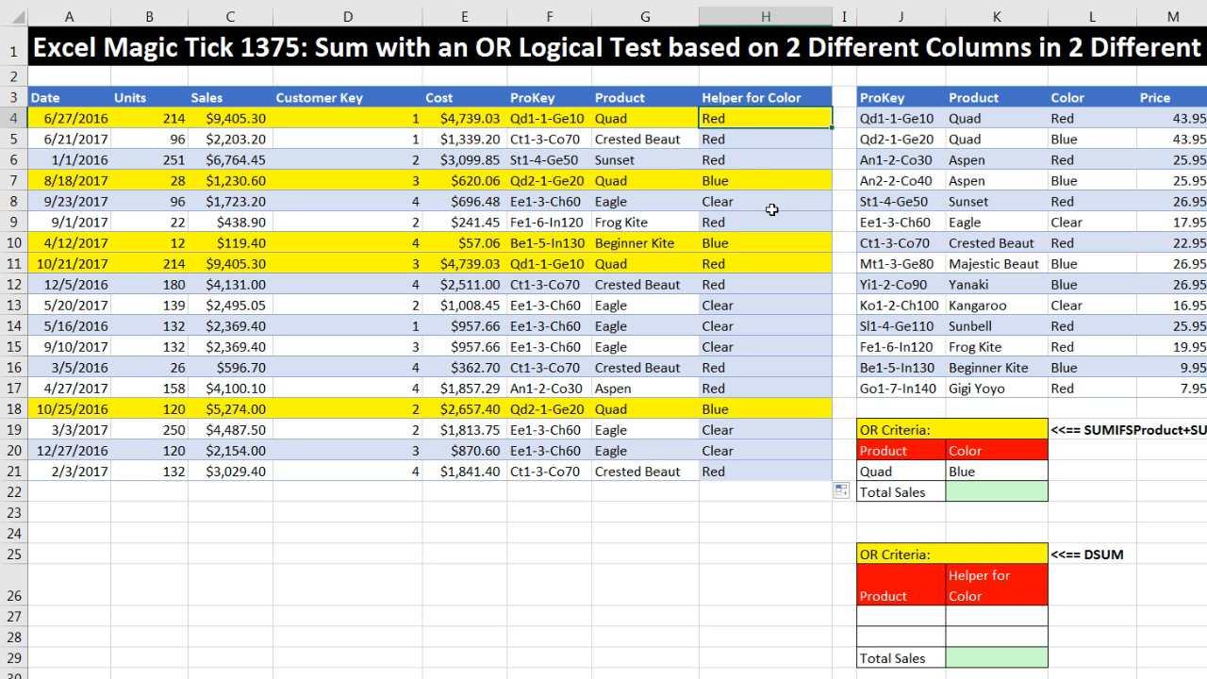
- Begin a SUMIFS formula in the Total Sales cell K22 of the first OR Criteria table
left_click(899, 478)
left_click(970, 478)
left_click(969, 492)
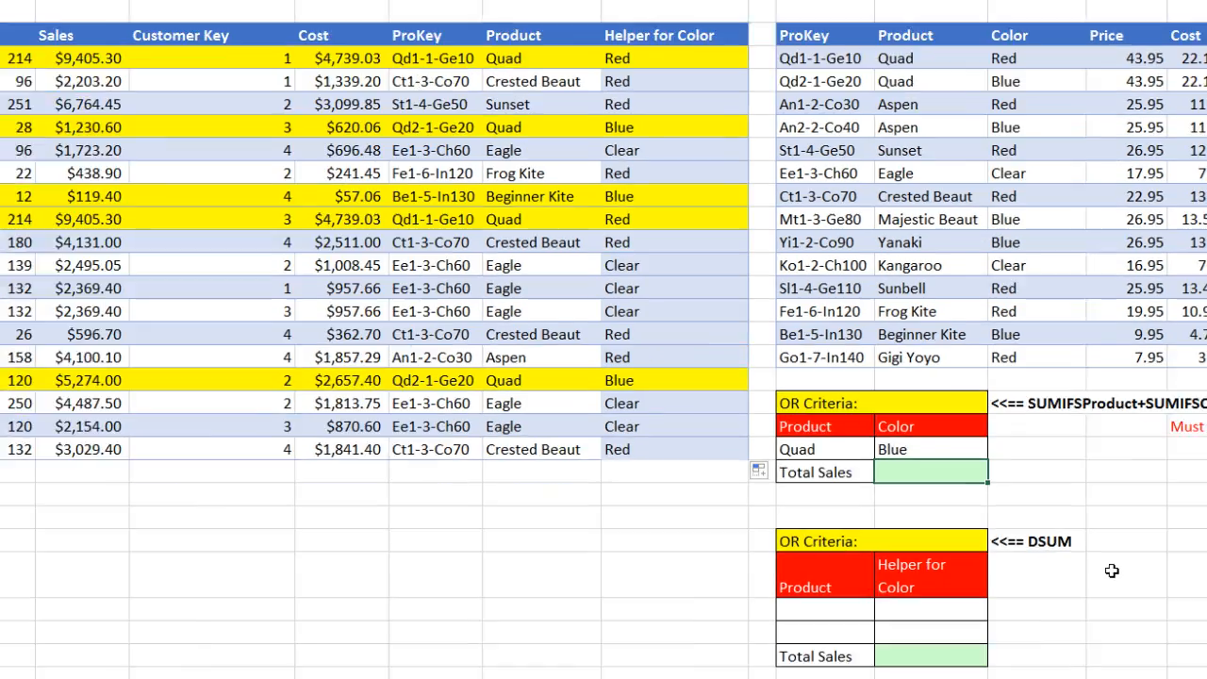
type("=su")
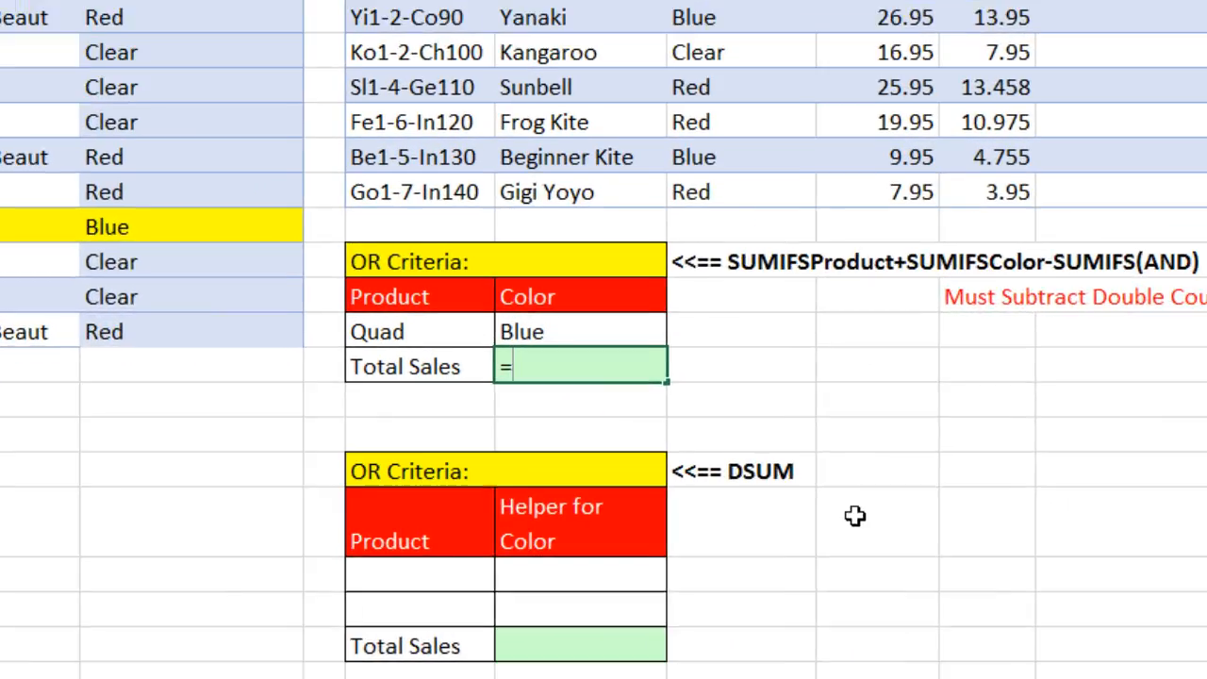
type("sumifs")
key("Tab")
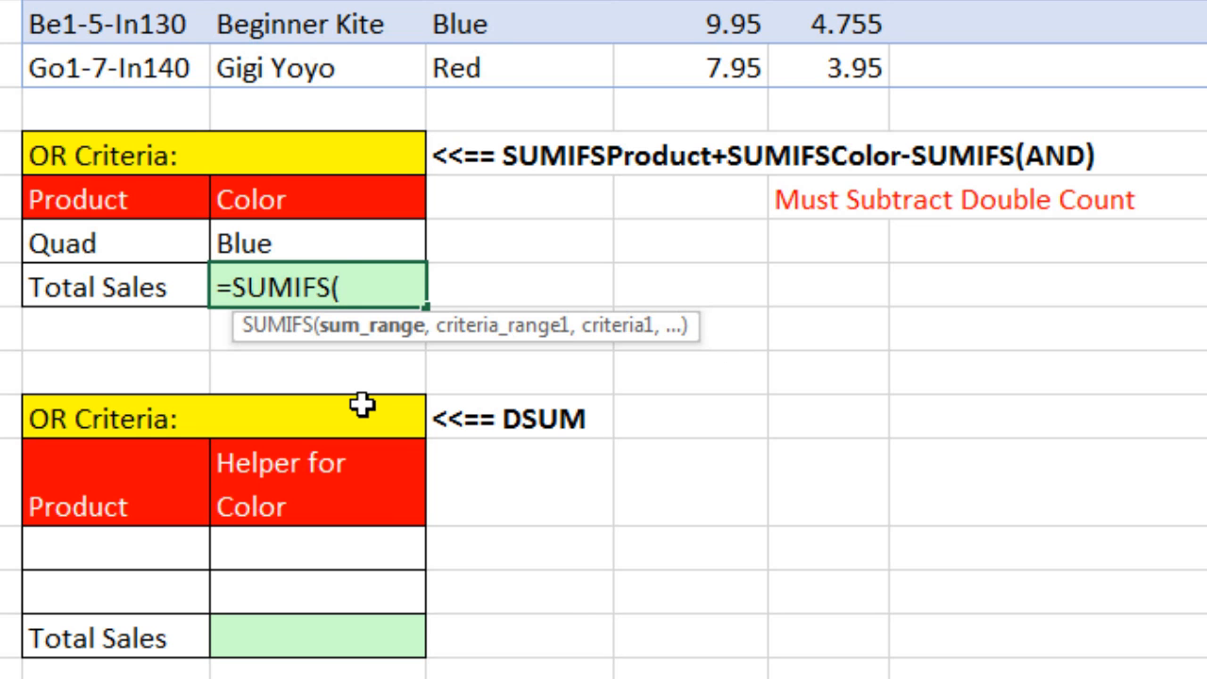
- Step through the SUMIFS argument order with placeholder commas and remove the commas again
type(",")
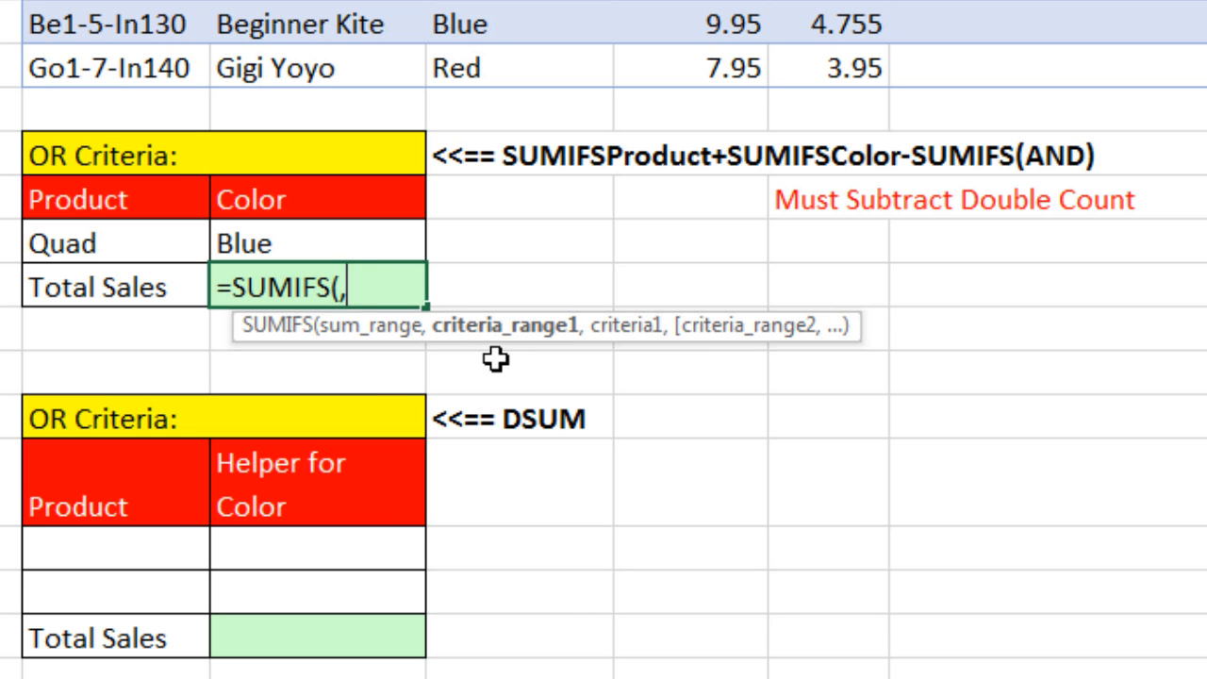
type(",")
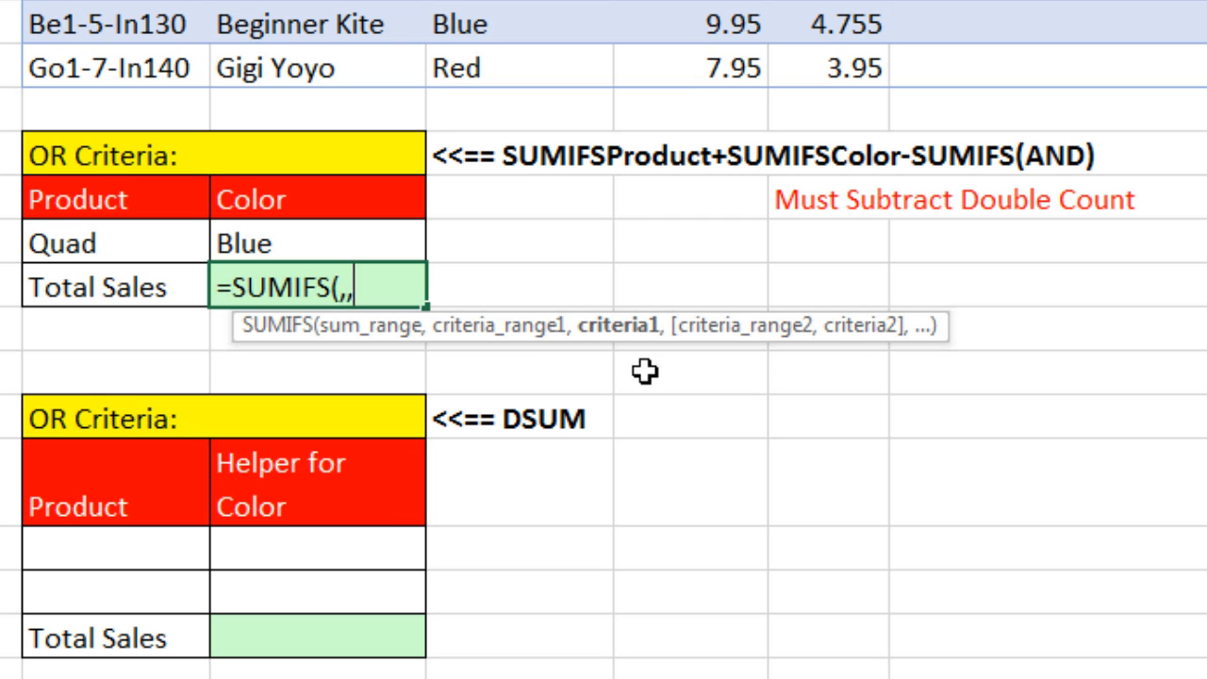
type(",")
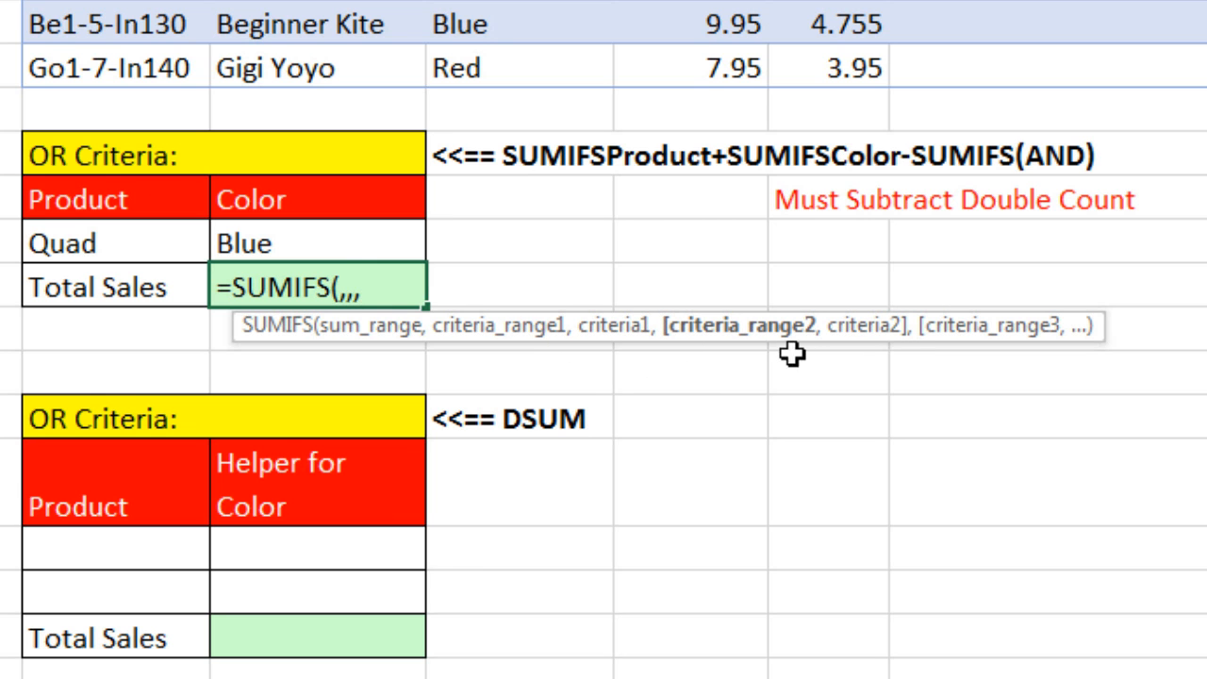
type(",")
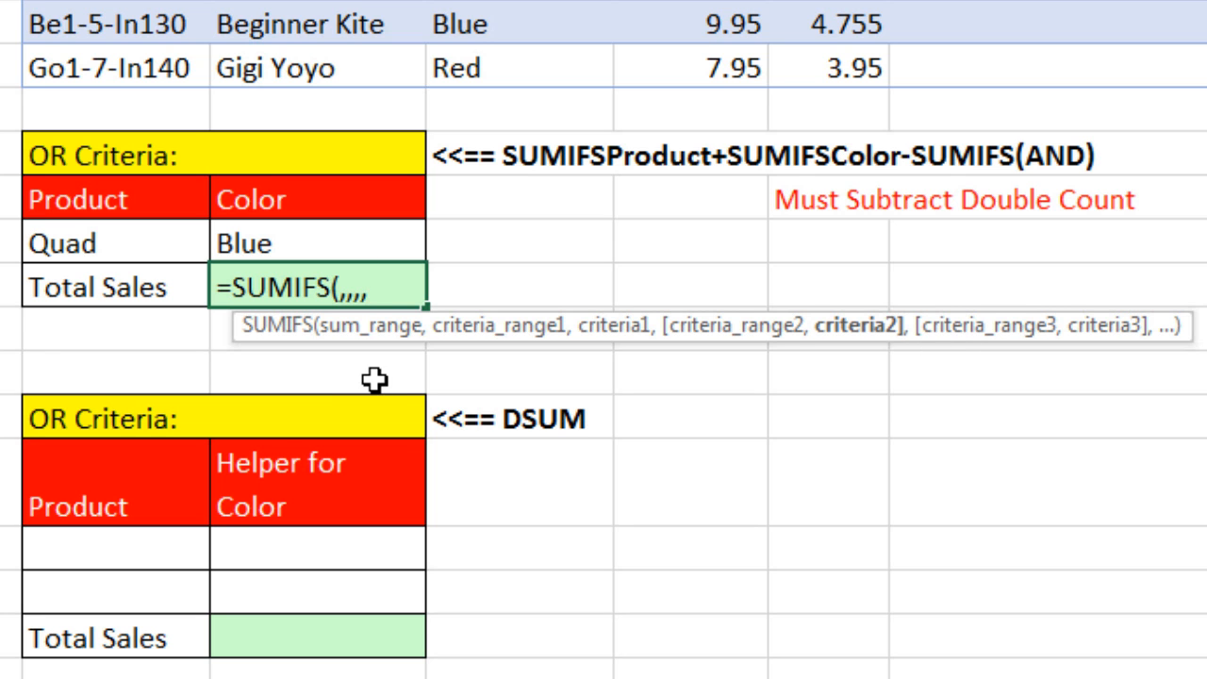
key("BackSpace")
key("BackSpace")
key("BackSpace")
key("BackSpace")
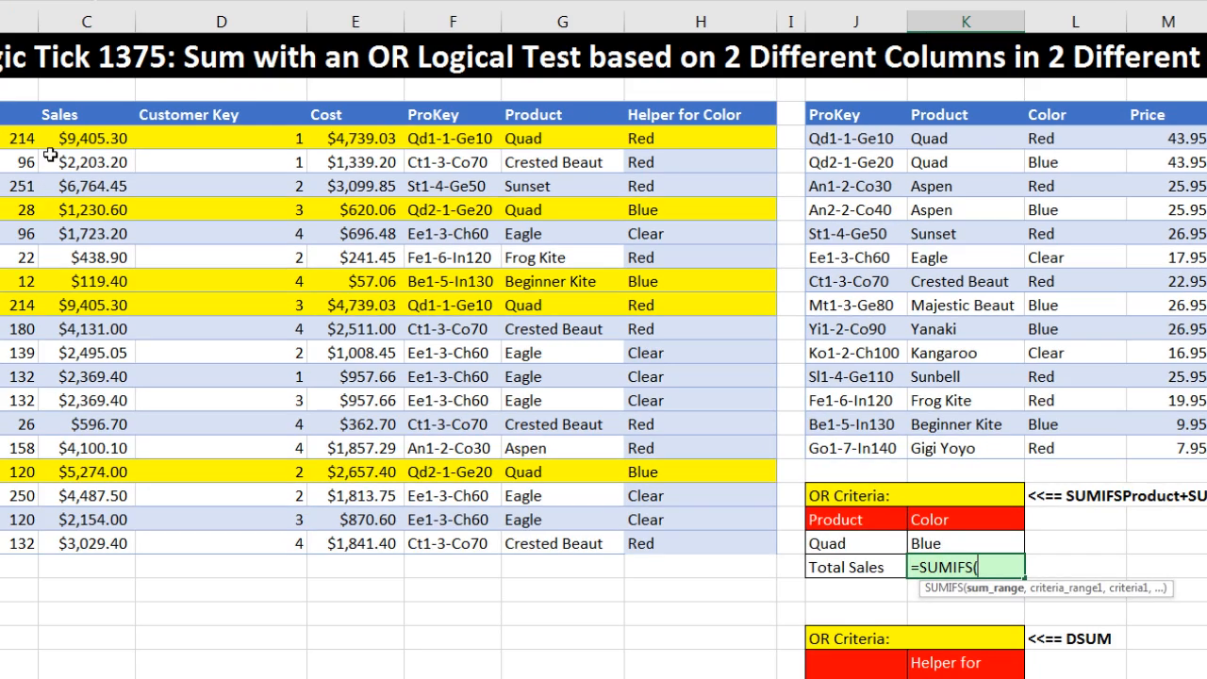
- Complete the SUMIFS in K22 with sum range C4:C21, Product criteria range G4:G21 and criterion J21
left_click_drag(58, 140, 94, 543)
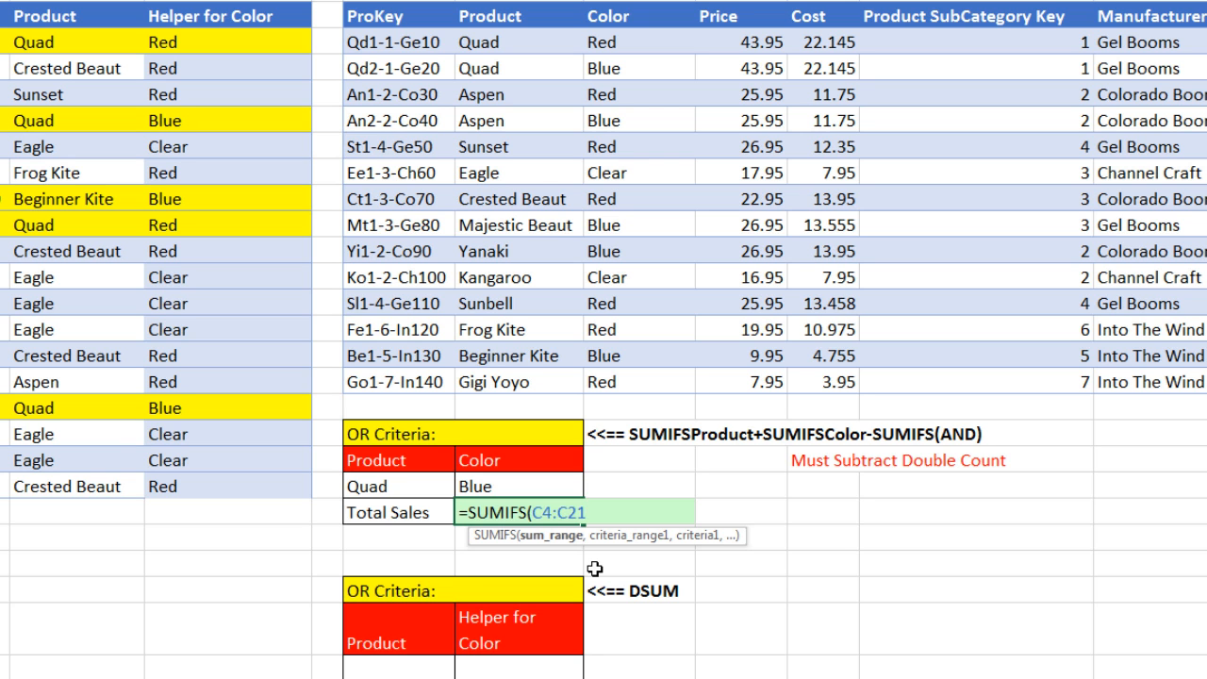
type(",")
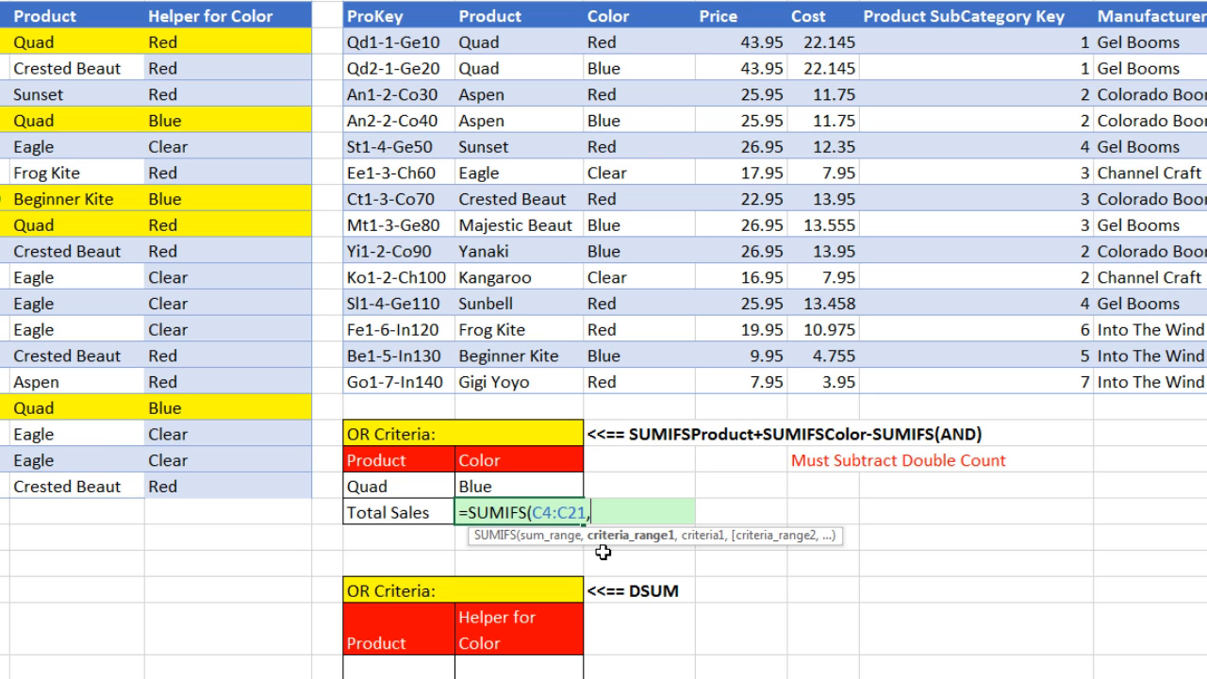
left_click_drag(66, 43, 130, 486)
type(",")
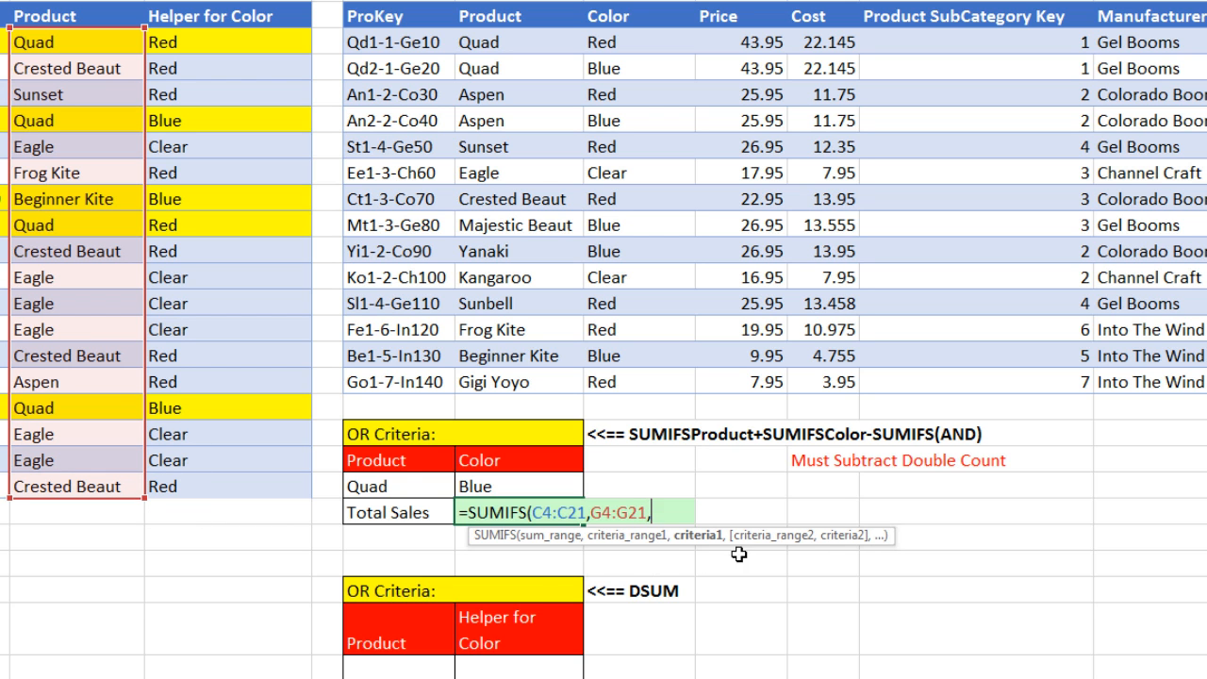
left_click(401, 485)
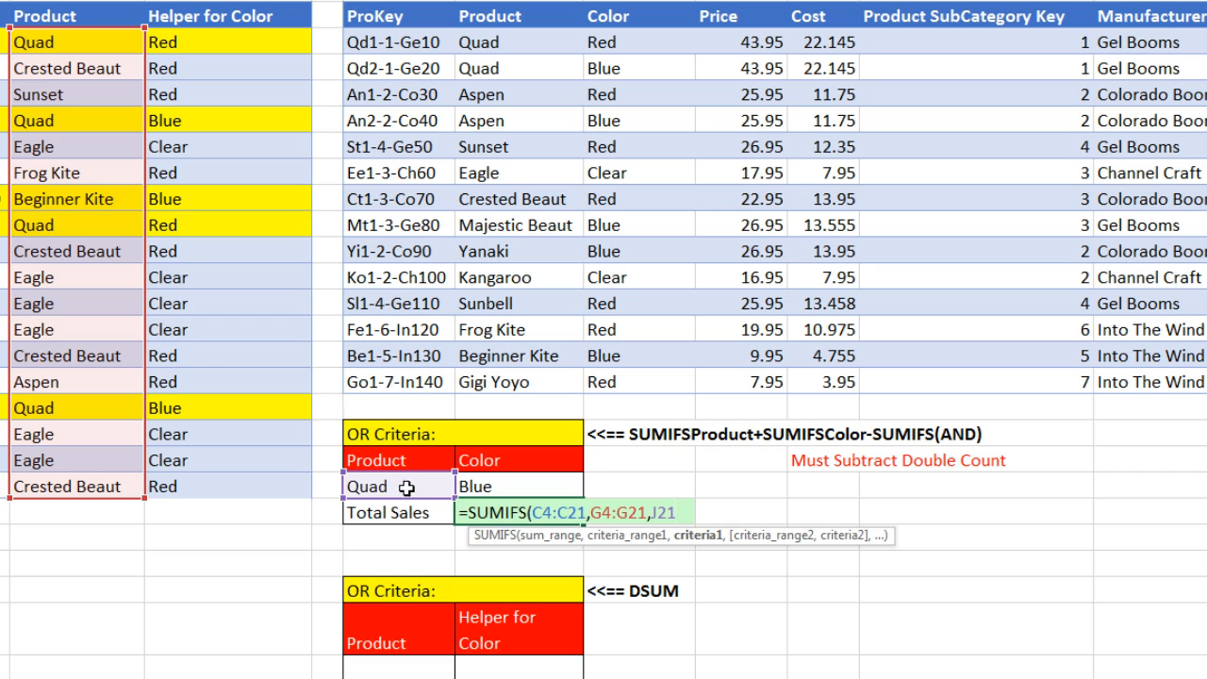
type(")")
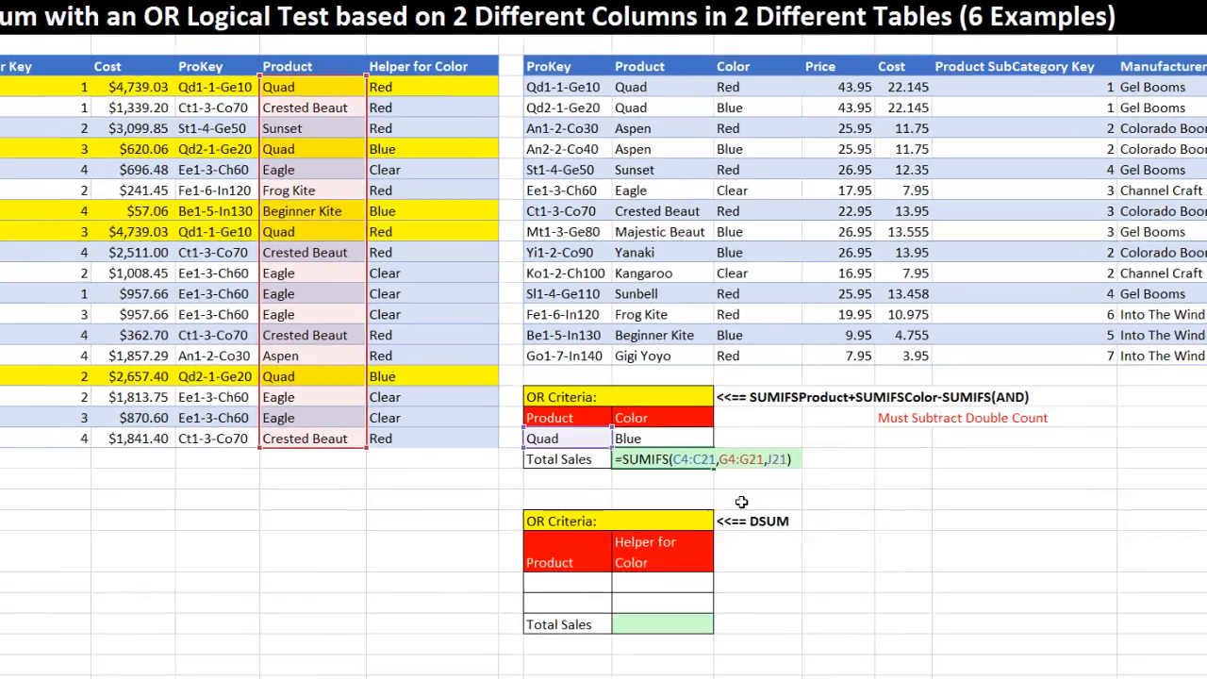
- Add a second SUMIFS with sum range C4:C21, Helper for Color range H4:H21 and criterion K21, and enter the formula
type("sumifs")
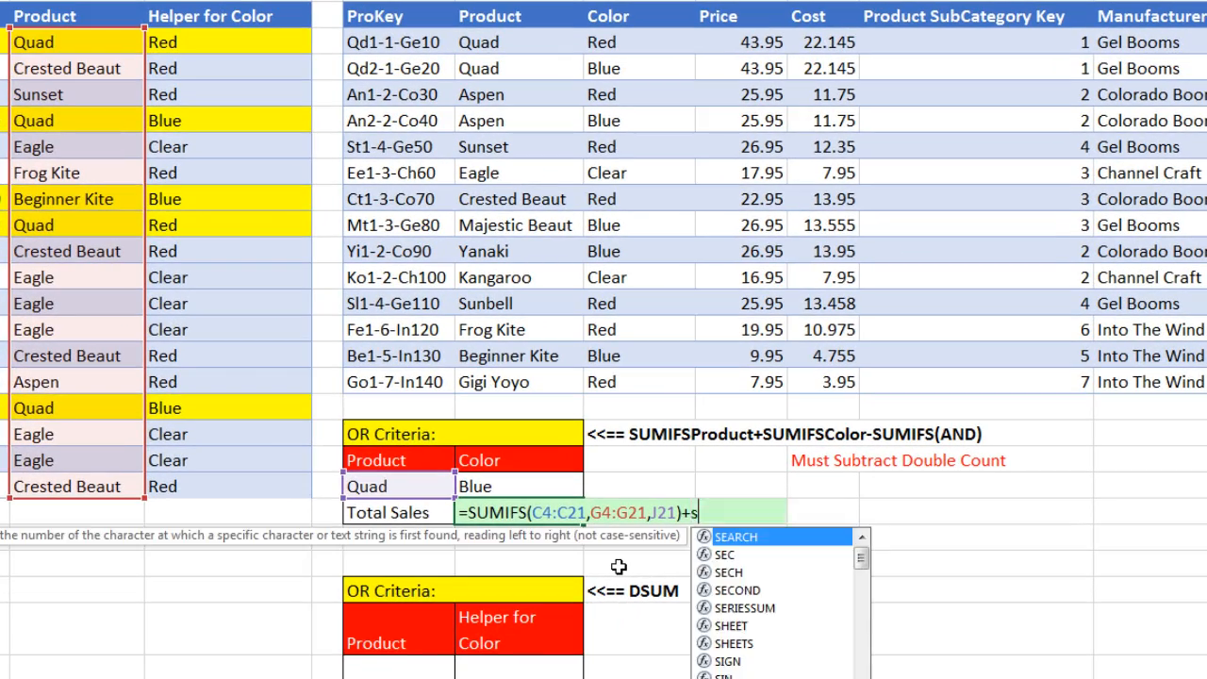
key("Tab")
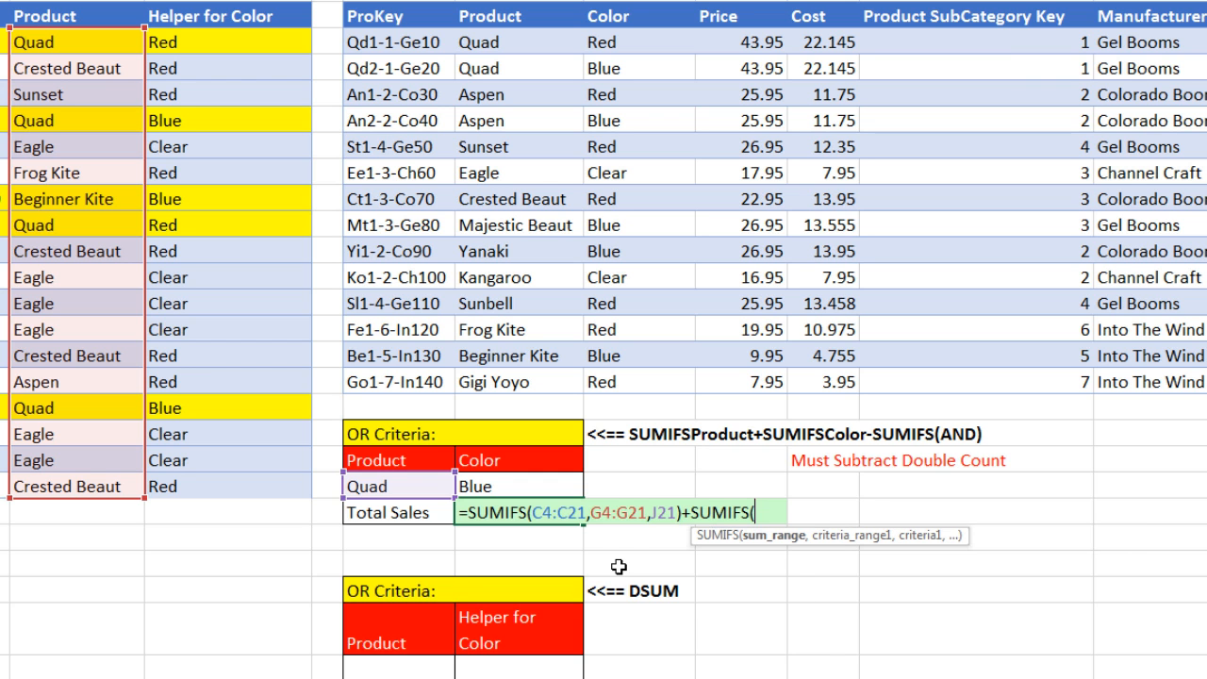
left_click_drag(0, 42, 0, 355)
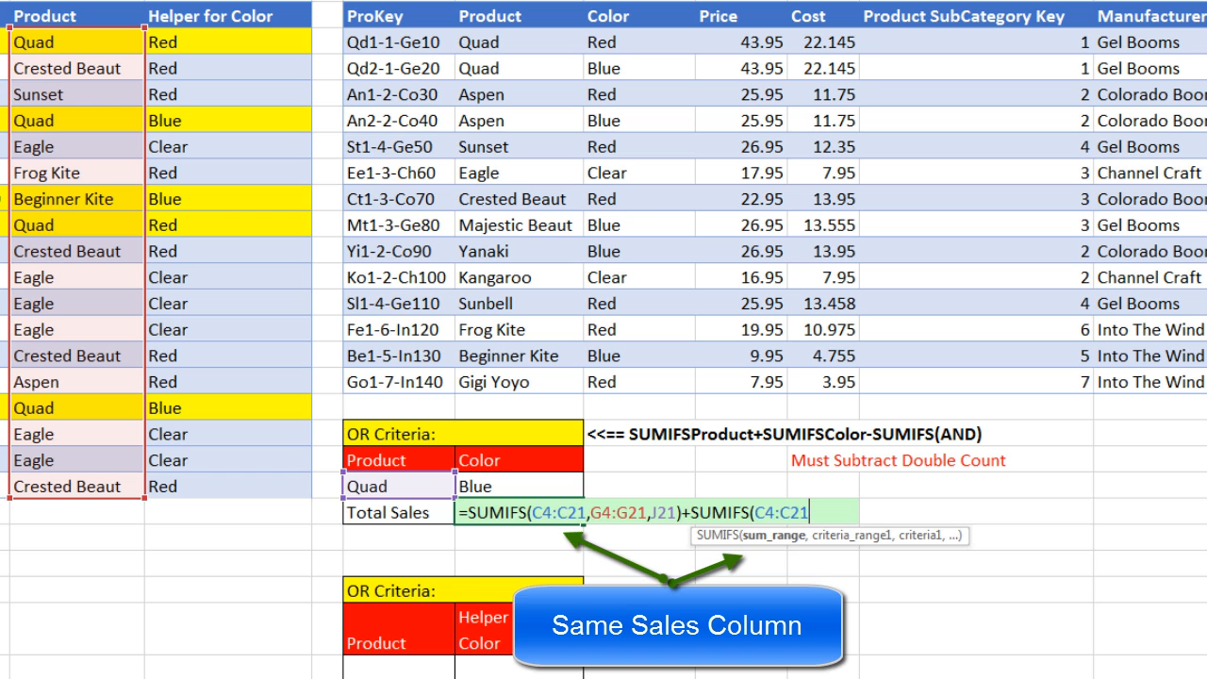
type(",")
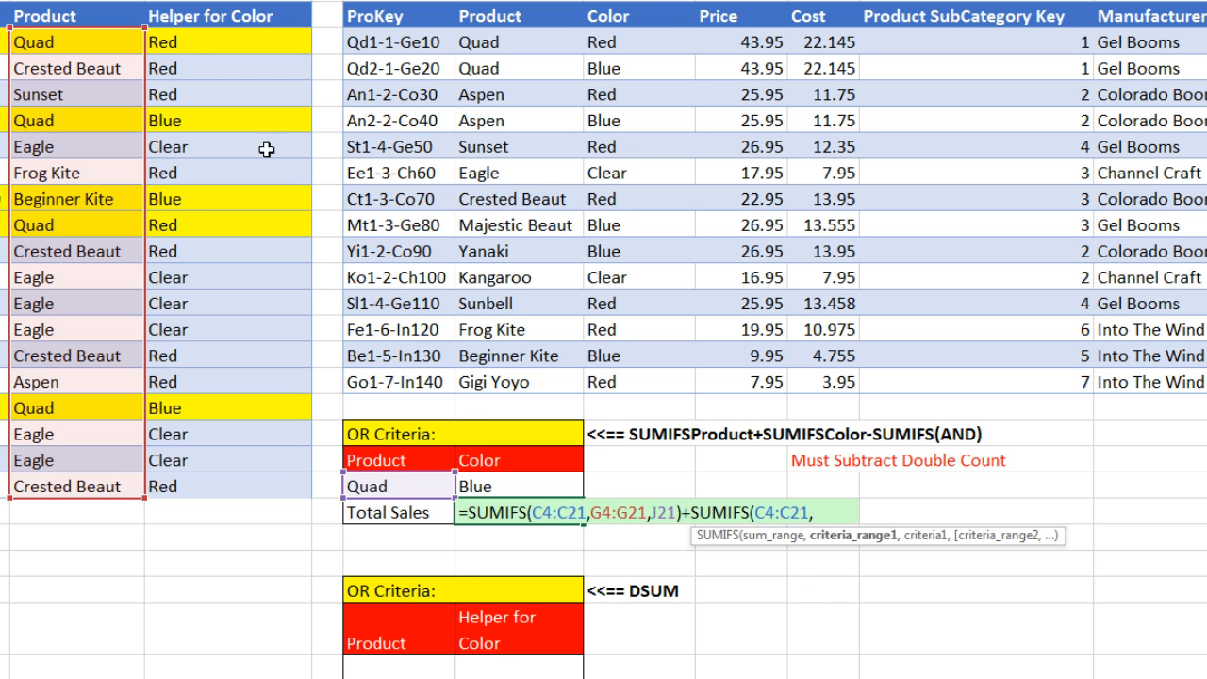
left_click_drag(169, 37, 197, 496)
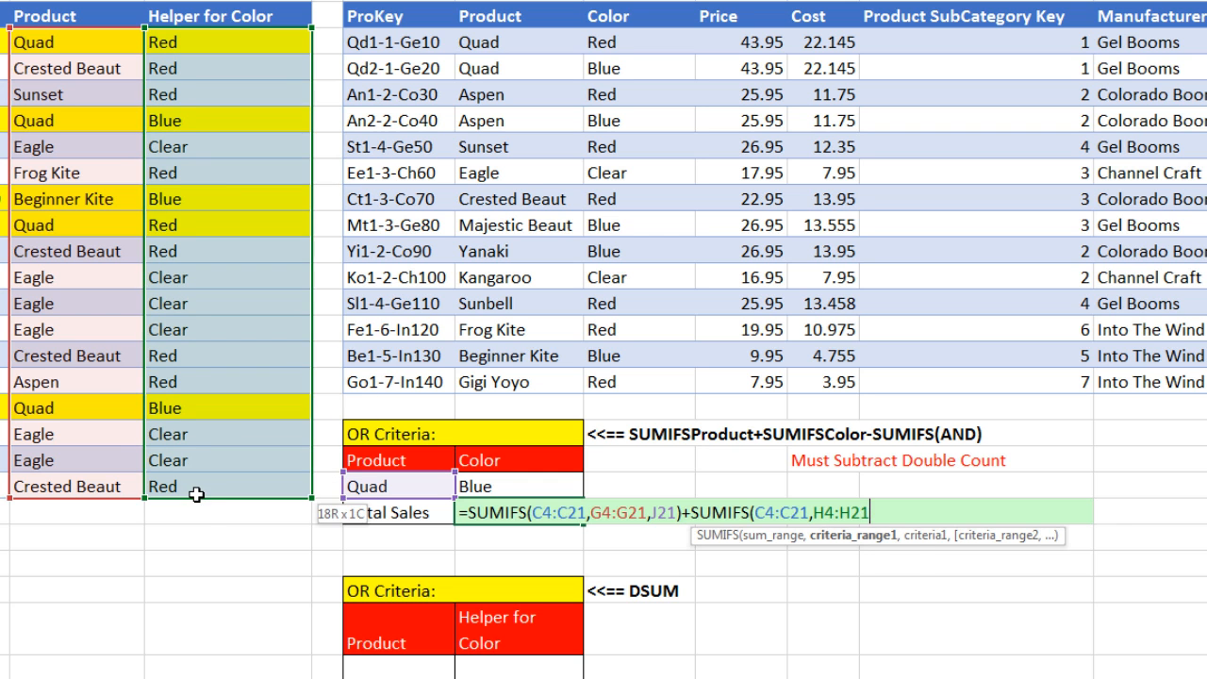
type(",")
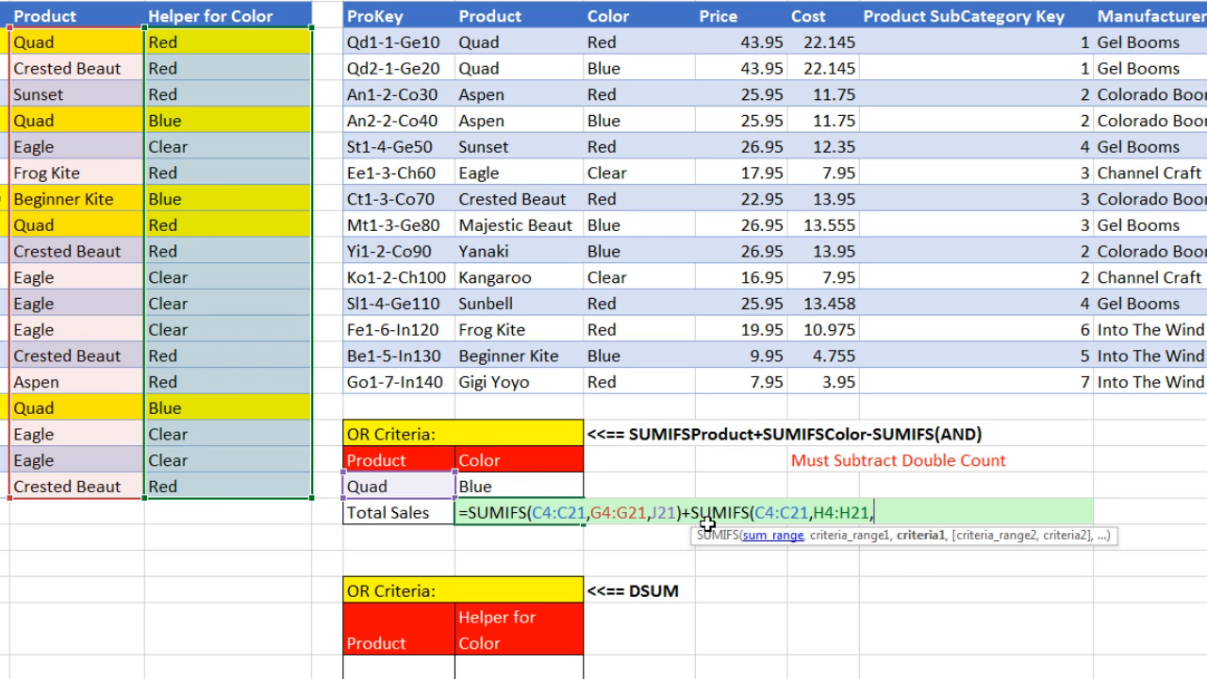
left_click(512, 491)
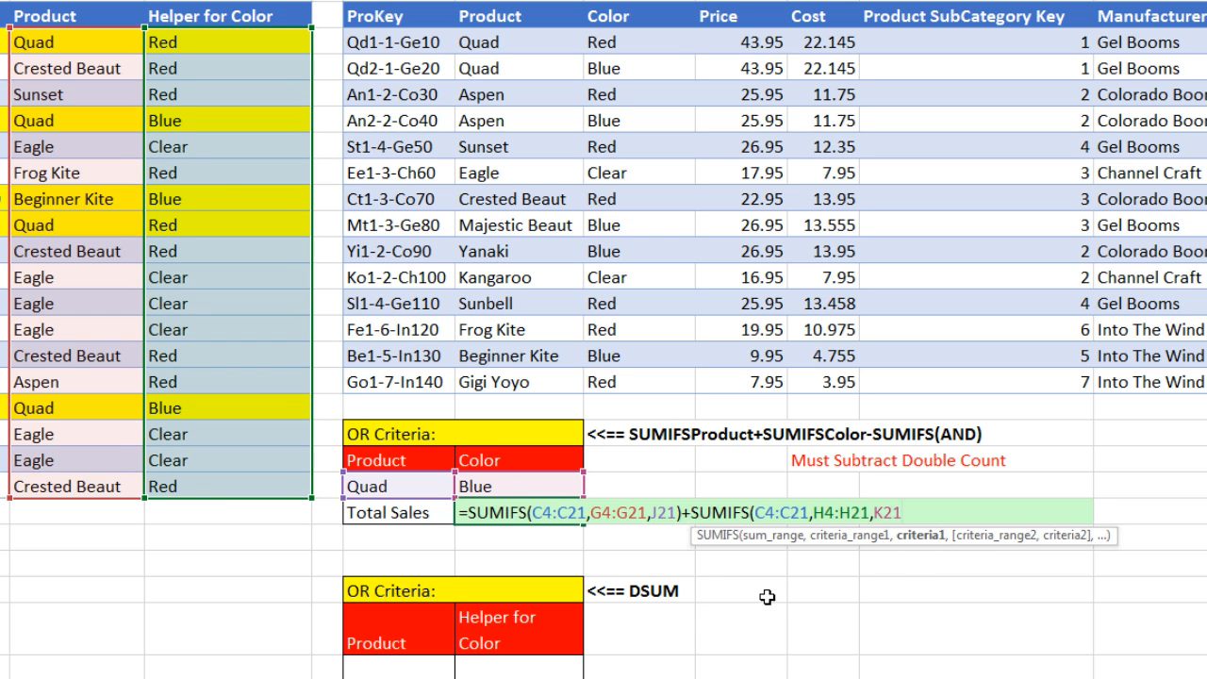
type(")")
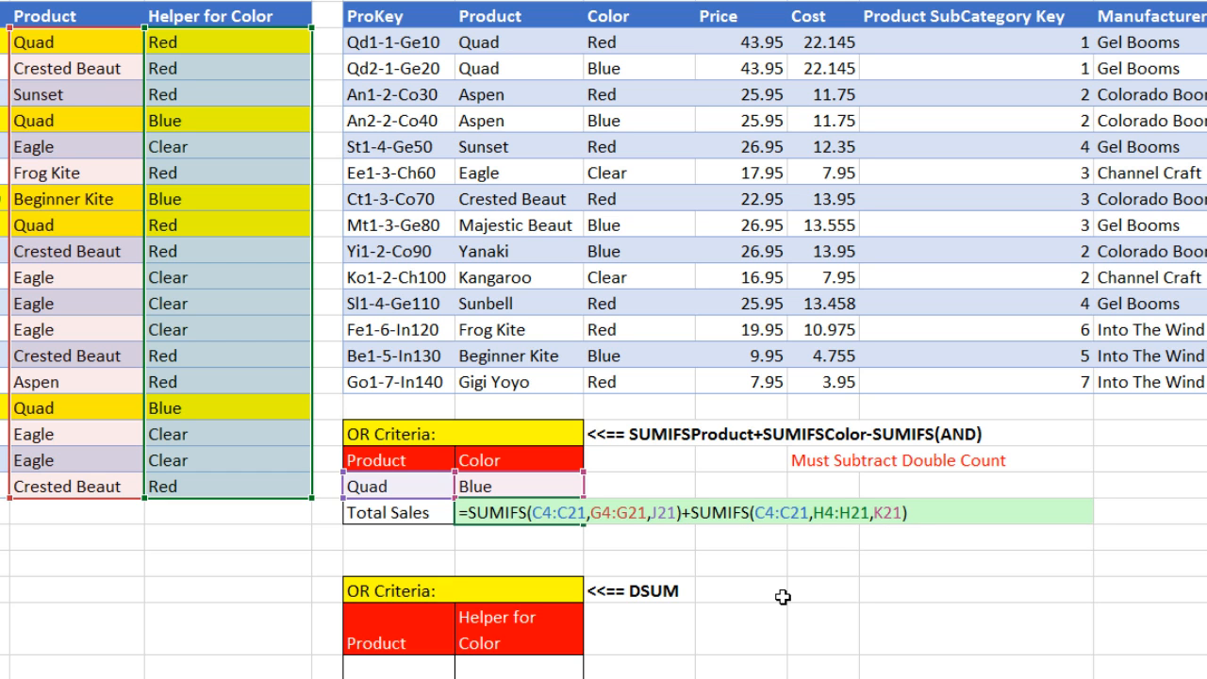
key("ctrl+Return")
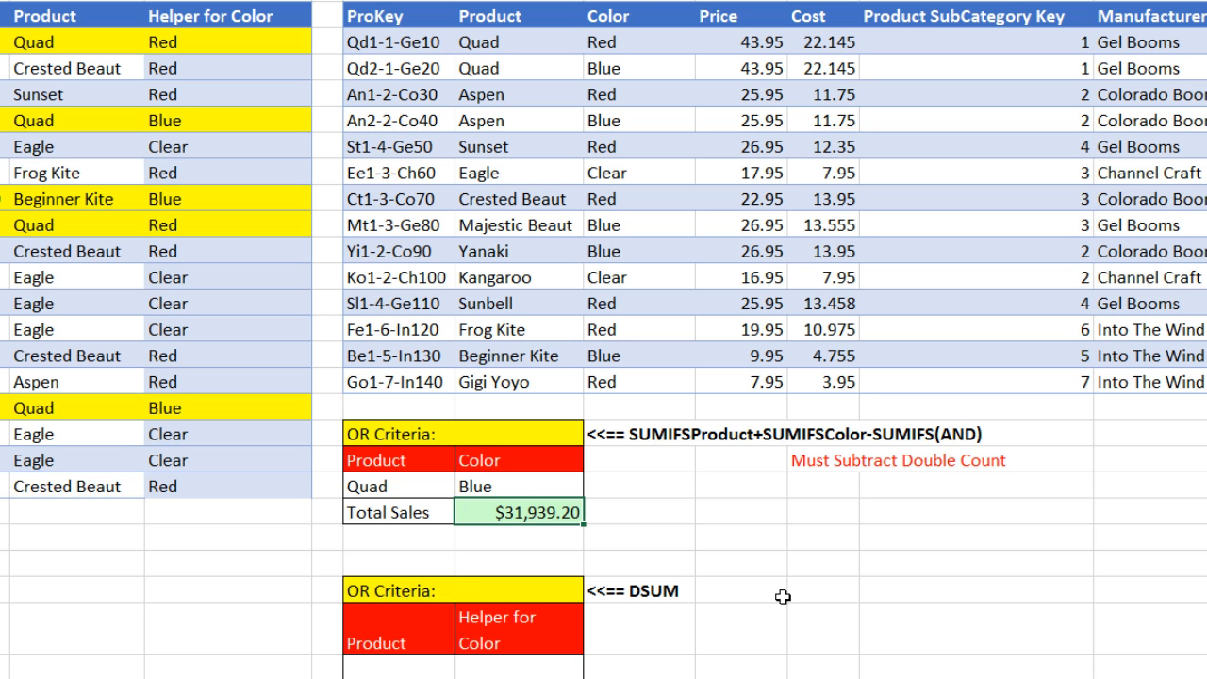
- Reopen the Total Sales formula in K22, review its two SUMIFS parts and append a subtracted SUMIFS with sum range C4:C21
double_click(521, 504)
left_click_drag(467, 512, 681, 514)
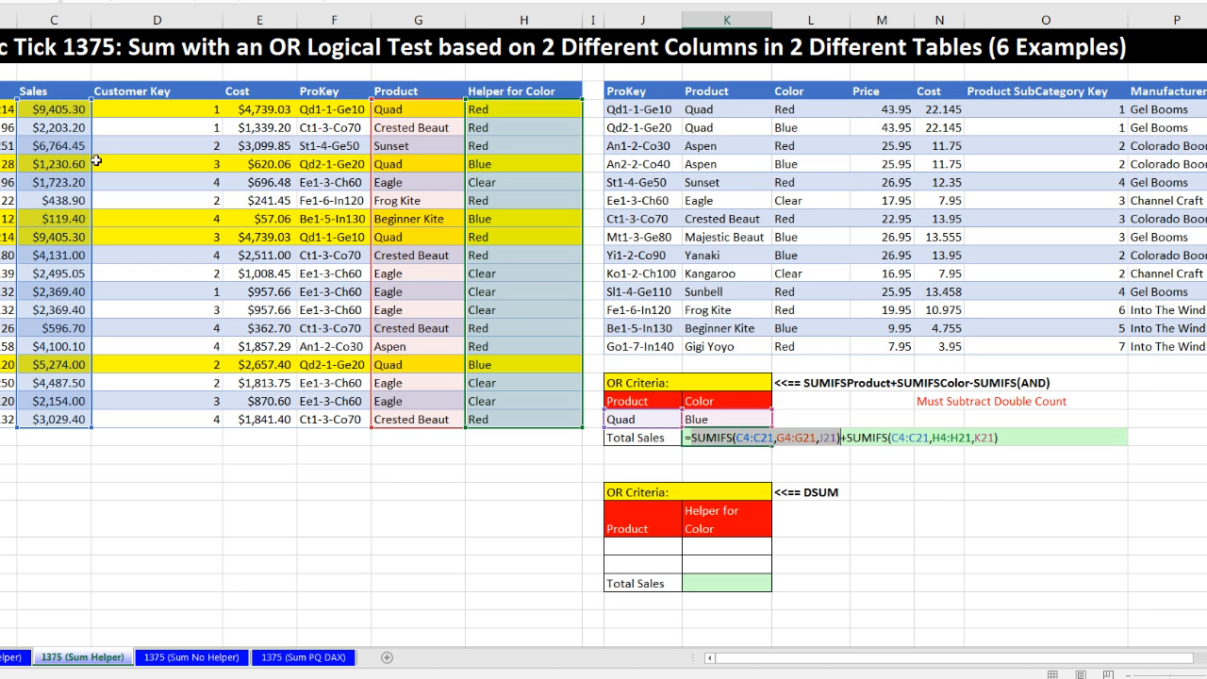
left_click_drag(848, 437, 1015, 442)
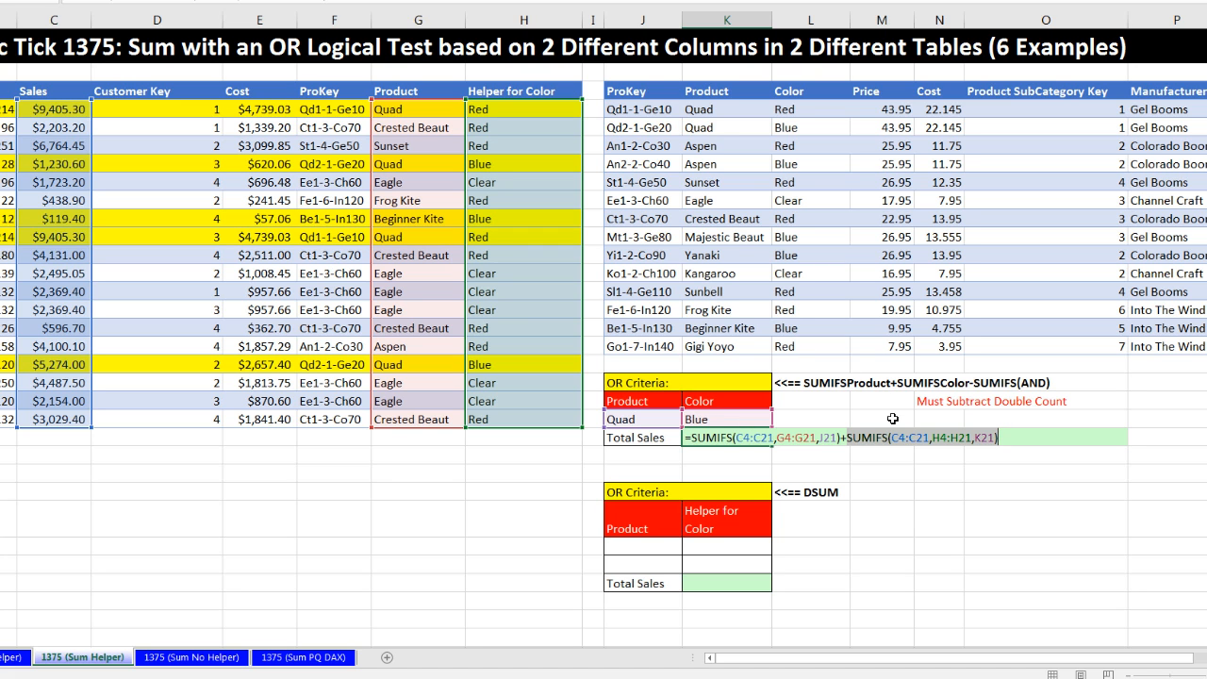
left_click(1019, 441)
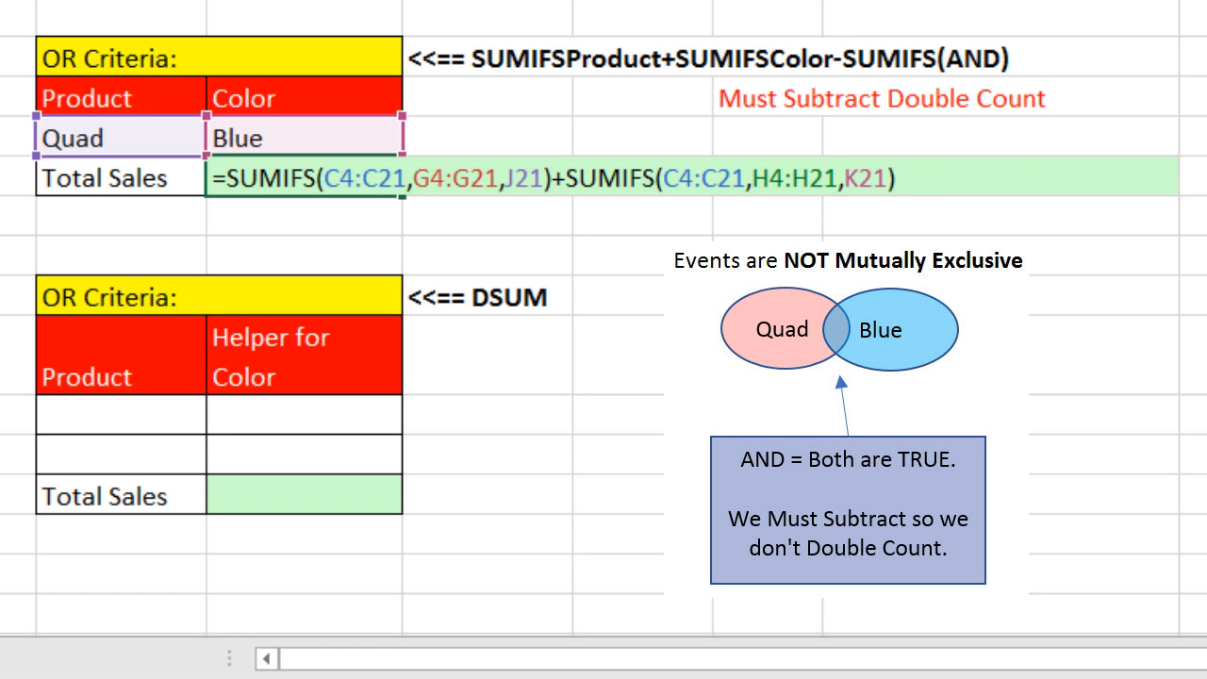
type("-sumifs(")
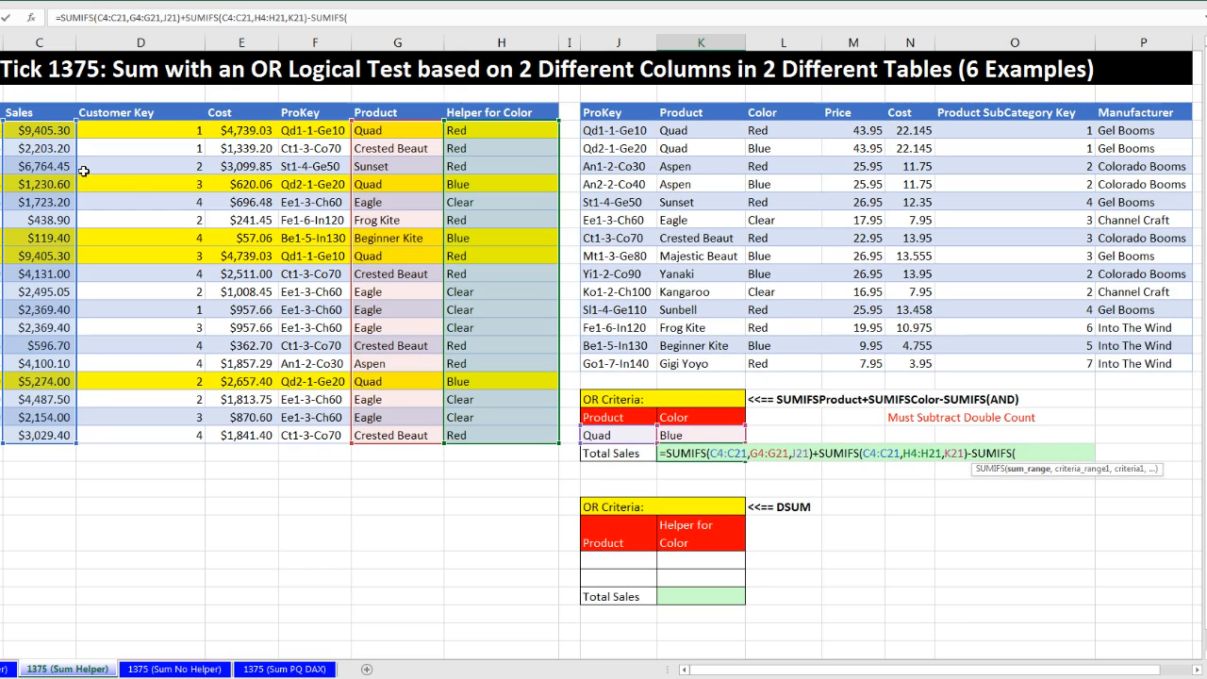
left_click_drag(41, 133, 21, 434)
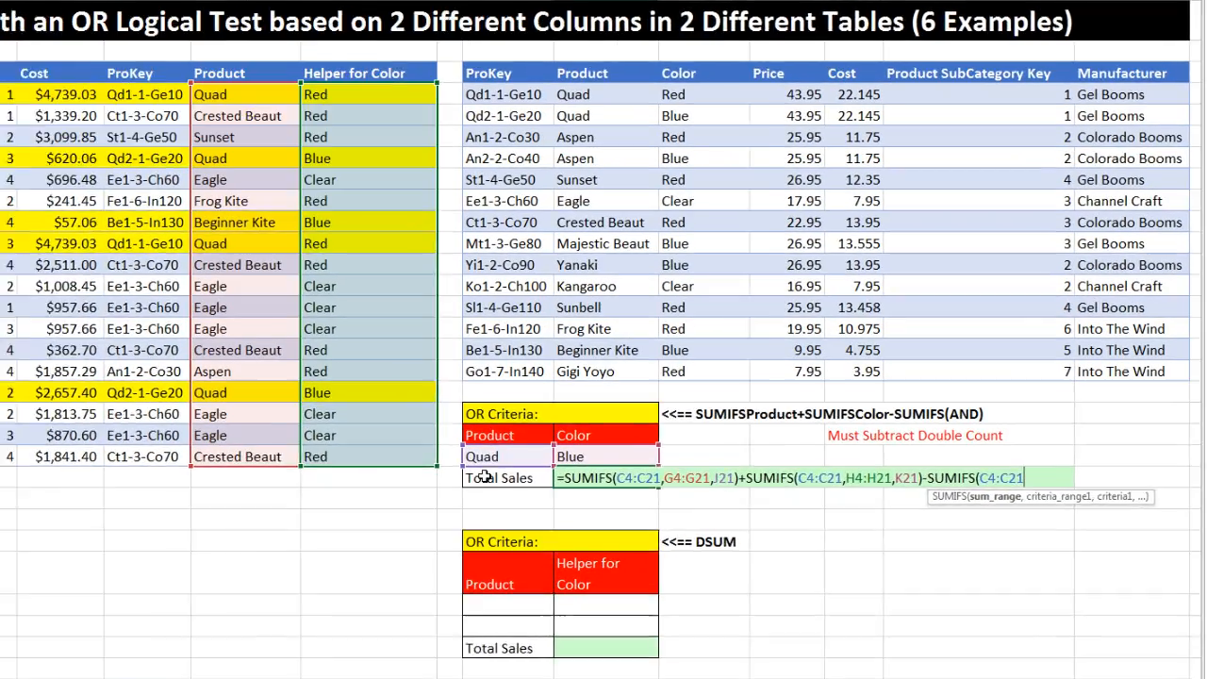
type(",")
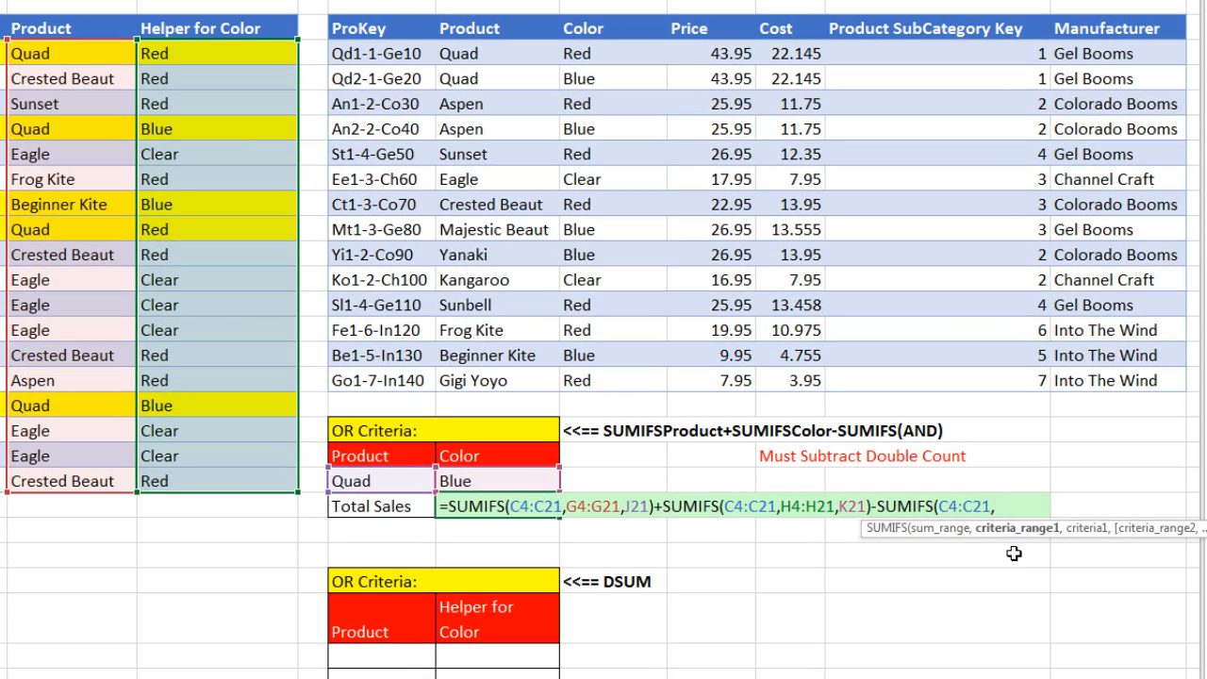
- Complete the subtracted SUMIFS with criteria pairs G4:G21 with J21 and H4:H21 with K21, and enter the formula
left_click_drag(863, 533, 726, 561)
left_click_drag(47, 54, 68, 480)
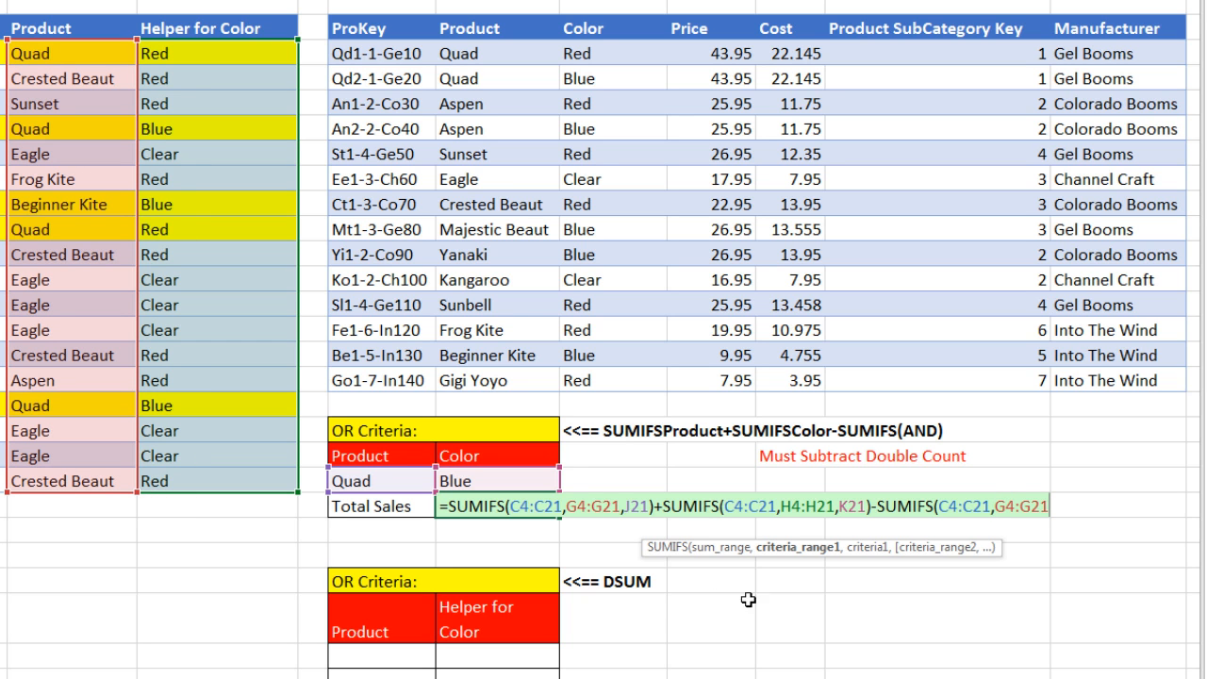
type(",")
left_click(368, 478)
type(",")
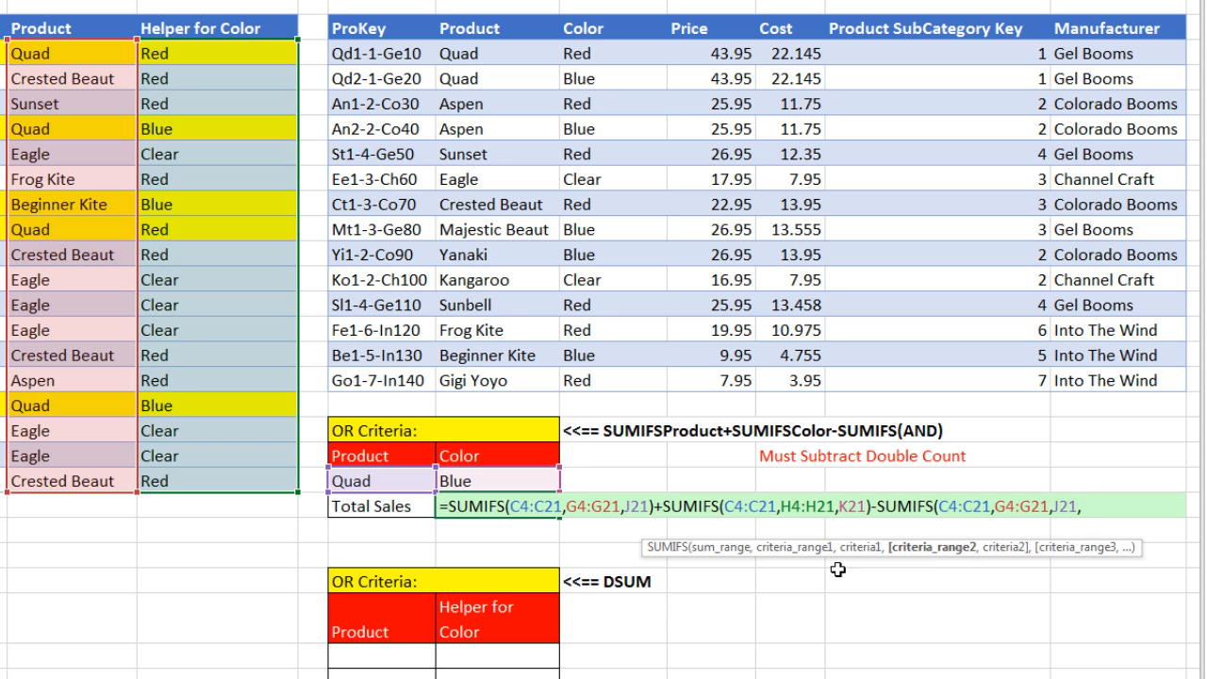
left_click_drag(192, 54, 194, 477)
type(",")
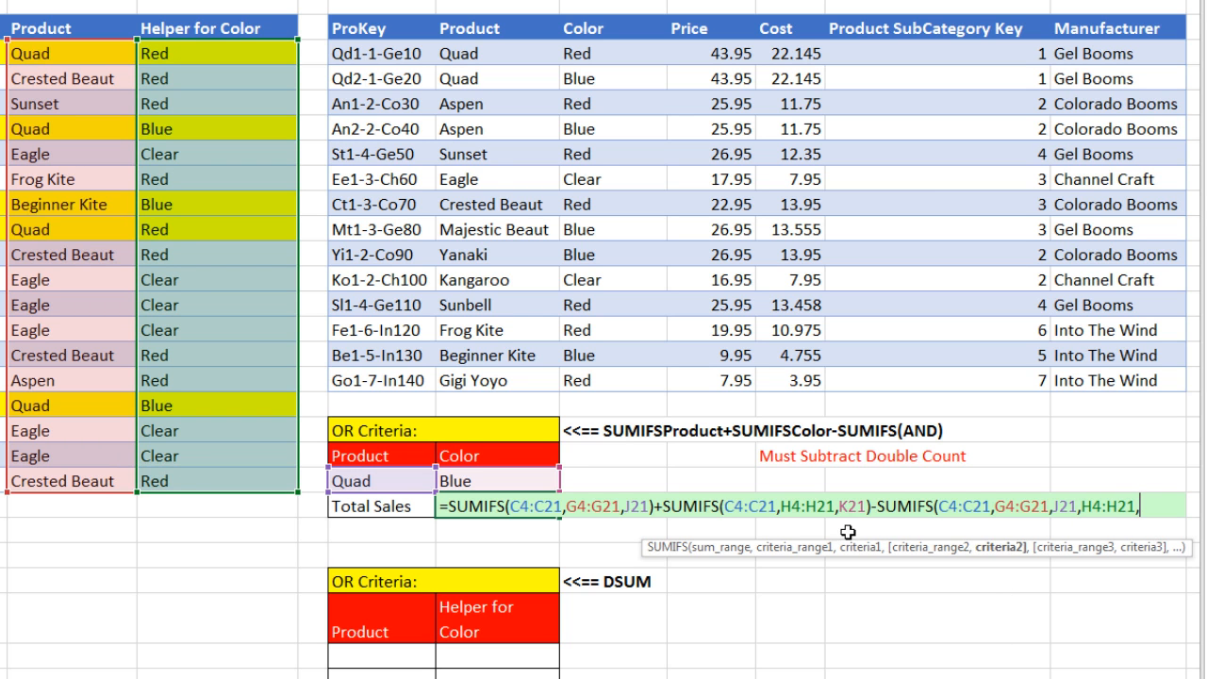
left_click(529, 477)
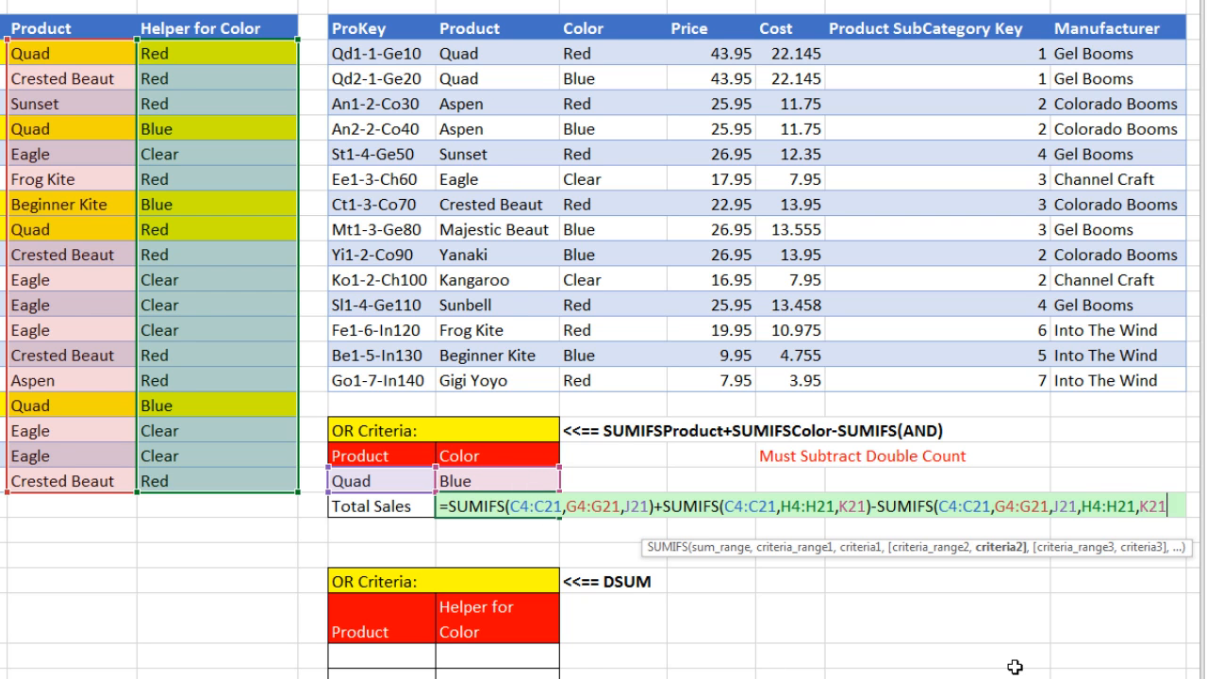
type(")")
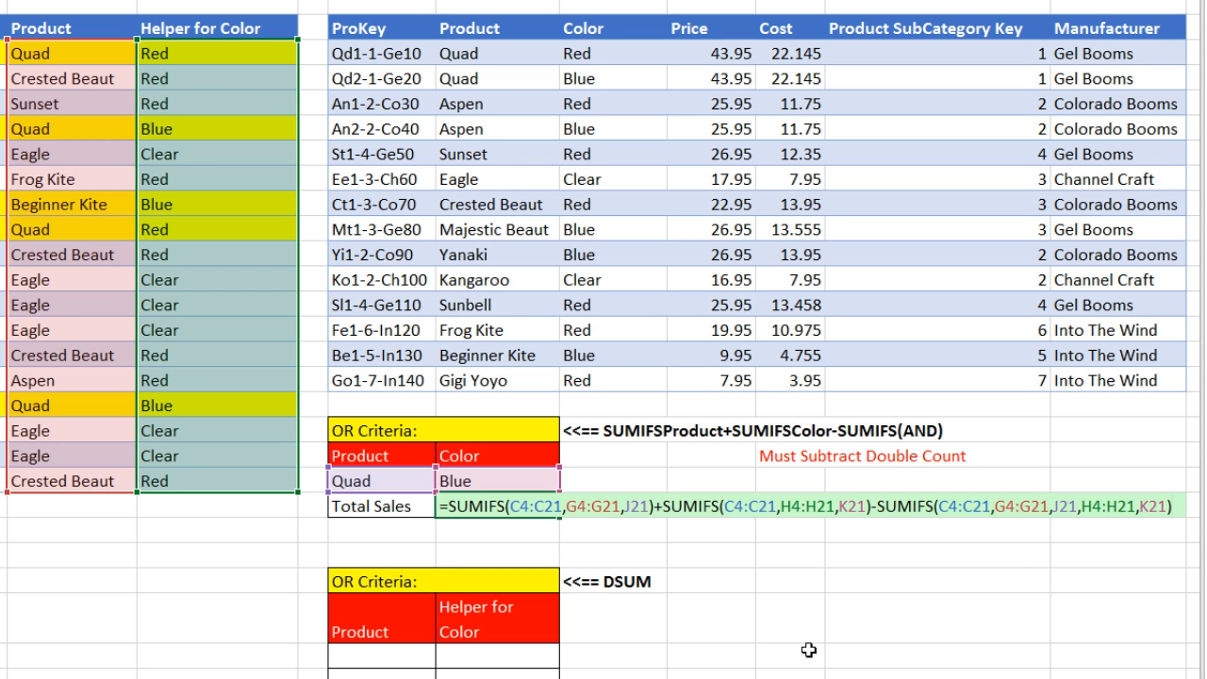
key("Return")
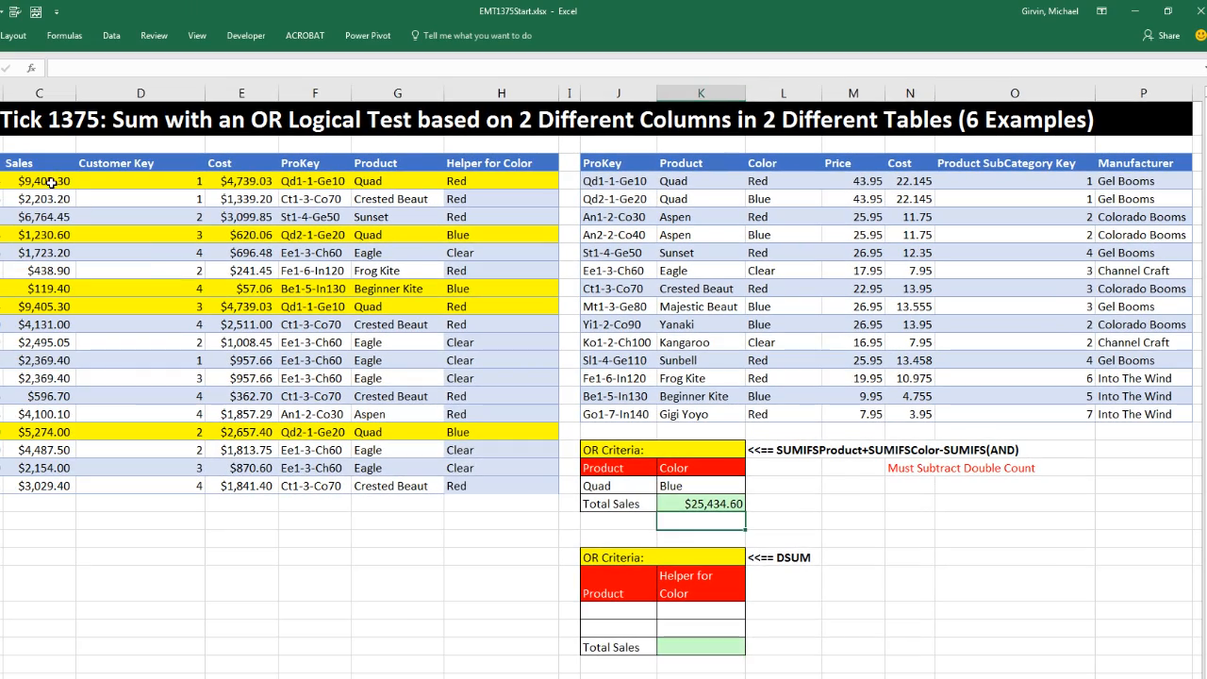
- Select all yellow-highlighted Sales amounts to check their sum against the Total Sales in K22, and review the K22 formula
left_click(52, 183)
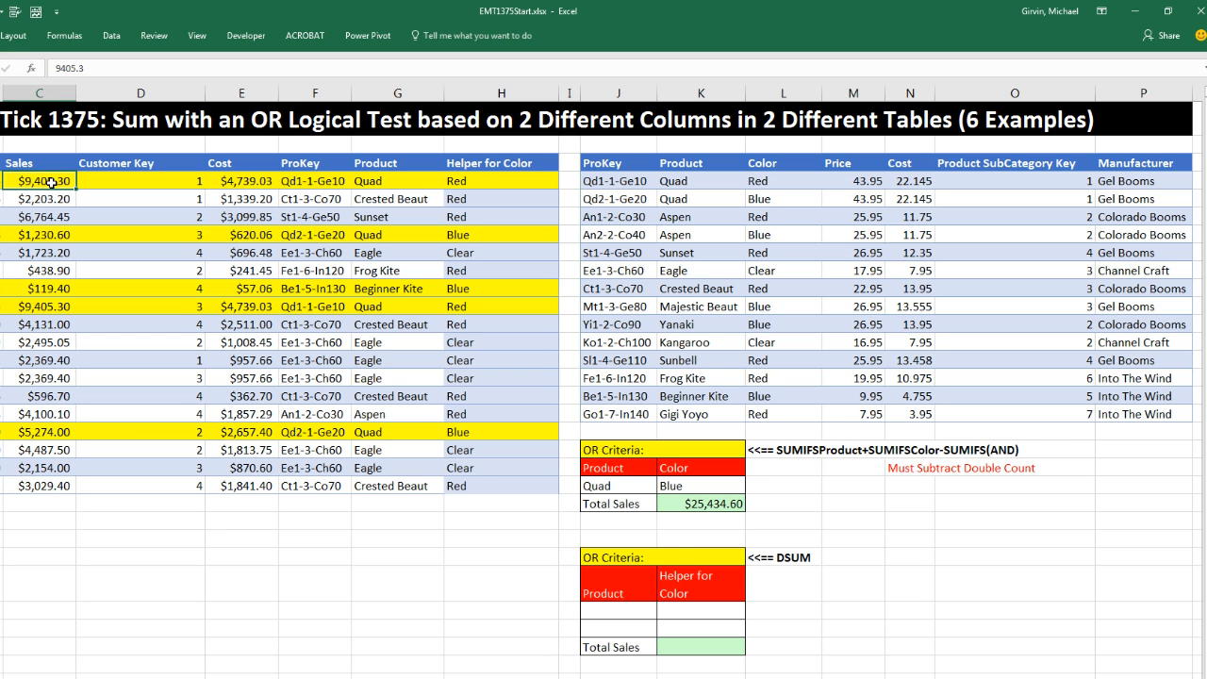
key("ctrl")
left_click(33, 237, "ctrl")
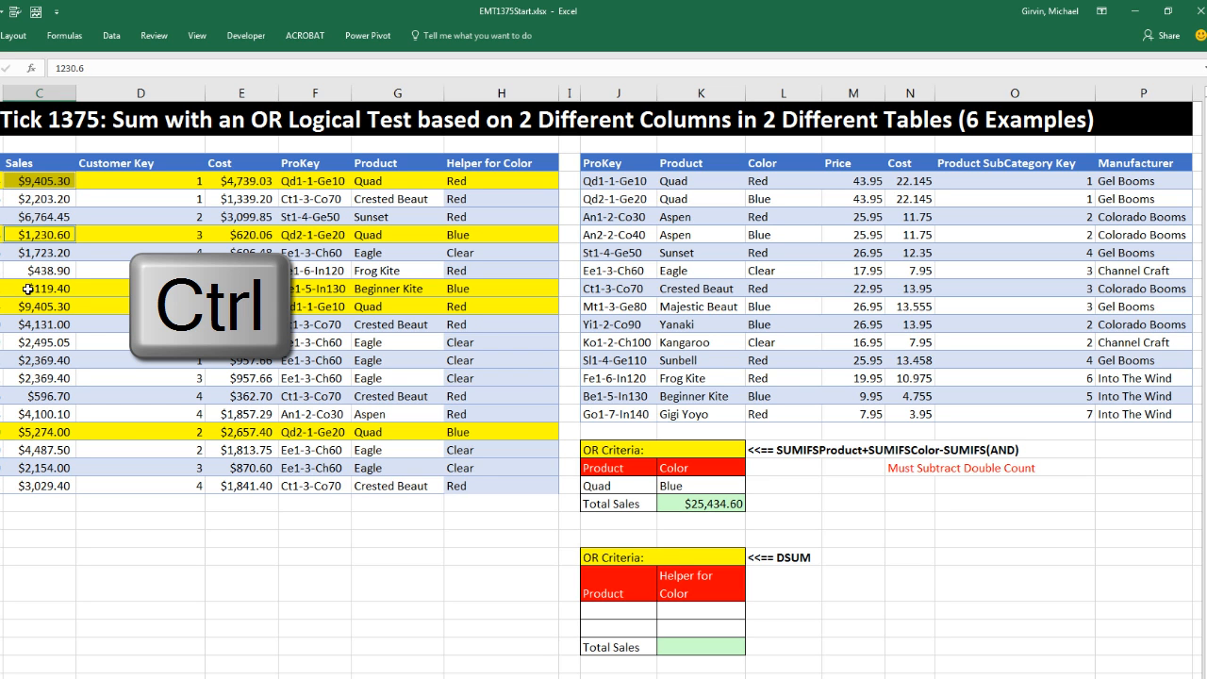
left_click(29, 288, "ctrl")
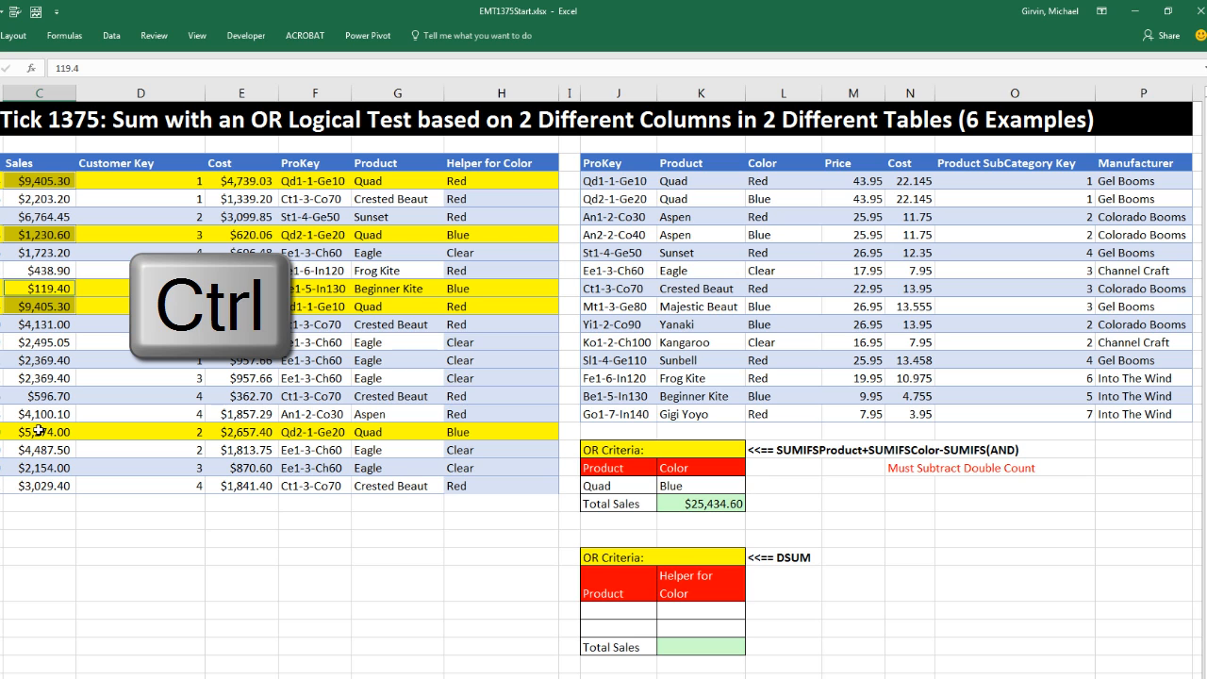
left_click(38, 431, "ctrl")
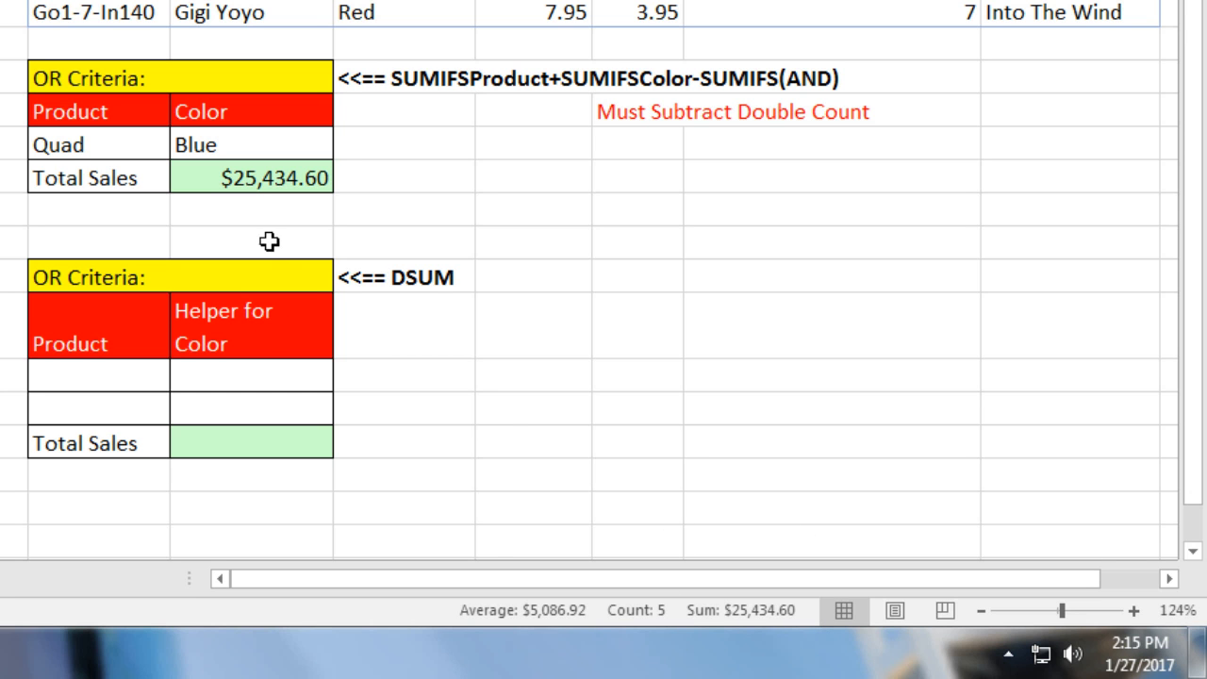
double_click(242, 179)
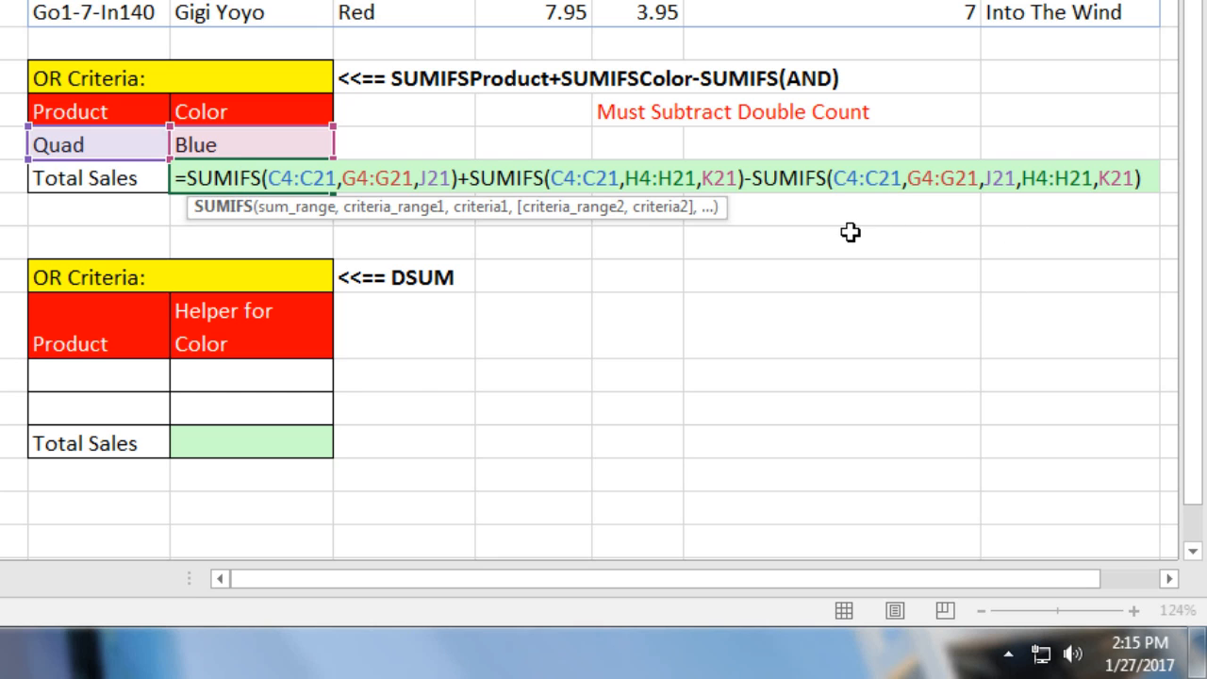
key("ctrl+Return")
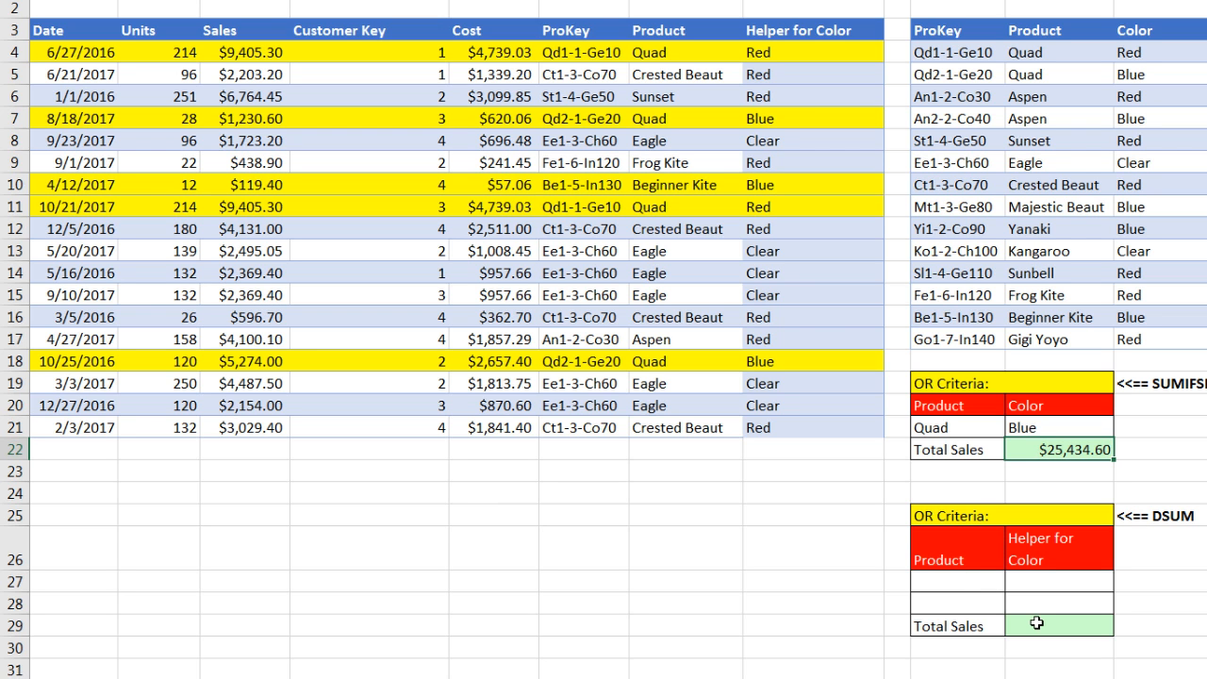
- Examine the Product and Helper for Color headers and the empty criteria rows of the DSUM criteria table
left_click(955, 560)
left_click(1047, 548)
left_click_drag(952, 585, 952, 607)
left_click_drag(1035, 583, 1041, 606)
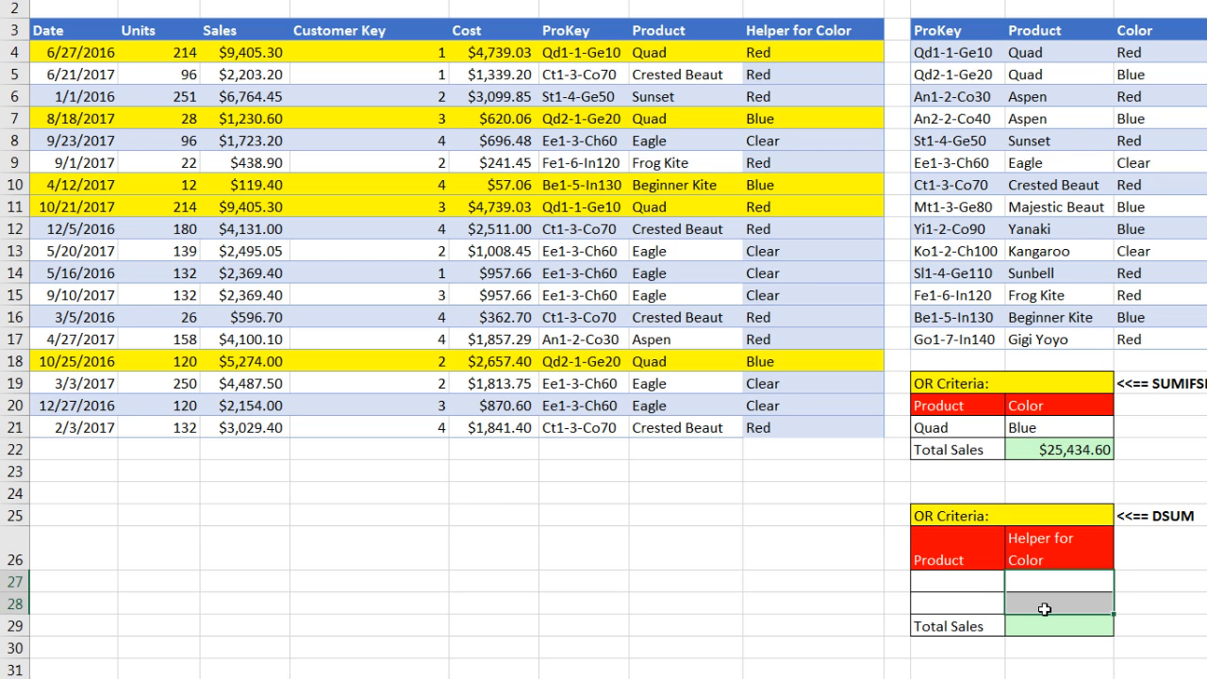
left_click_drag(943, 555, 1037, 556)
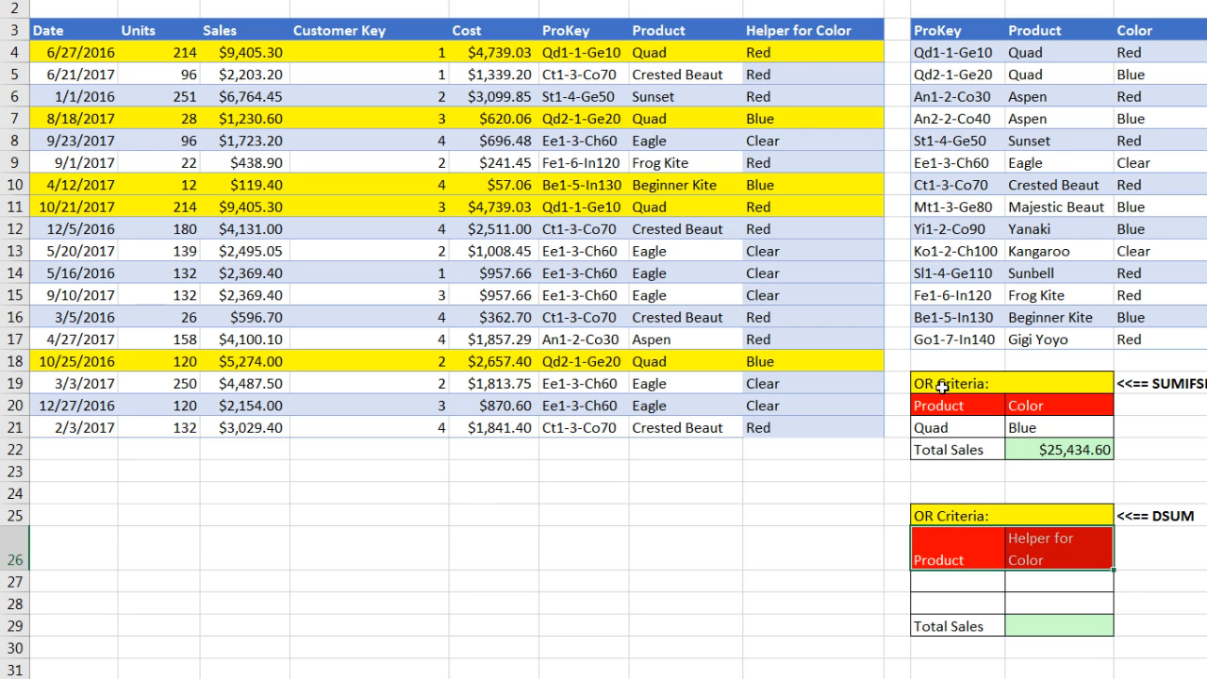
left_click(958, 556)
left_click(1091, 552)
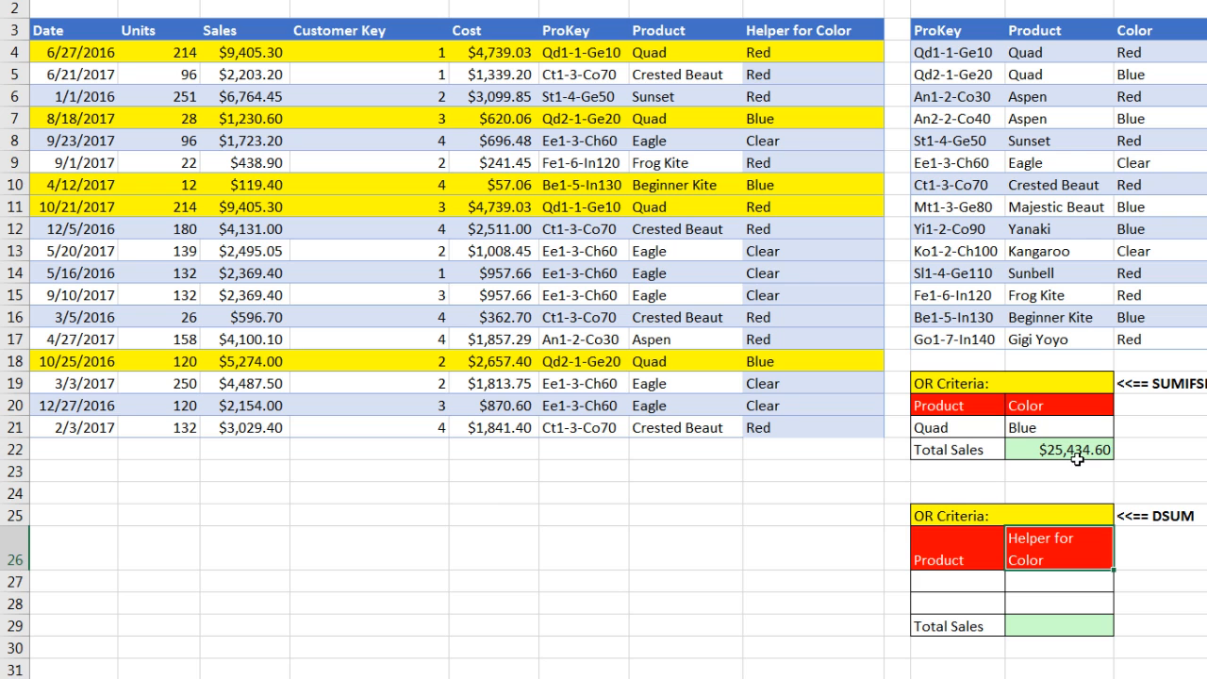
- Enter =Quad as text, with a leading apostrophe, in the first criteria row under Product (J27) of the DSUM table
left_click(983, 581)
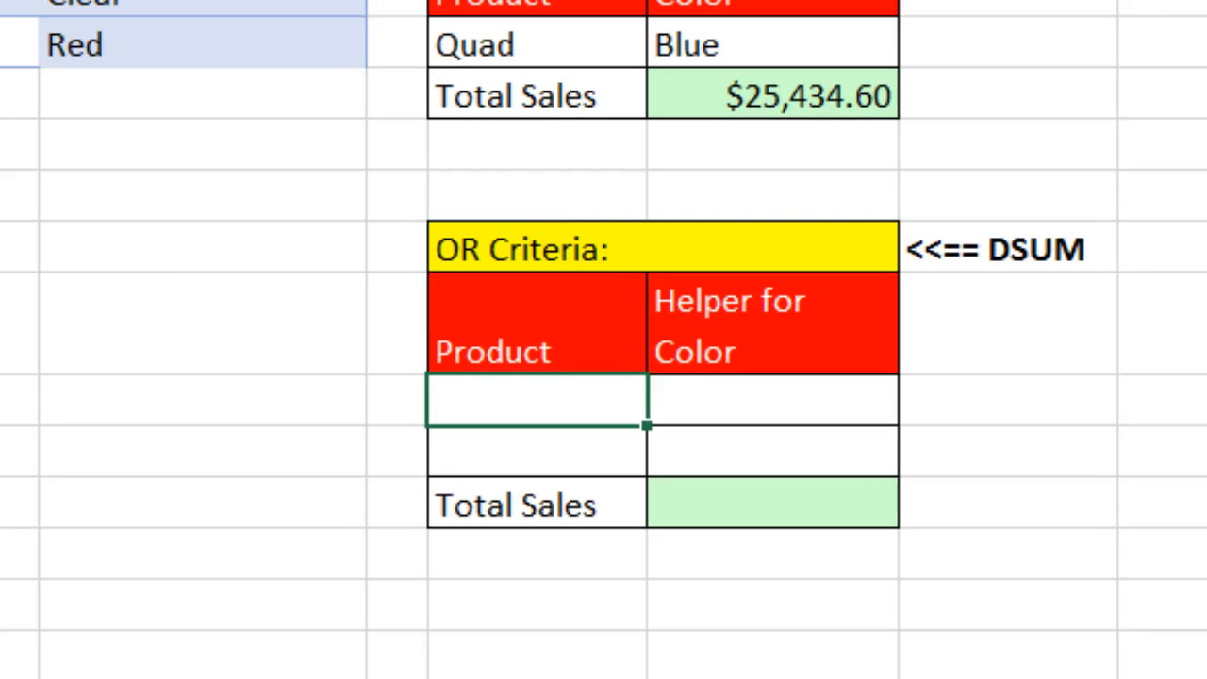
type("=")
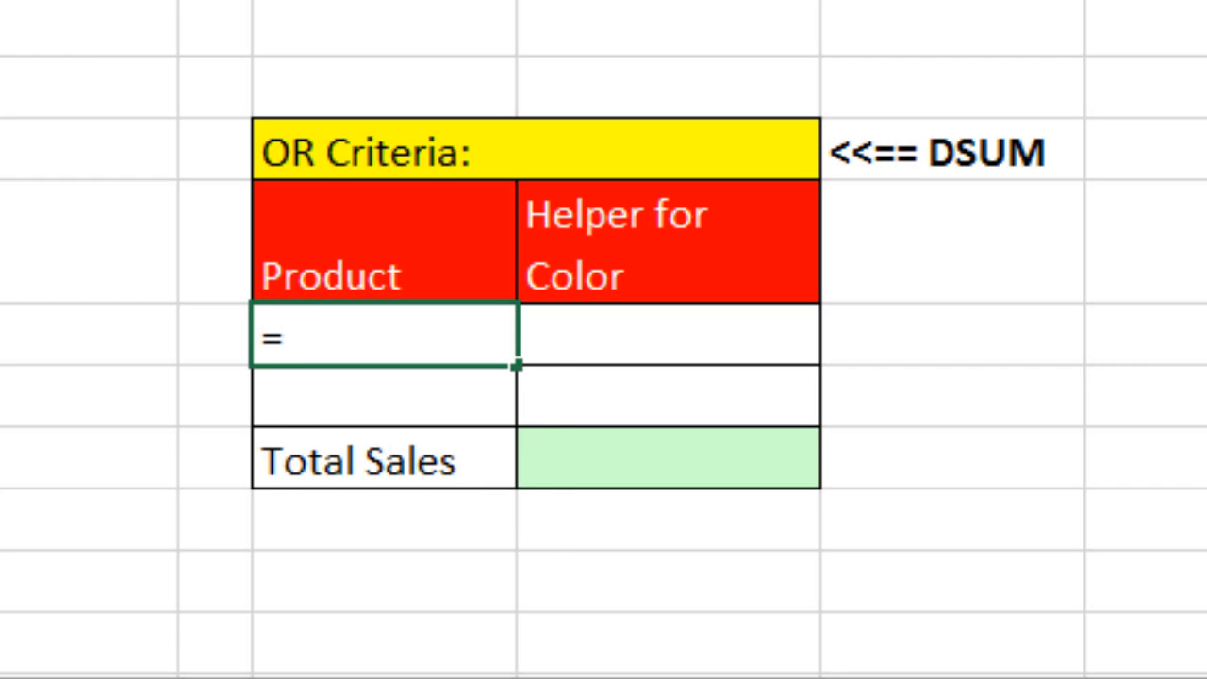
type("Quad")
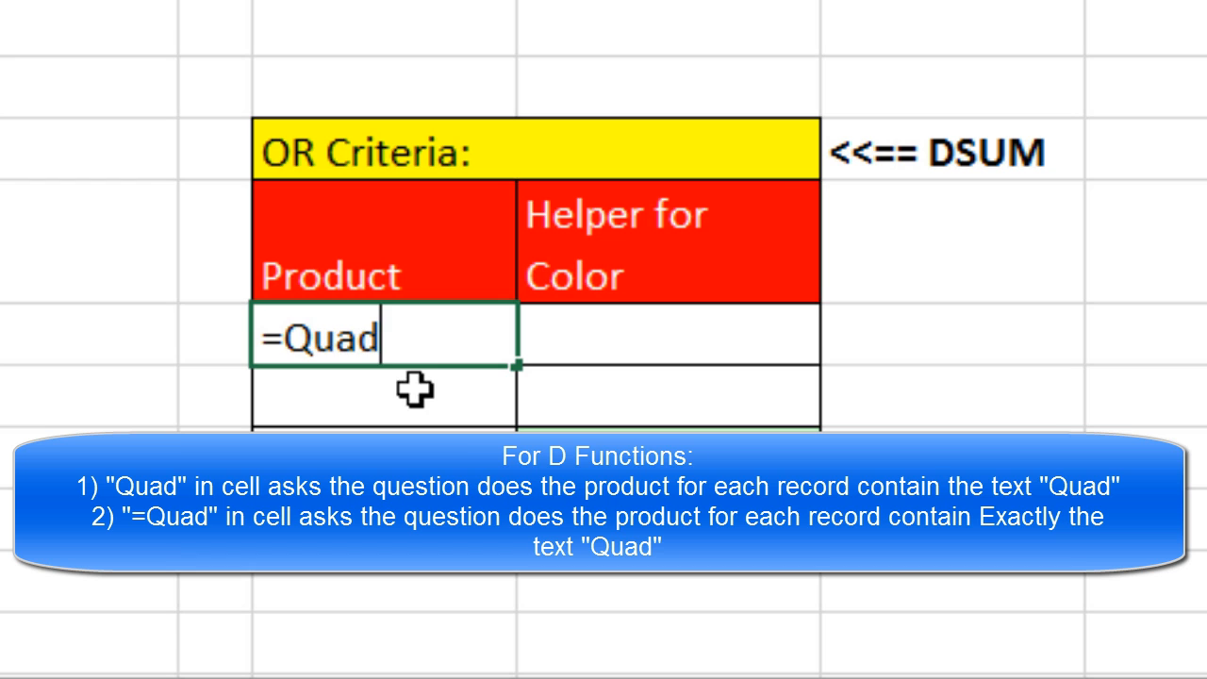
key("ctrl+Return")
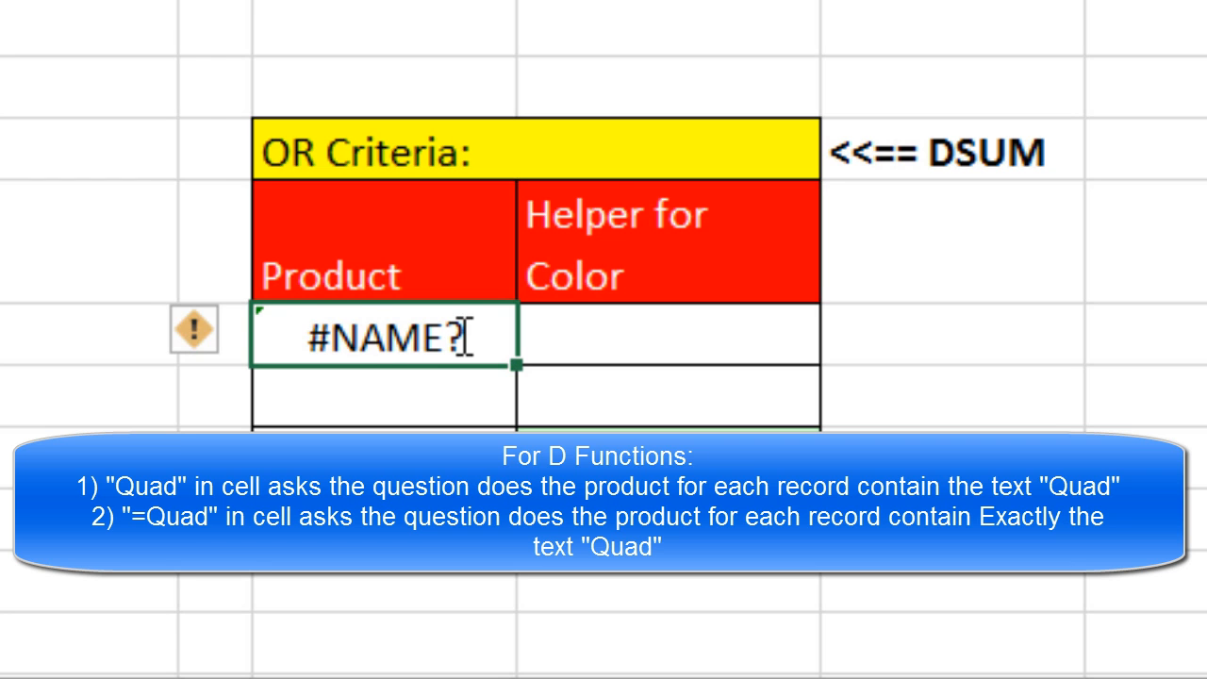
double_click(463, 337)
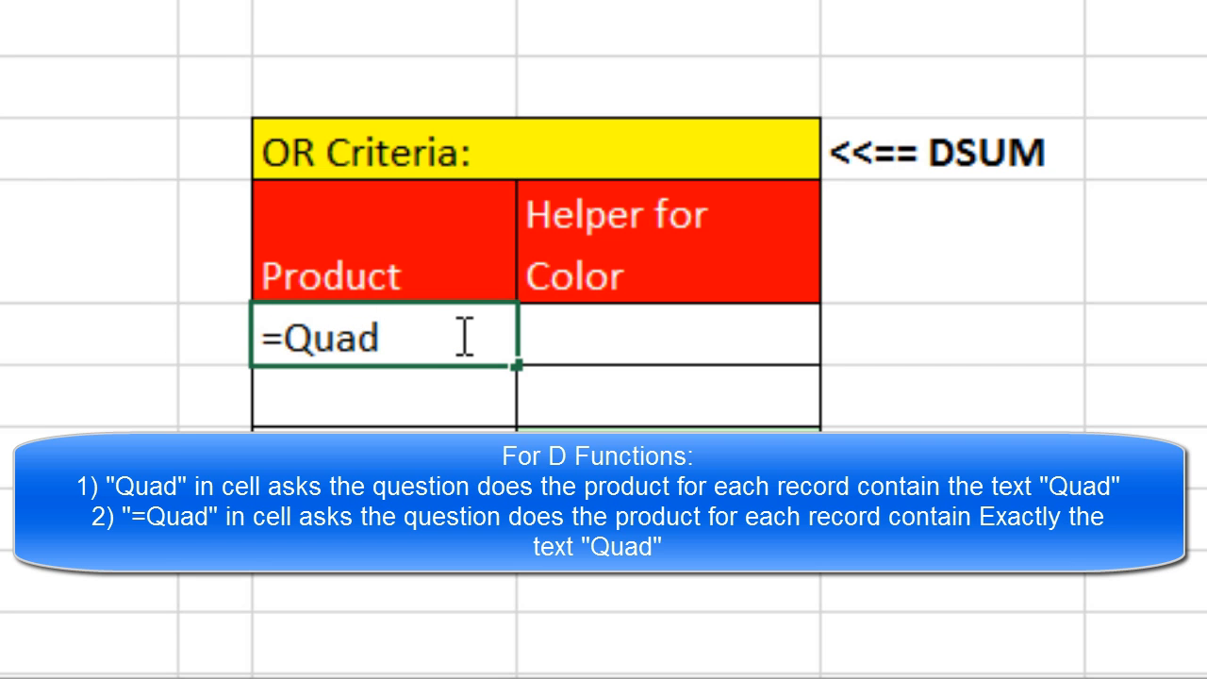
left_click(265, 341)
type("'")
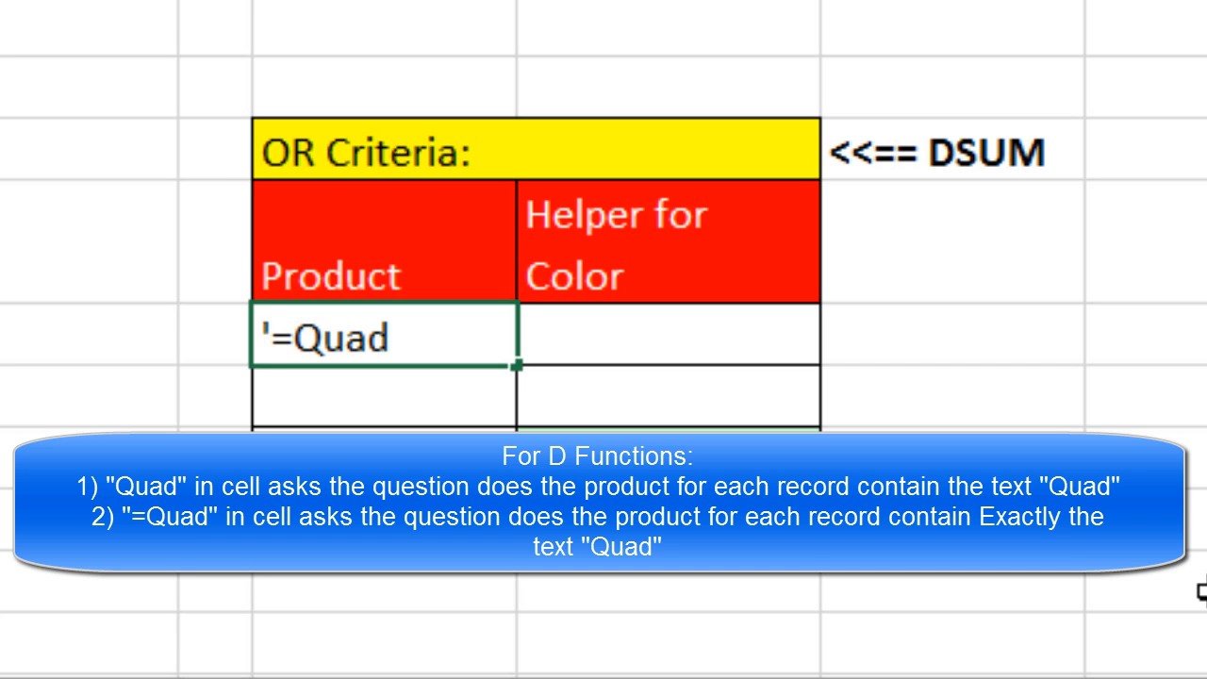
key("Return")
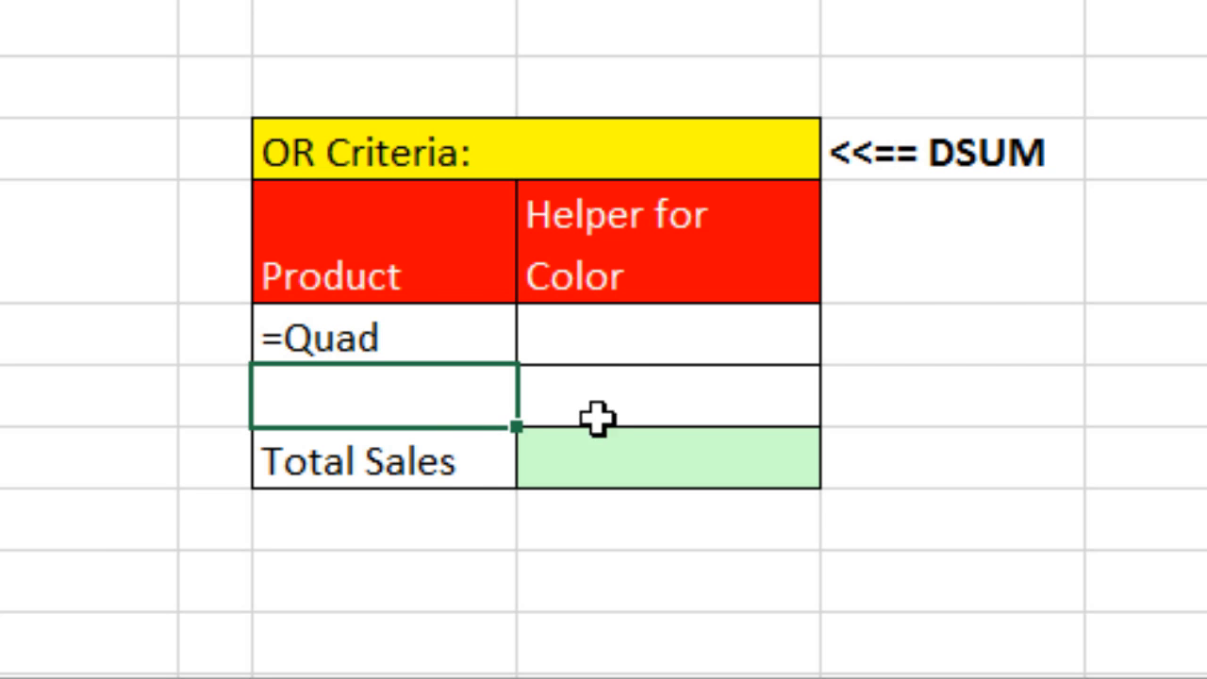
- Enter =Blue as text in the second criteria row under Helper for Color (K28), leaving the adjacent Product cell empty
left_click_drag(474, 340, 654, 334)
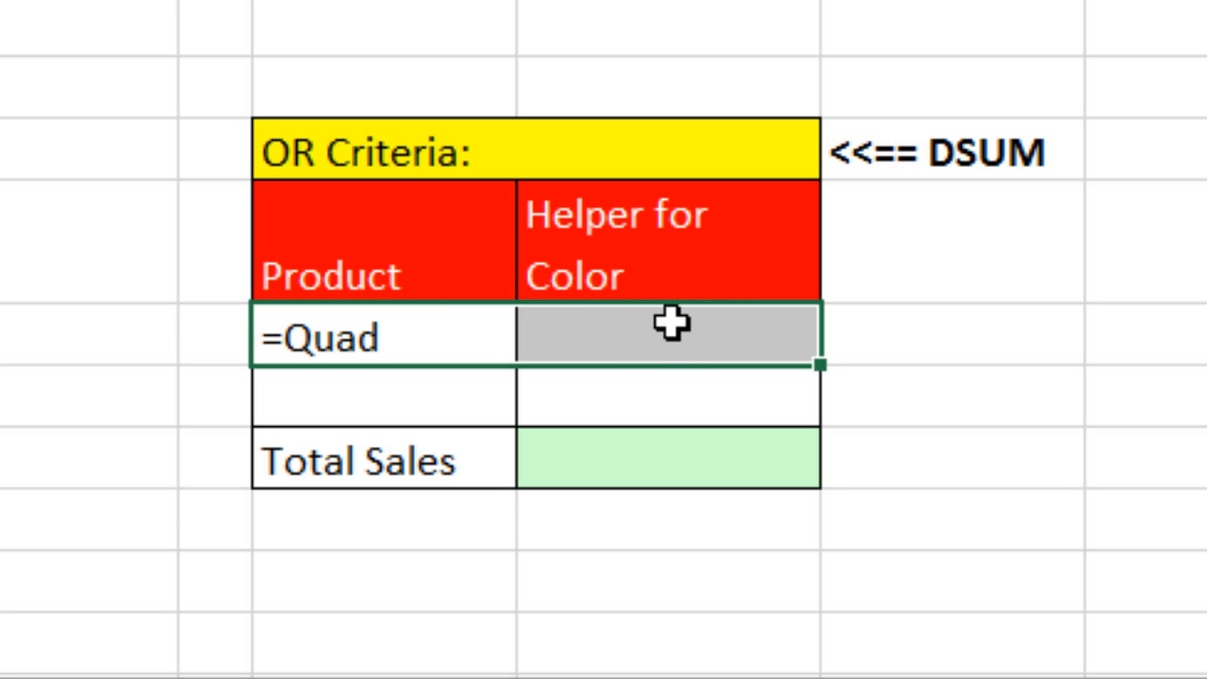
left_click(429, 401)
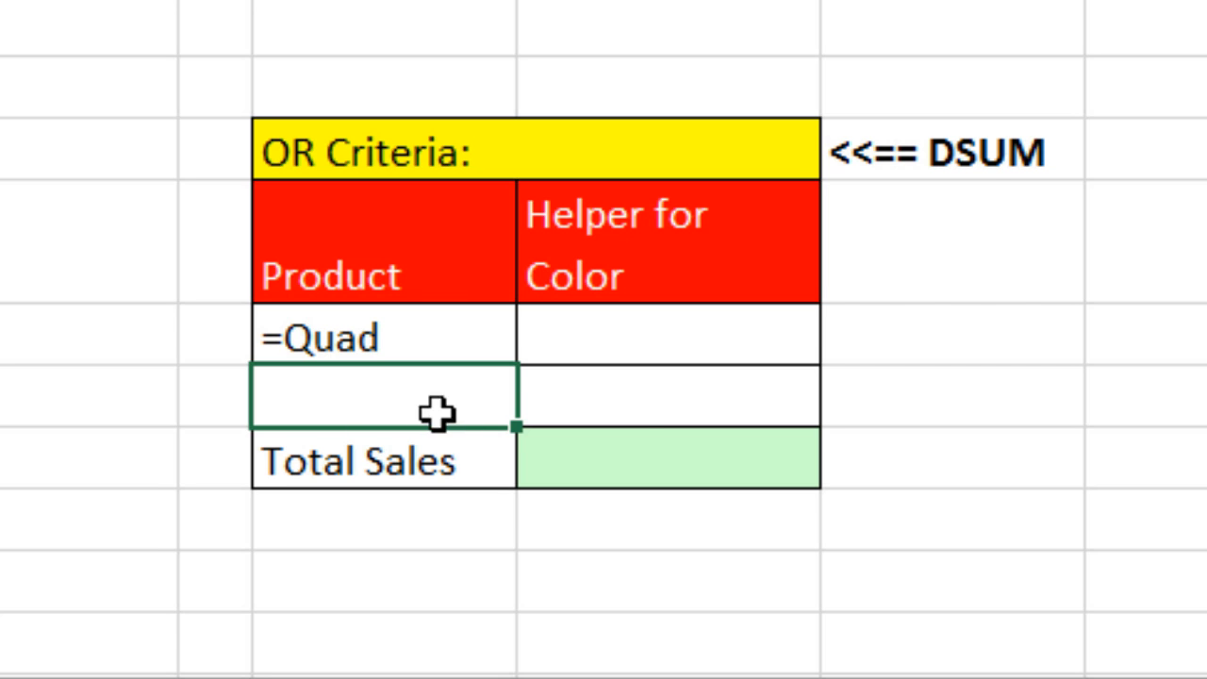
left_click(646, 402)
type("'=Blue")
key("Return")
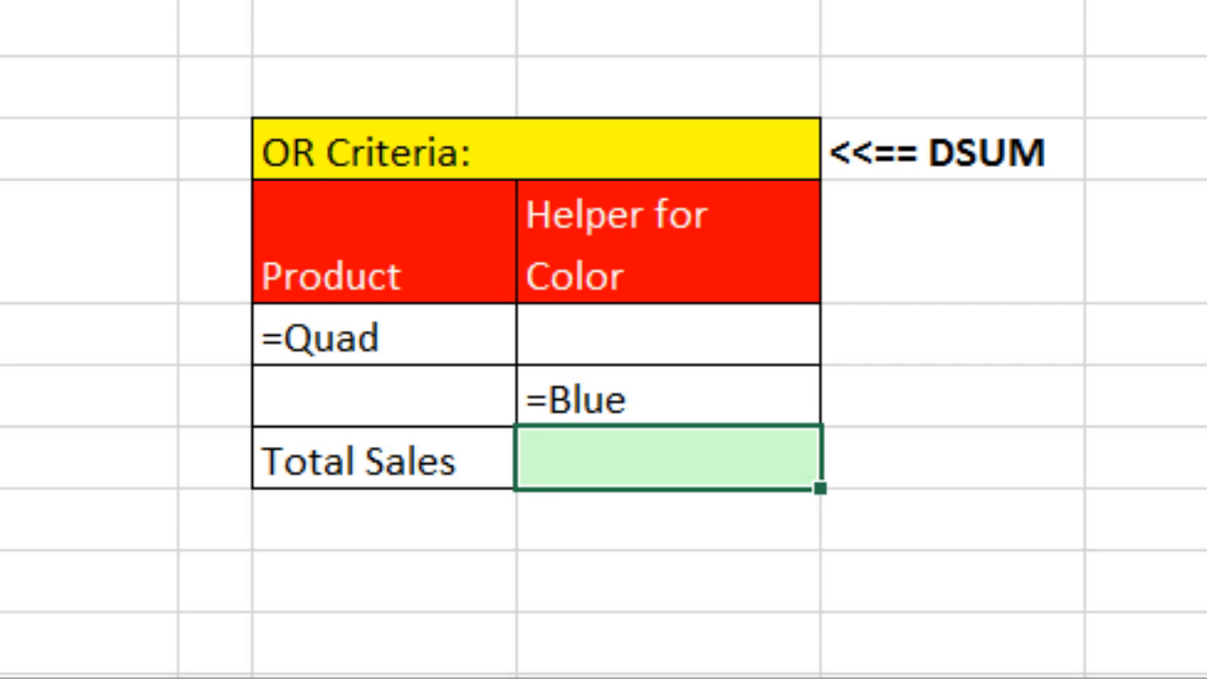
- Start a DSUM formula in the Total Sales cell K29 with database A3:H21 and field "Sales"
type("=ds")
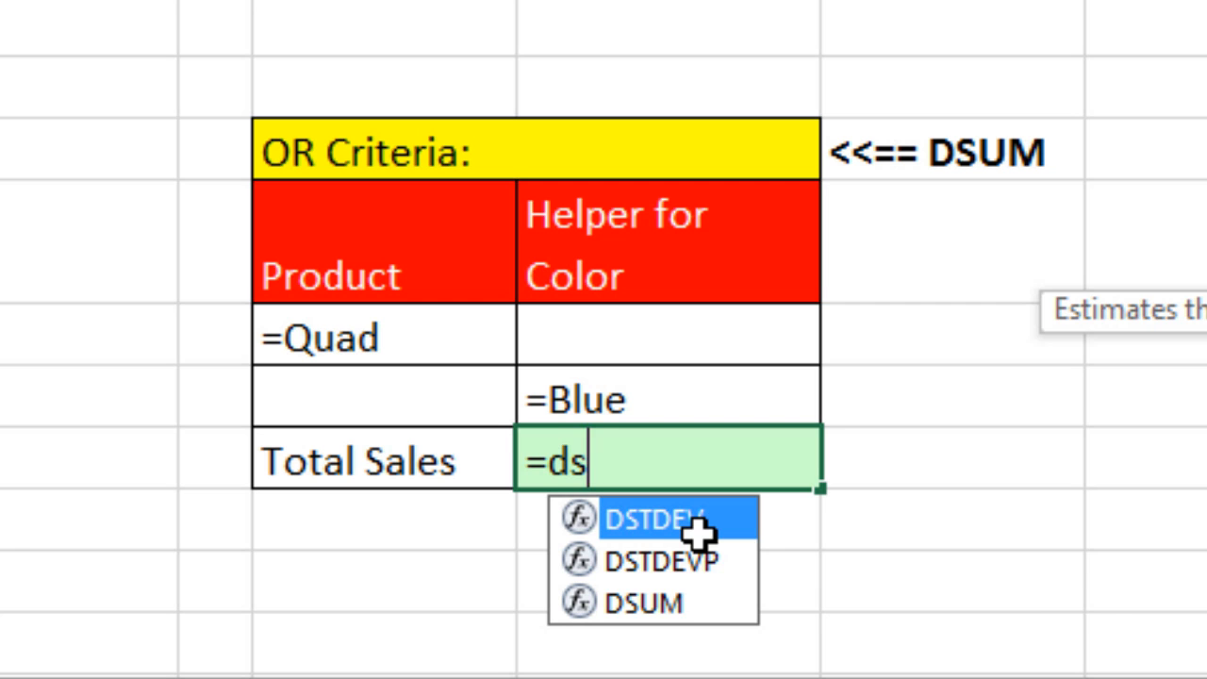
key("Down")
key("Down")
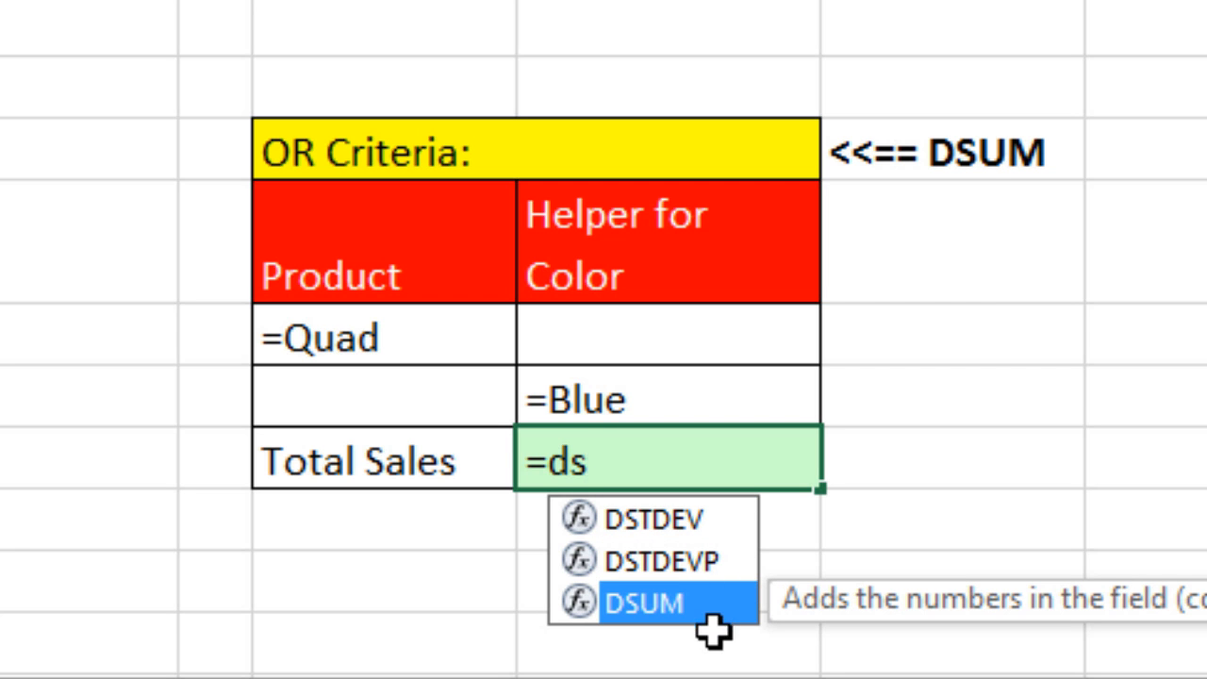
key("Tab")
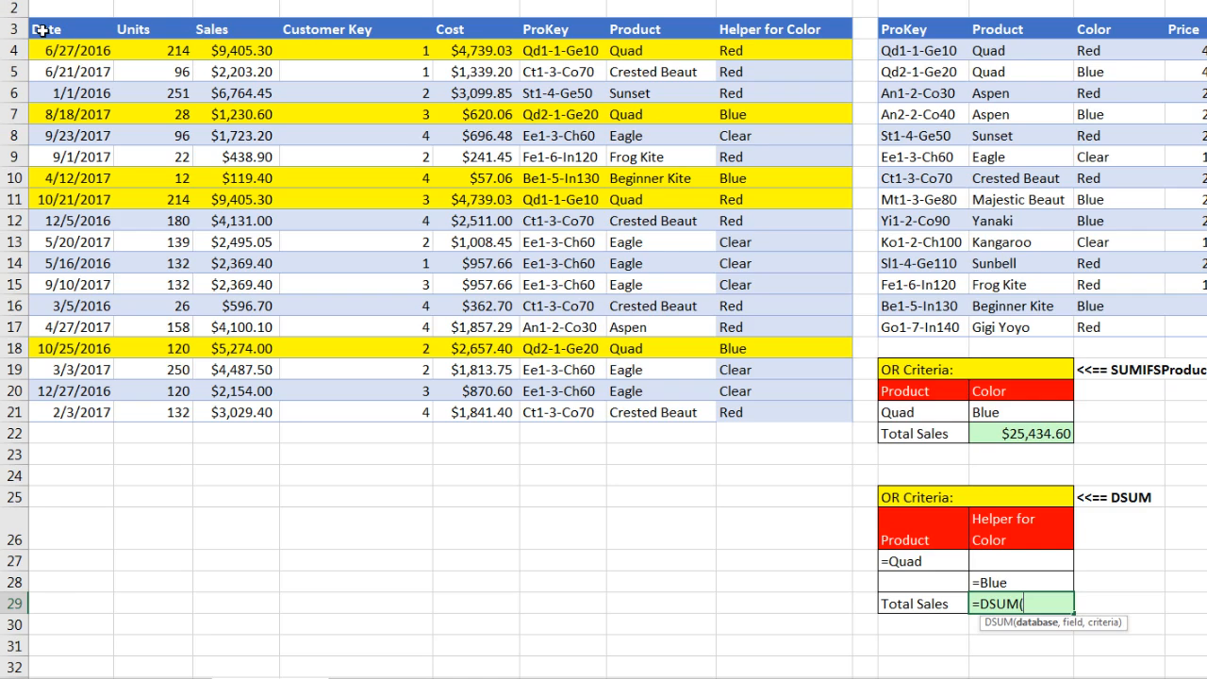
mouse_move(42, 30)
left_mouse_down()
mouse_move(772, 31)
mouse_move(742, 167)
mouse_move(732, 412)
left_mouse_up()
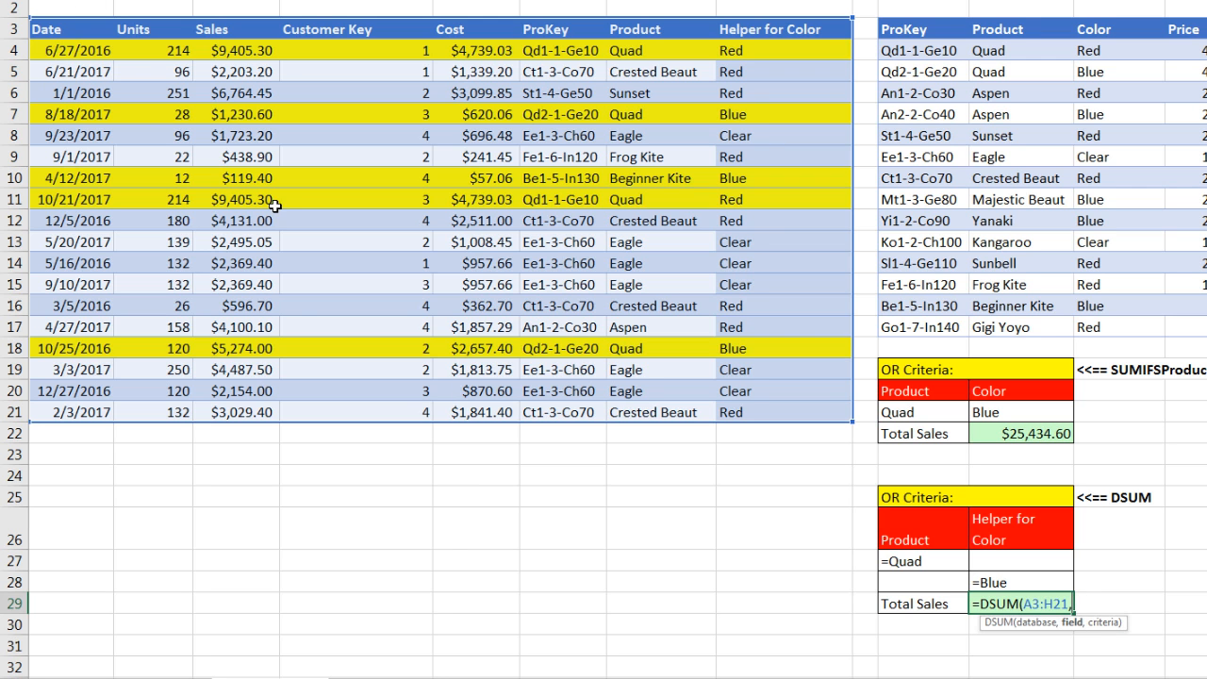
type("3")
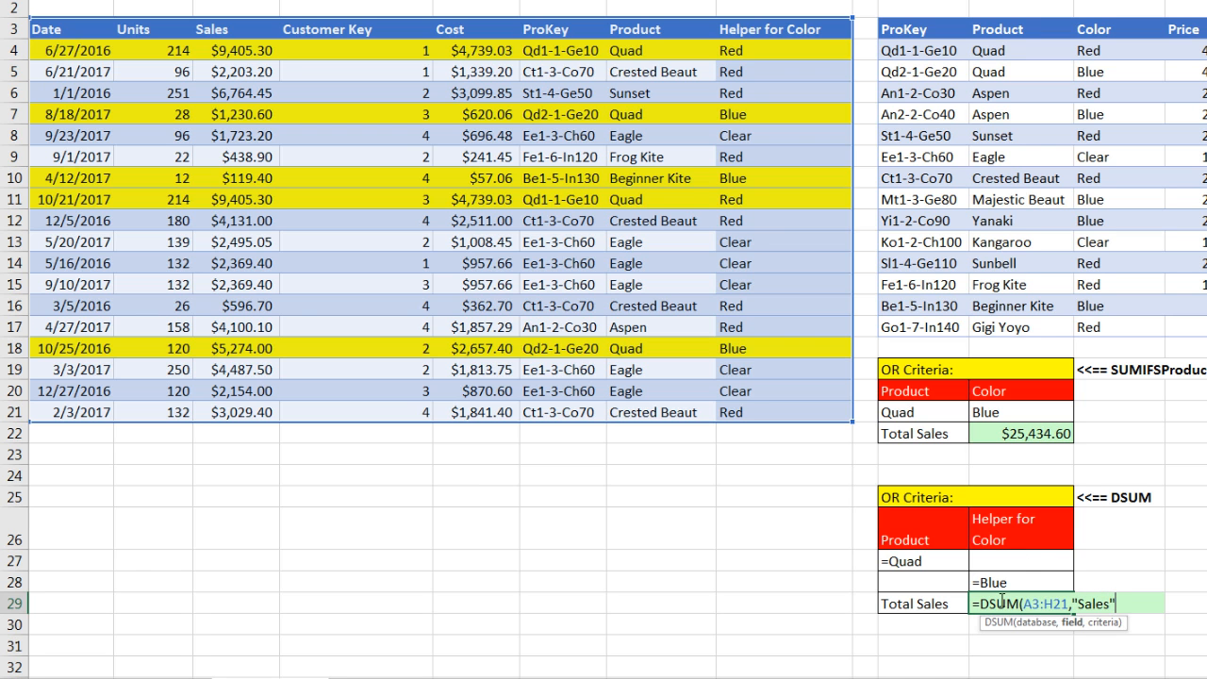
type(",")
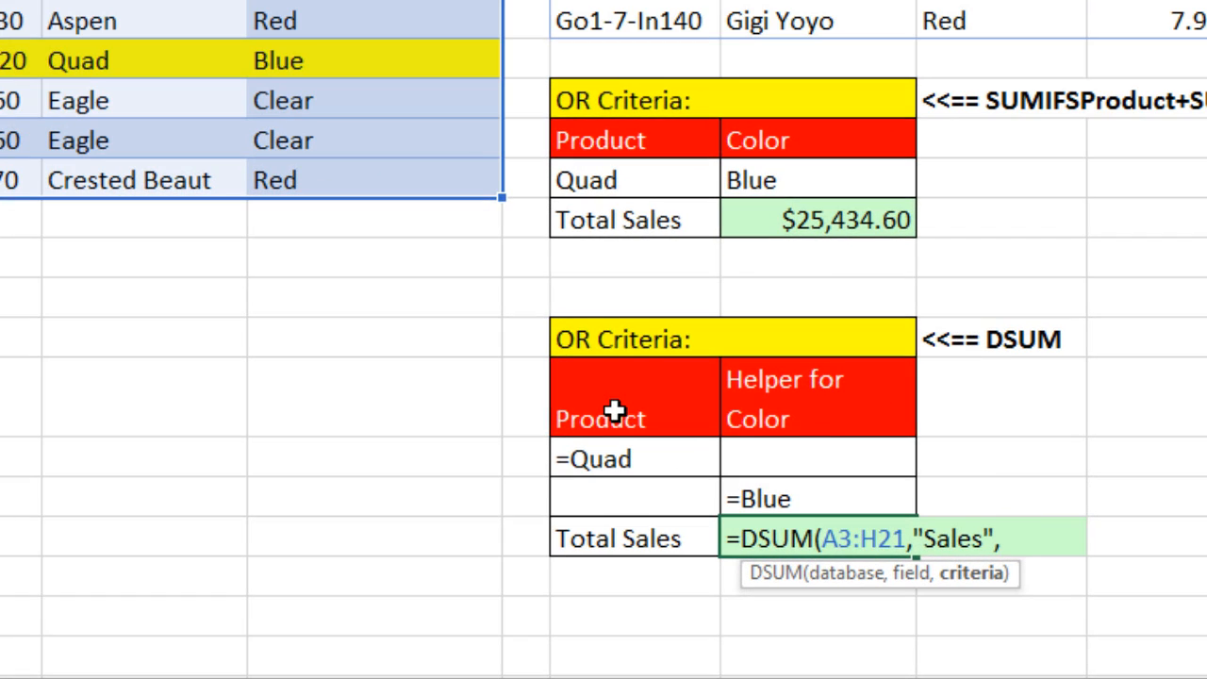
- Complete the DSUM with the criteria range J26:K28, including both headers, and enter the formula
left_click_drag(618, 415, 810, 401)
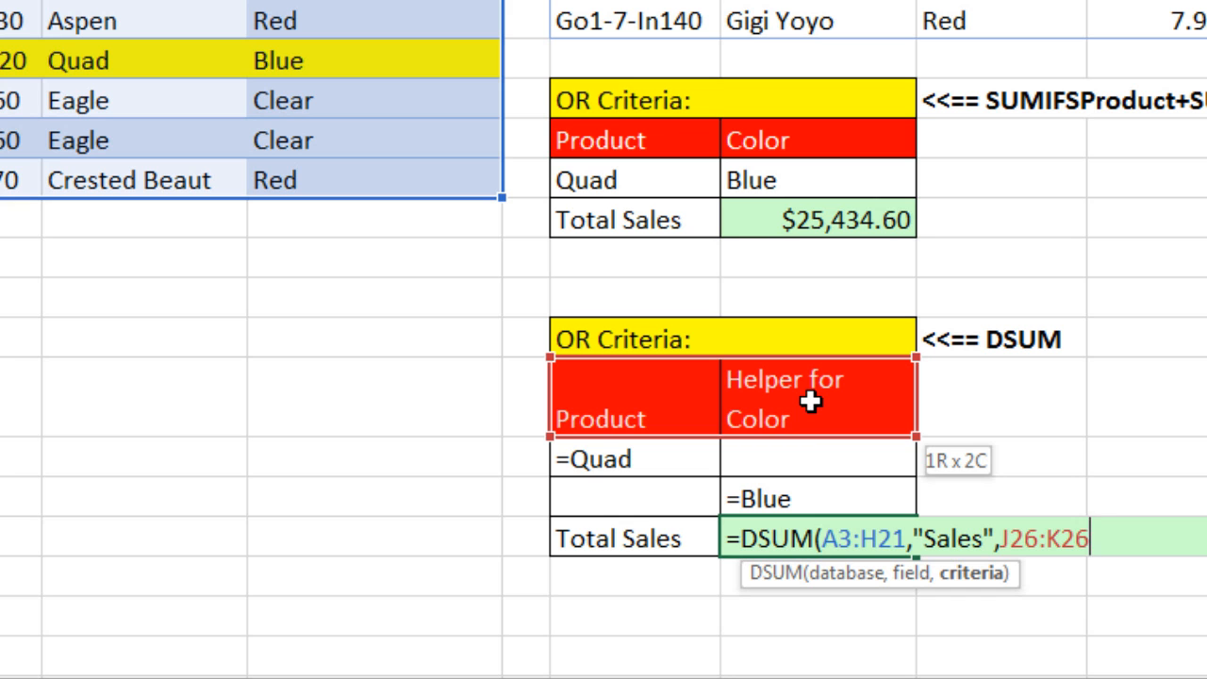
left_click_drag(810, 401, 822, 490)
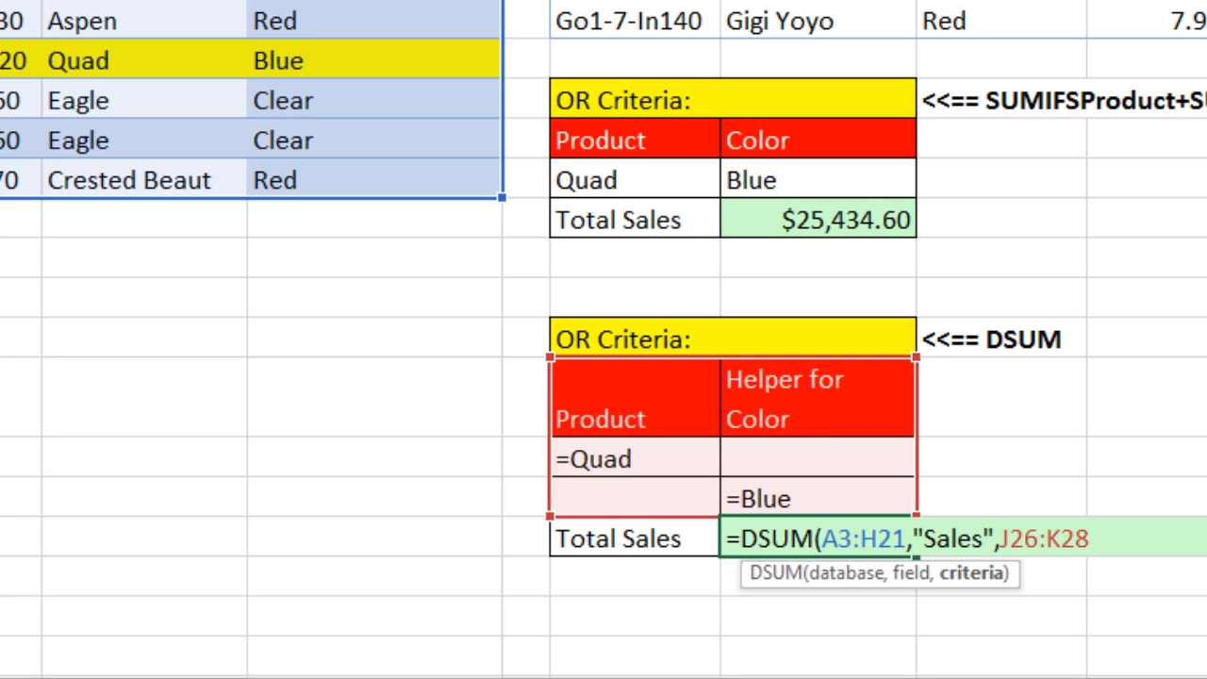
type(")")
key("Return")
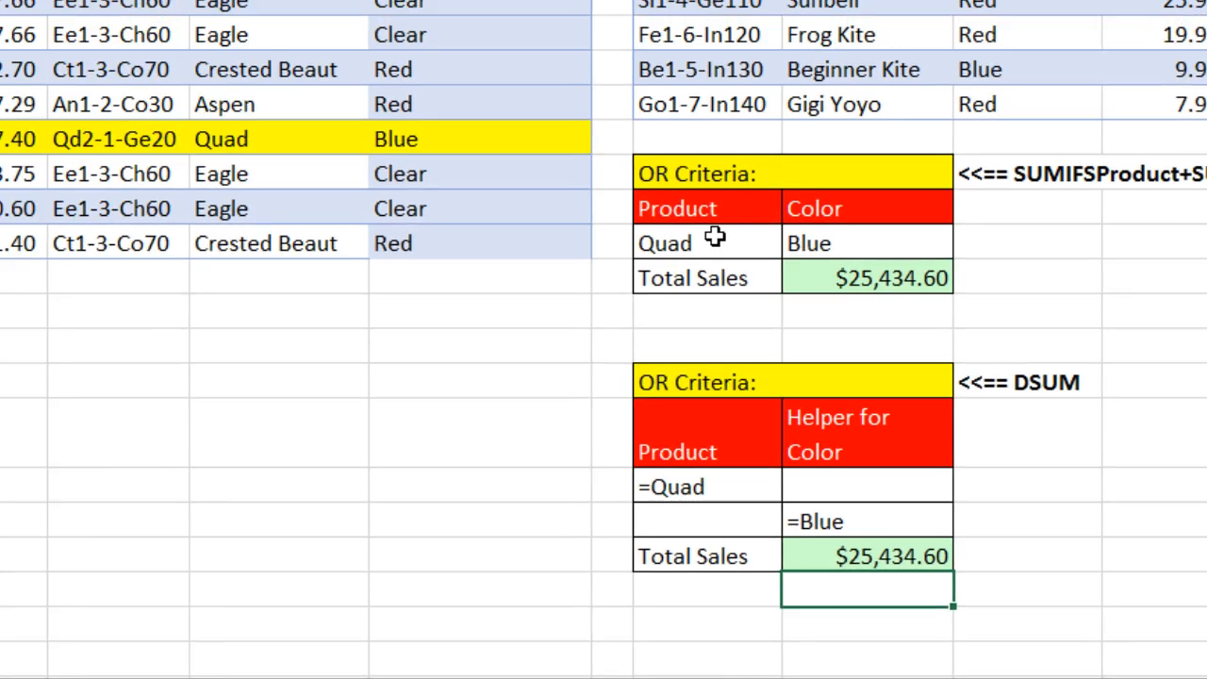
- Change the Product criterion in J21 of the SUMIFS table to Sunset
left_click(645, 174)
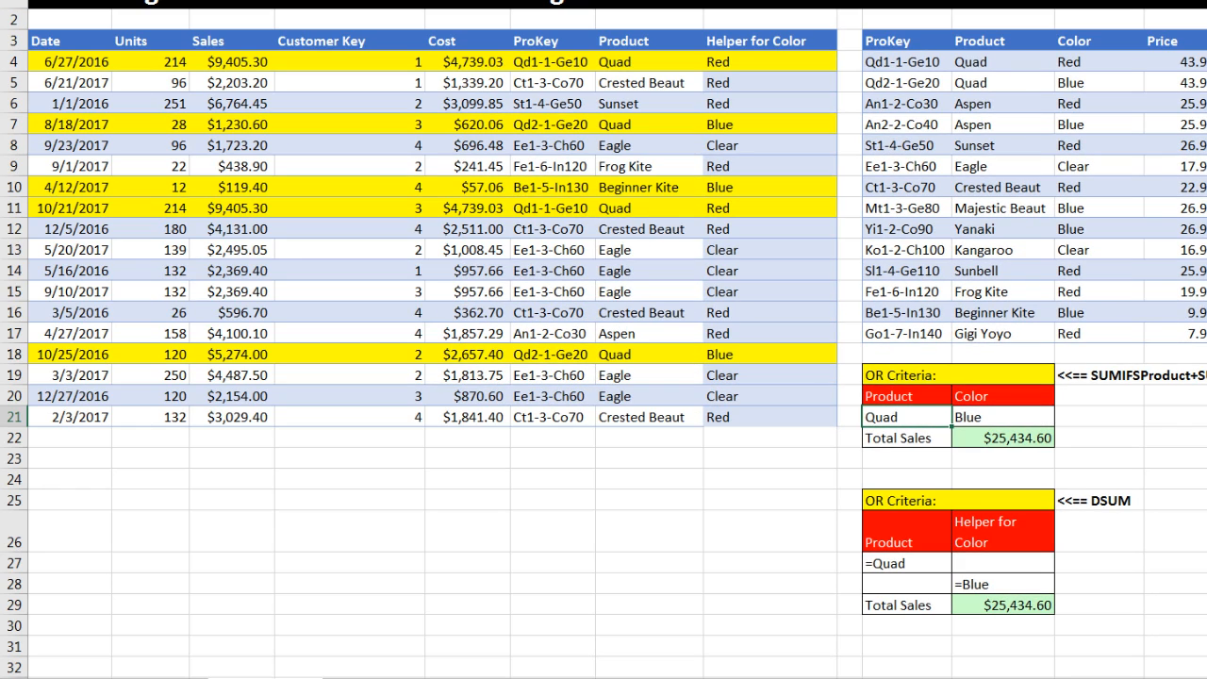
type("Sunset")
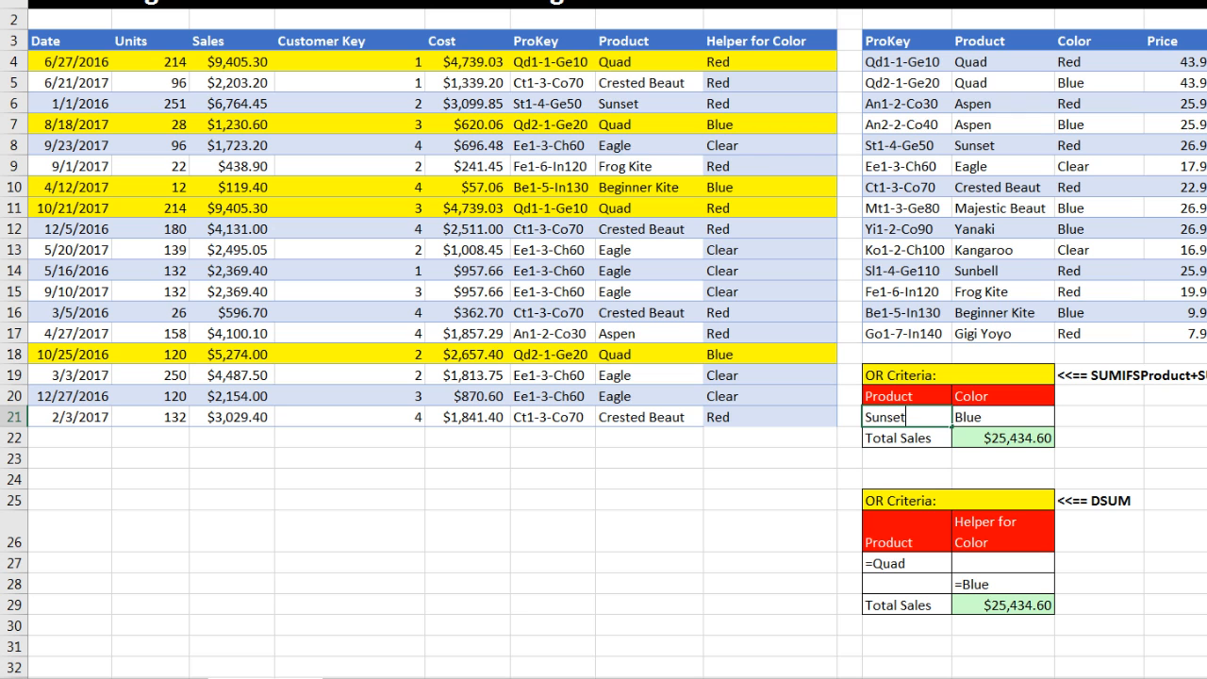
key("Return")
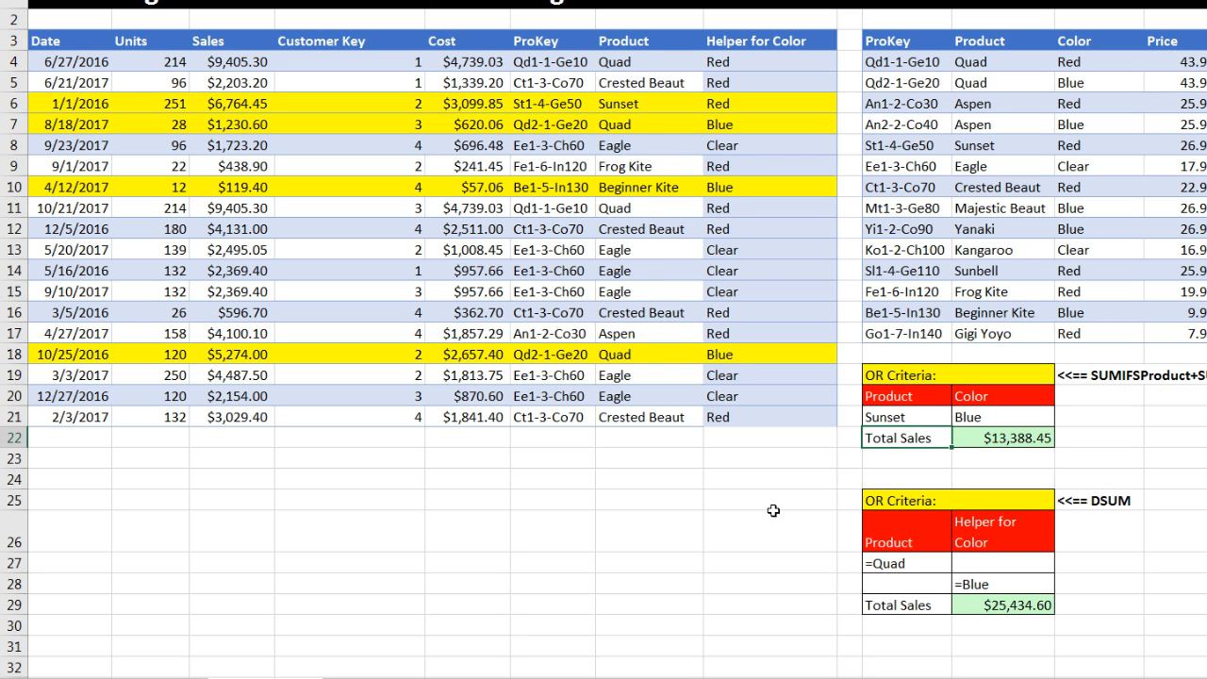
- Change the DSUM Product criterion in J27 to =Sunset, kept as text with a leading apostrophe
double_click(910, 564)
key("Home")
type("'")
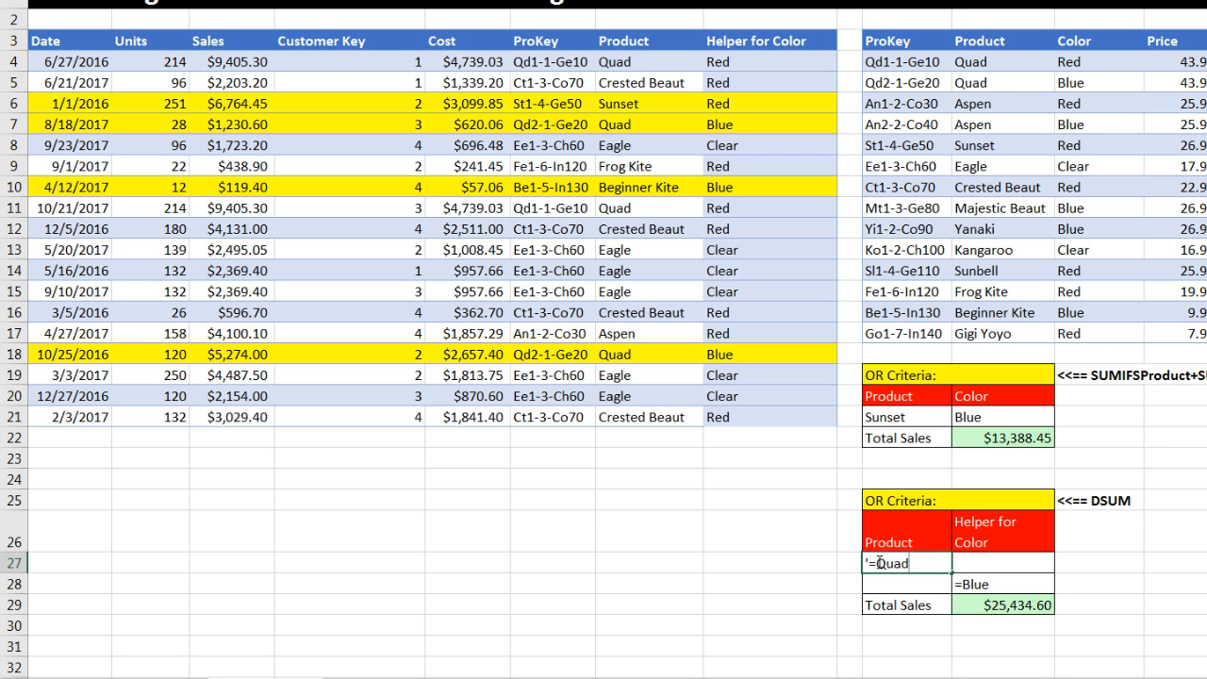
left_click_drag(879, 563, 941, 564)
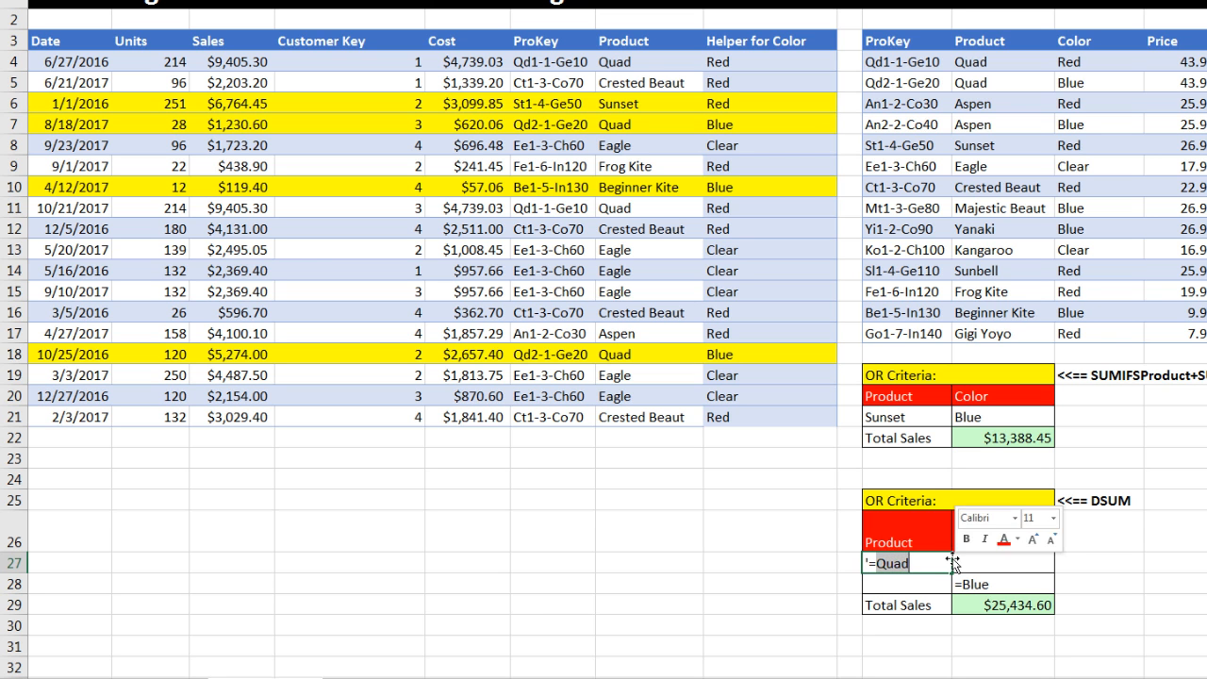
type("Sunset")
key("Return")
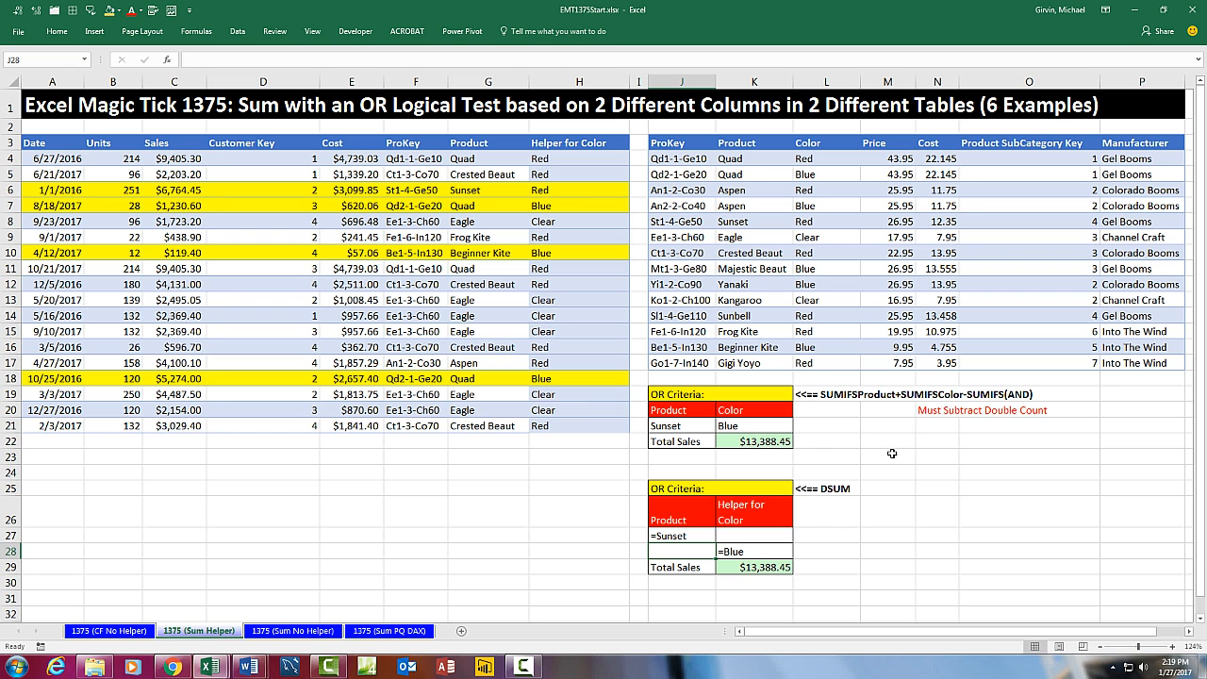
- Review the Total Sales formulas in K22 and K29, leaving both unedited
double_click(768, 443)
key("Escape")
double_click(761, 570)
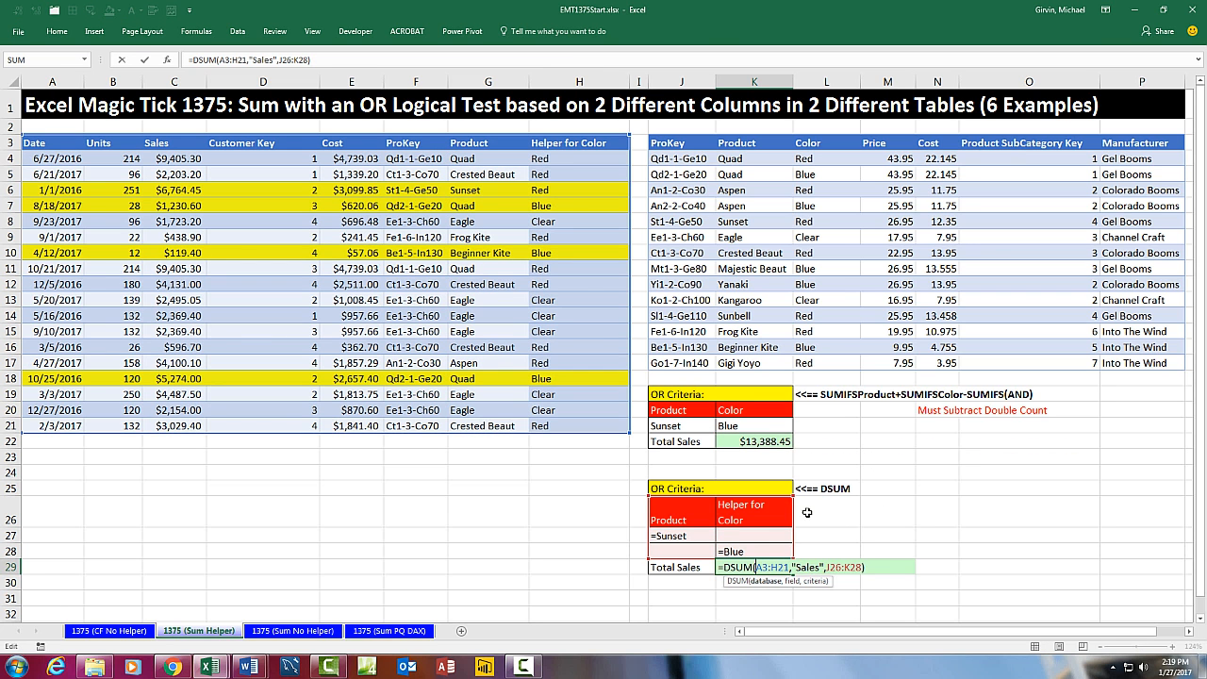
key("Escape")
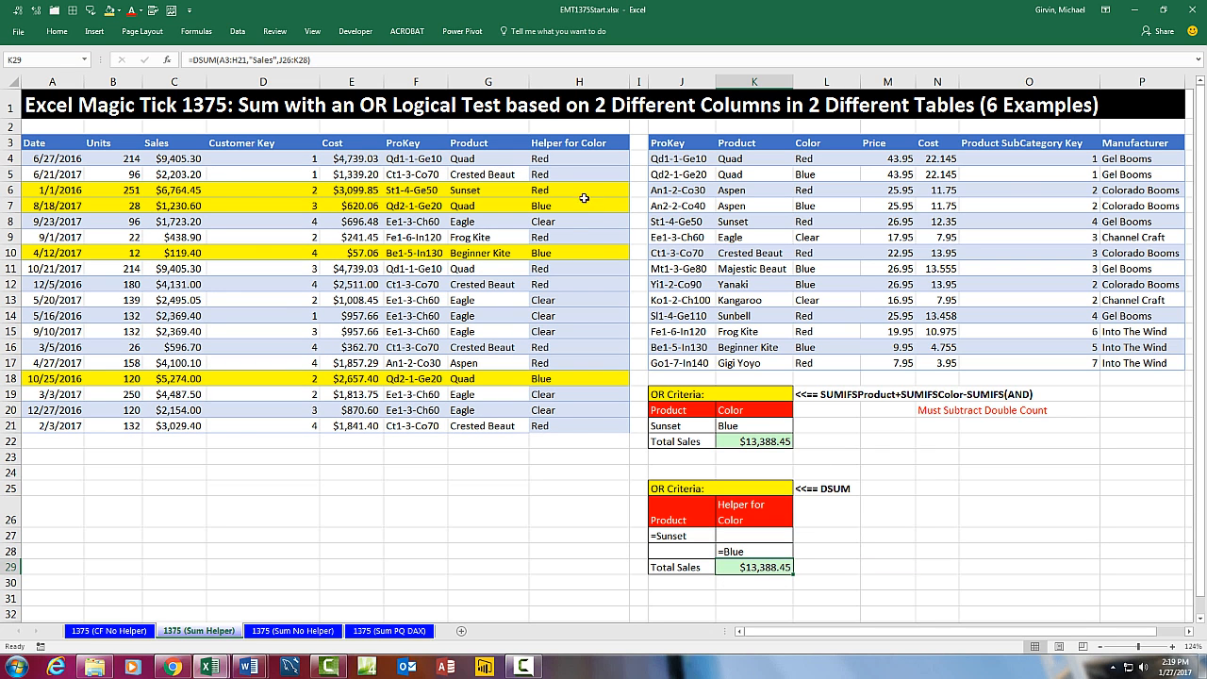
- Switch to the 1375 (Sum No Helper) sheet and sort the product lookup table by ProKey from A to Z
left_click(292, 630)
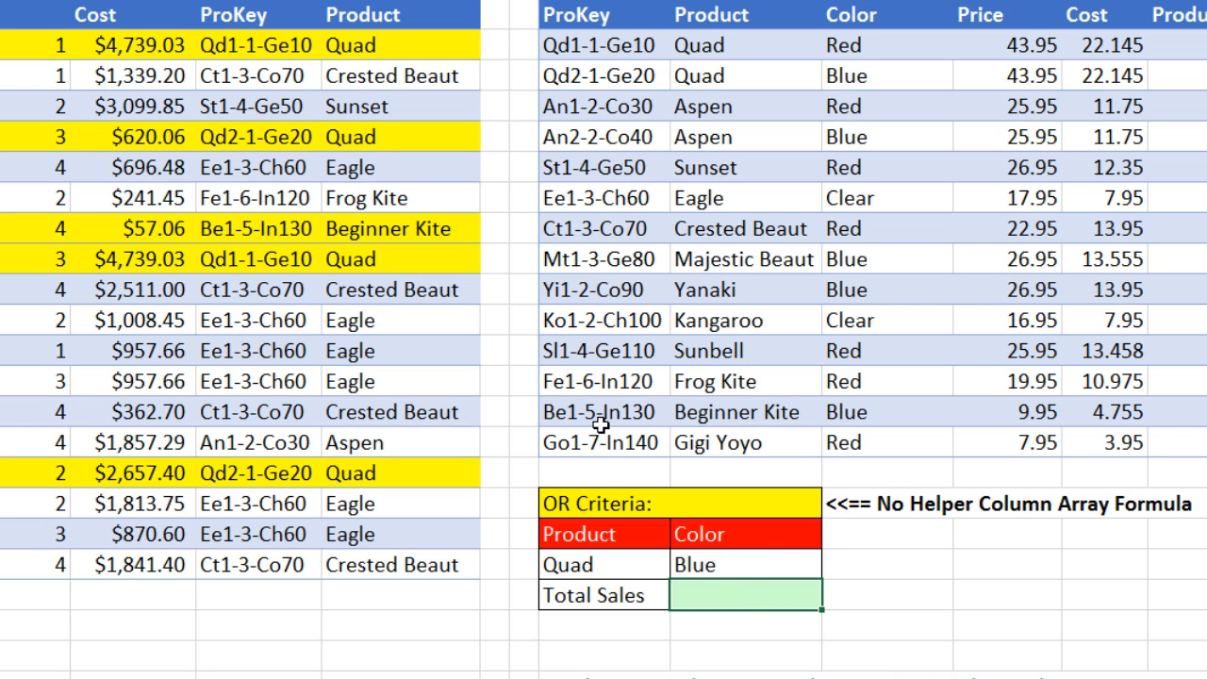
left_click(601, 49)
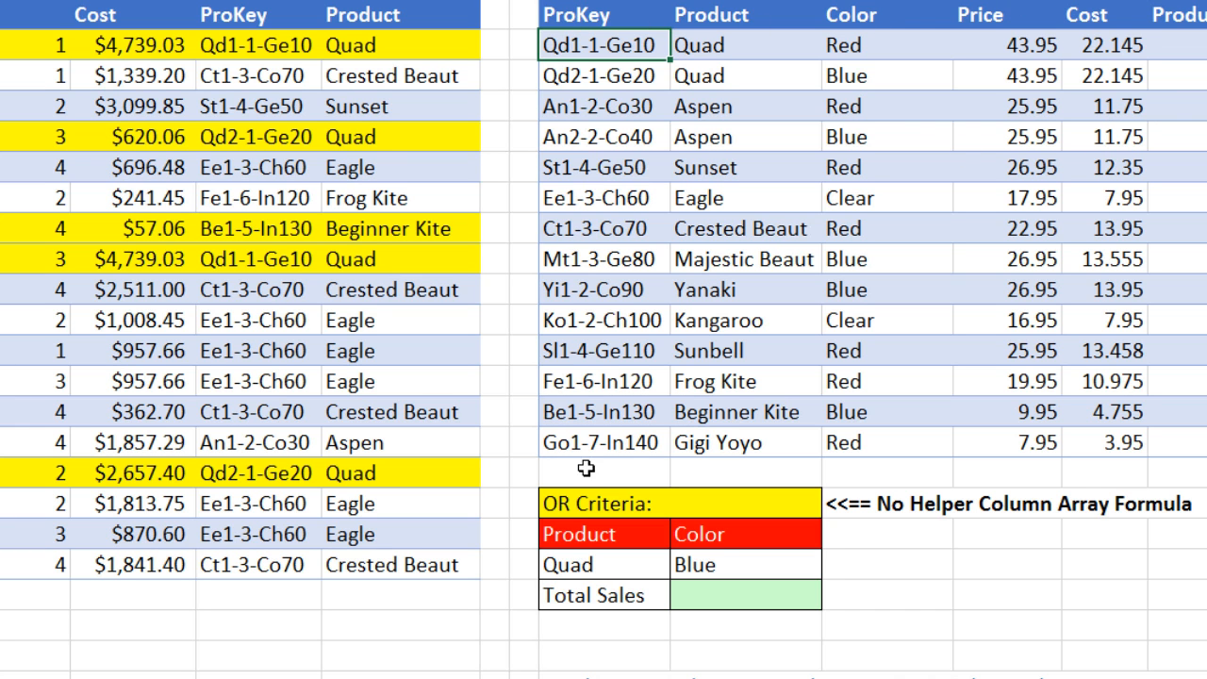
right_click(605, 47)
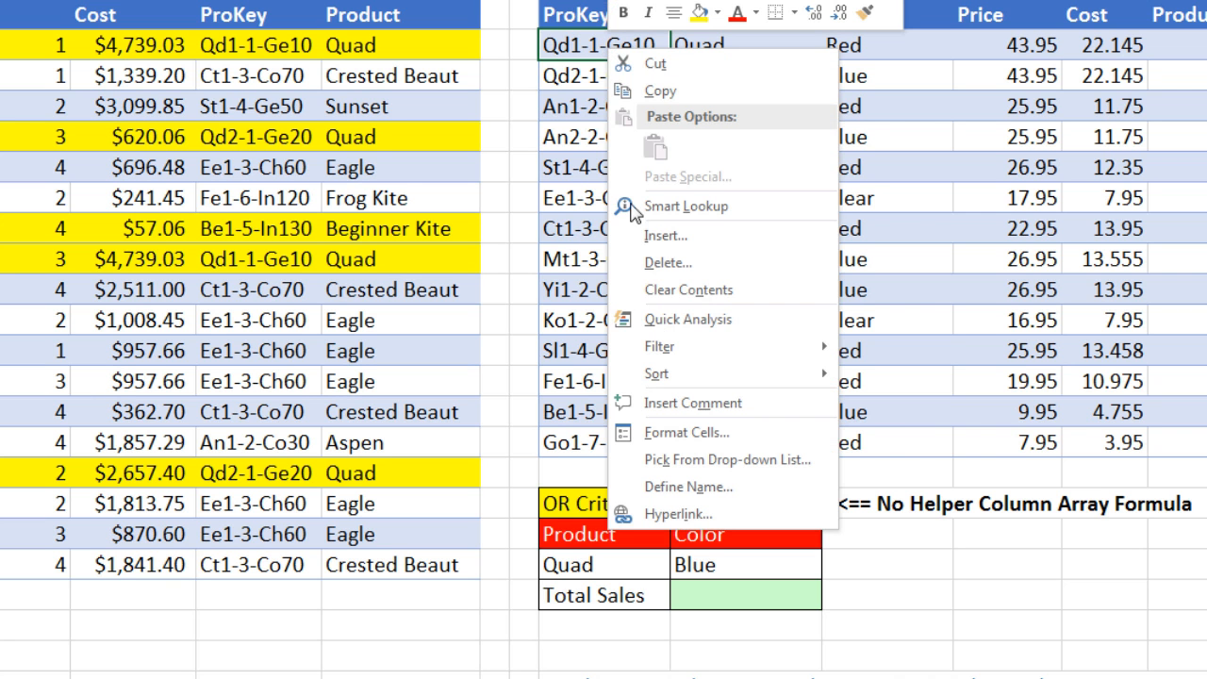
mouse_move(742, 377)
left_click(860, 375)
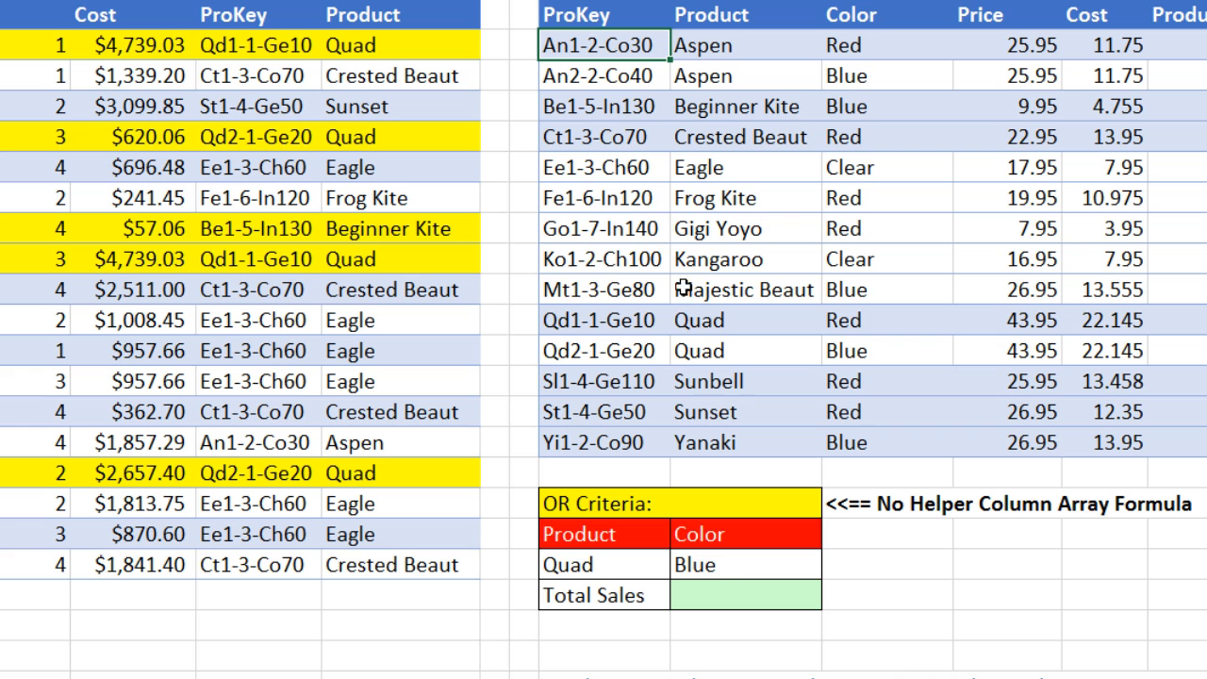
- Try the formula =LOOKUP(F4:F21,J4:L17) in the Total Sales cell K22 to look up the color for every ProKey
left_click(721, 594)
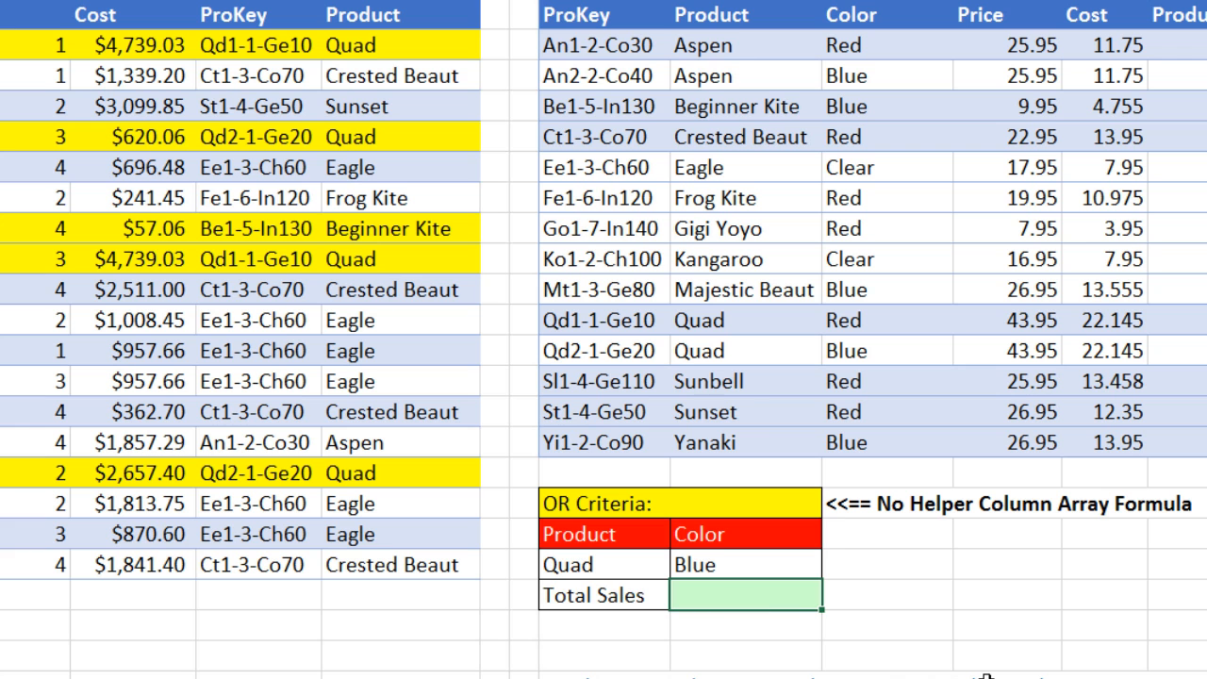
type("=loo")
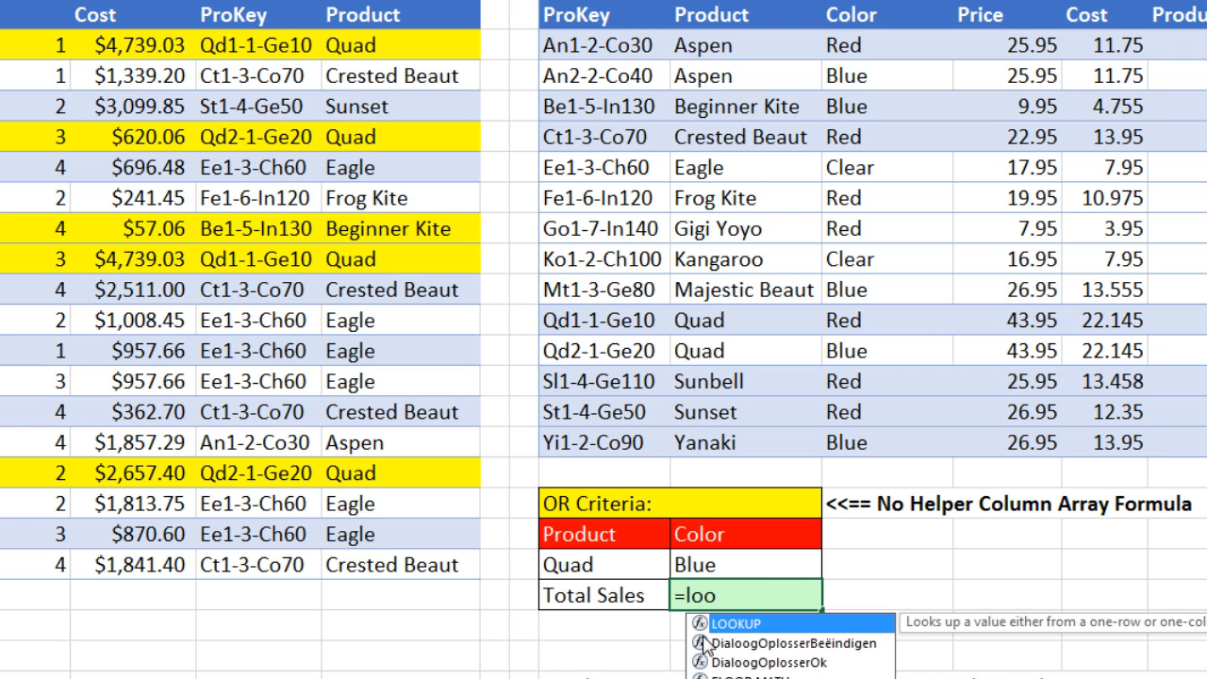
key("Tab")
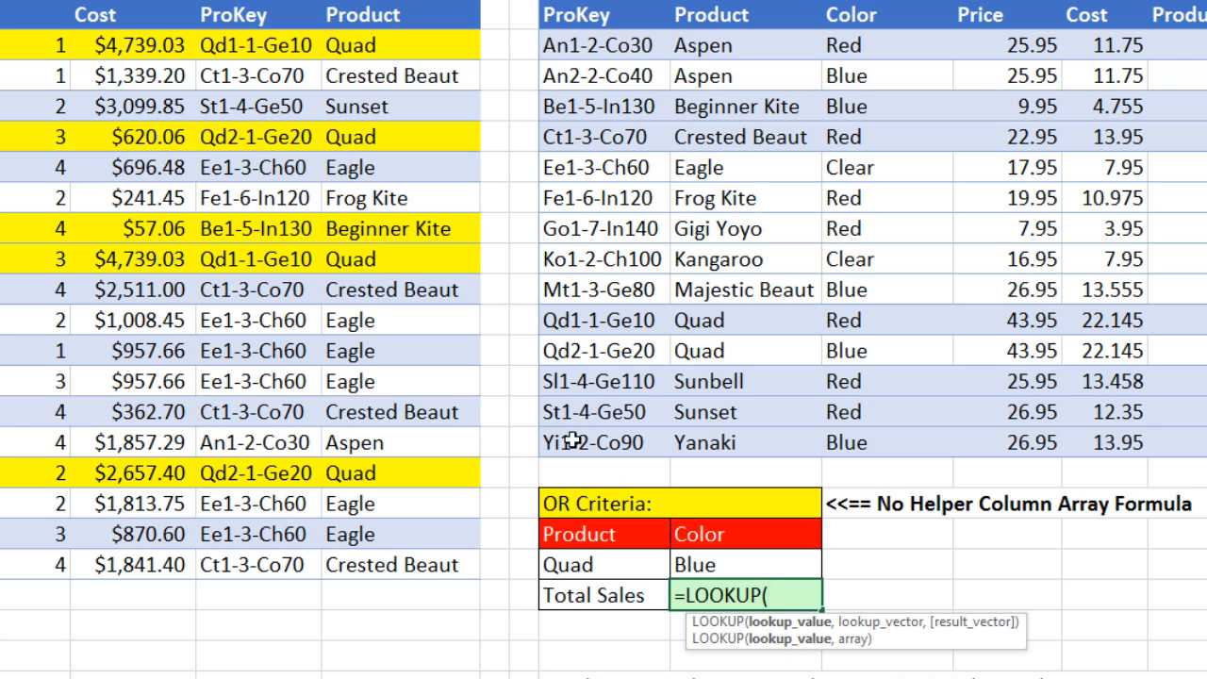
left_click_drag(255, 44, 269, 575)
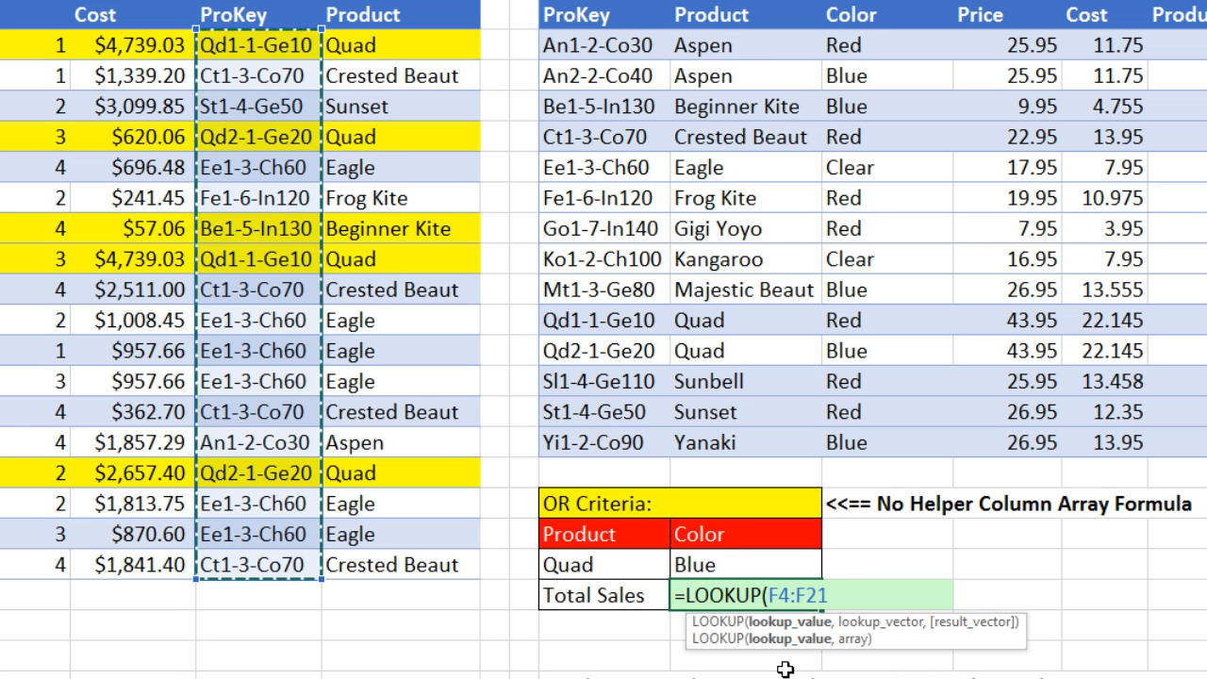
type(",")
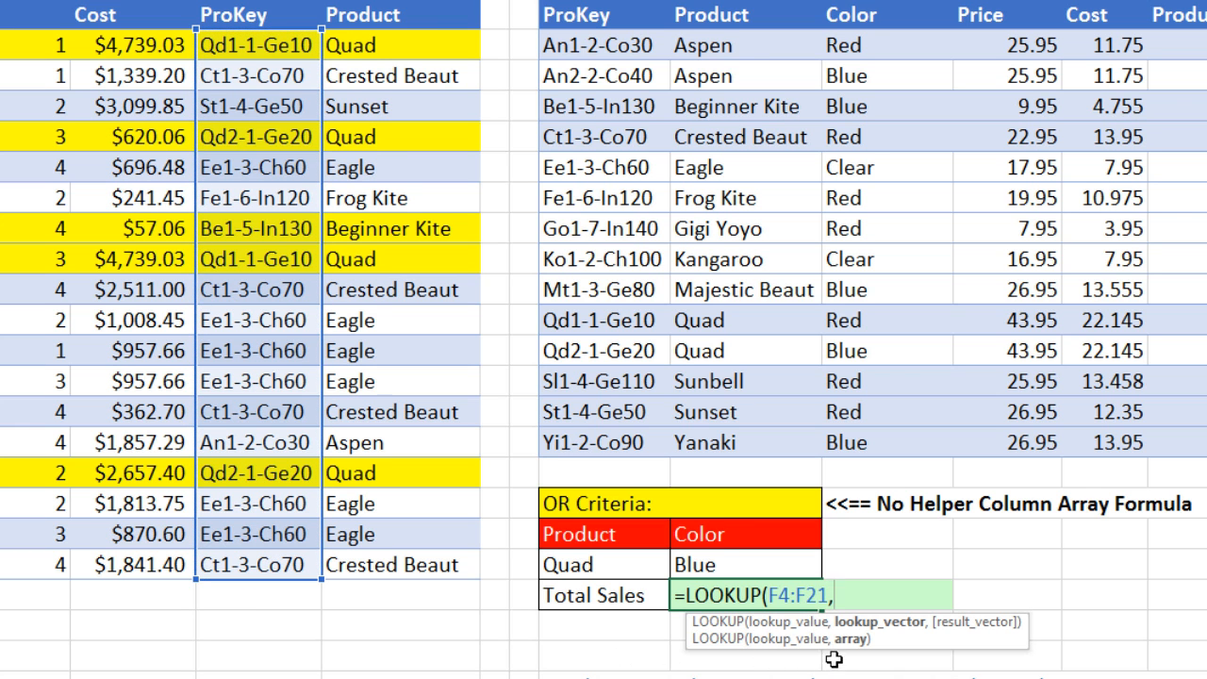
left_click_drag(560, 45, 878, 449)
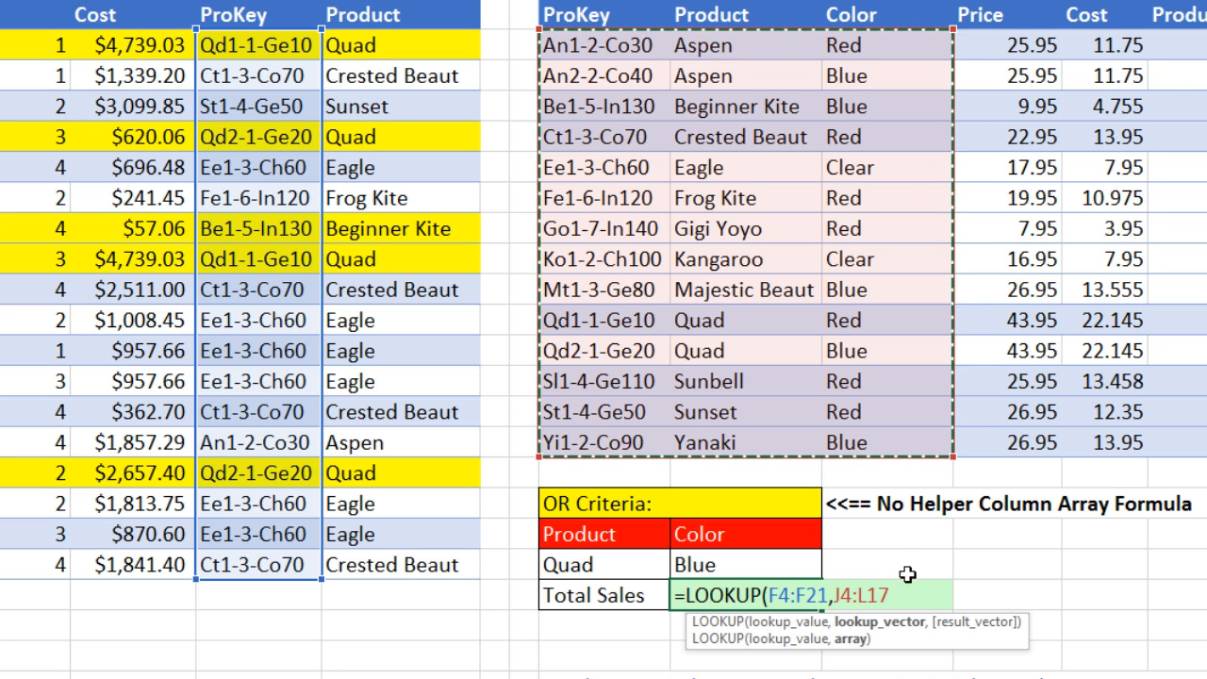
type(")")
- Evaluate the LOOKUP formula in place to inspect its array of colors, and restore the formula text
key("F9")
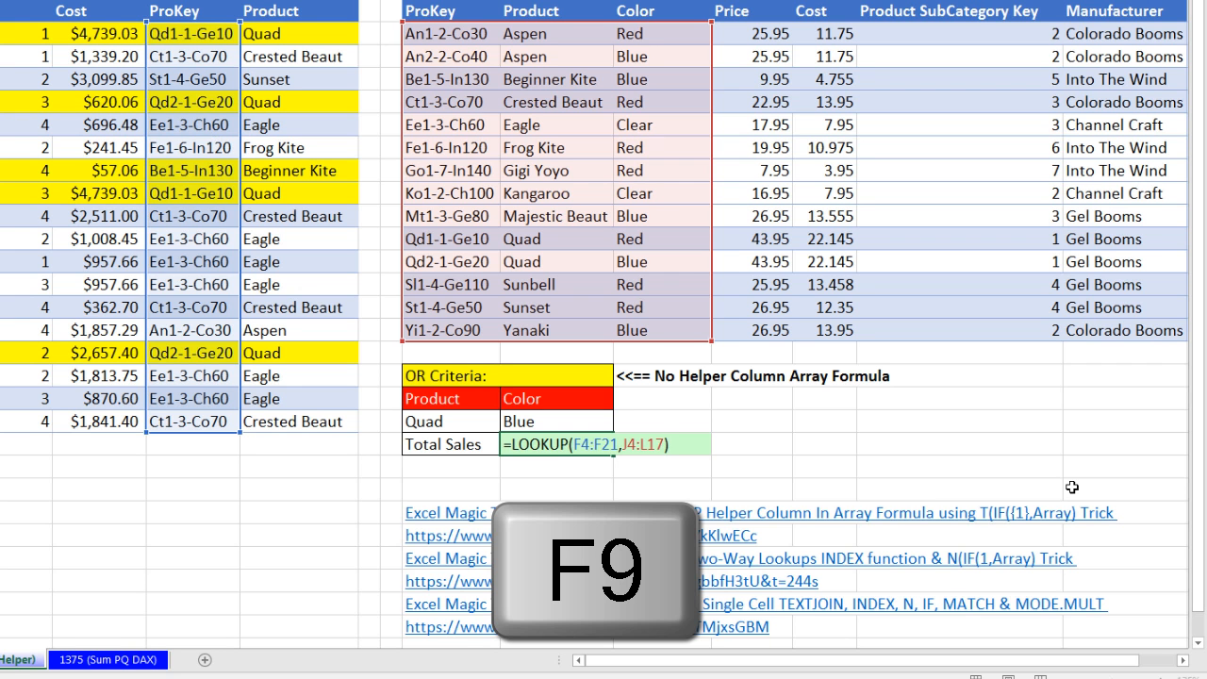
key("F9")
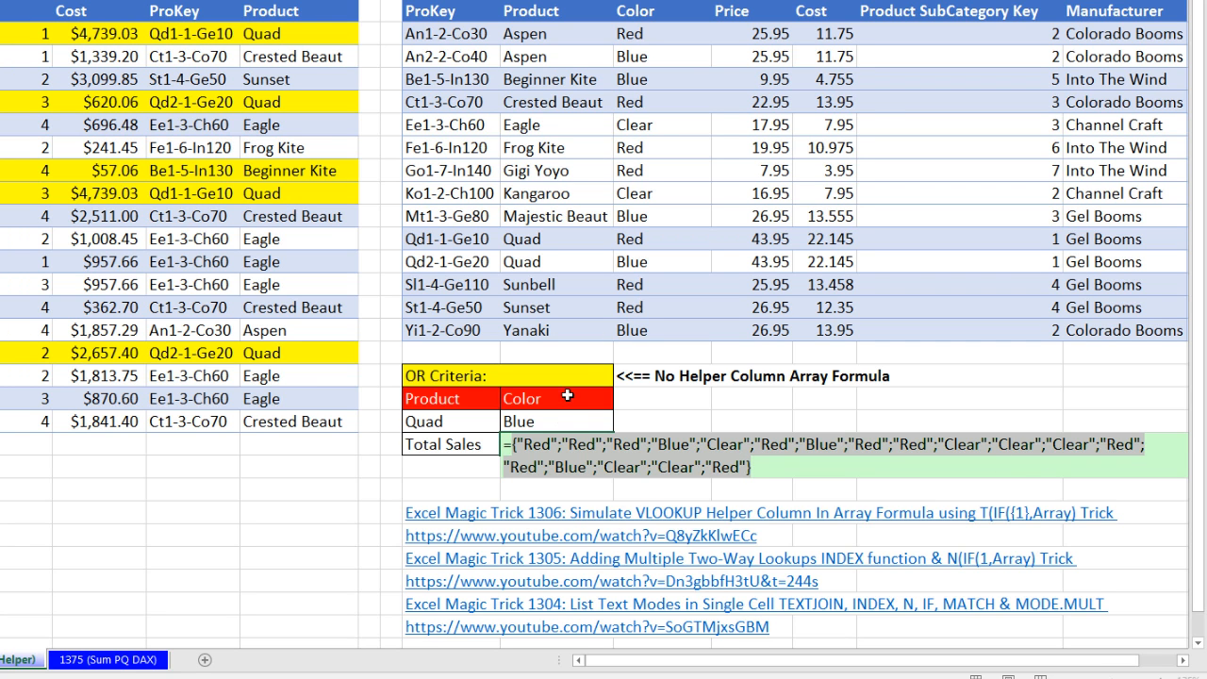
key("ctrl+z")
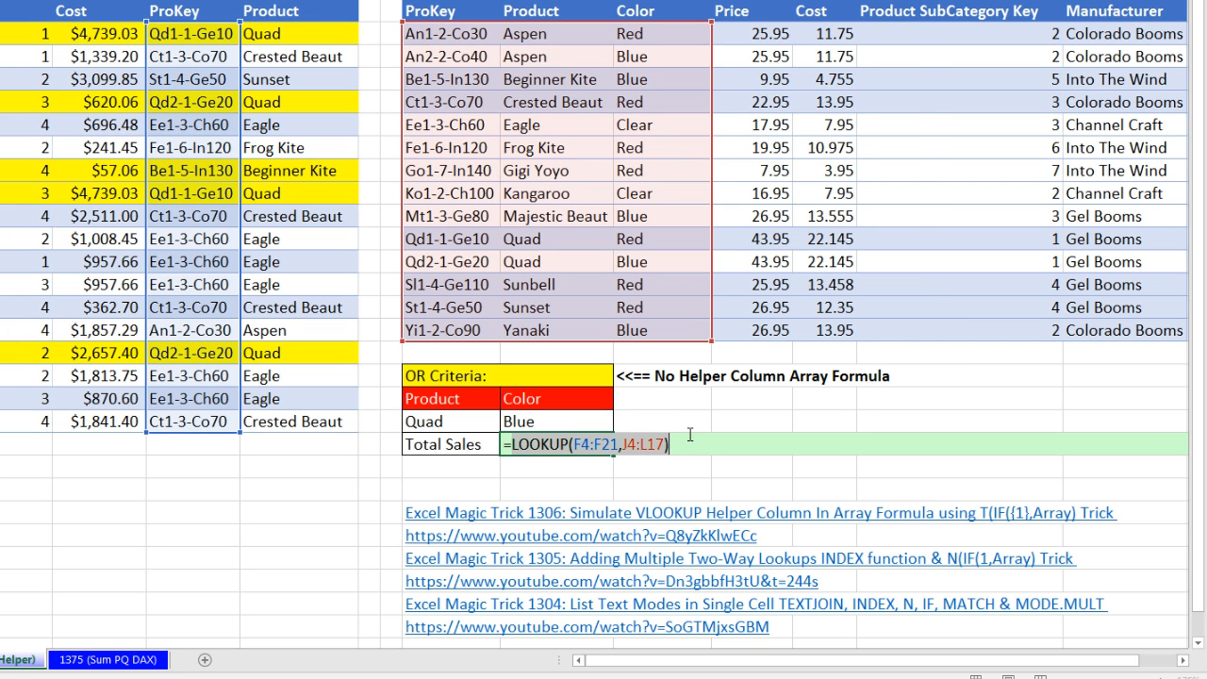
- Discard the uncommitted LOOKUP formula and undo the ProKey sort of the product lookup table
key("Escape")
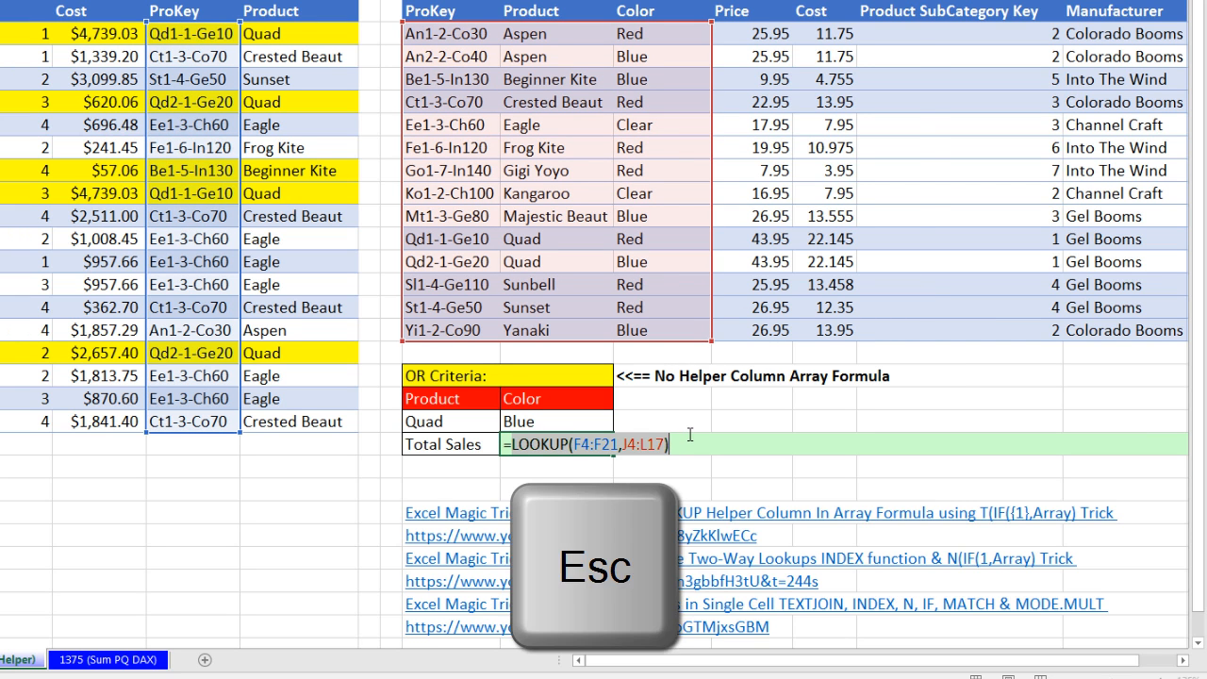
key("Escape")
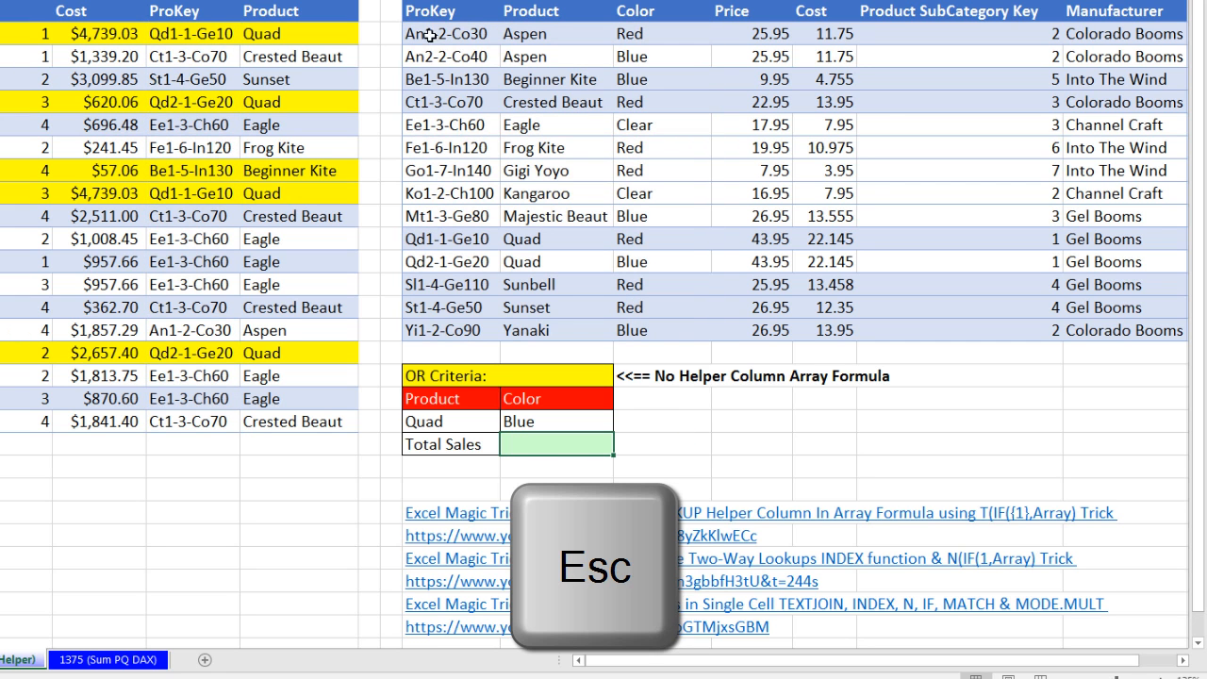
key("ctrl+z")
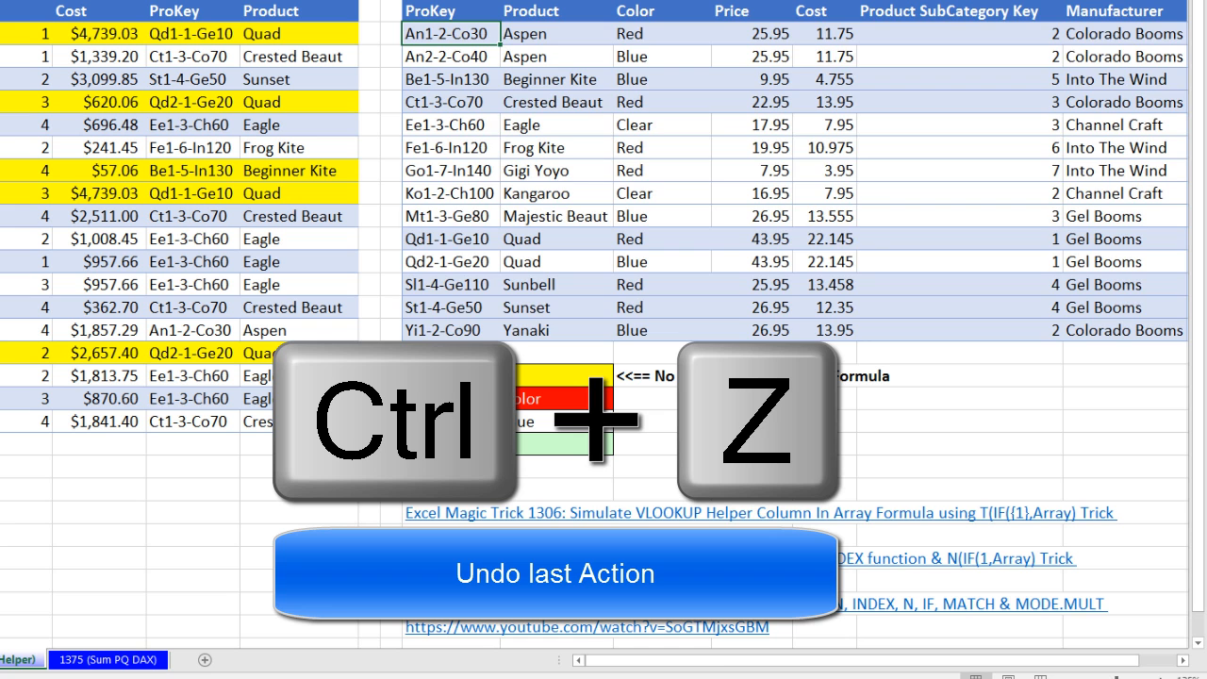
key("ctrl+z")
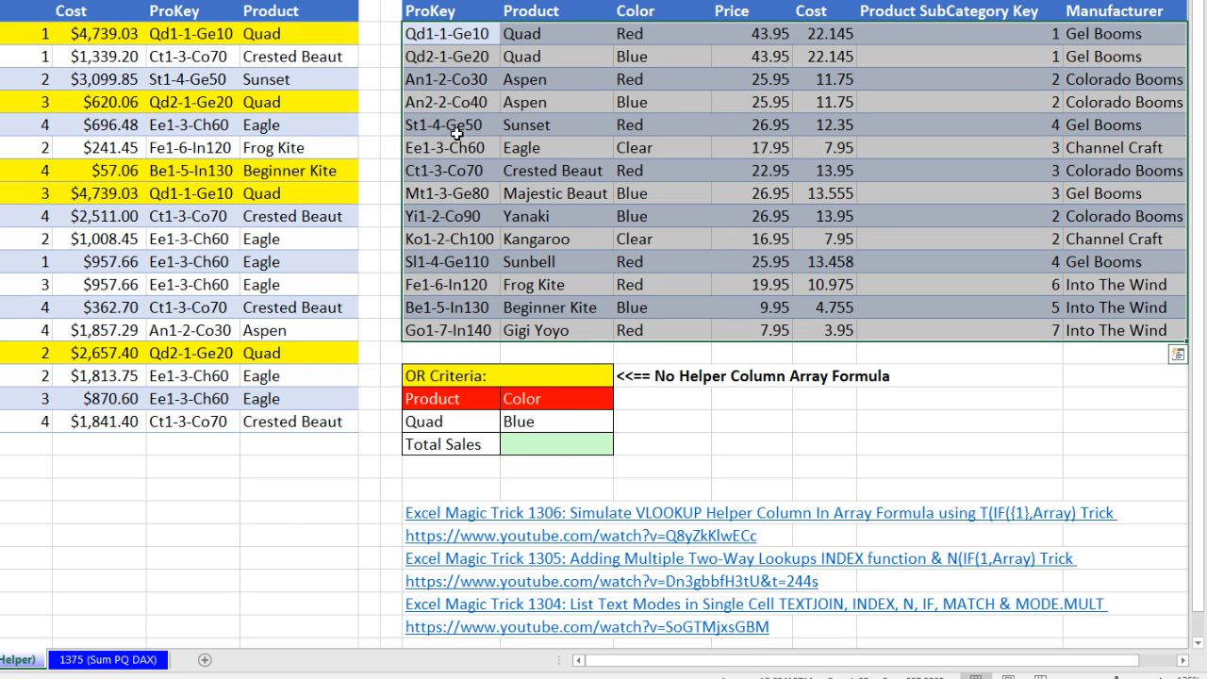
- Write =VLOOKUP(F4:F21,J4:L17,3,0) in the Total Sales cell K22, leaving the formula in edit mode
left_click(551, 445)
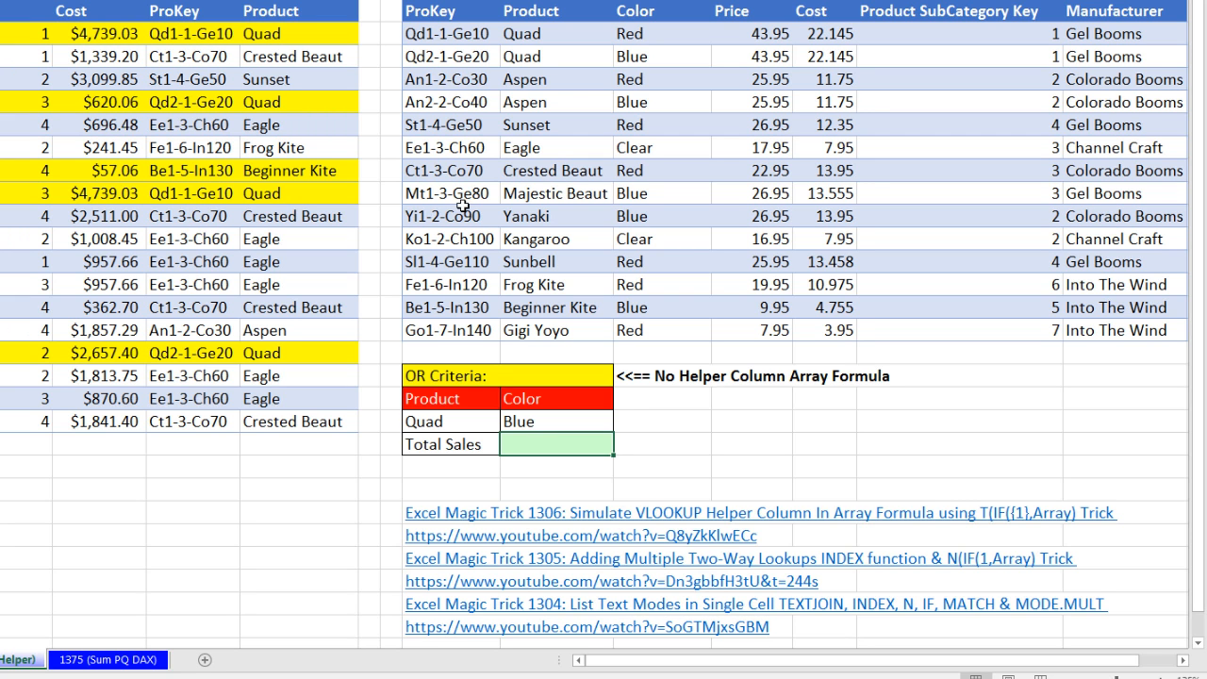
type("=v")
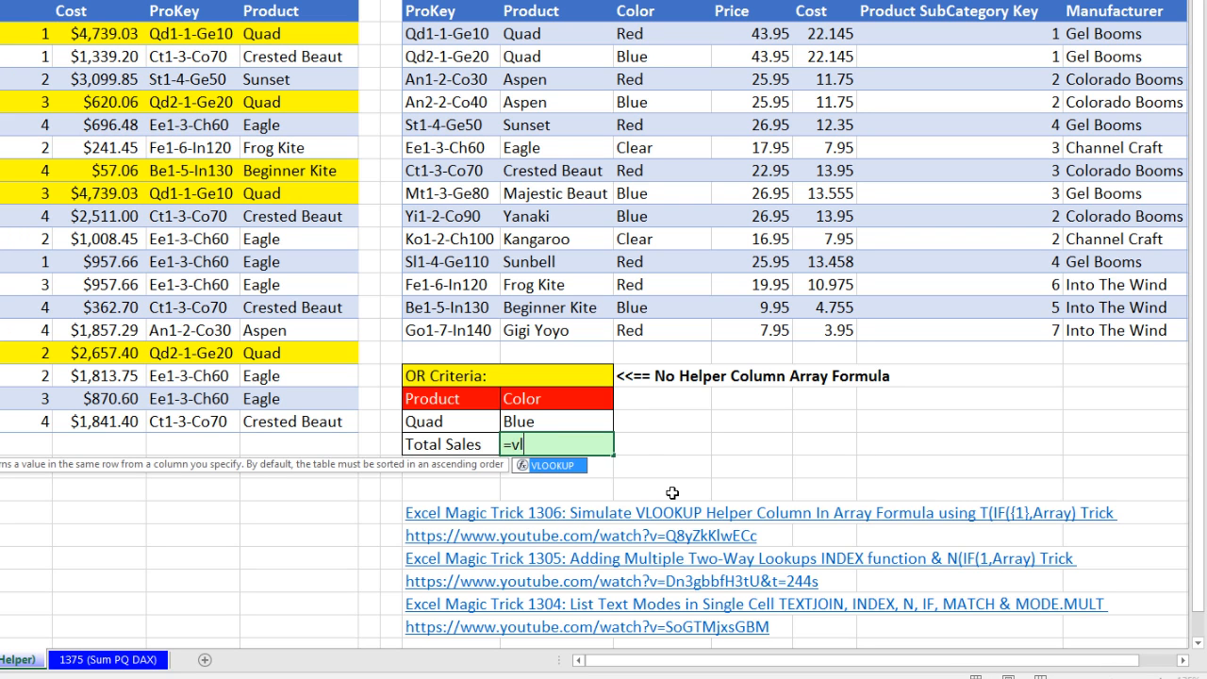
type("l")
key("Tab")
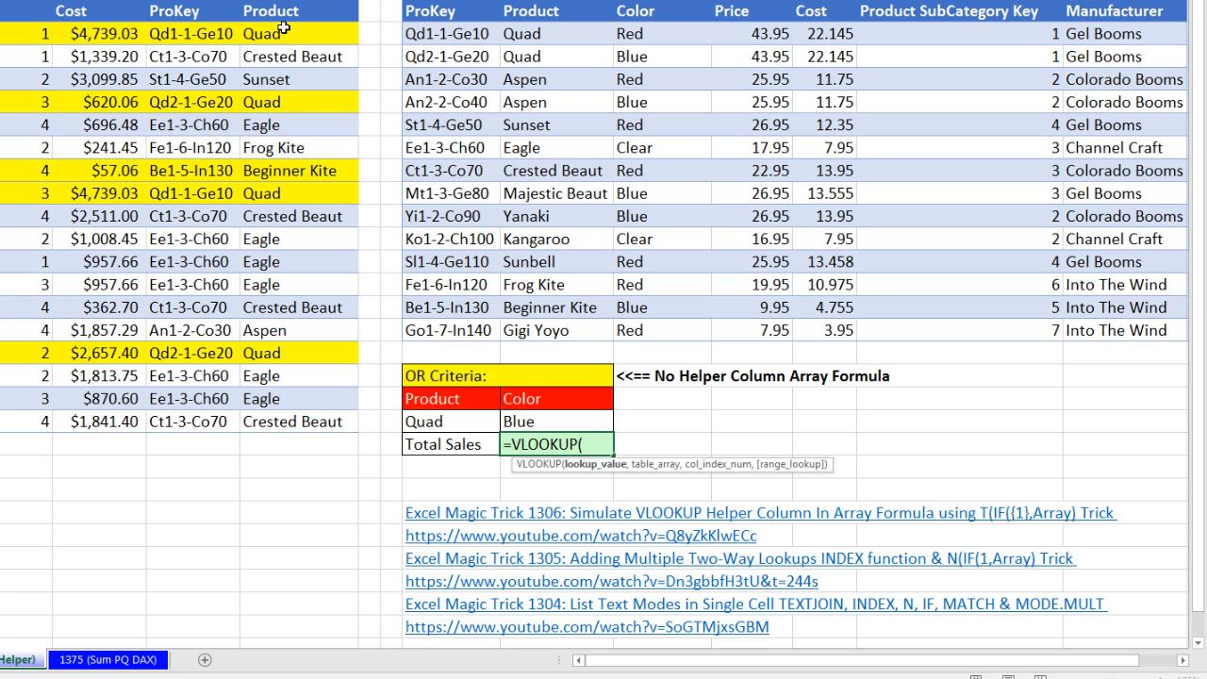
left_click_drag(206, 34, 226, 422)
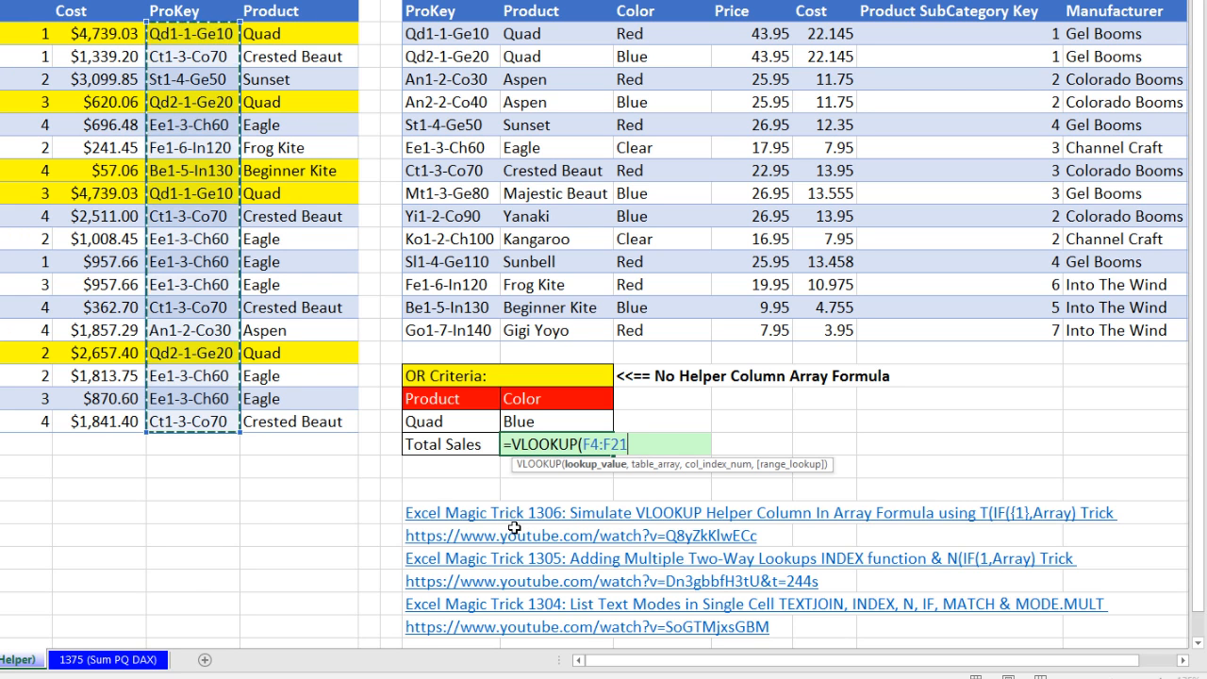
type(",")
left_click_drag(443, 34, 705, 335)
type(",")
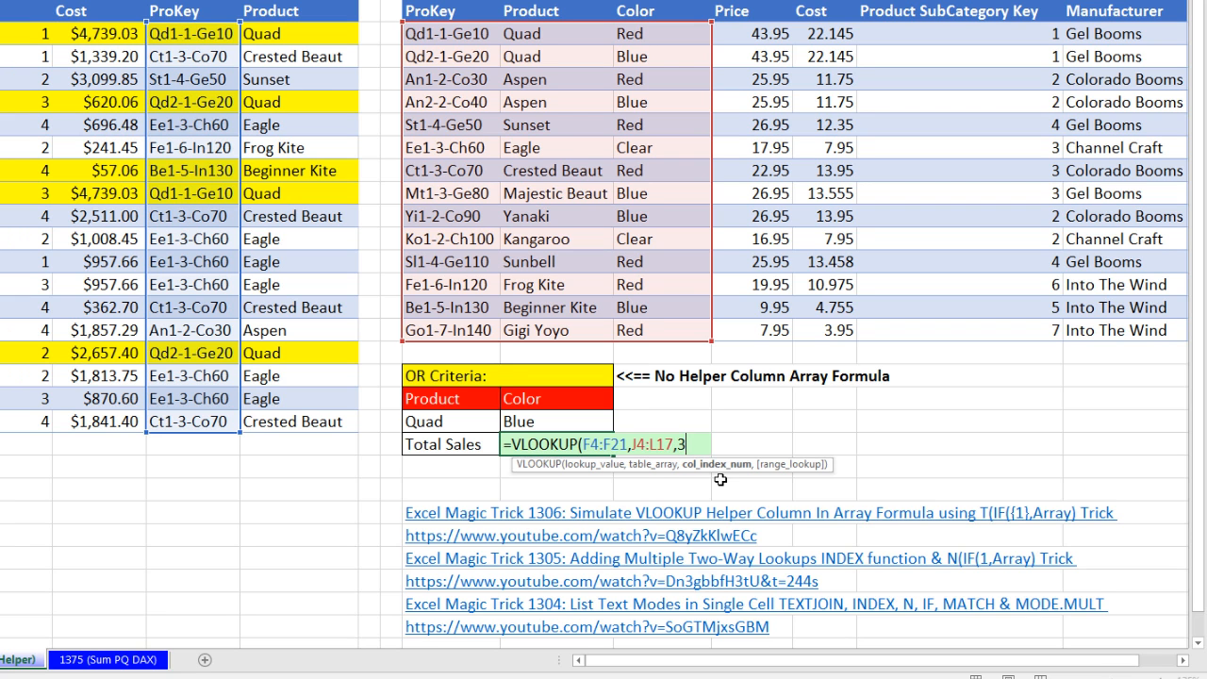
type("3,")
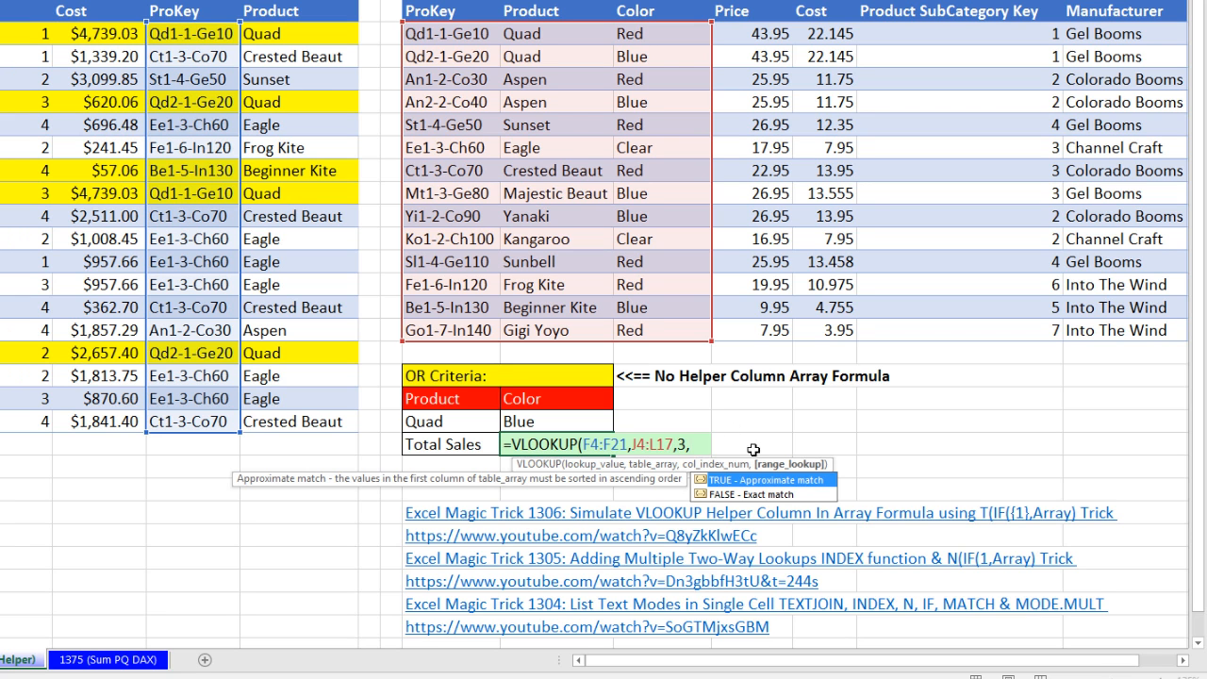
type("0)")
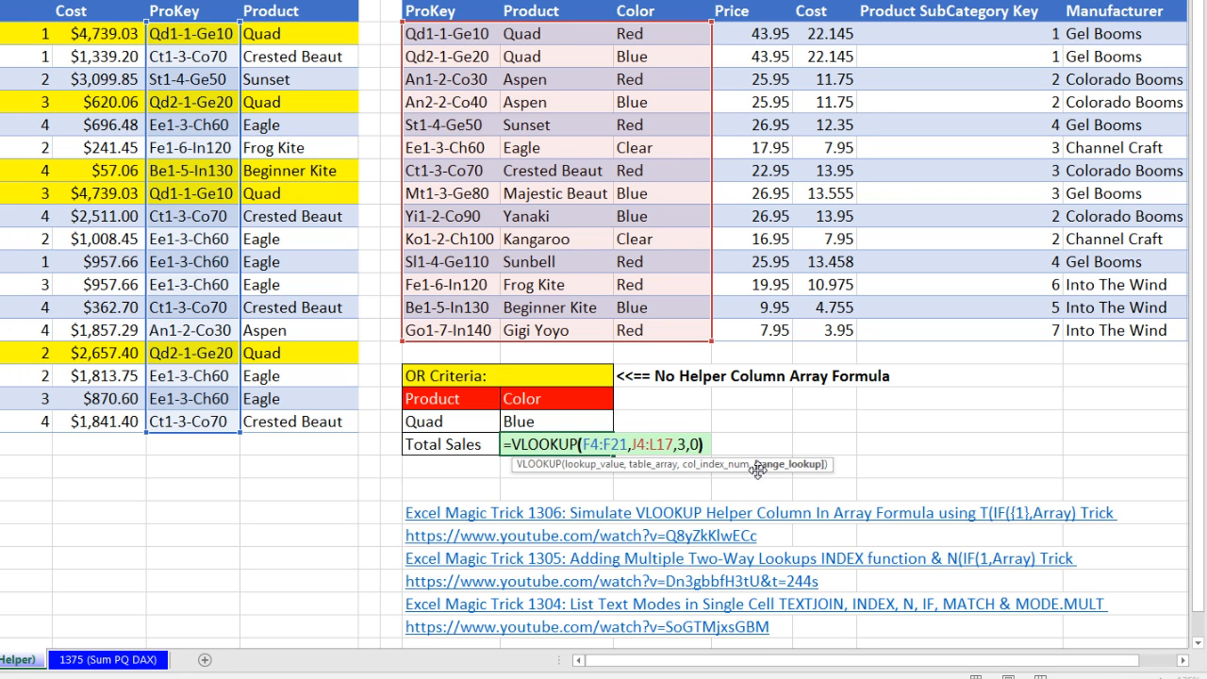
- Evaluate the VLOOKUP formula in place, restore its text, and highlight its lookup_value argument F4:F21
key("F9")
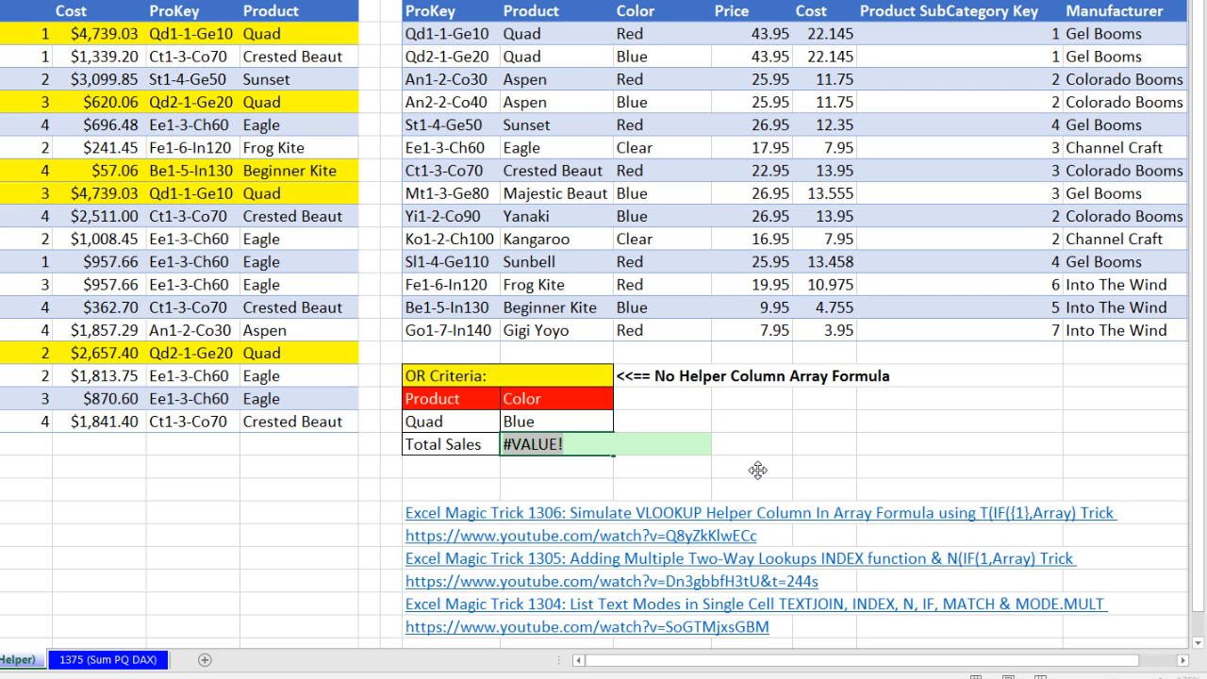
key("ctrl+z")
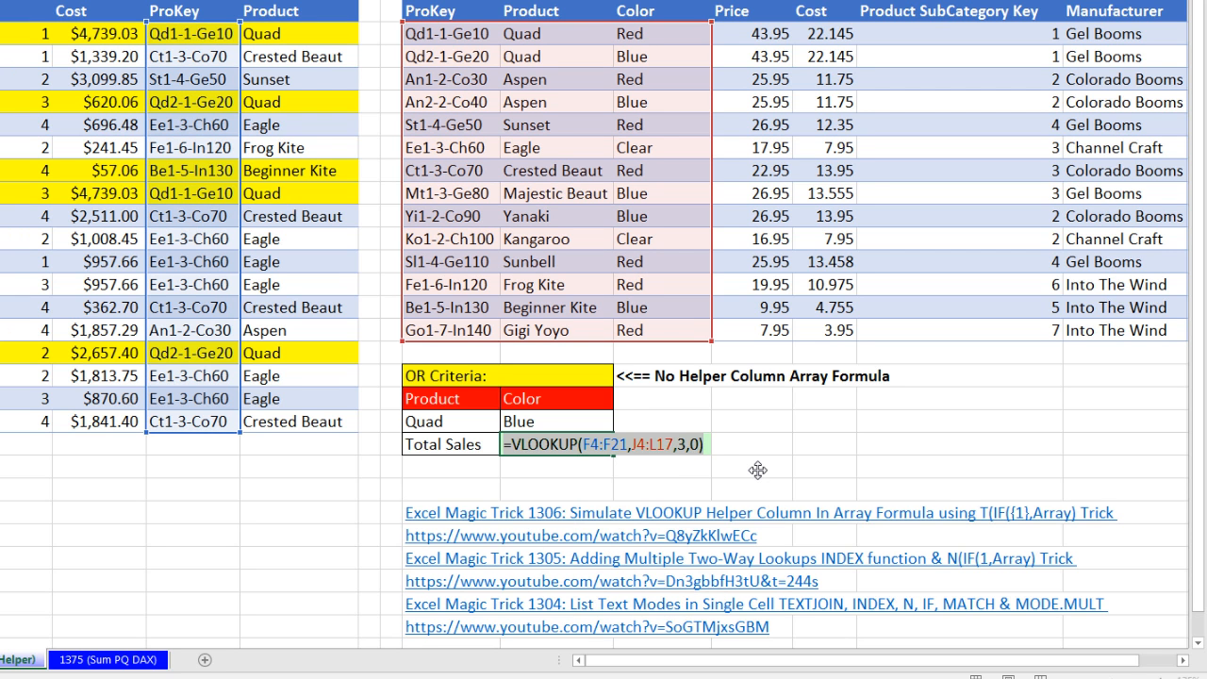
left_click(585, 444)
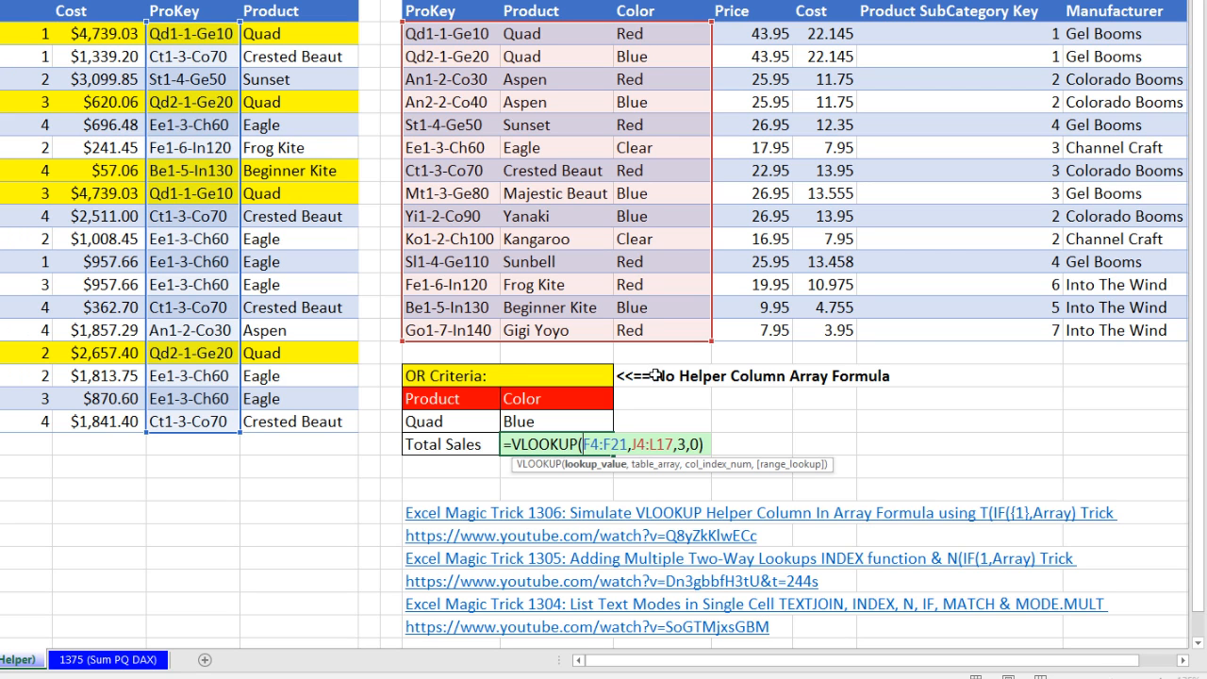
left_click(606, 463)
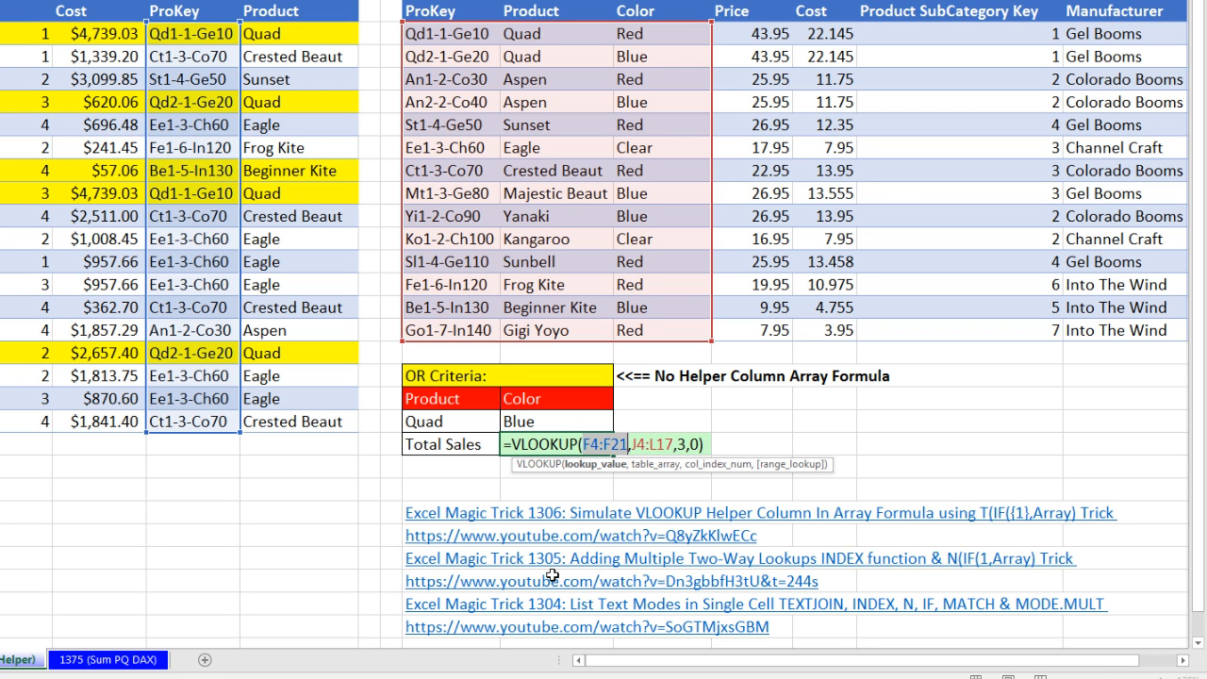
- Wrap the VLOOKUP lookup_value as T(IF({1},F4:F21)), checking the IF arguments and highlighting the completed lookup_value
left_click(585, 441)
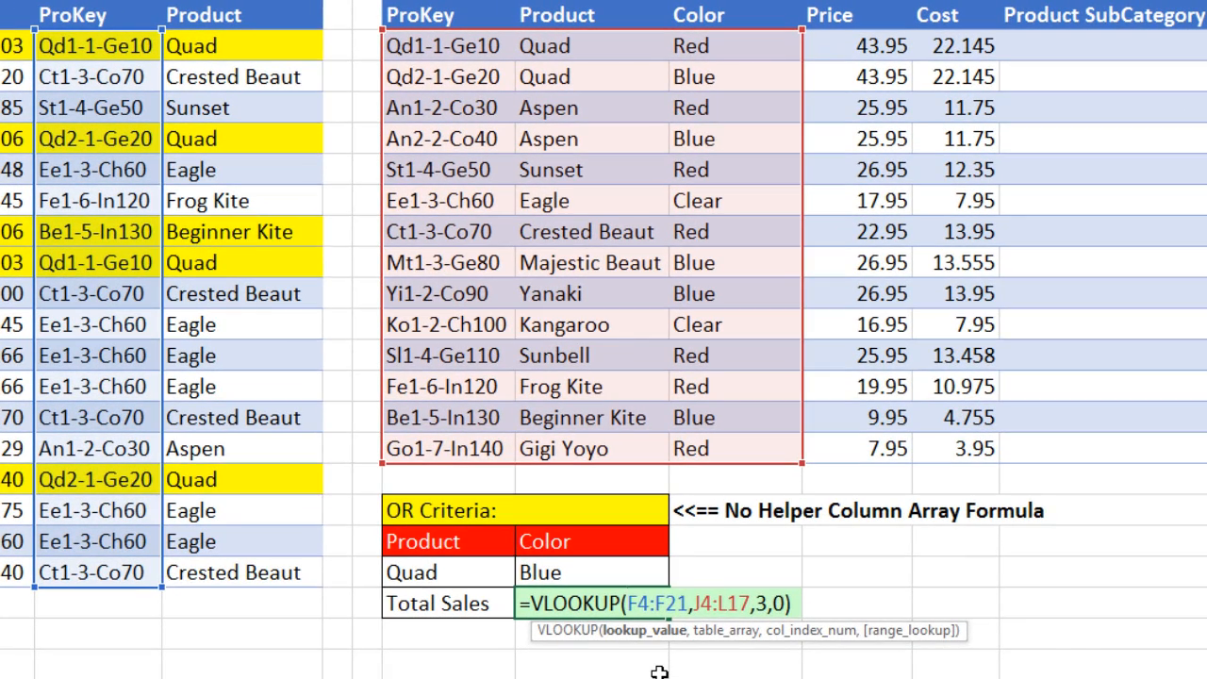
type("T(")
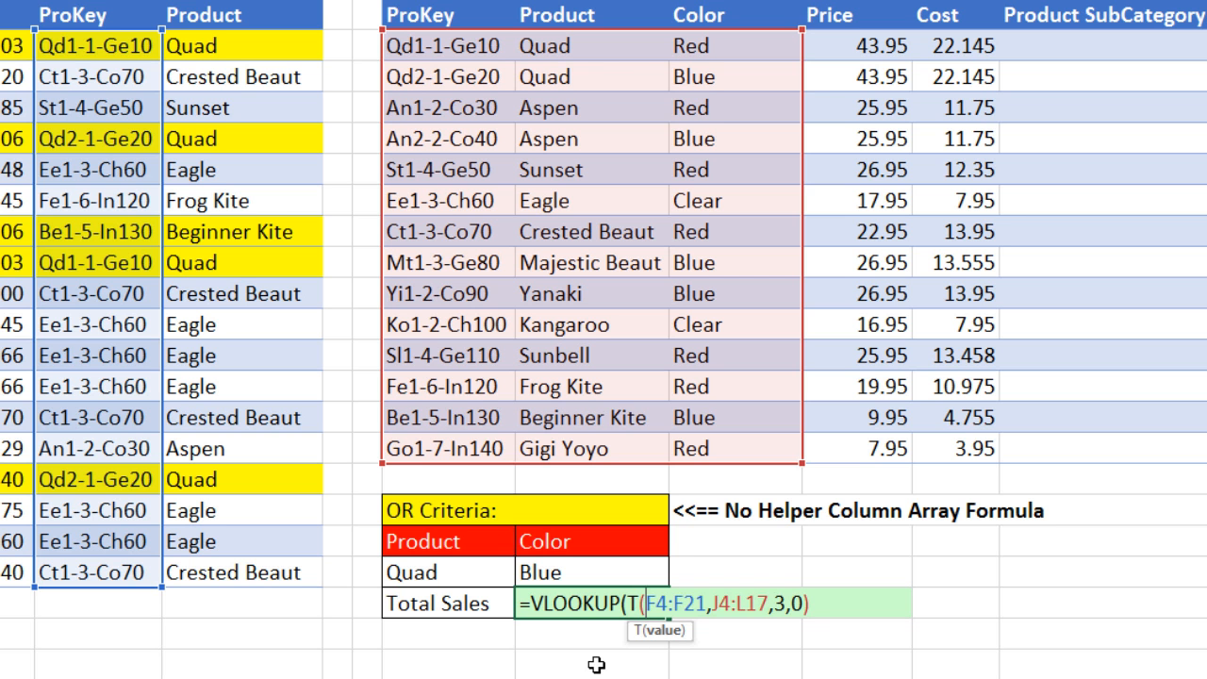
type("IF(")
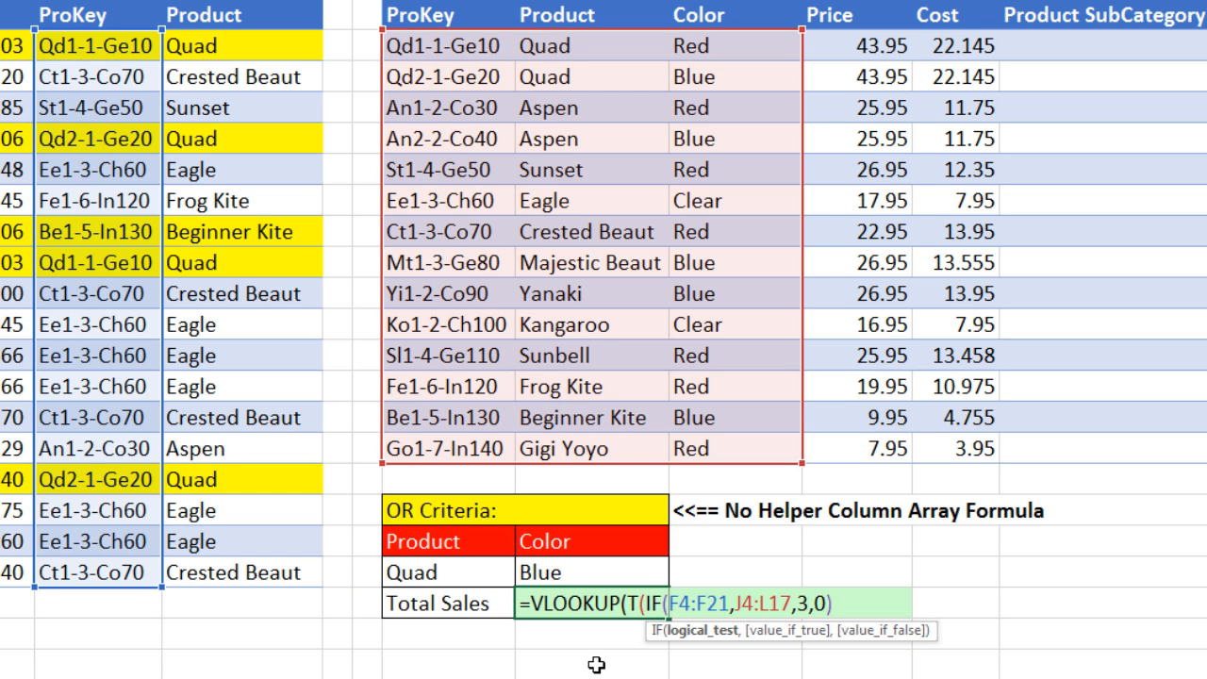
type("{")
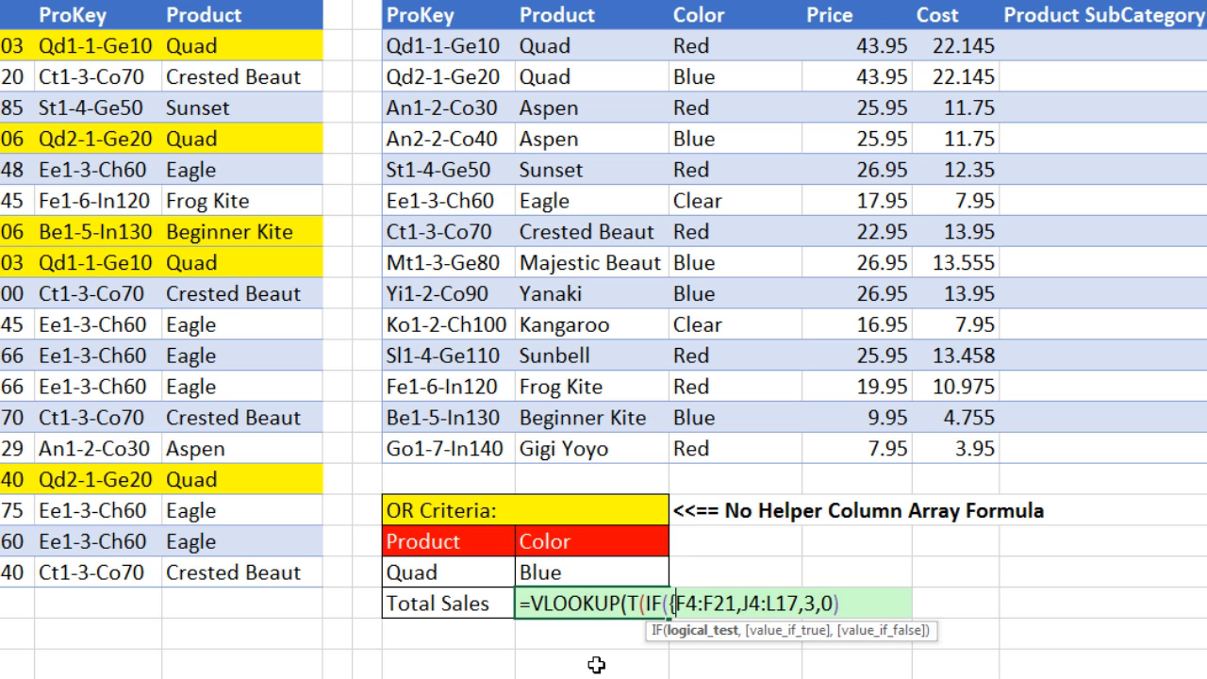
type("1}")
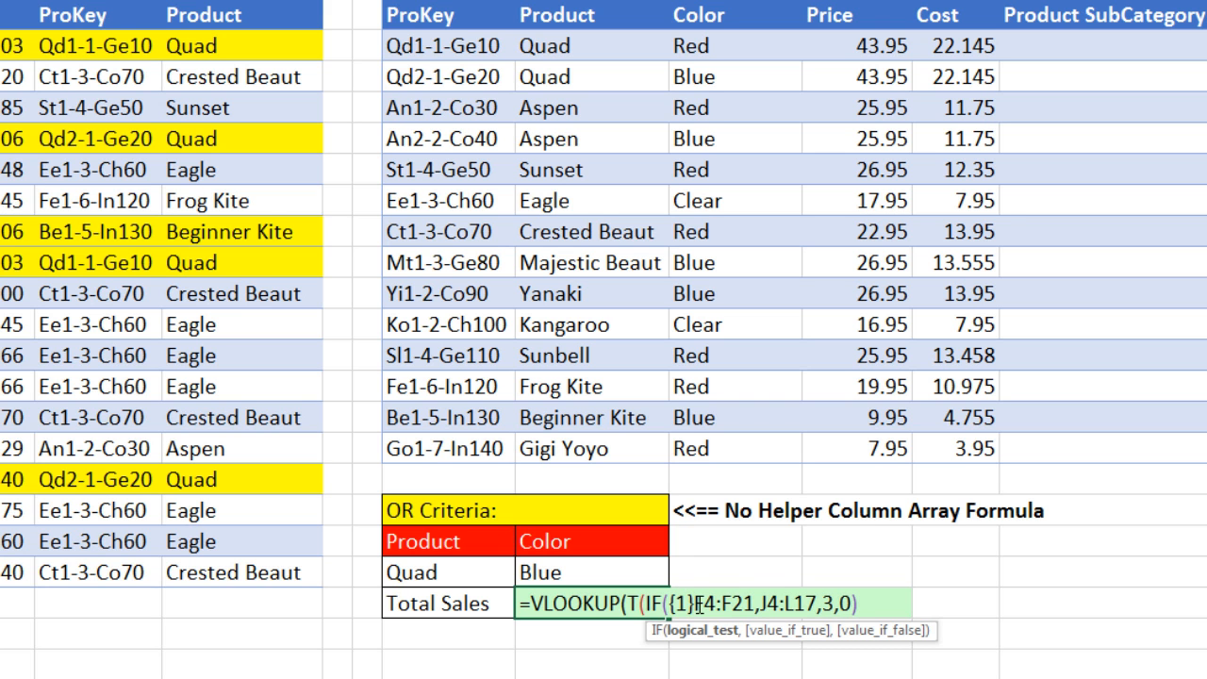
type(",")
left_click(696, 632)
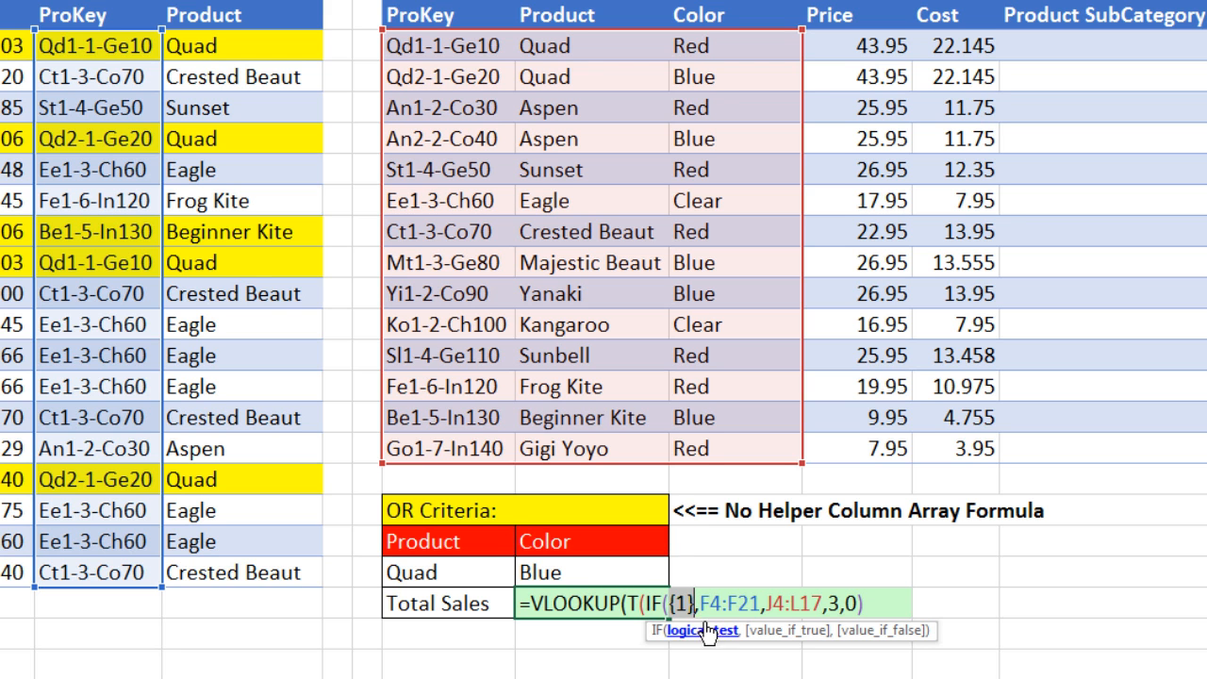
left_click(706, 606)
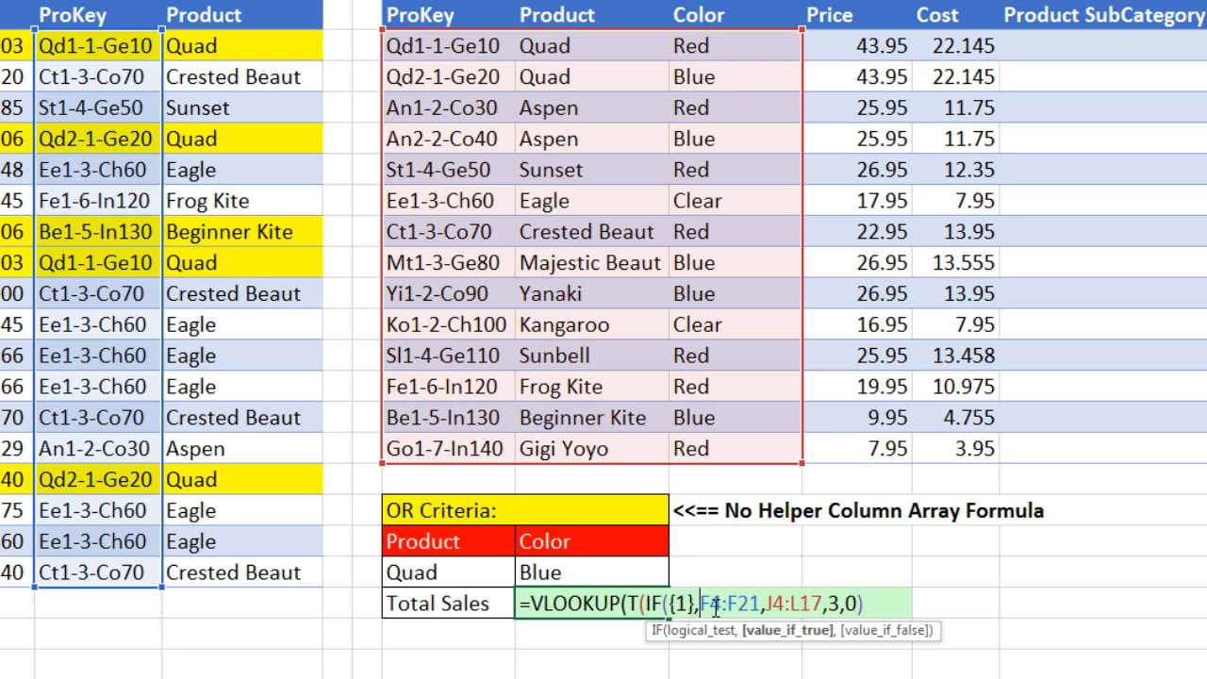
left_click(772, 641)
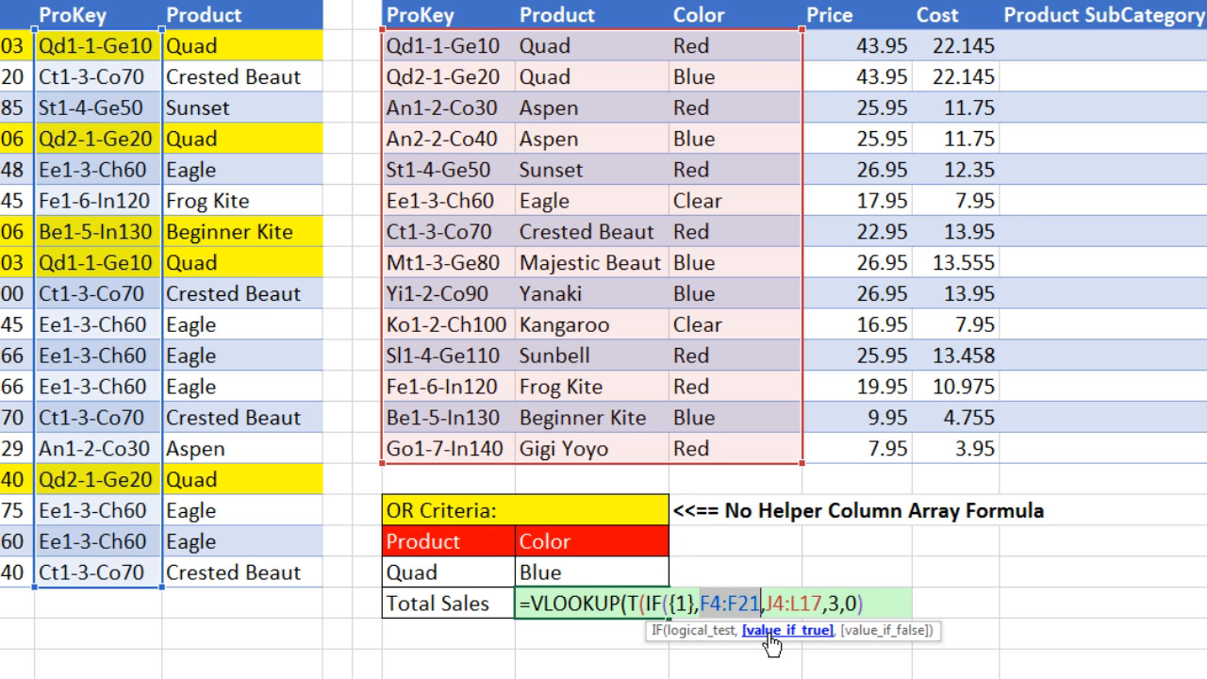
left_click(760, 606)
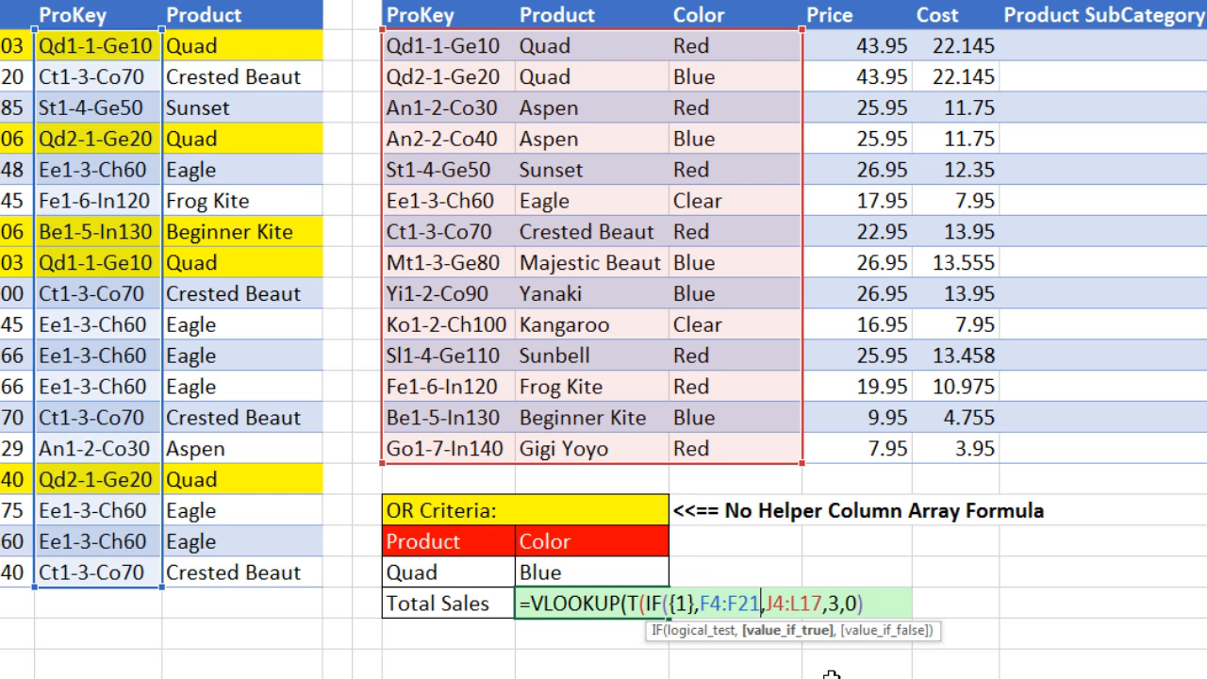
type("))")
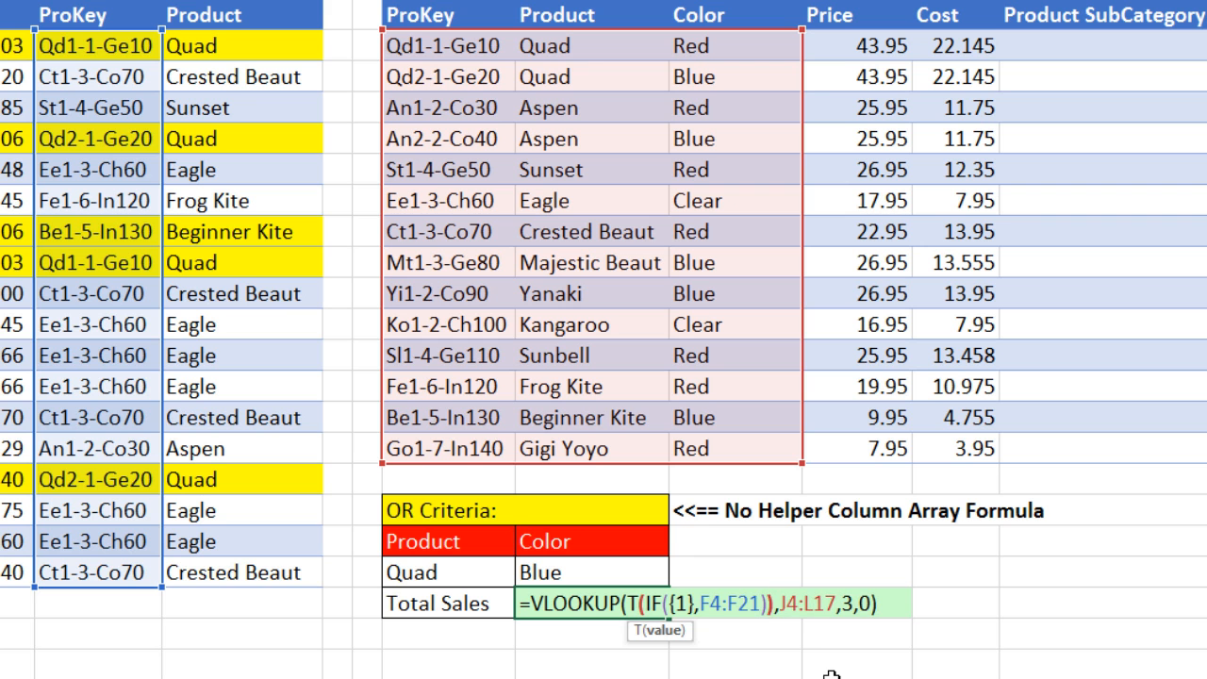
left_click(637, 631)
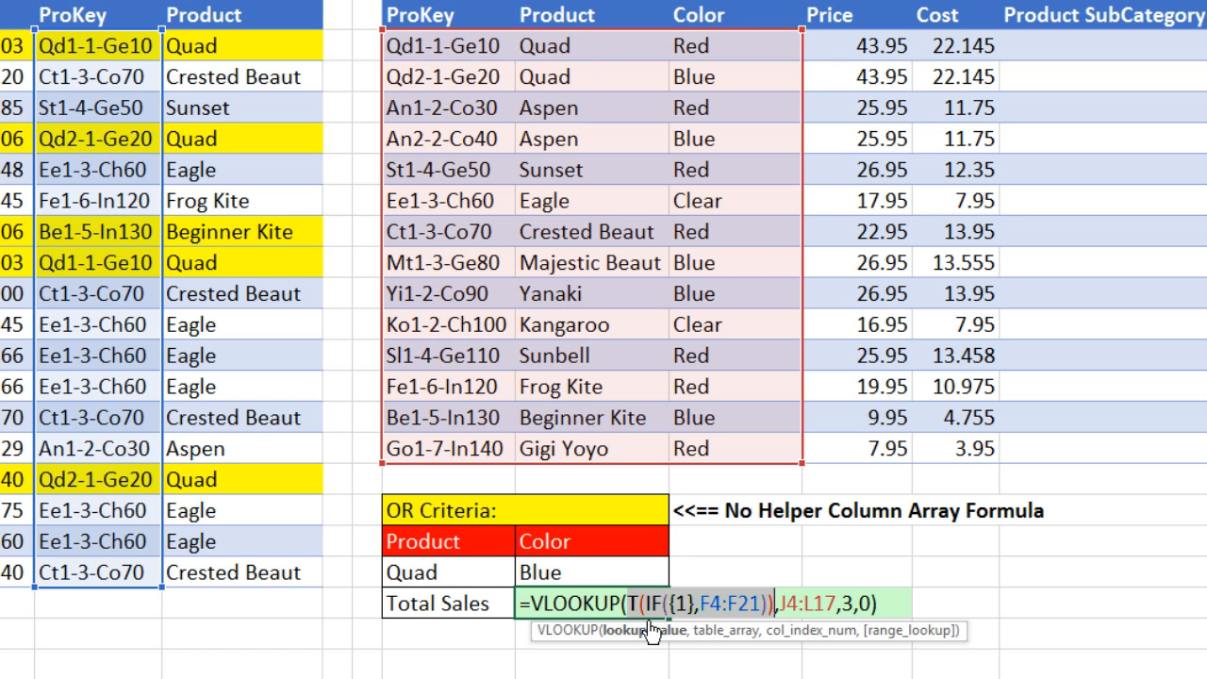
- Evaluate the whole VLOOKUP formula with its T(IF({1},F4:F21)) lookup value in place, and restore its text
left_click(883, 603)
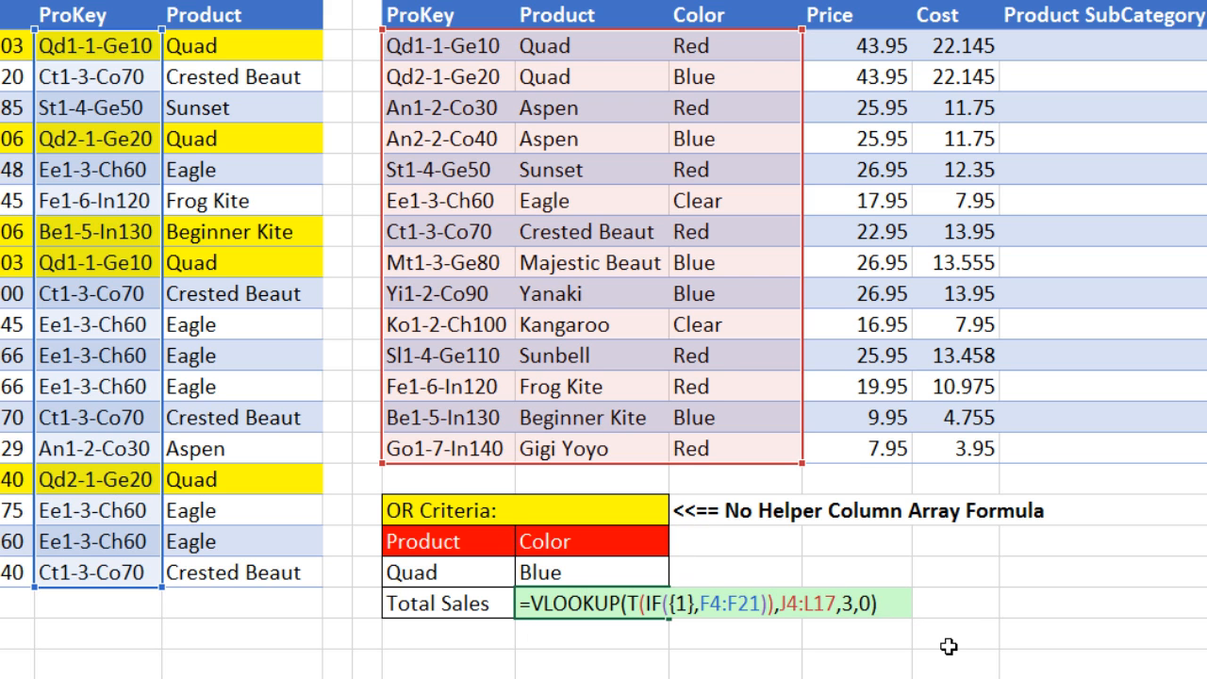
key("F9")
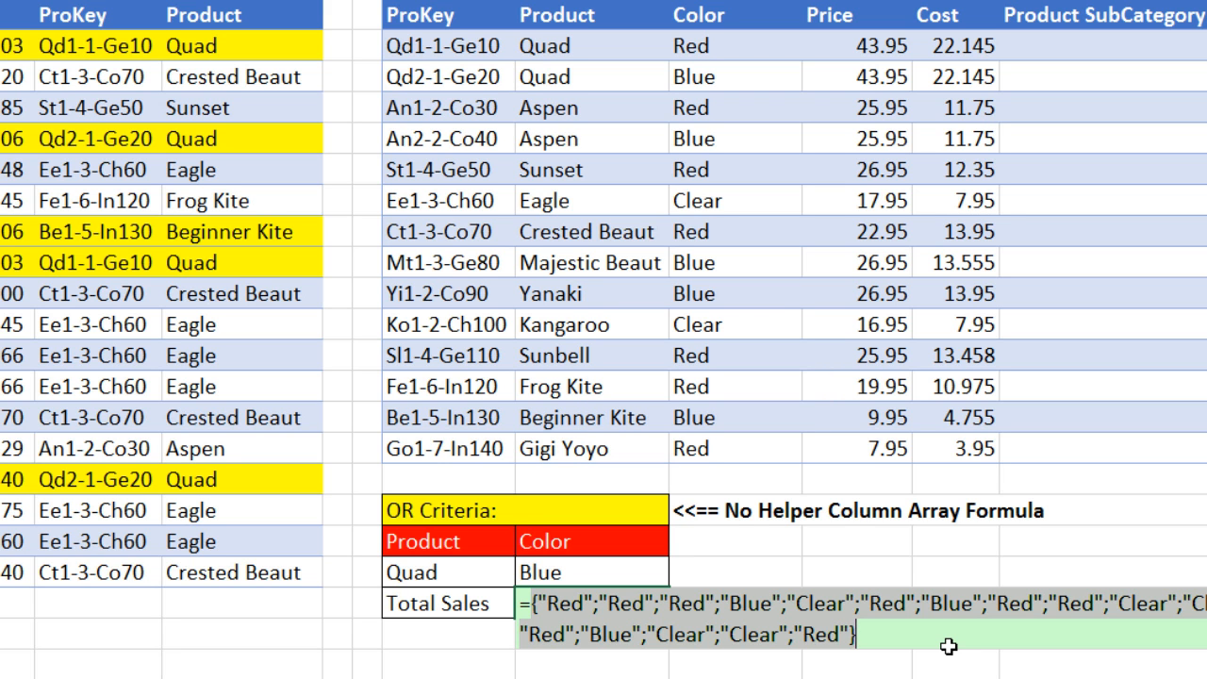
key("ctrl+z")
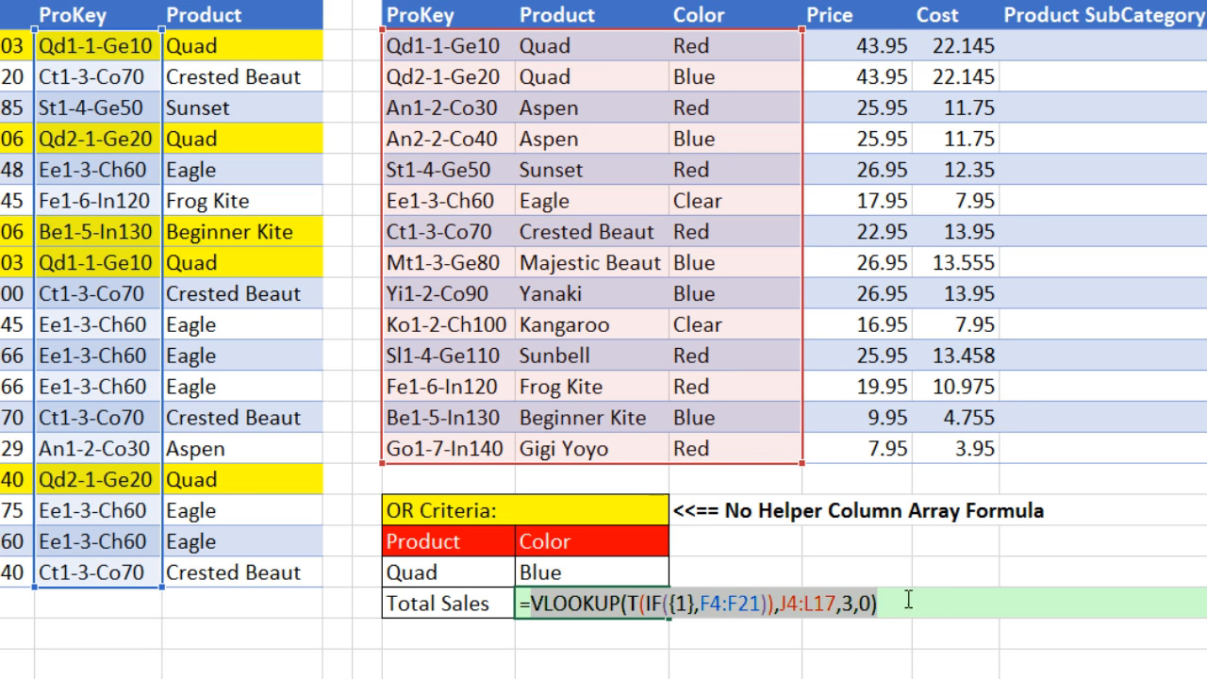
- Compare the VLOOKUP result with the color criterion by appending =K21, evaluating the test and restoring the formula text
left_click(906, 604)
type("=")
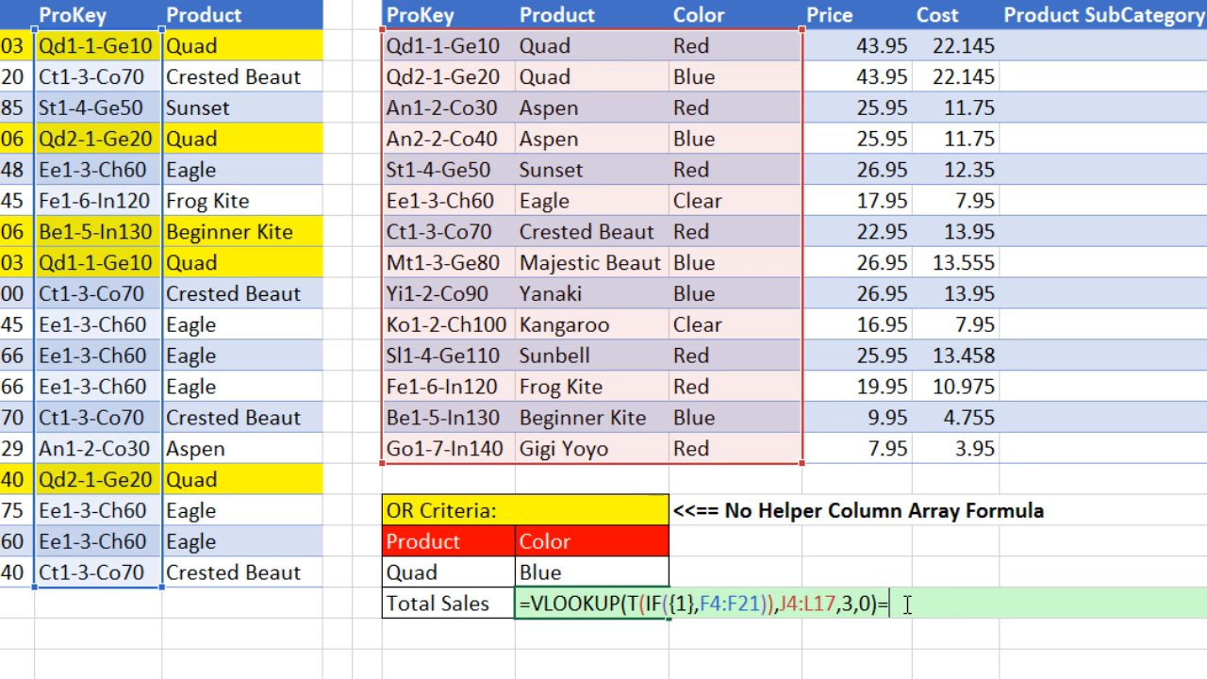
left_click(601, 576)
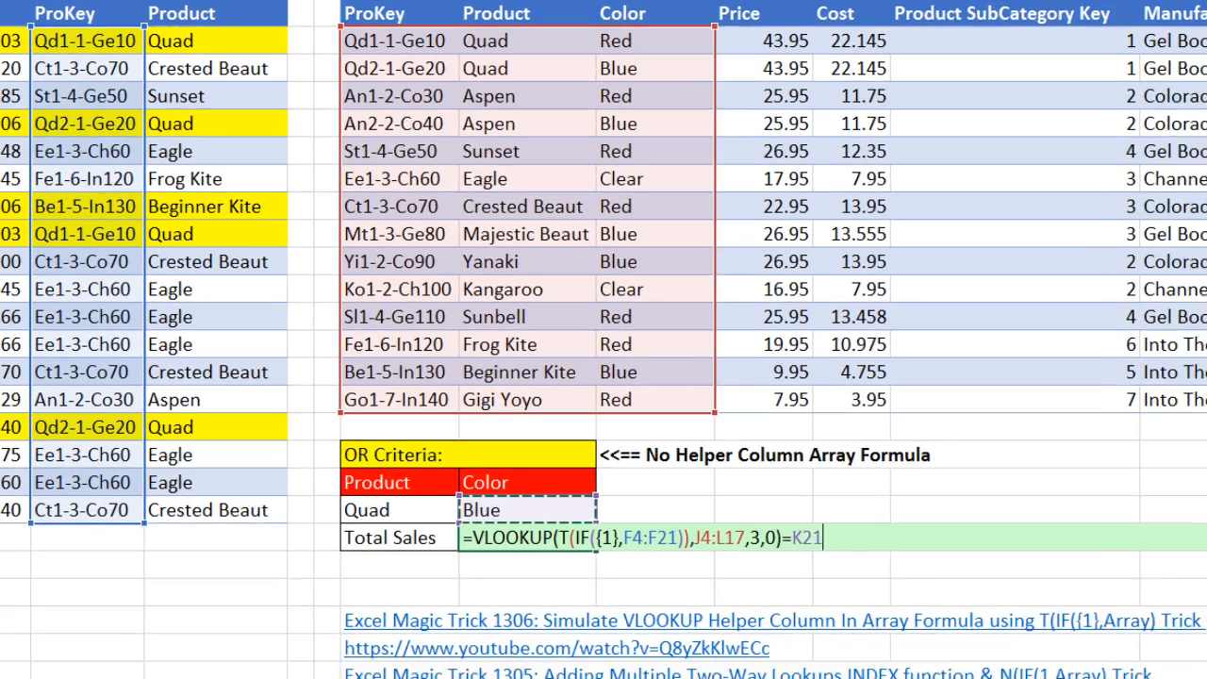
key("F9")
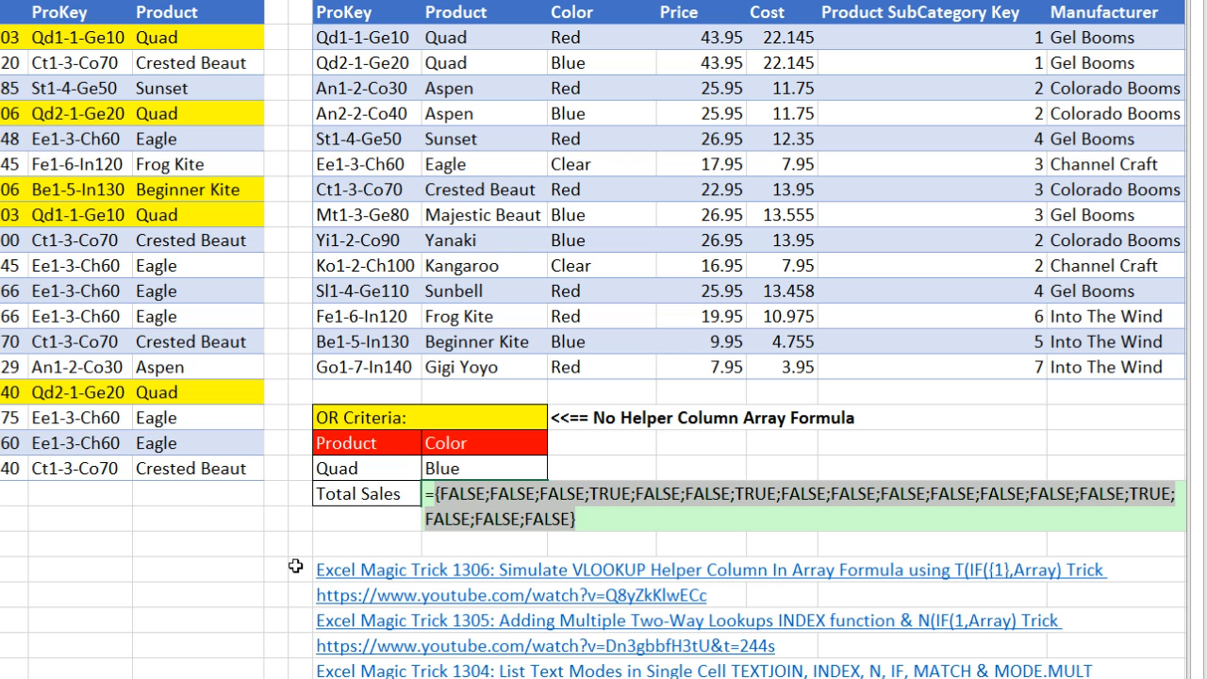
key("ctrl+z")
- Enclose the color test in parentheses and add the product test +(G4:G21=J21) to the formula
left_click(437, 494)
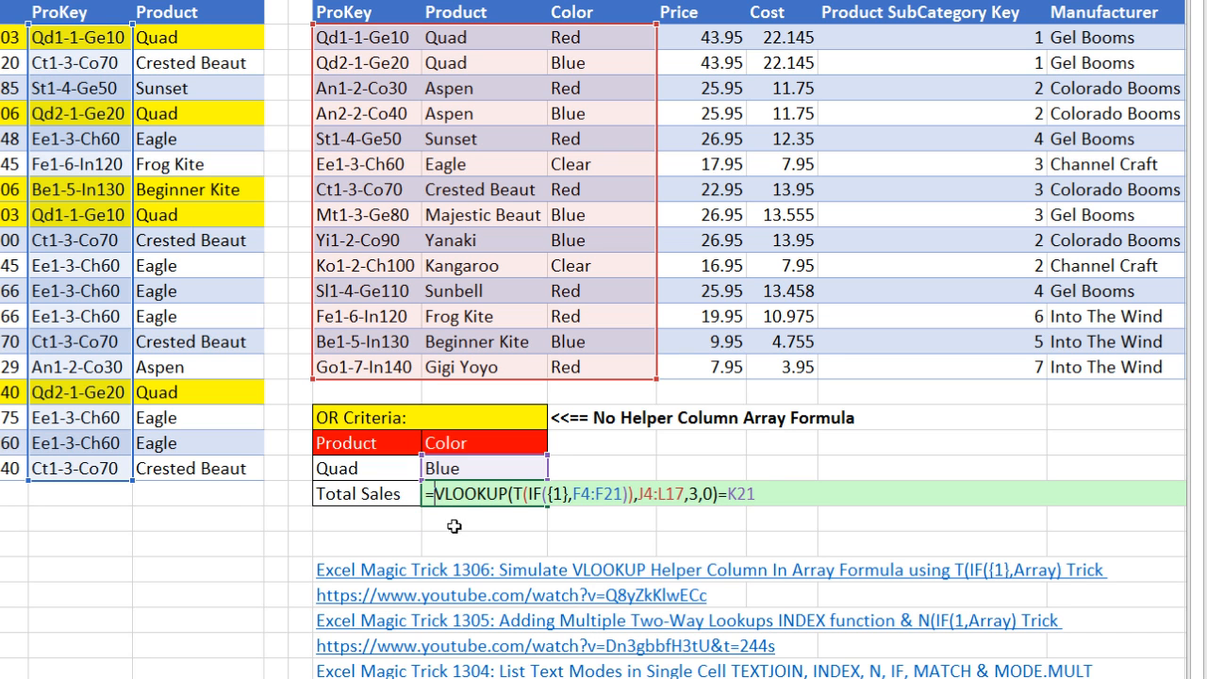
type("(")
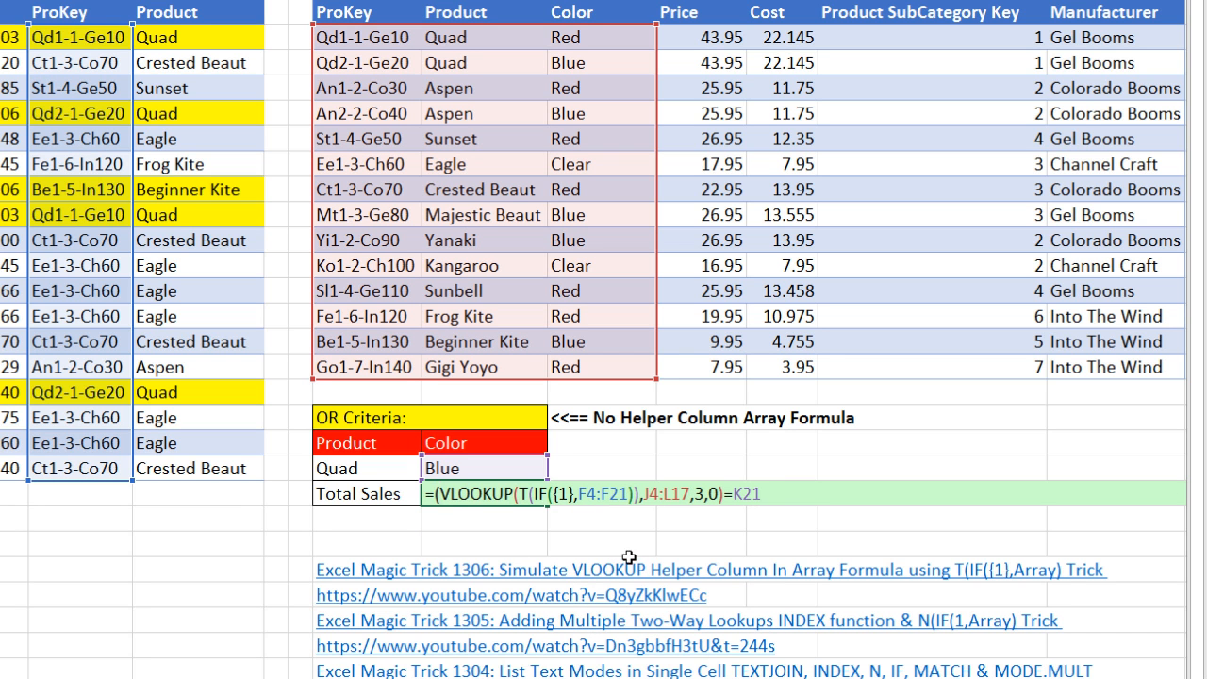
left_click(775, 497)
type(")+(")
left_click_drag(153, 40, 195, 471)
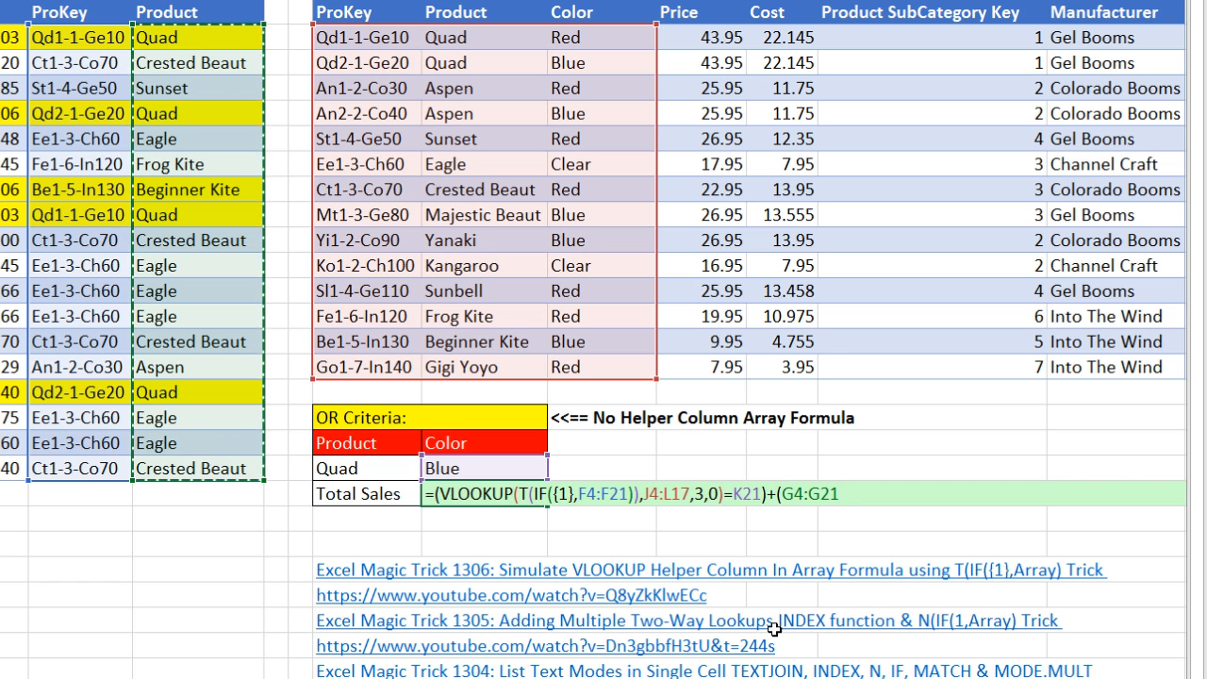
type("=")
left_click(368, 469)
type(")")
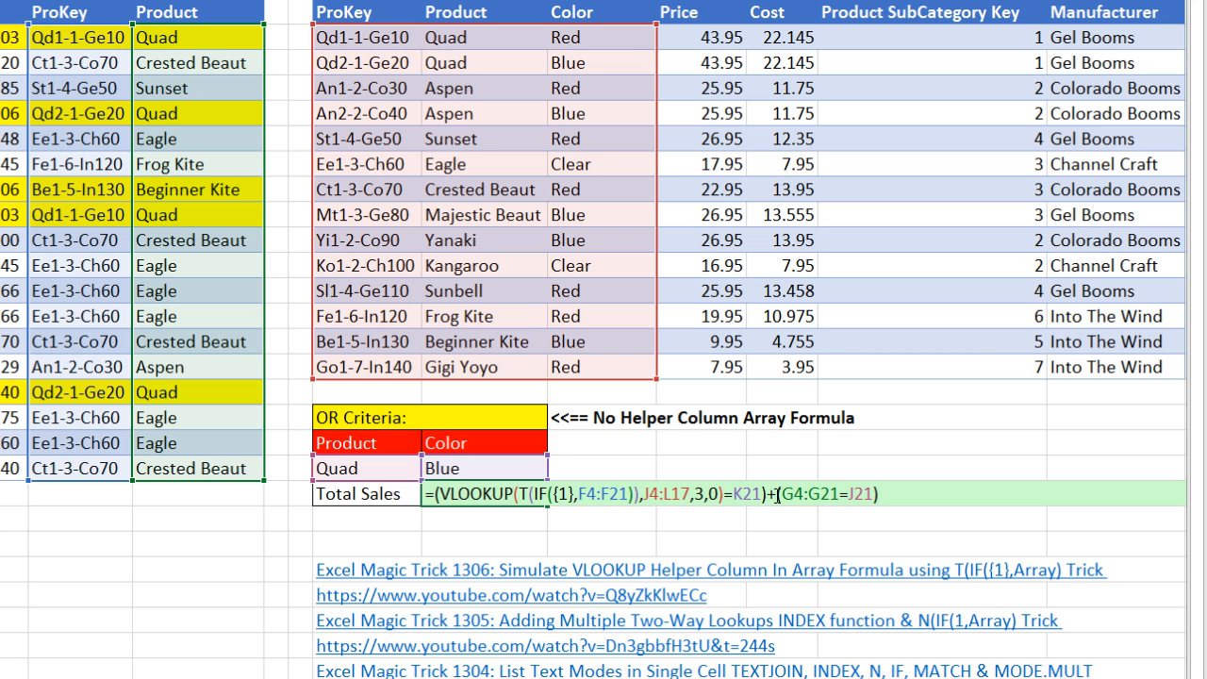
- Evaluate the product test (G4:G21=J21) alone and the sum of both tests as a whole, restoring the formula text each time
left_click_drag(776, 494, 932, 524)
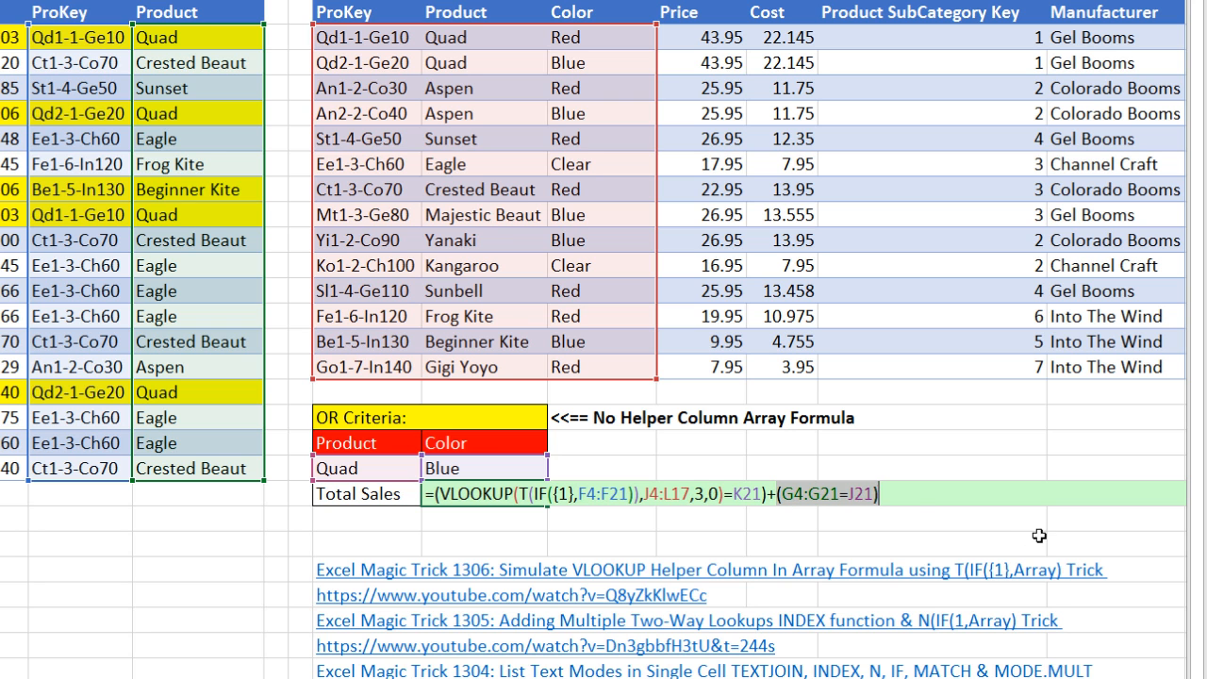
key("F9")
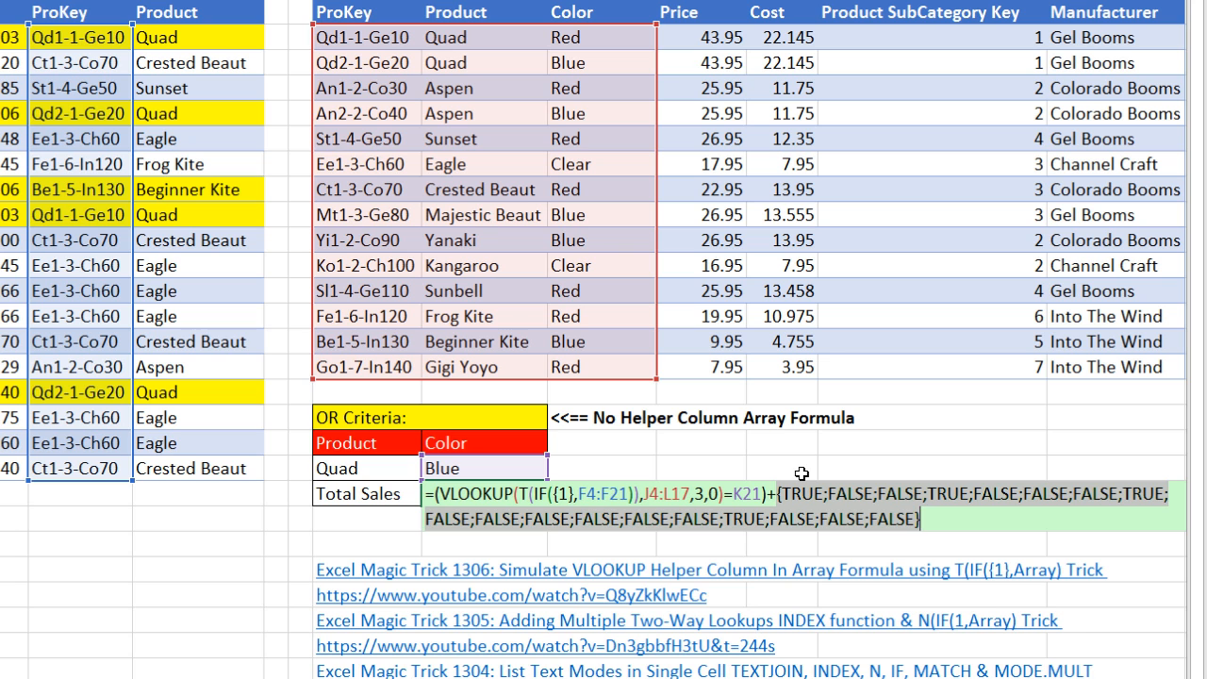
key("ctrl+z")
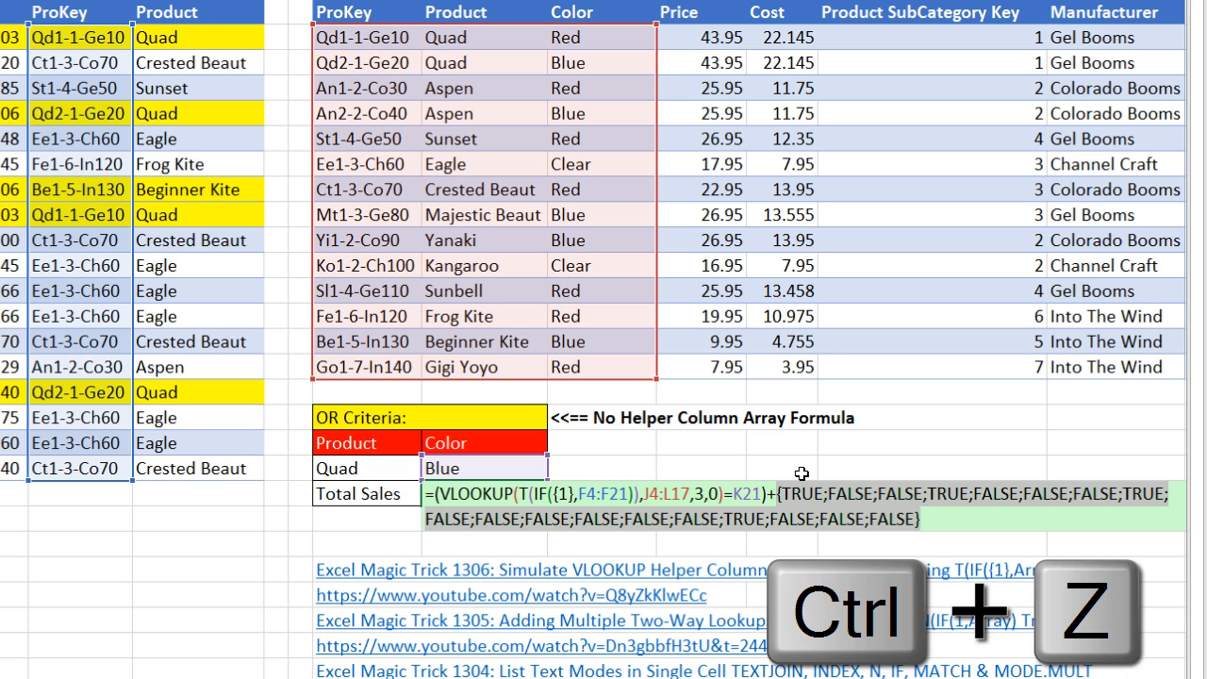
left_click(899, 498)
left_click_drag(304, 481, 305, 474)
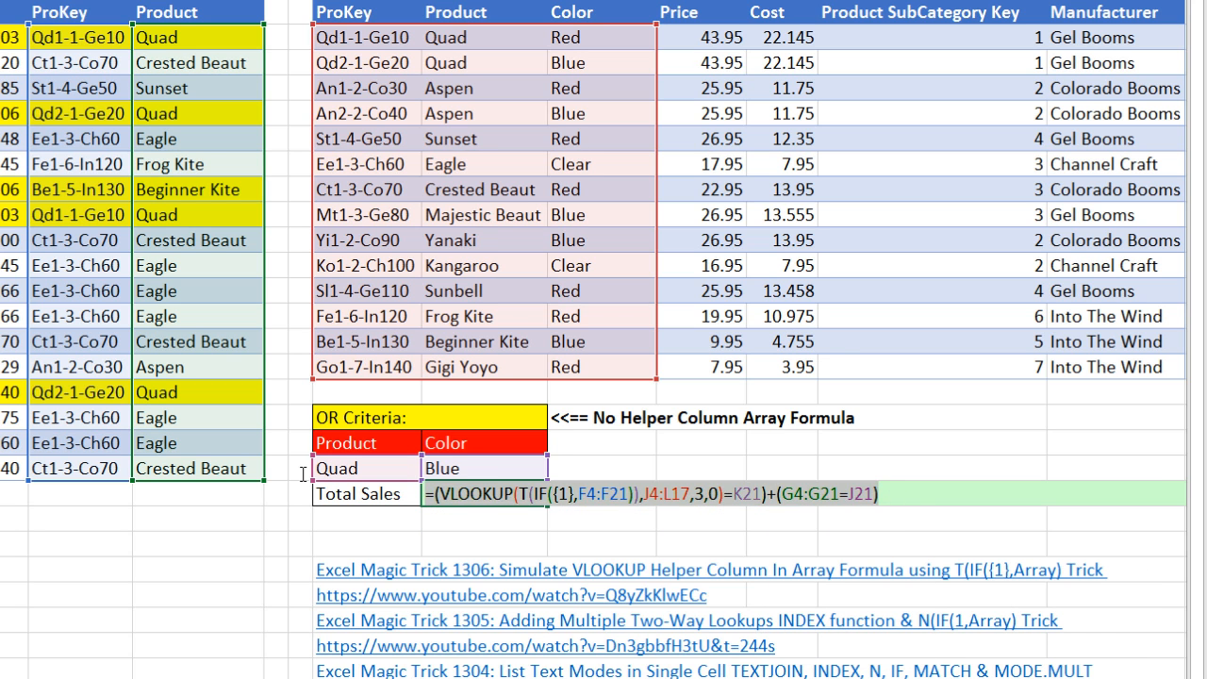
key("F9")
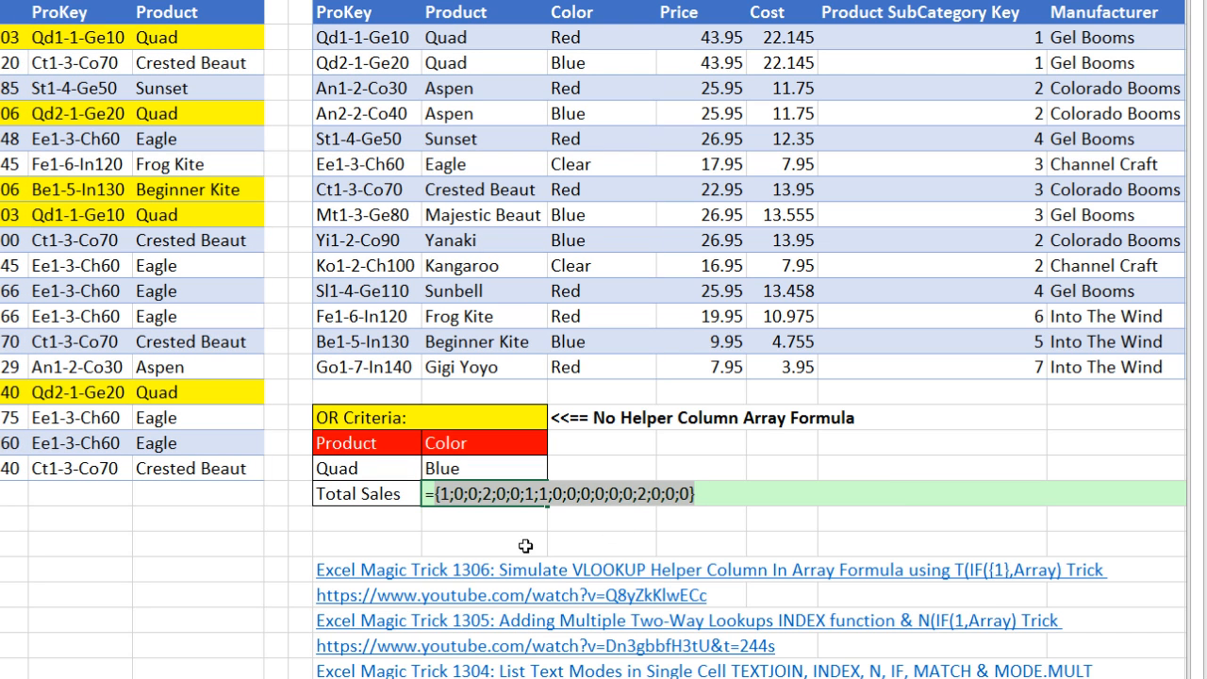
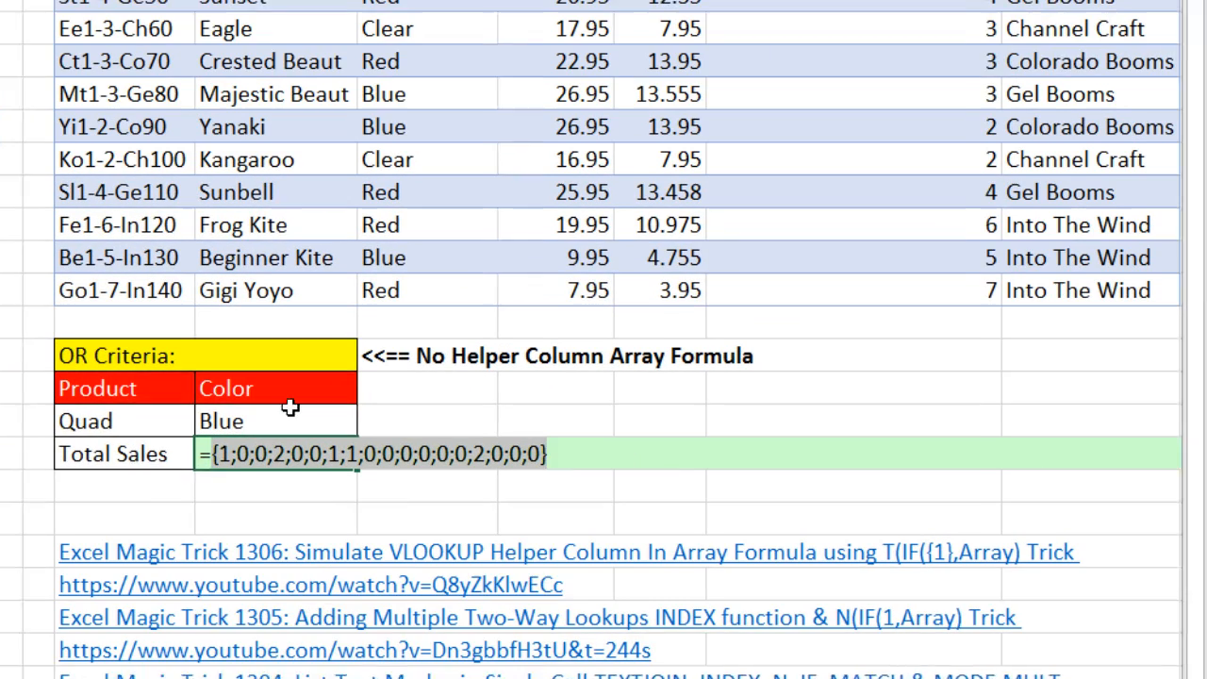
key("ctrl+z")
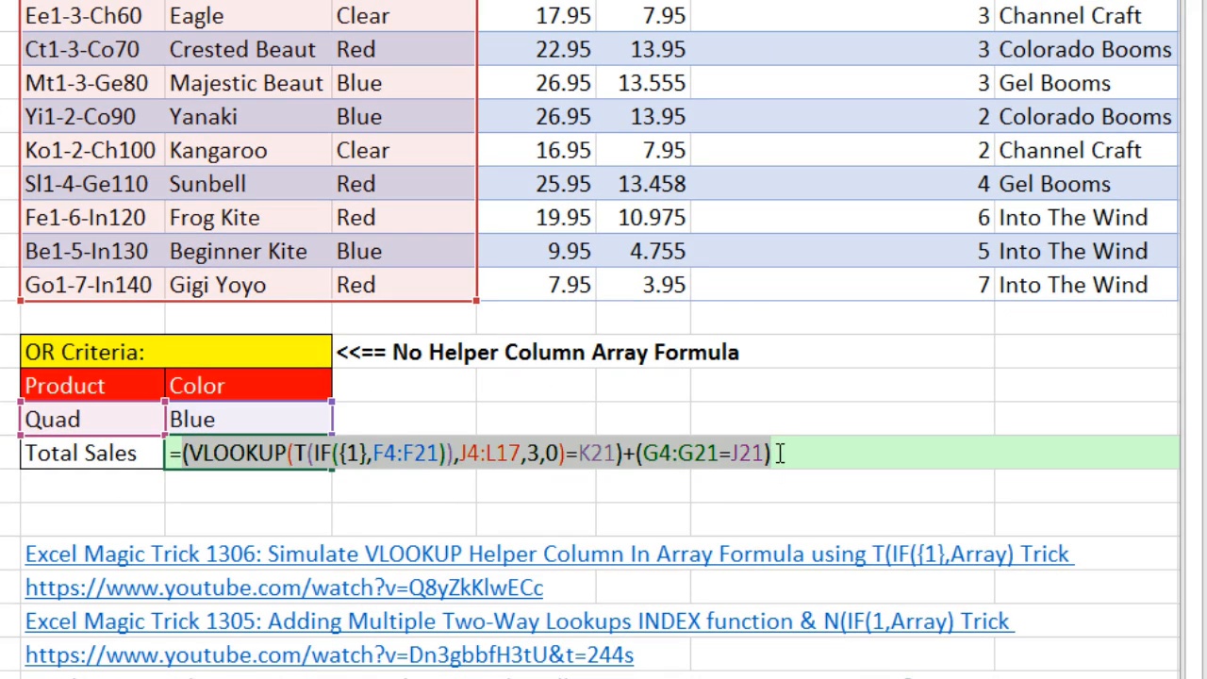
- Append >0 to the summed tests, highlight the plus operator, evaluate the OR test and restore the formula
left_click(779, 455)
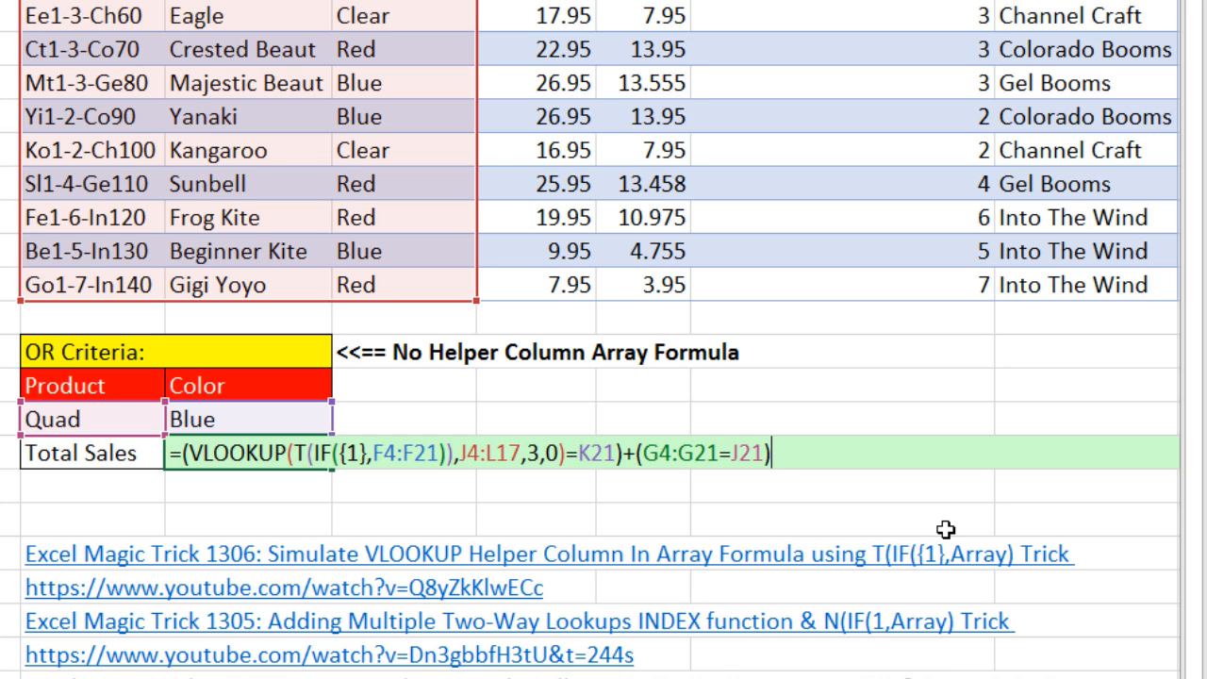
type(">0")
left_click_drag(626, 459, 635, 461)
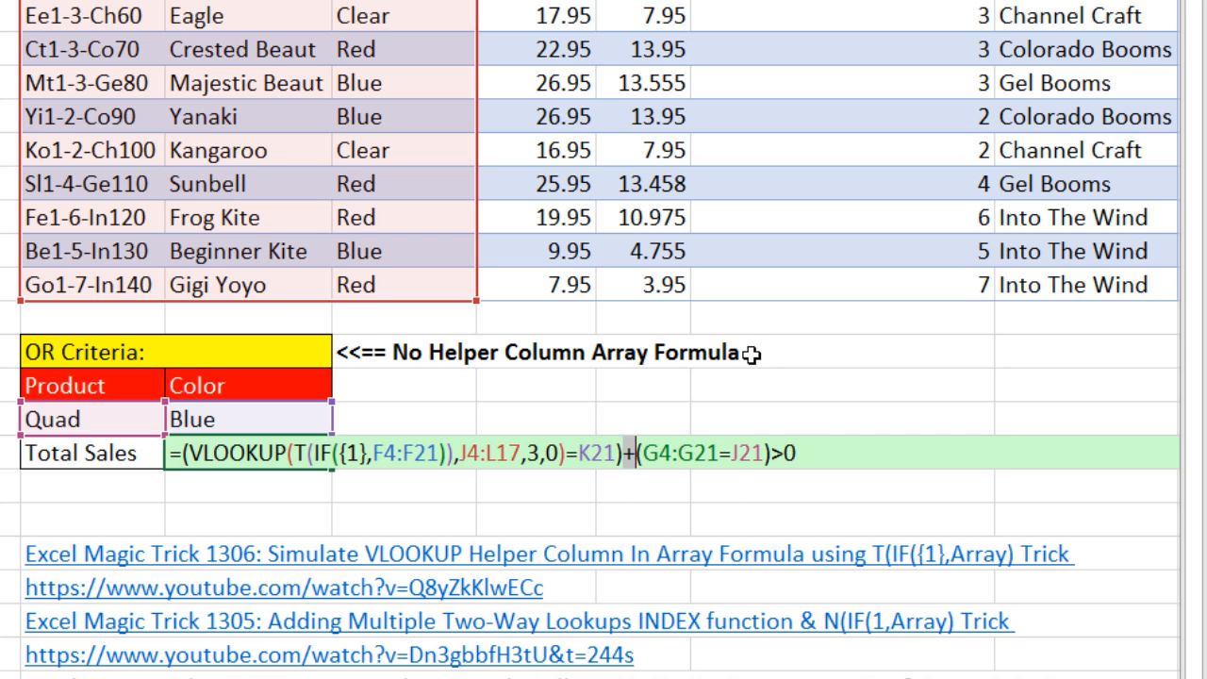
left_click(799, 453)
key("F9")
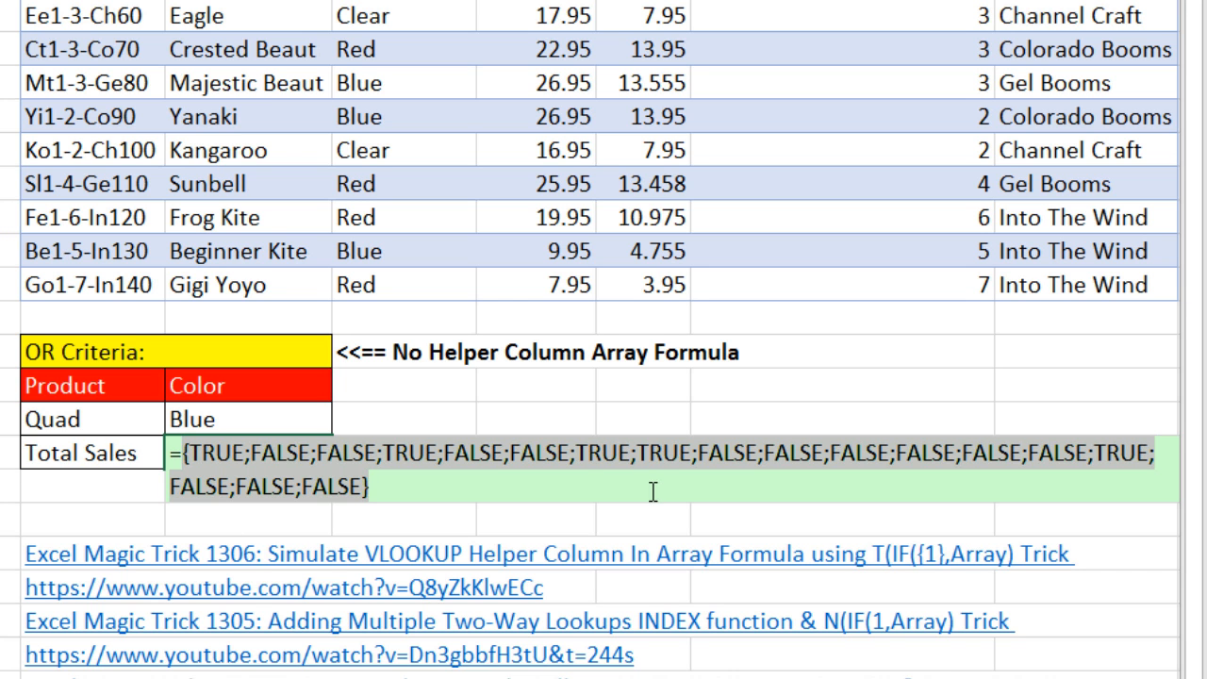
key("ctrl+z")
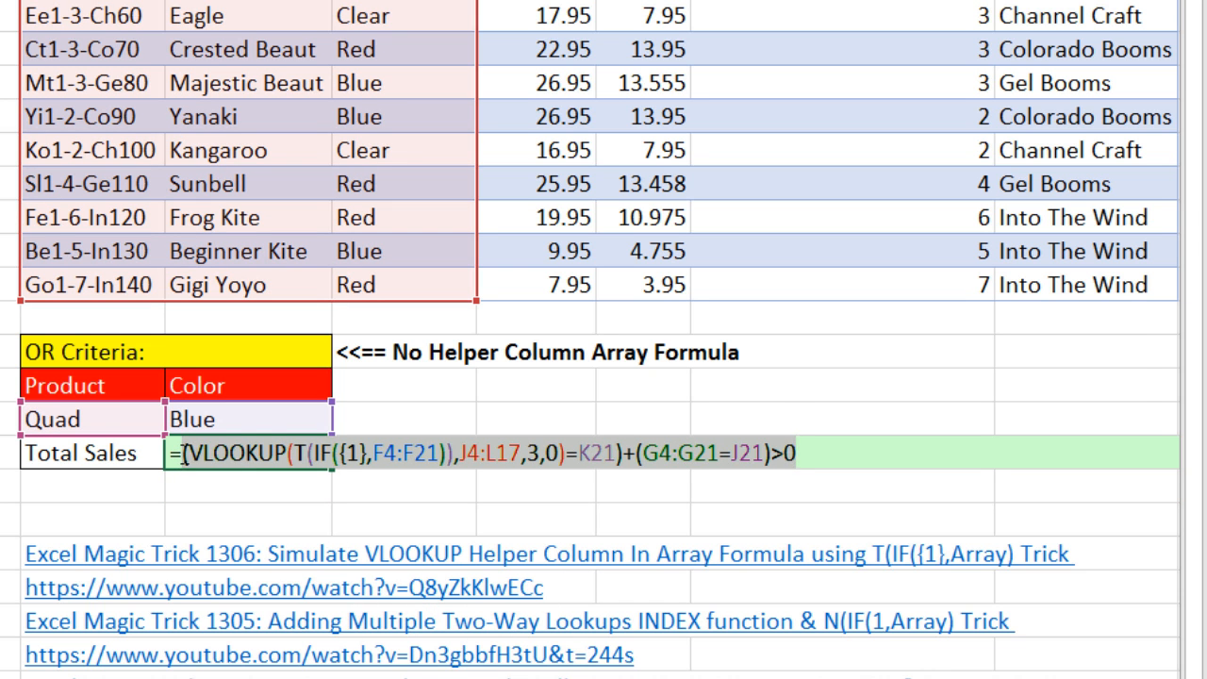
- Enclose the entire OR test in parentheses with a double negative (--) in front, evaluate it and restore the formula
key("Left")
type("(")
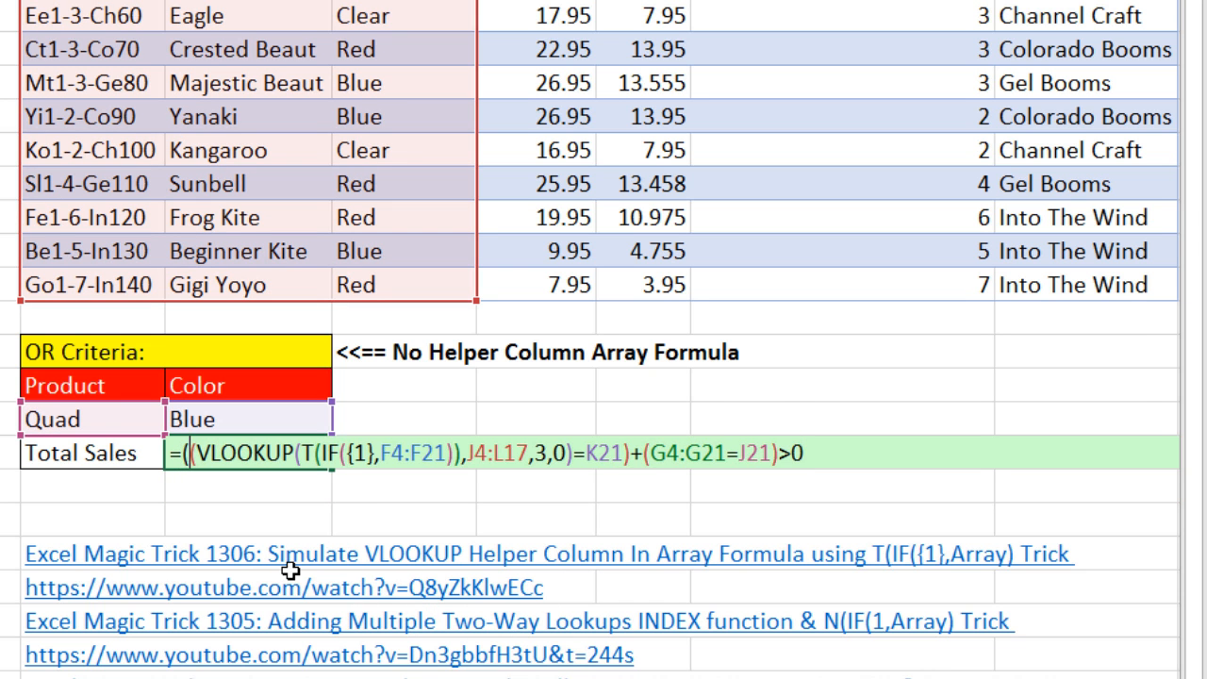
left_click(847, 462)
type(")")
key("Home")
key("Right")
type("--")
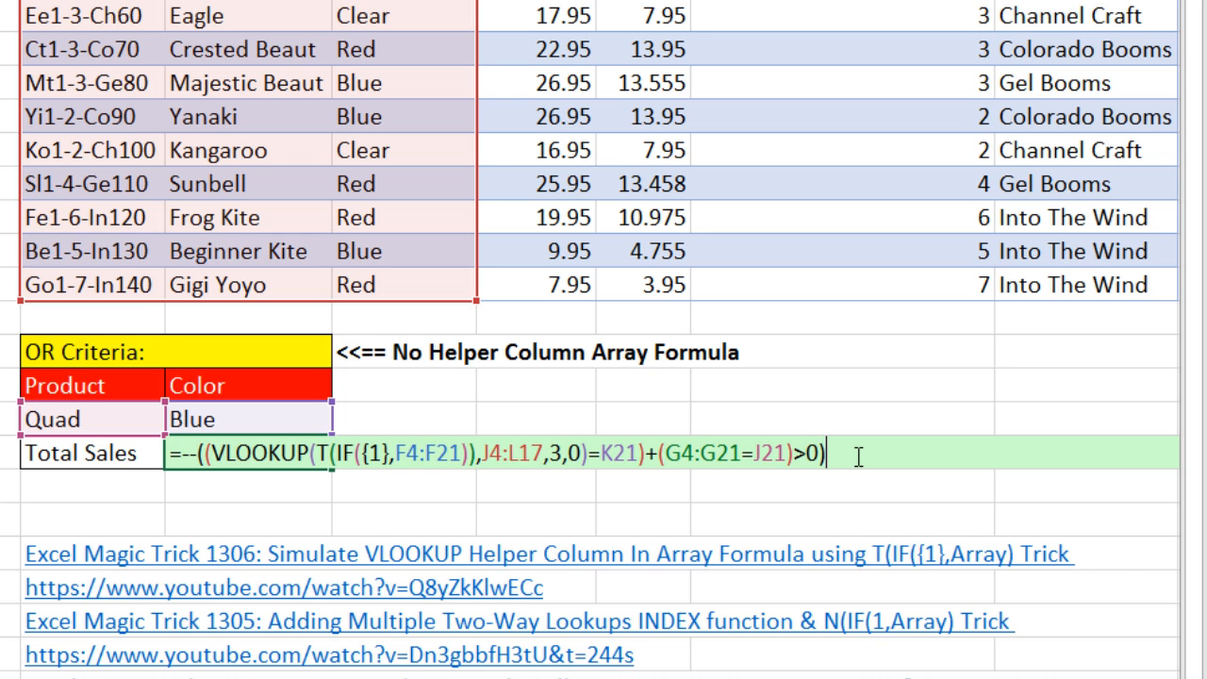
key("F9")
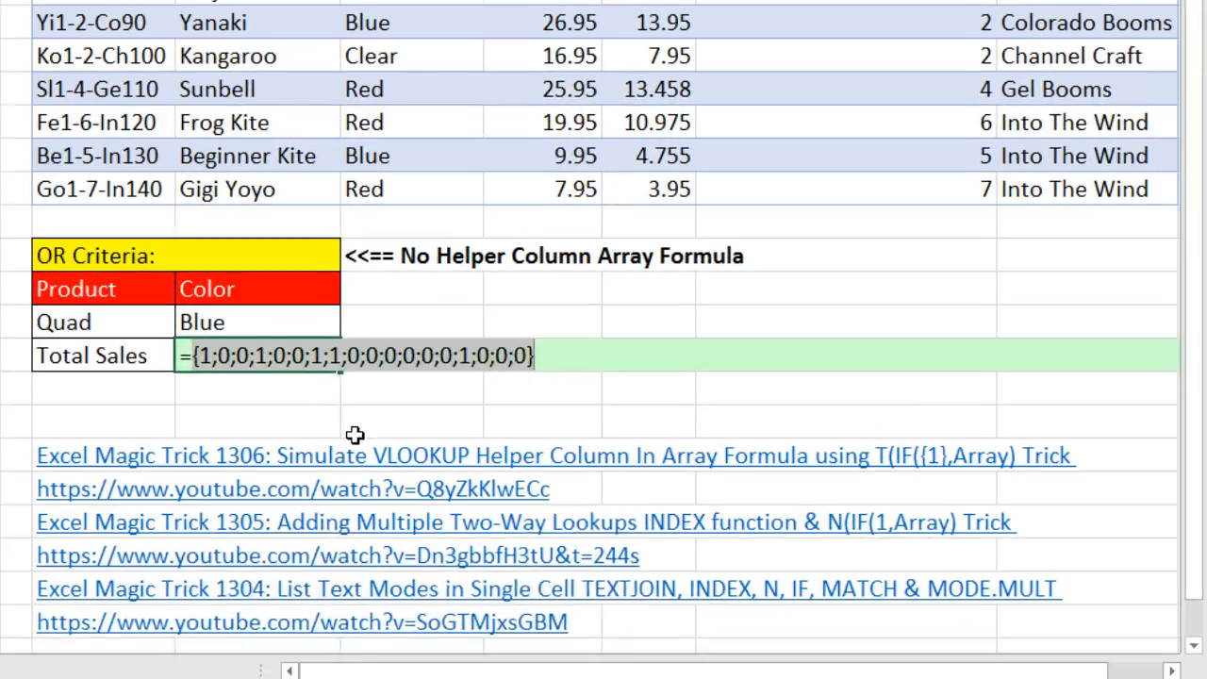
key("ctrl+z")
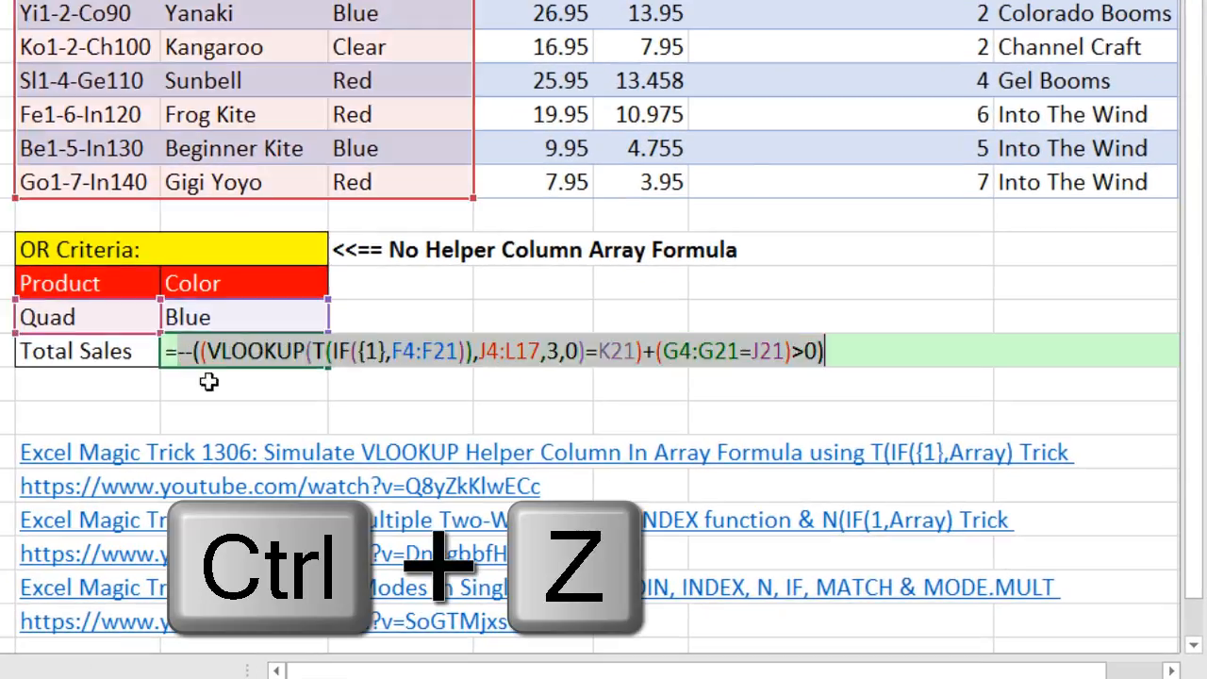
- Wrap the OR test in SUMPRODUCT with the Sales range C4:C21 as the second array and enter the formula
left_click(179, 352)
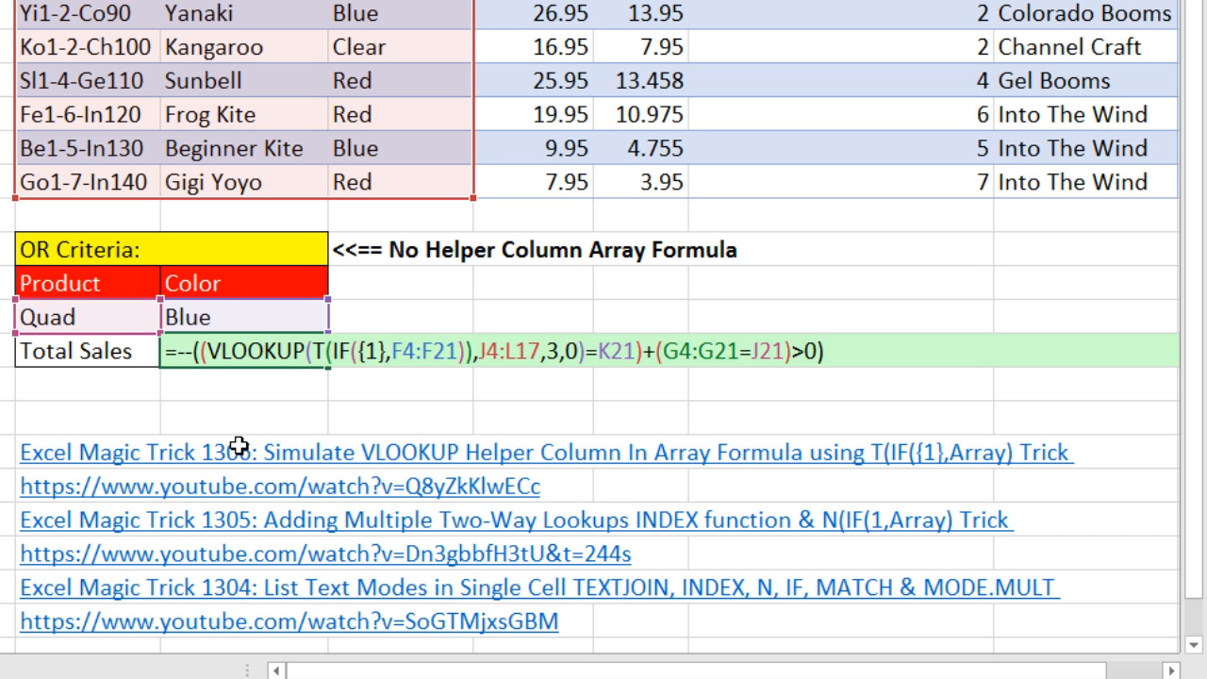
type("sump")
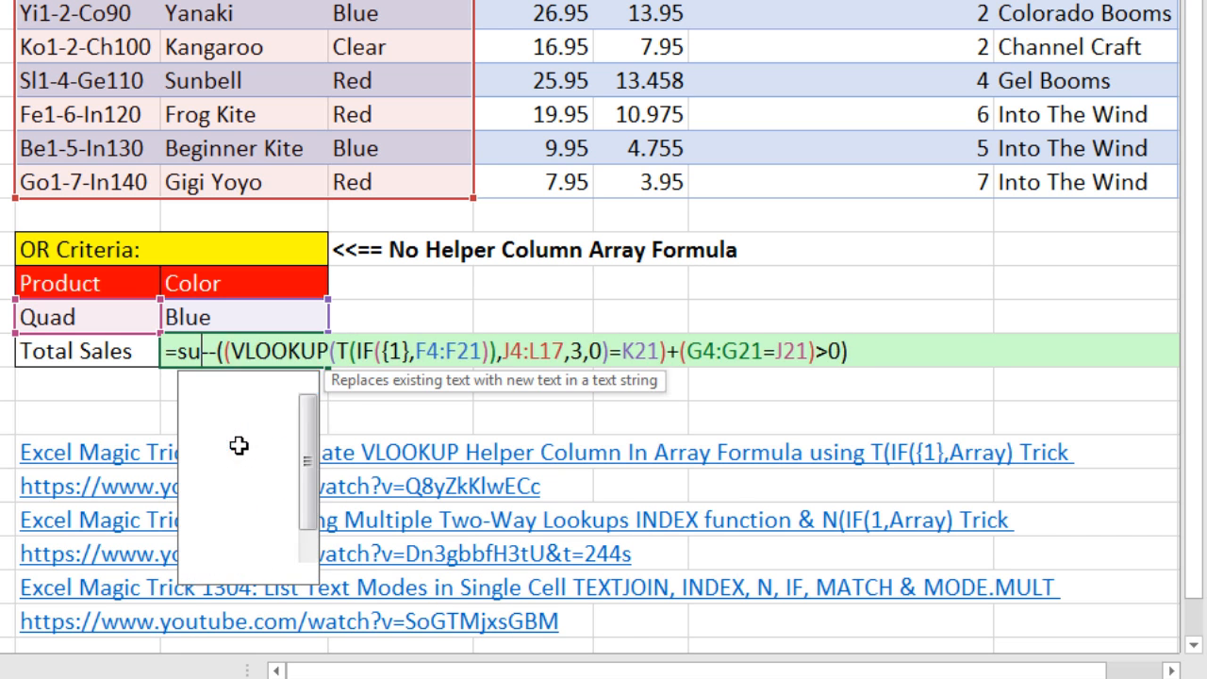
key("Tab")
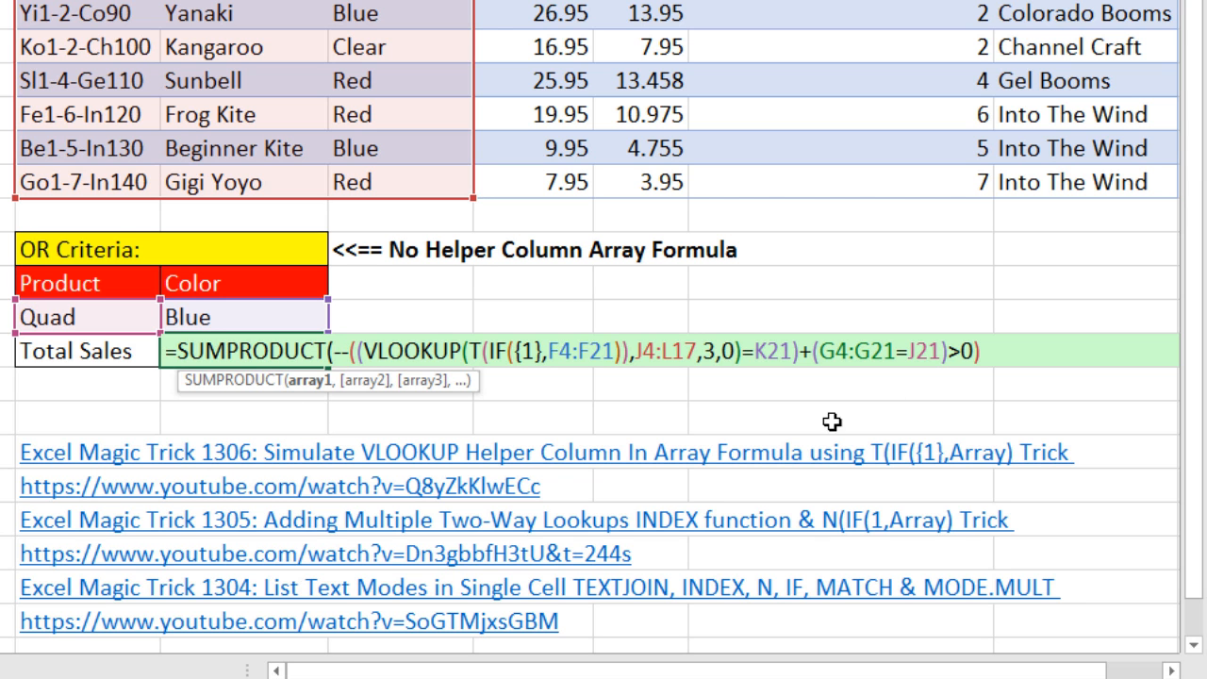
left_click(994, 353)
type(",")
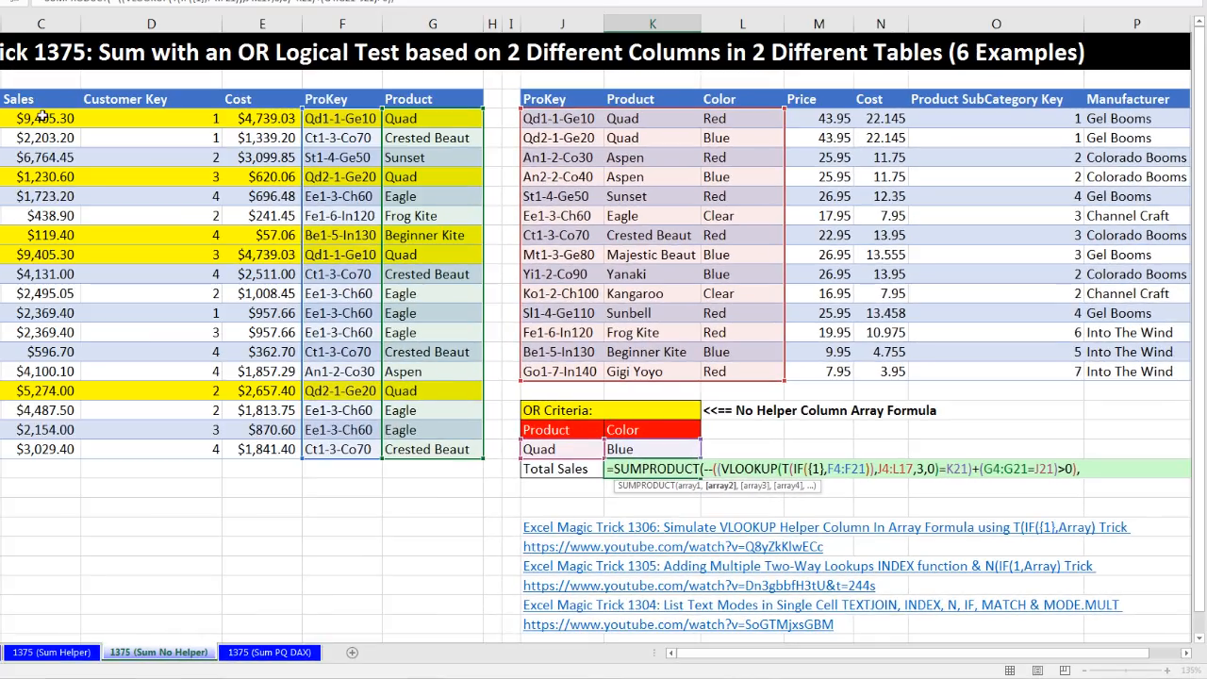
left_click_drag(42, 113, 62, 451)
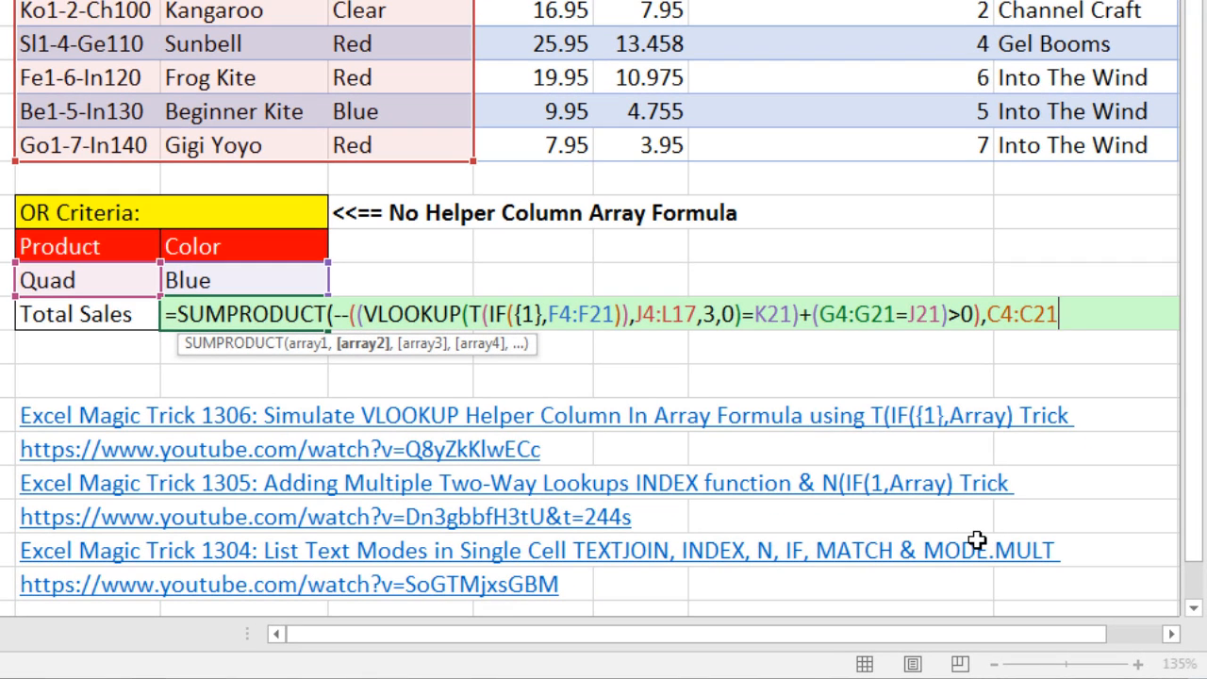
type(")")
key("Return")
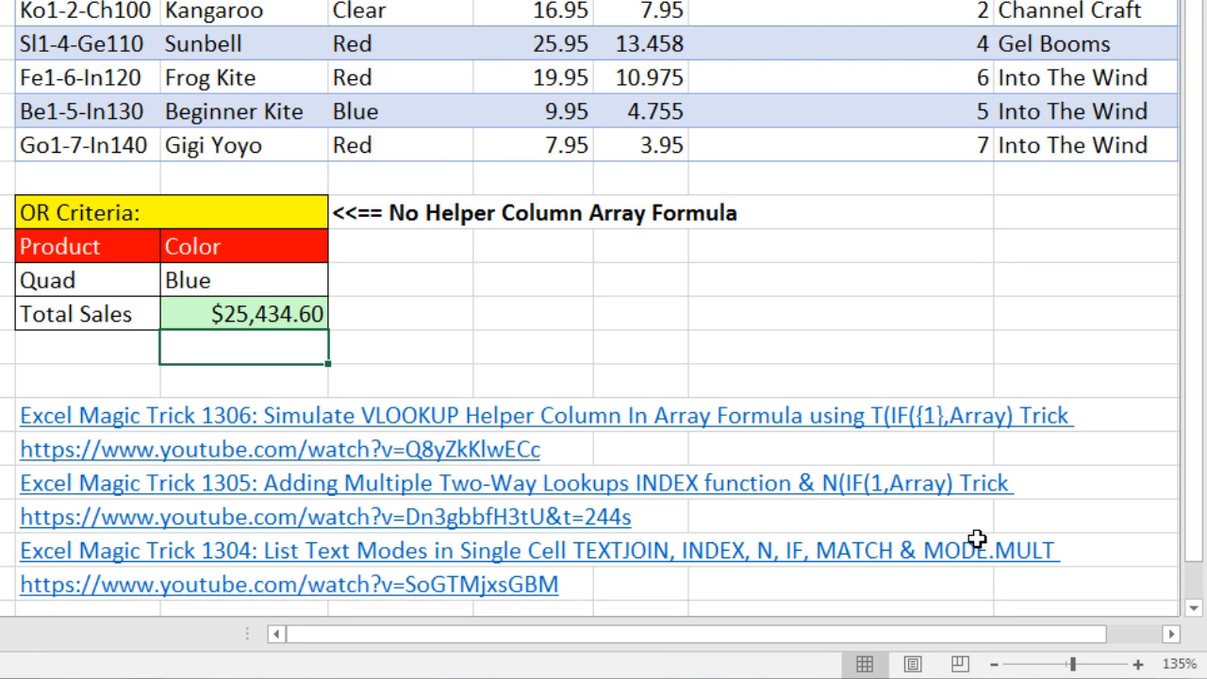
- Review the completed SUMPRODUCT formula in K22 and switch to the 1375 (Sum PQ DAX) sheet
left_click(253, 317)
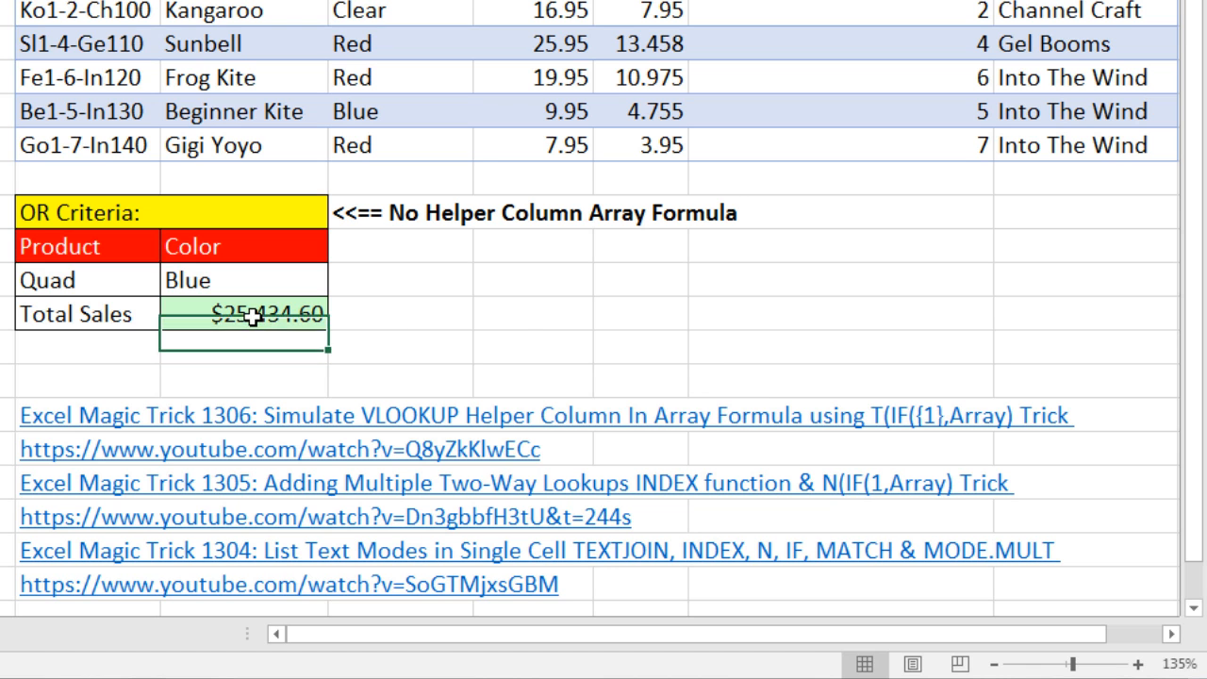
key("F2")
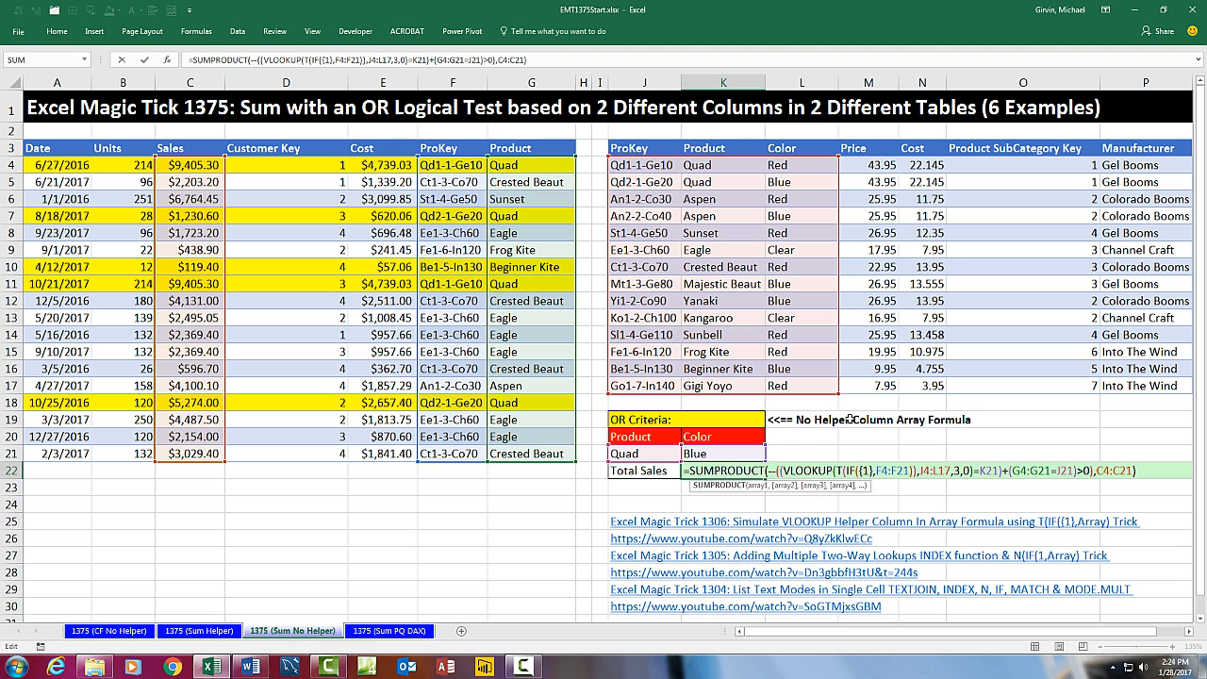
key("ctrl+Return")
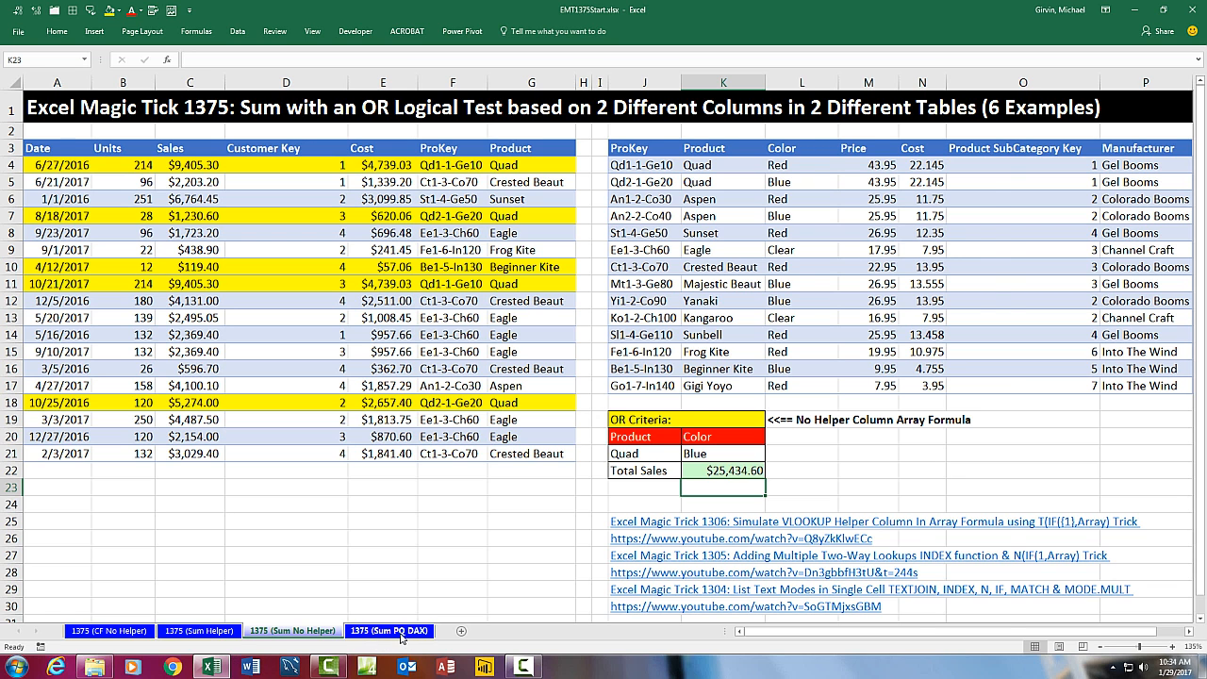
left_click(400, 631)
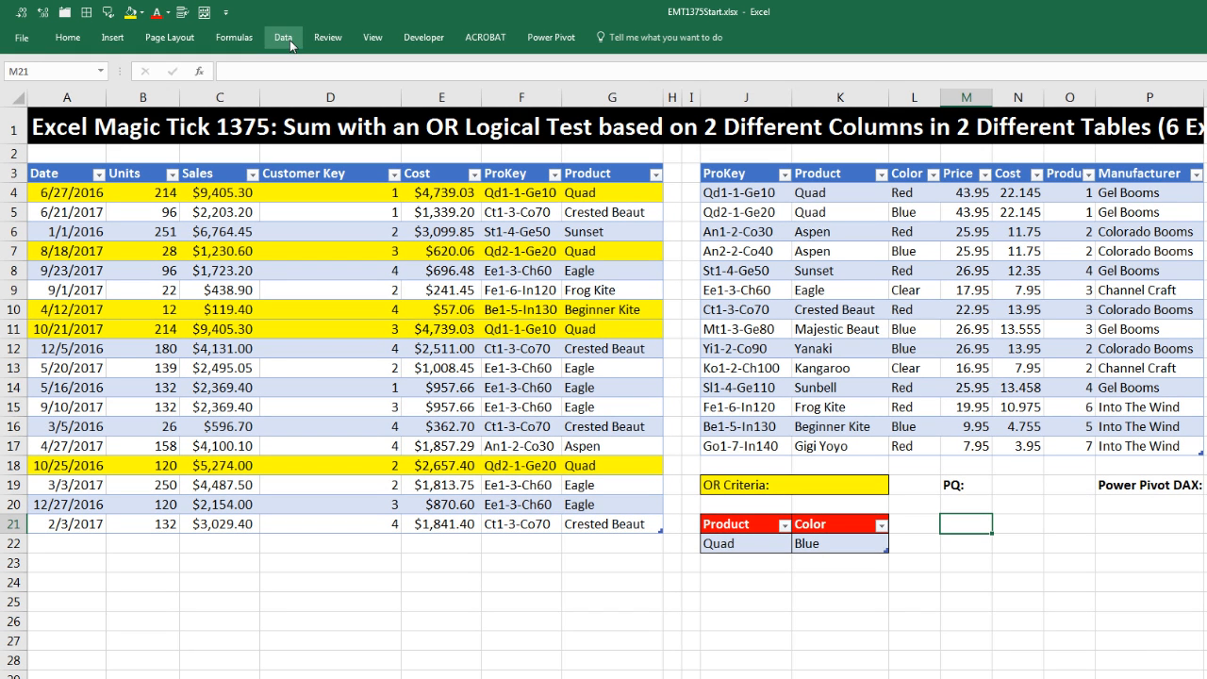
- Select cell P21 and delete the picture listing the required Excel and Office versions
left_click(285, 37)
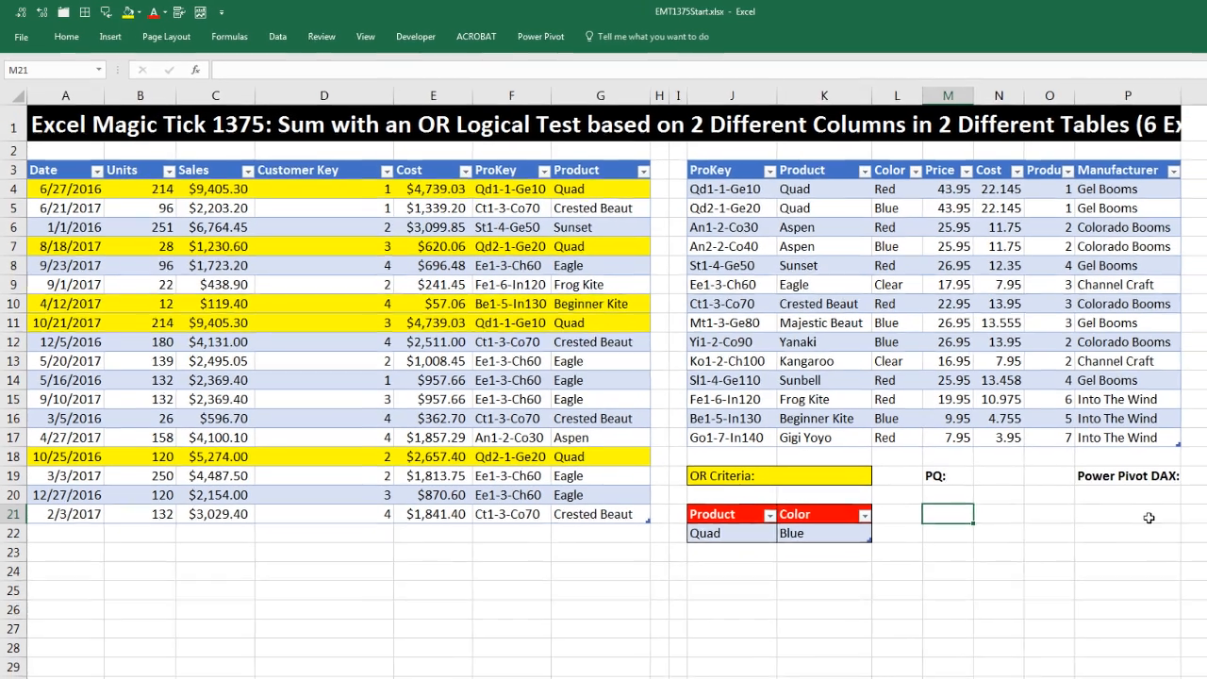
left_click(1149, 517)
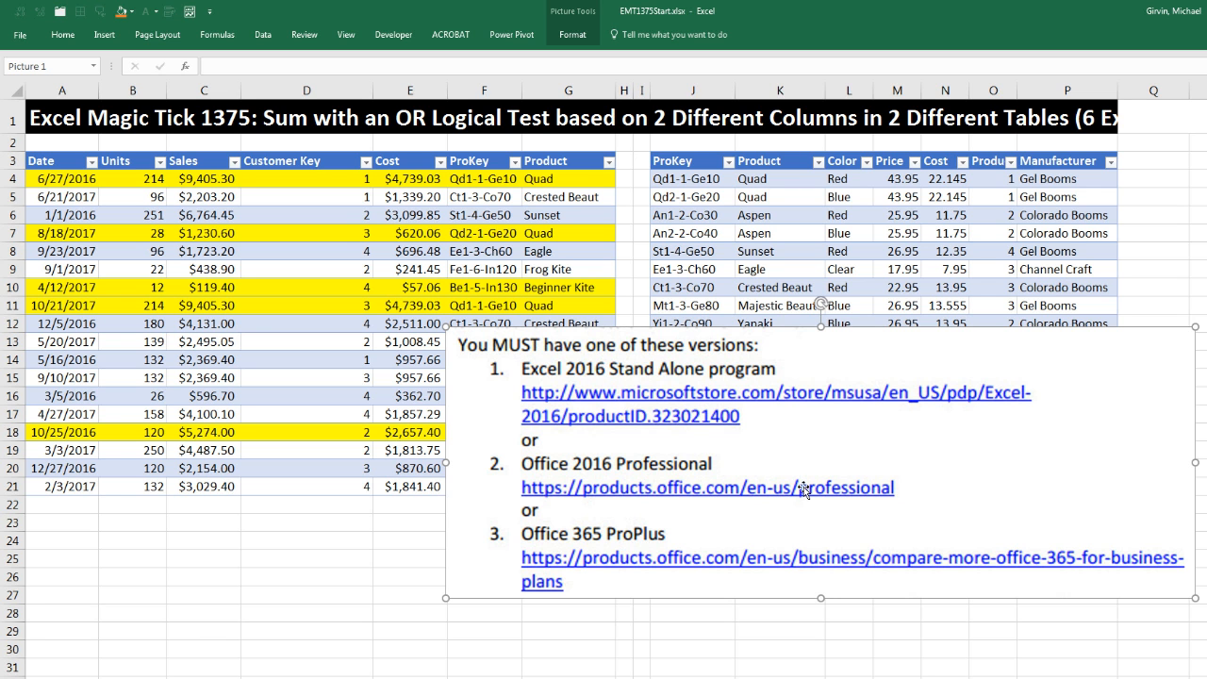
key("Delete")
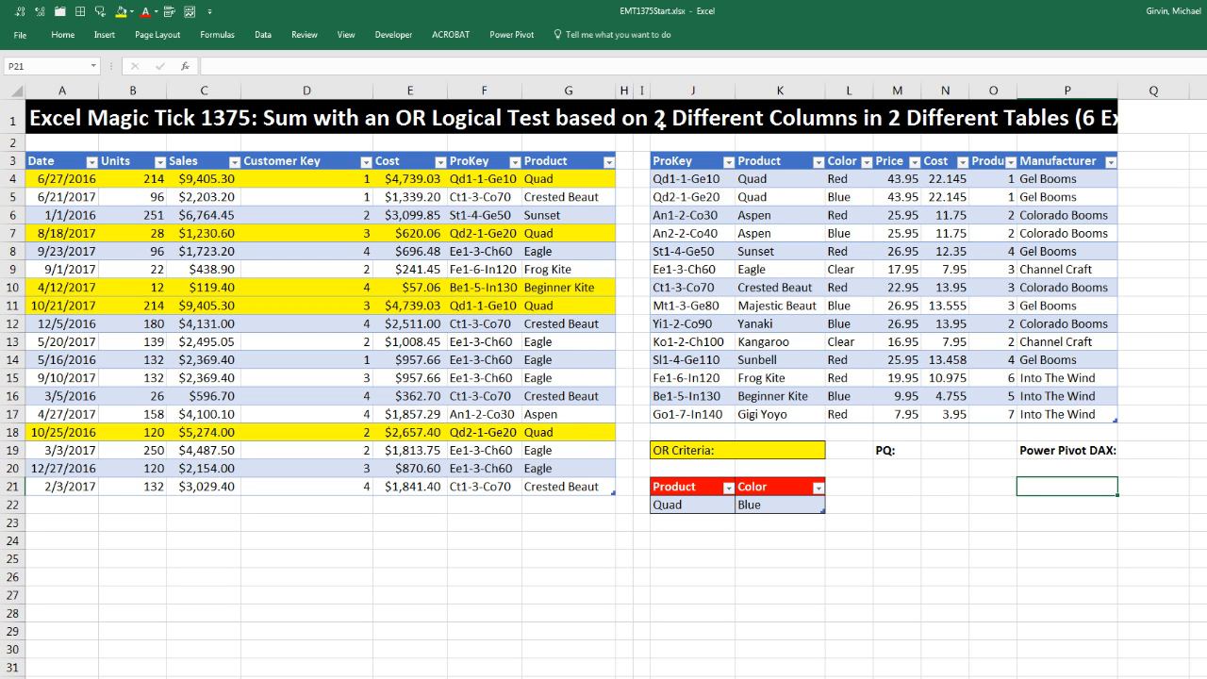
left_click(514, 36)
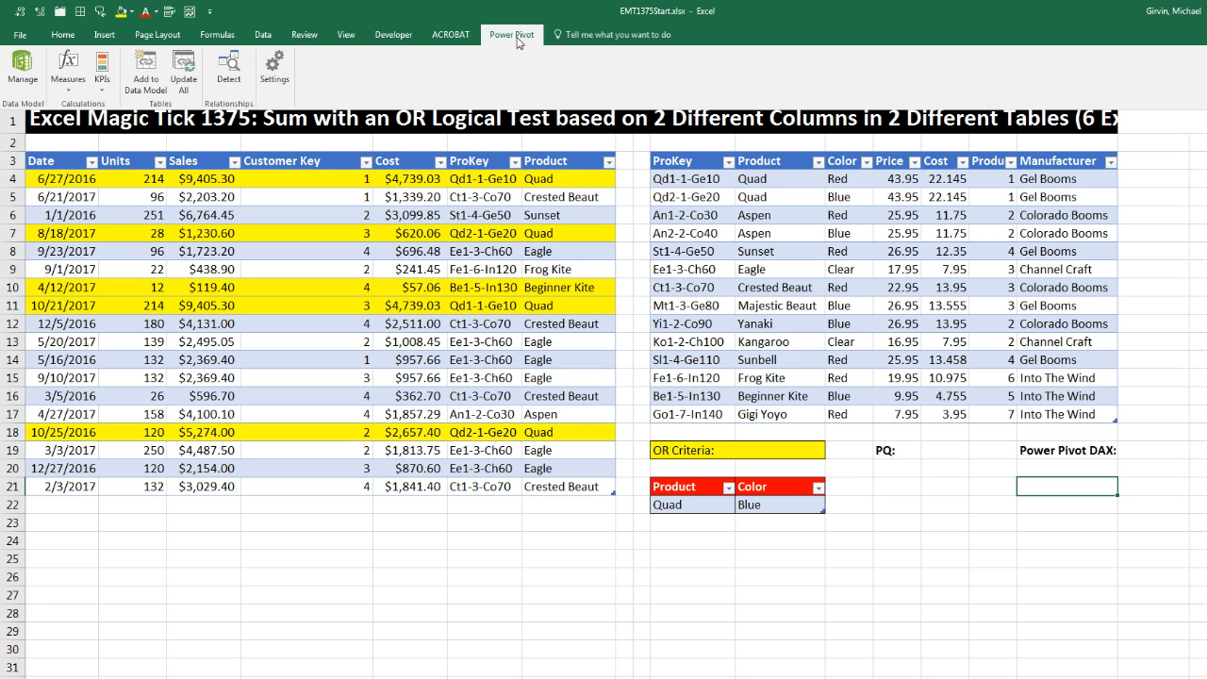
left_click(517, 42)
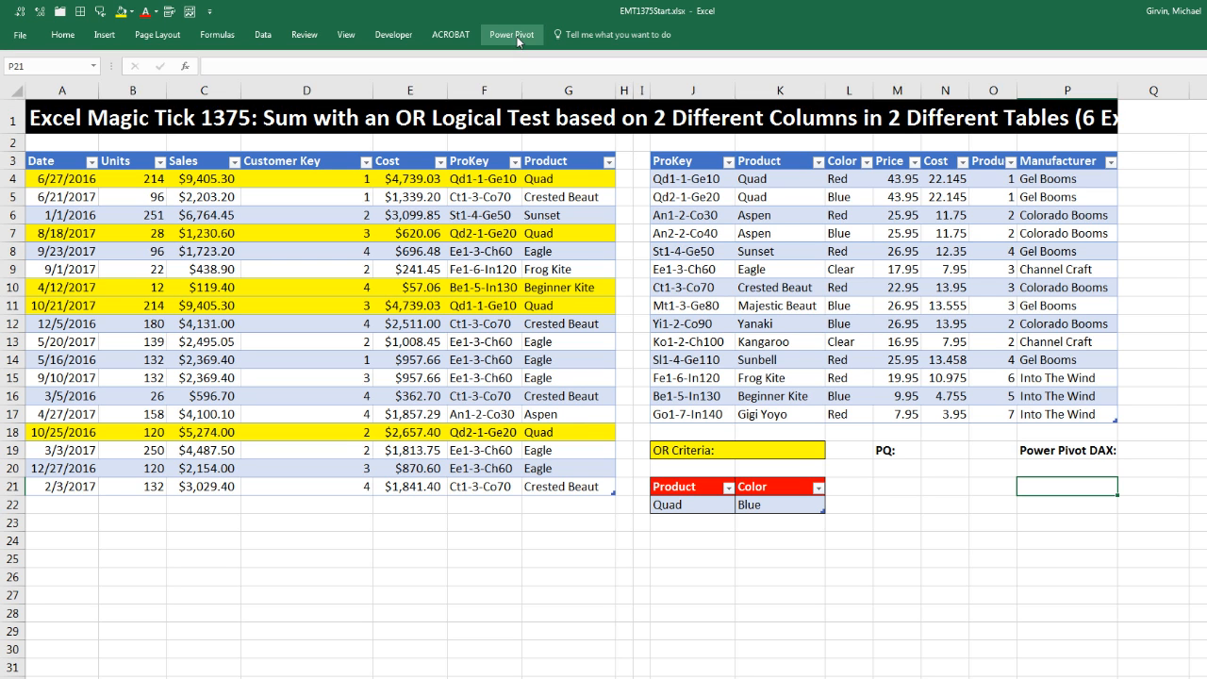
left_click(881, 472)
- Create a Power Query query from the fSales table containing the Date, Units and Sales columns
left_click(486, 178)
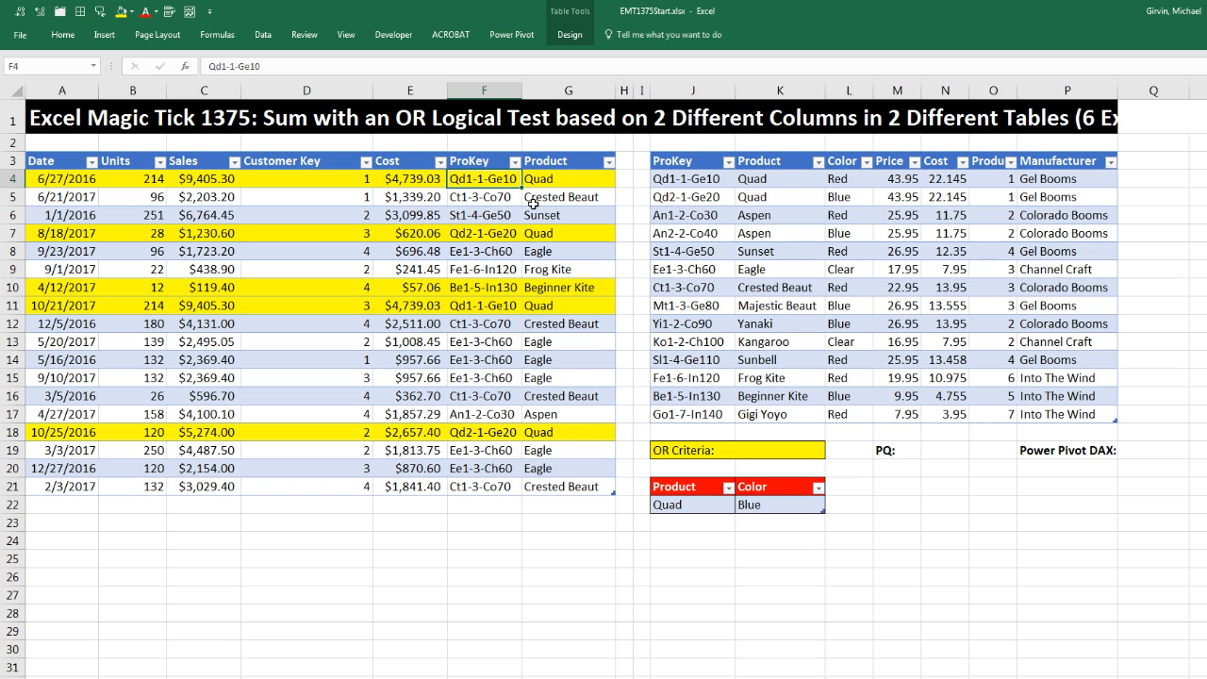
left_click(781, 200)
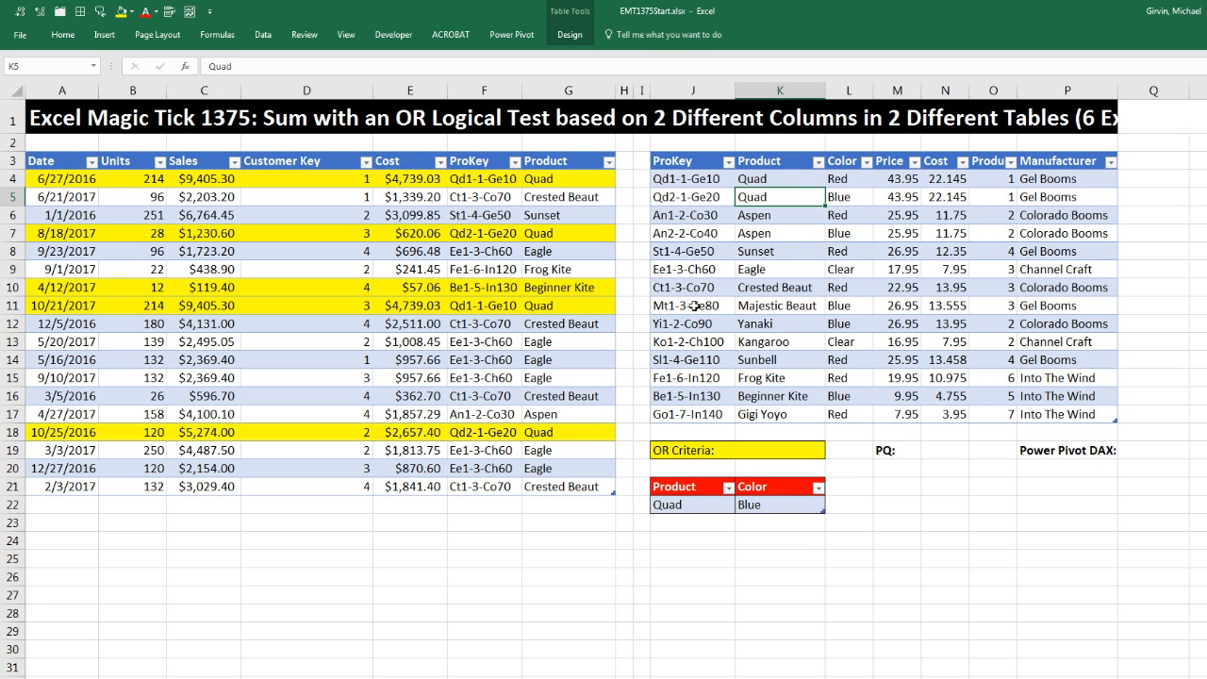
left_click(478, 179)
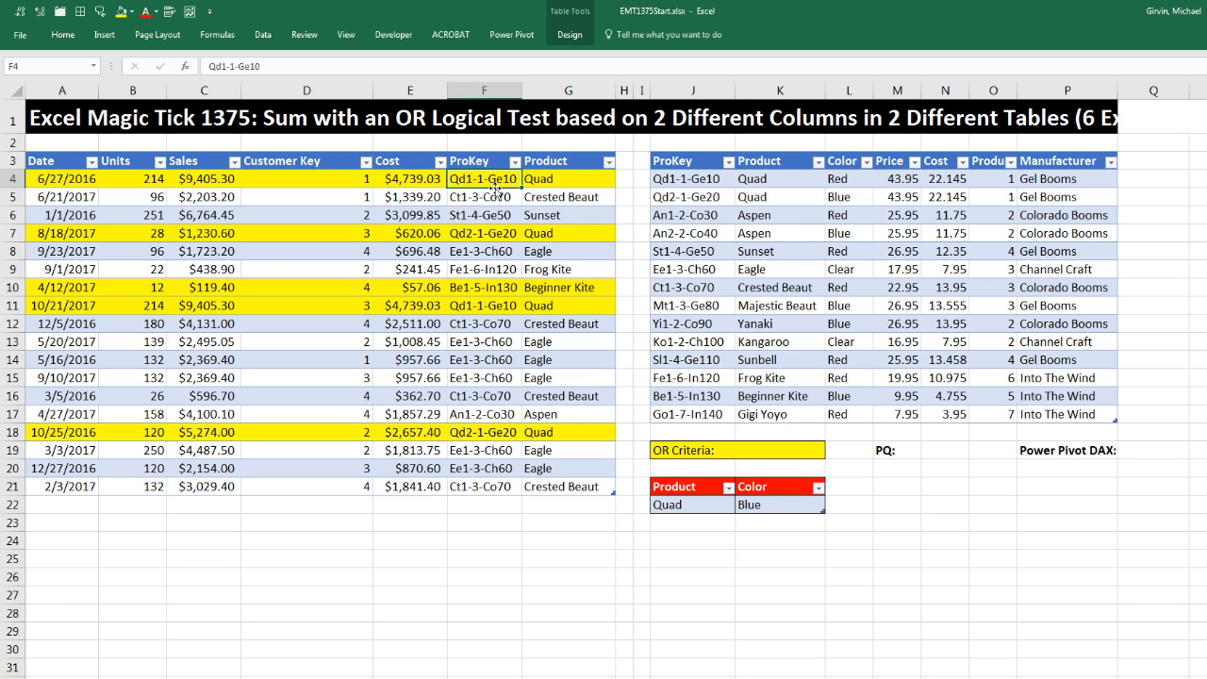
left_click(264, 37)
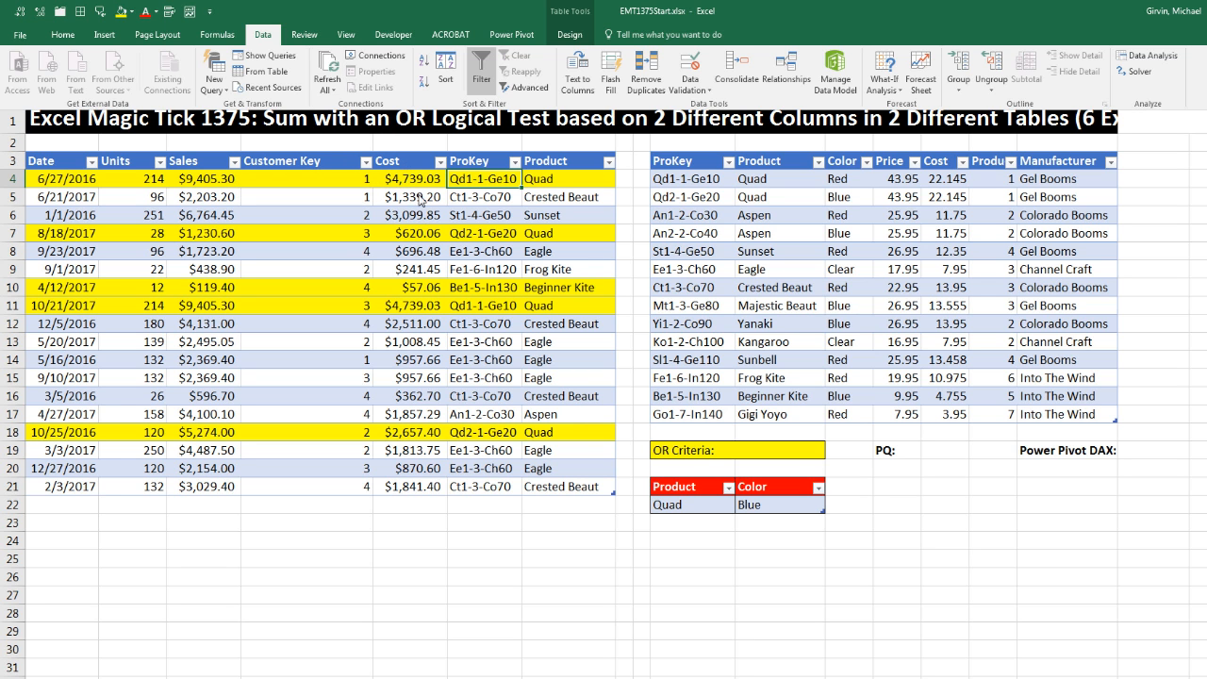
left_click(268, 76)
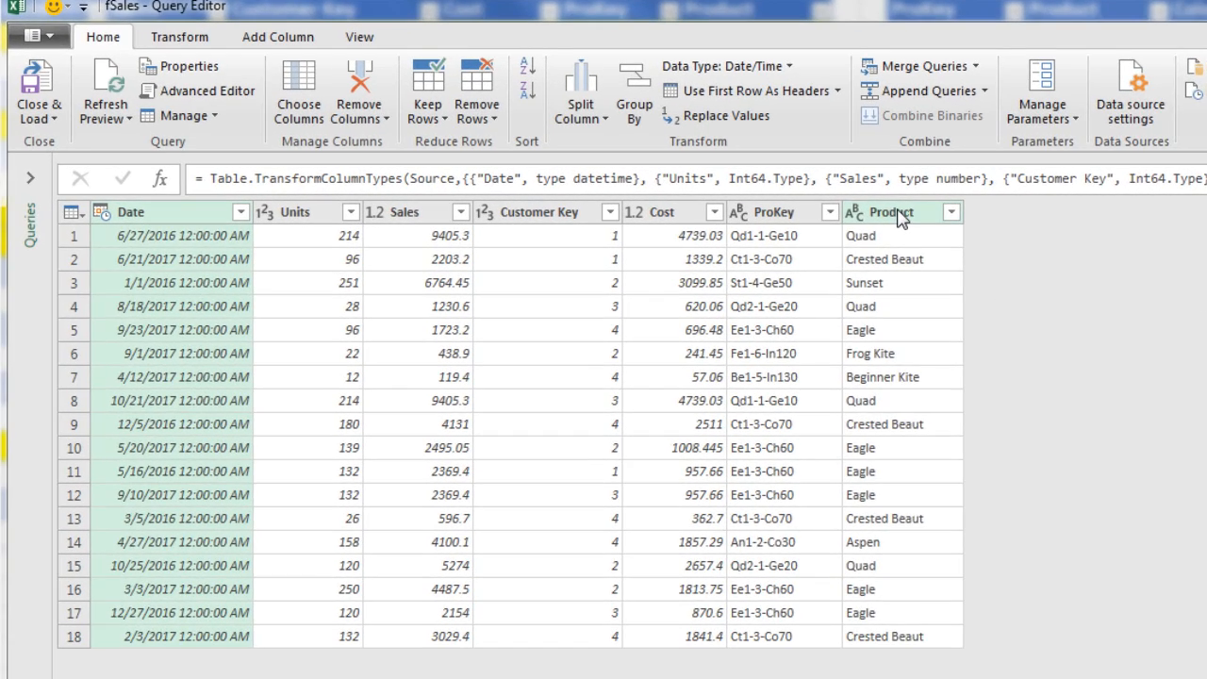
- Keep only the Product, ProKey, Sales and Date columns in the fSales query and remove all others
left_click(814, 213)
left_click(708, 213, "ctrl")
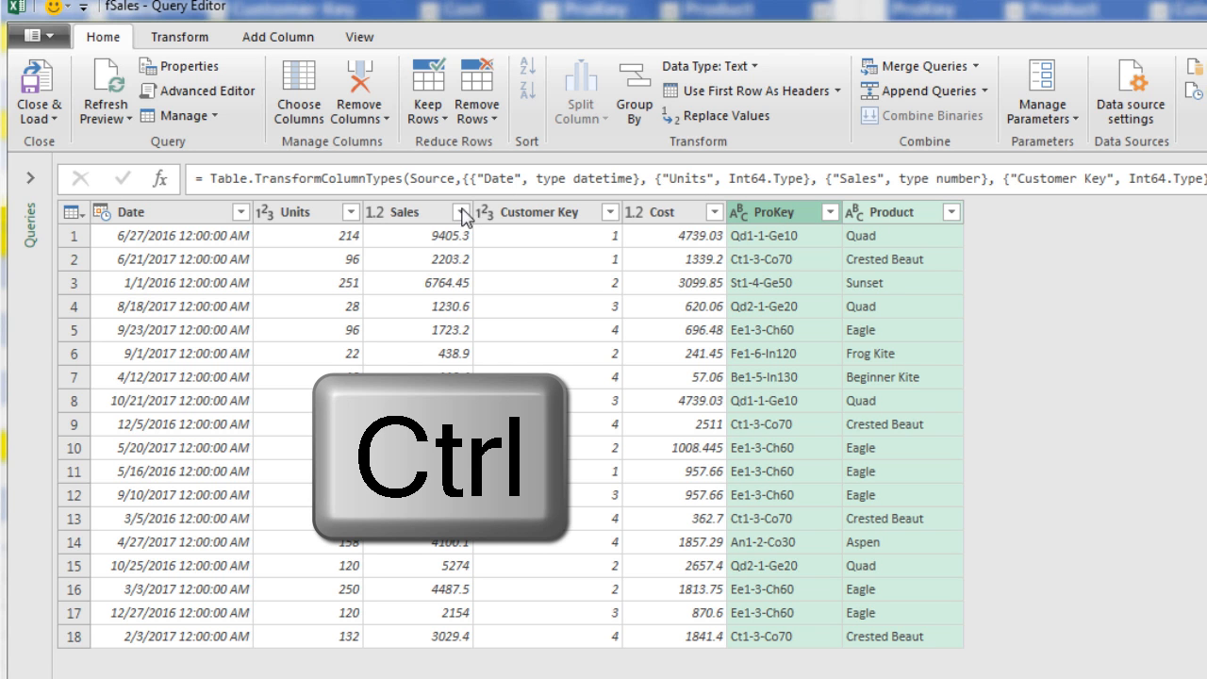
left_click(415, 213, "ctrl")
left_click(122, 215, "ctrl")
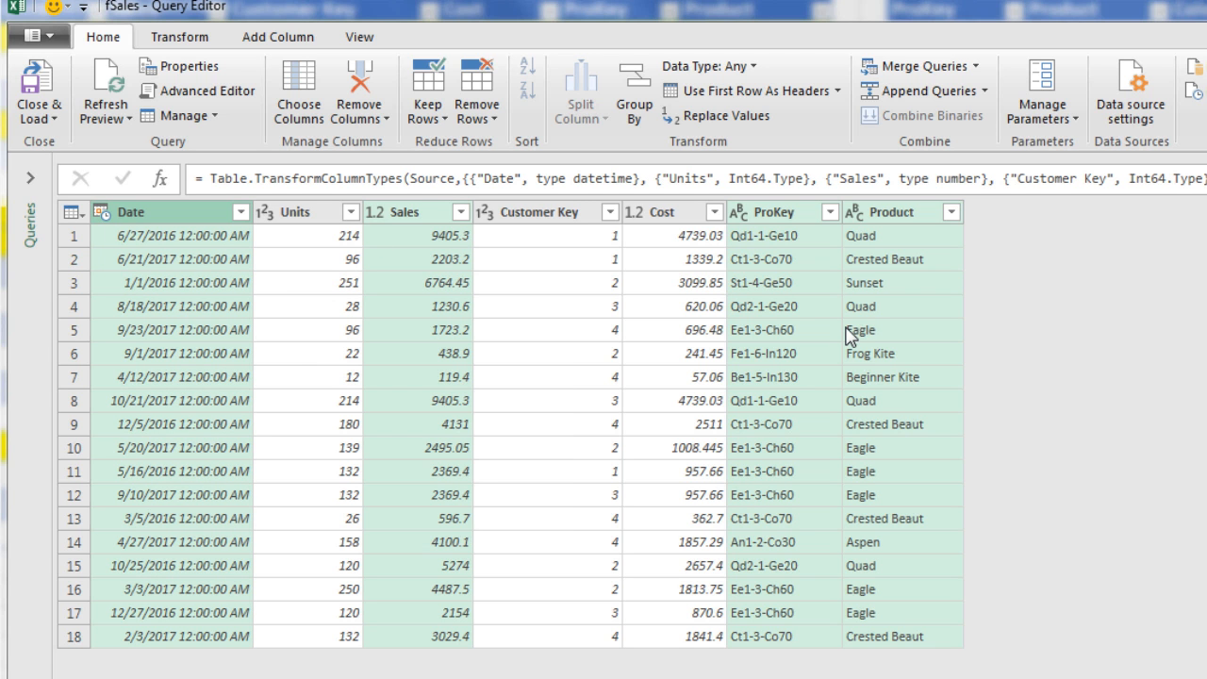
right_click(417, 219)
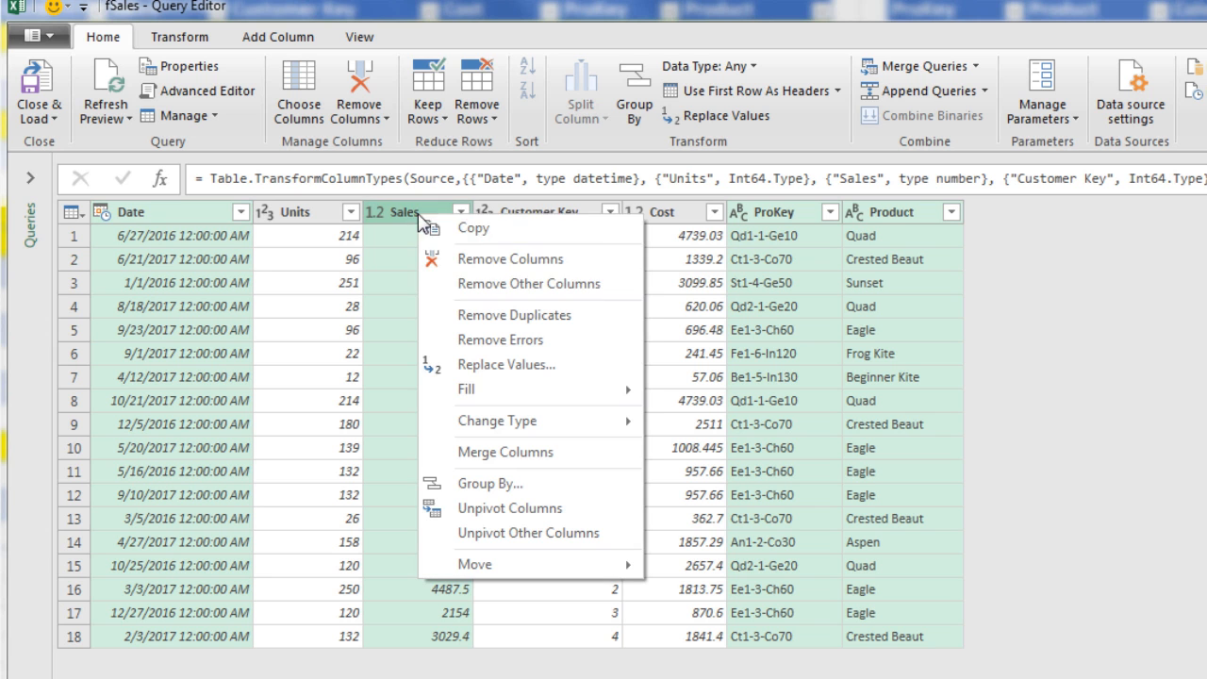
left_click(510, 287)
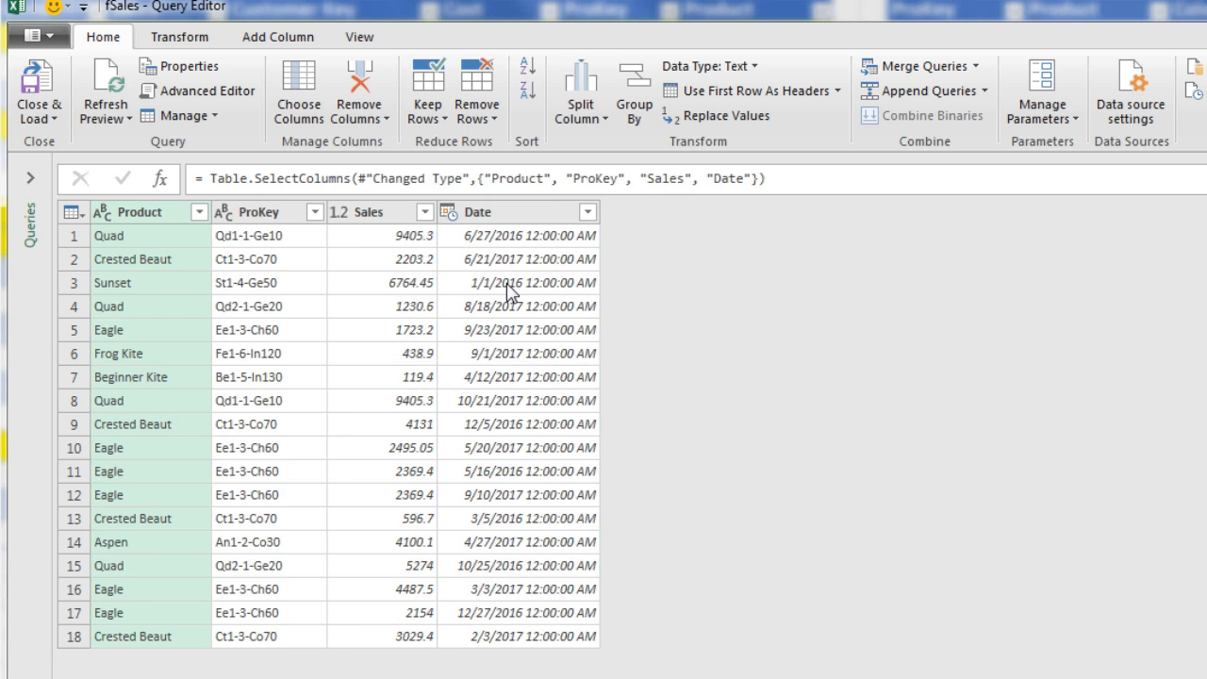
- Close and load the fSales query as Only Create Connection and add its data to the Data Model
left_click(53, 121)
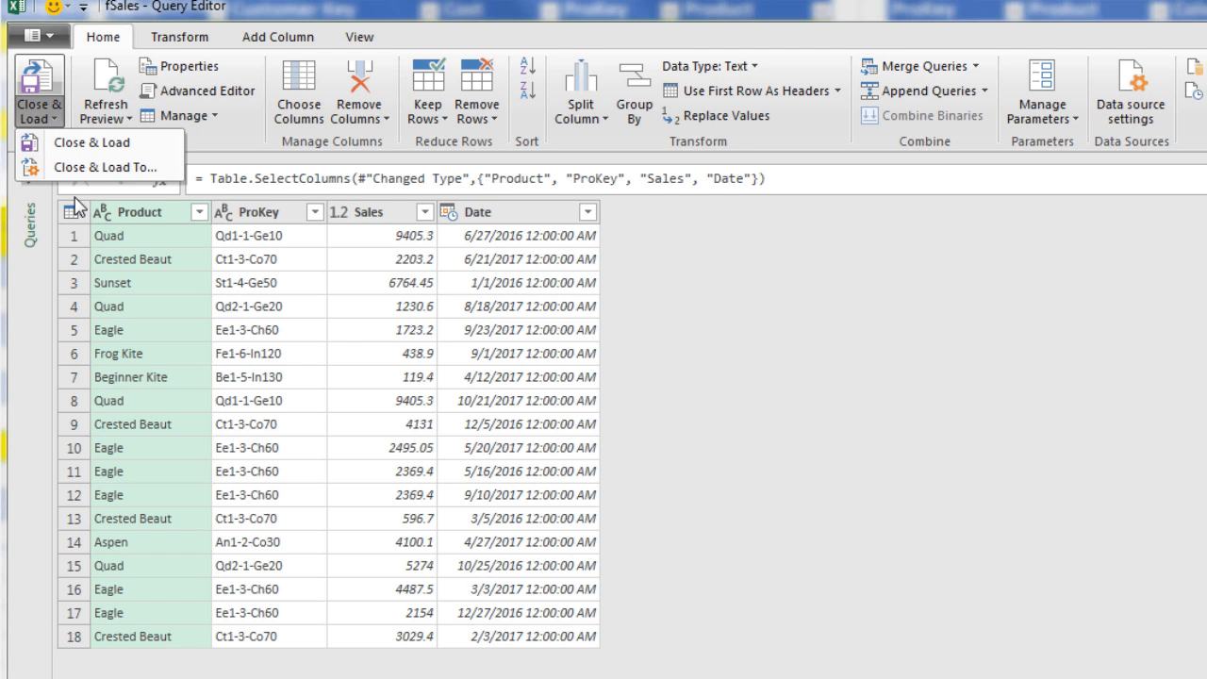
left_click(123, 173)
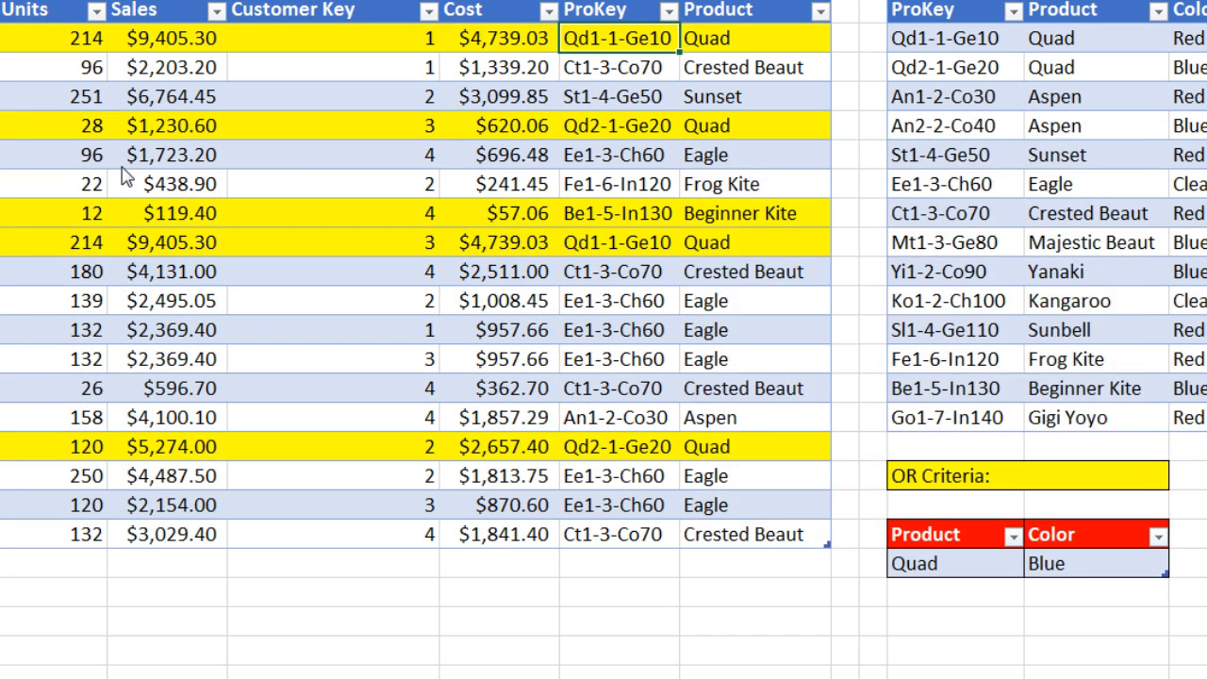
left_click(760, 277)
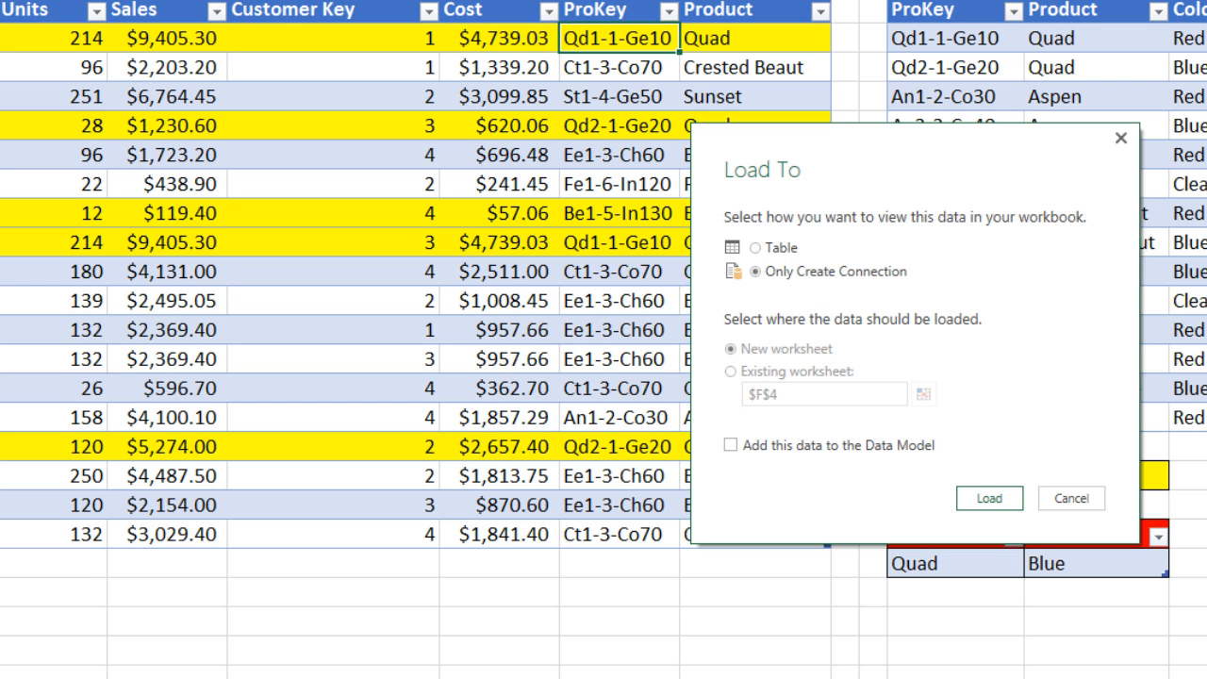
left_click(730, 446)
left_click(992, 503)
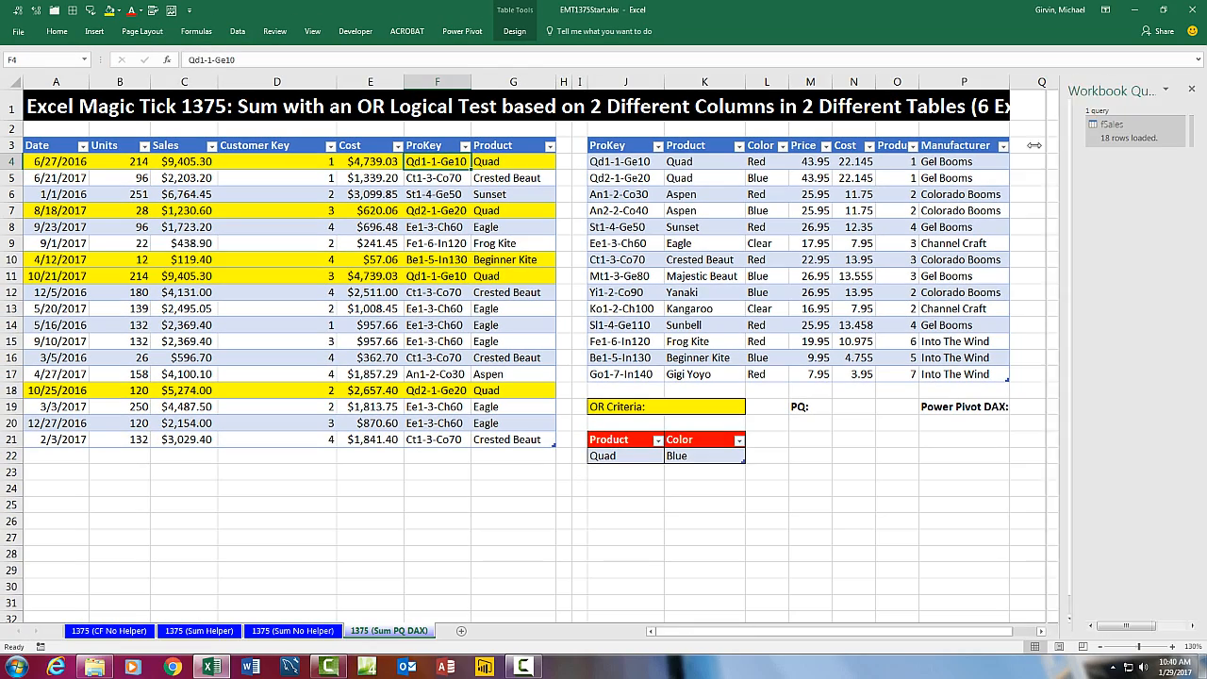
- Widen the Workbook Queries pane and start a new query from the product table containing the Color and Manufacturer columns
left_click_drag(1006, 149, 991, 149)
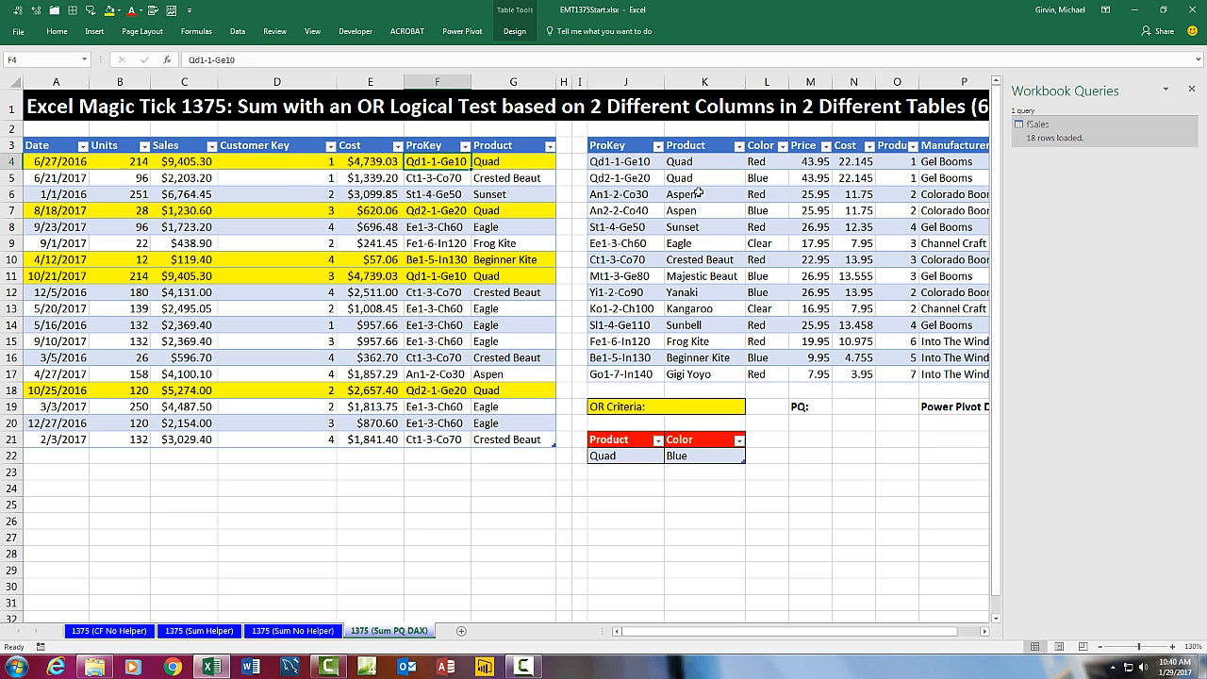
left_click(689, 179)
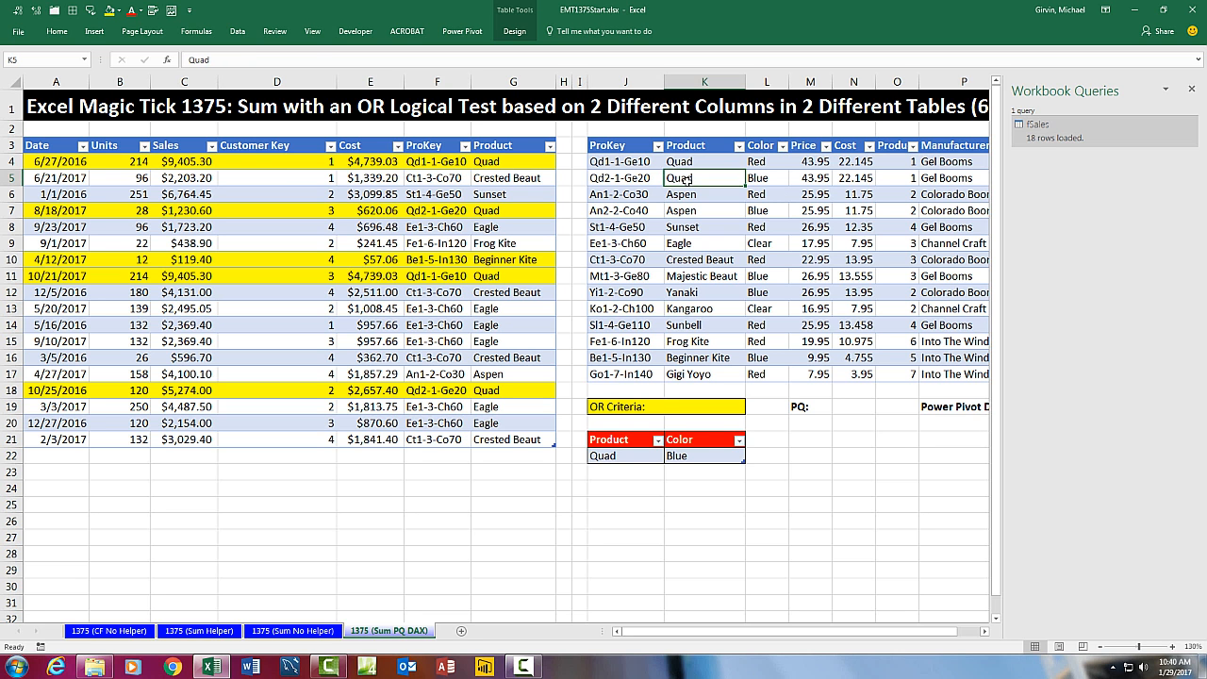
left_click(238, 33)
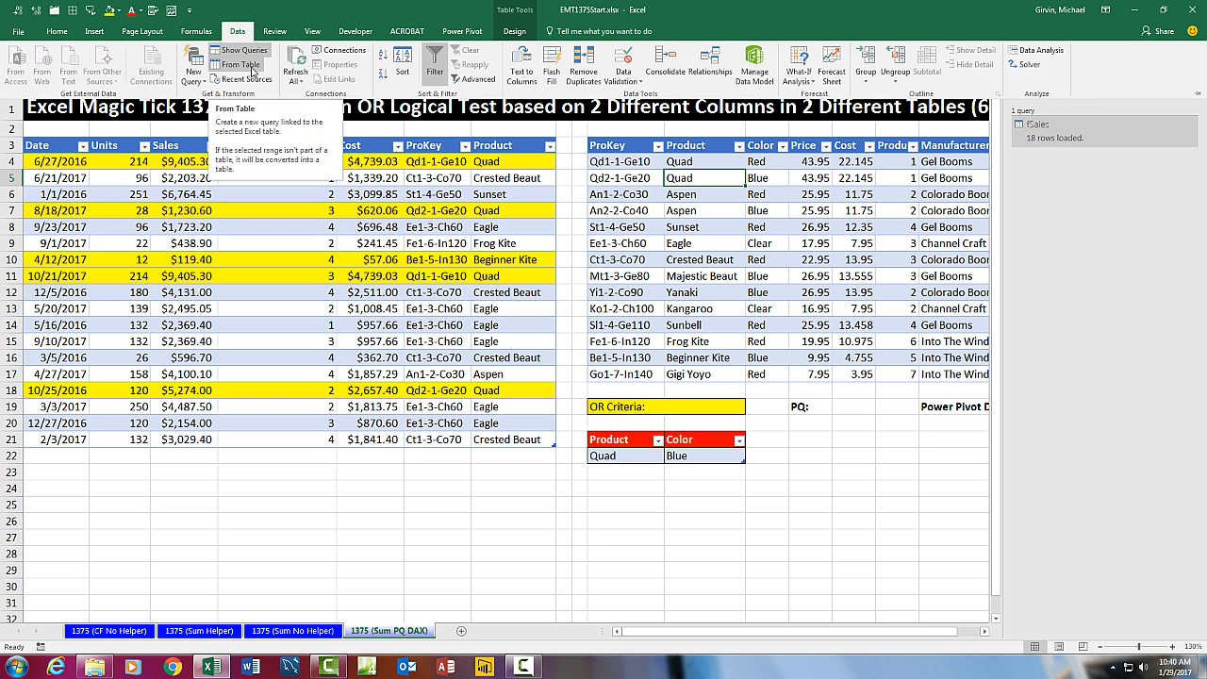
- Create a Power Query query from the product table that starts with the ProKey column
left_click(251, 68)
key("alt")
key("a")
key("p")
key("t")
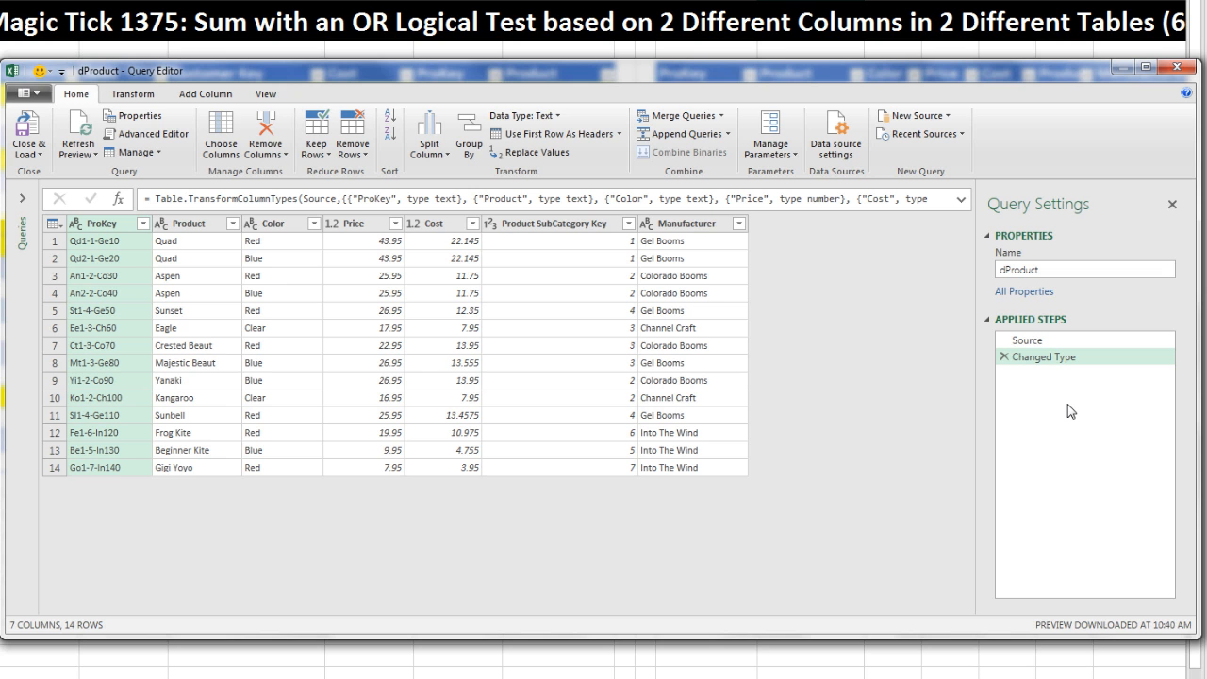
- Keep only the Color, Product and ProKey columns in the dProduct query by removing all other columns
left_click(279, 226)
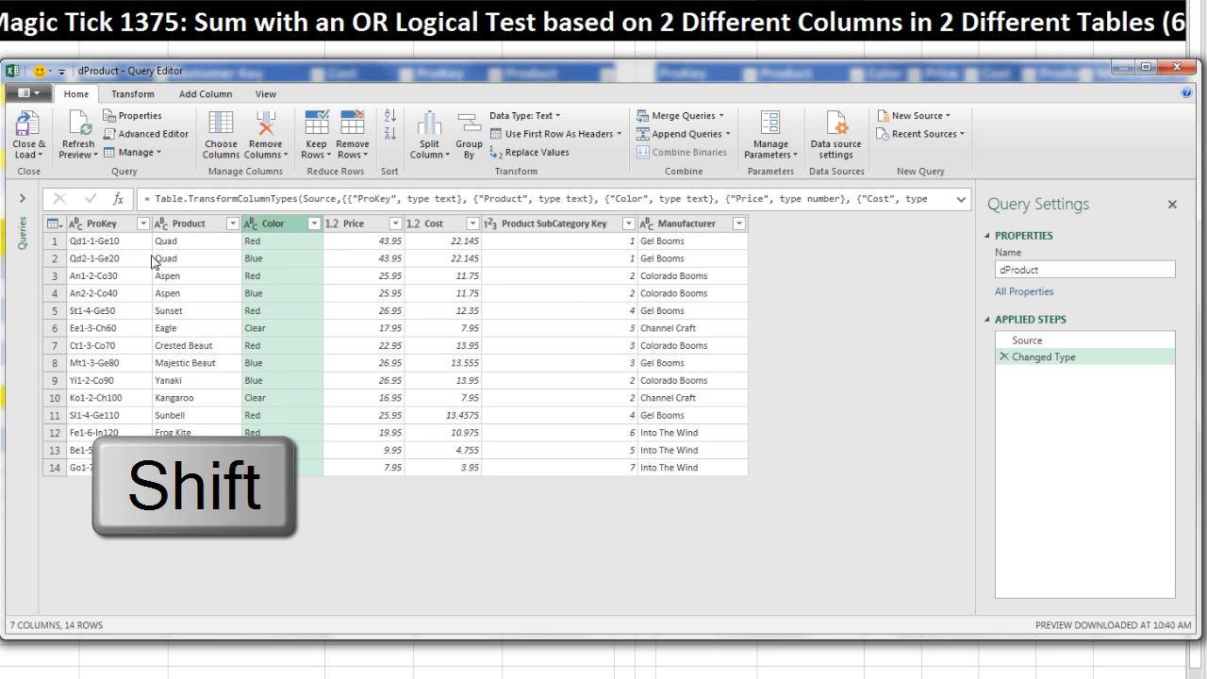
left_click(95, 227, "shift")
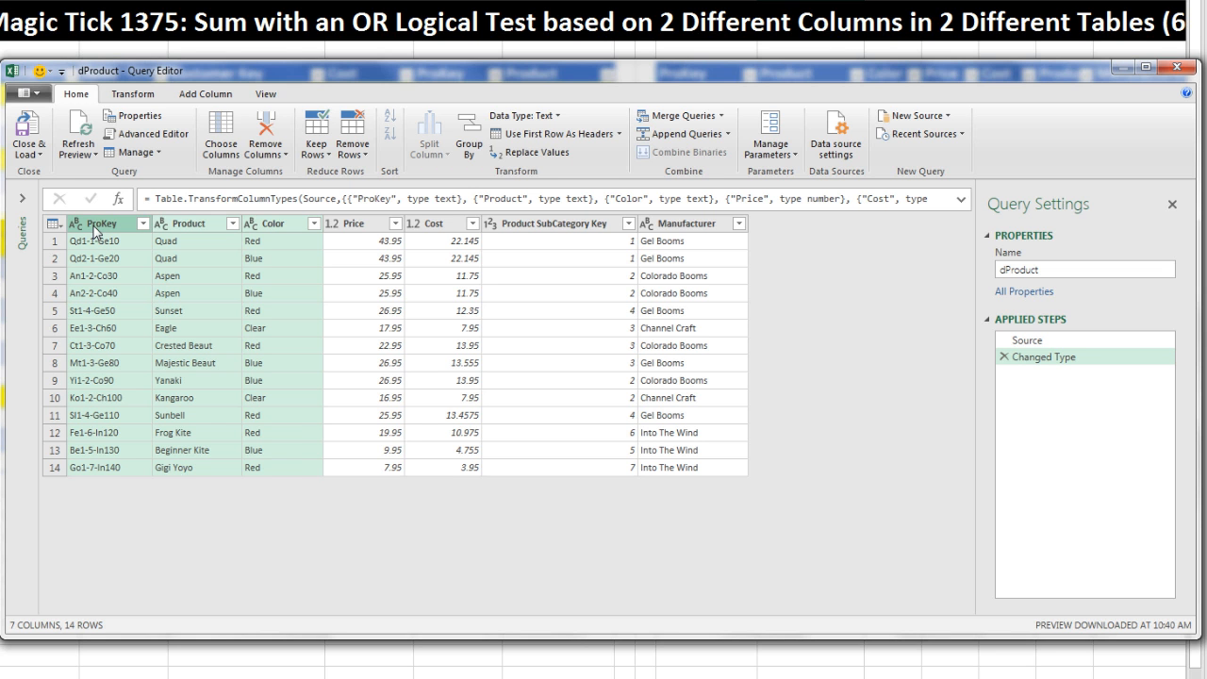
right_click(95, 231)
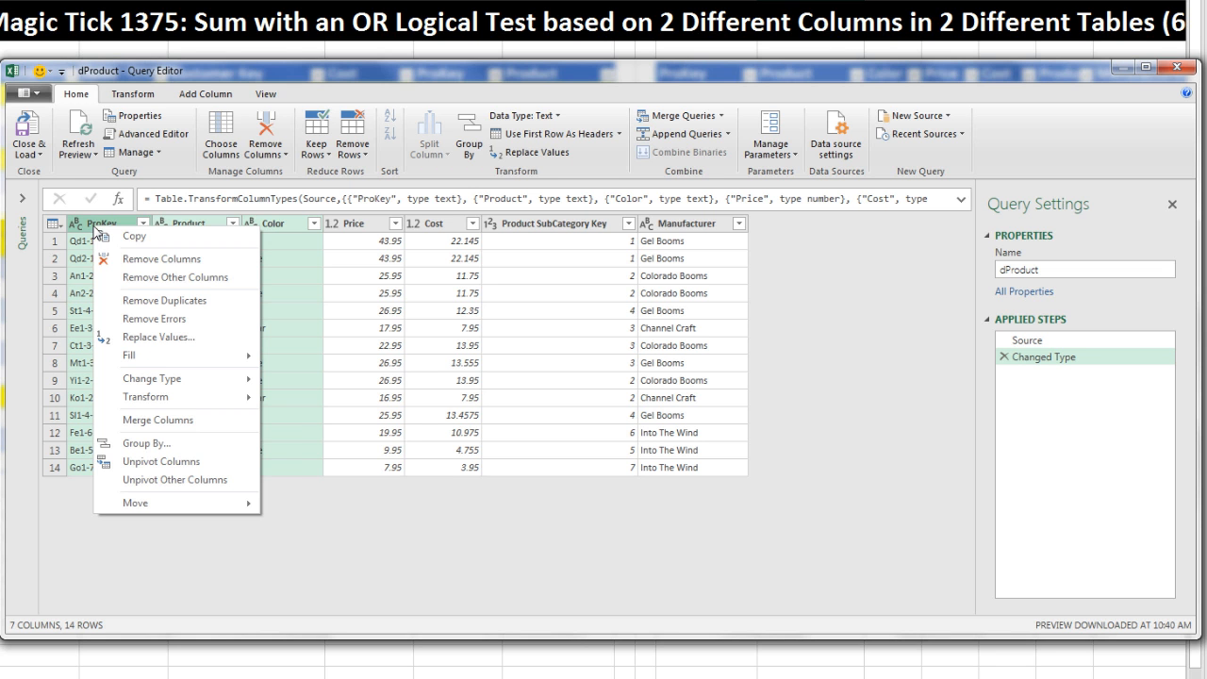
left_click(132, 277)
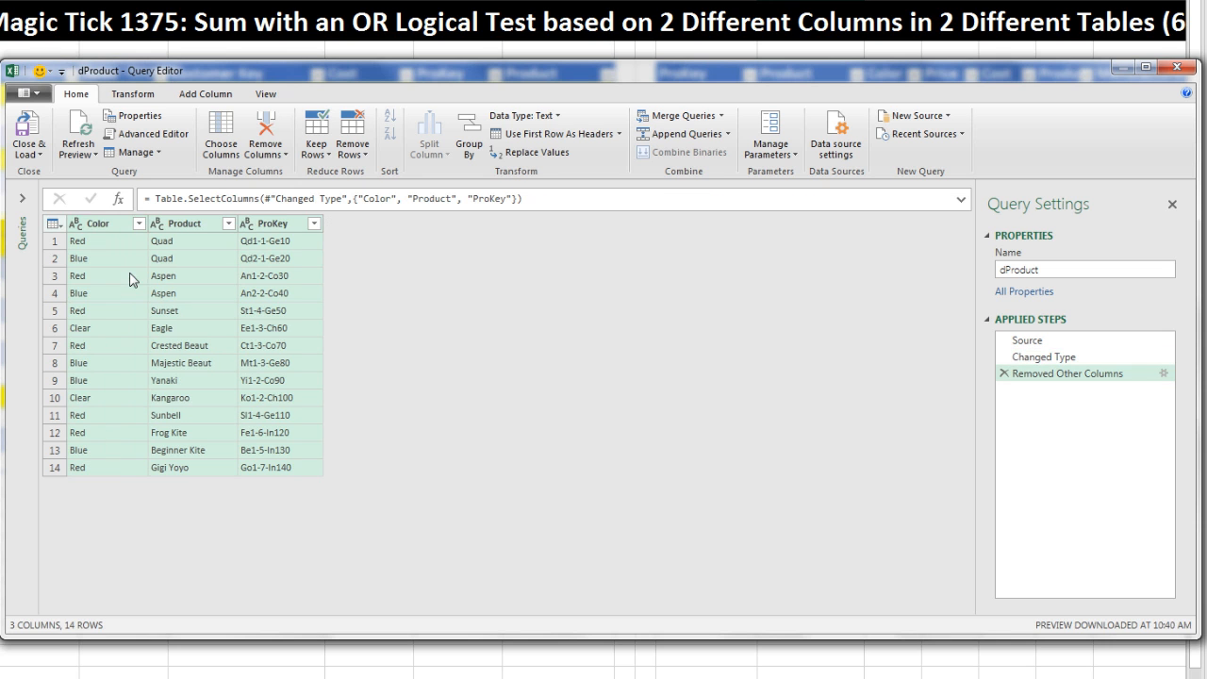
- Close and load the dProduct query as a connection only, adding its data to the Data Model
left_click(28, 151)
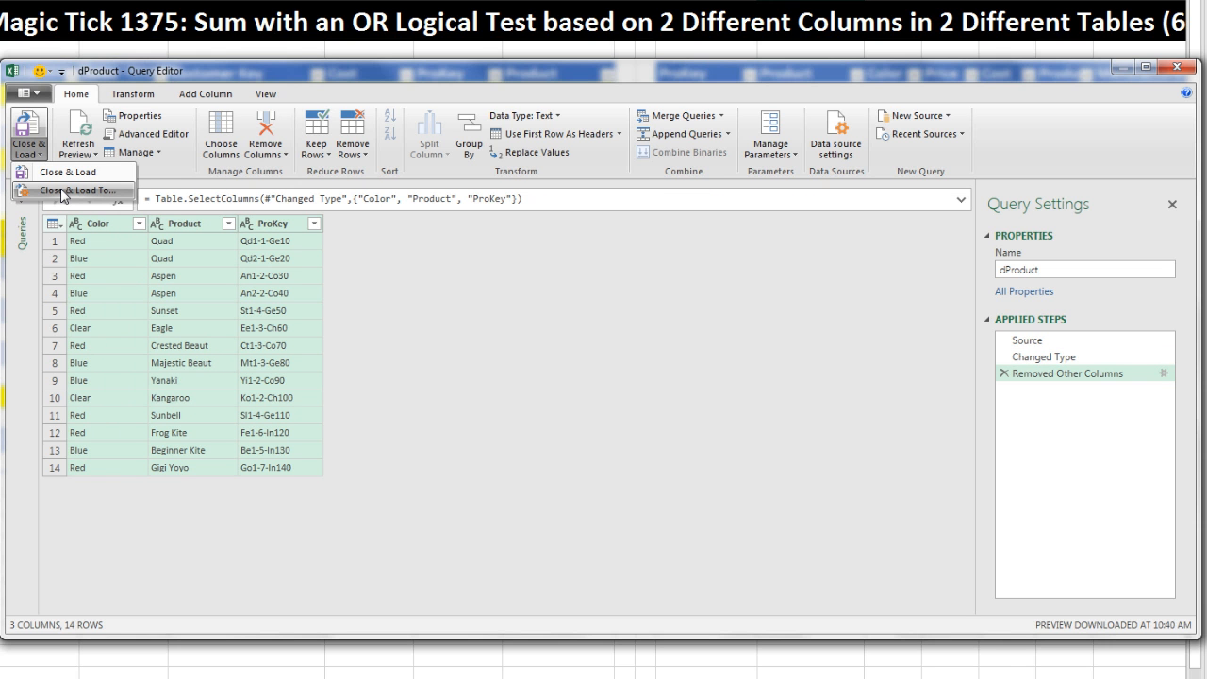
left_click(63, 193)
left_click(564, 269)
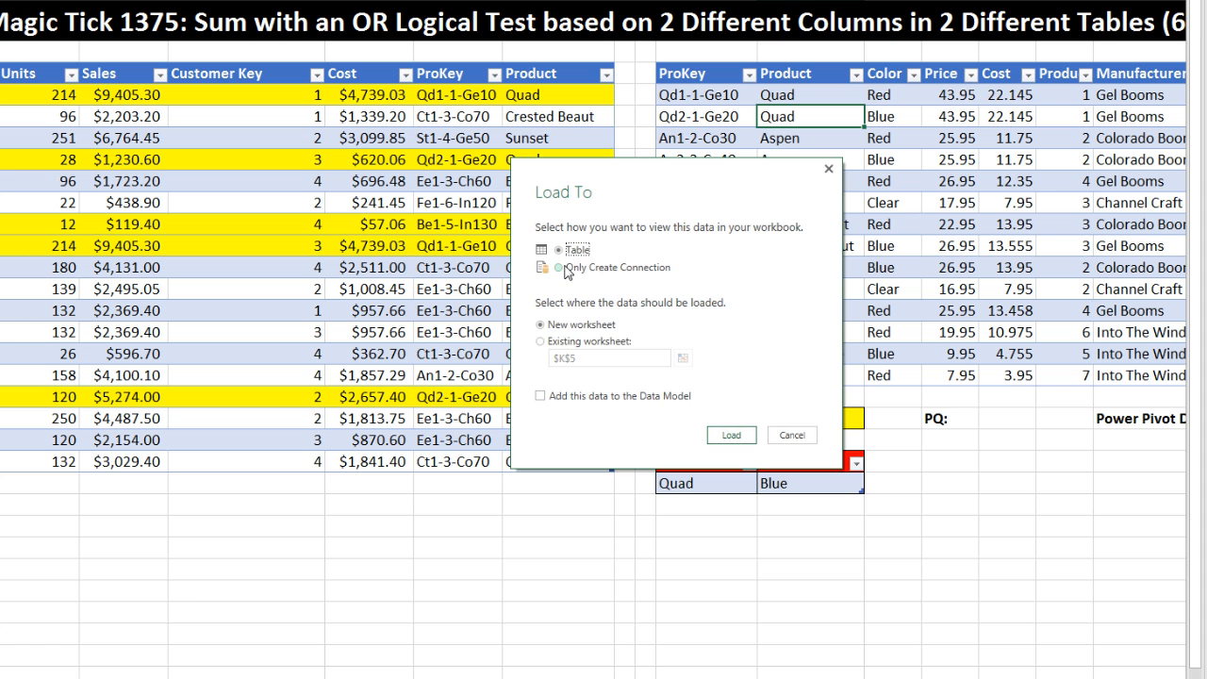
left_click(540, 397)
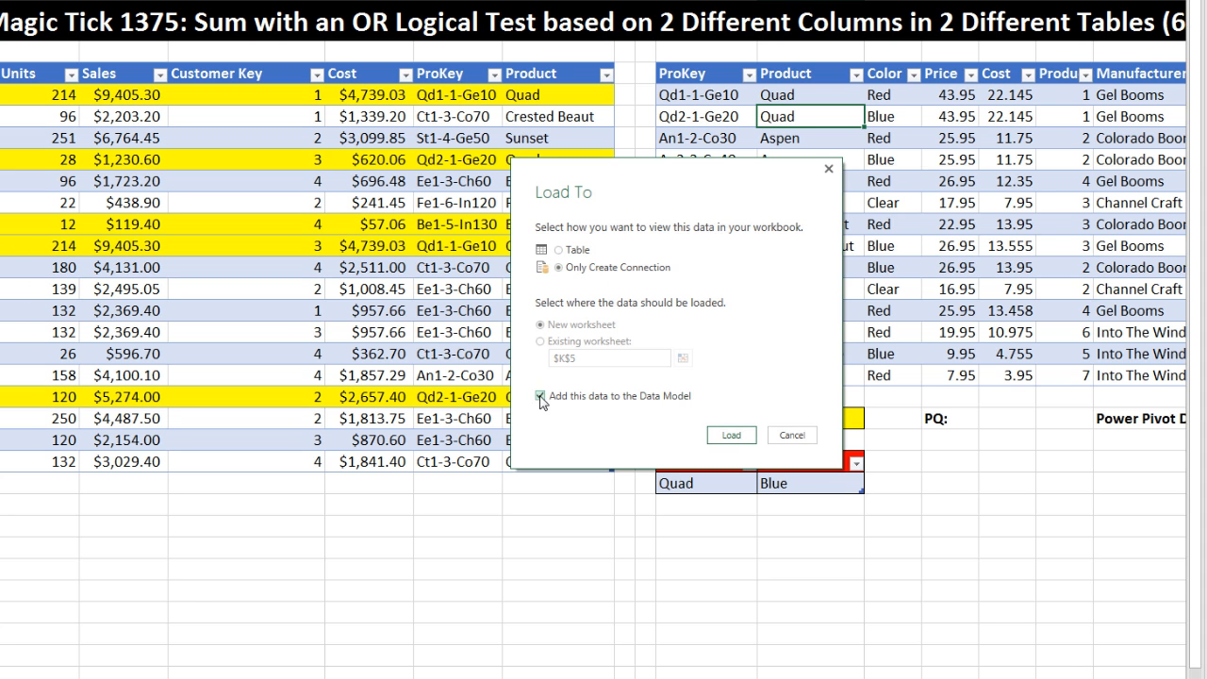
left_click(726, 436)
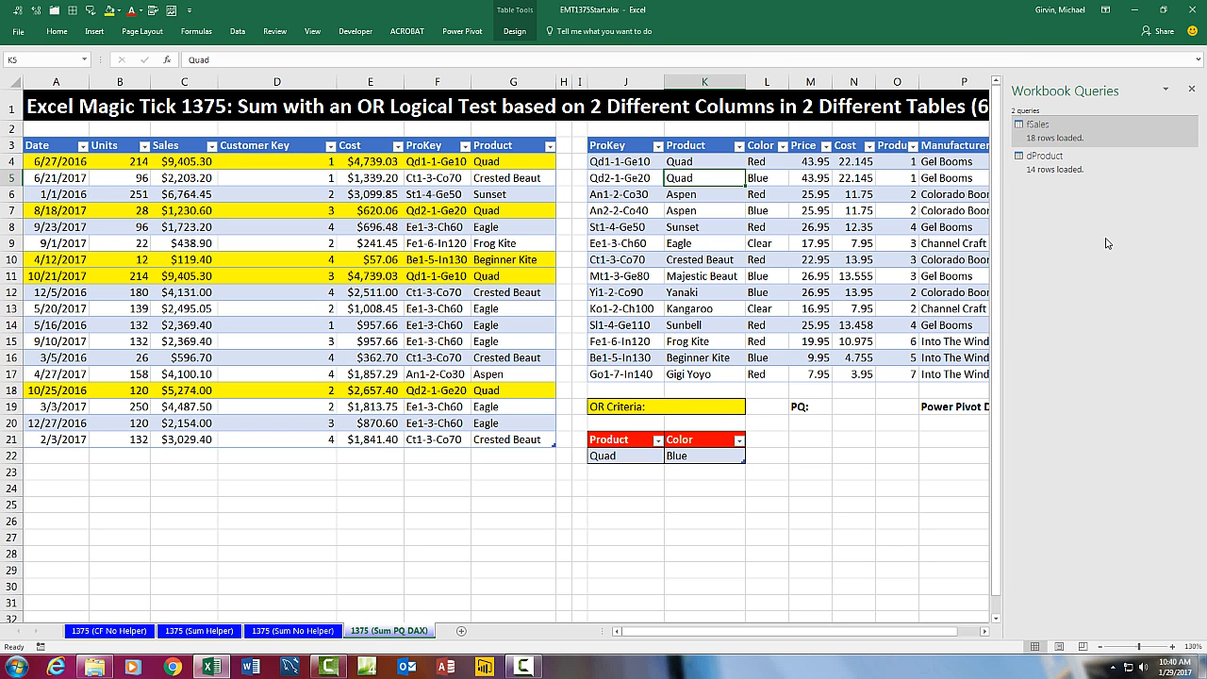
- Create a query from the Product and Color criteria table below the OR Criteria label
left_click(630, 440)
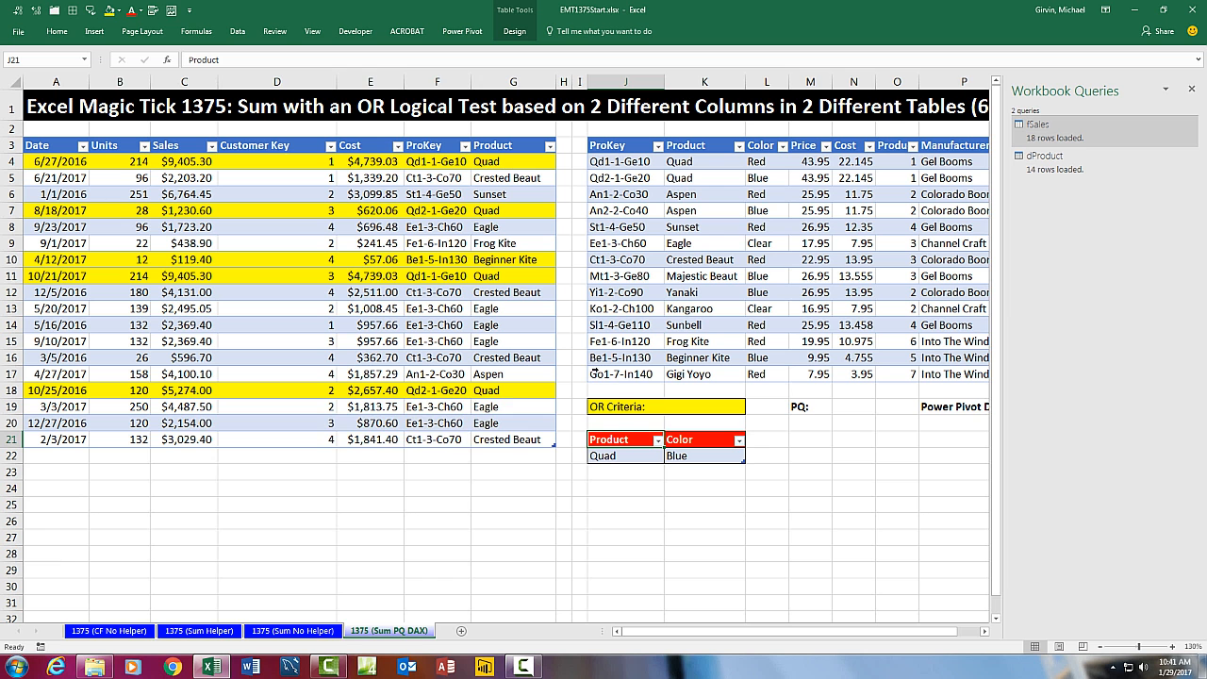
key("alt+a")
key("p")
key("t")
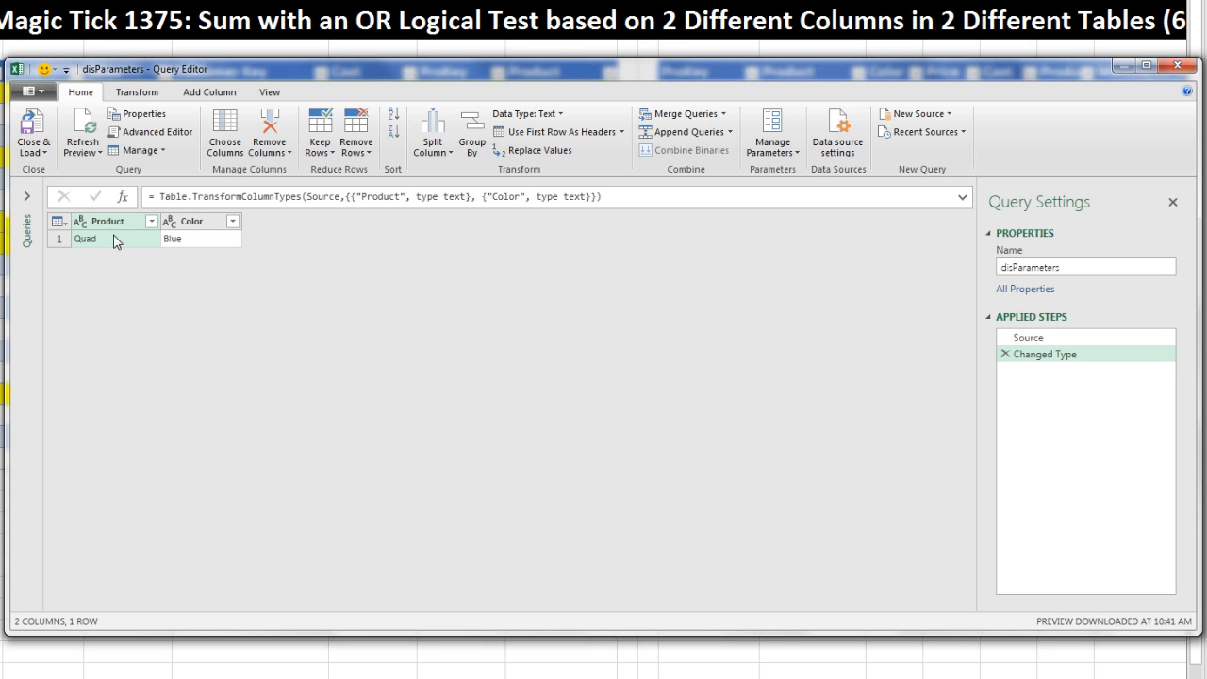
- Close and load the disParameters query as a connection only, adding its data to the Data Model
left_click(32, 149)
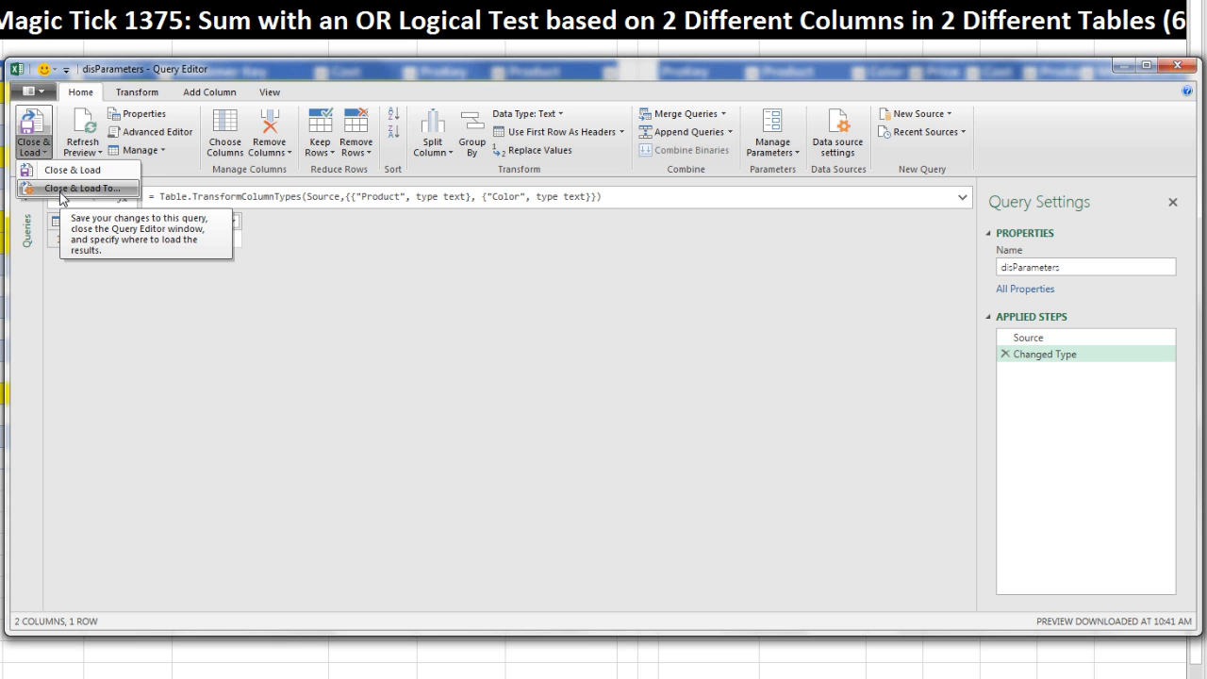
left_click(60, 192)
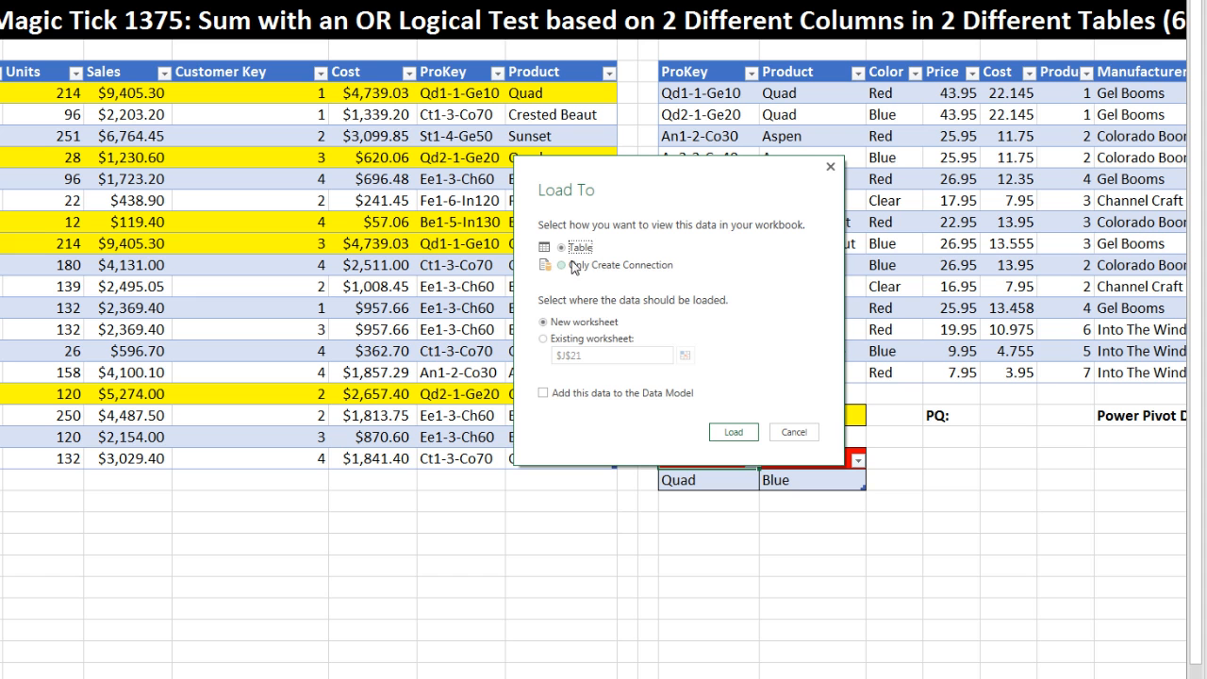
left_click(564, 266)
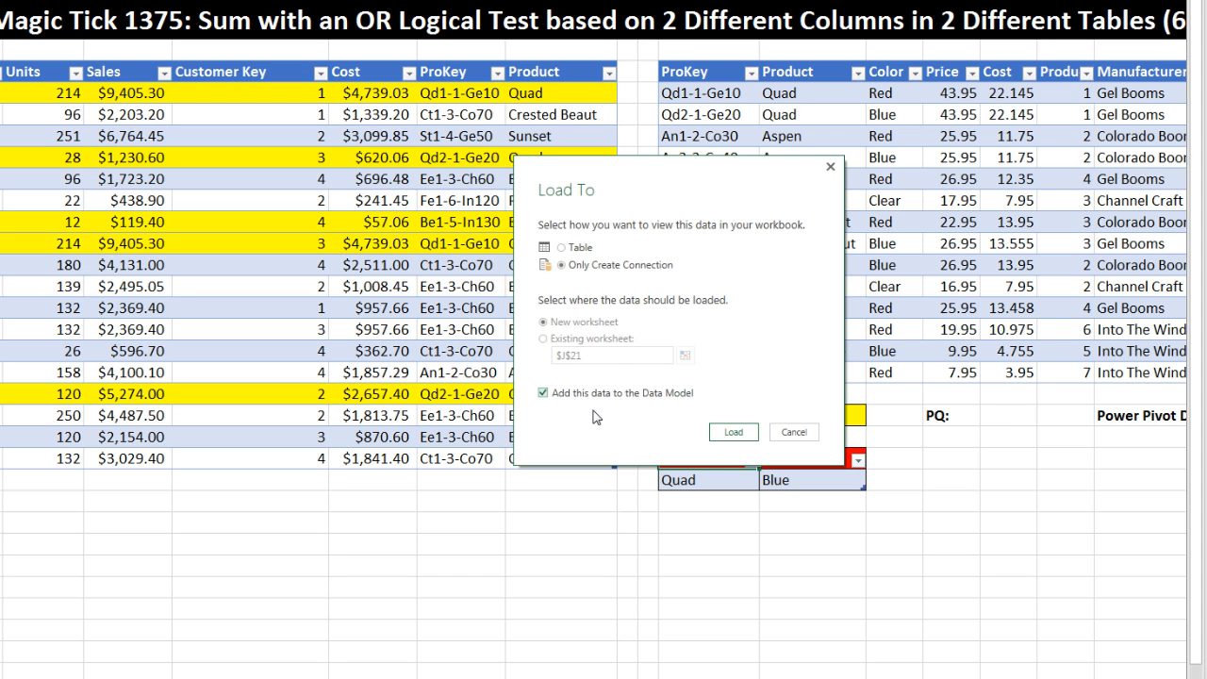
left_click(734, 432)
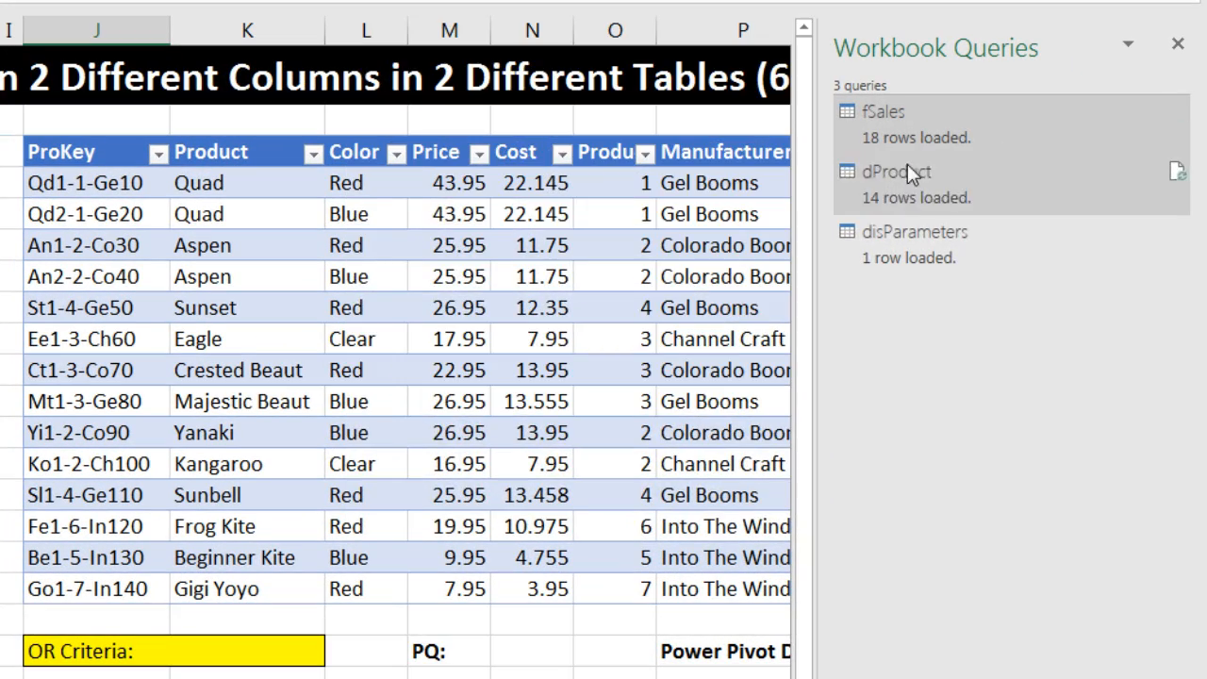
- Duplicate the disParameters query and rename the copy as Product
mouse_move(978, 217)
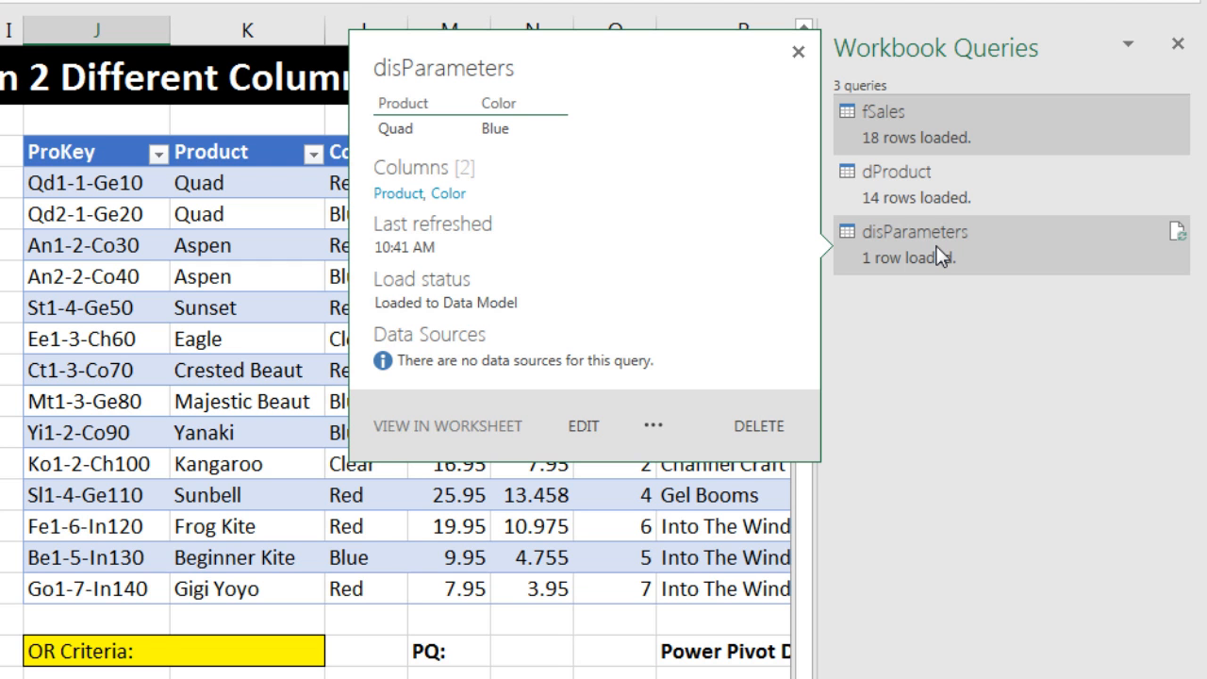
right_click(917, 249)
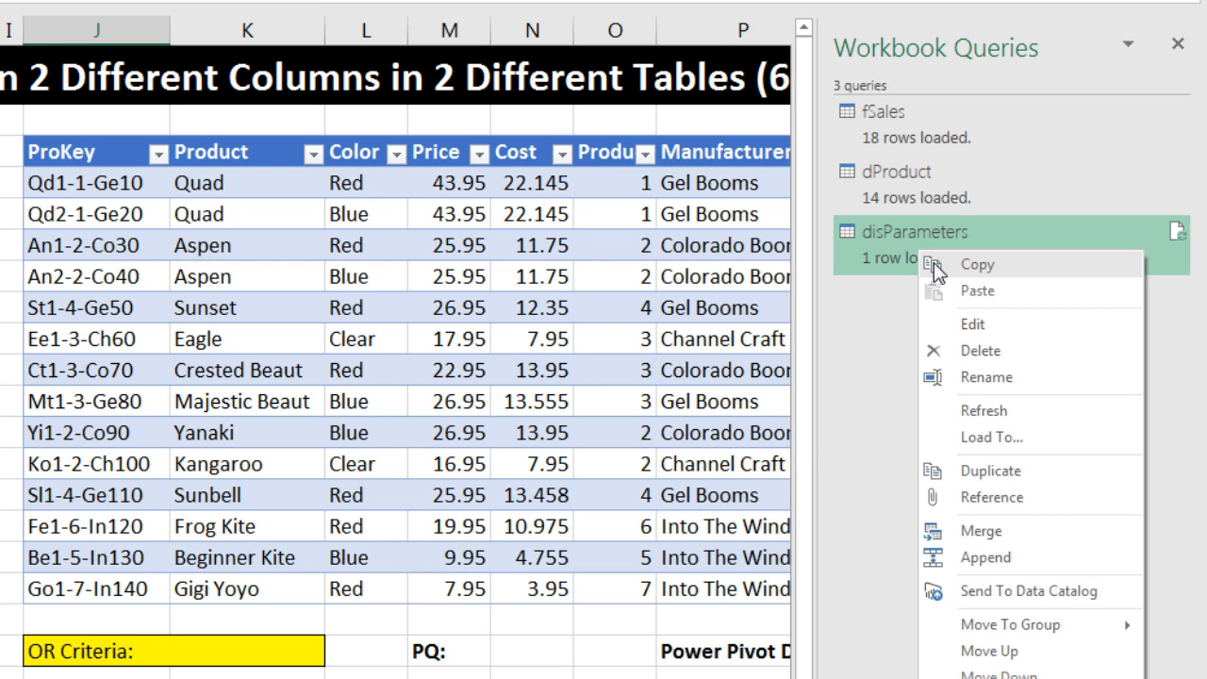
left_click(987, 471)
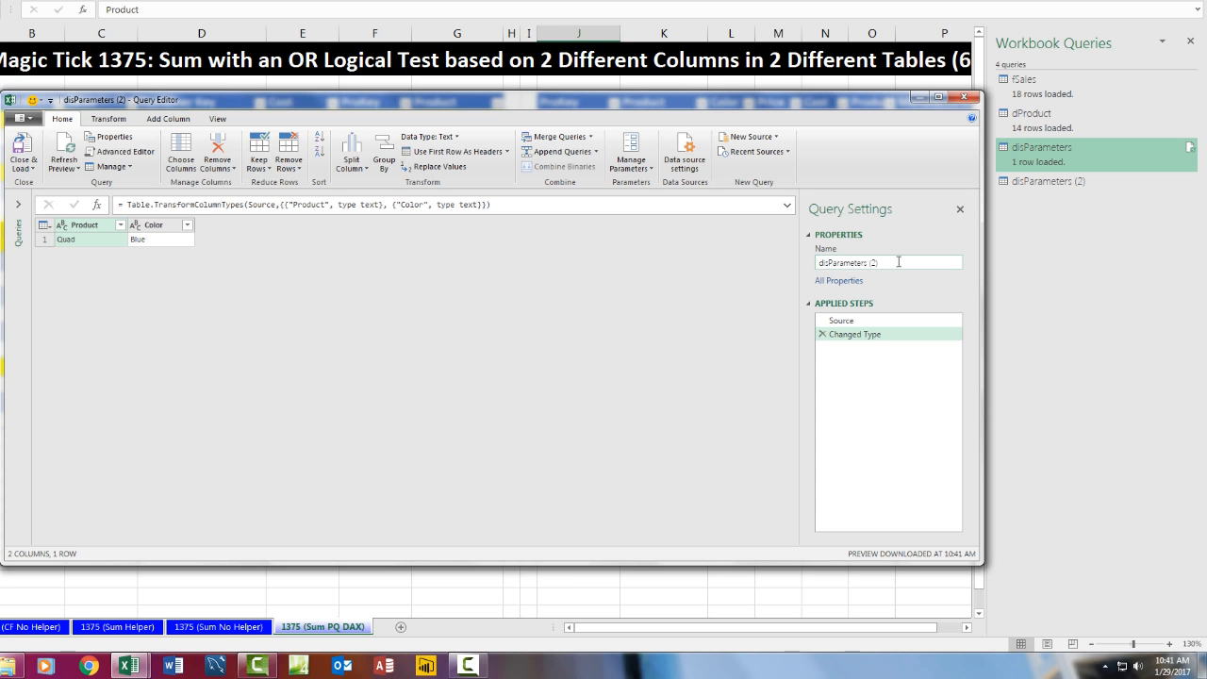
left_click(892, 262)
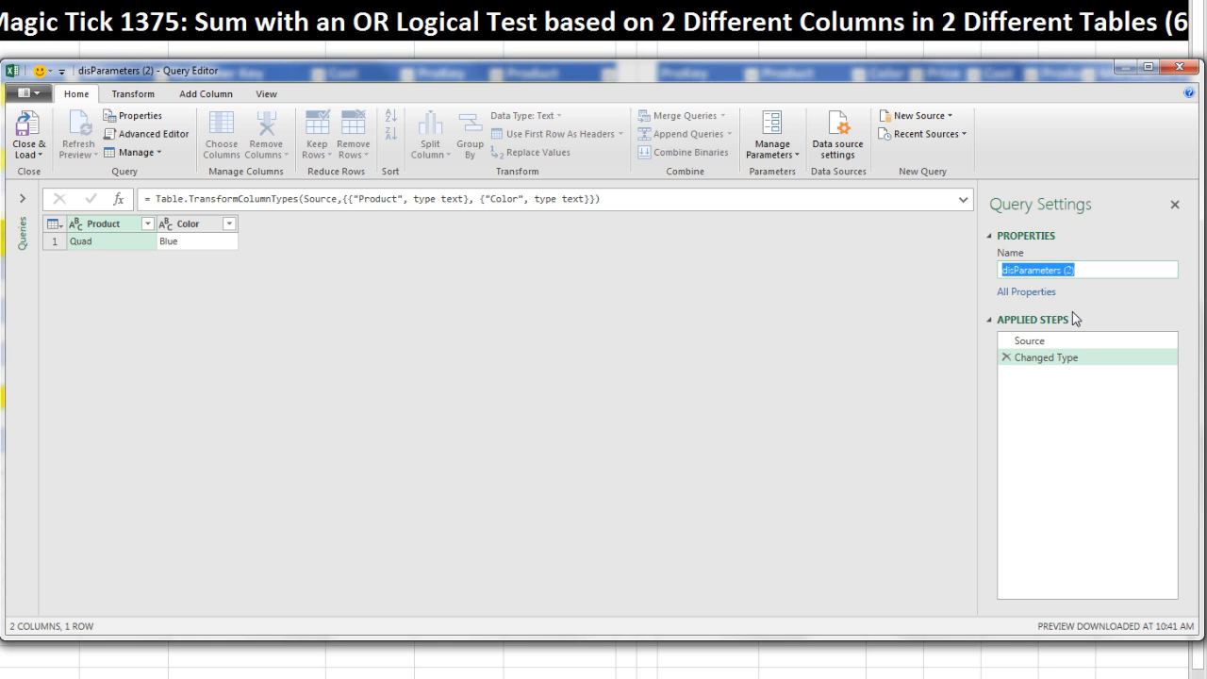
type("Product")
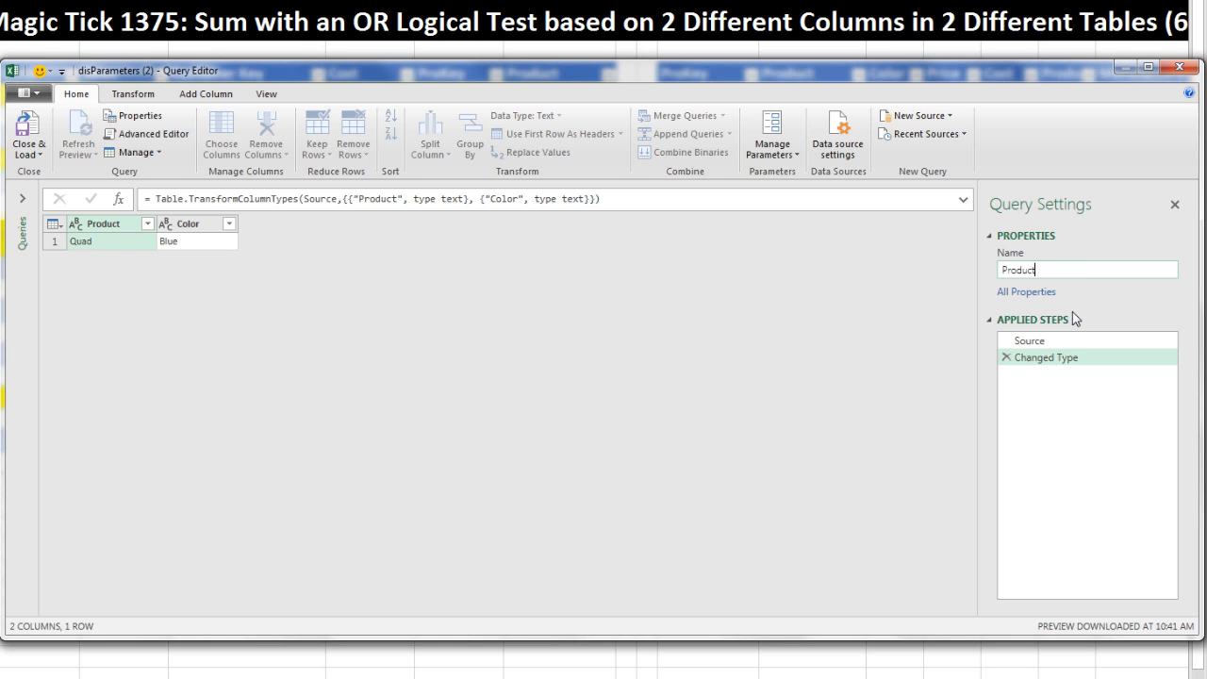
key("Return")
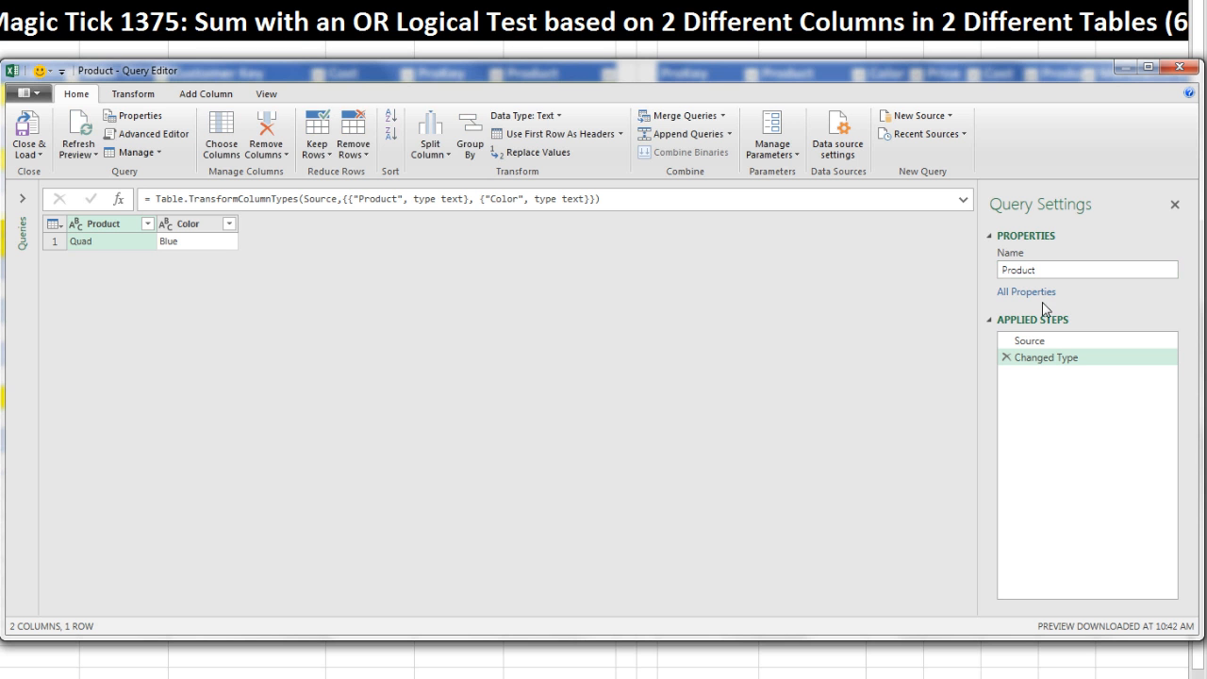
- Replace the Product query's Changed Type step with the custom step = Source[Product]{0}, and close and load the query
left_click(1006, 359)
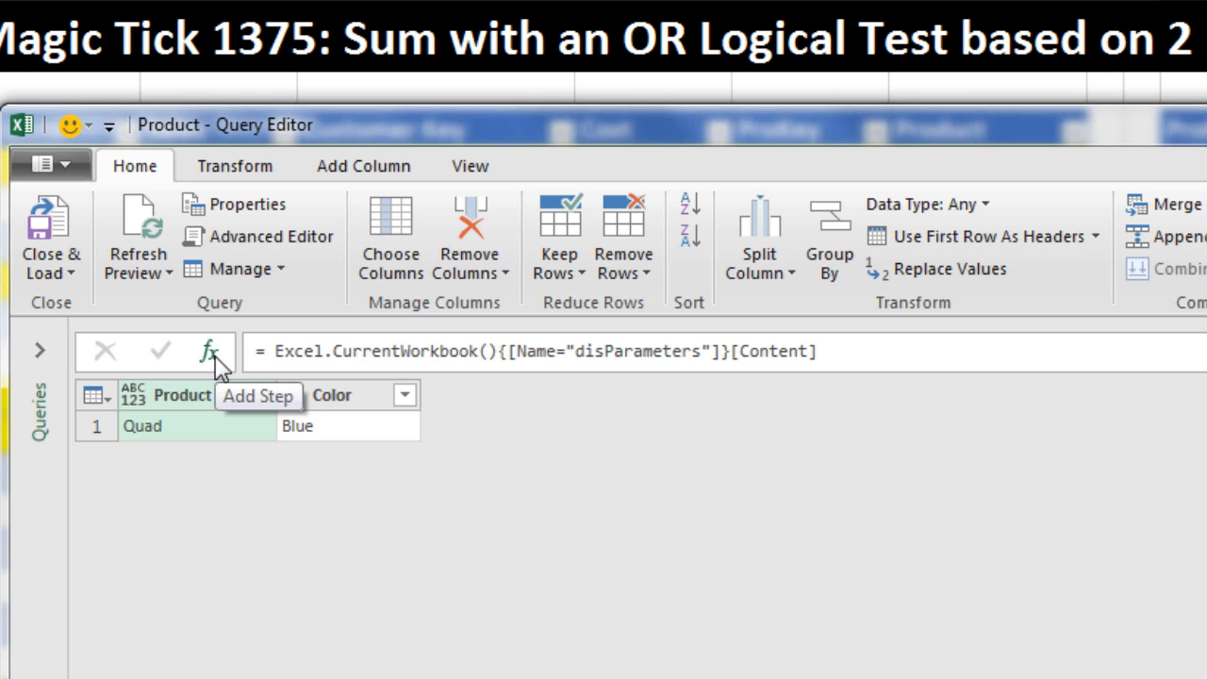
left_click(212, 354)
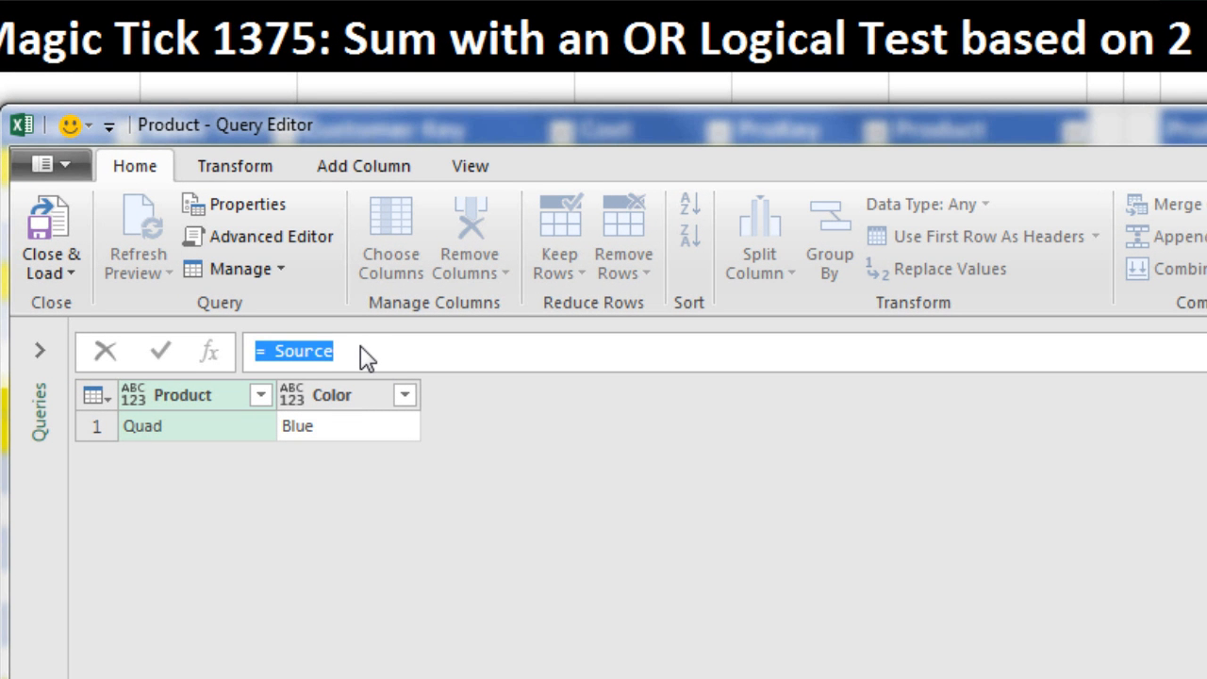
left_click(359, 346)
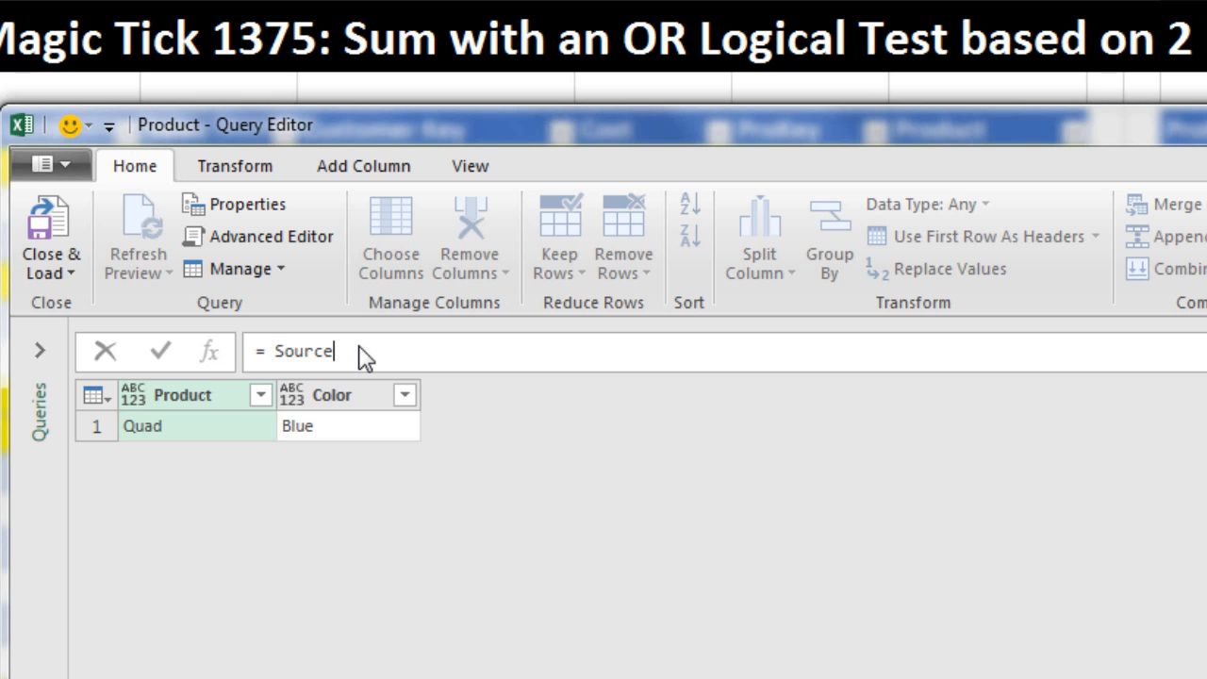
type("[Product]")
type("{0}")
key("Return")
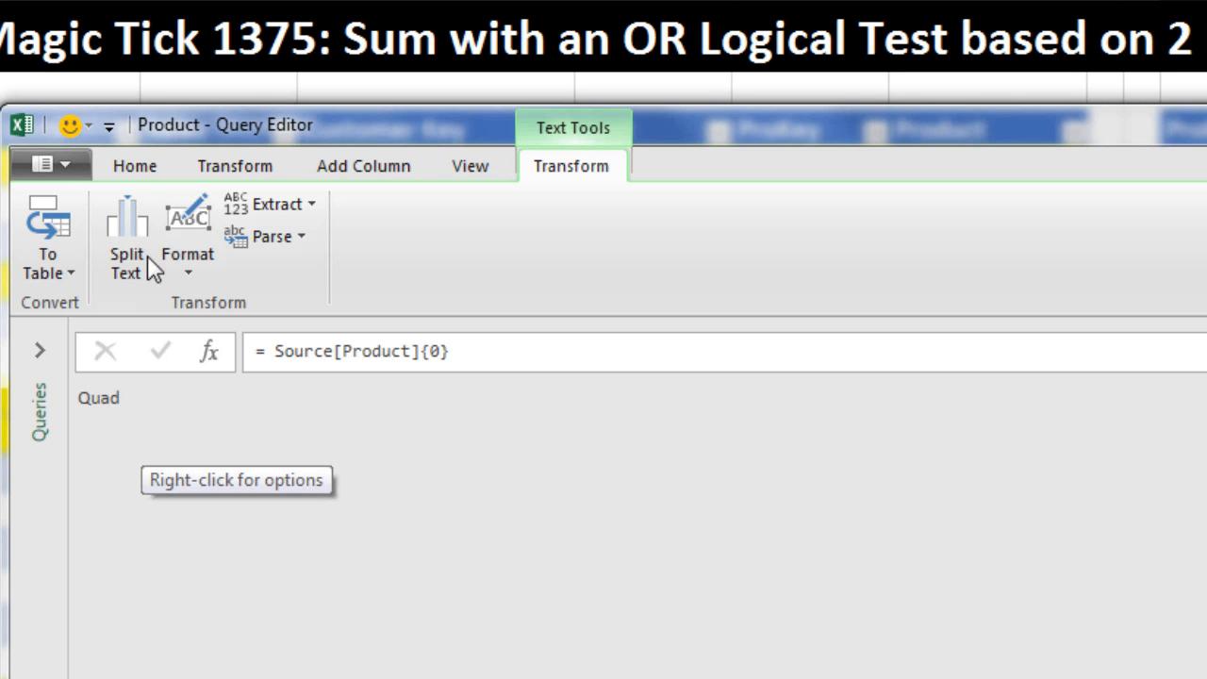
left_click(138, 181)
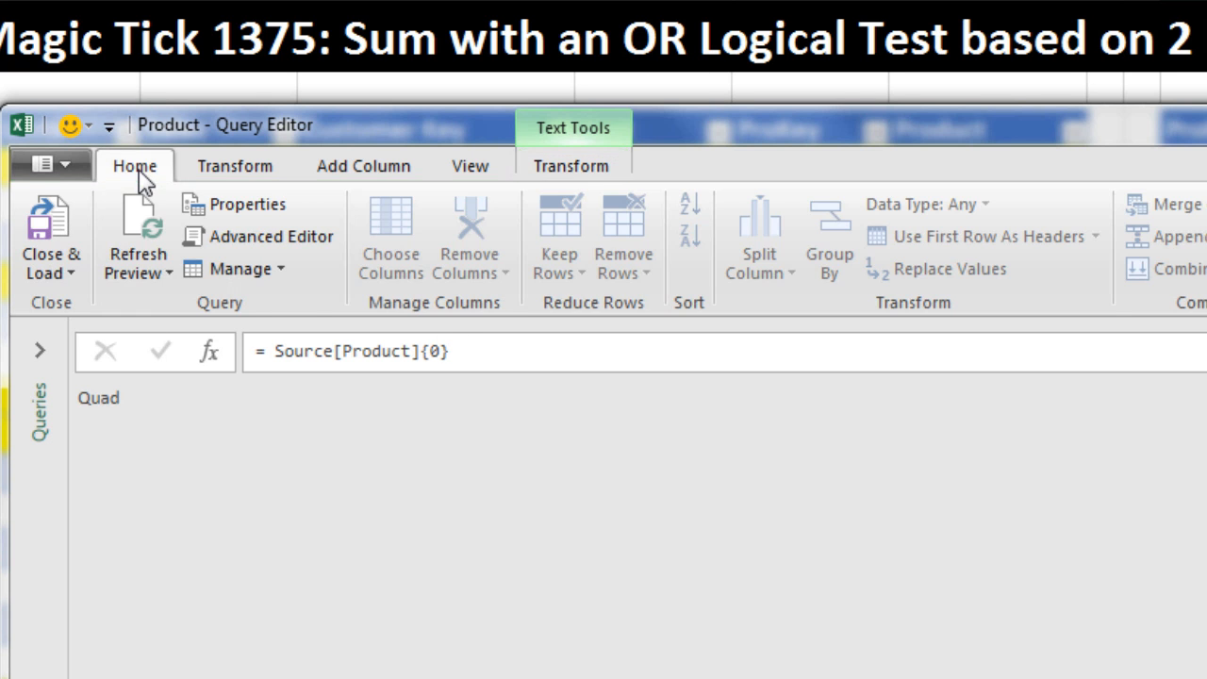
left_click(57, 223)
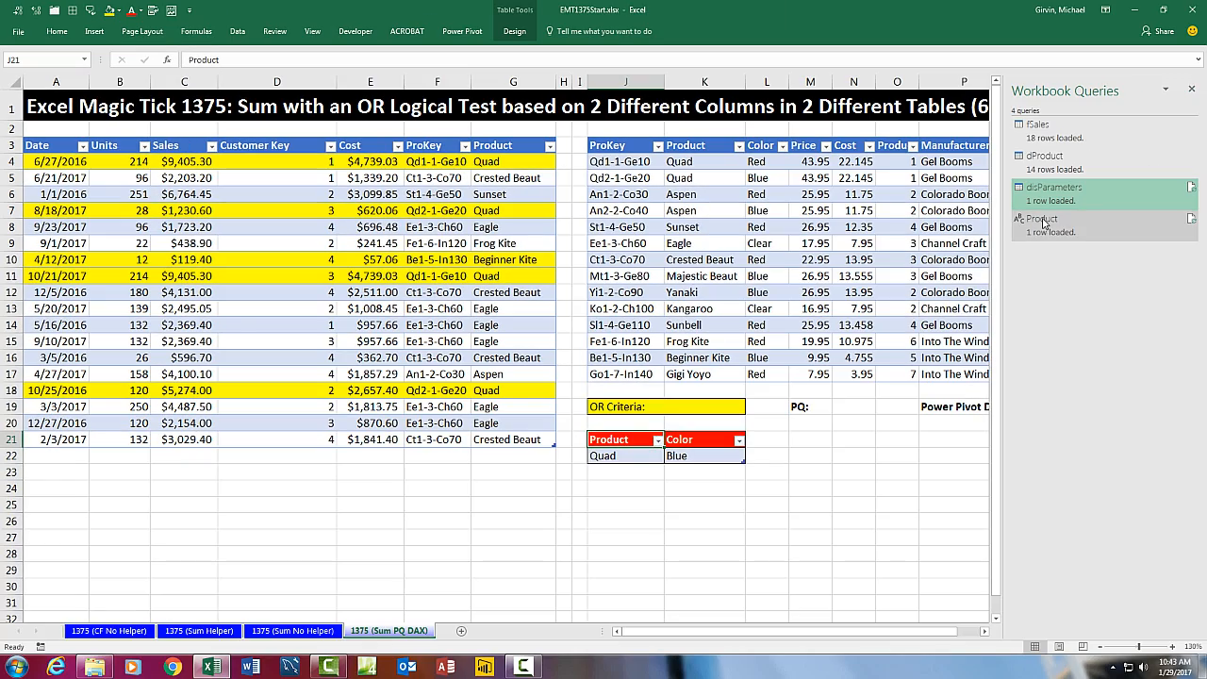
- Duplicate the disParameters query again and rename this copy as Color
right_click(1052, 196)
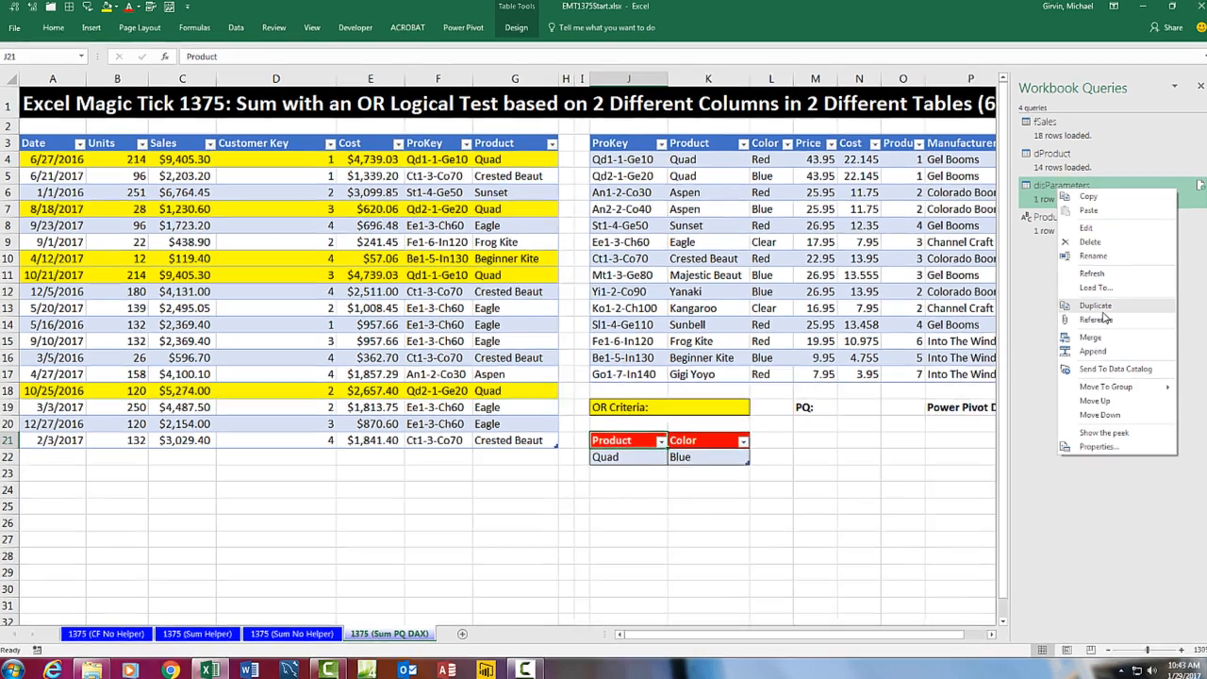
left_click(1086, 306)
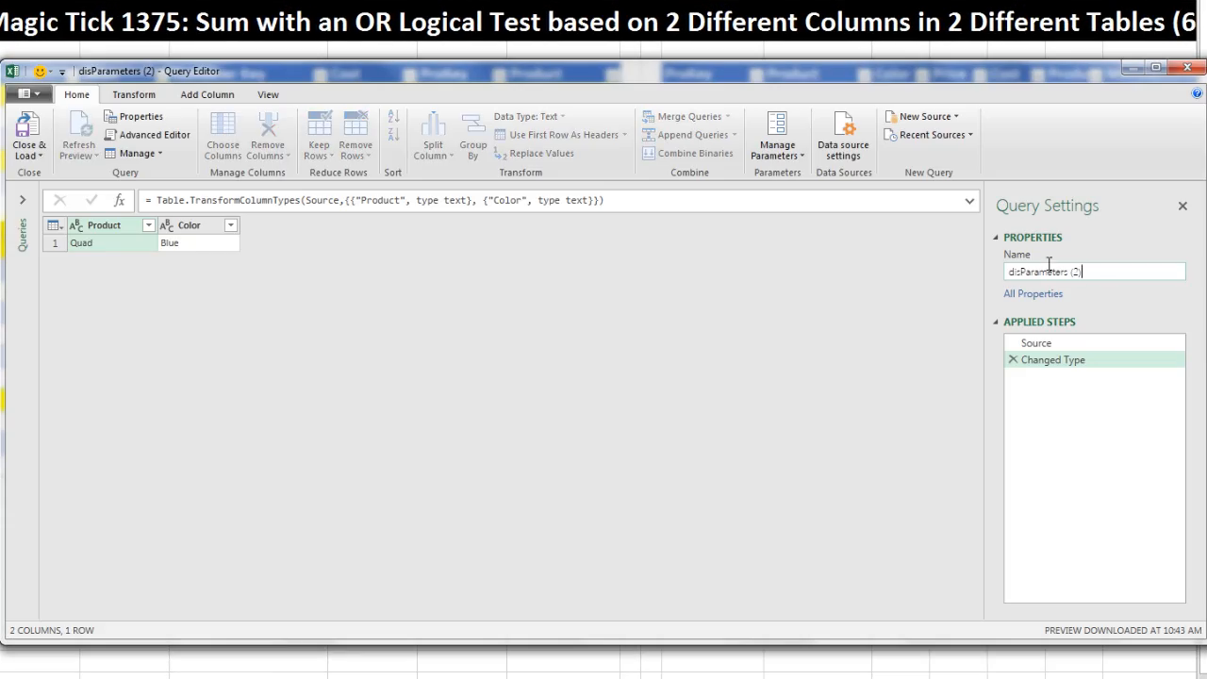
triple_click(1048, 264)
type("Color")
key("Return")
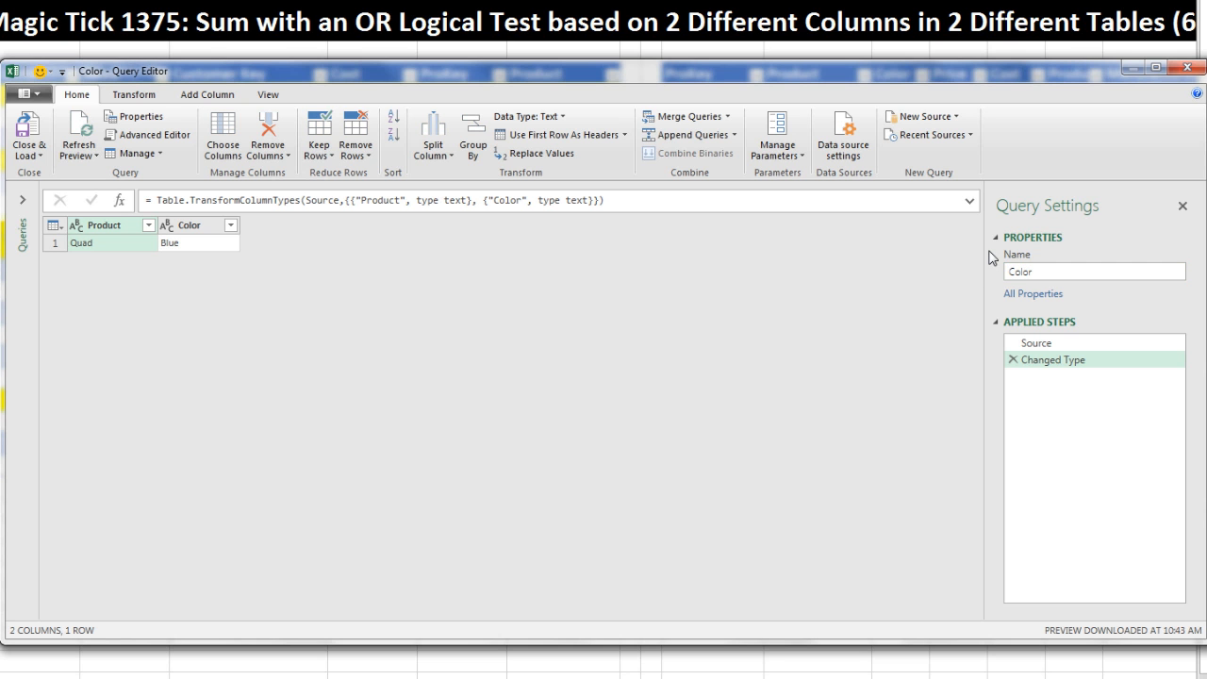
- Replace the Color query's Changed Type step with the custom step = Source[Color]{0}
left_click(1012, 360)
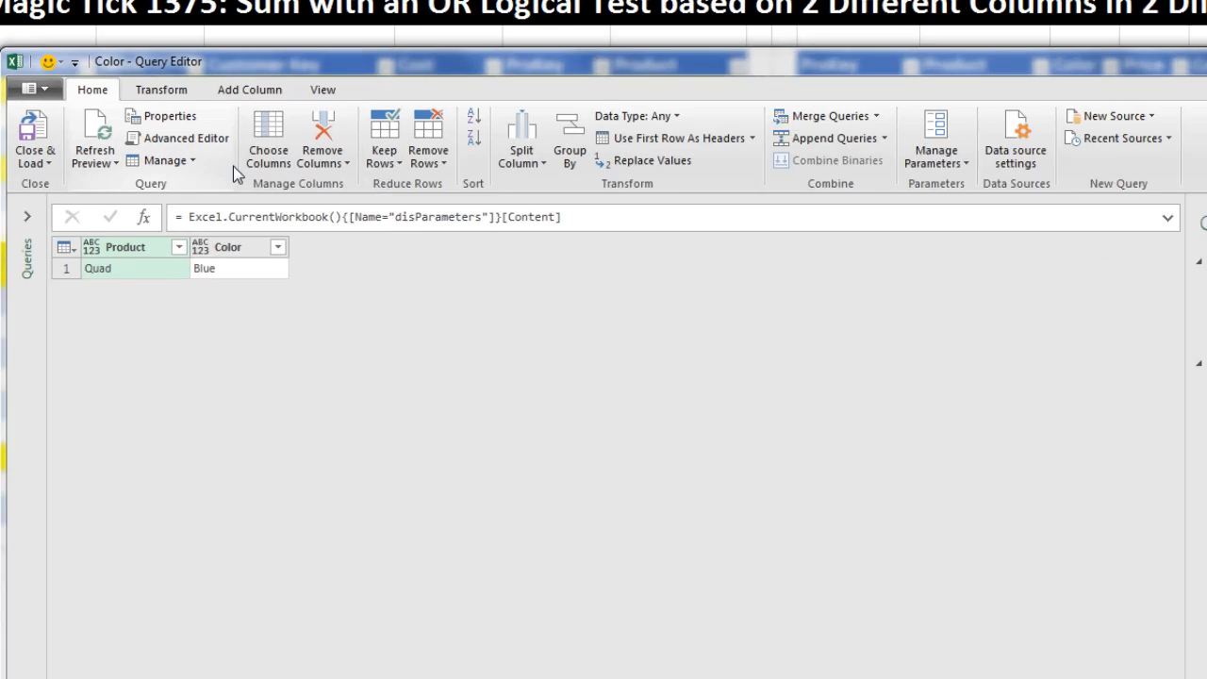
left_click(142, 216)
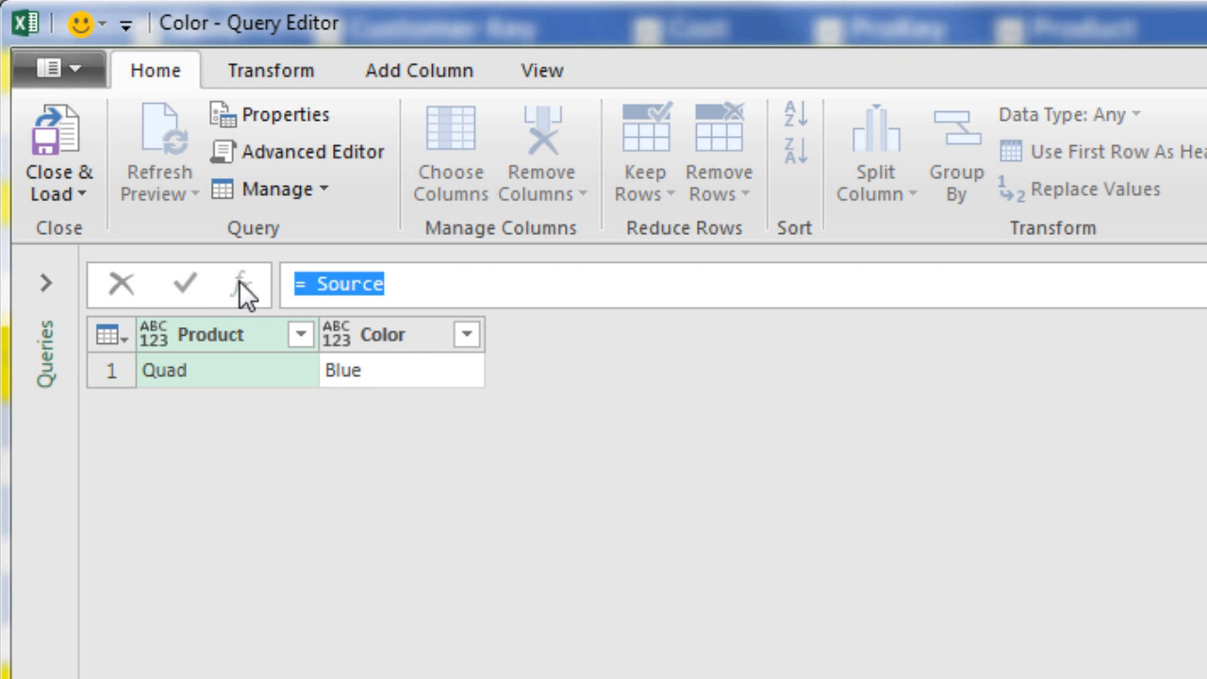
left_click(421, 288)
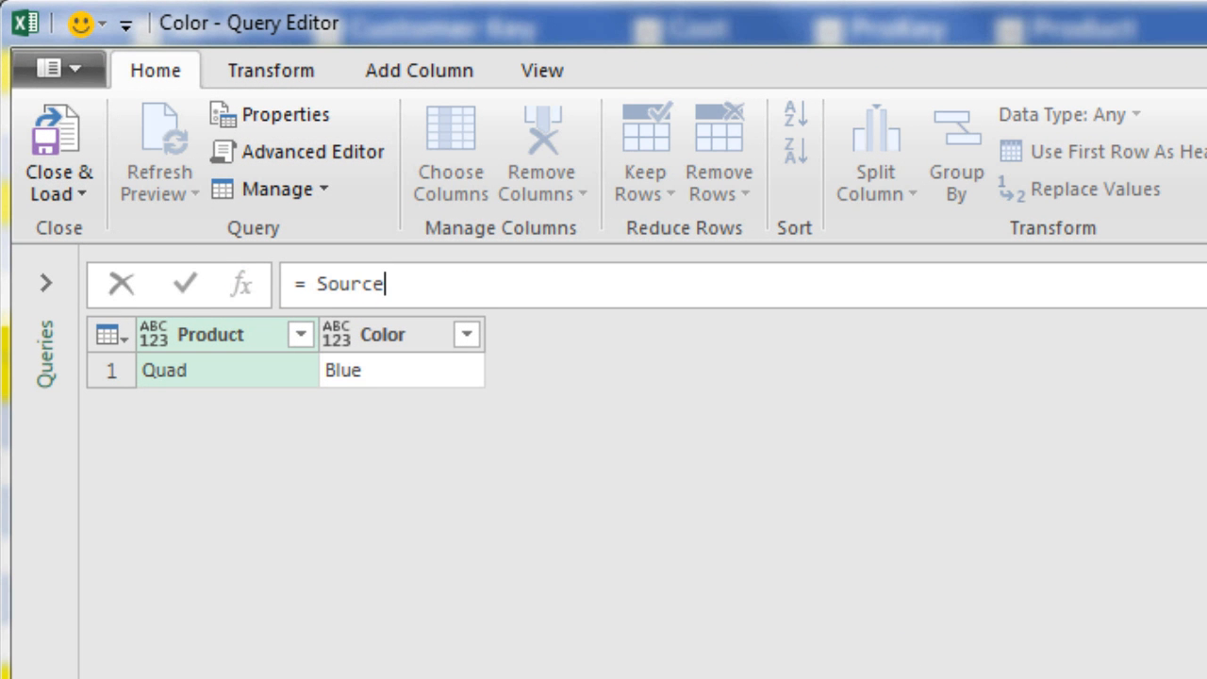
type("[Color]{")
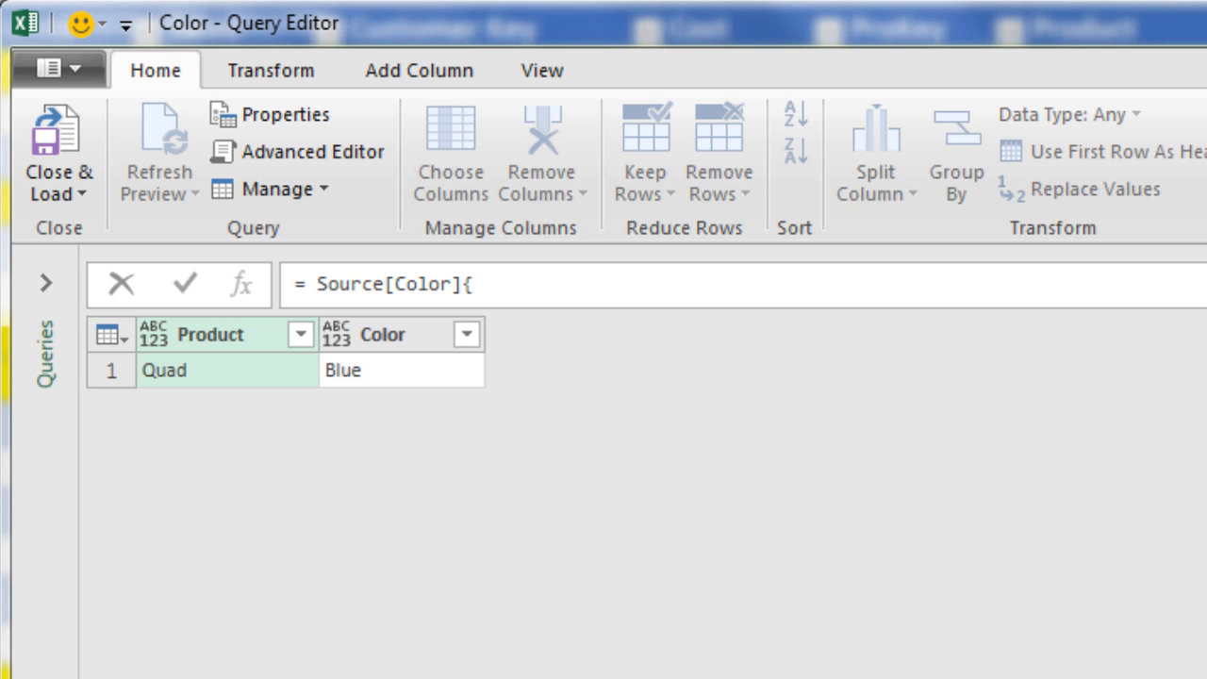
type("0}")
key("Return")
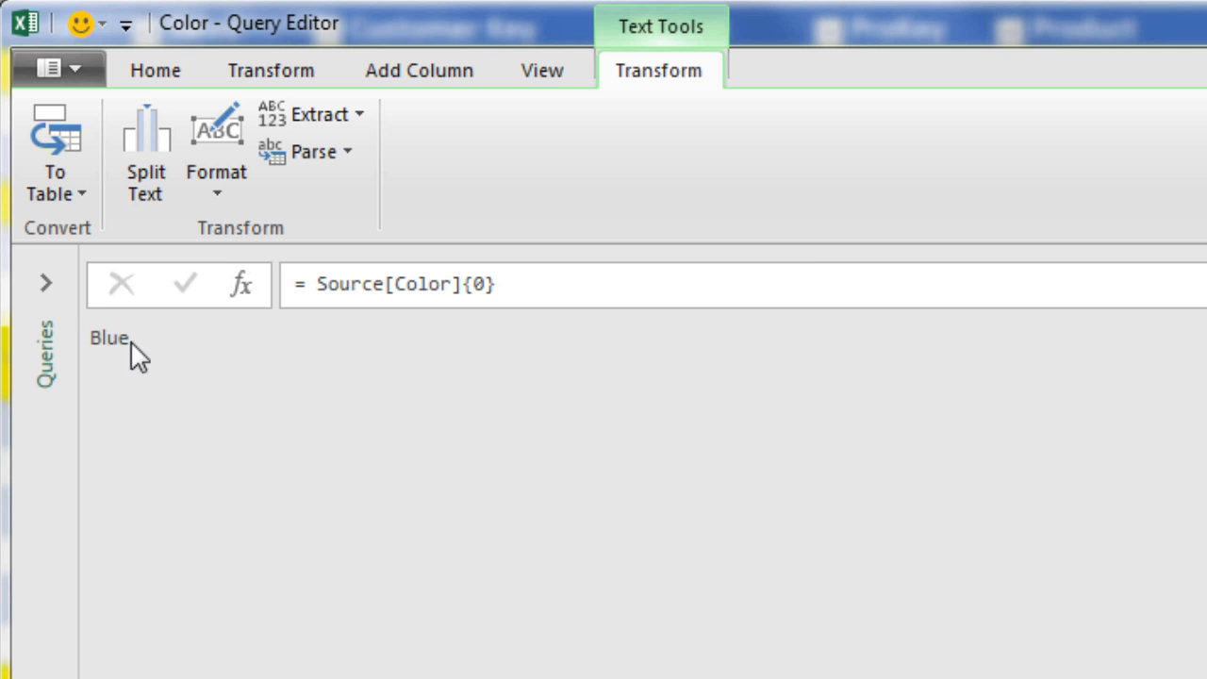
- Close and load the Color query
left_click(149, 83)
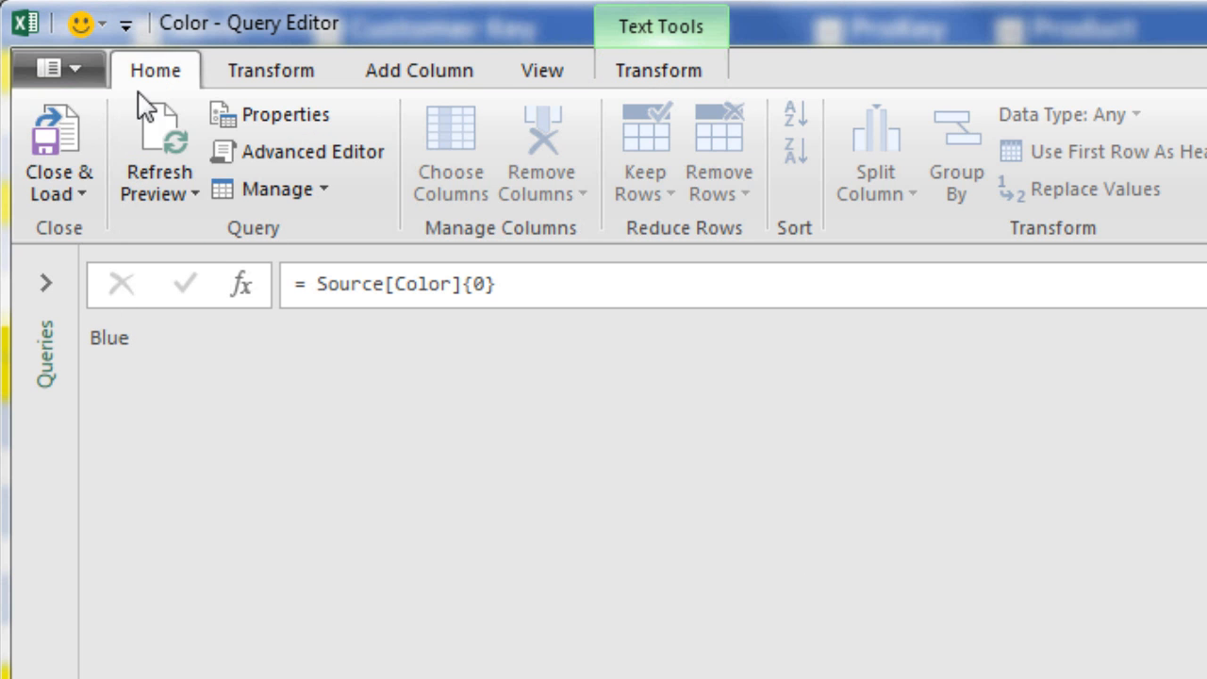
left_click(64, 141)
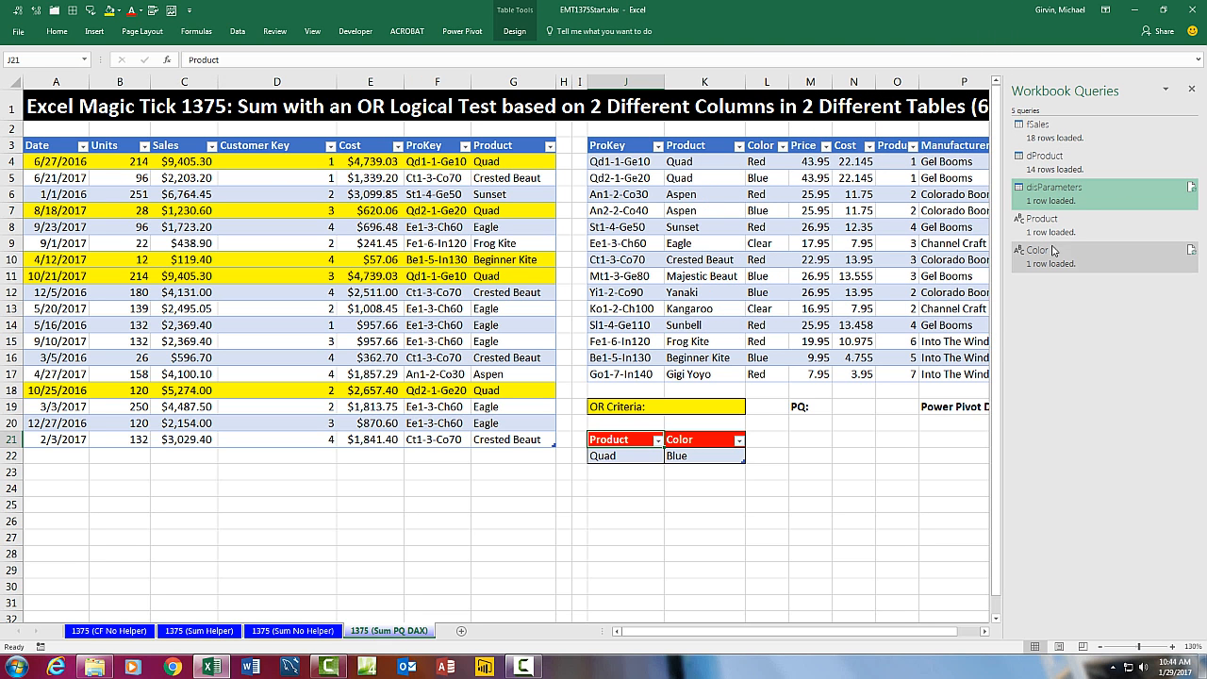
mouse_move(1050, 253)
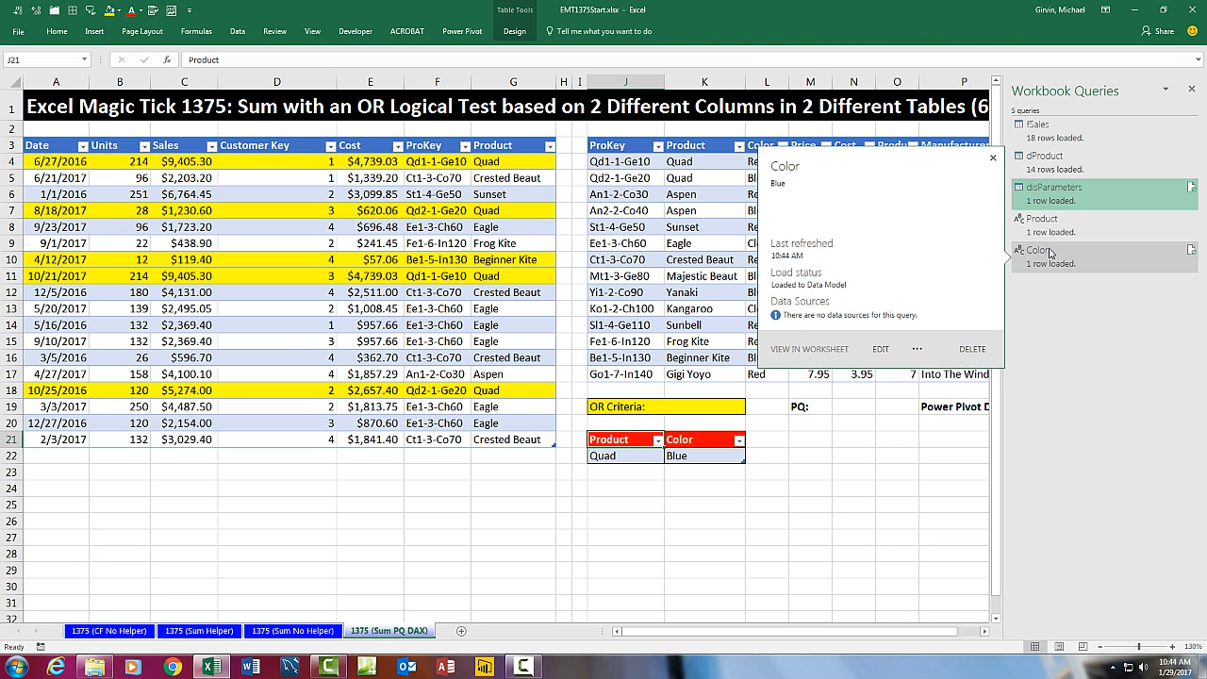
- Merge the fSales query with dProduct, matching on ProKey in both tables with a Left Outer join
left_click(237, 32)
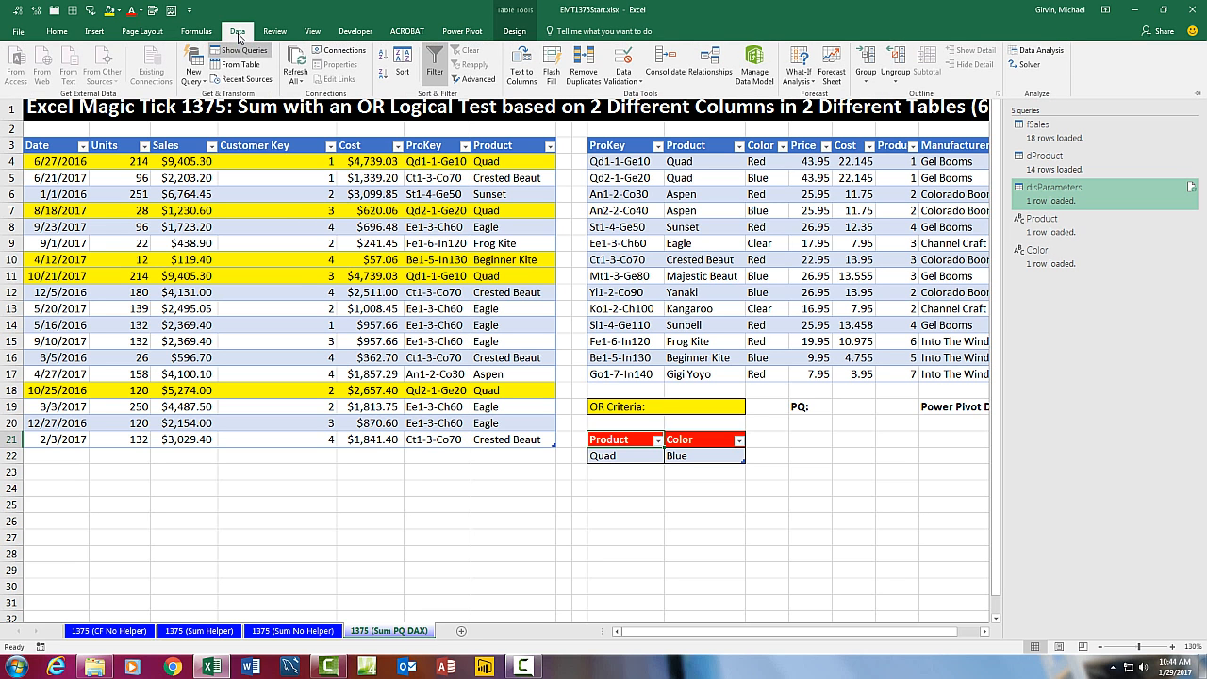
left_click(195, 74)
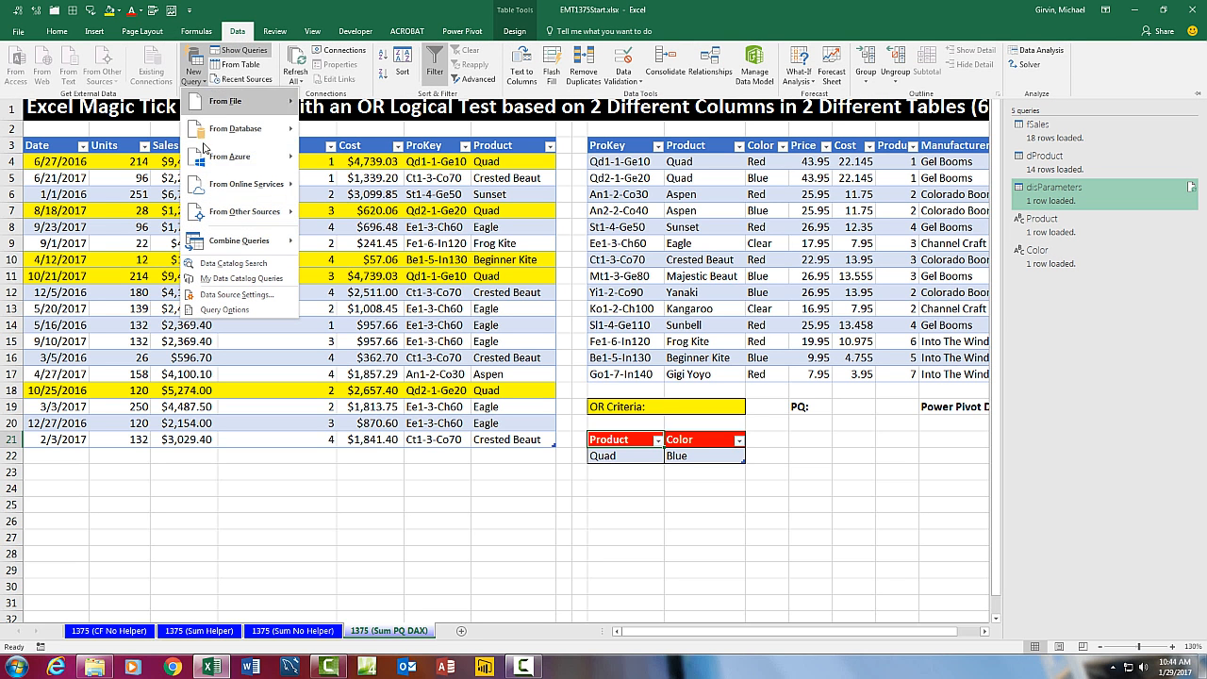
mouse_move(224, 243)
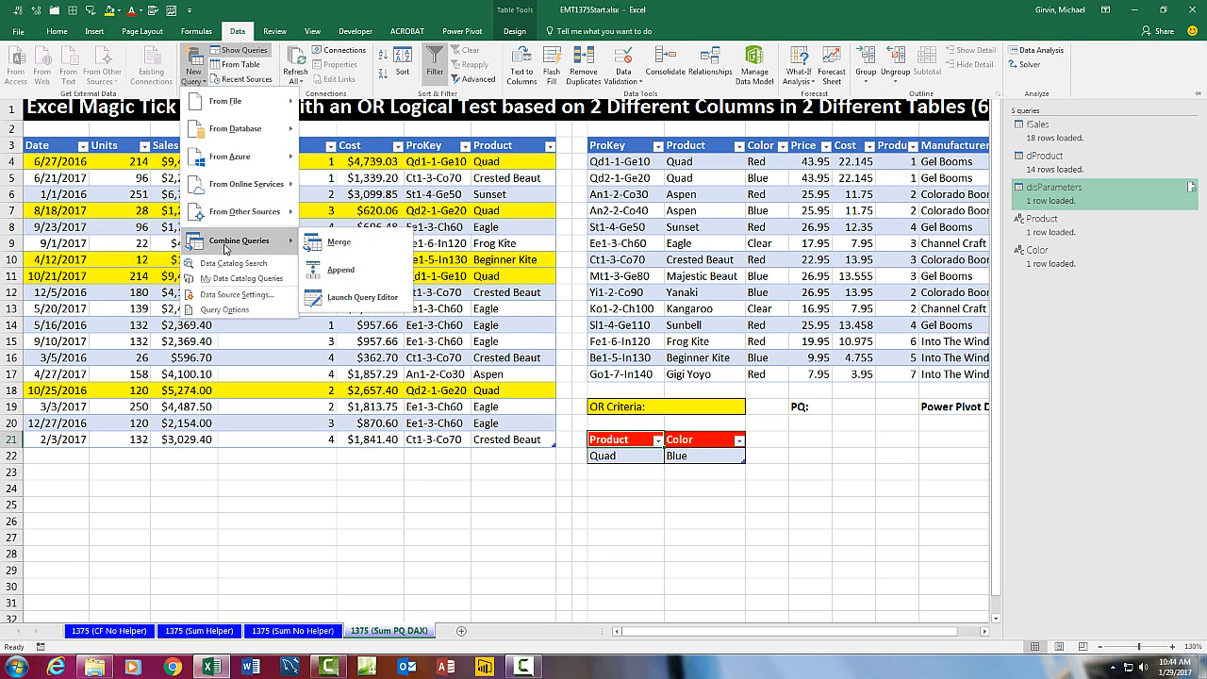
left_click(336, 255)
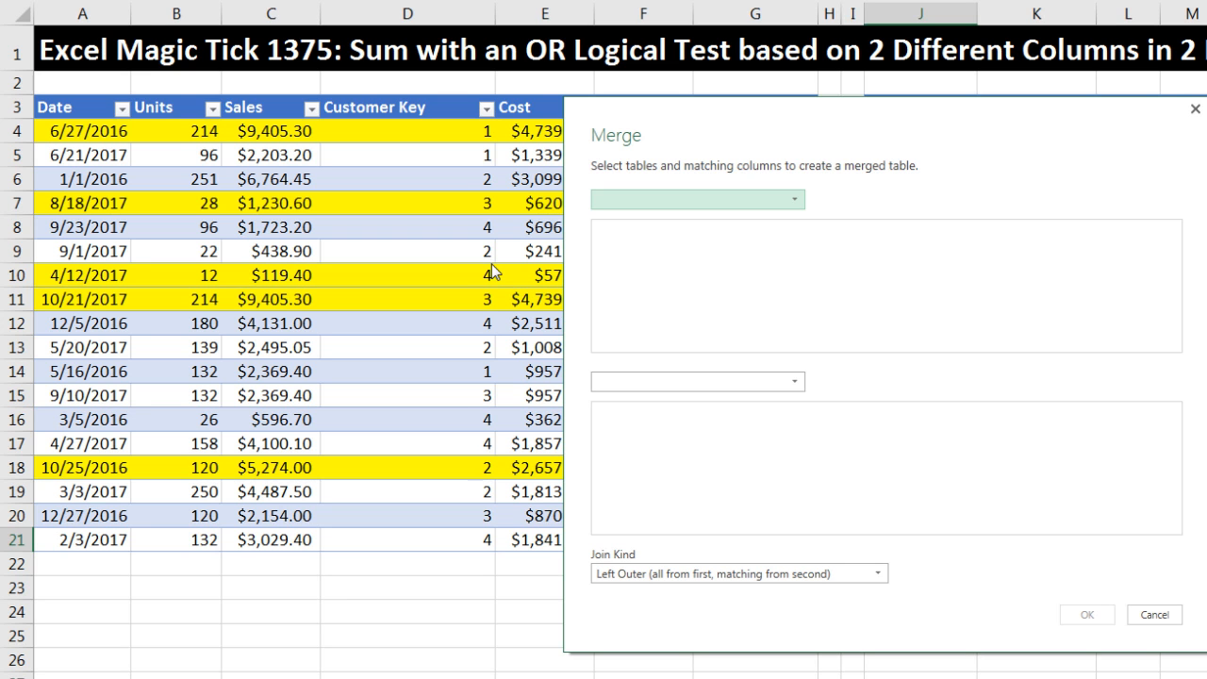
left_click(797, 211)
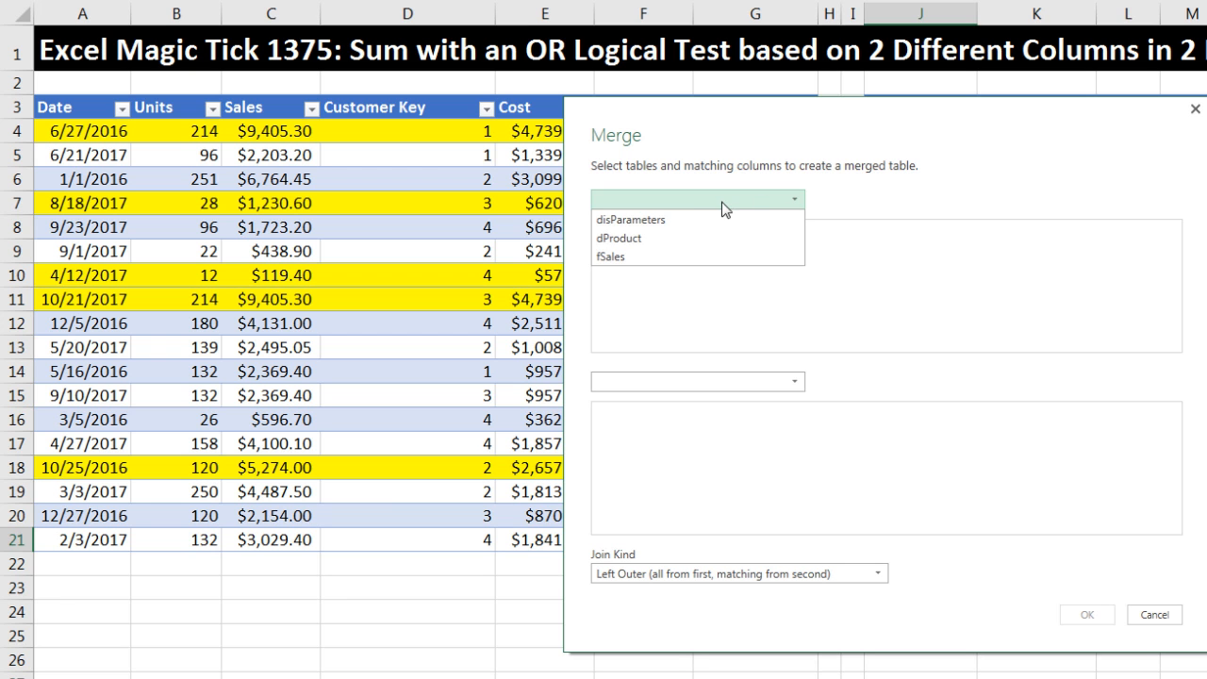
left_click(660, 256)
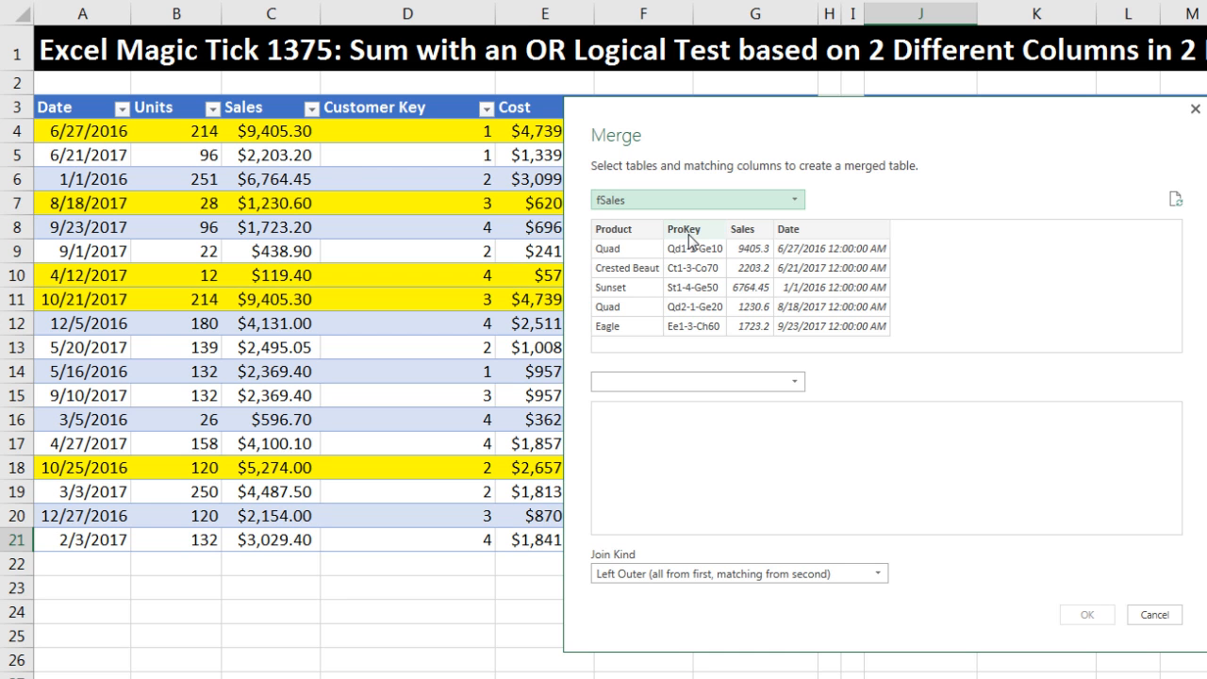
left_click(689, 235)
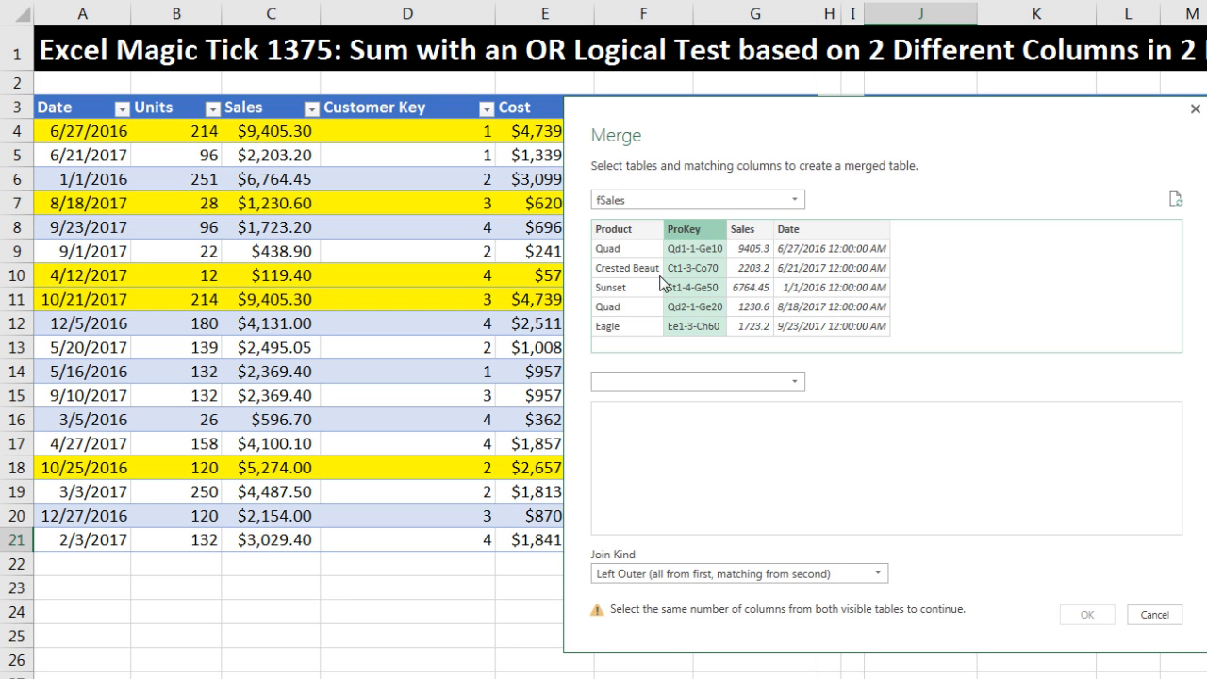
left_click(797, 381)
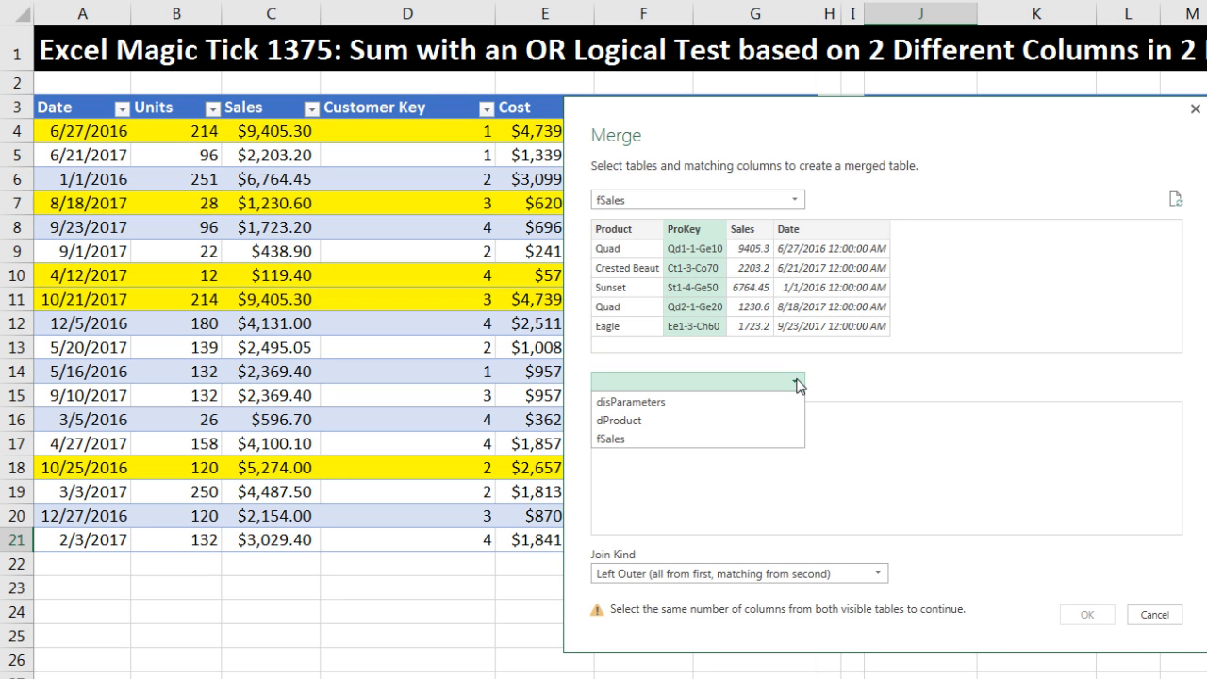
left_click(674, 420)
left_click(718, 416)
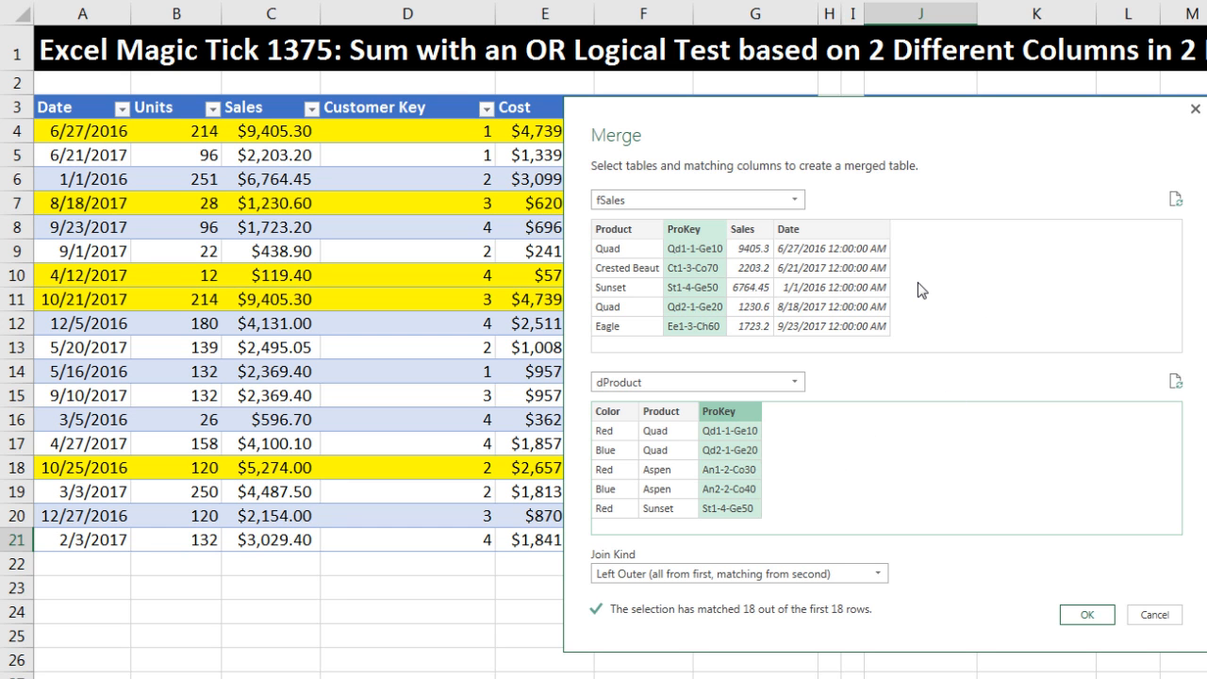
left_click(1086, 616)
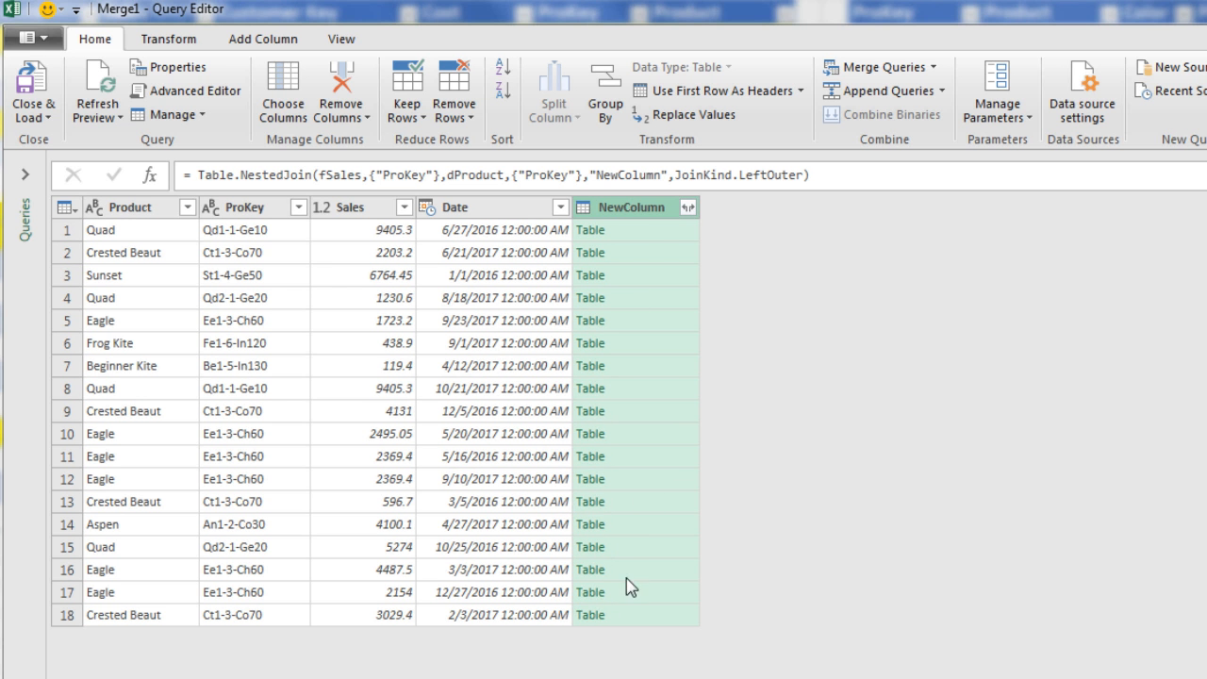
- Expand the merged NewColumn to only the Color field, without using the original column name as prefix
left_click(650, 229)
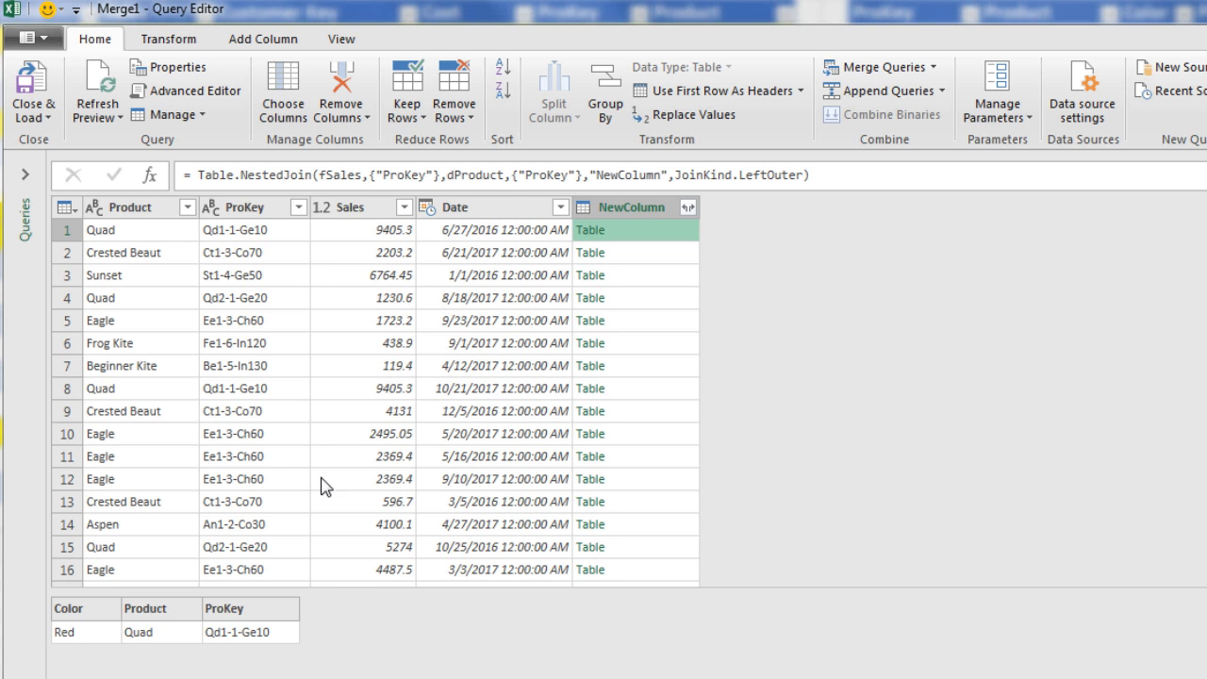
left_click(674, 255)
left_click(667, 275)
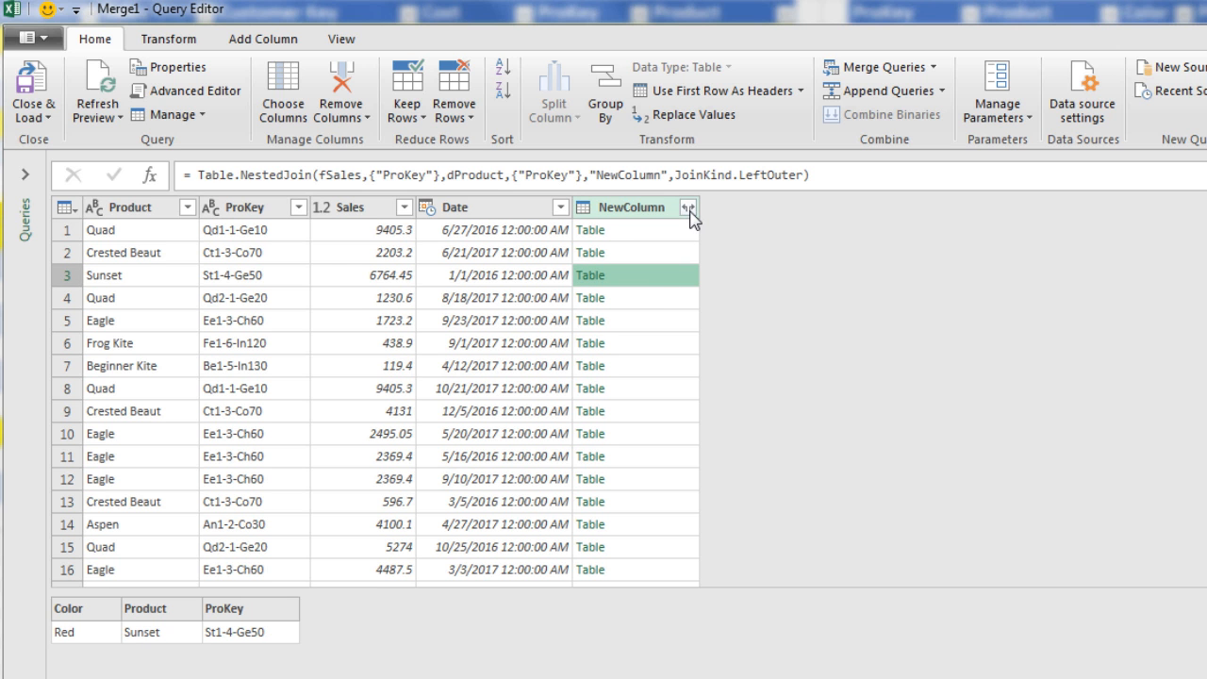
left_click(689, 211)
left_click(383, 299)
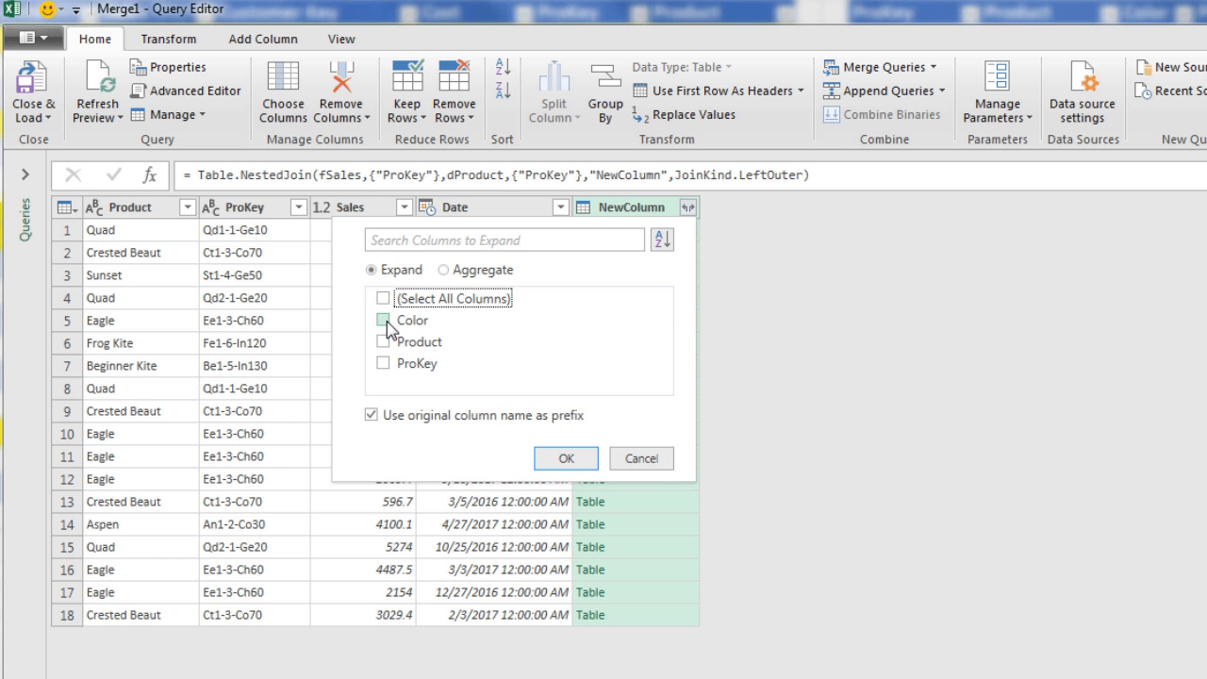
left_click(384, 321)
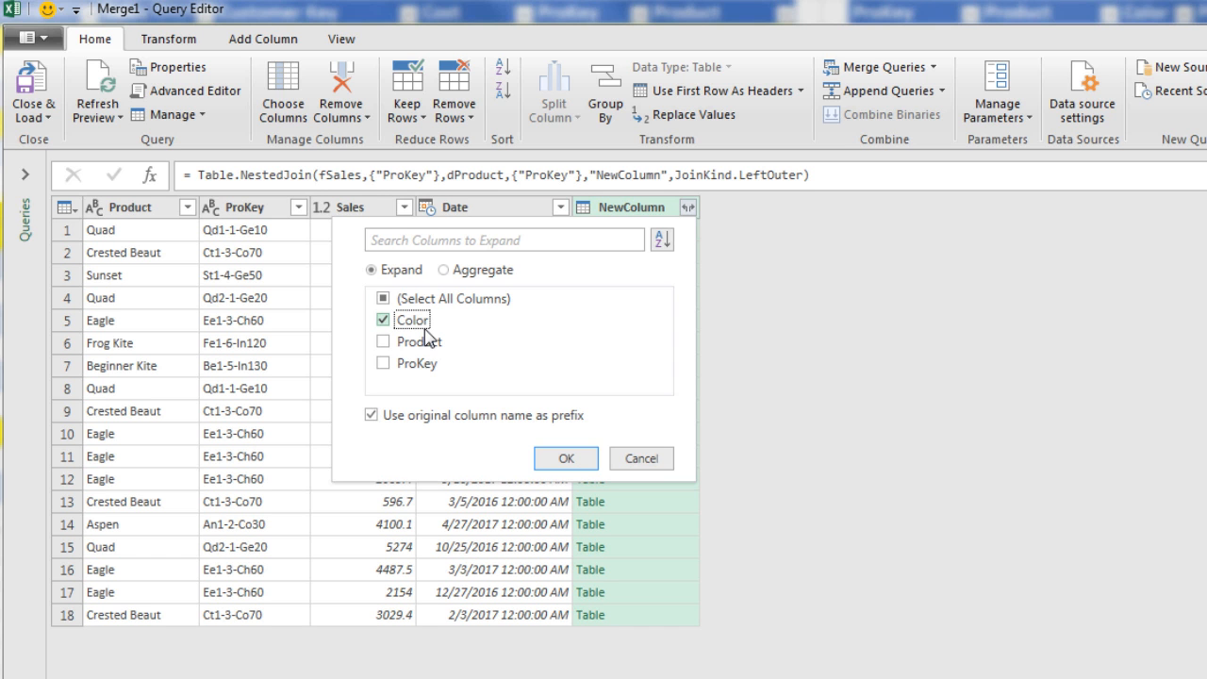
left_click(371, 416)
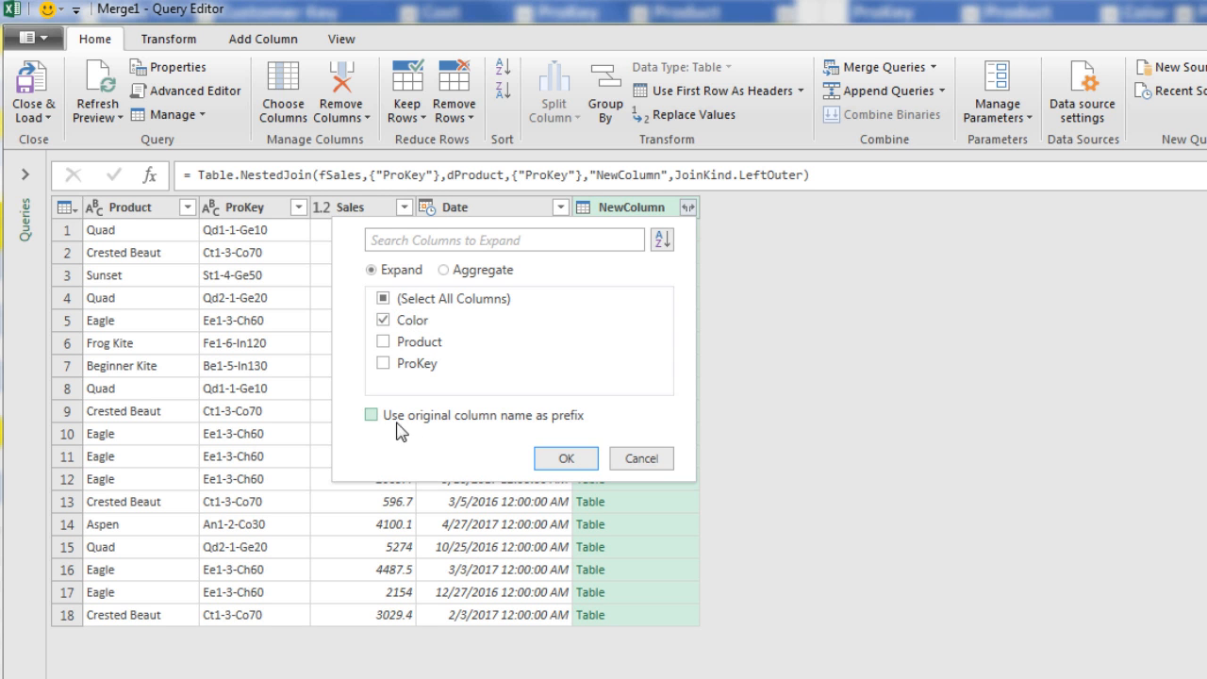
left_click(584, 461)
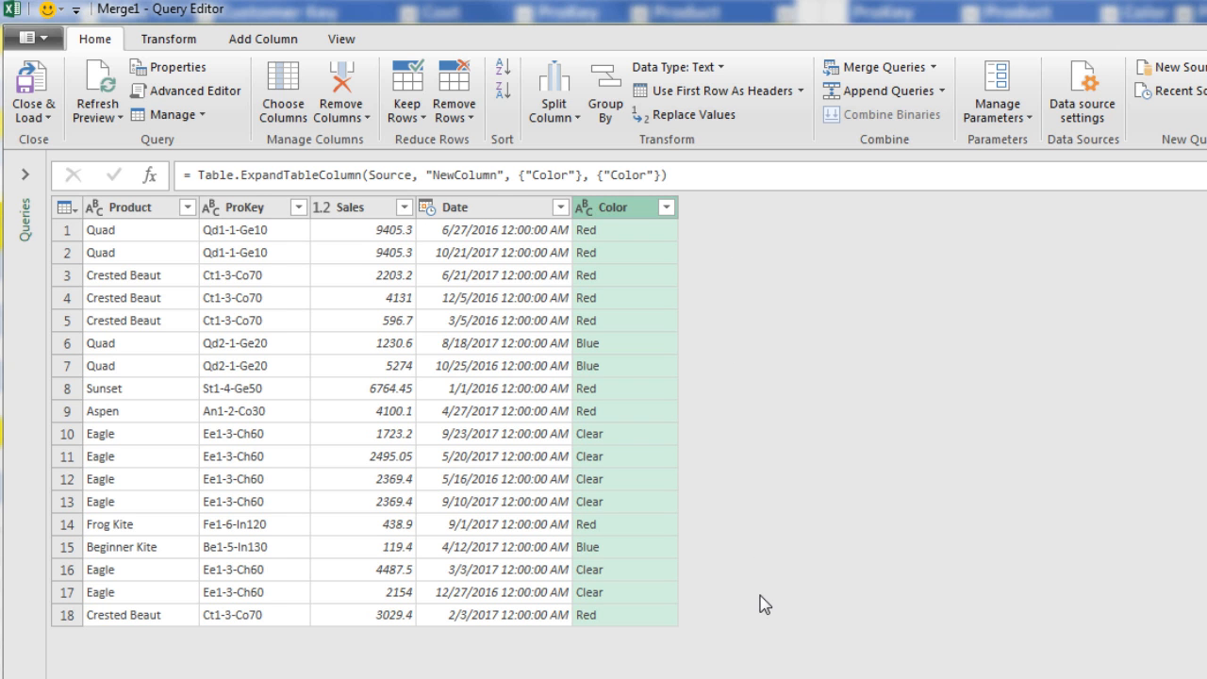
- Start a custom column named OrTest with a formula that opens with the List.AnyTrue( function
left_click(261, 41)
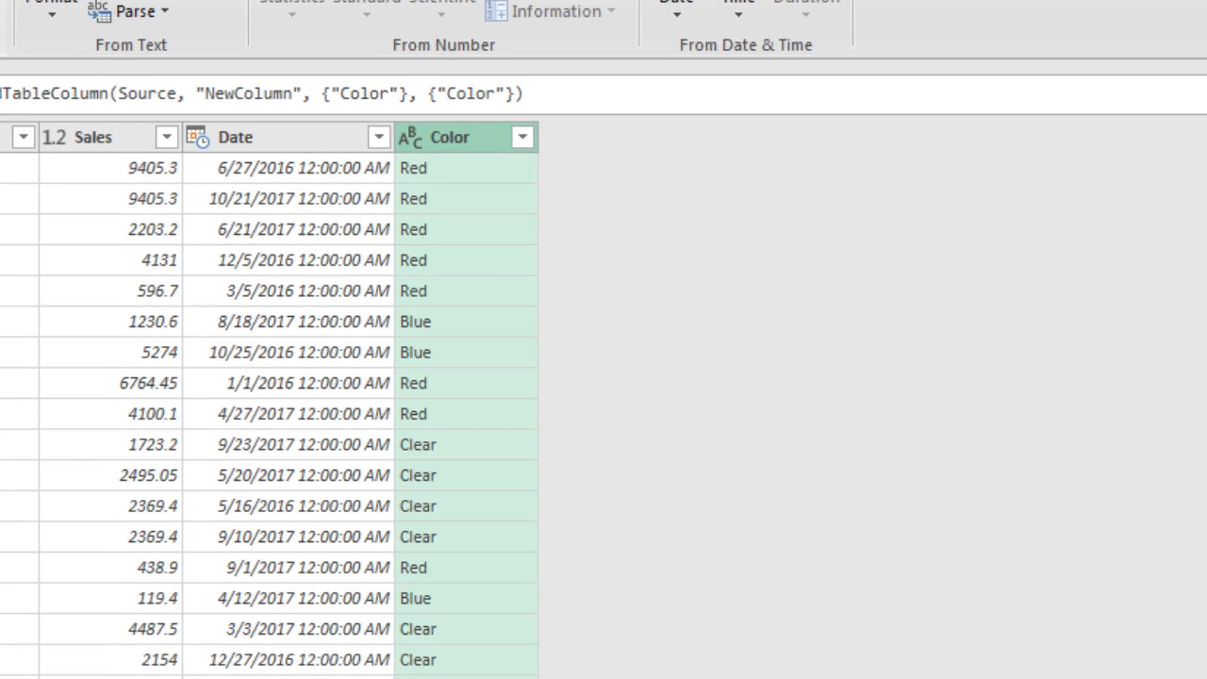
left_click(34, 119)
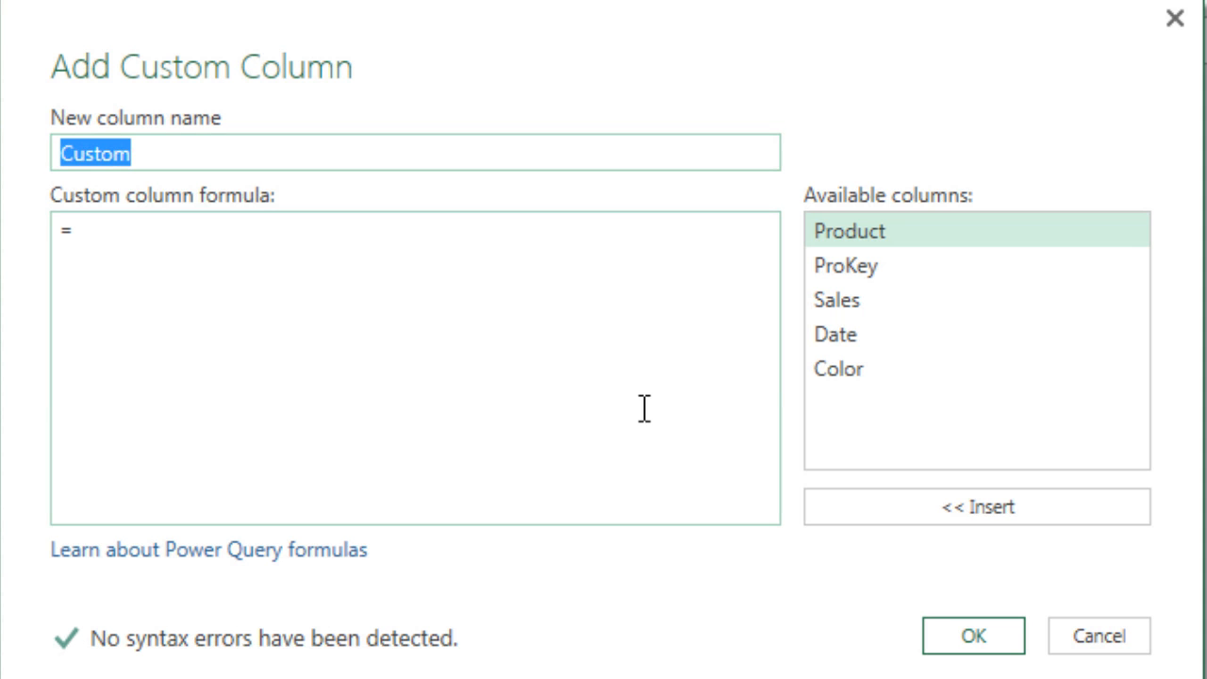
type("OrTest")
left_click(156, 253)
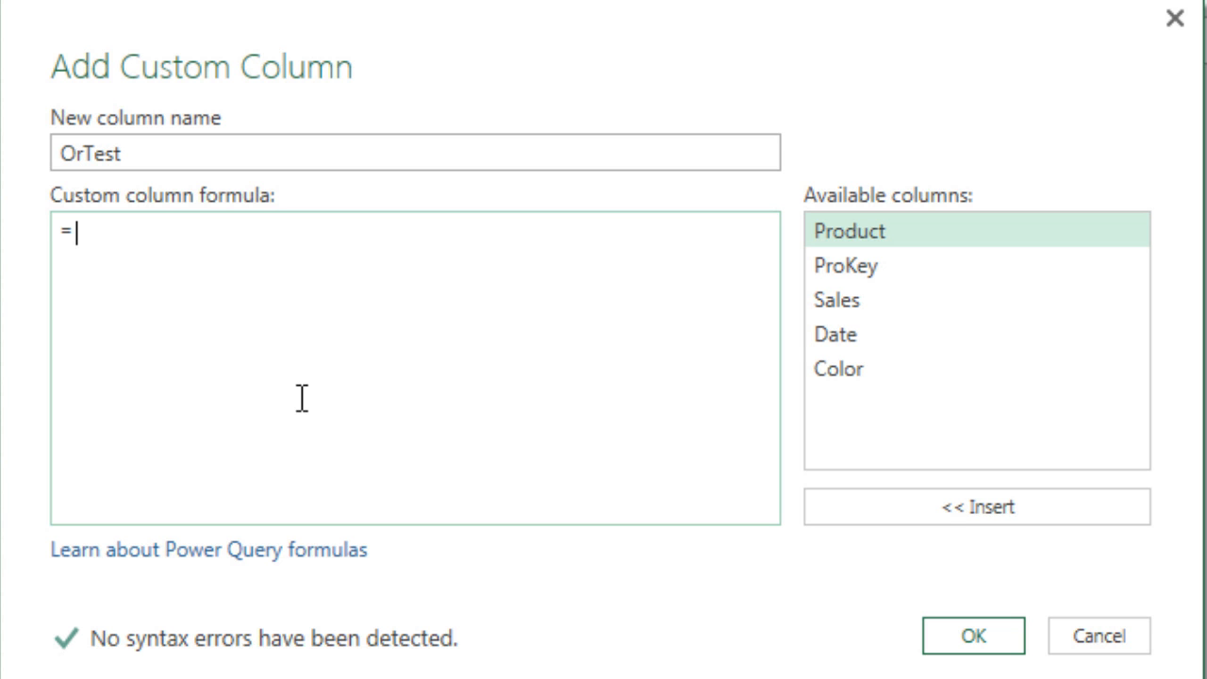
type("Lits.")
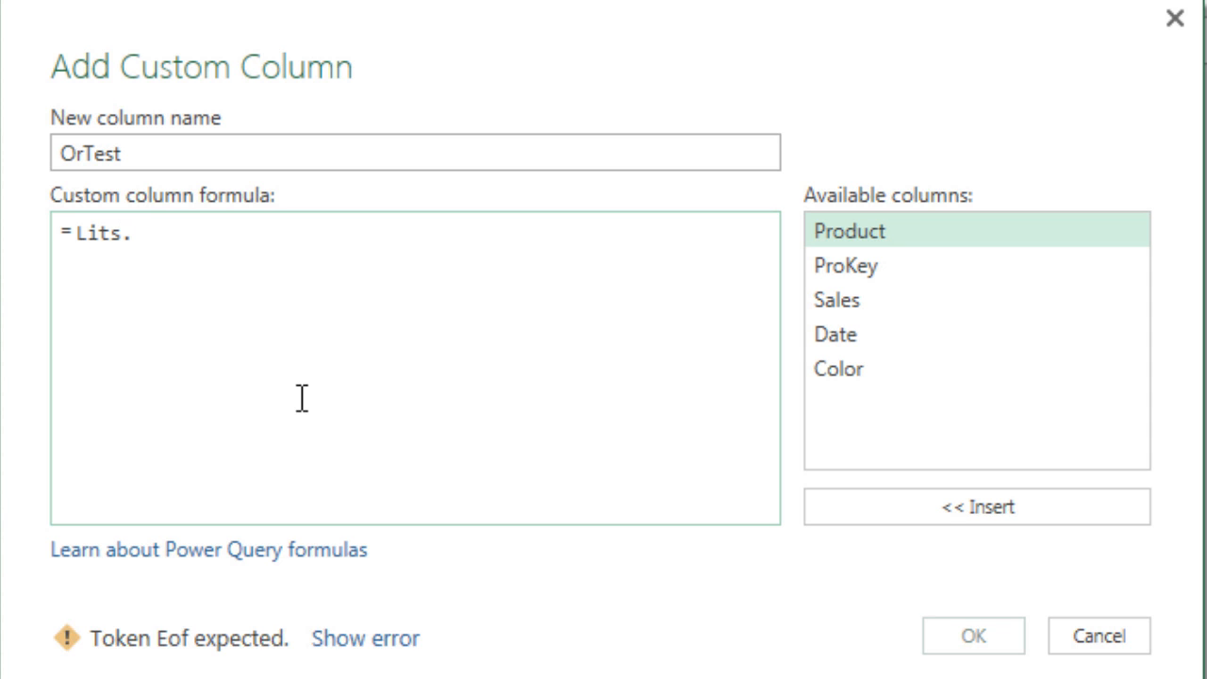
type("AnyTrue")
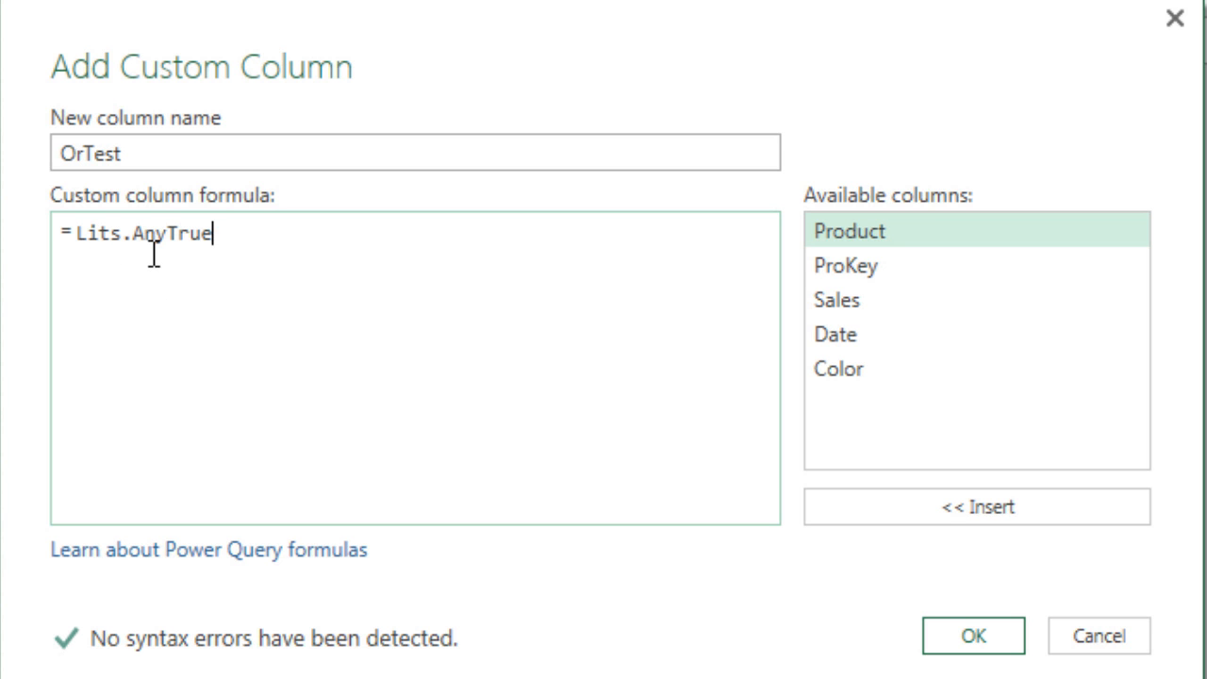
left_click(96, 251)
type("st")
key("Delete")
key("Delete")
left_click(266, 233)
type("(")
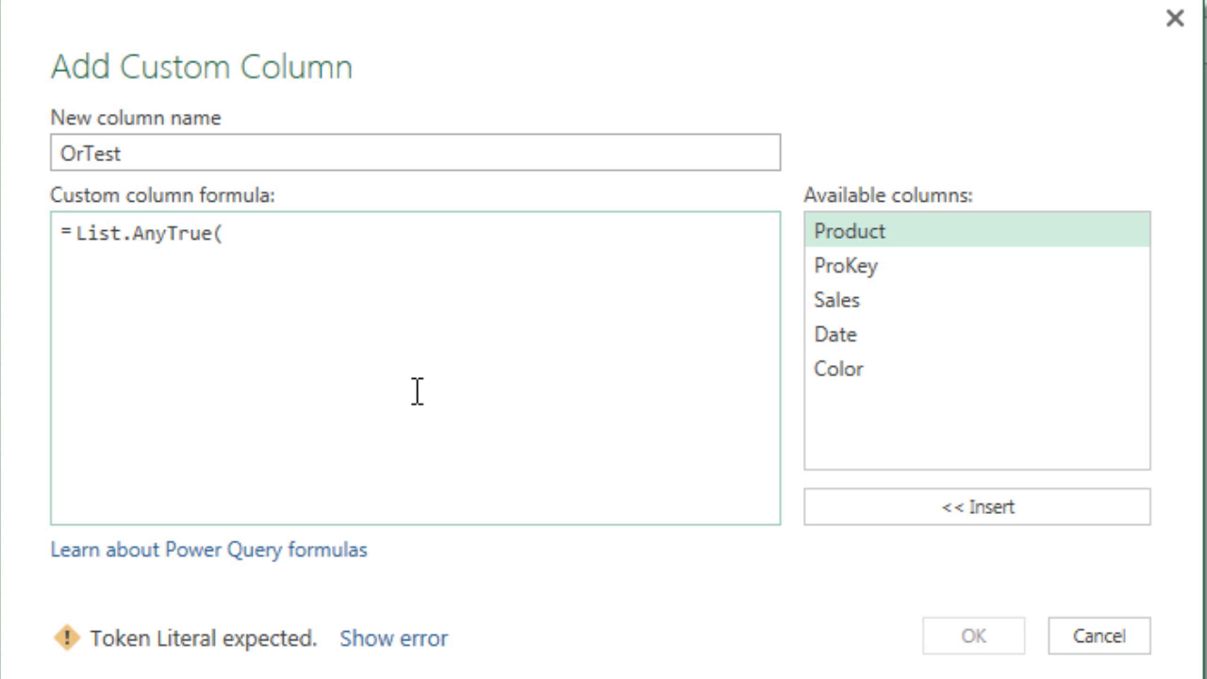
- Complete the OrTest formula with the list of tests {[Product]="Quad",[Color]="Blue"} and the closing parenthesis
type("{")
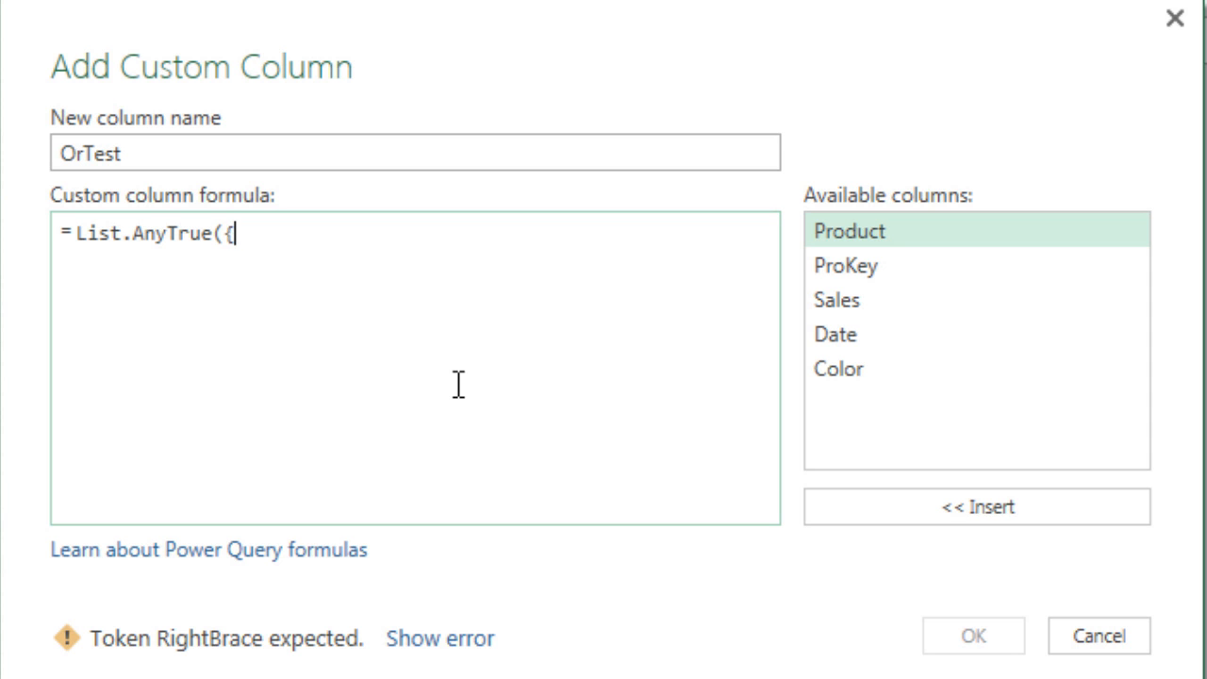
double_click(849, 237)
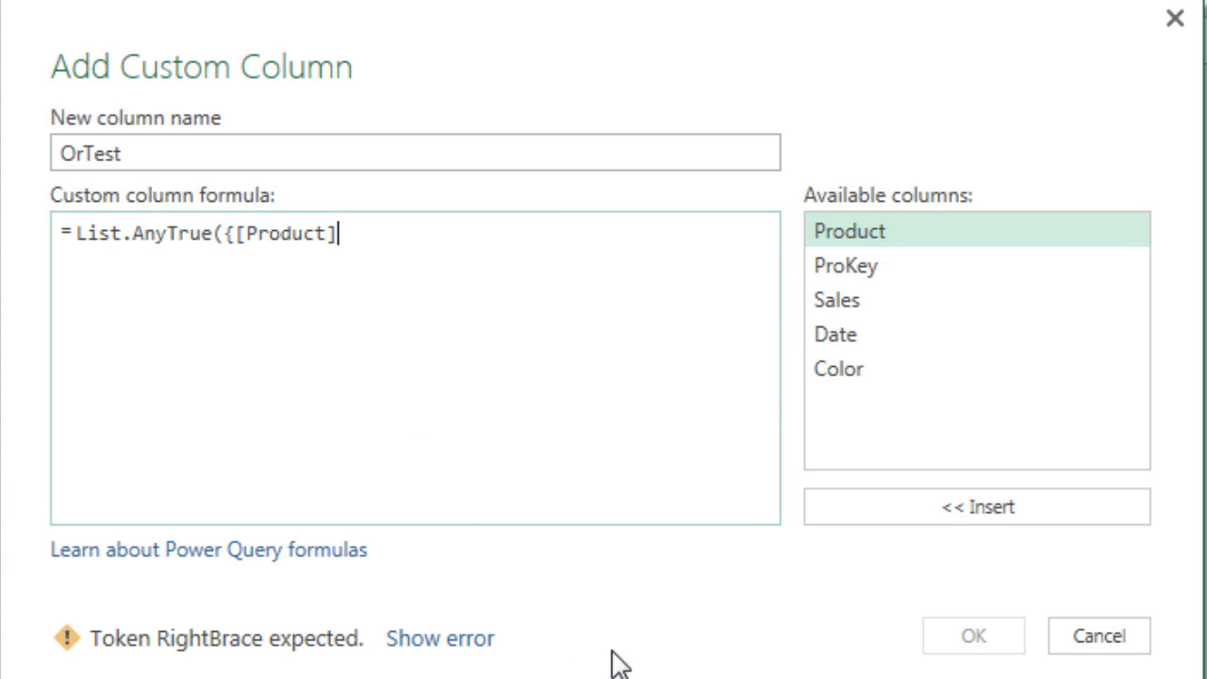
type("=")
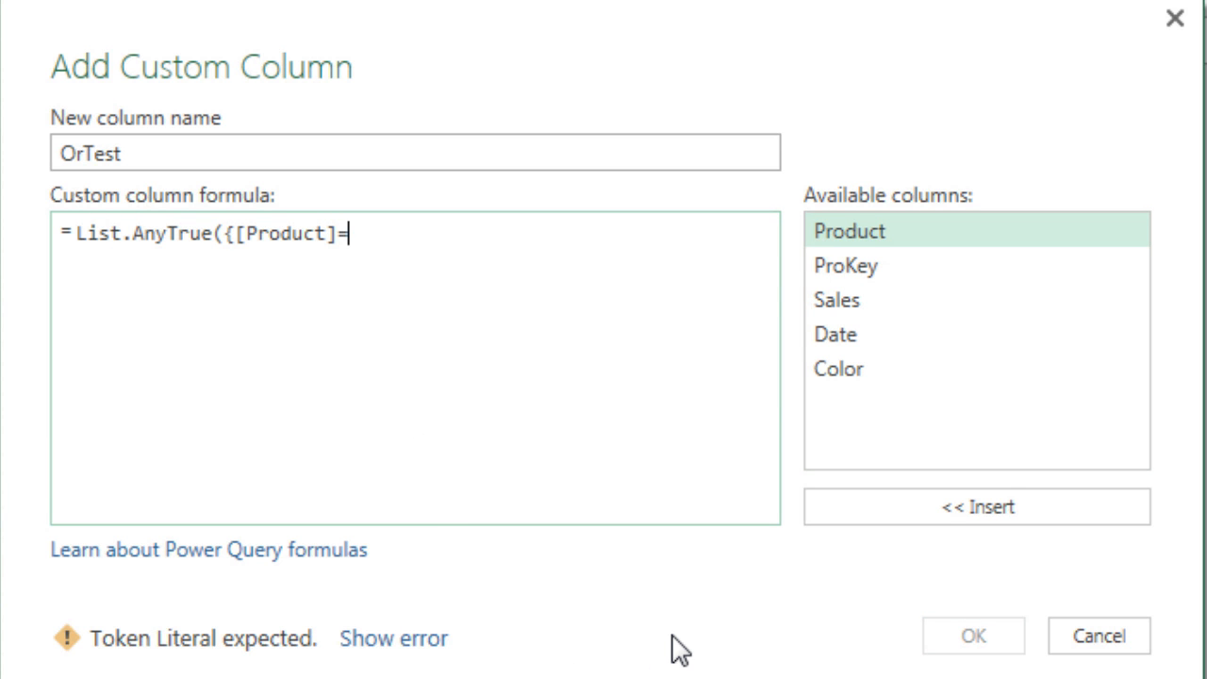
type("\"Q")
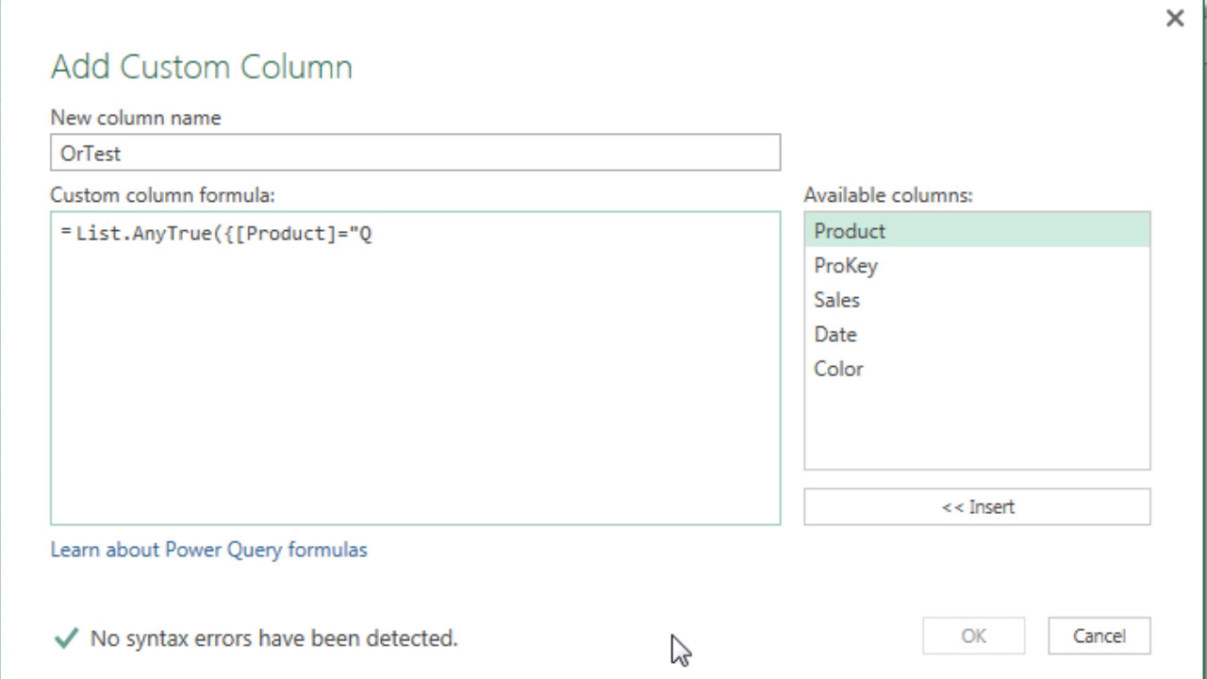
type("uad\"")
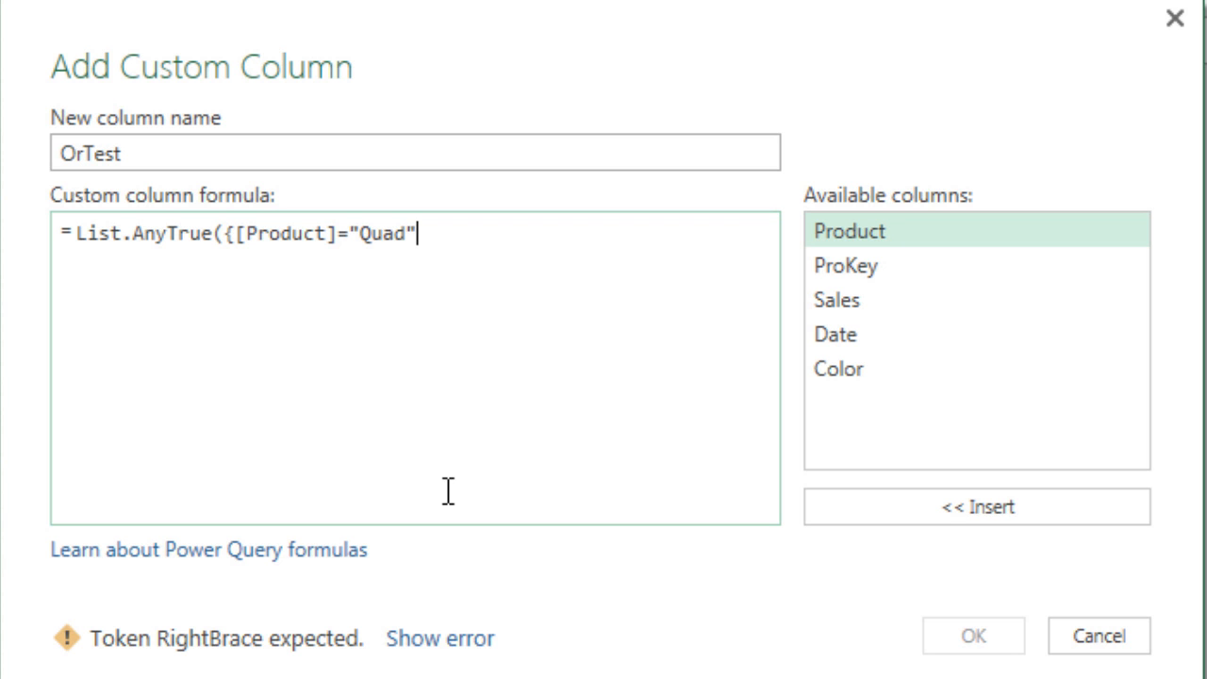
type(",")
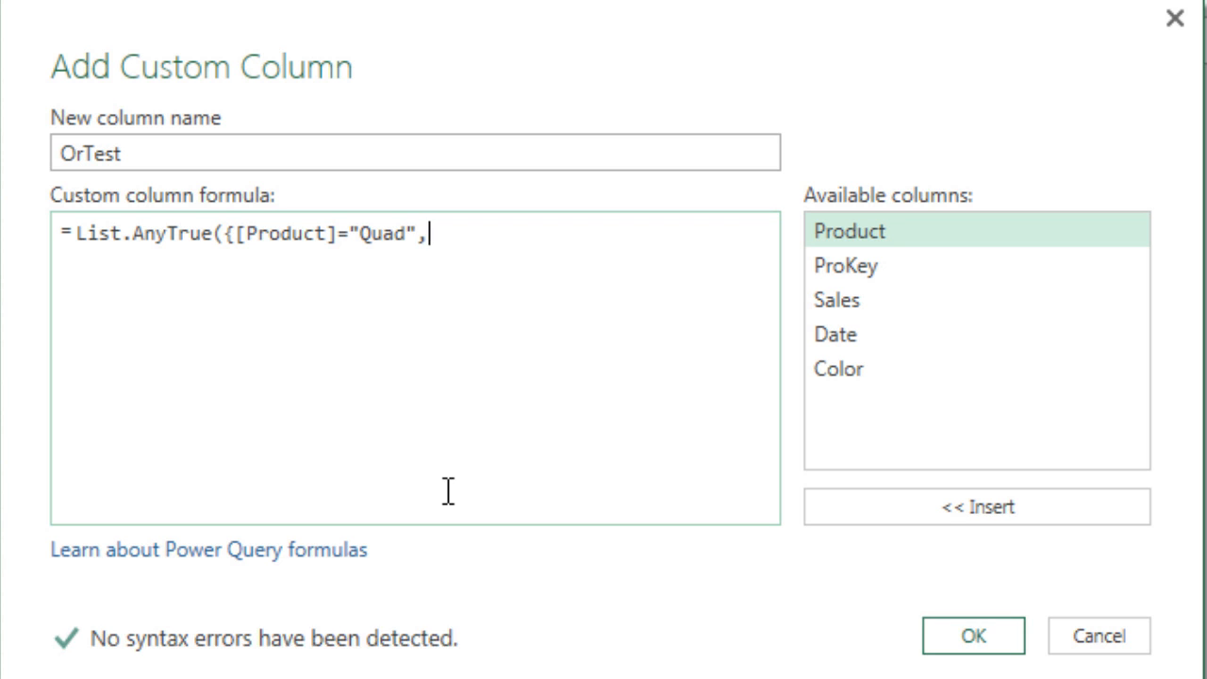
double_click(843, 378)
type("=\"")
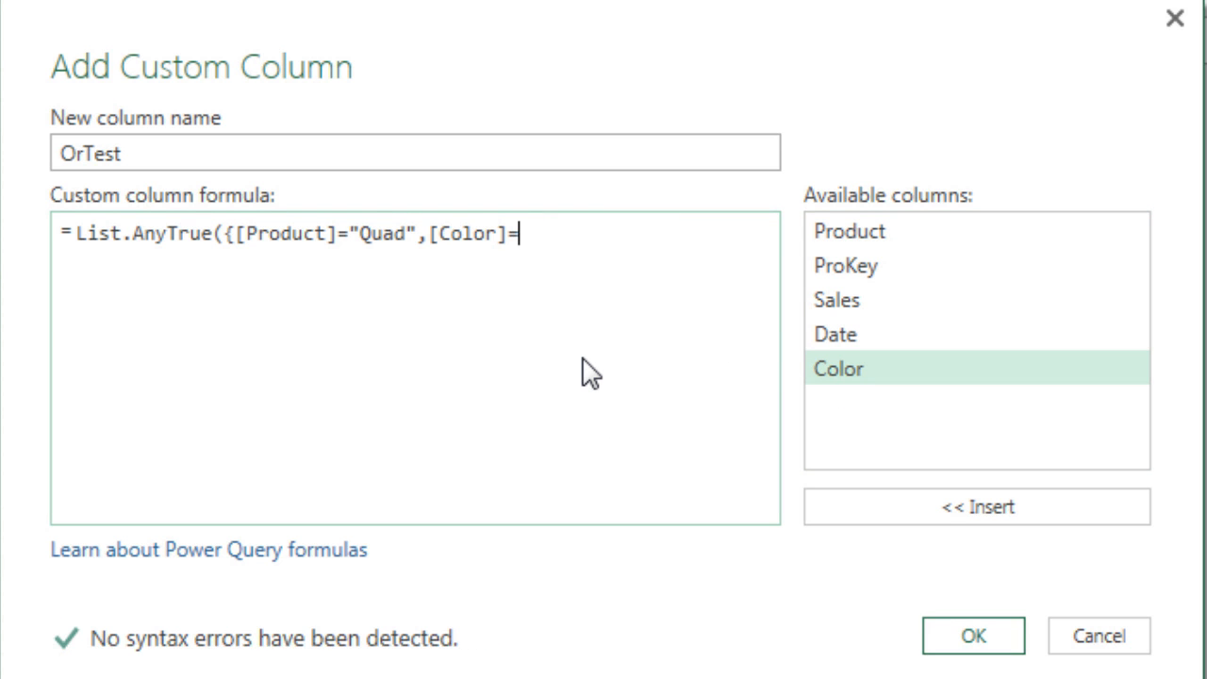
type("Blue\"")
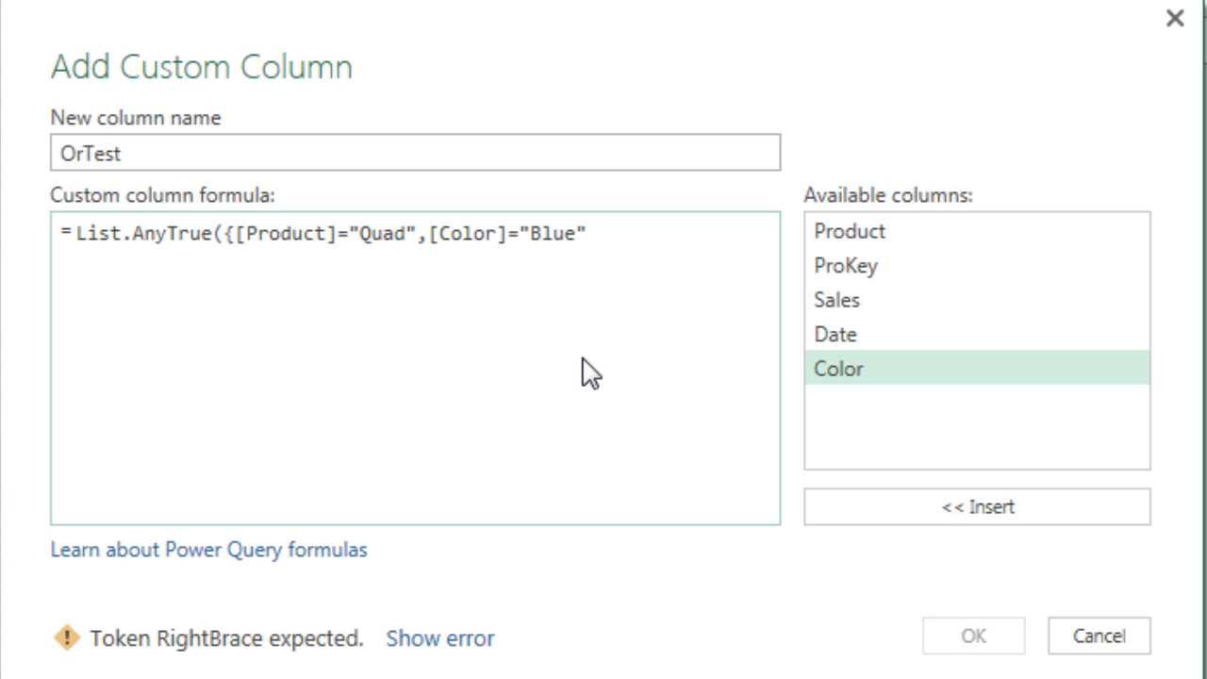
type("}")
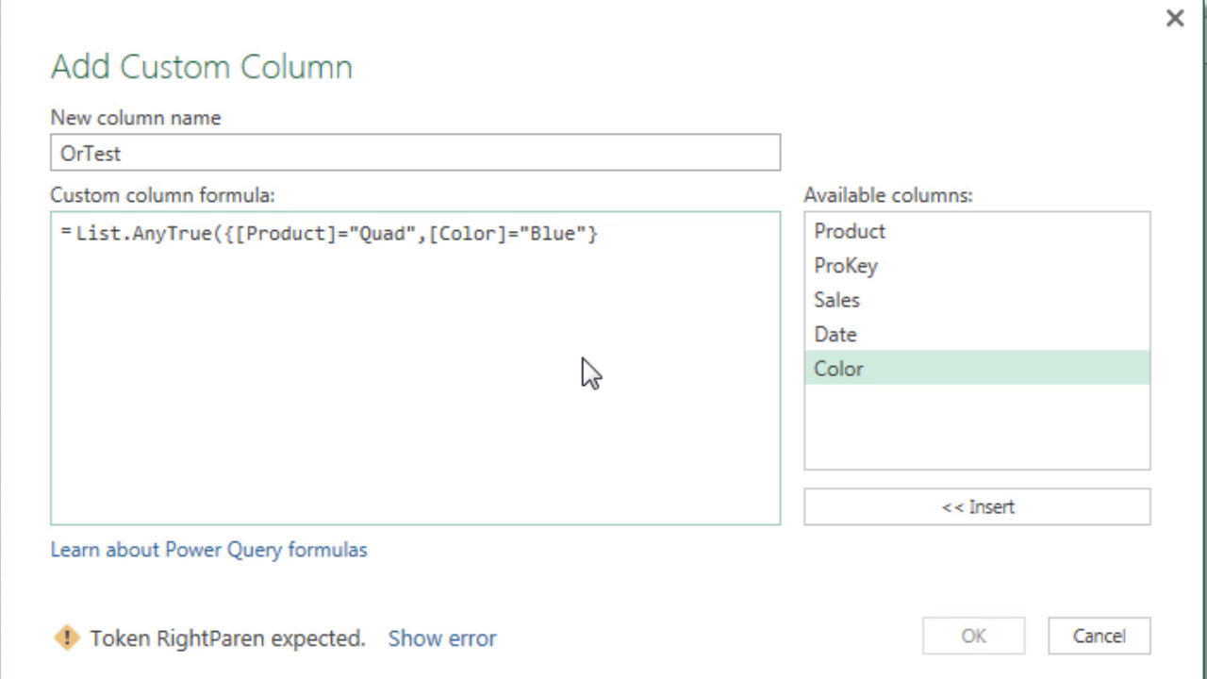
type(")")
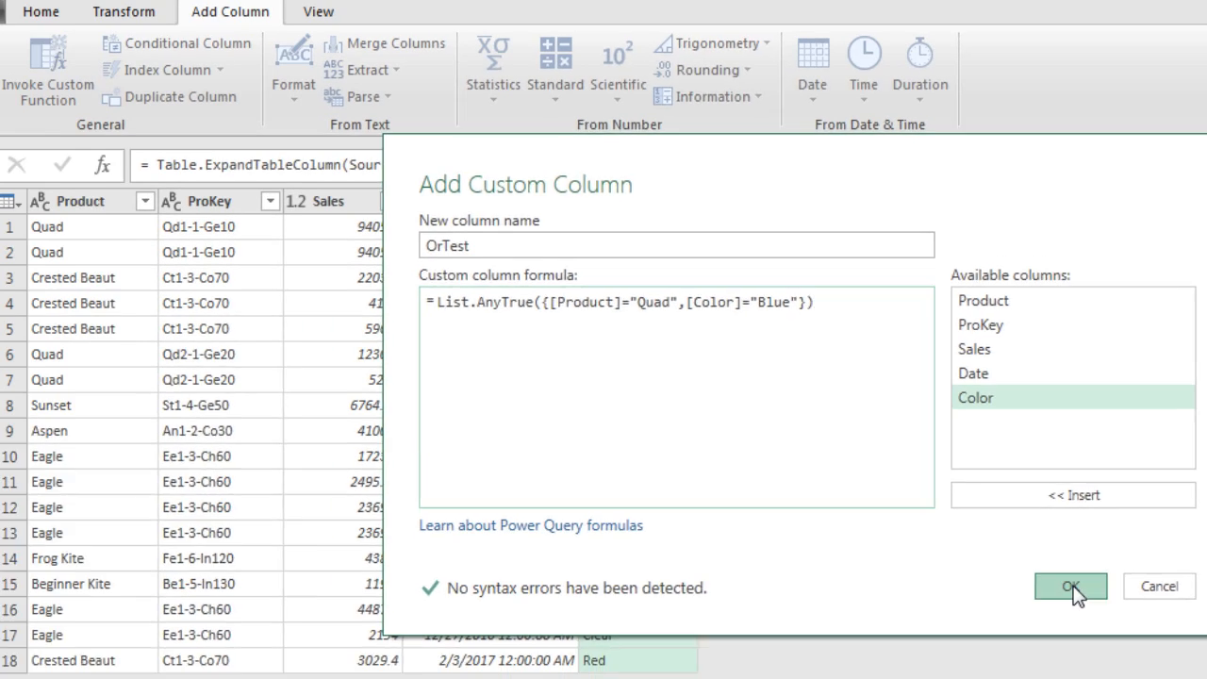
- Add the OrTest column and filter it to keep only the TRUE rows
left_click(973, 635)
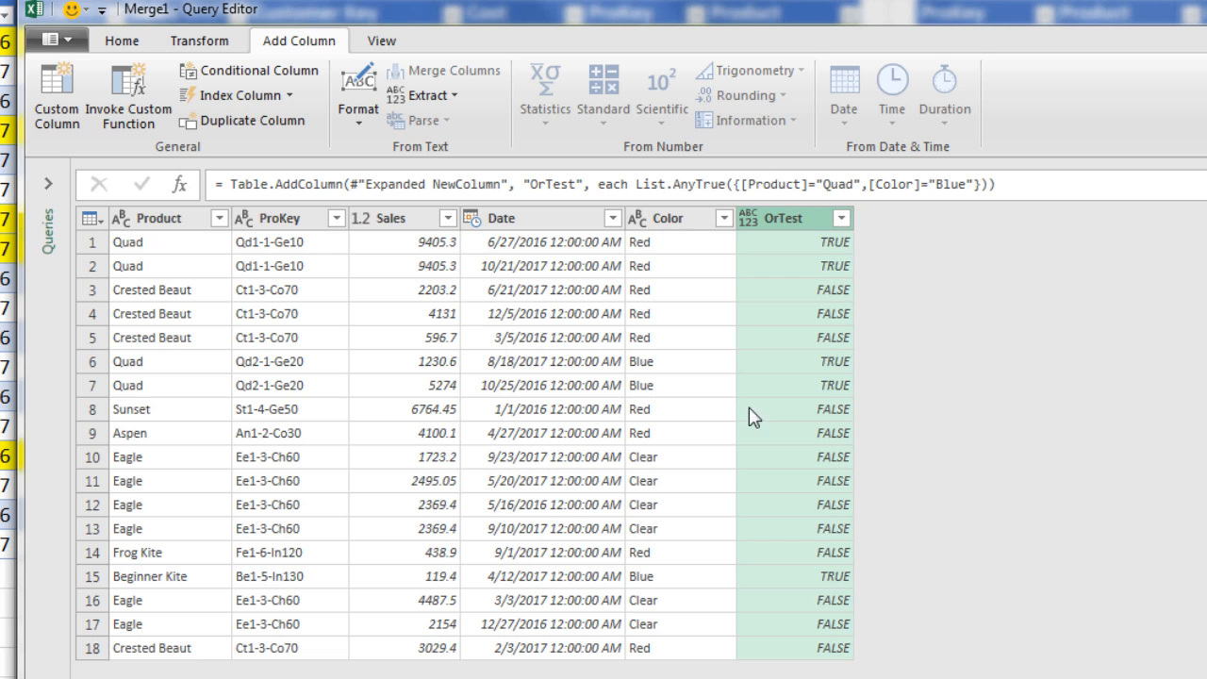
left_click(841, 220)
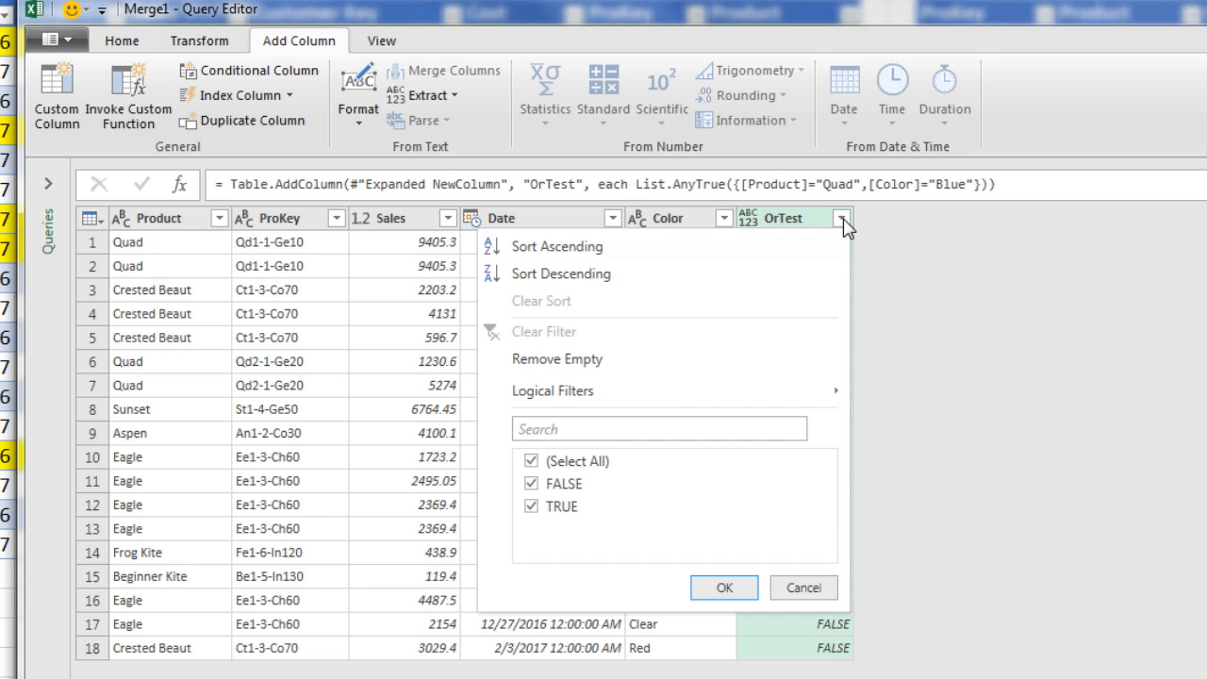
left_click(532, 461)
left_click(533, 508)
left_click(723, 588)
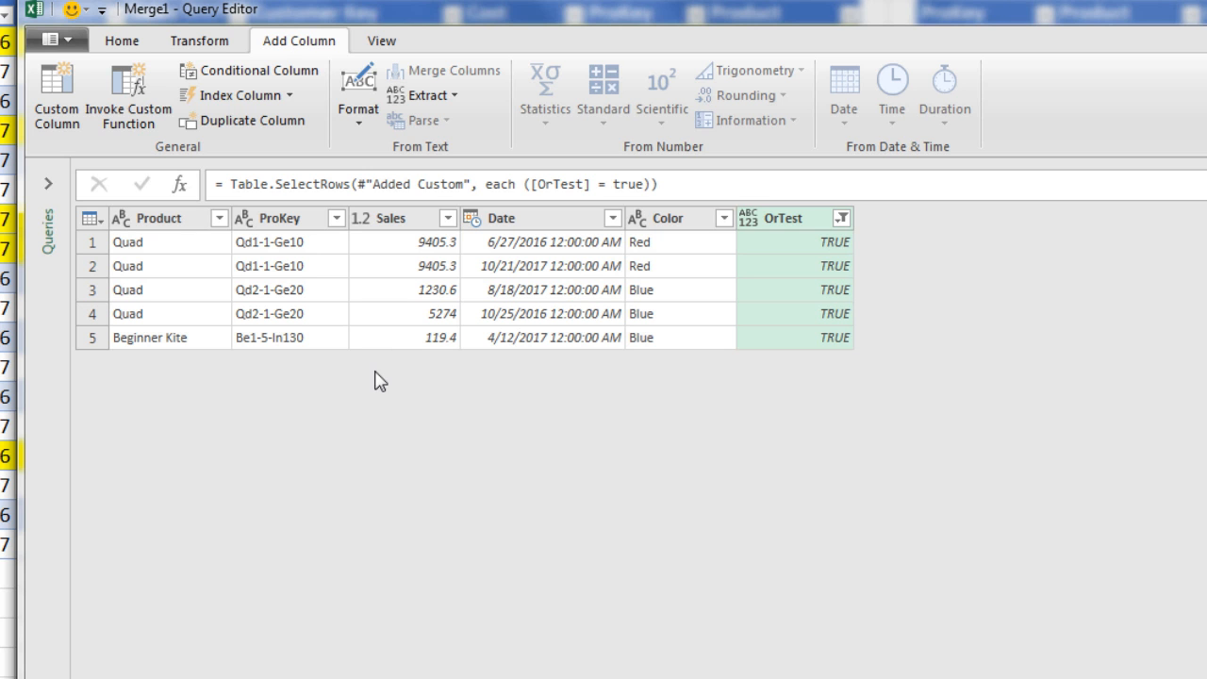
- Remove all columns except Sales and calculate the sum of the Sales column
right_click(405, 228)
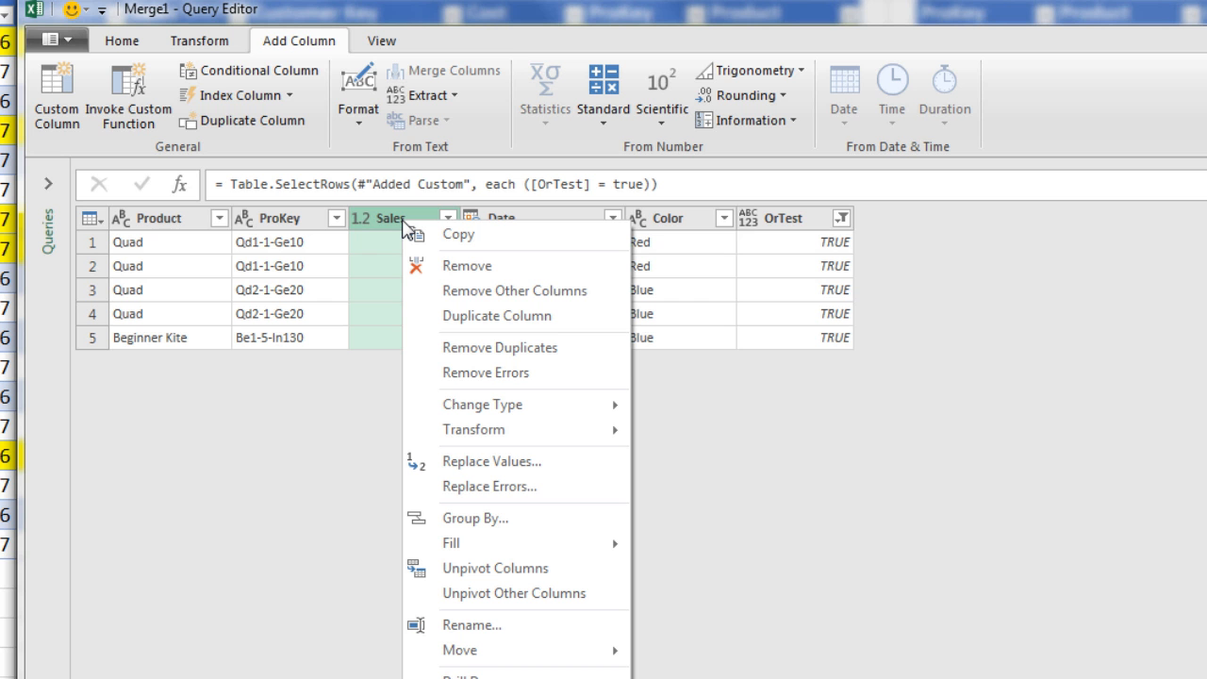
left_click(460, 296)
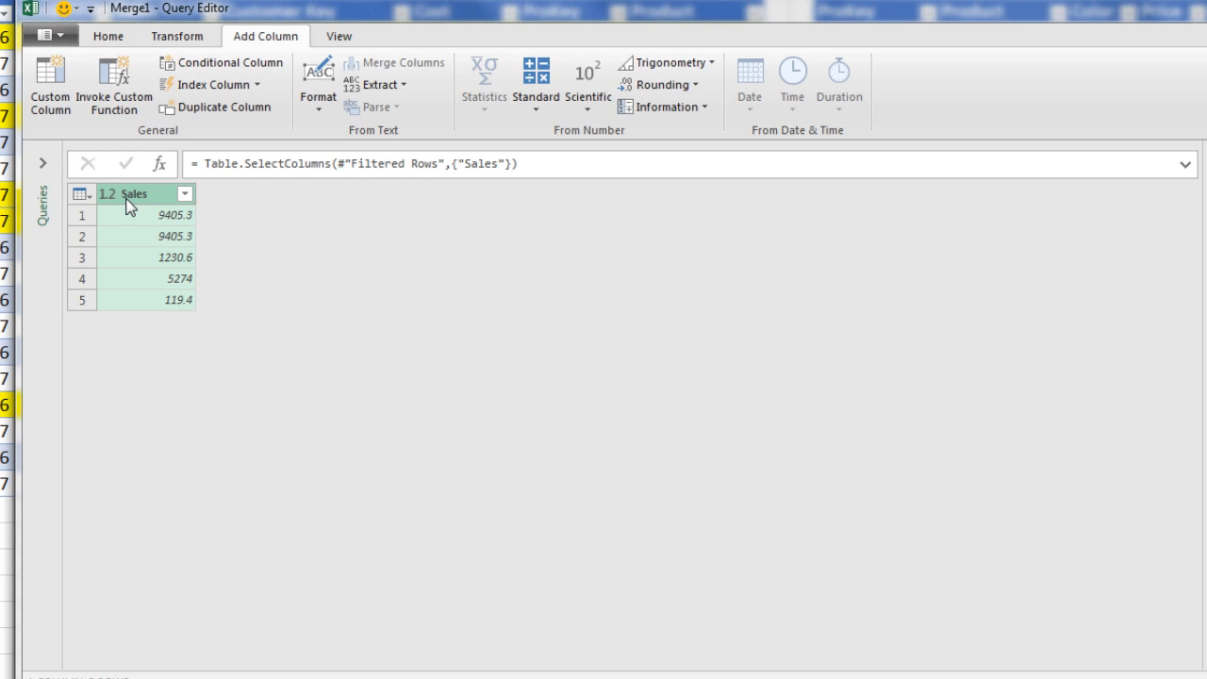
left_click(177, 36)
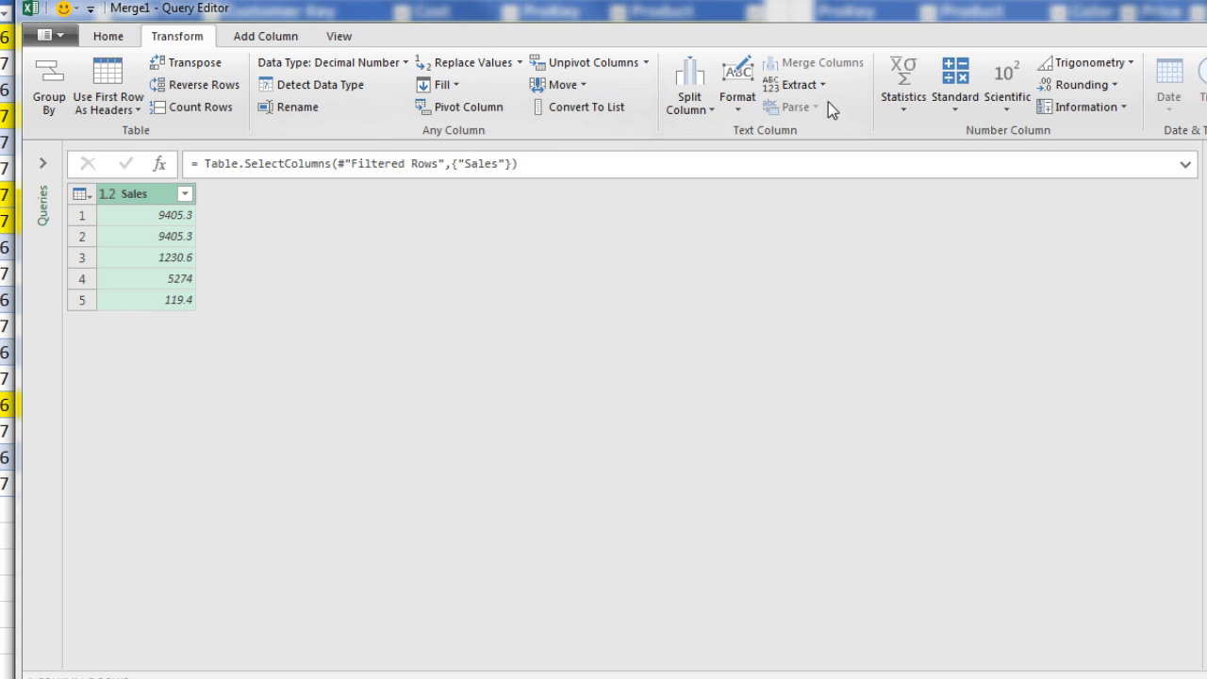
left_click(901, 109)
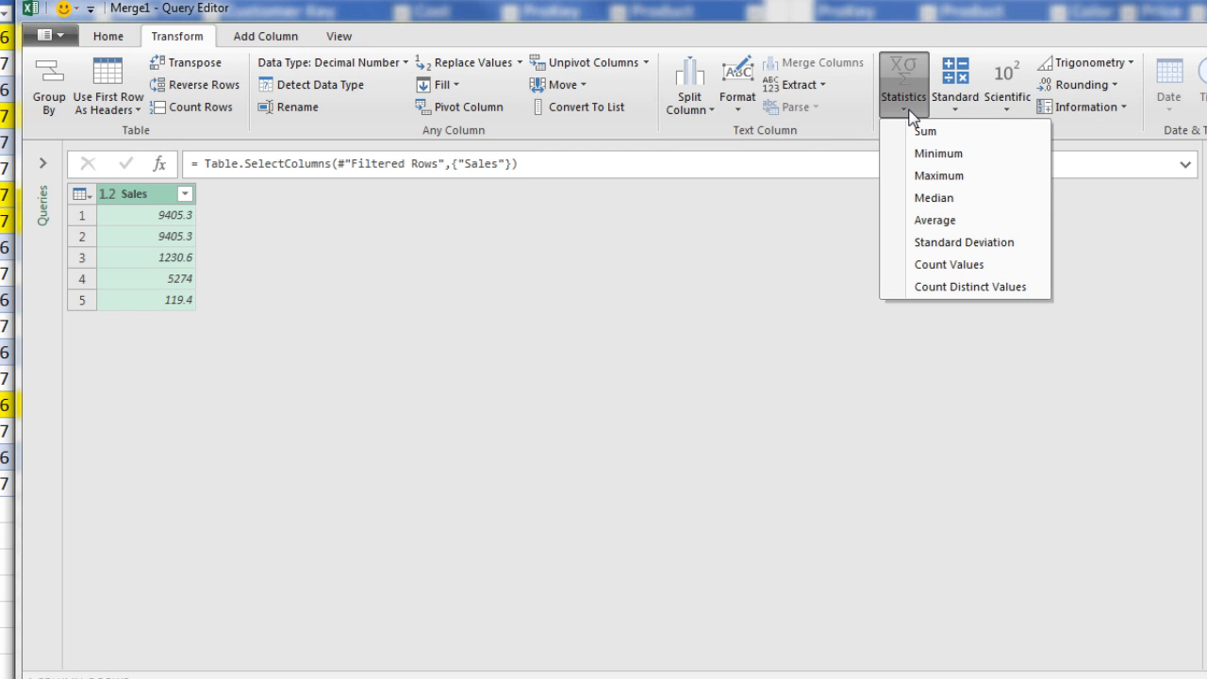
left_click(924, 133)
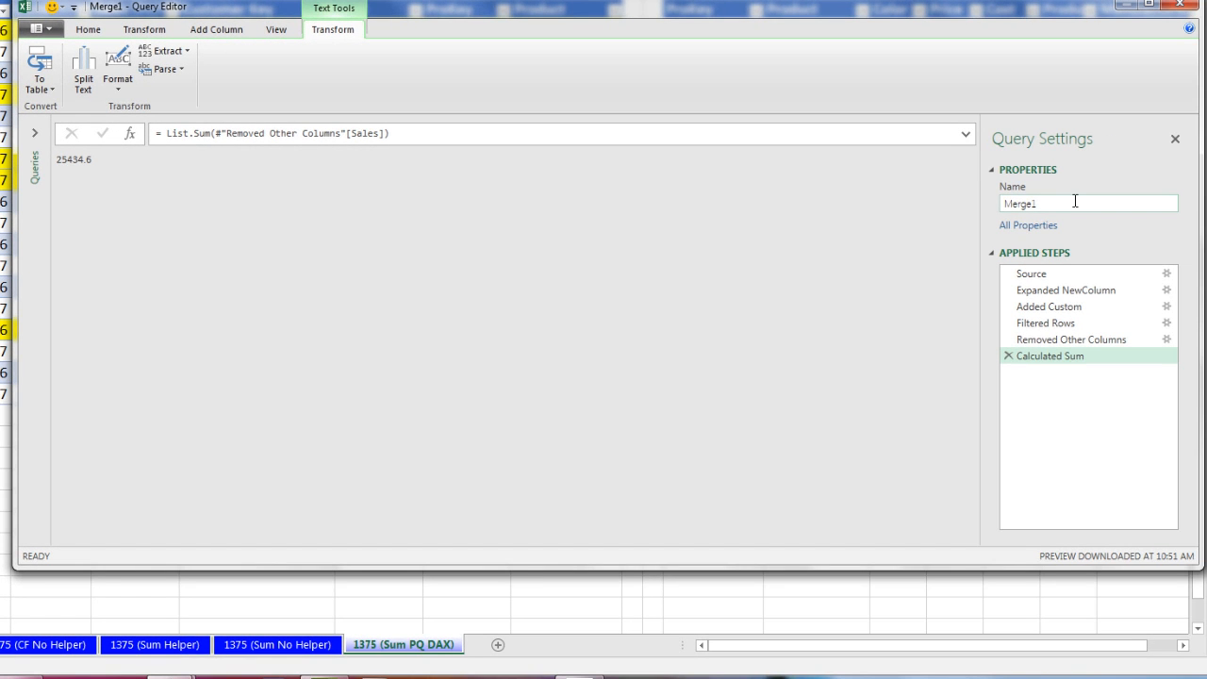
- Rename the Merge1 query as Total
left_click_drag(1075, 201, 987, 207)
type("Total")
key("Return")
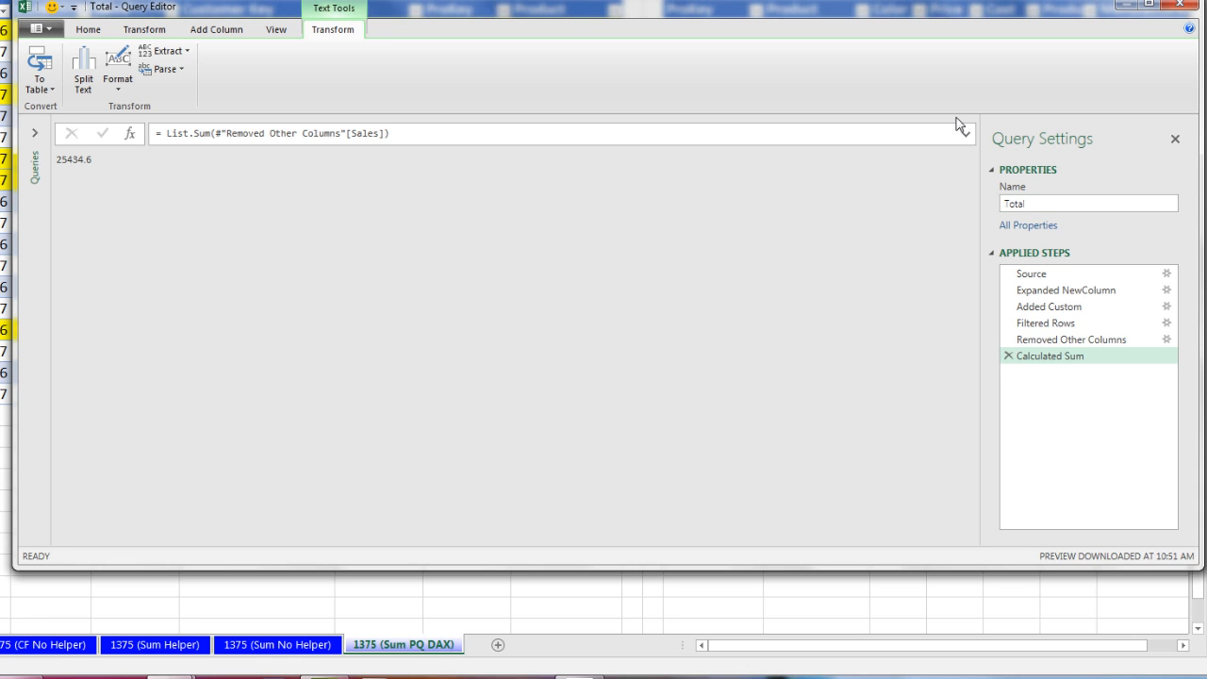
- Close the query and load the result as a table on the existing worksheet at cell $M$21
left_click(87, 31)
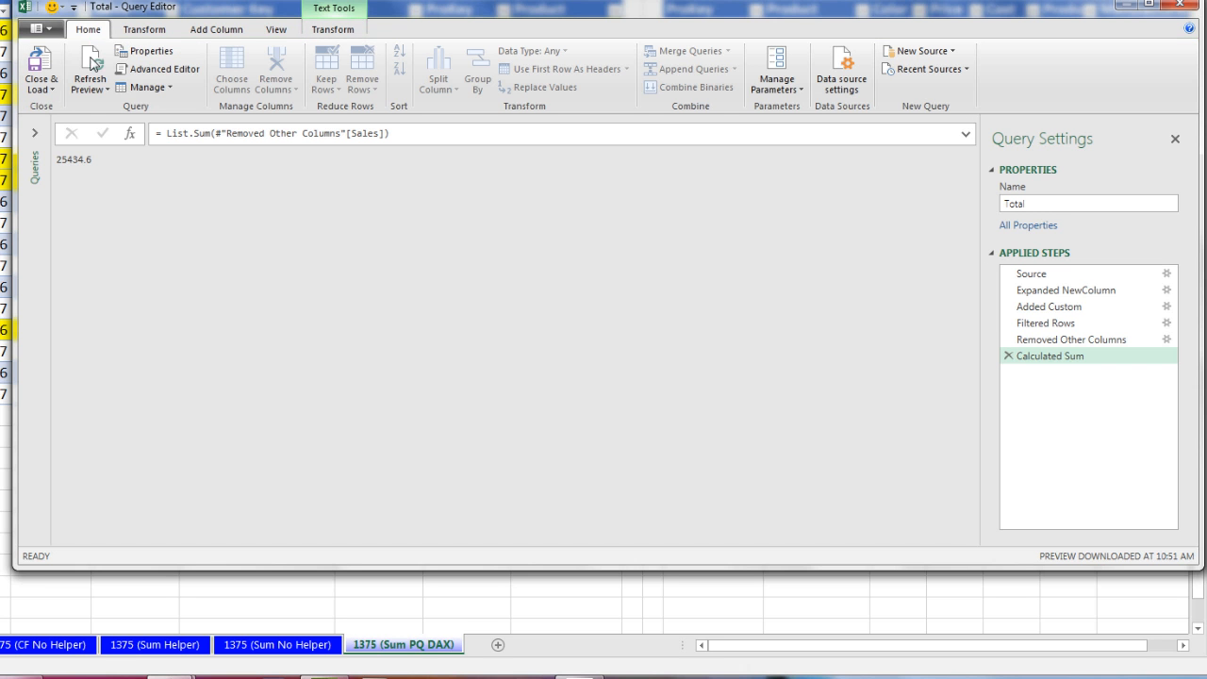
left_click(40, 88)
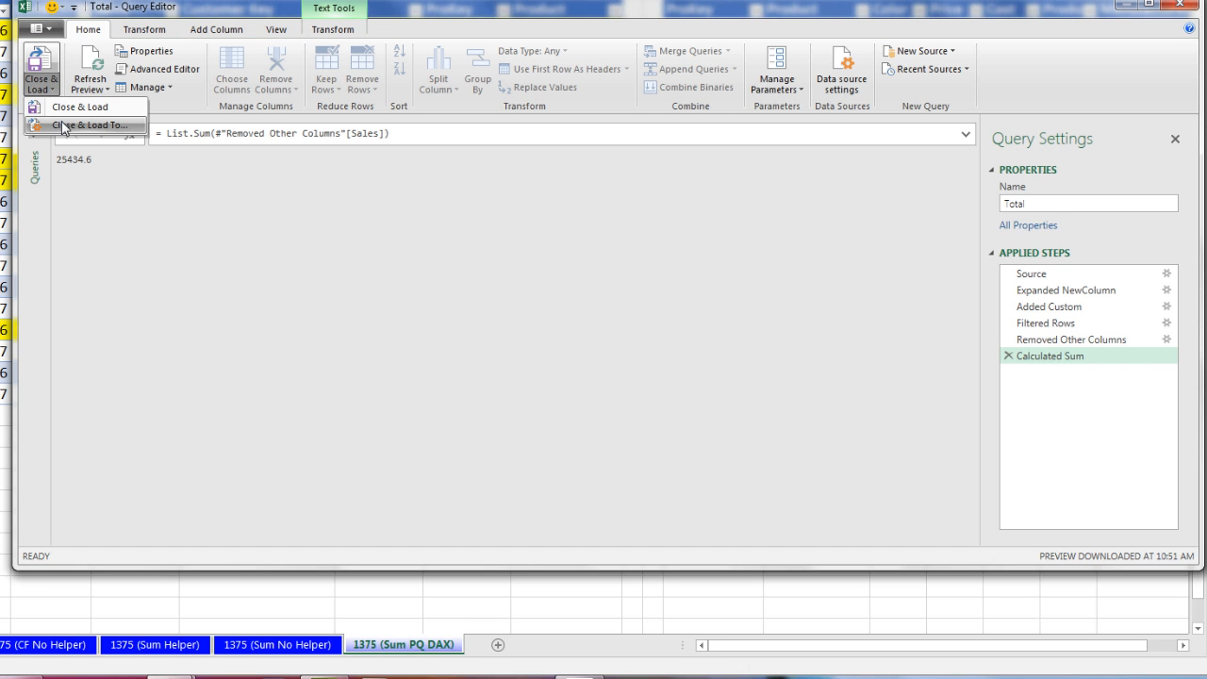
left_click(62, 128)
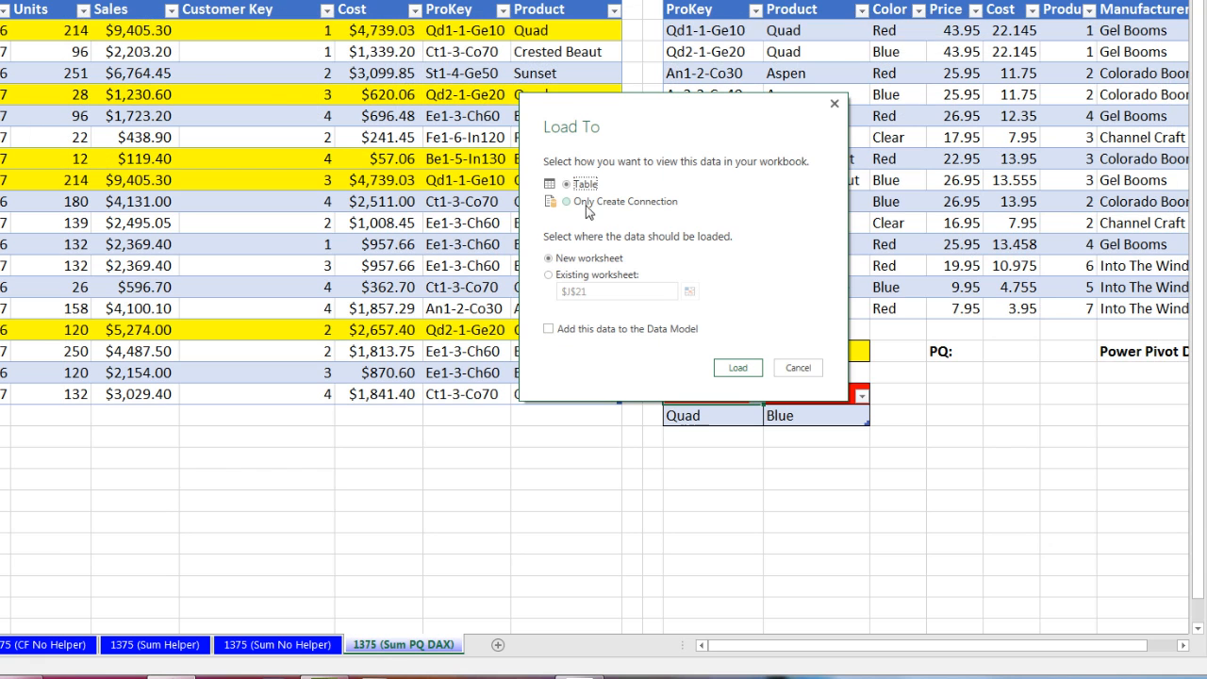
left_click(552, 275)
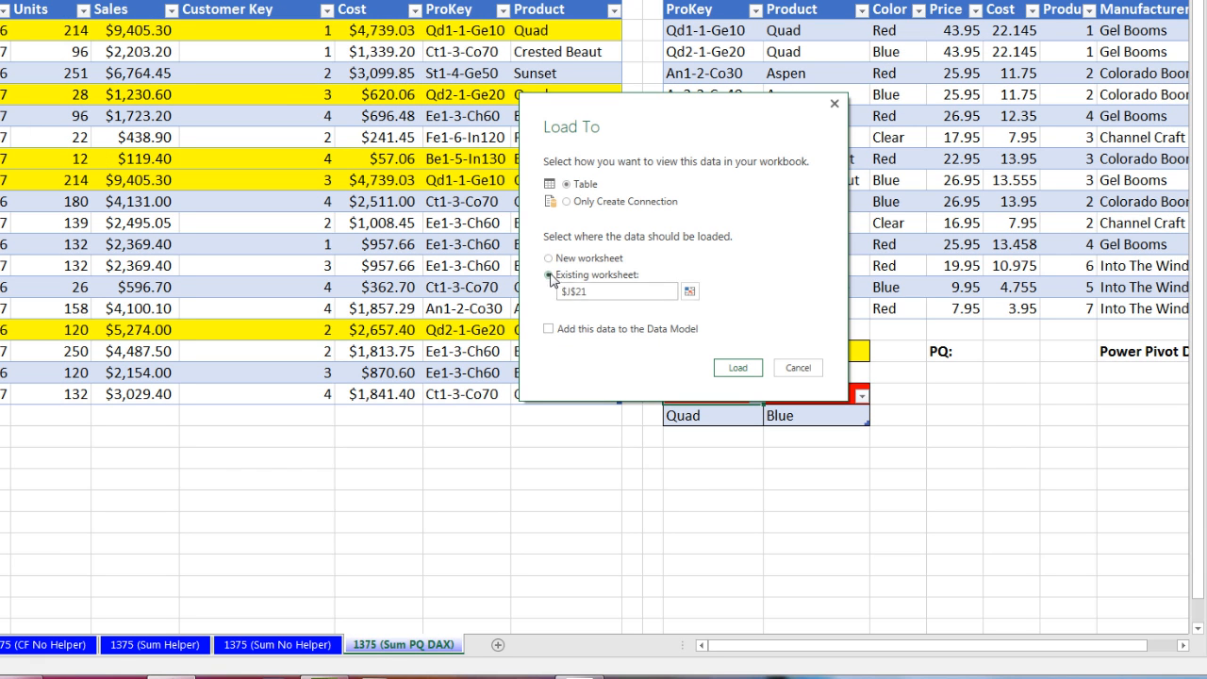
left_click(689, 292)
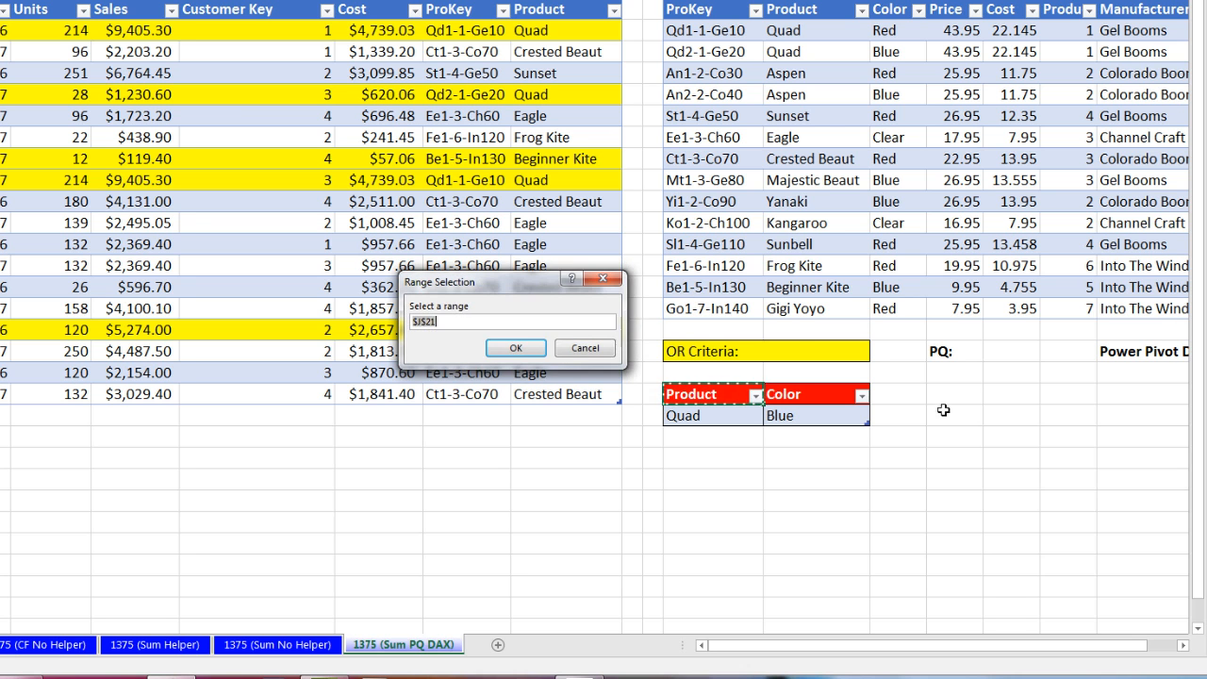
left_click_drag(482, 280, 977, 241)
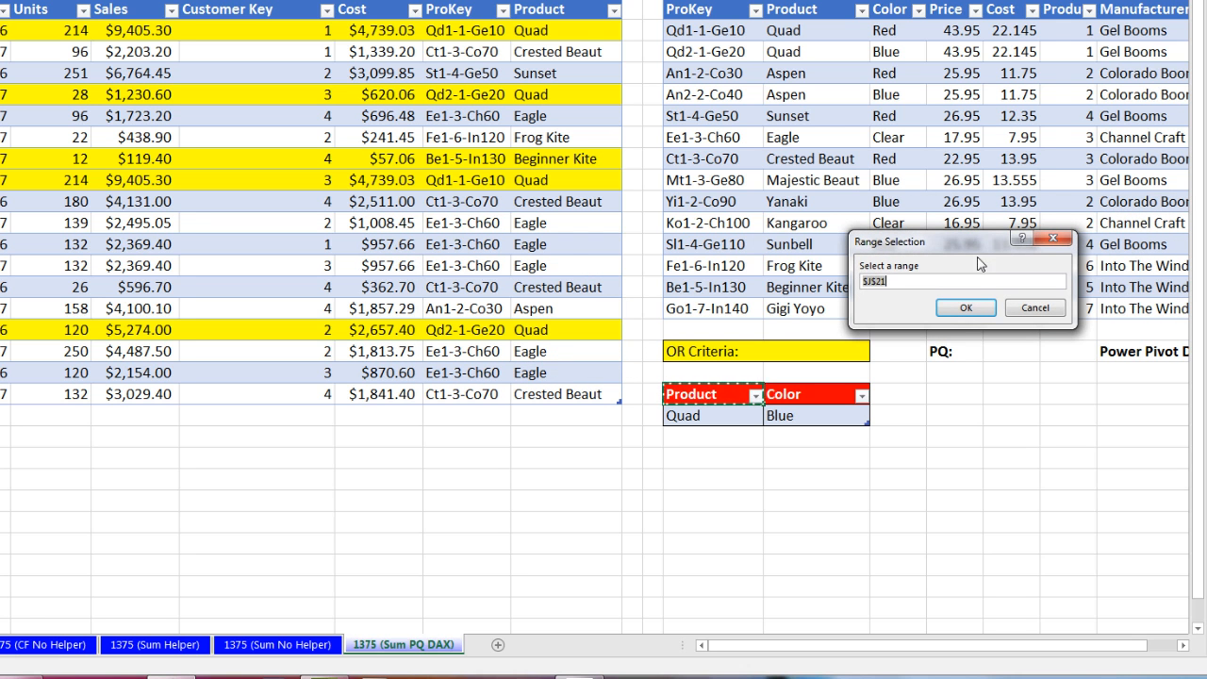
left_click(954, 398)
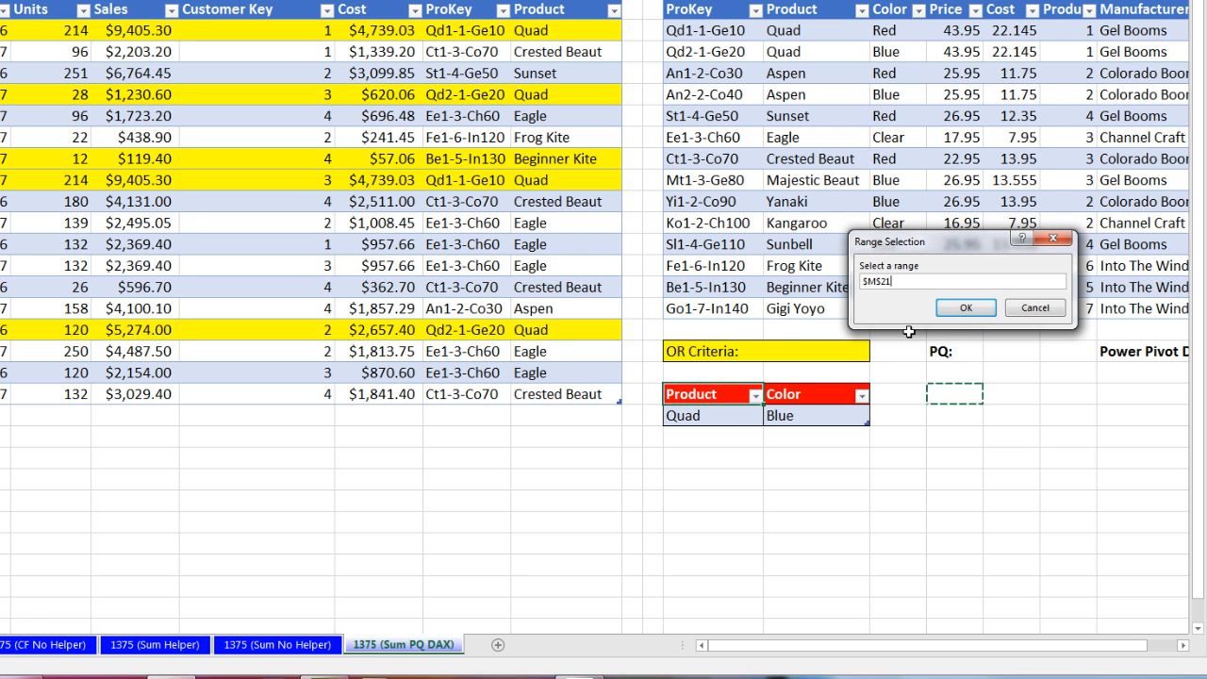
left_click(955, 307)
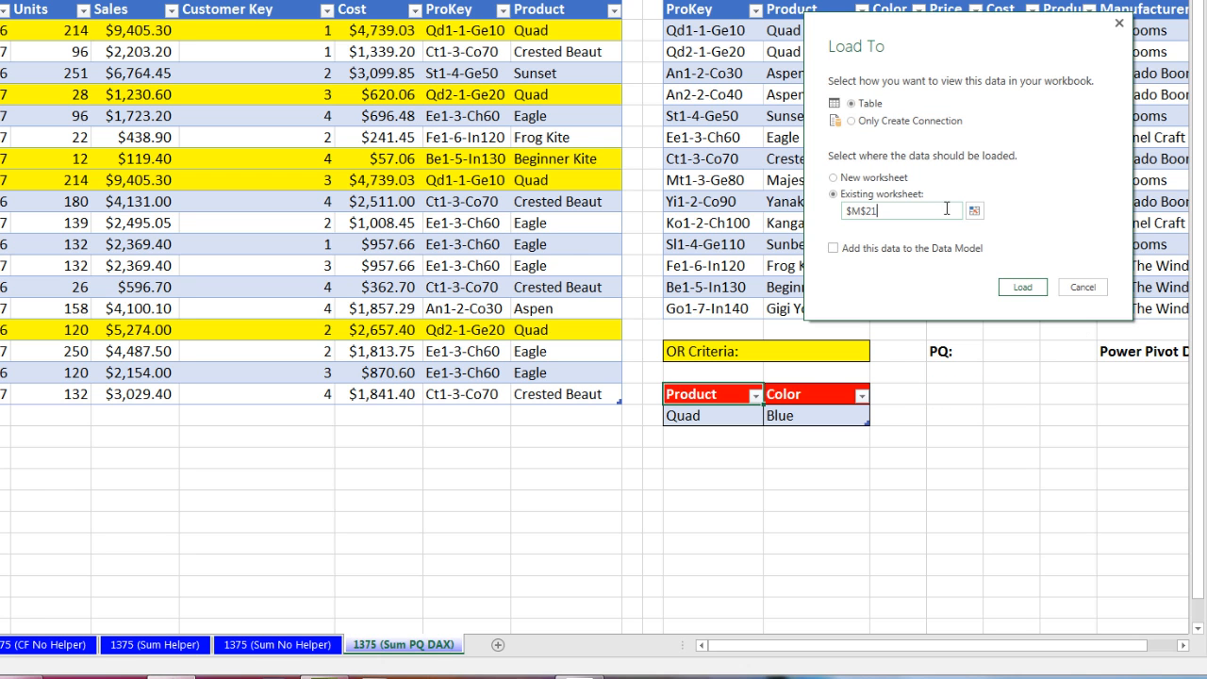
left_click(1023, 296)
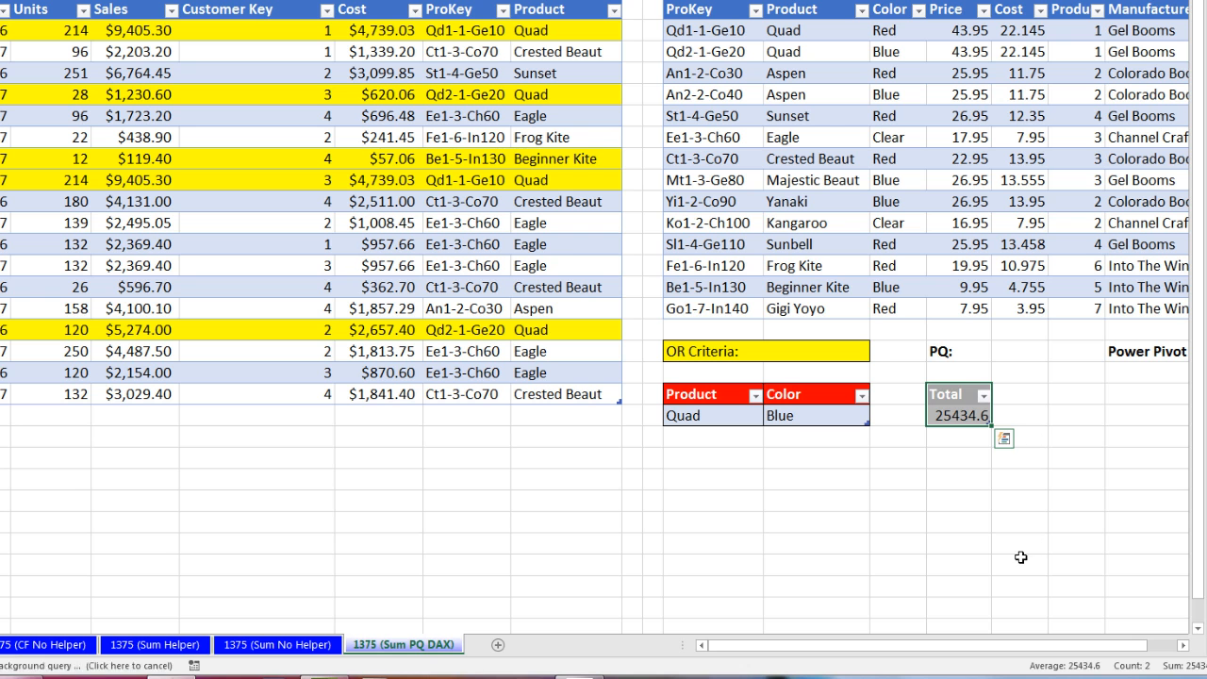
- Format the Total value in M22 as Currency and autofit the width of column M
left_click(957, 419)
key("ctrl+1")
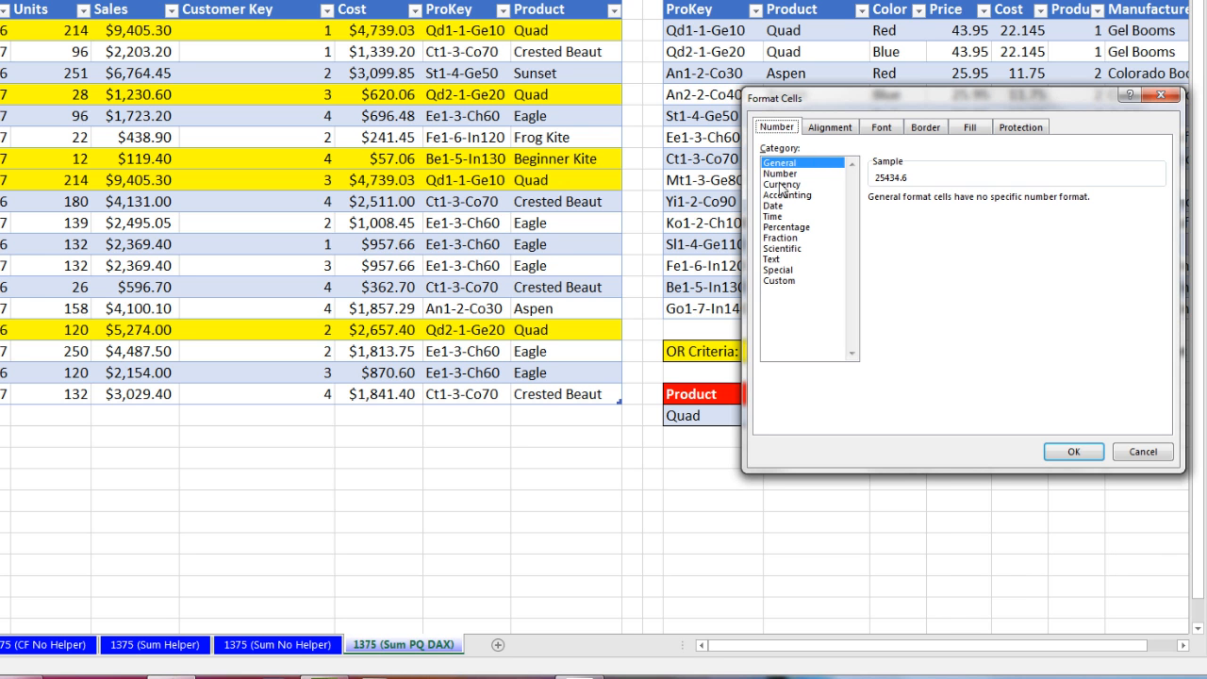
left_click(781, 184)
left_click(1072, 453)
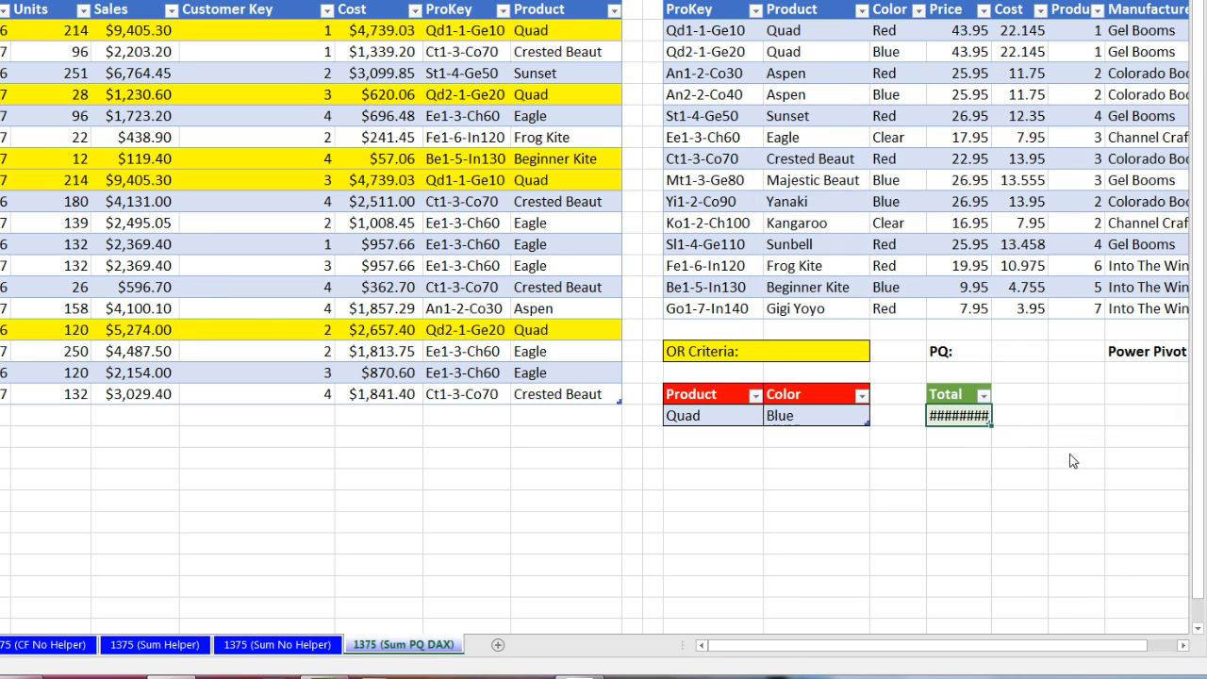
left_click(1183, 645)
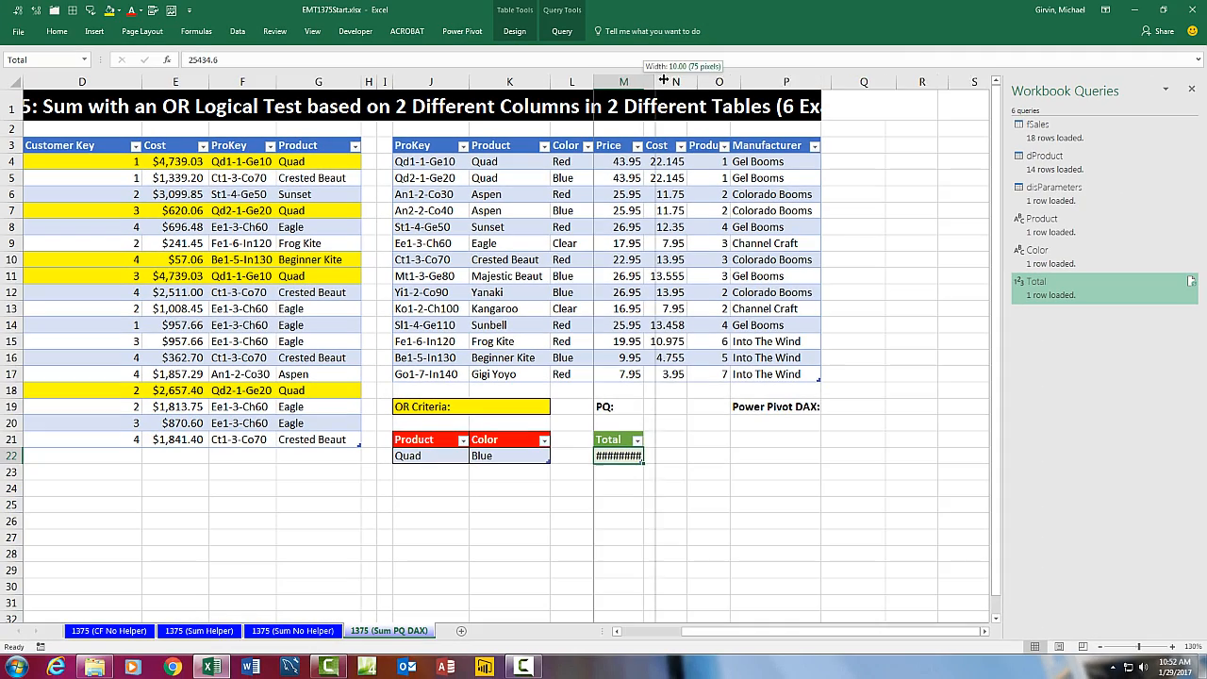
double_click(643, 82)
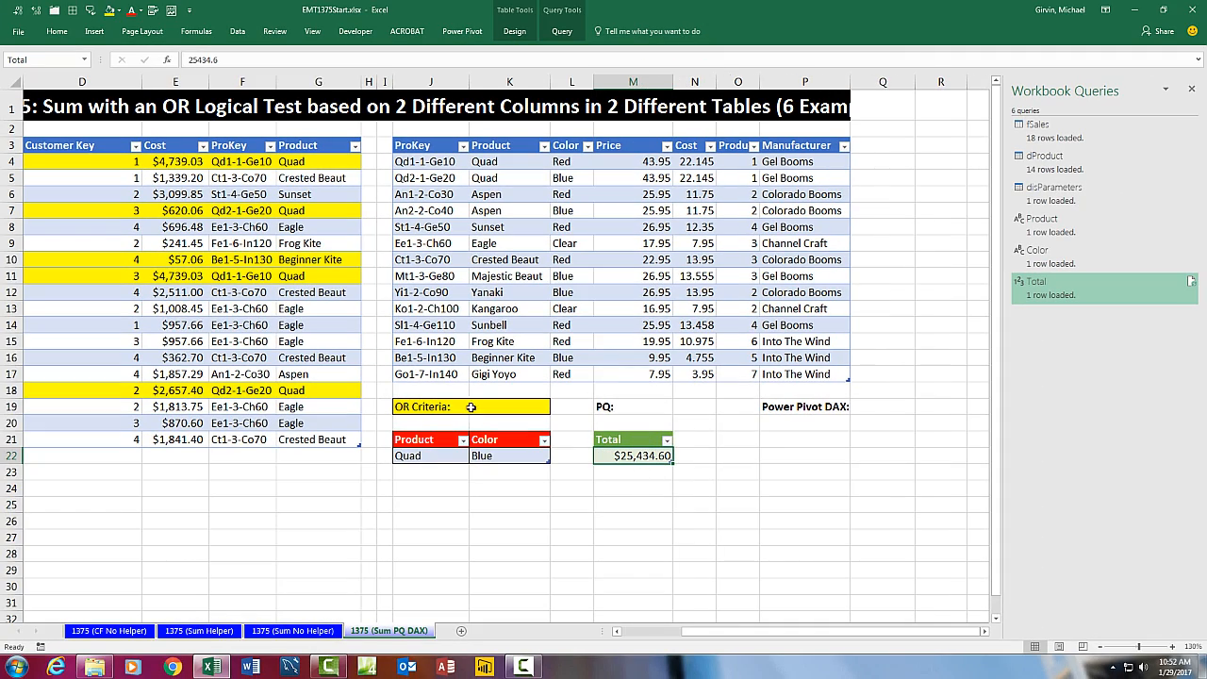
- Change the Product criterion in J22 to Sunset and refresh the Total query table
left_click(440, 457)
type("S")
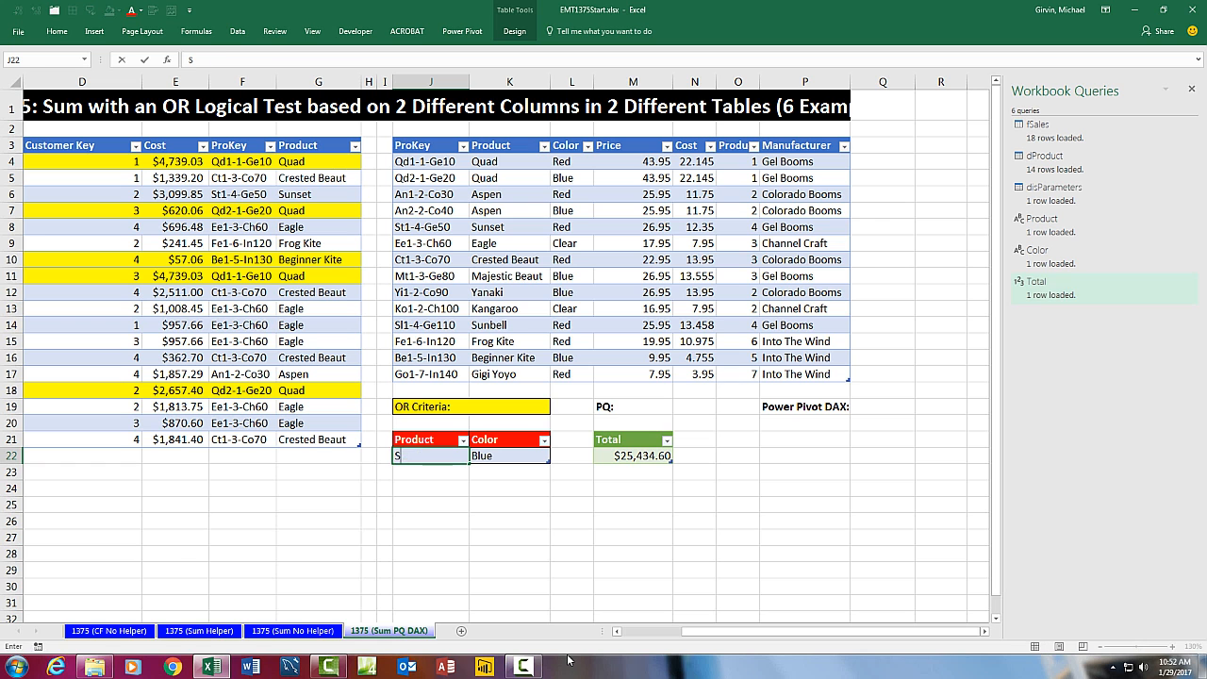
type("unset")
key("Return")
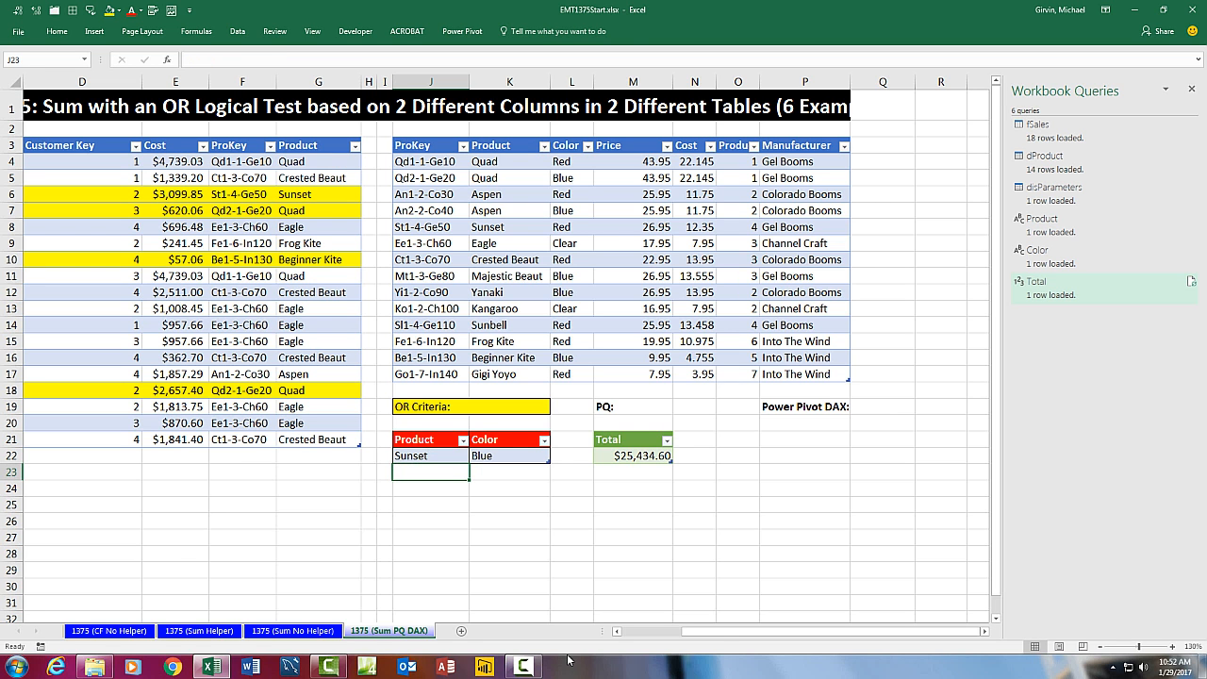
right_click(620, 457)
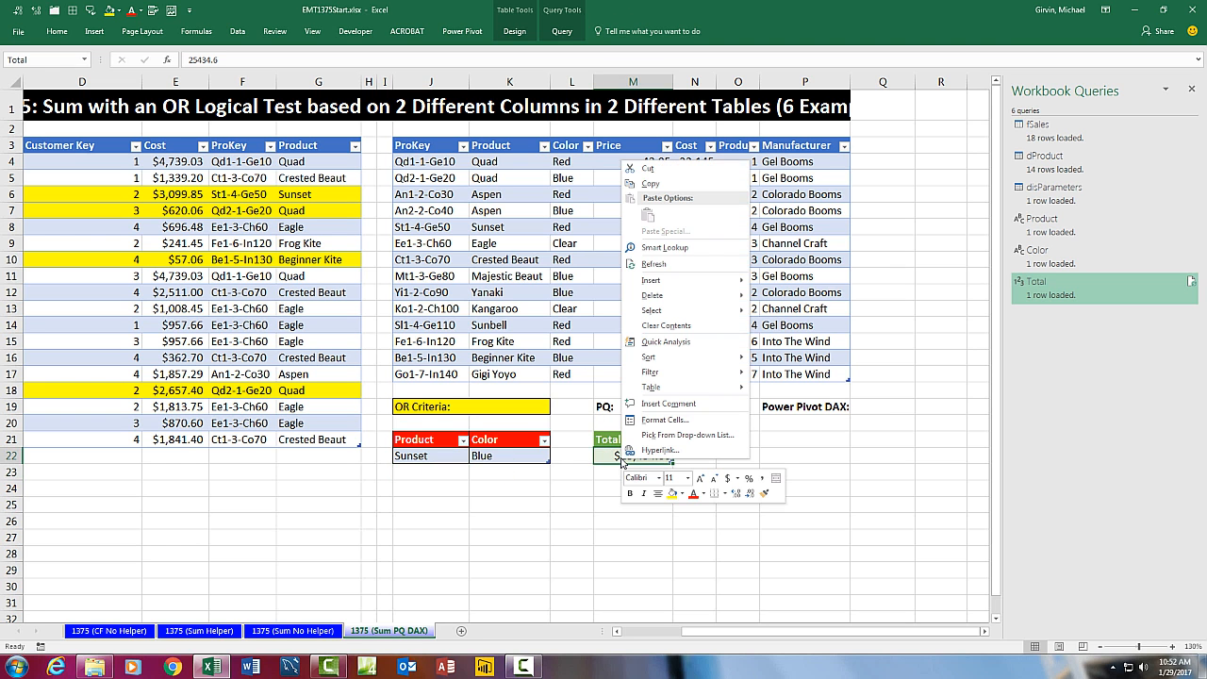
left_click(657, 267)
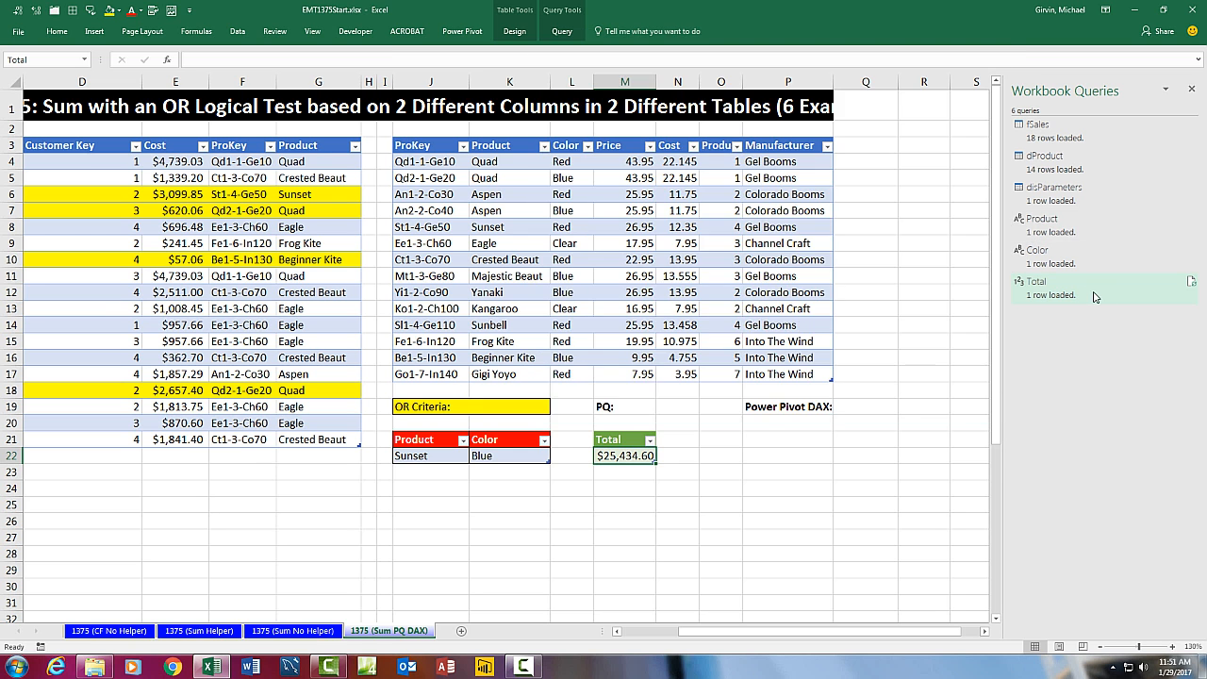
- Open the Total query for editing and show its M code in the Advanced Editor
mouse_move(1085, 294)
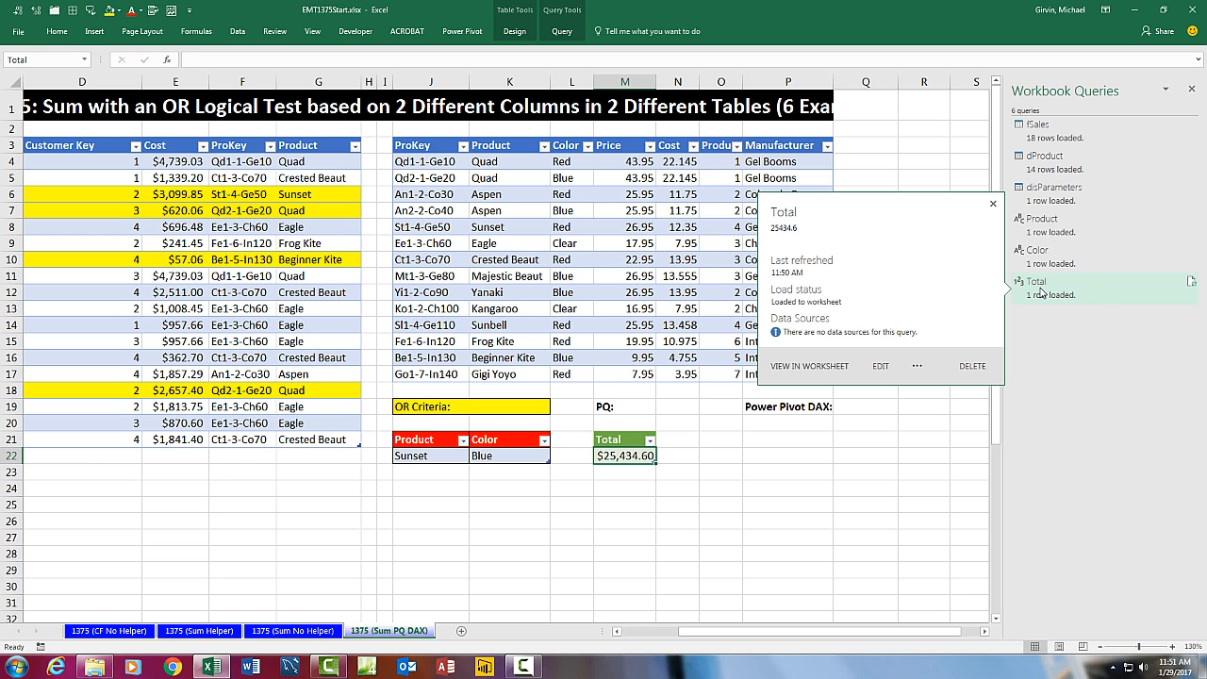
right_click(1042, 290)
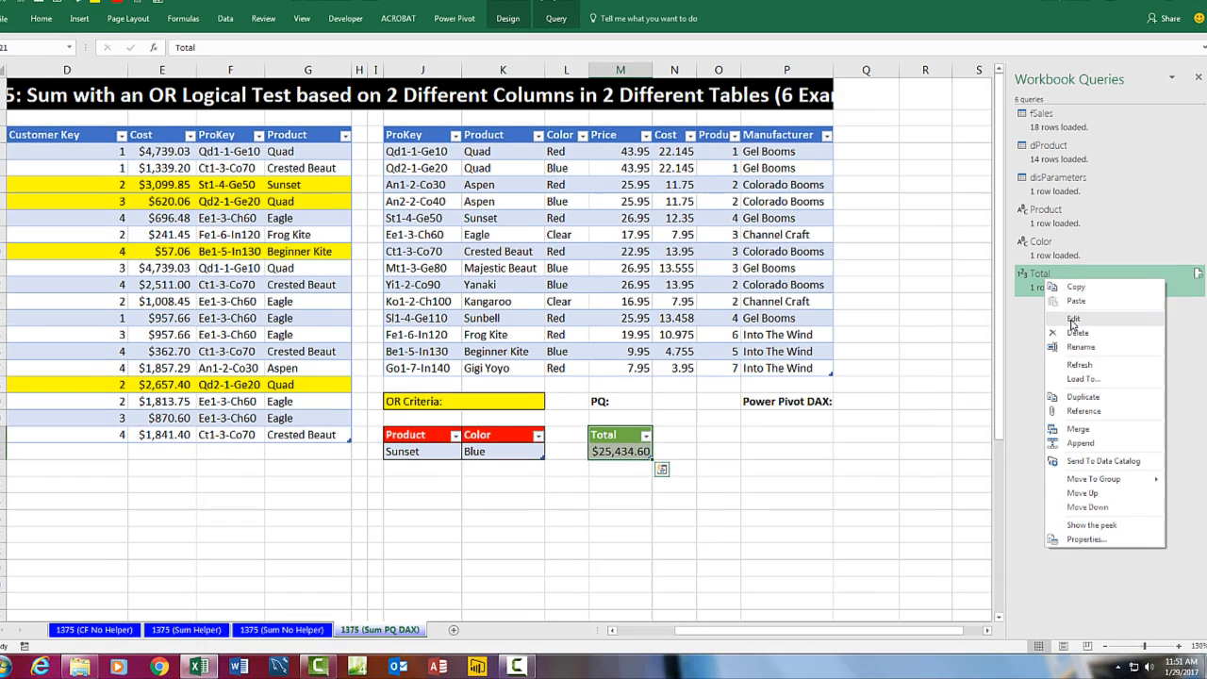
left_click(1072, 320)
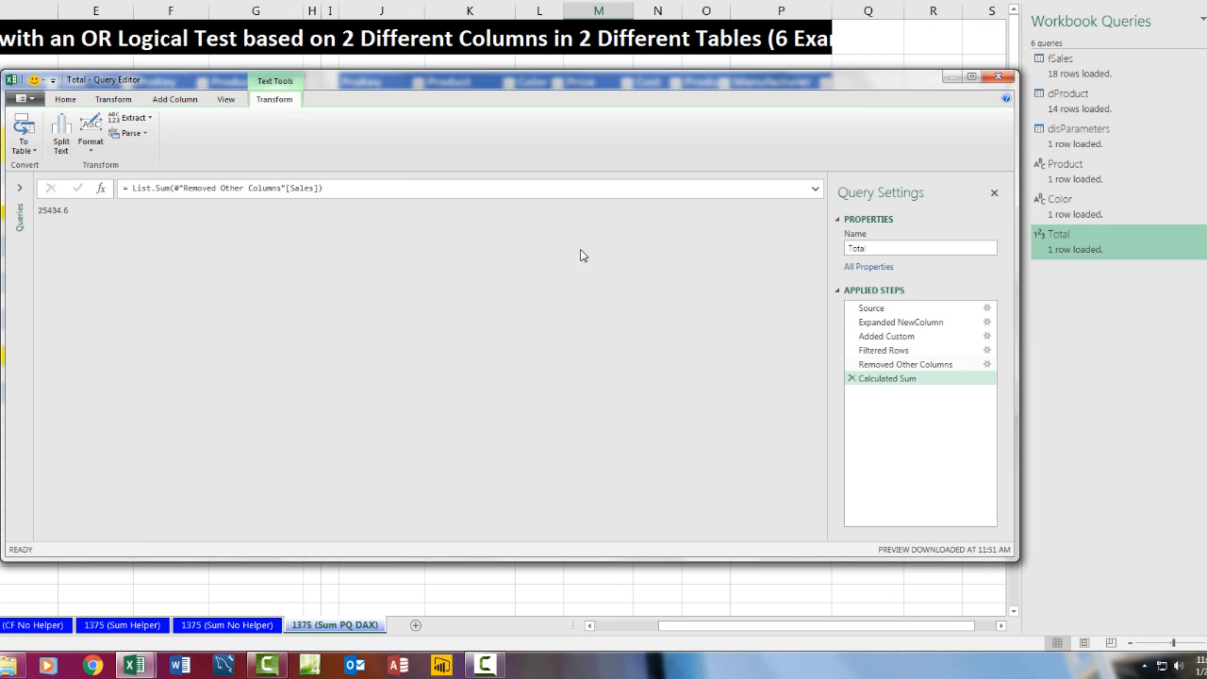
left_click(233, 106)
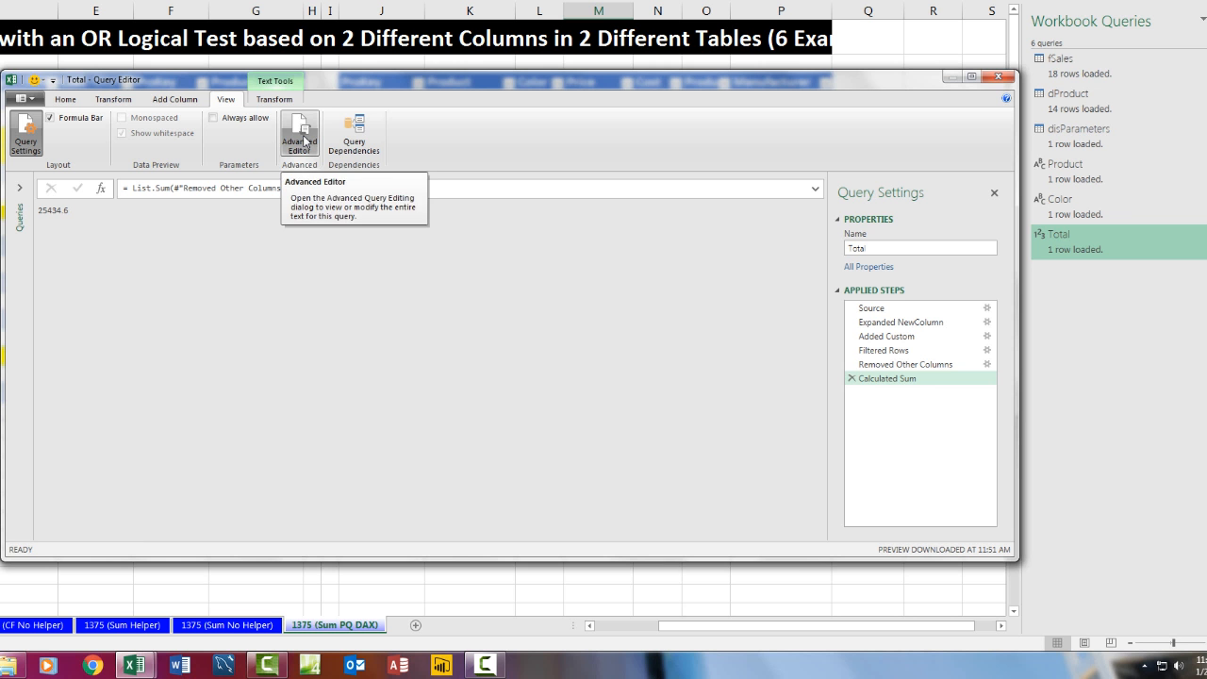
left_click(304, 141)
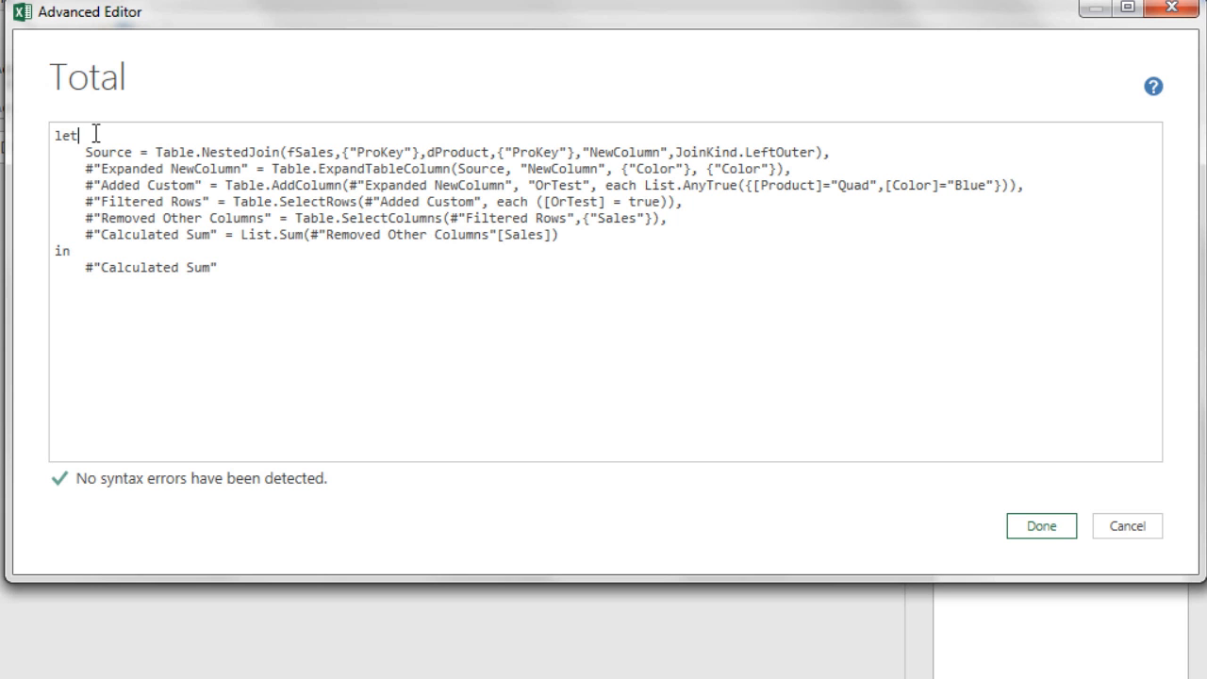
- Add two variable lines directly below let in the Total query's M code: ProductCriteria = Product and ColorCriteria = Color
key("Return")
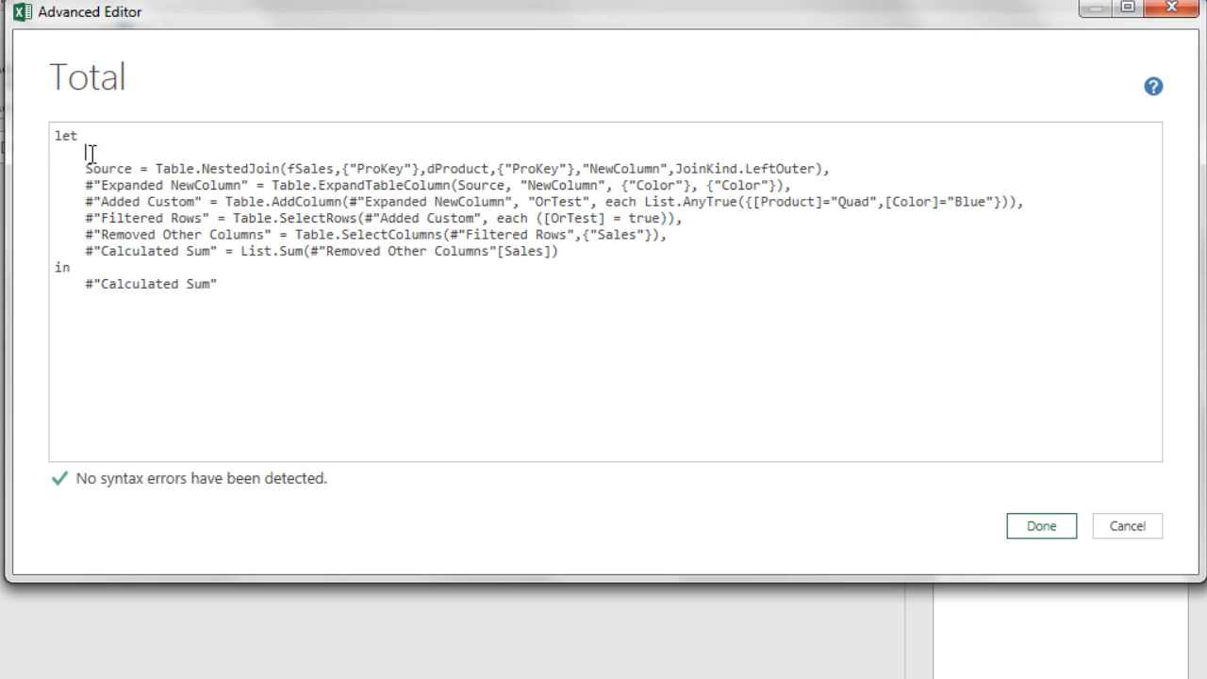
type("ProductCriteria")
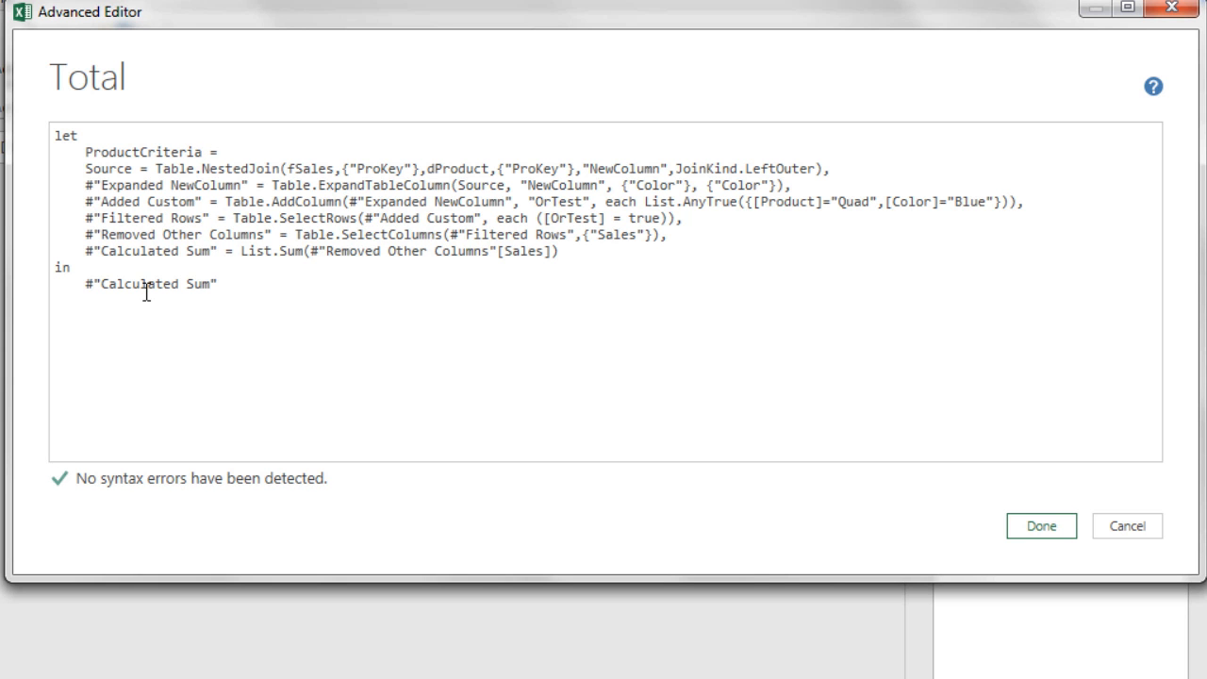
type(" = Product")
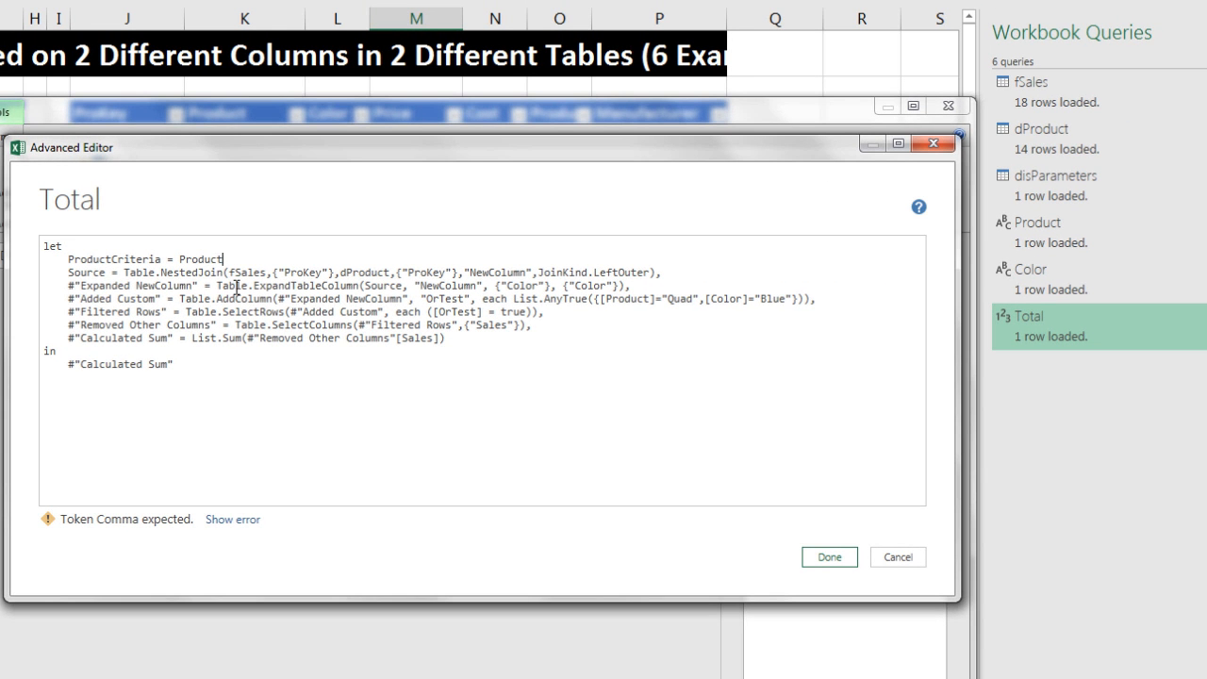
type(",")
key("Return")
type("ColorCriteria")
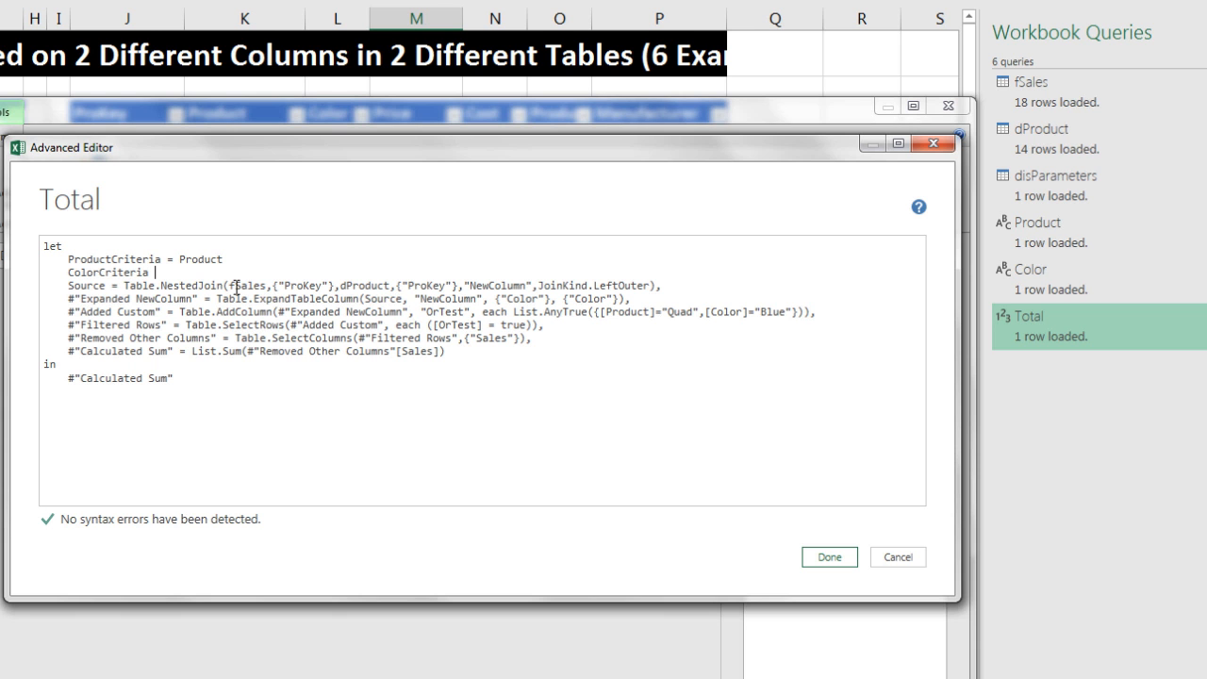
type(" = Color")
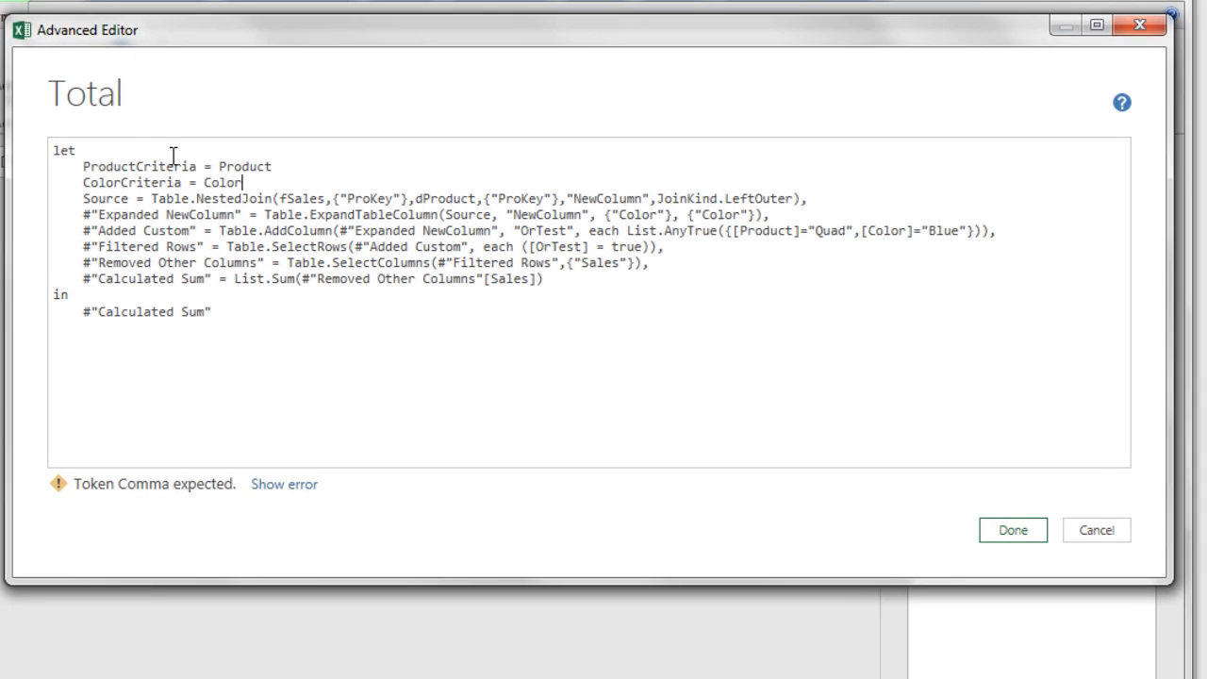
- Replace the hard-coded "Quad" in the Added Custom step's List.AnyTrue test with the ProductCriteria variable
double_click(141, 257)
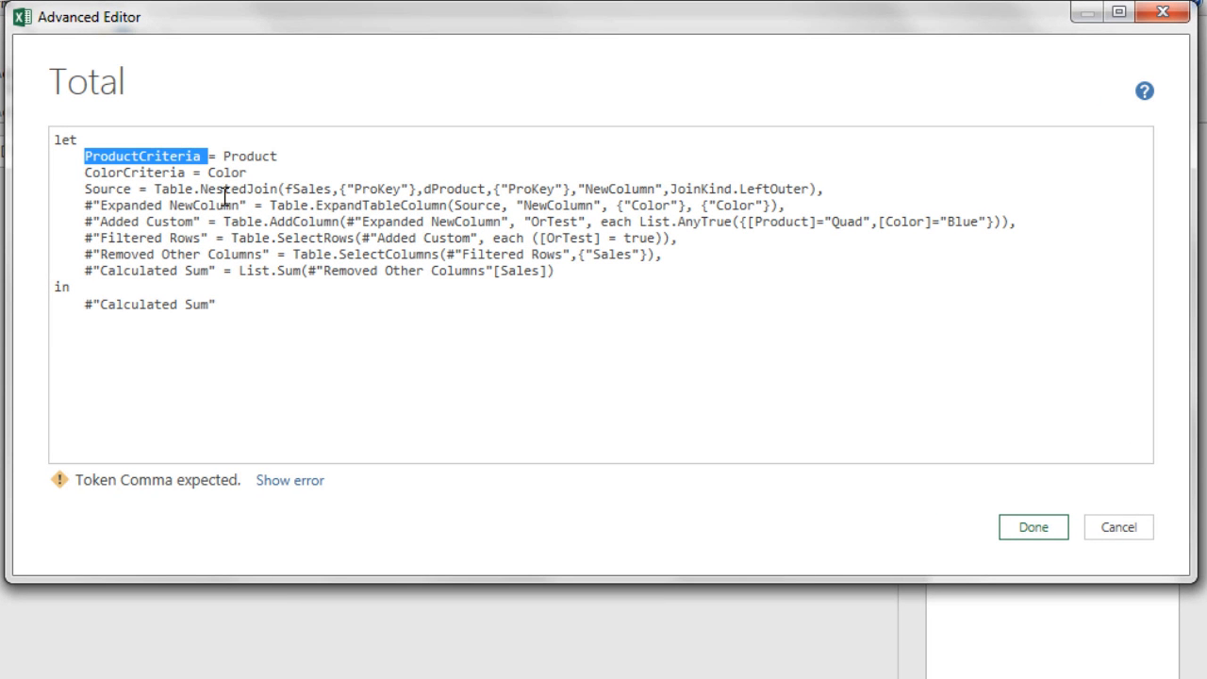
key("shift+Left")
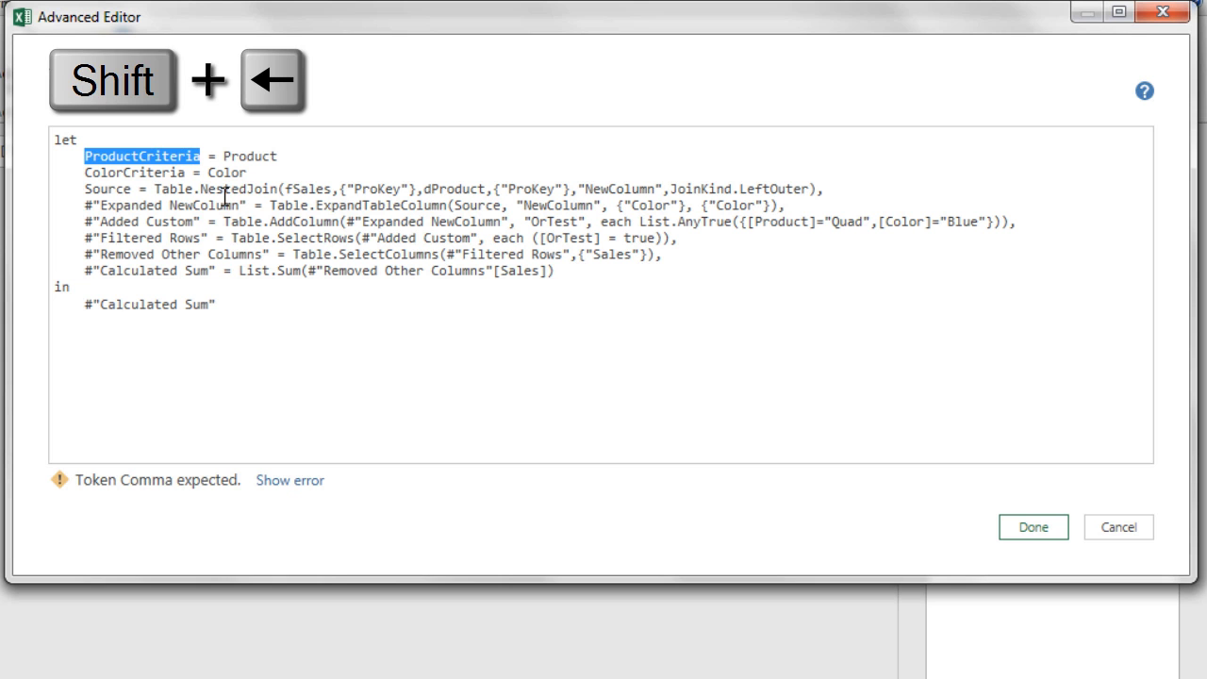
key("ctrl+c")
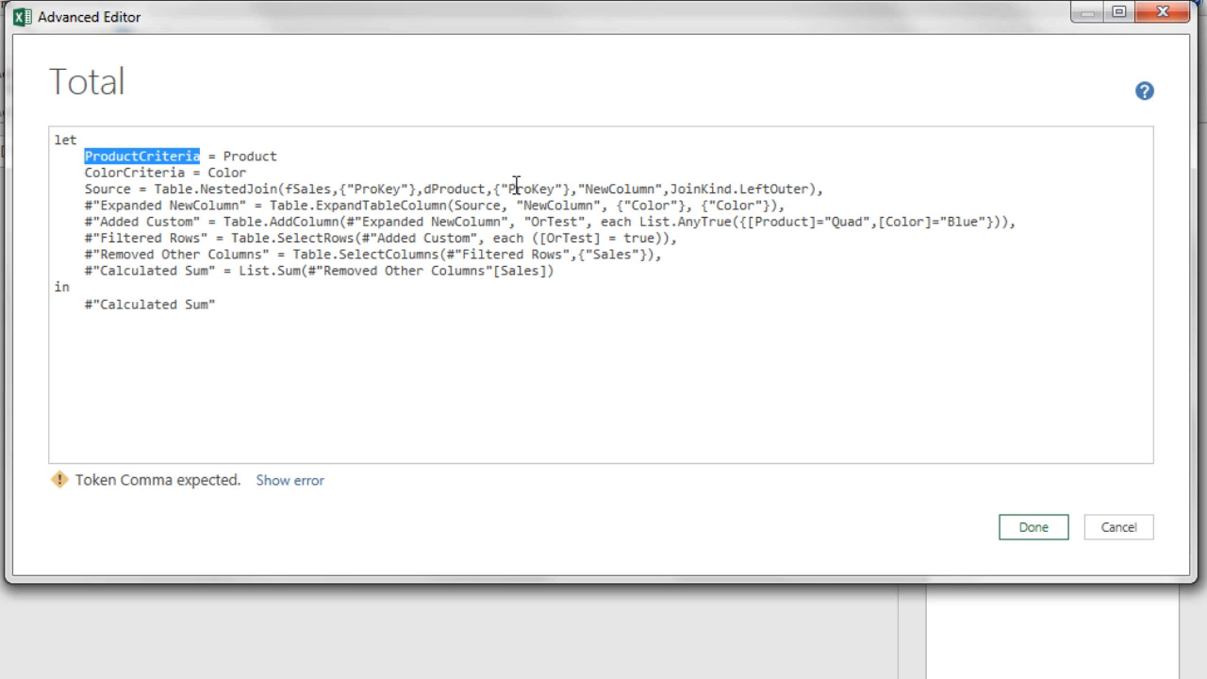
left_click(829, 221)
left_click_drag(830, 221, 861, 218)
left_click(871, 220)
key("shift+Left")
key("shift+Left")
key("shift+Left")
key("shift+Left")
key("shift+Left")
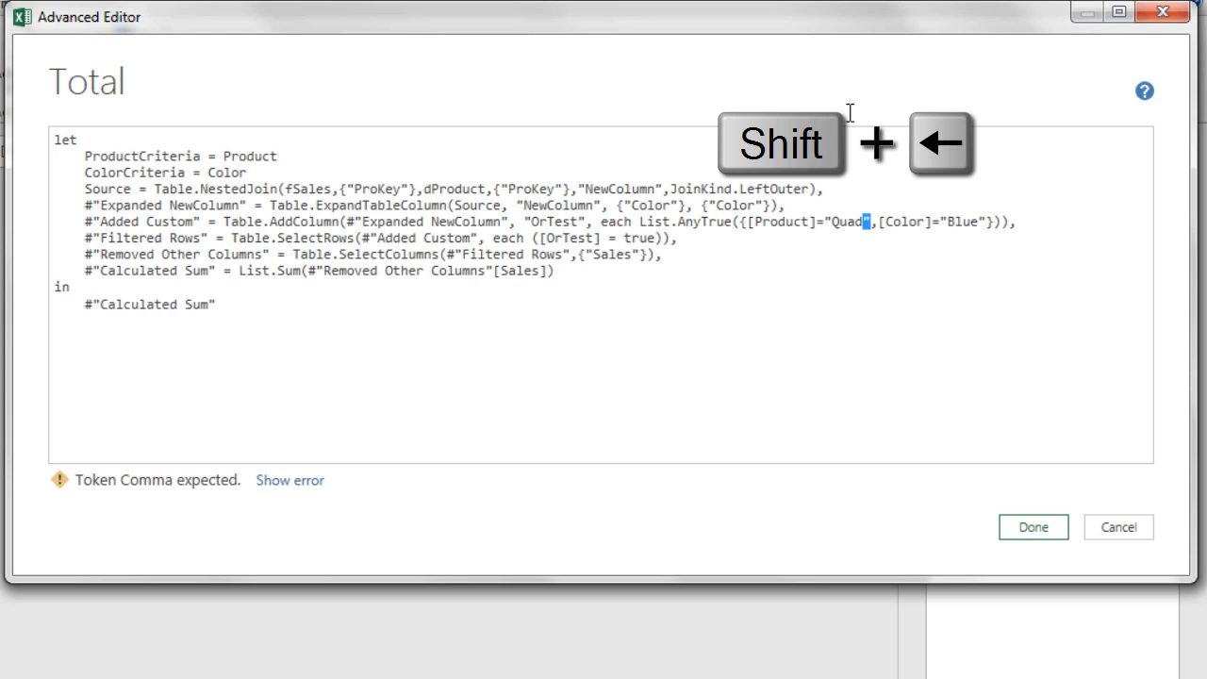
key("shift+Left")
key("ctrl+v")
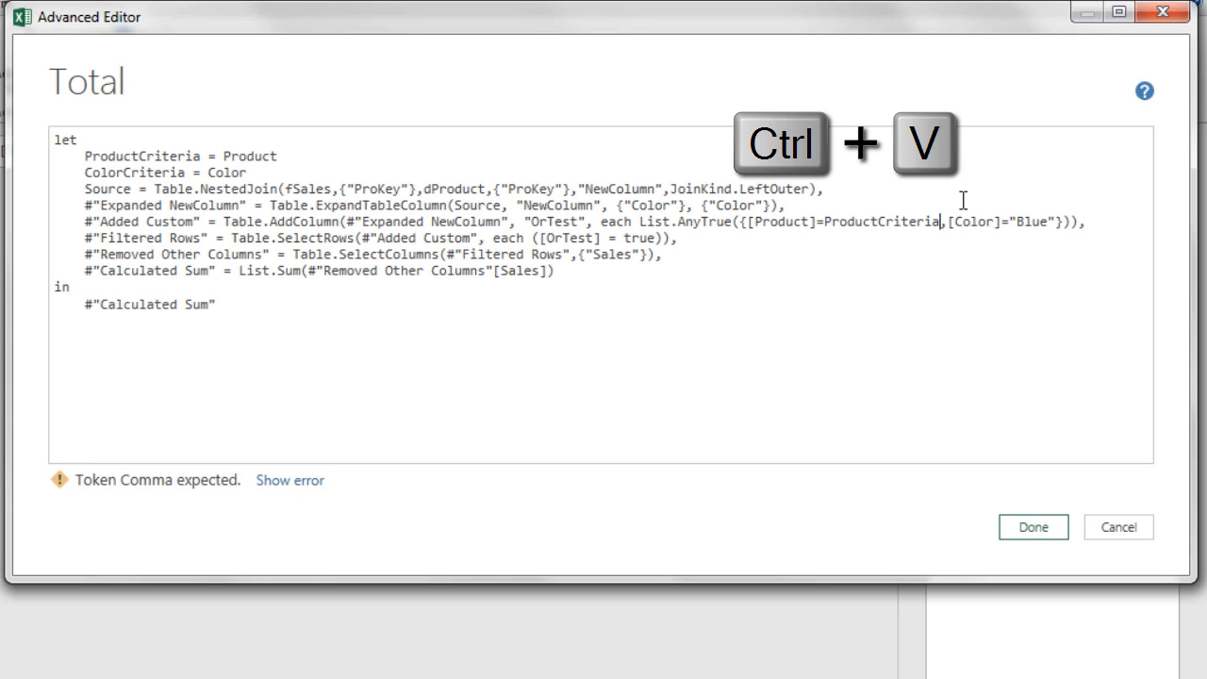
- Replace the hard-coded "Blue" in the List.AnyTrue test with the ColorCriteria variable and apply the edited code
double_click(155, 175)
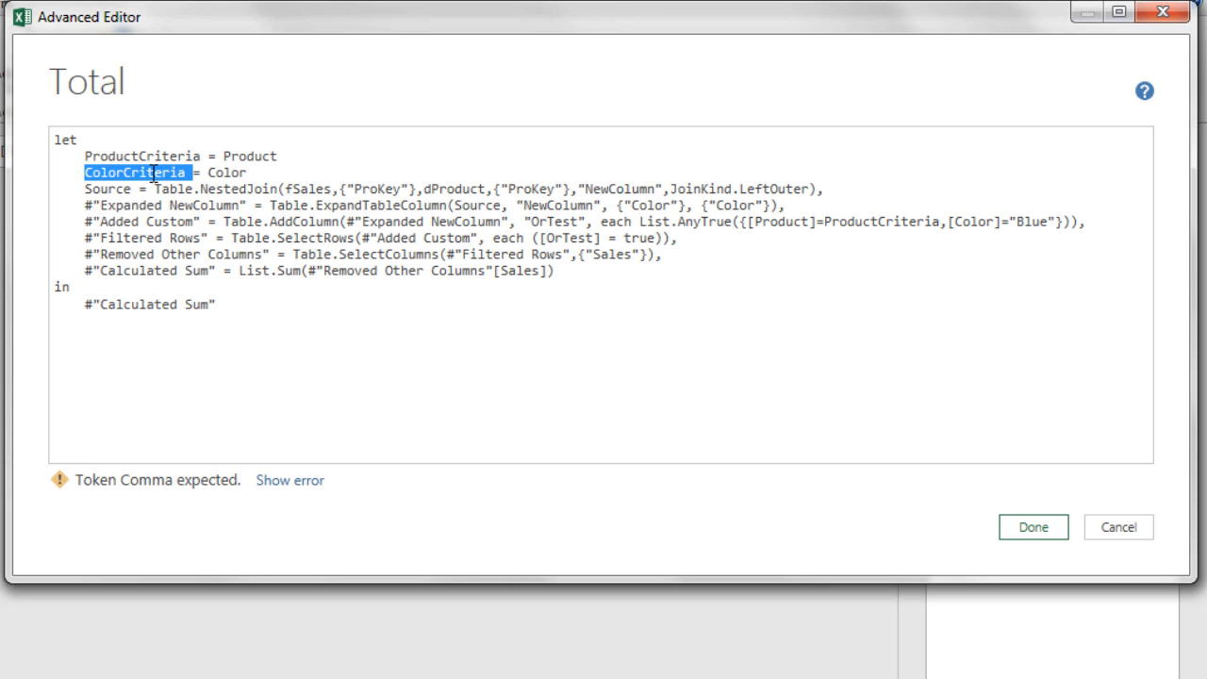
key("shift+Left")
key("ctrl+c")
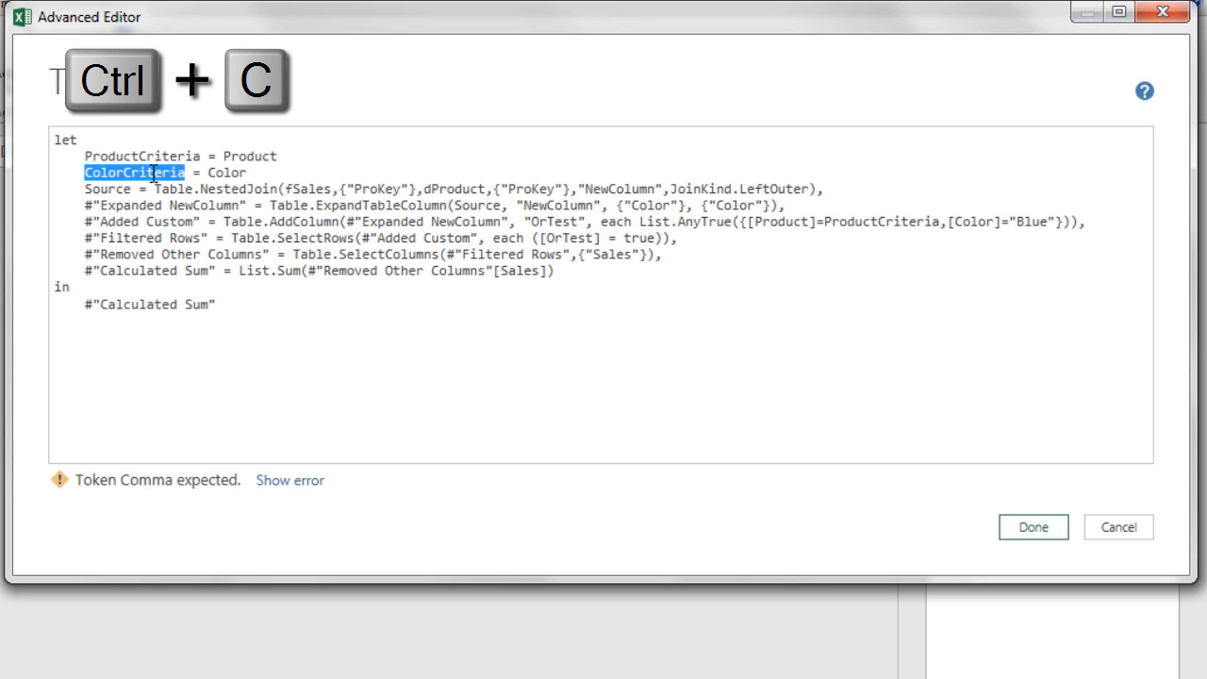
left_click(1058, 222)
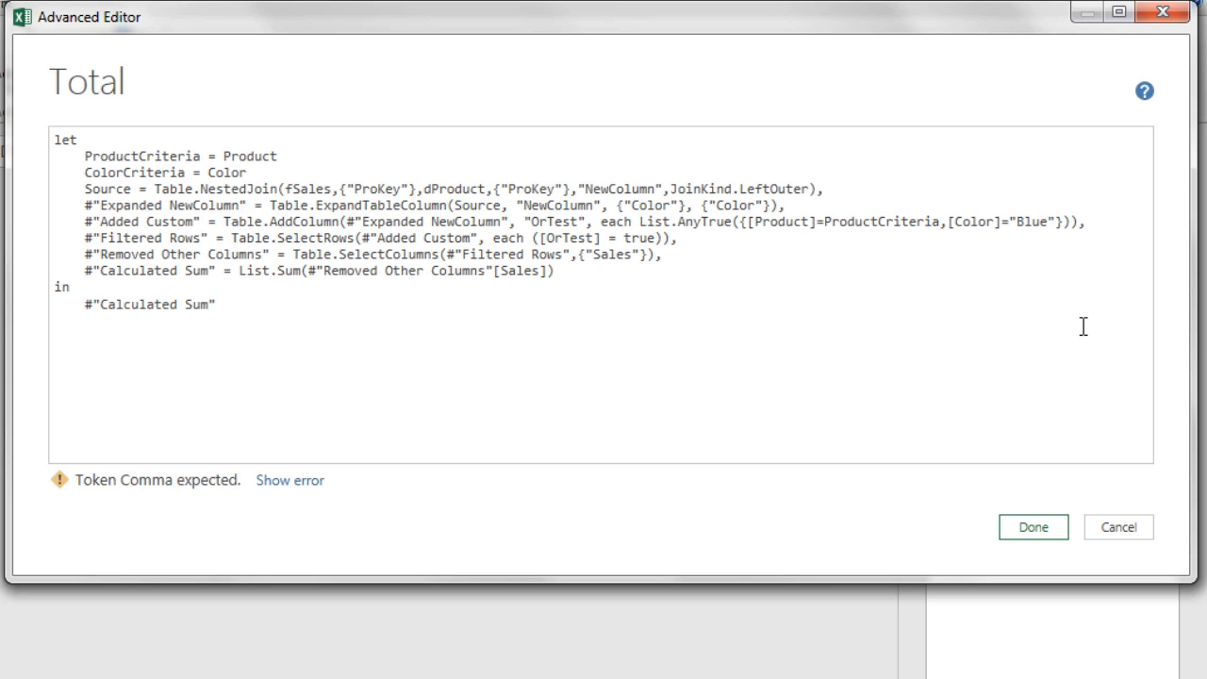
key("shift+Left")
key("shift+Left")
key("shift+Left")
key("shift+Left")
key("shift+Left")
key("shift+Left")
key("ctrl+v")
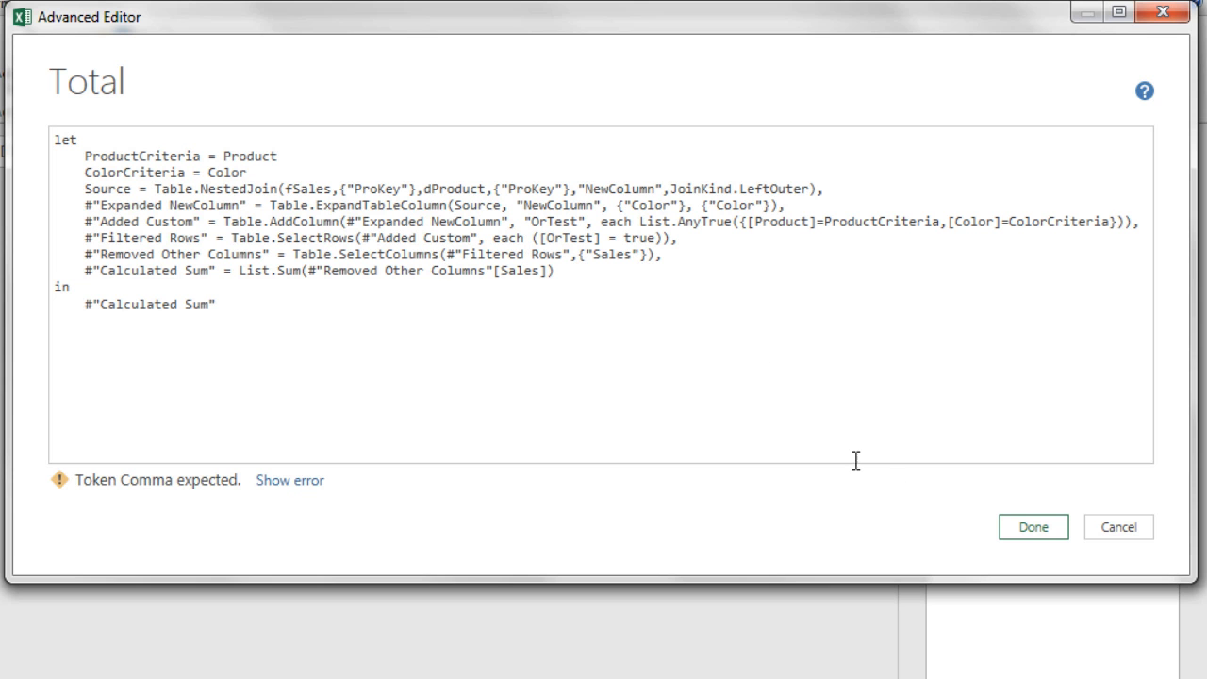
left_click(1030, 530)
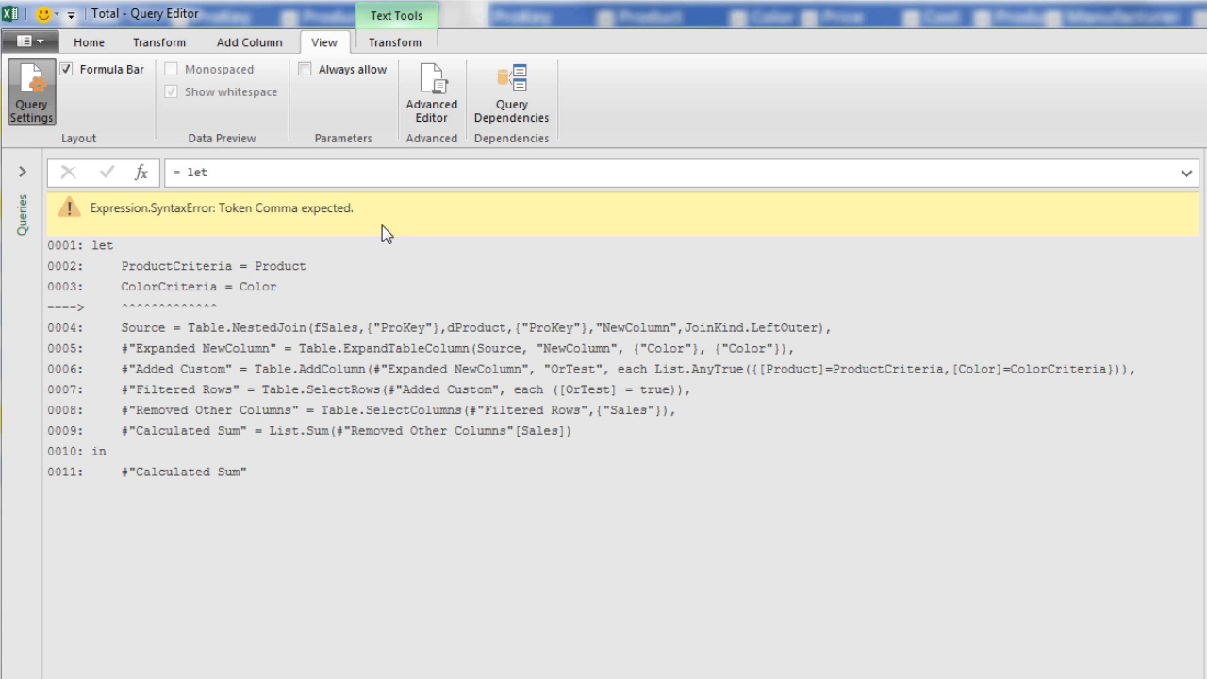
- Add a comma after the ProductCriteria and ColorCriteria lines in the Total query's M code, then close and load the query
left_click(435, 99)
left_click(436, 98)
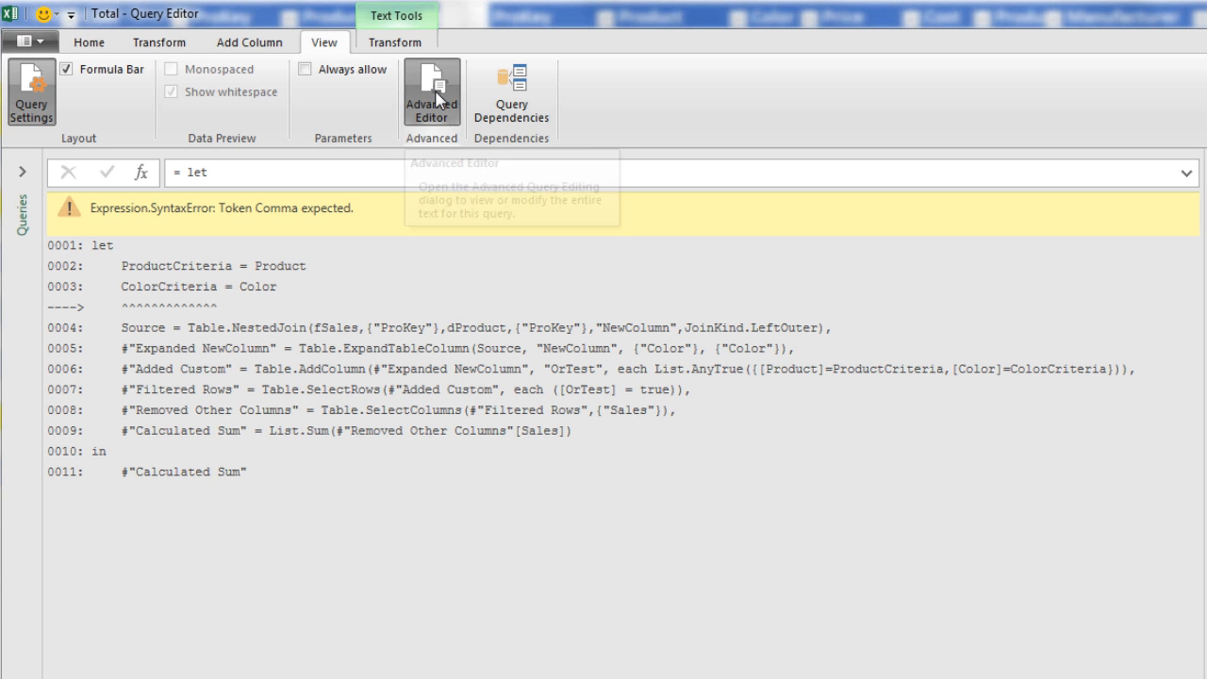
left_click(471, 242)
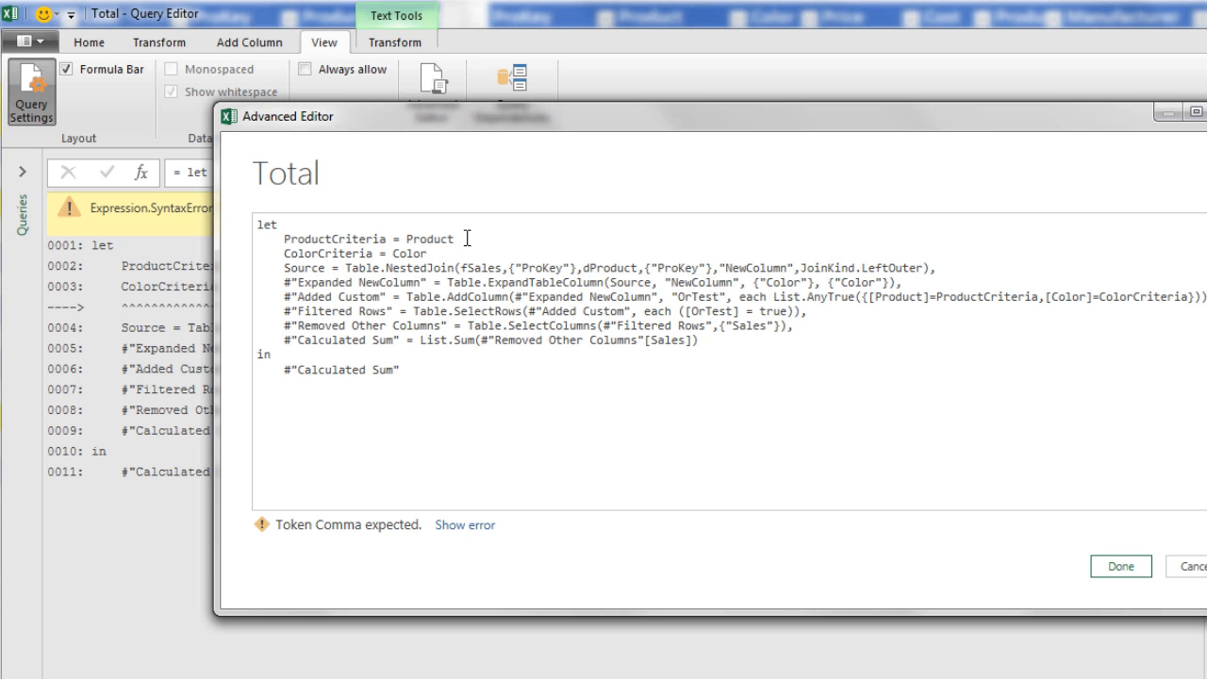
type(",")
left_click(450, 254)
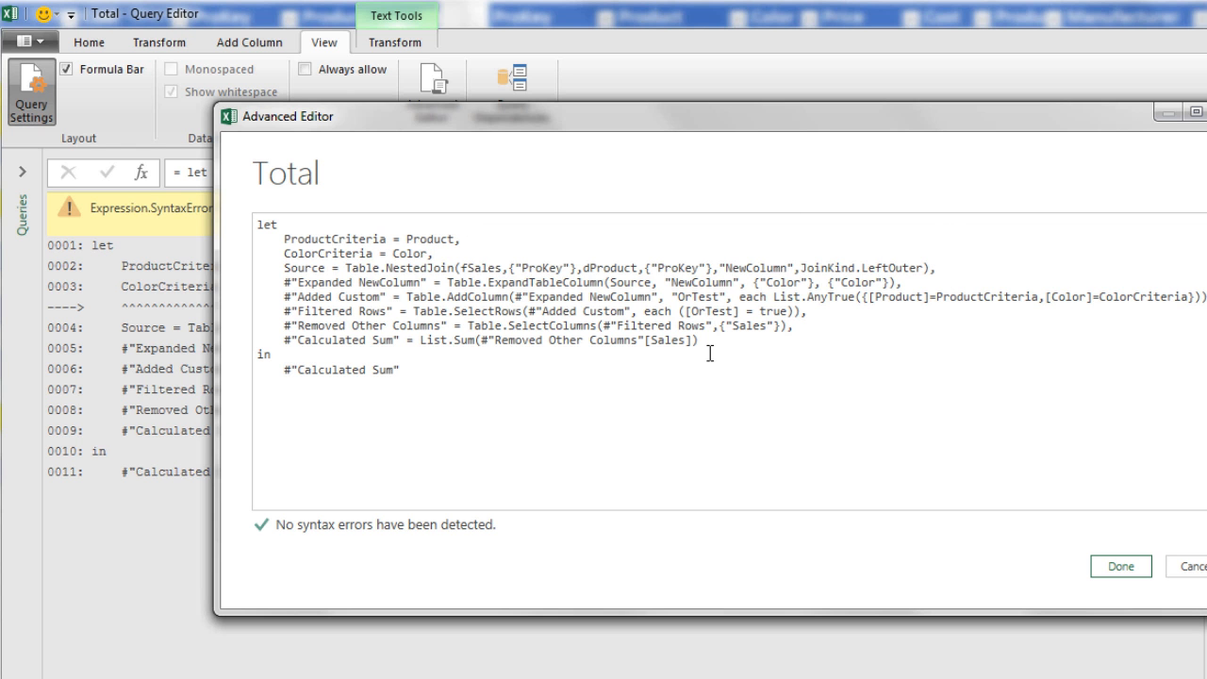
left_click(1115, 572)
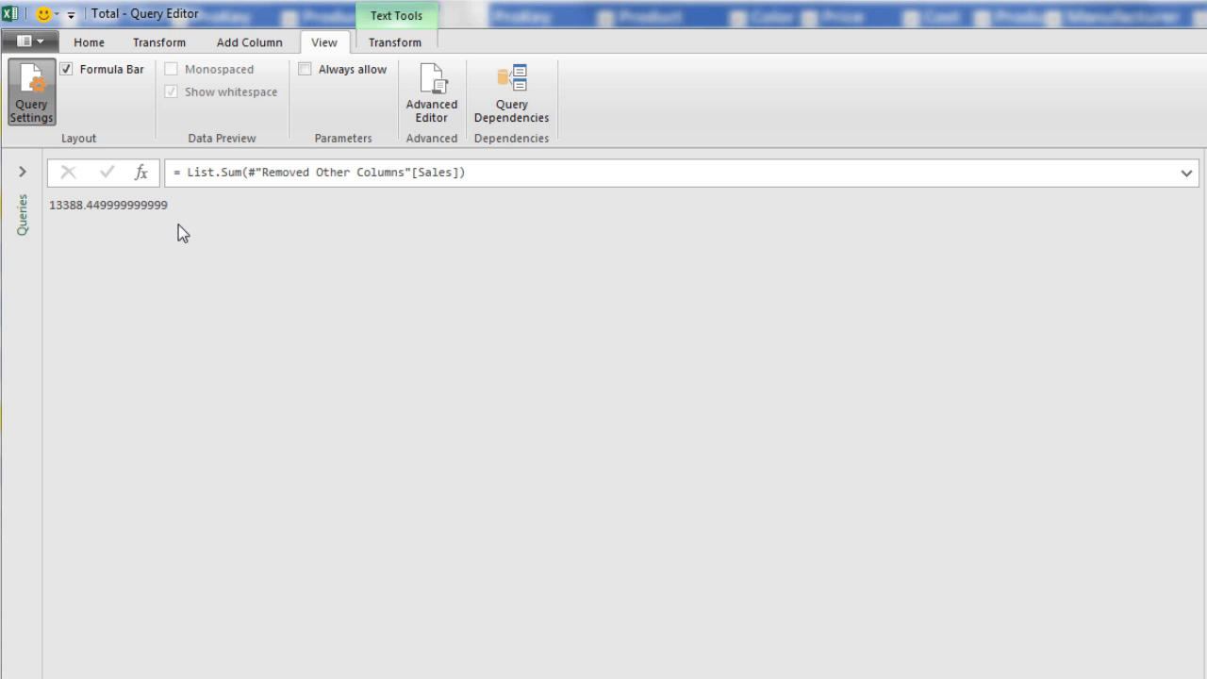
left_click(89, 43)
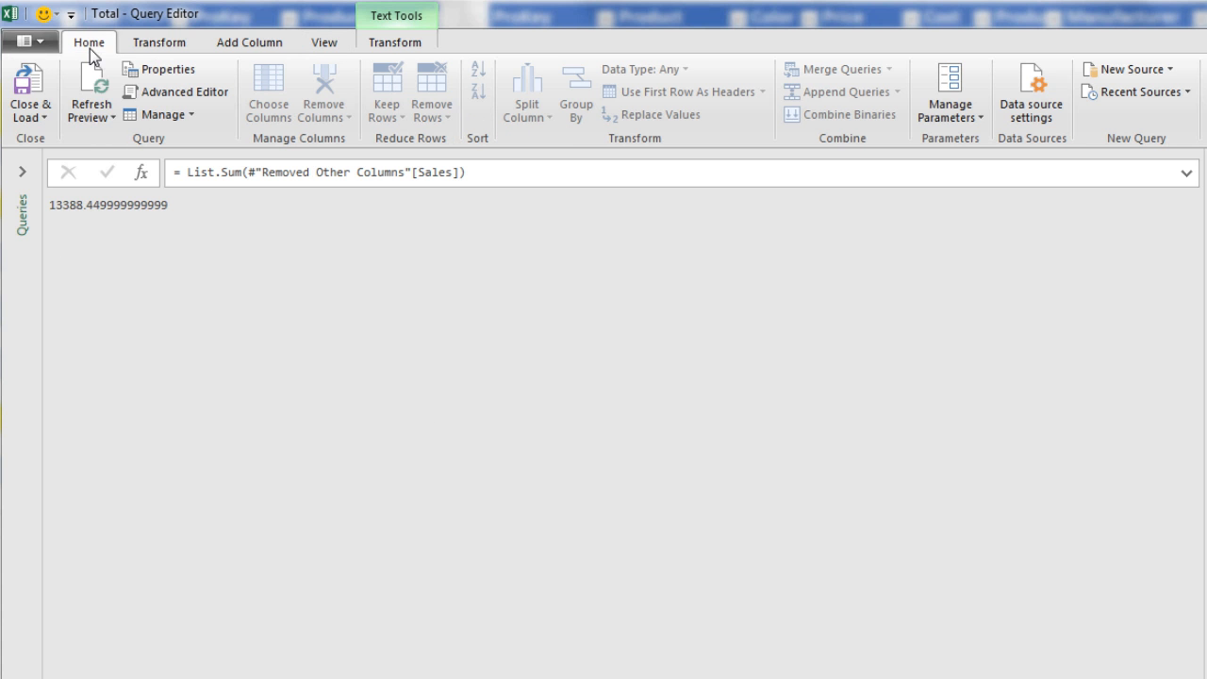
left_click(38, 94)
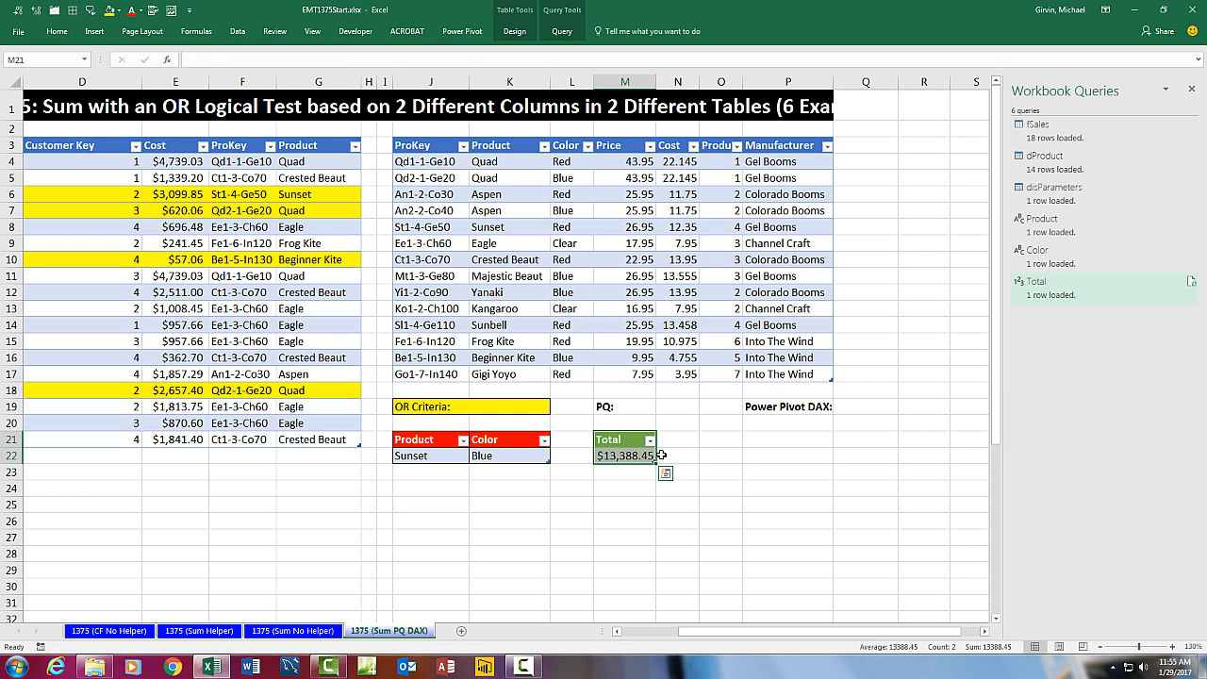
- Change the Product criterion in J22 to Quad and refresh the Total query table
left_click(445, 456)
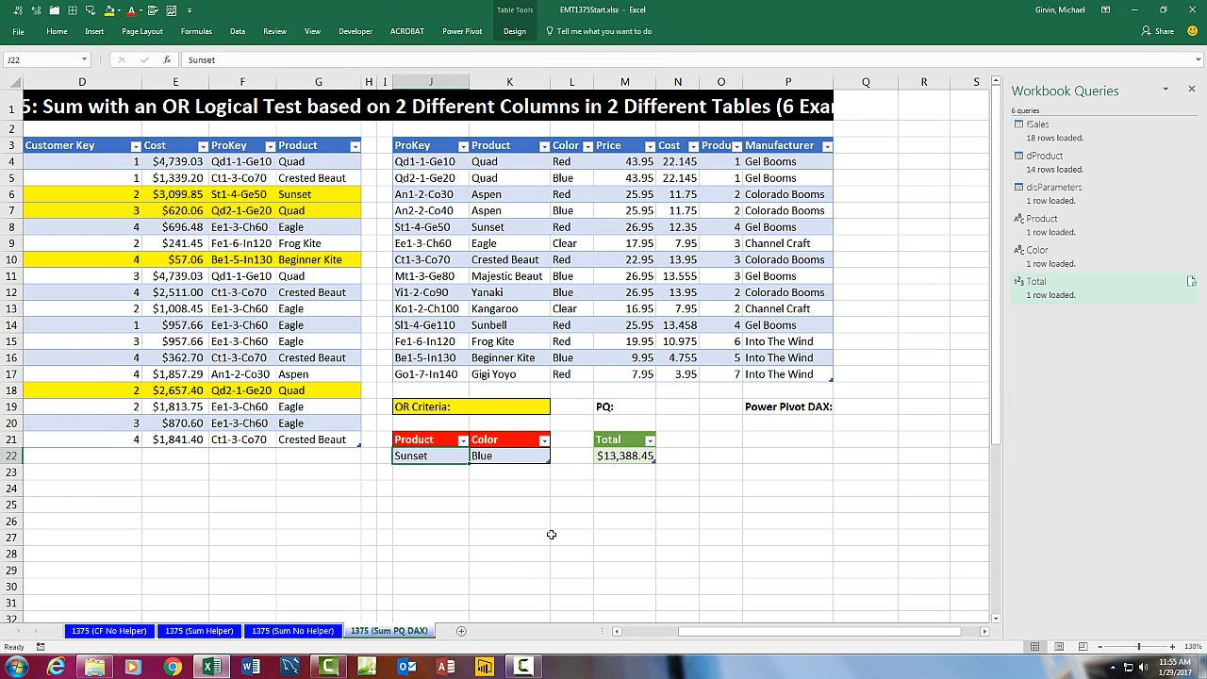
type("Quad")
key("Return")
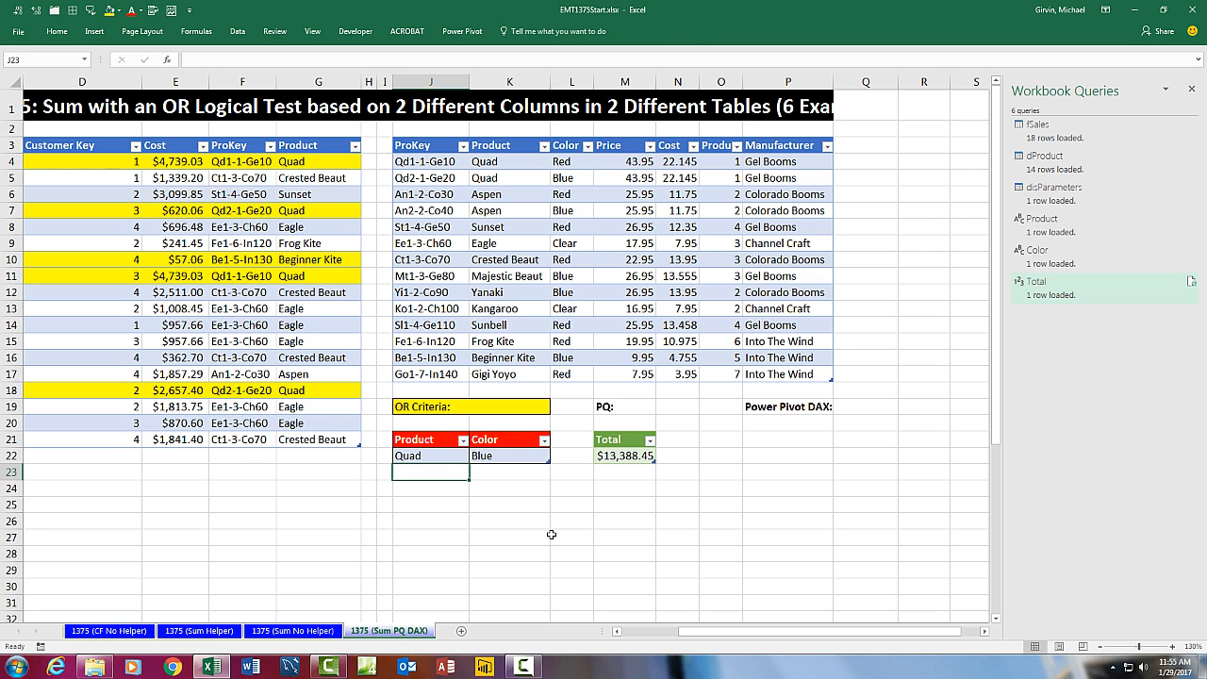
right_click(619, 453)
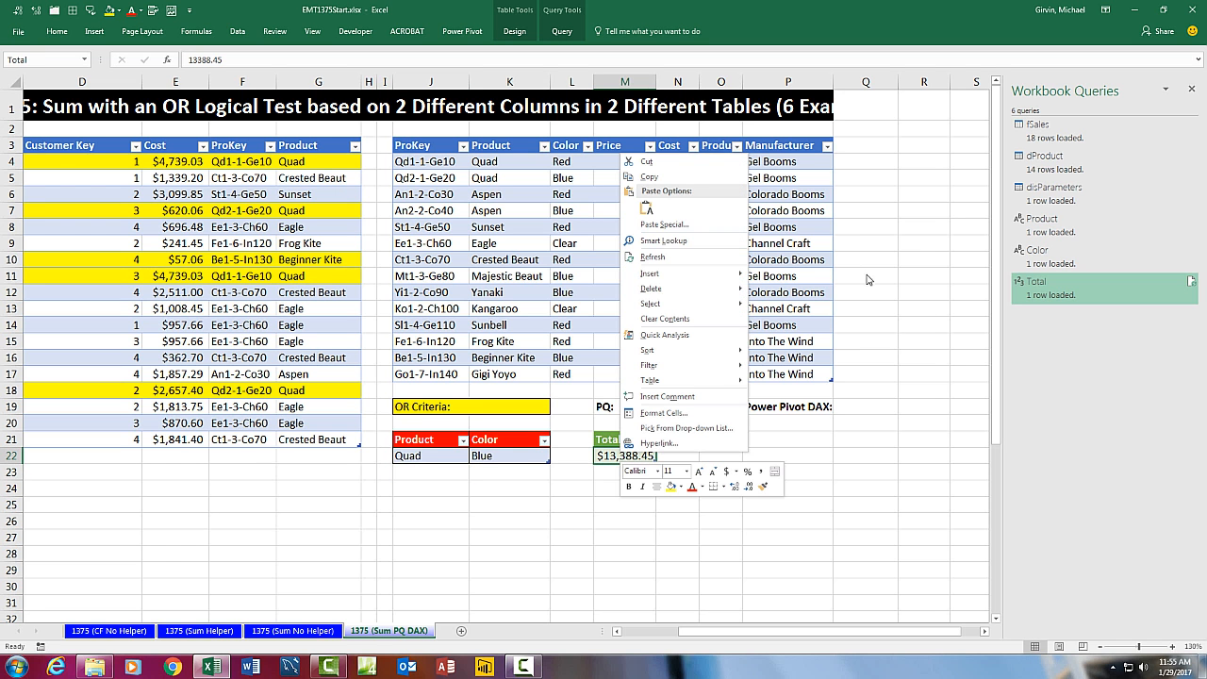
left_click(689, 256)
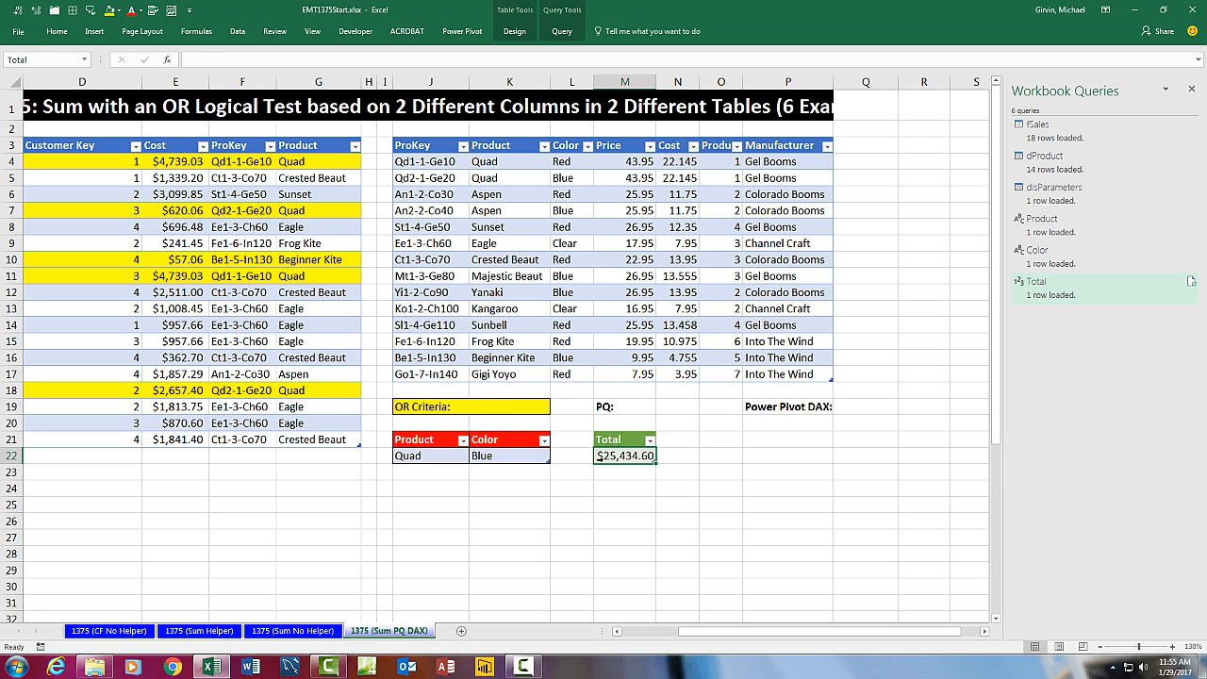
- Select cell P21 under the Power Pivot DAX label and open the workbook's Data Model in the Power Pivot window
left_click(766, 438)
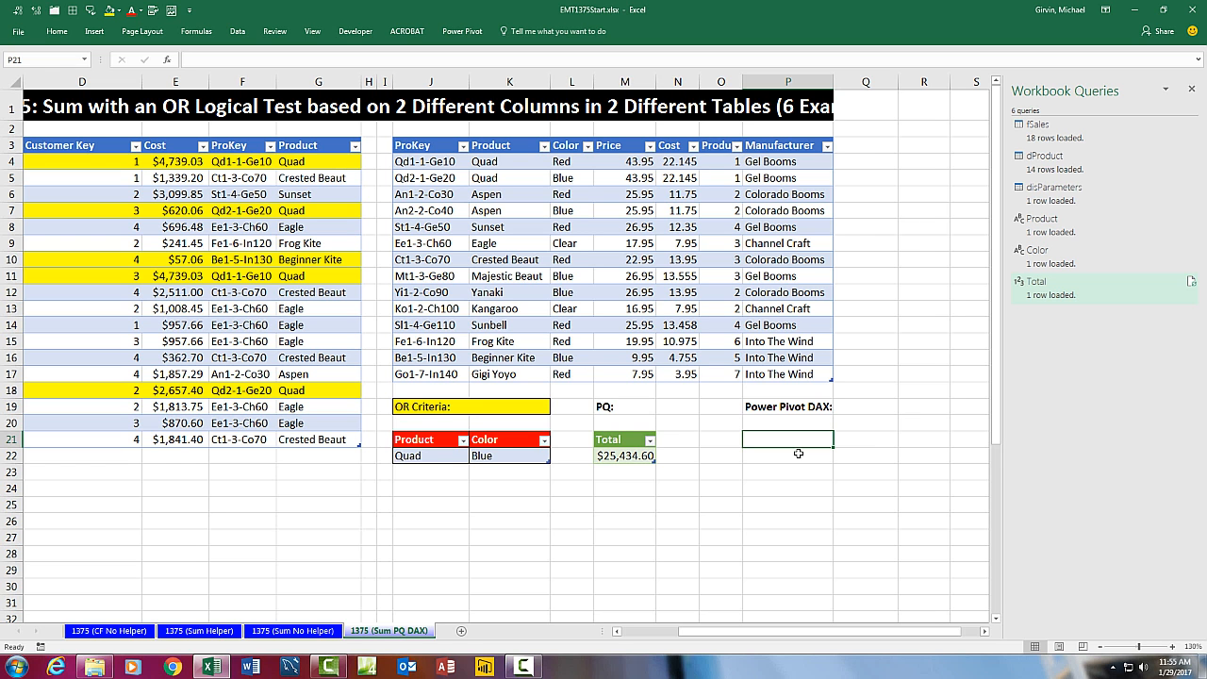
mouse_move(1061, 132)
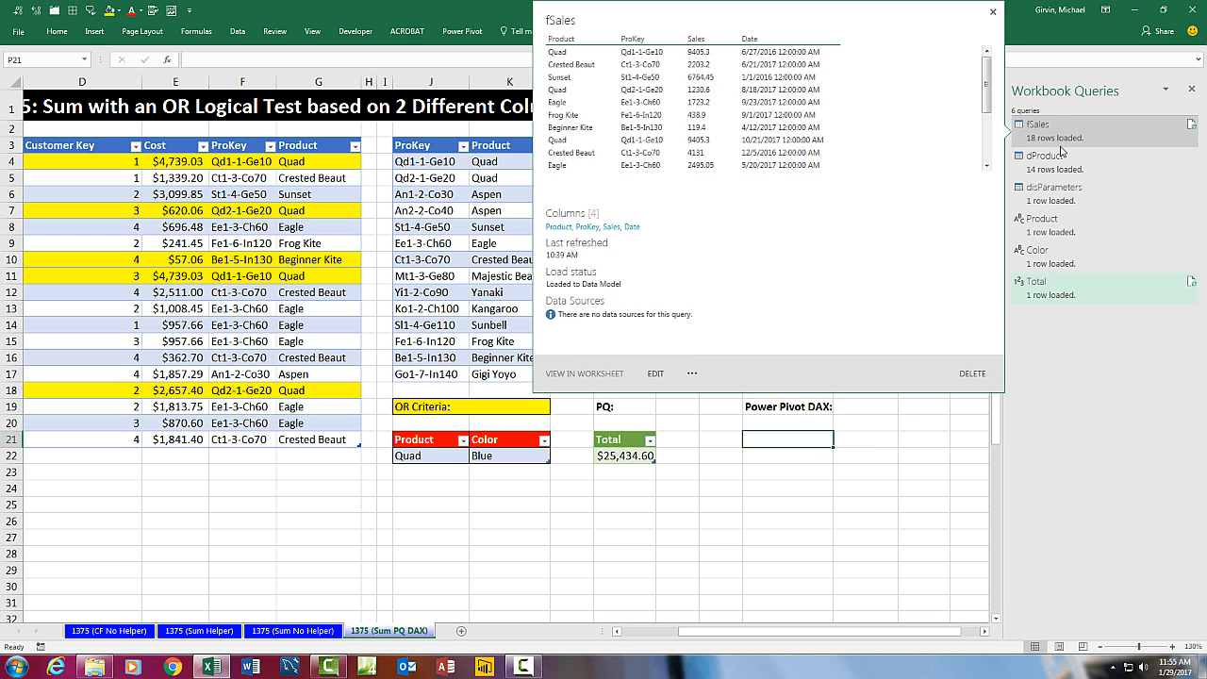
mouse_move(1066, 193)
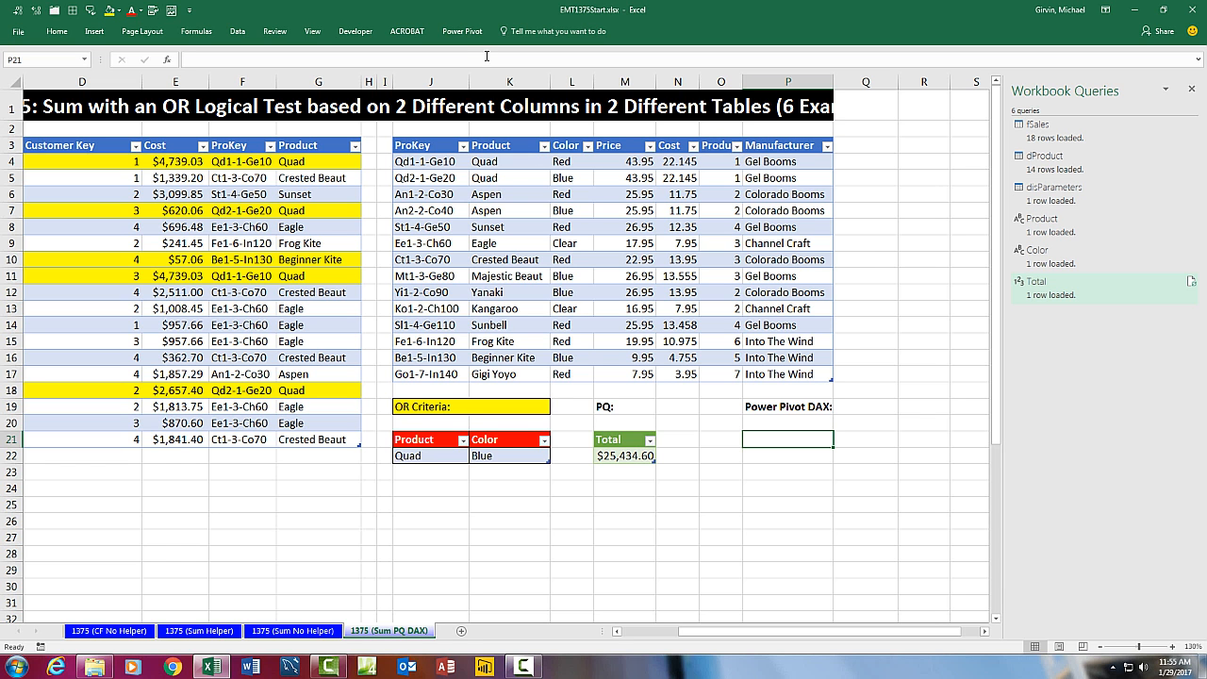
left_click(462, 31)
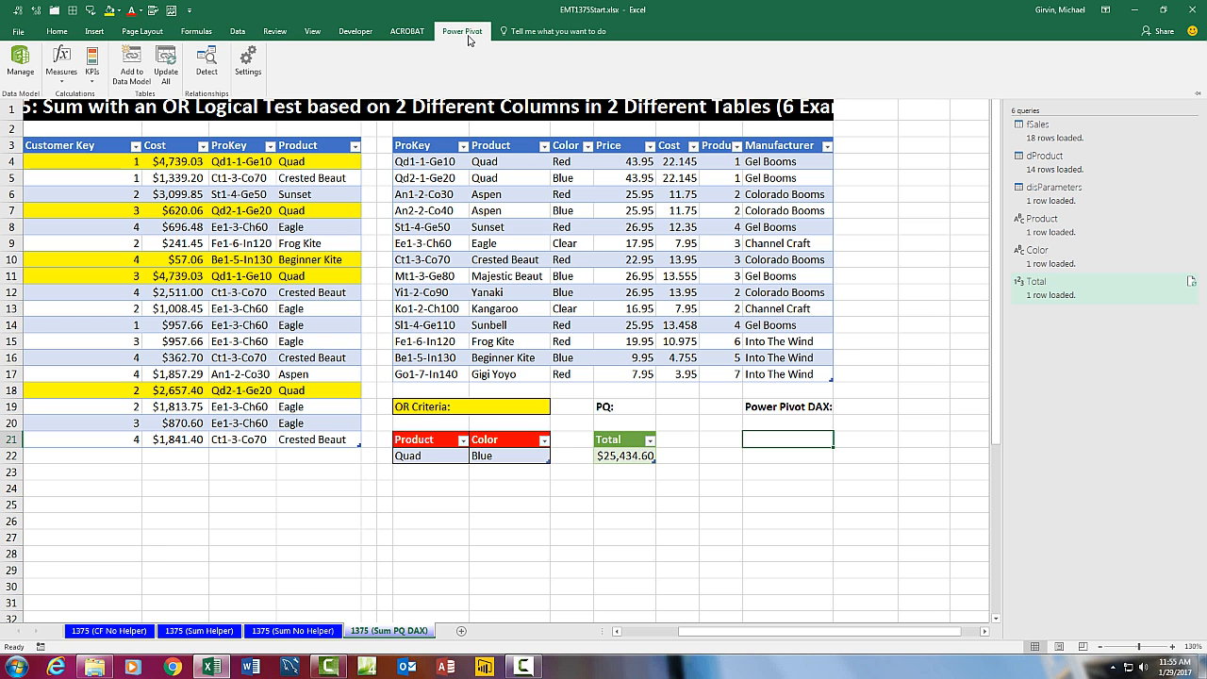
left_click(22, 72)
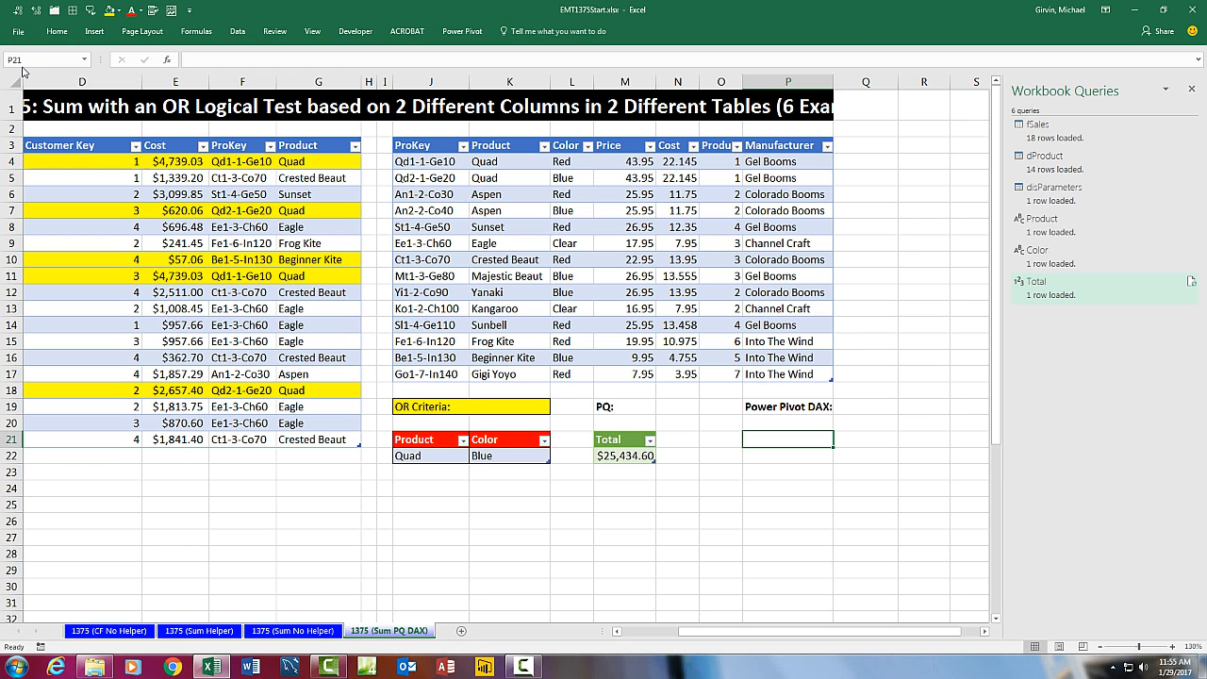
left_click(238, 31)
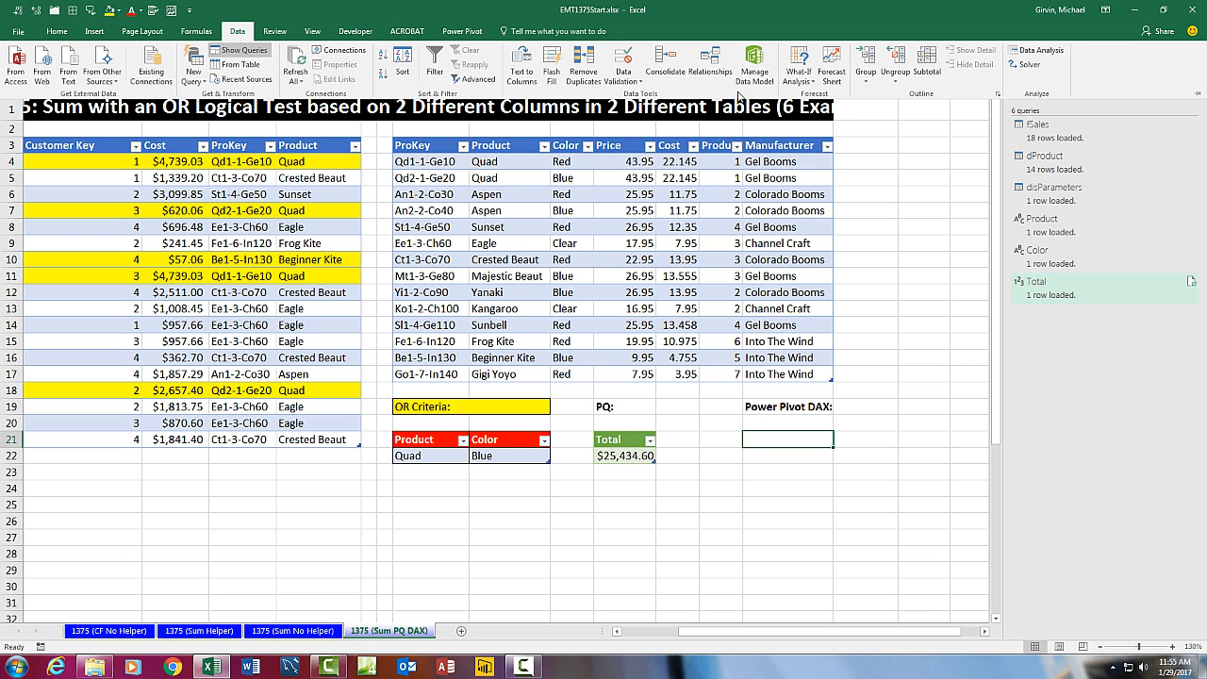
double_click(238, 34)
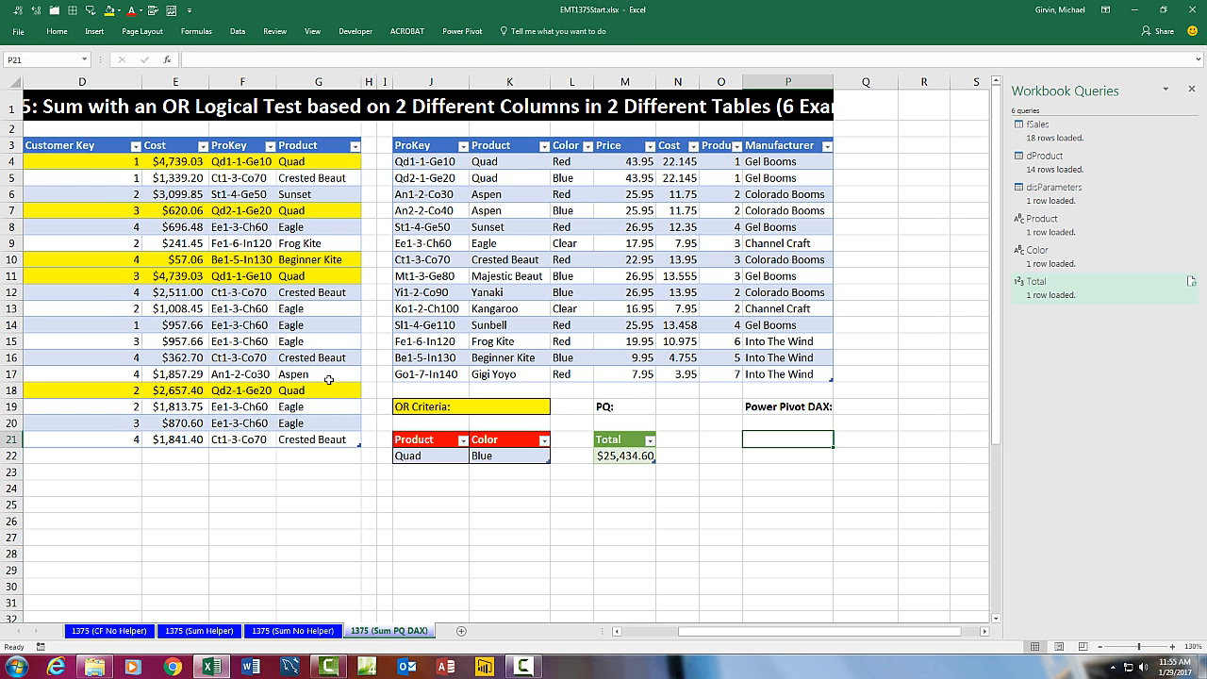
key("alt")
key("a")
key("d")
key("m")
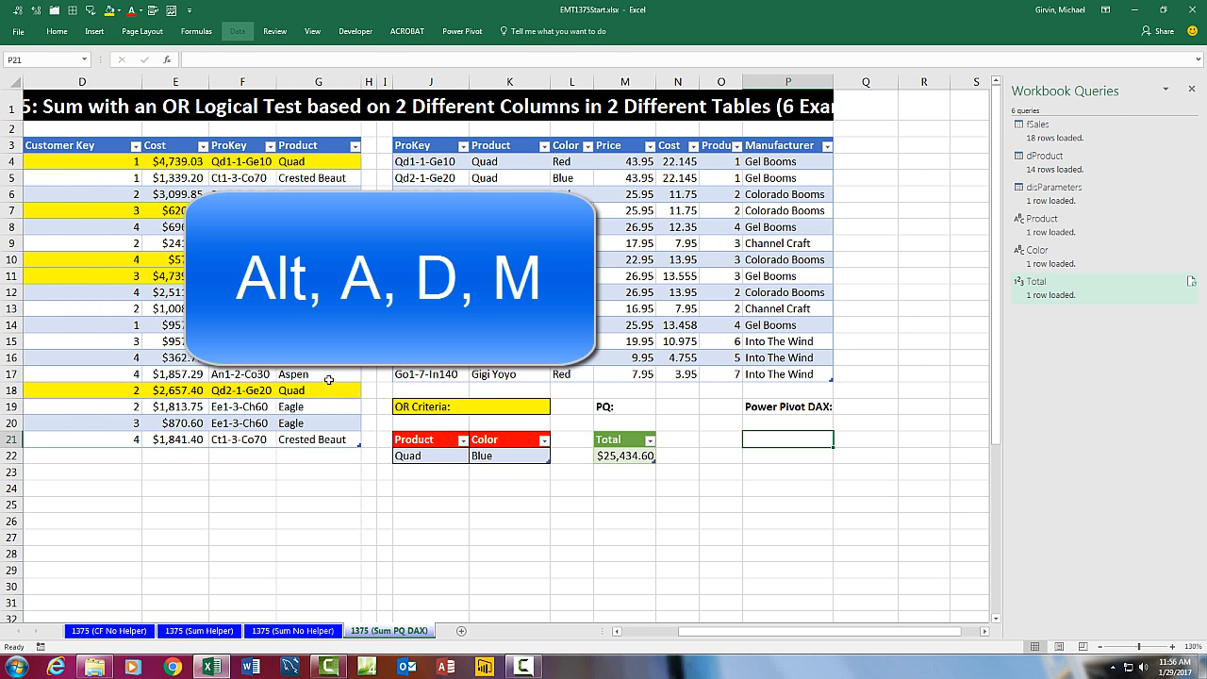
- Look through the dProduct, disParameters and fSales tables in the Data Model
left_click(52, 632)
left_click(83, 633)
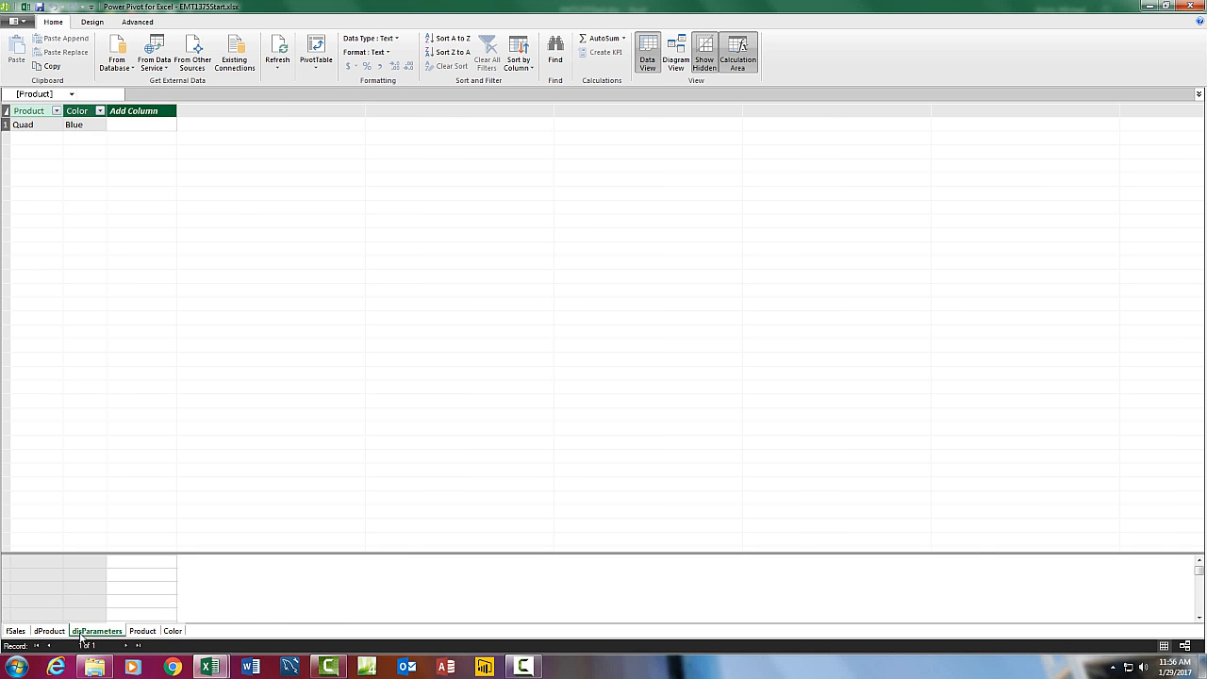
left_click(15, 631)
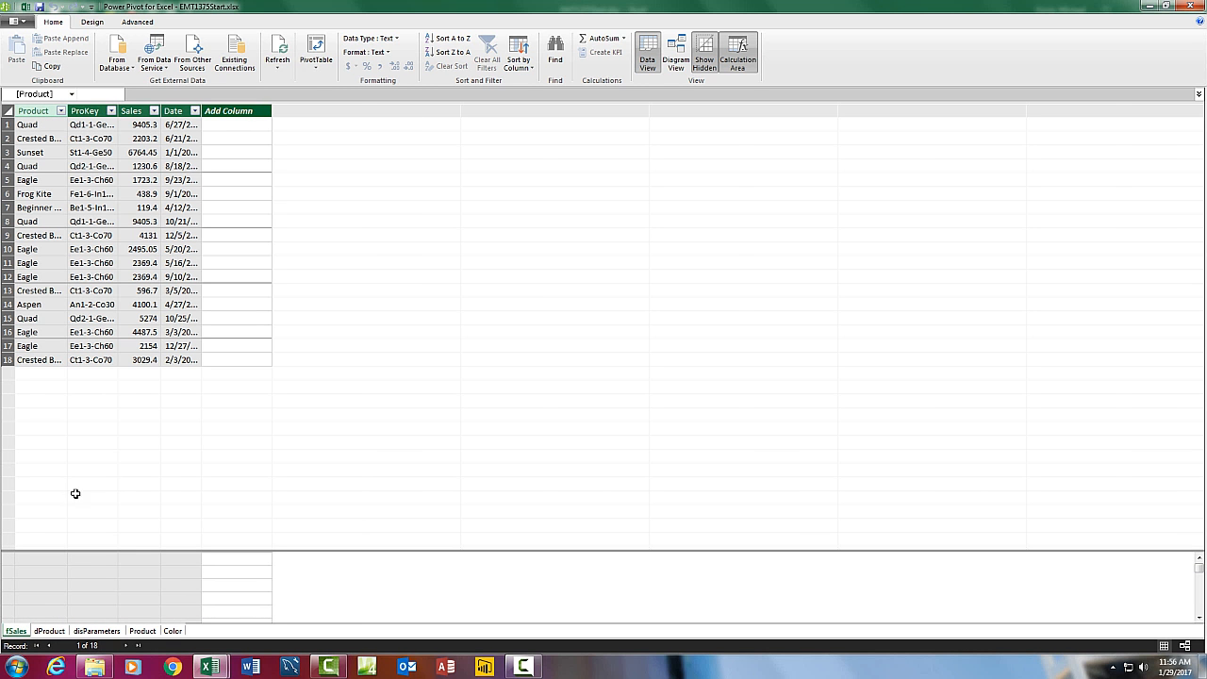
- In the diagram view, relate dProduct's ProKey to fSales's ProKey and move the dProduct table lower in the diagram
left_click(677, 63)
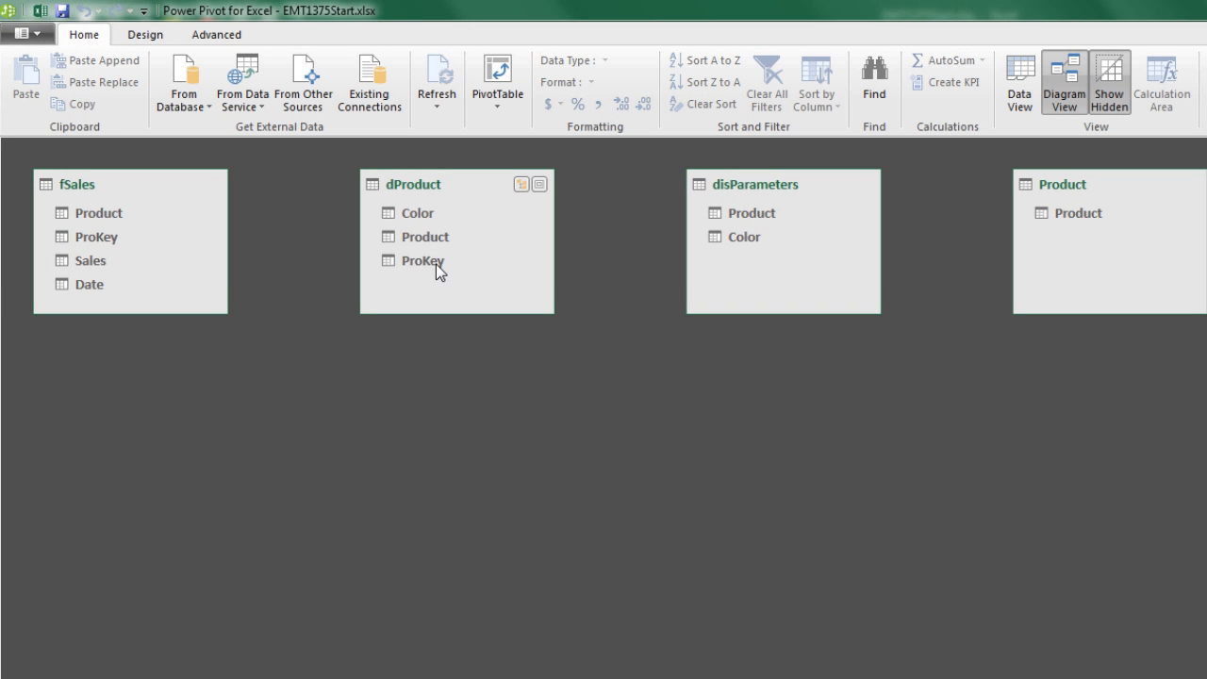
left_click_drag(428, 262, 100, 237)
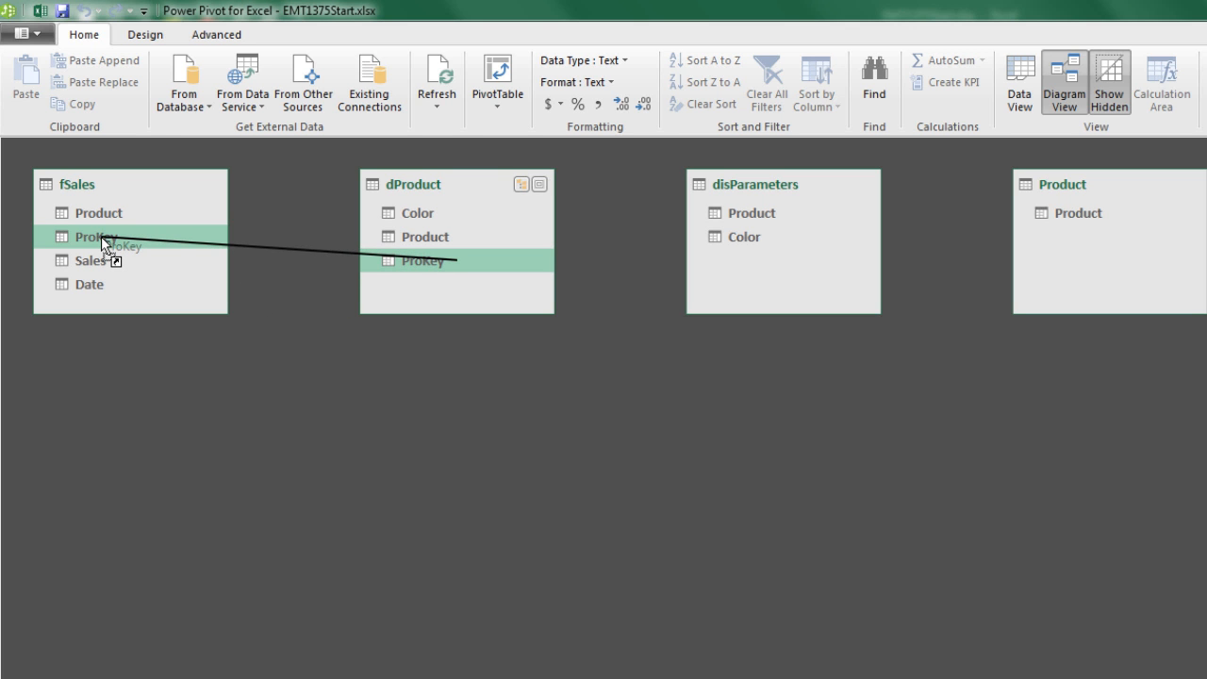
left_click_drag(101, 237, 101, 237)
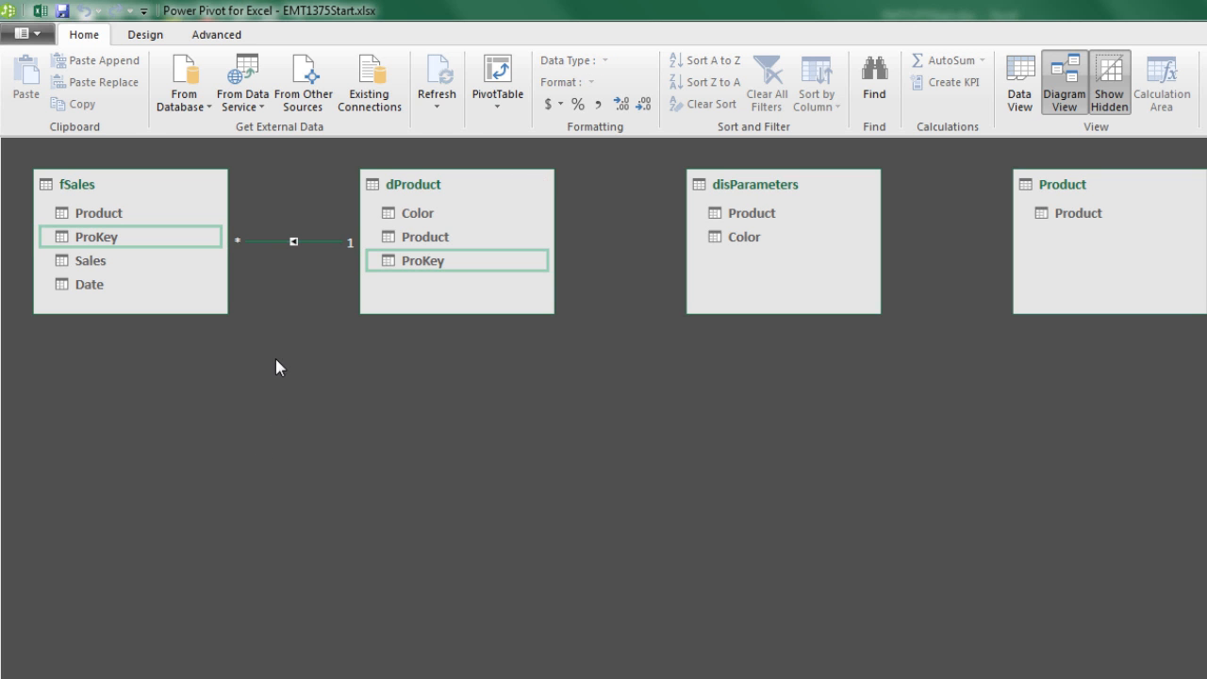
left_click_drag(481, 192, 479, 297)
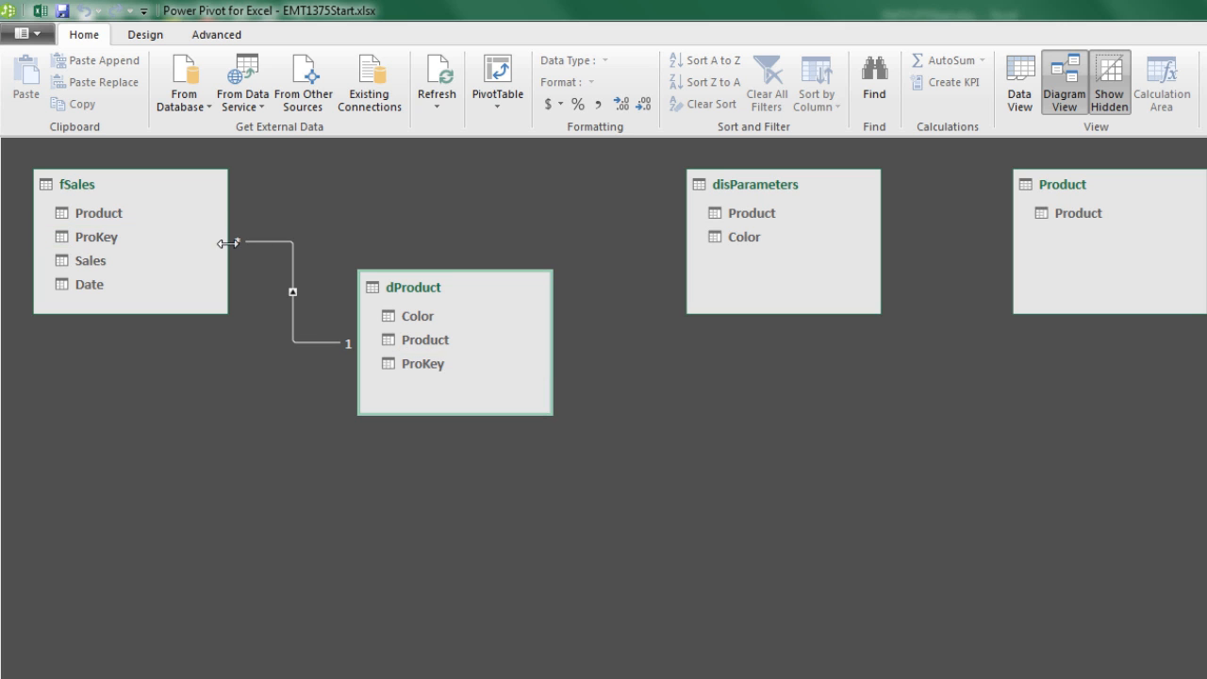
- Delete the relationship between fSales and dProduct from the model
right_click(293, 288)
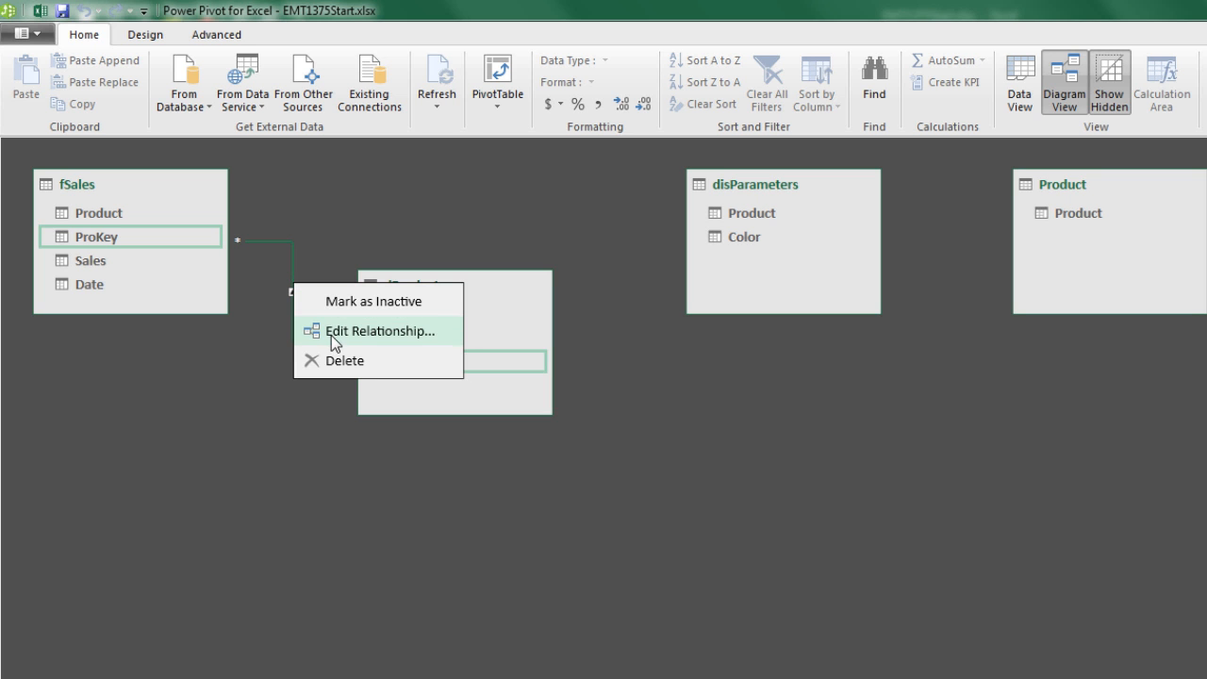
left_click(348, 373)
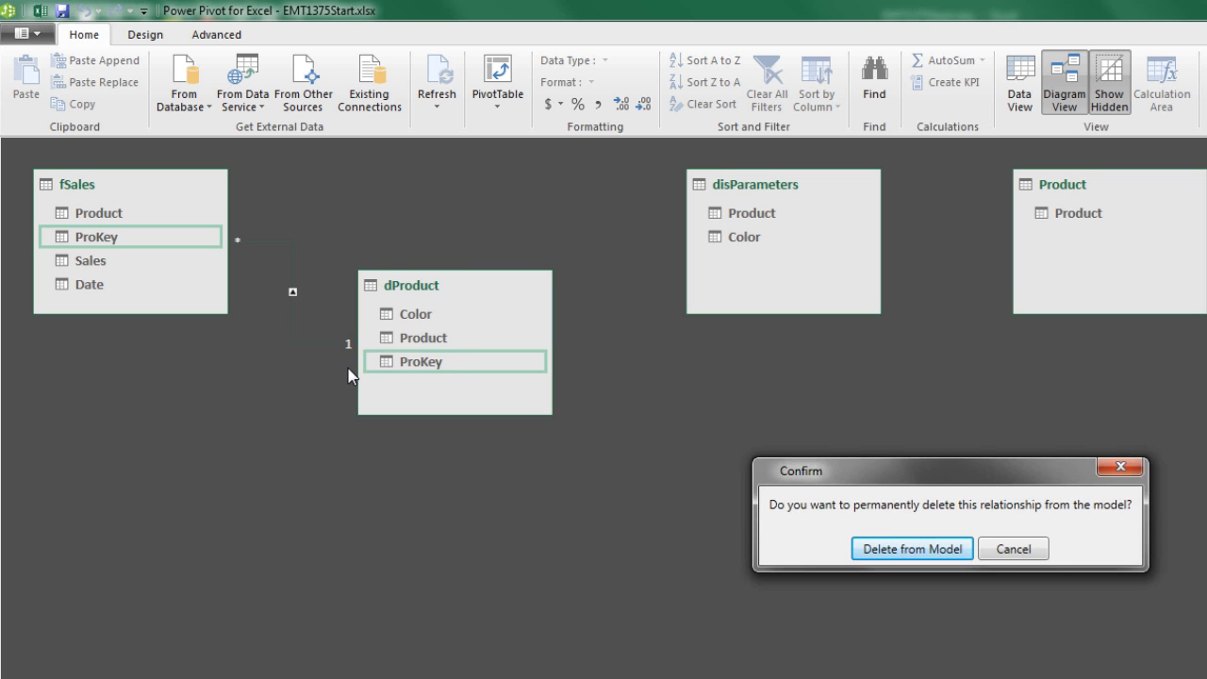
left_click(901, 552)
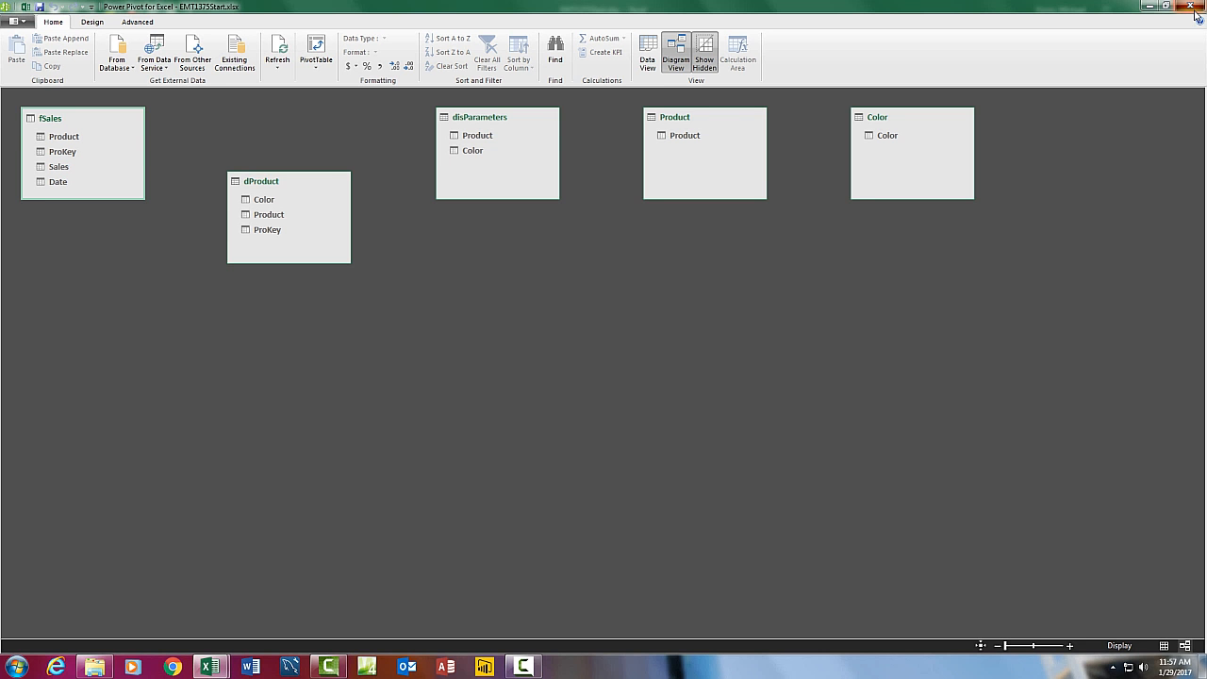
- Close the Power Pivot window and start a new relationship in the workbook's relationship manager
left_click(1193, 9)
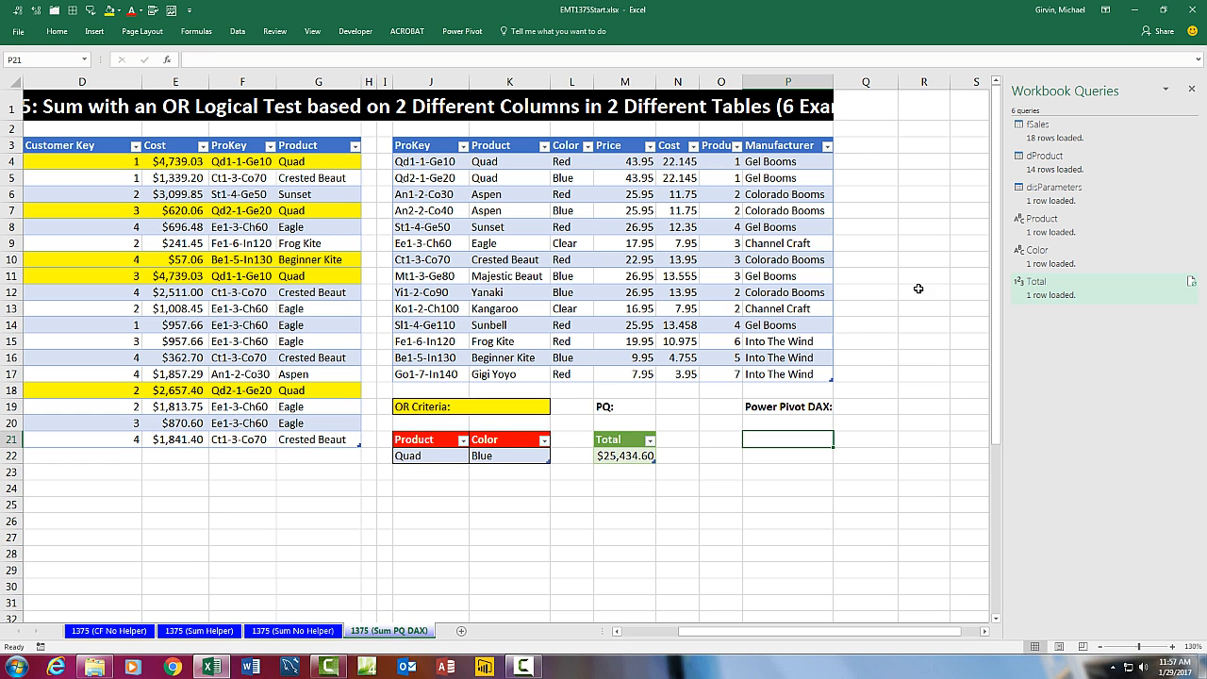
mouse_move(1042, 192)
left_click(237, 32)
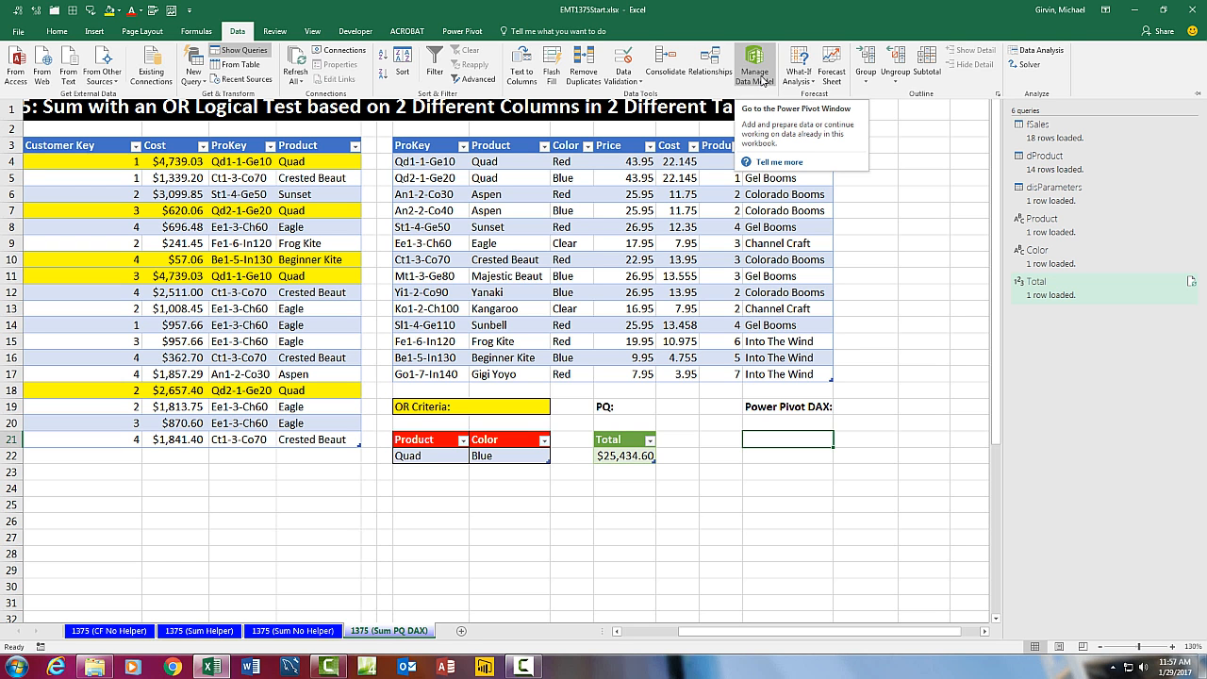
left_click(708, 68)
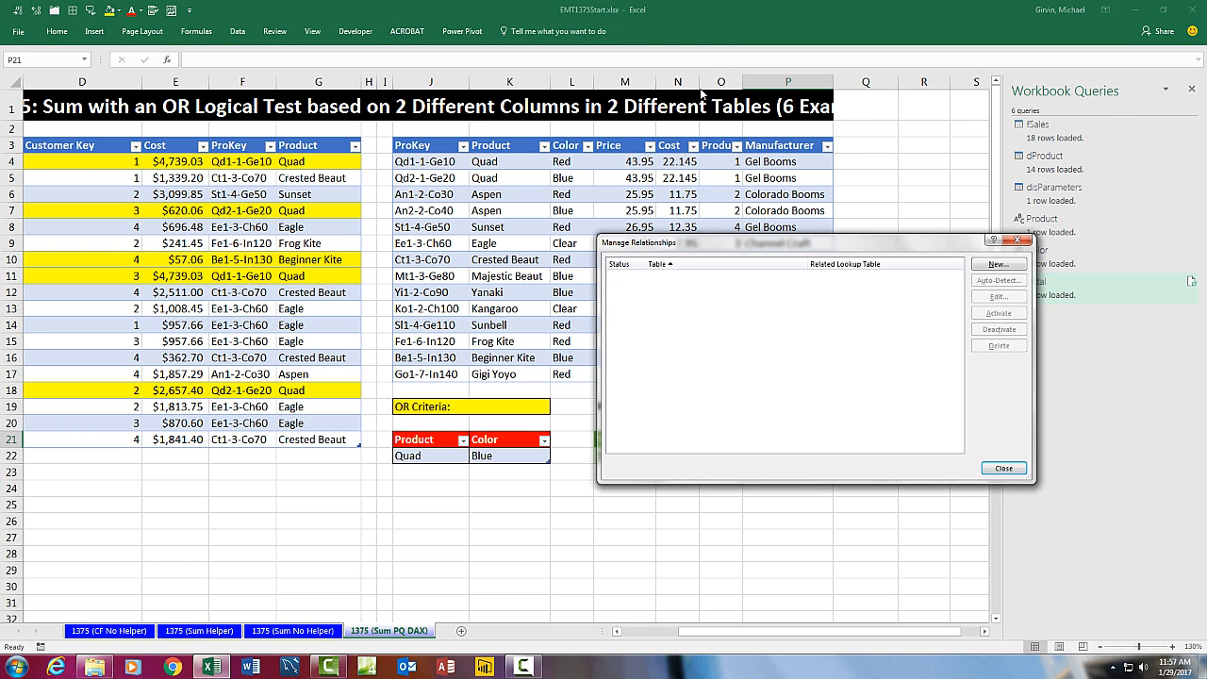
left_click_drag(899, 247, 567, 215)
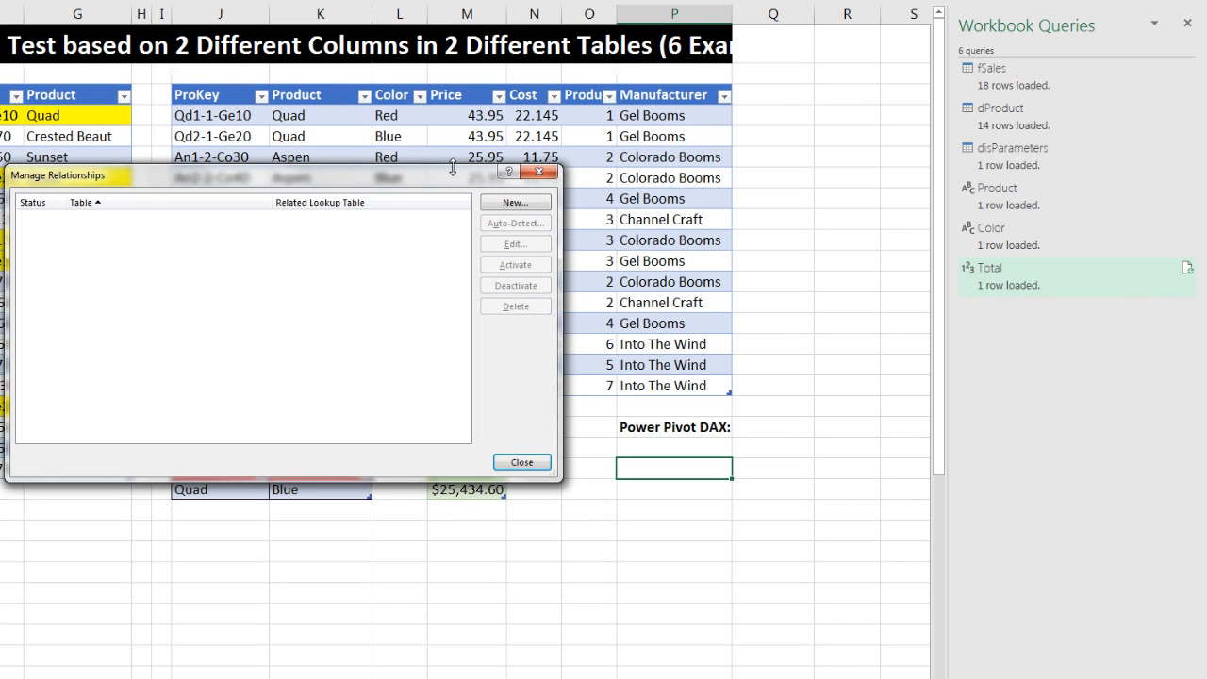
left_click(511, 204)
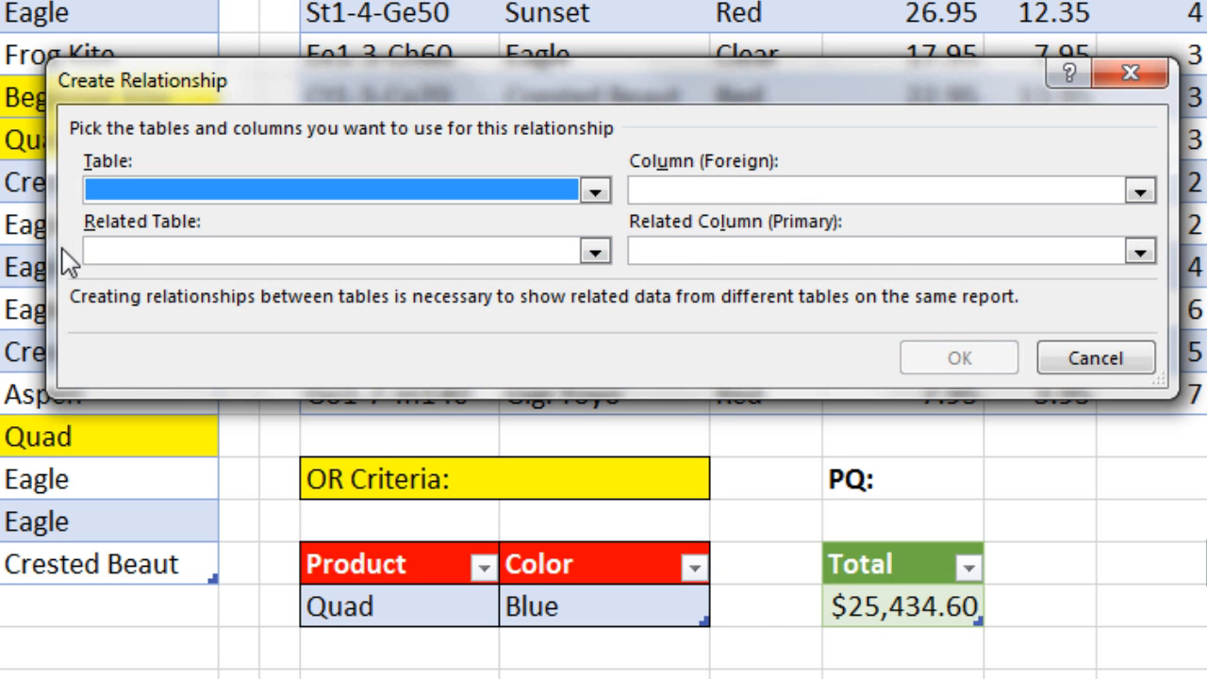
- Relate the Data Model table fSales (foreign column ProKey) to Data Model table dProduct (primary column ProKey) and close the relationship manager
left_click(595, 253)
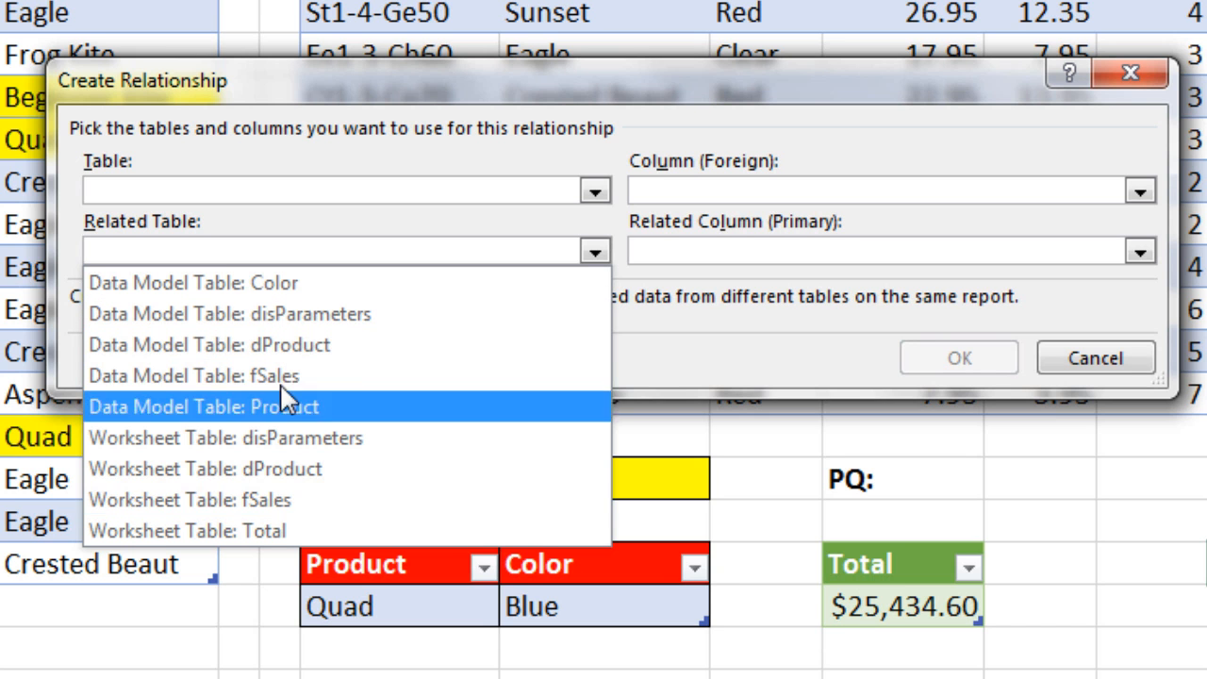
left_click(285, 347)
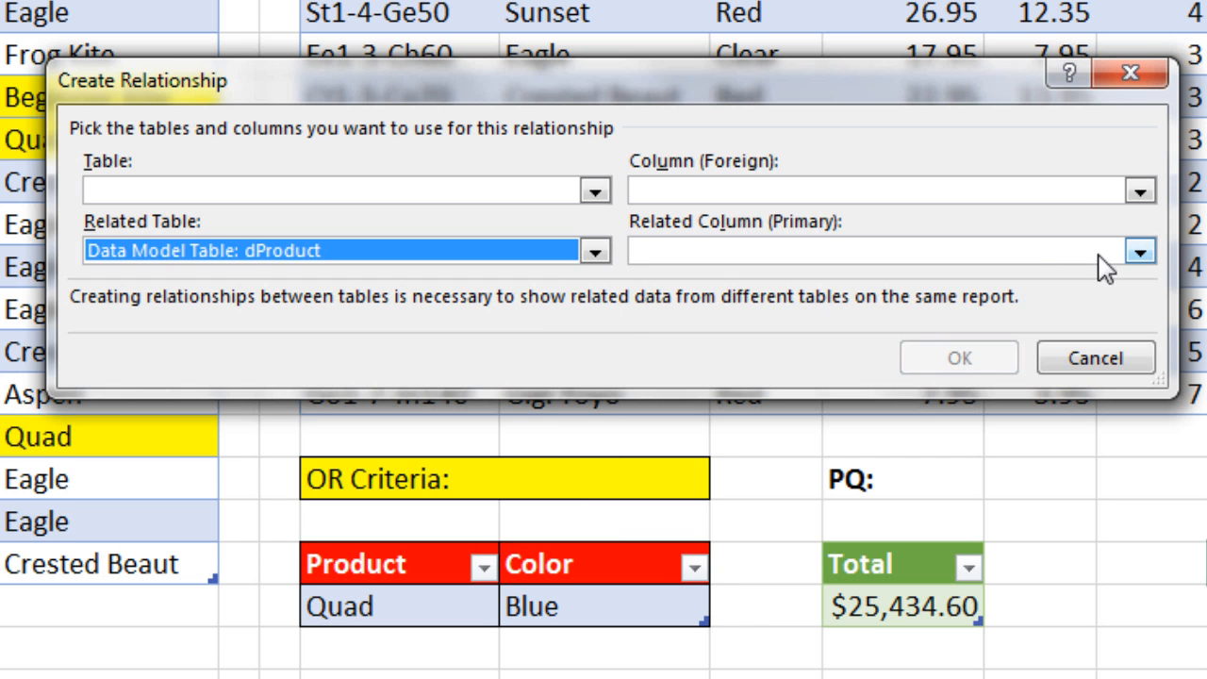
left_click(1141, 251)
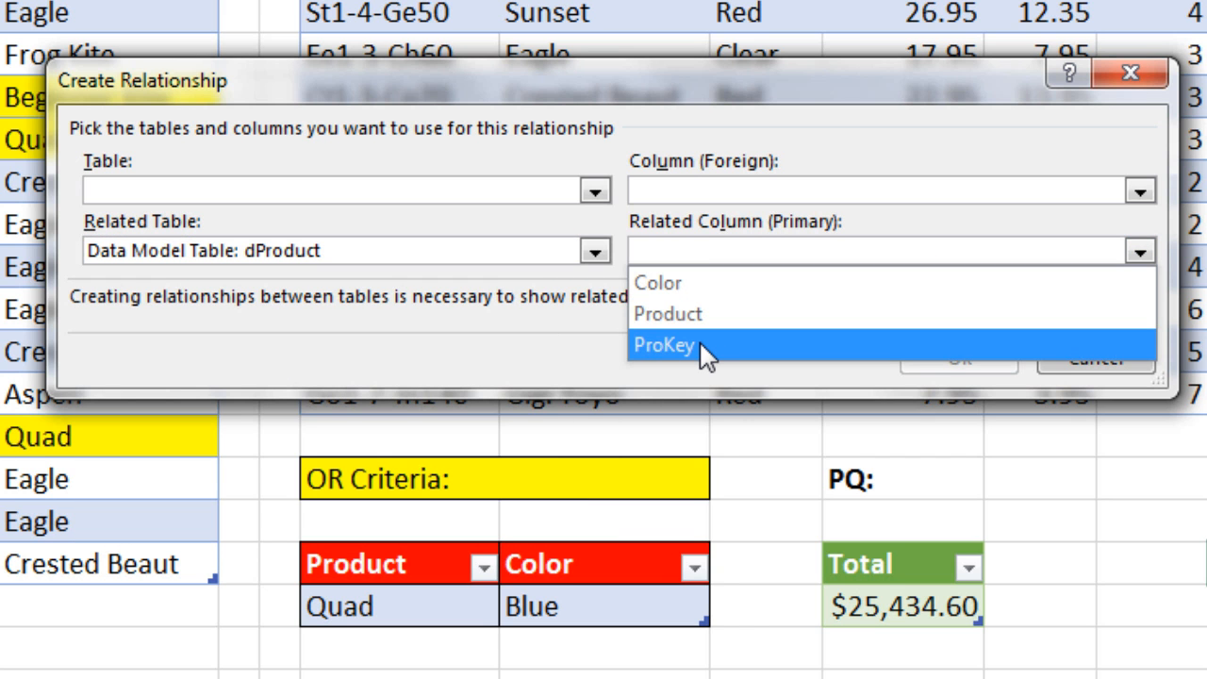
left_click(664, 345)
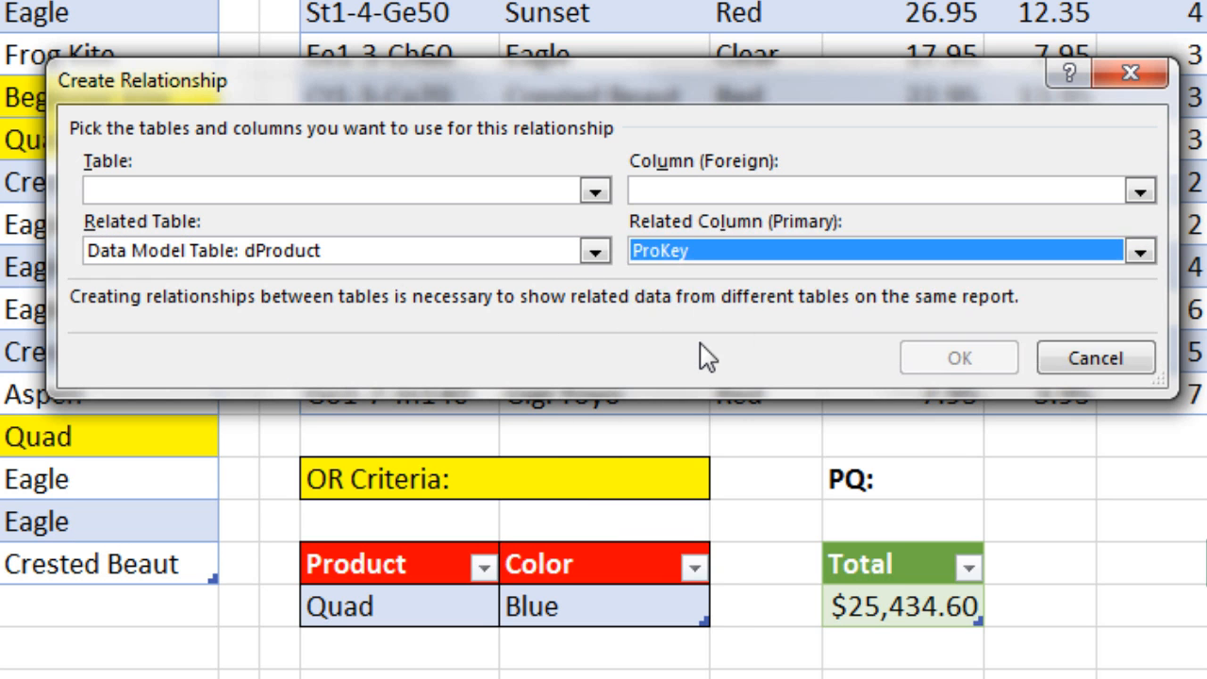
left_click(596, 192)
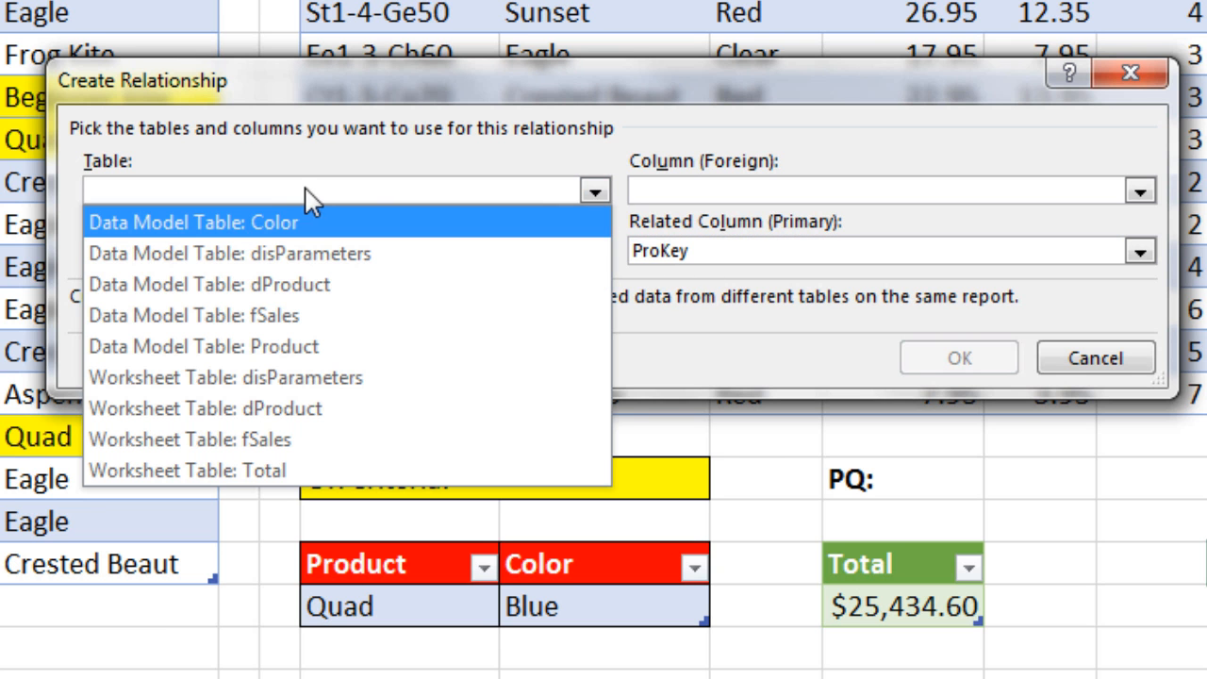
left_click(282, 319)
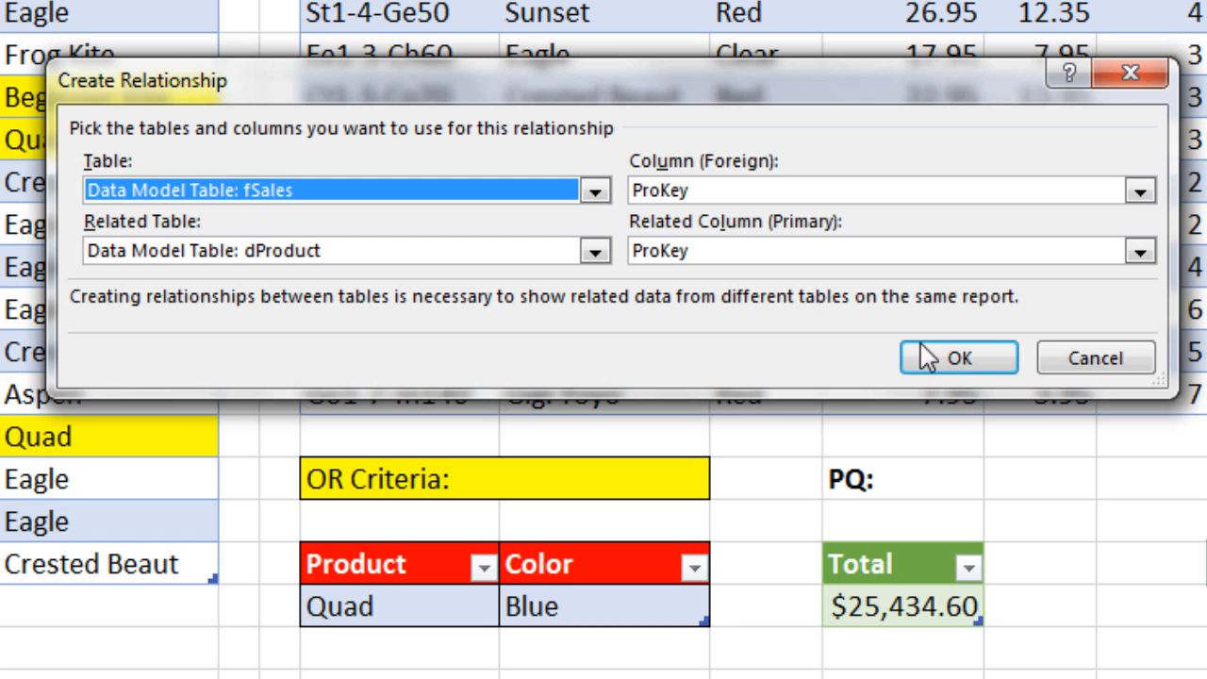
left_click(951, 367)
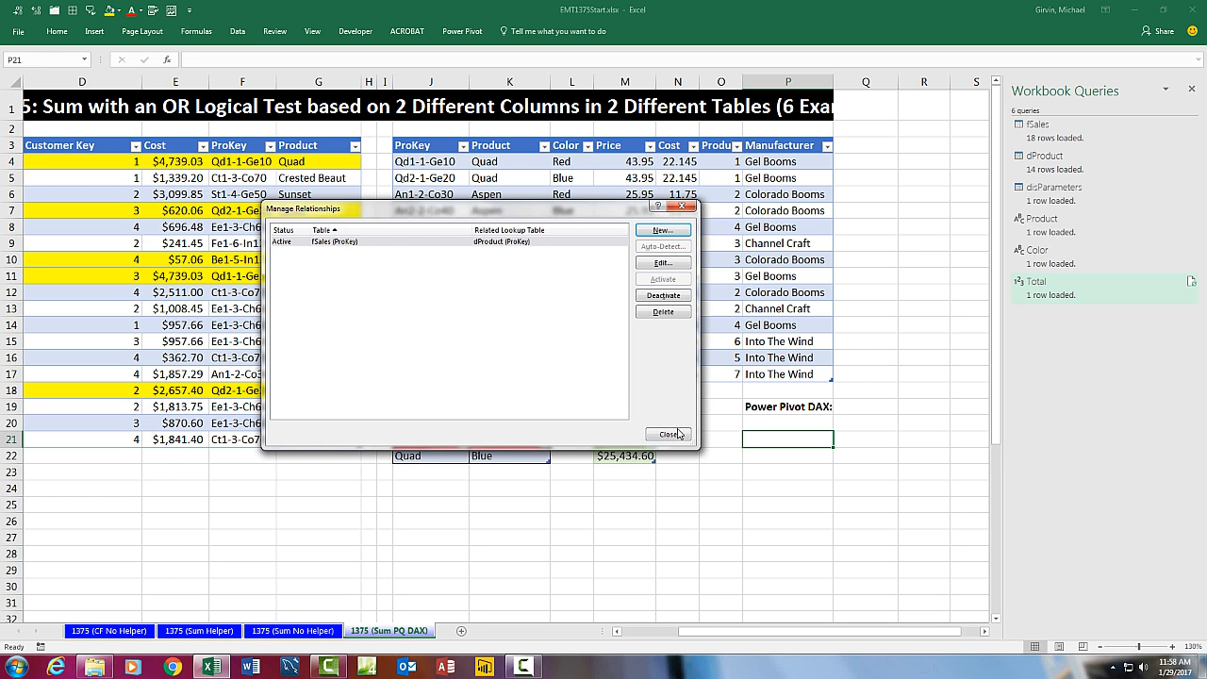
left_click(669, 435)
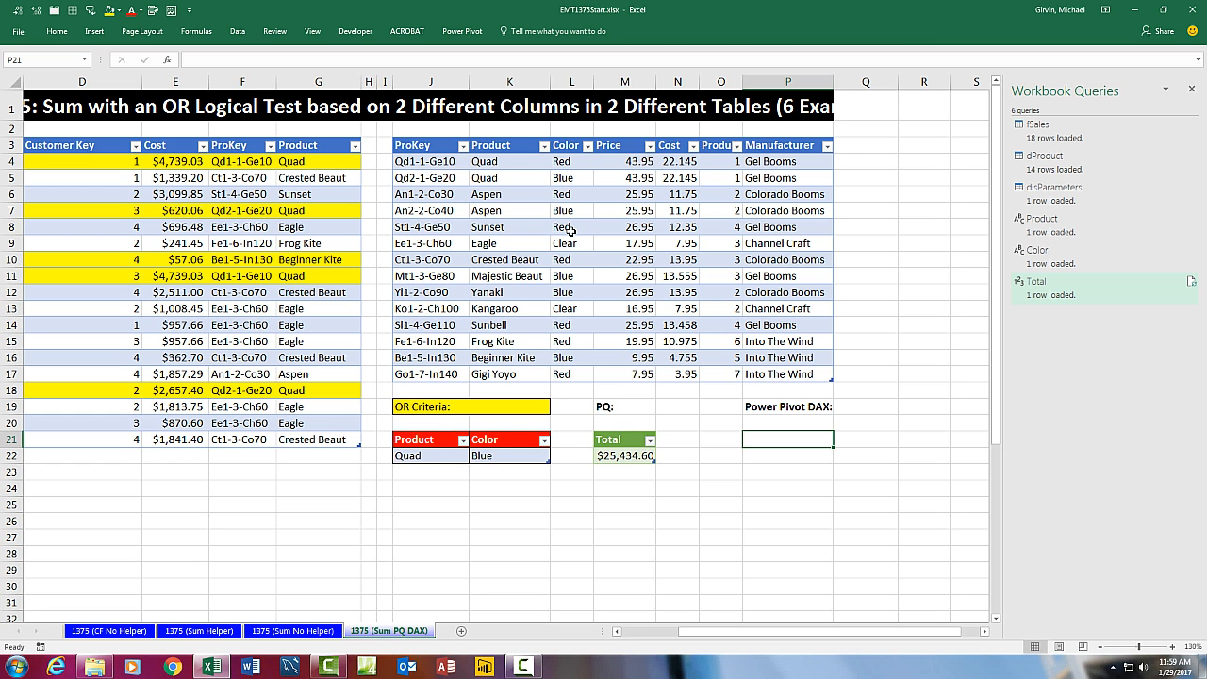
- Insert a PivotTable based on the workbook's Data Model at cell P21 of the existing worksheet
mouse_move(1068, 204)
left_click(91, 32)
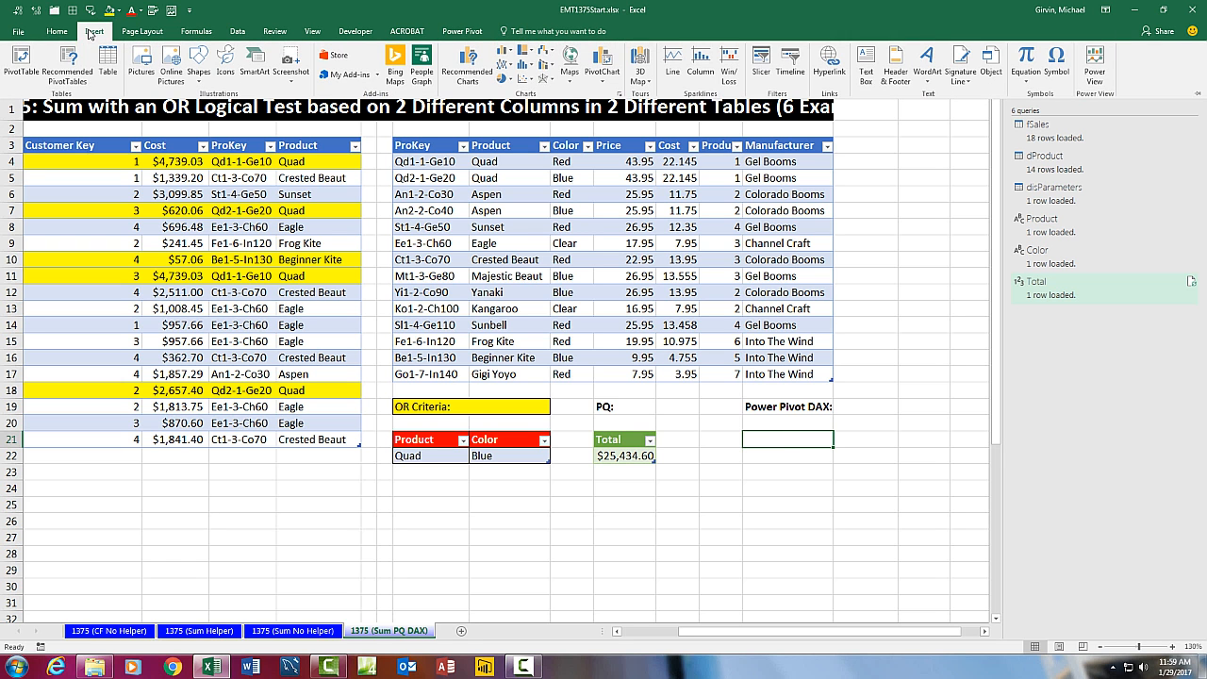
left_click(32, 61)
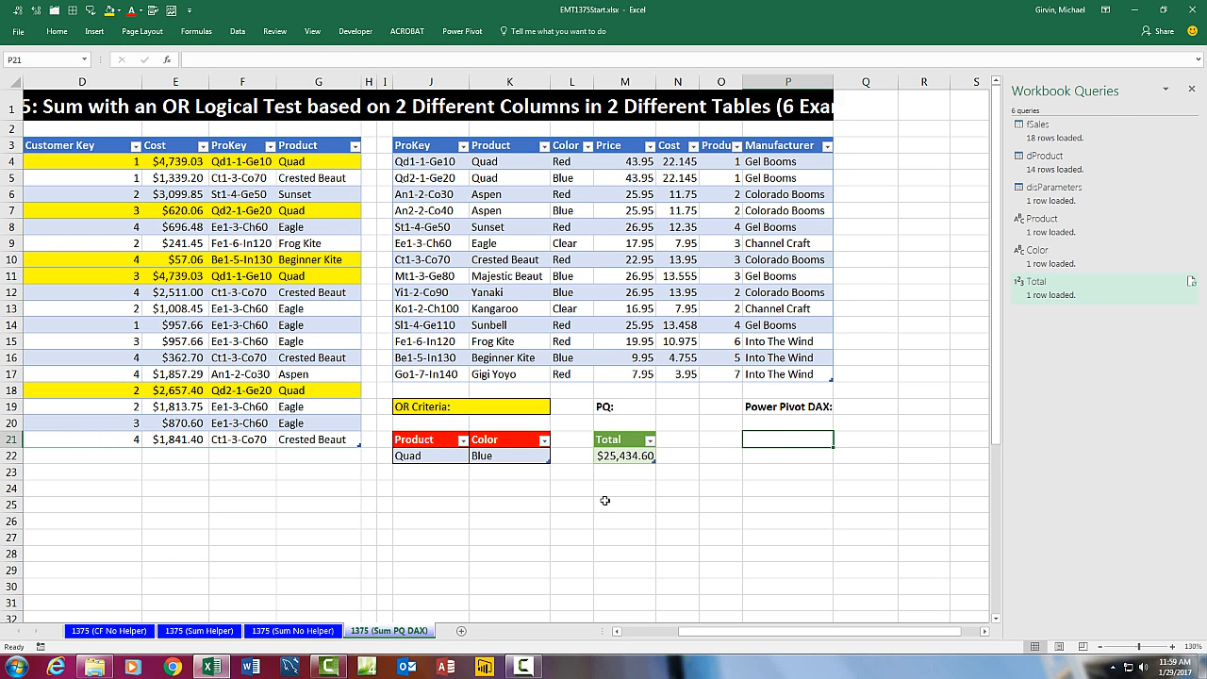
key("alt")
key("n")
key("v")
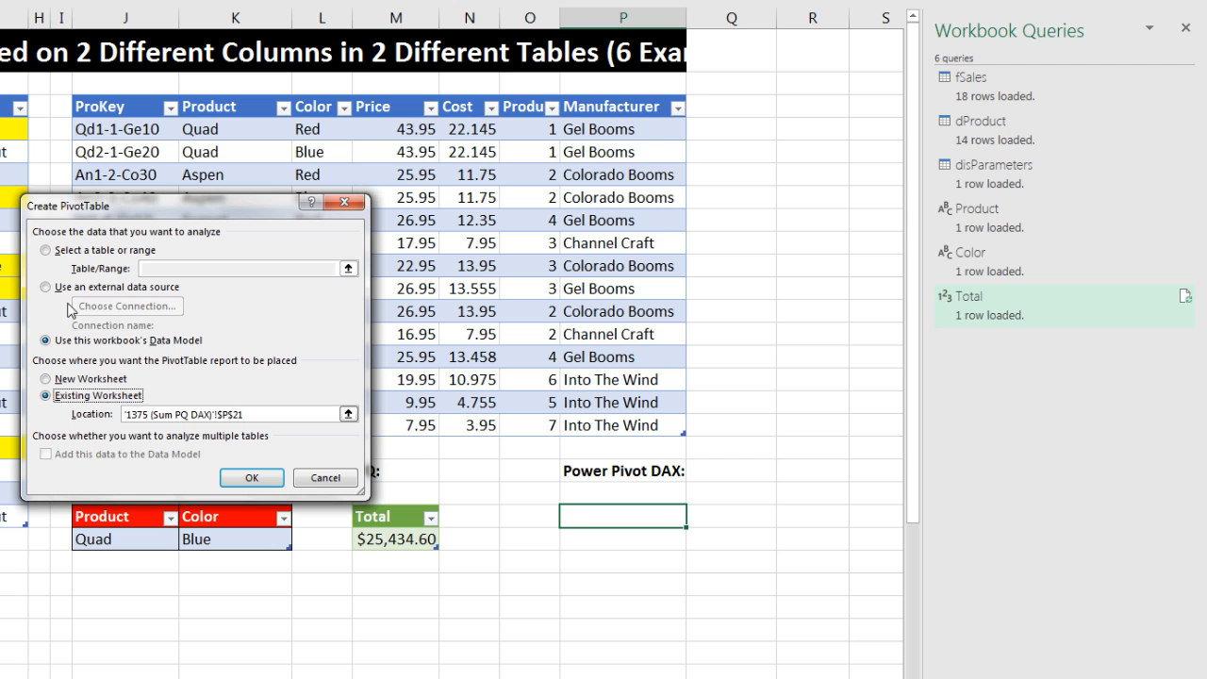
left_click(45, 250)
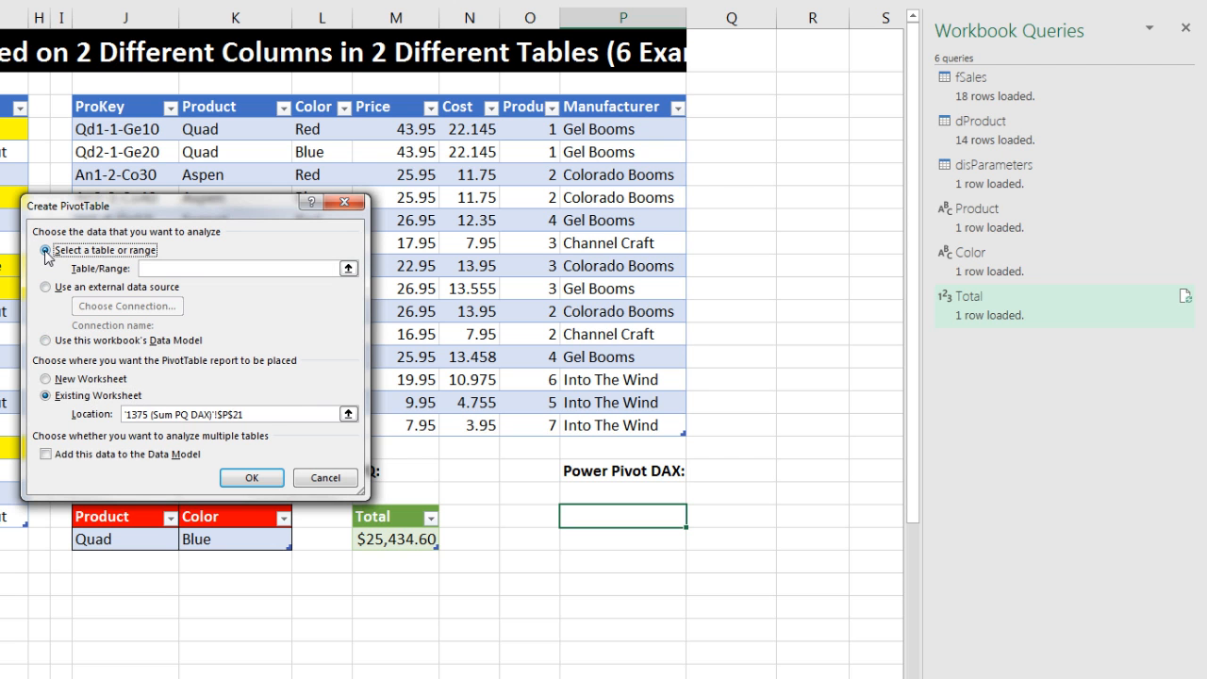
left_click(46, 341)
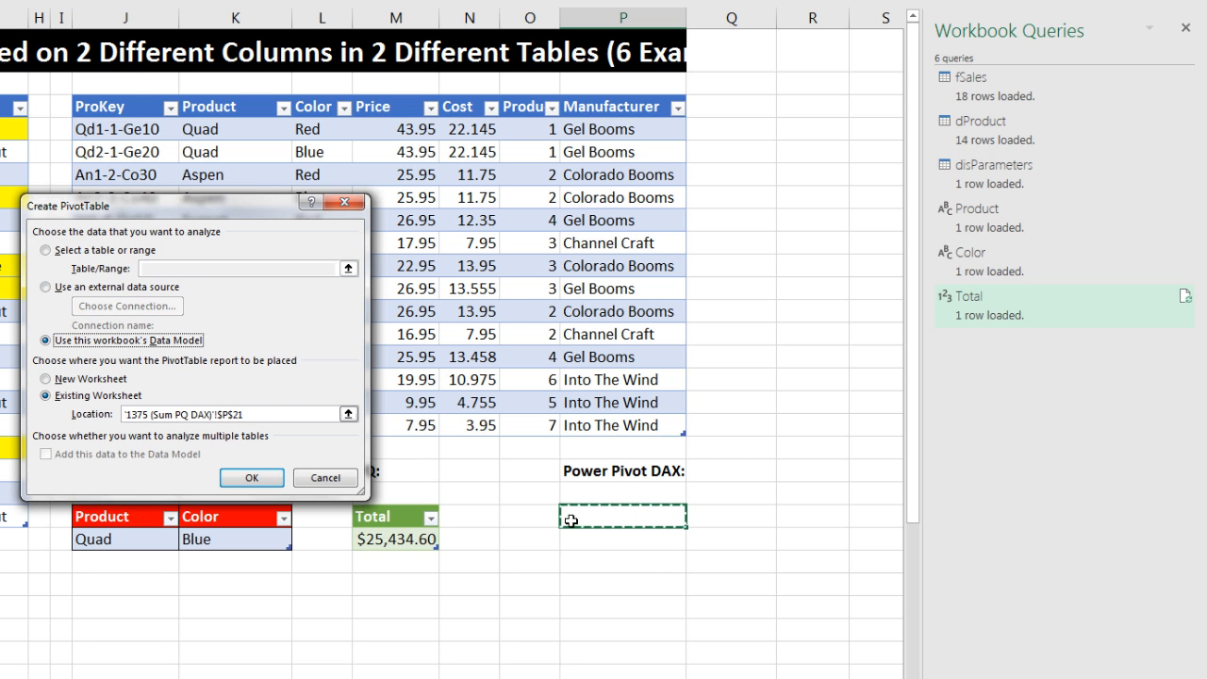
left_click(255, 479)
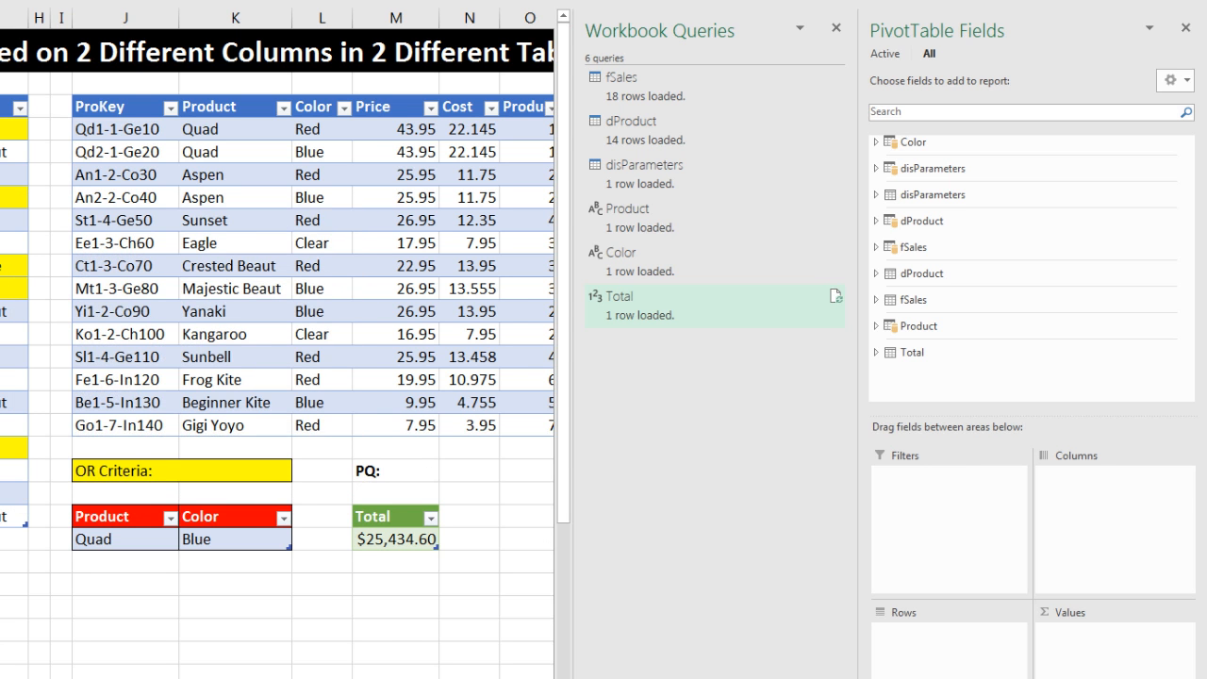
- Close the Workbook Queries pane and expand the query-sourced fSales table in the PivotTable field list
left_click(734, 632)
left_click(735, 631)
left_click(734, 632)
left_click(735, 632)
left_click(734, 631)
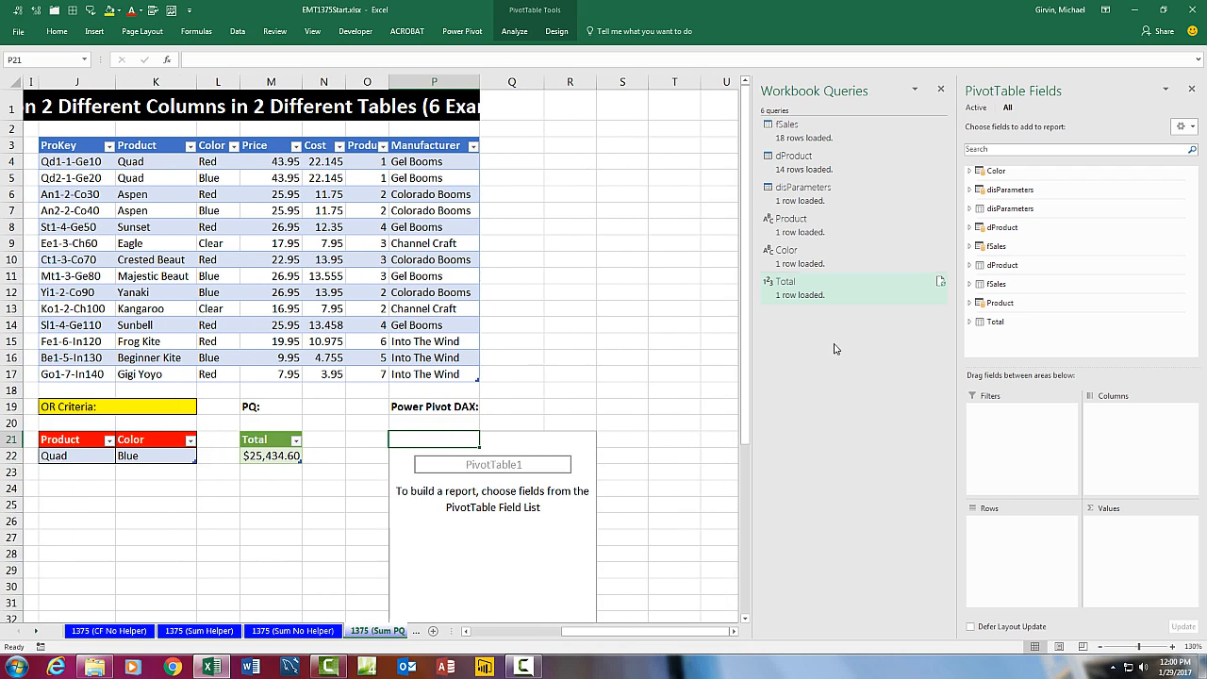
left_click(940, 89)
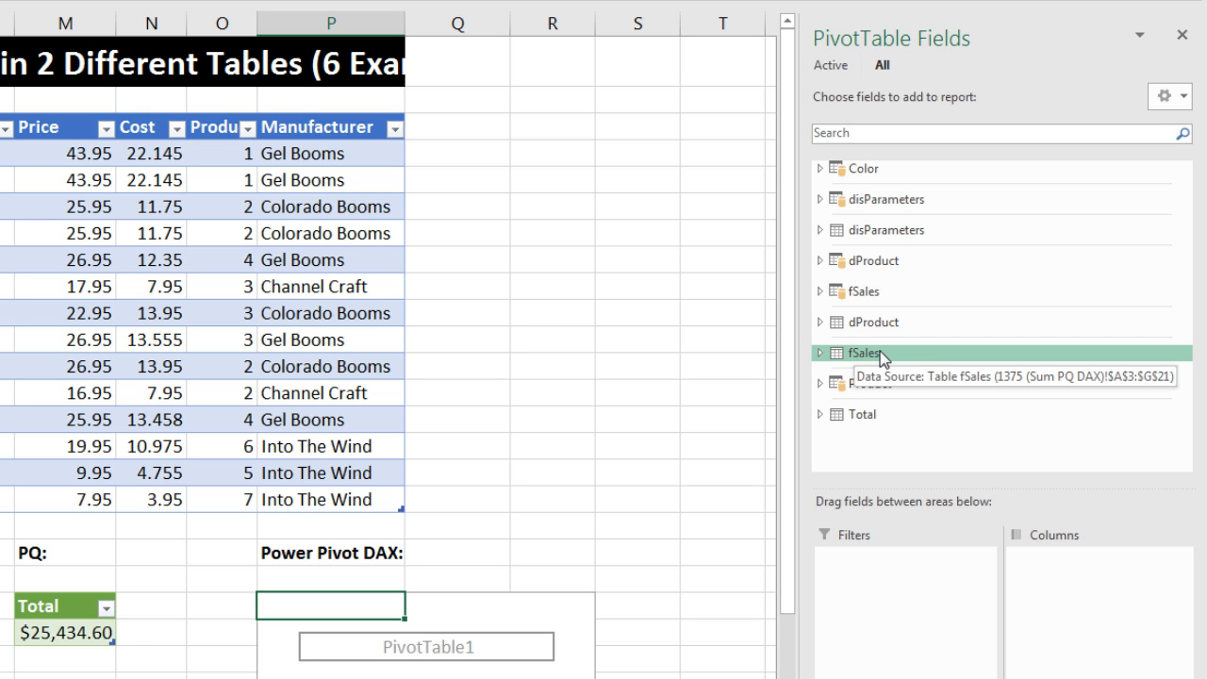
left_click(819, 292)
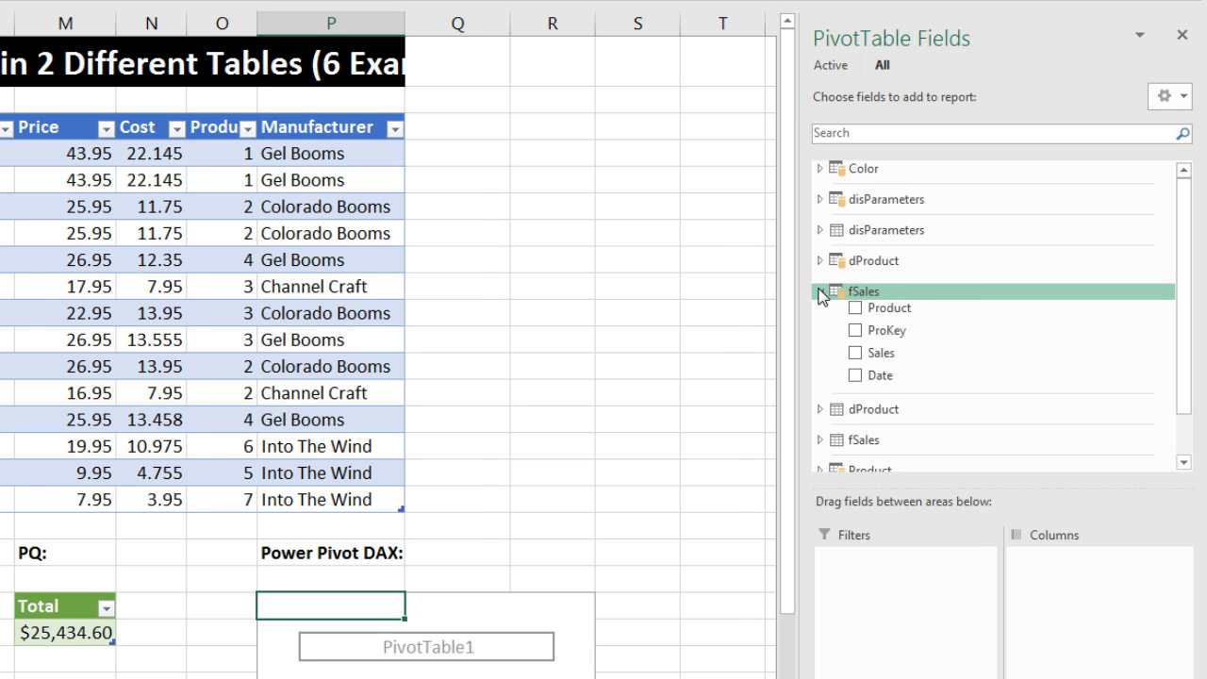
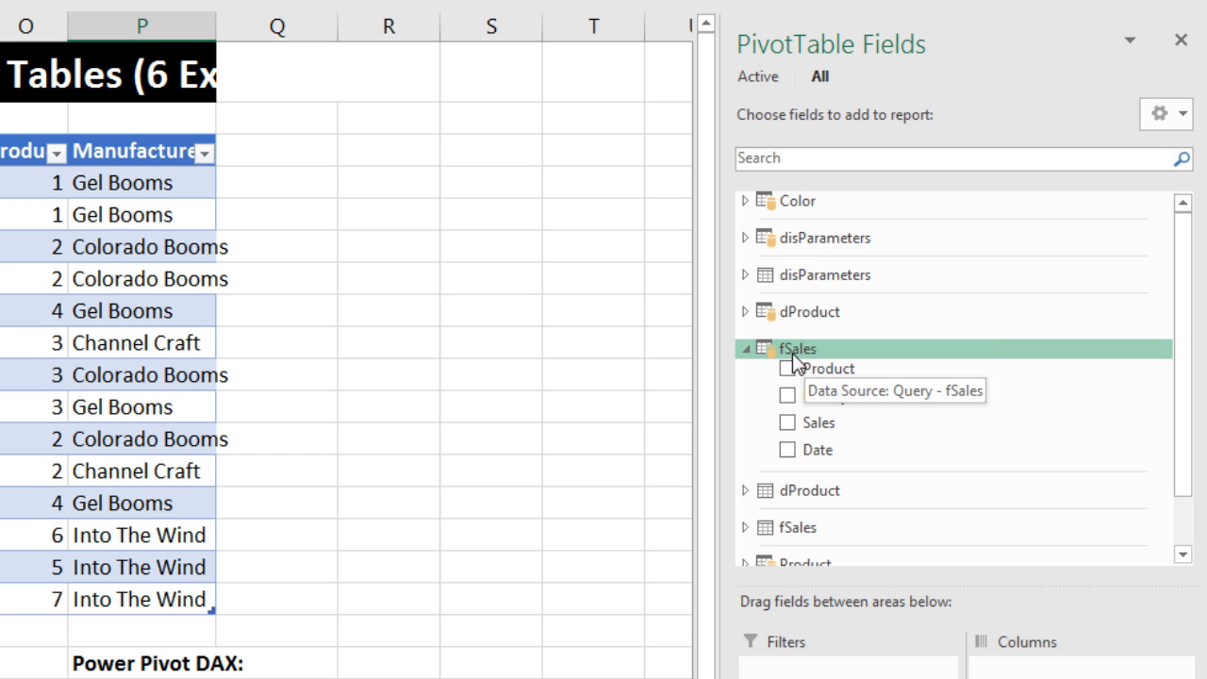
- Start a new measure on the query-sourced fSales table and name it Total
right_click(788, 360)
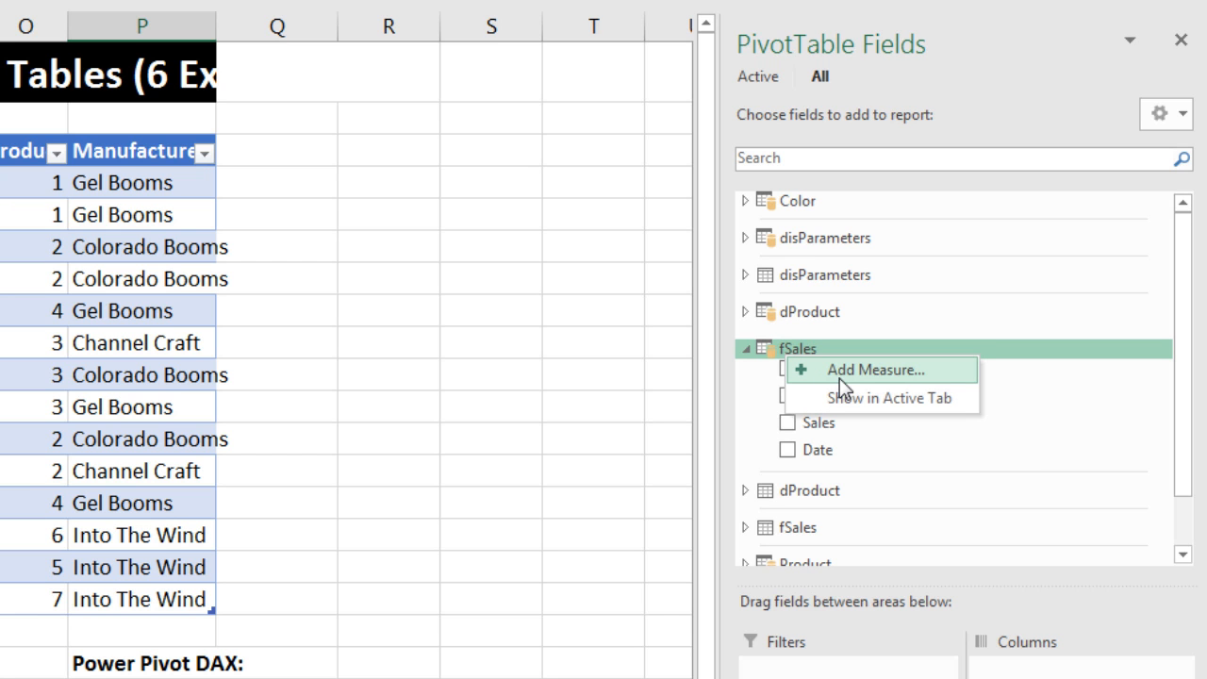
left_click(894, 386)
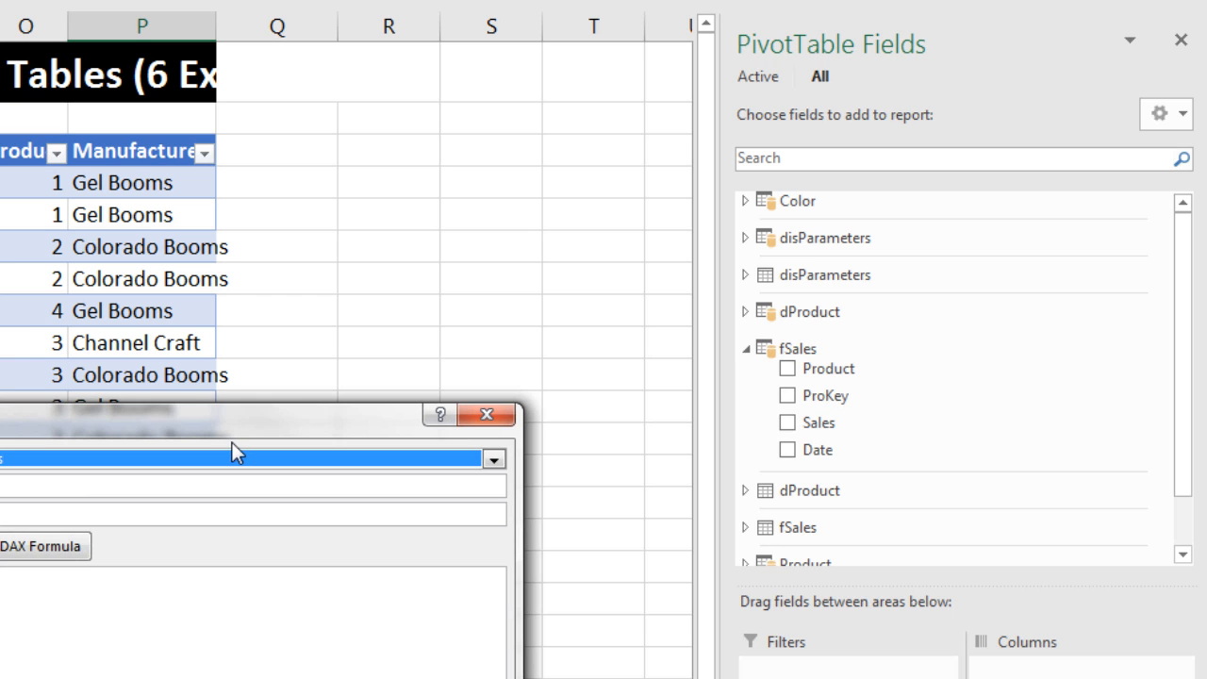
left_click_drag(221, 429, 500, 118)
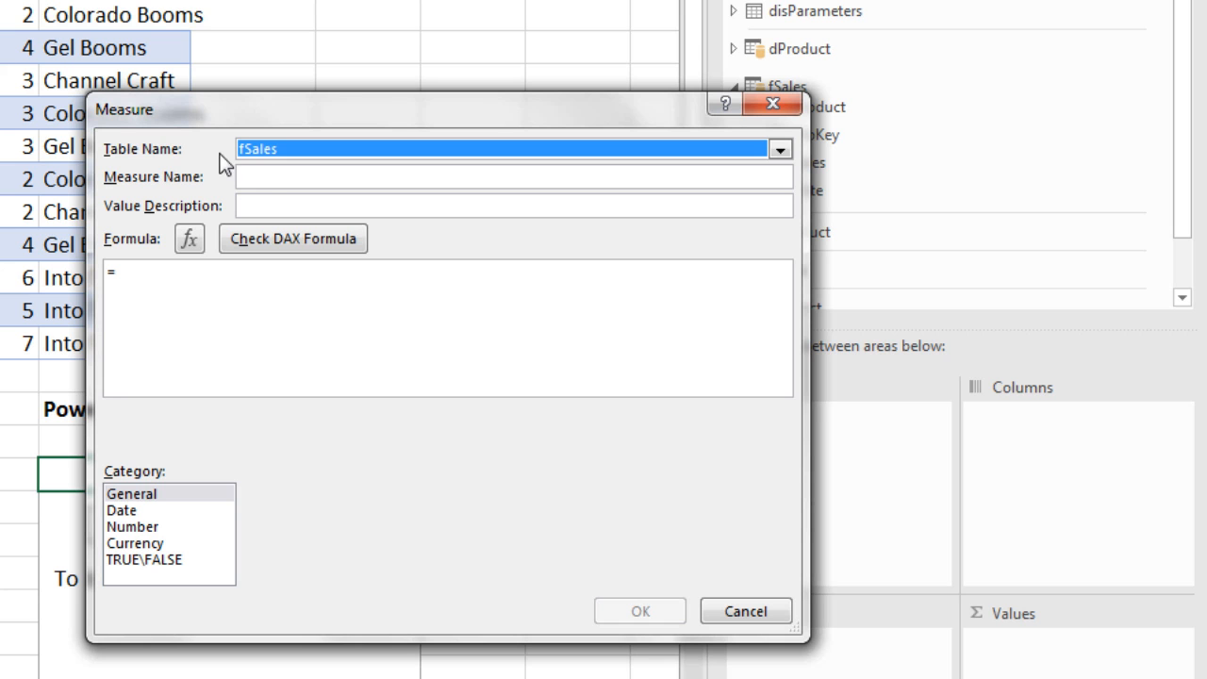
left_click(268, 180)
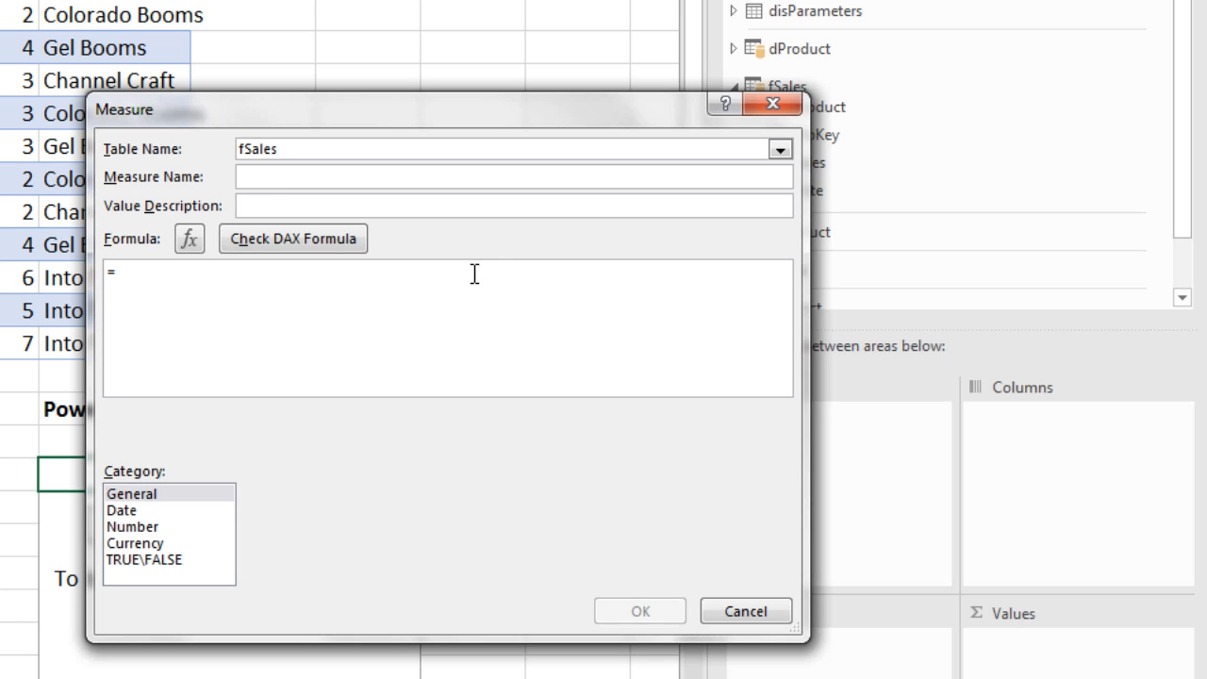
type("Total")
key("Tab")
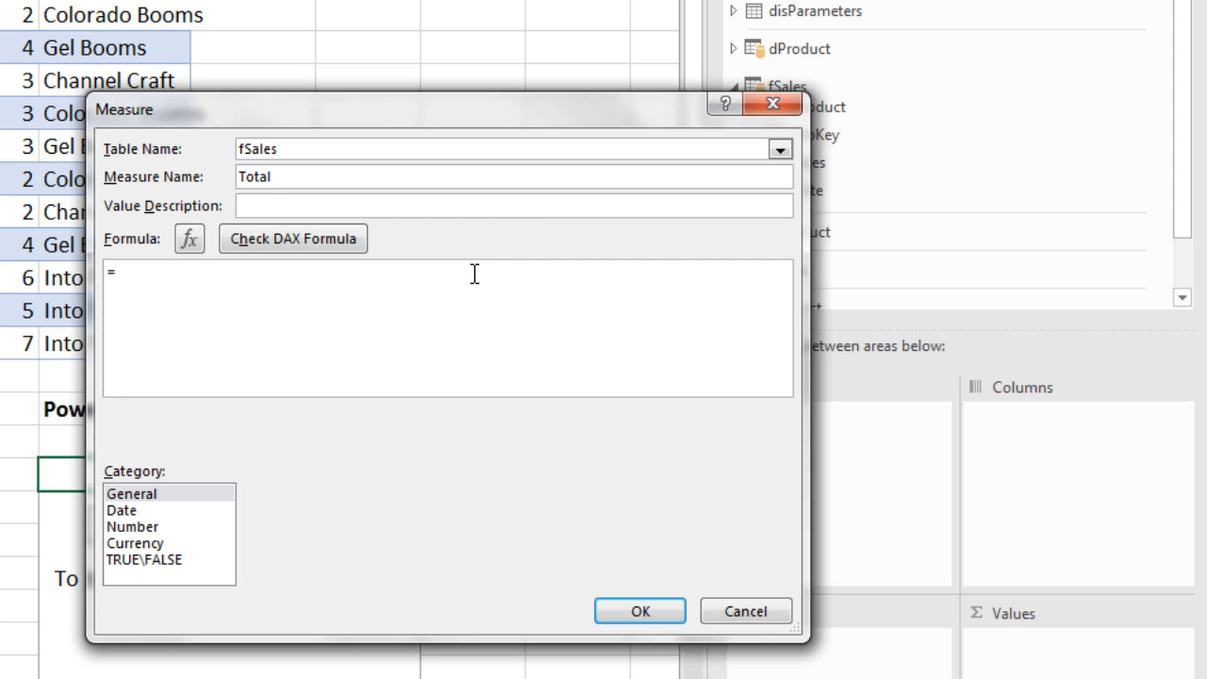
- Enter the value description "DAX Formula to run OR Logical Test across Relationship between dProduct & fSales Table" and widen the Measure dialog
type("D")
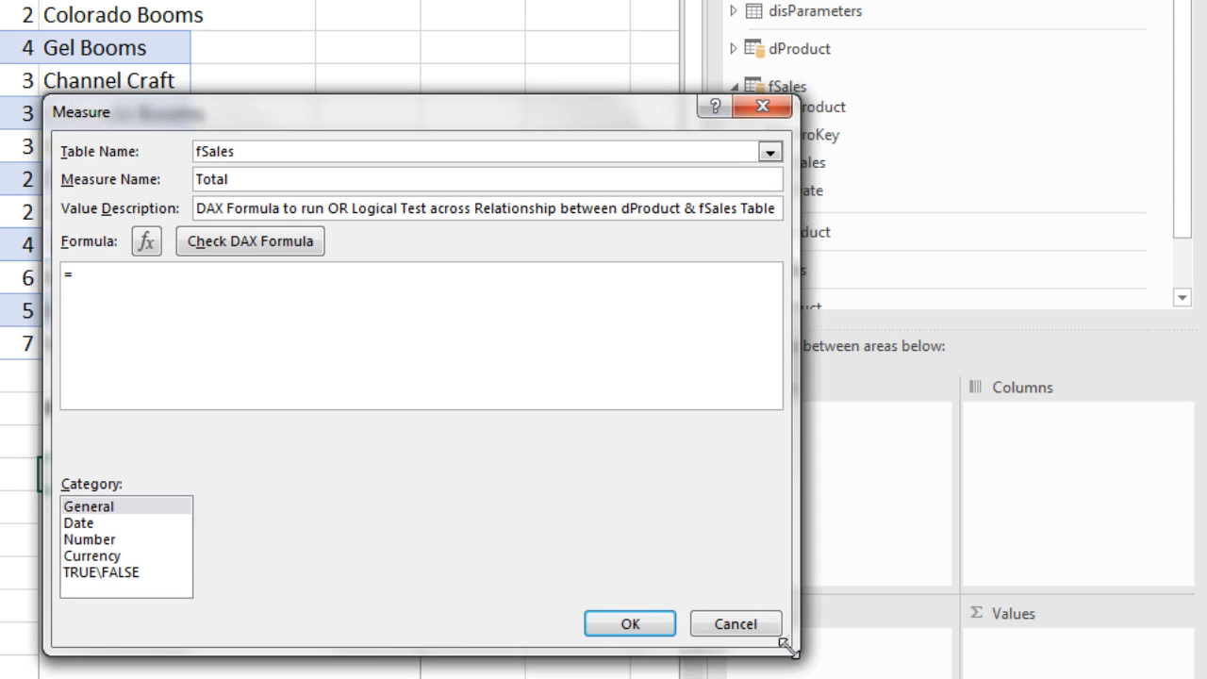
left_click_drag(786, 646, 881, 647)
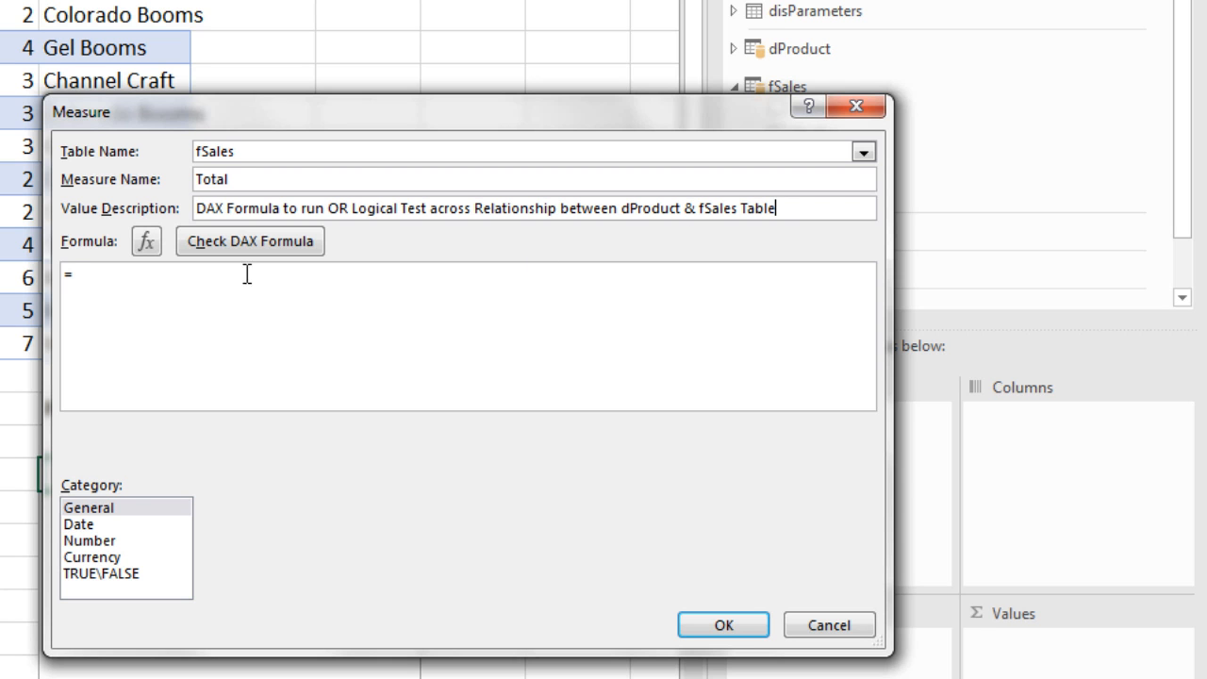
- Begin the measure's formula with CALCULATE, using SUM(fSales[Sales]) as its expression
left_click(148, 282)
type("c")
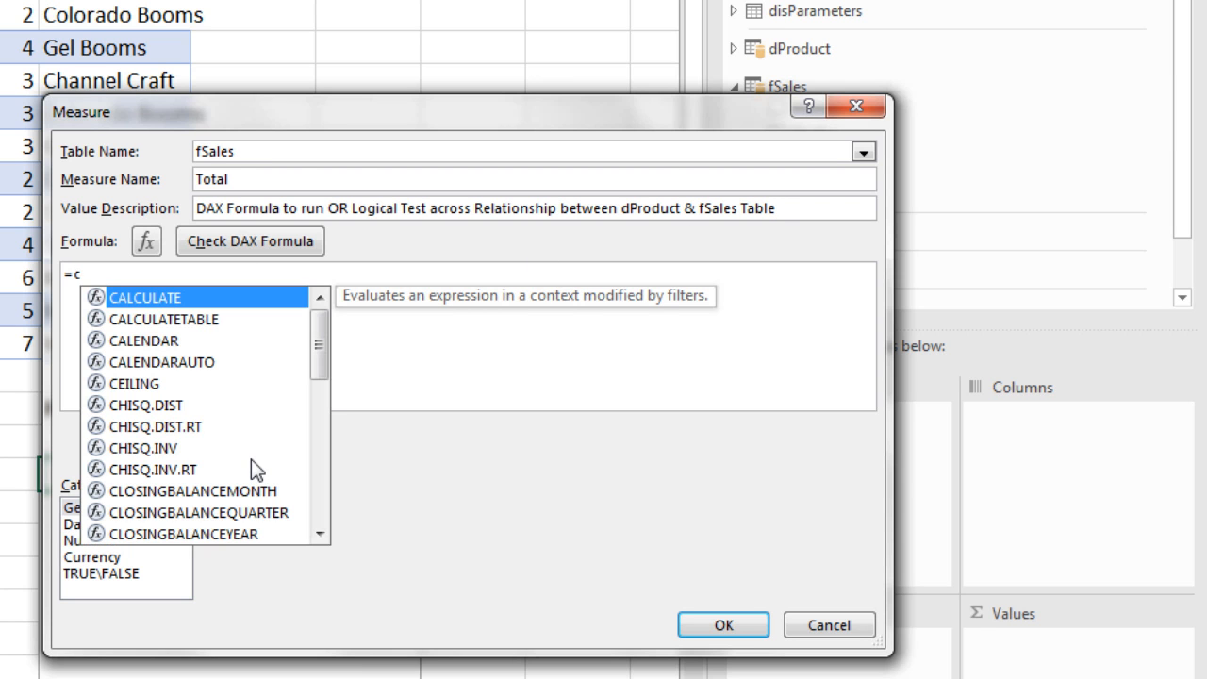
key("Tab")
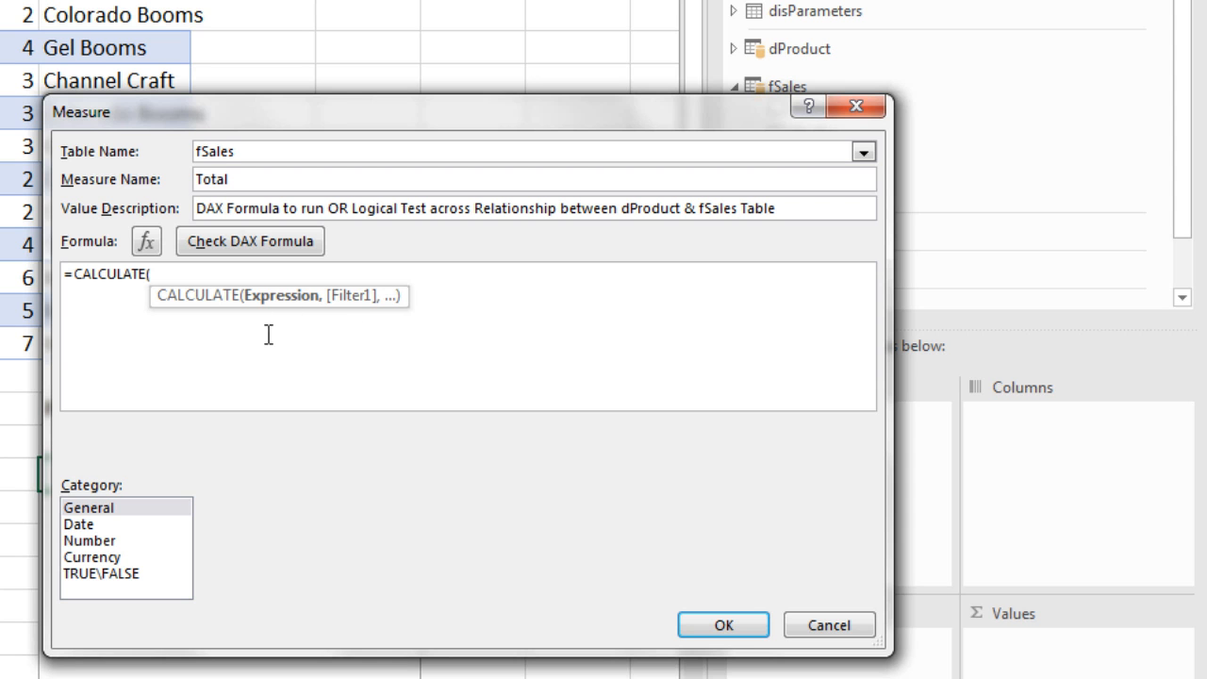
type("SUM")
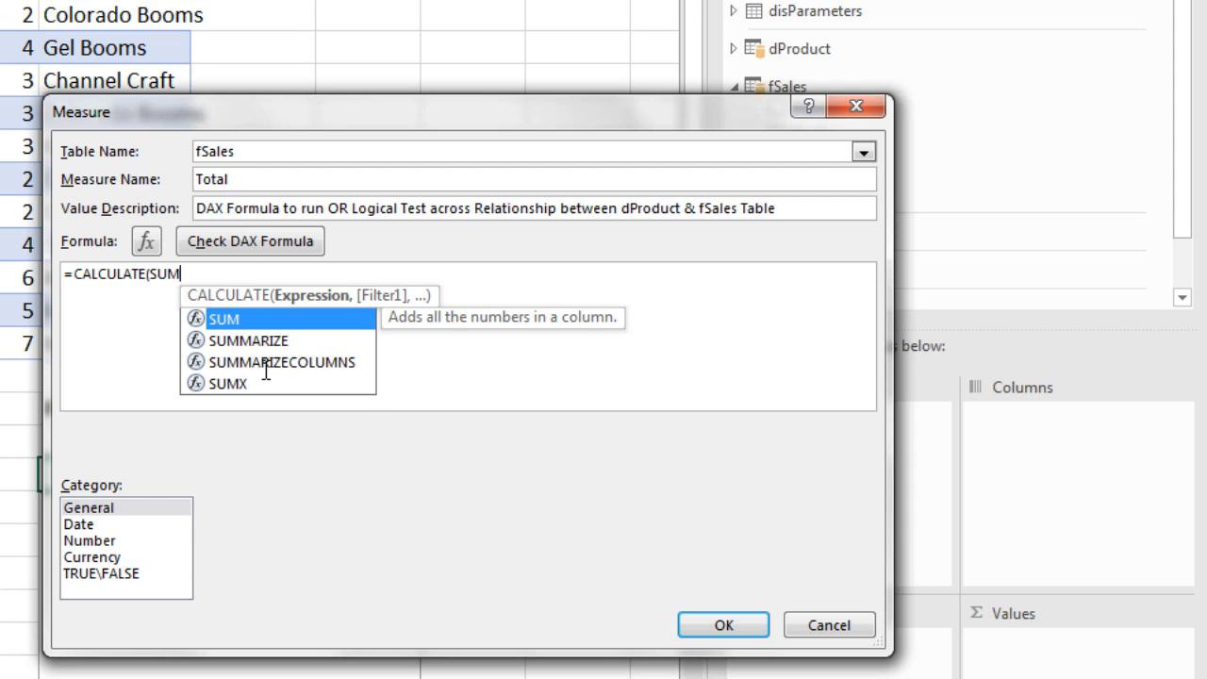
type("(")
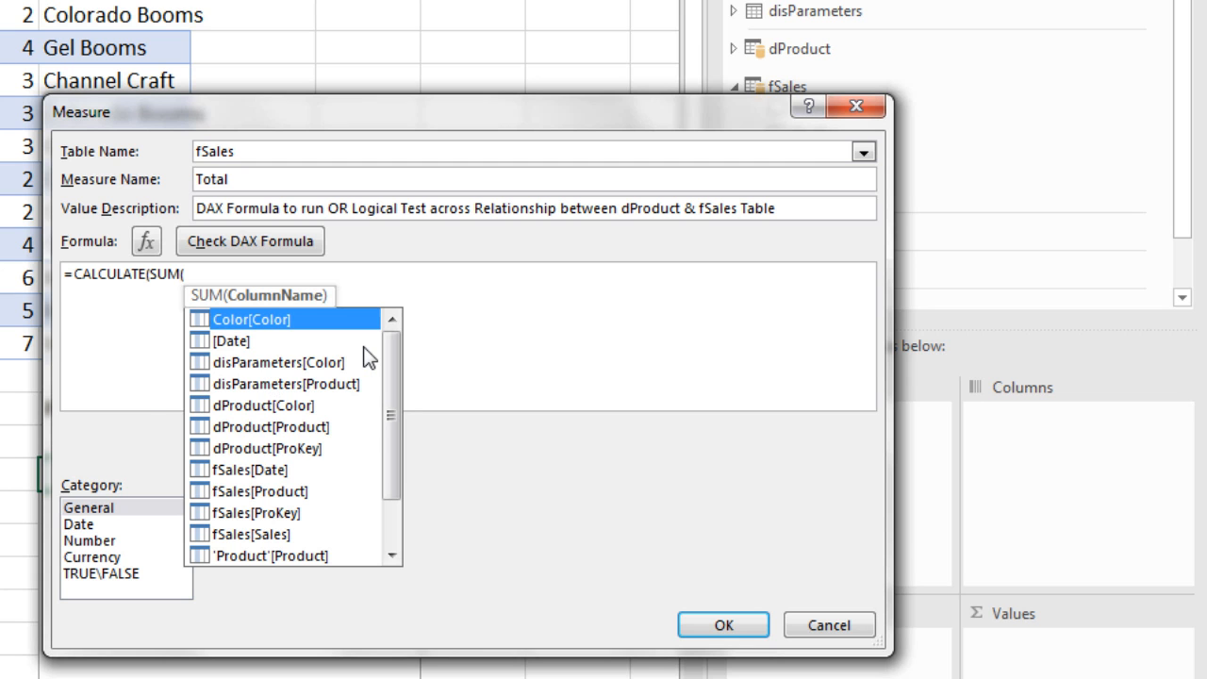
key("Down")
key("Down")
key("Down")
key("Down")
key("Down")
key("Down")
key("Down")
key("Down")
key("Down")
key("Down")
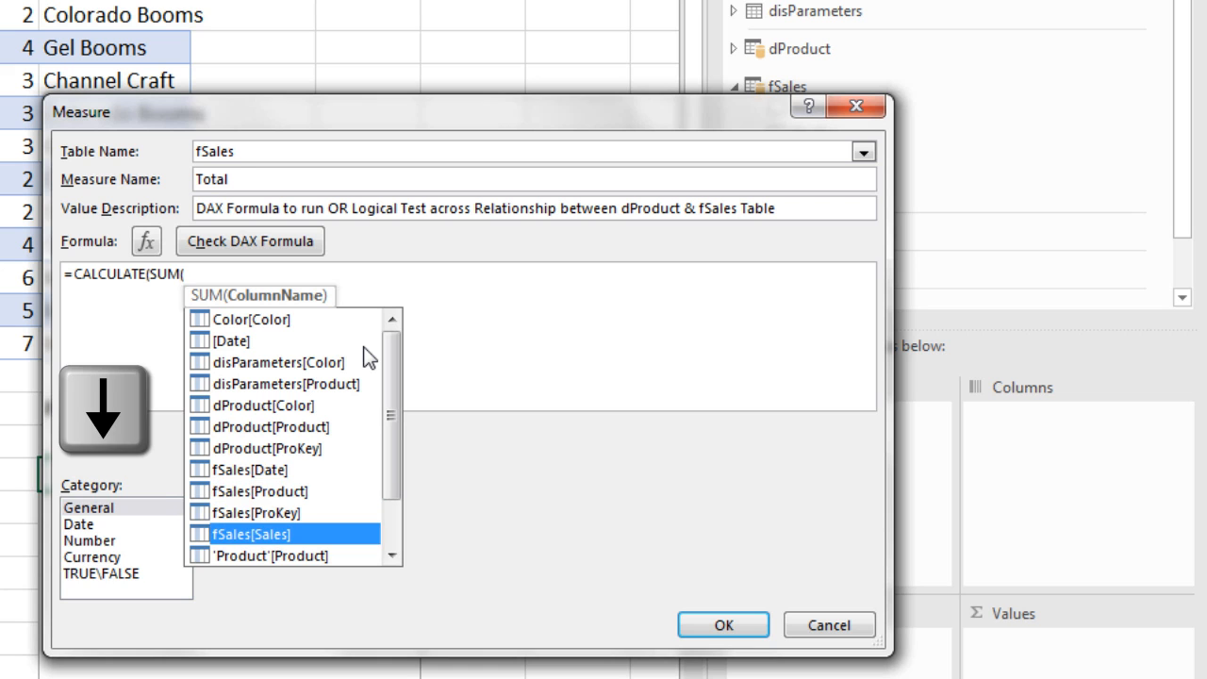
key("Tab")
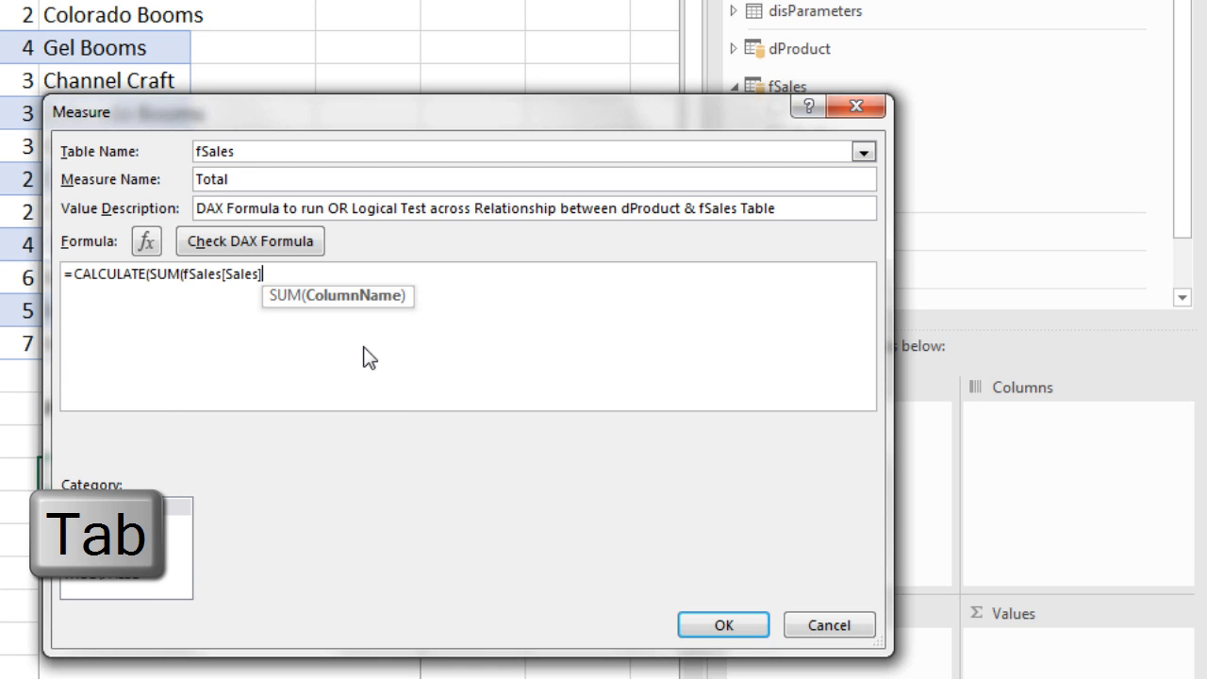
type(")")
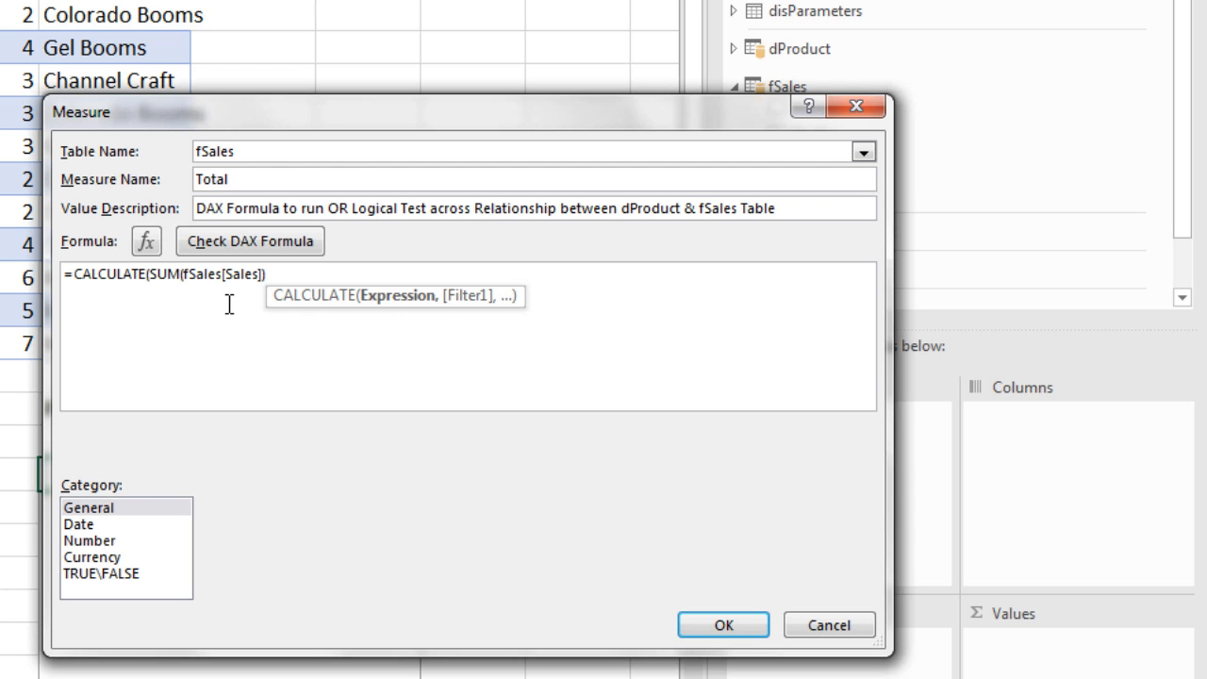
- Add a FILTER function over the dProduct table as the CALCULATE filter argument
type(",")
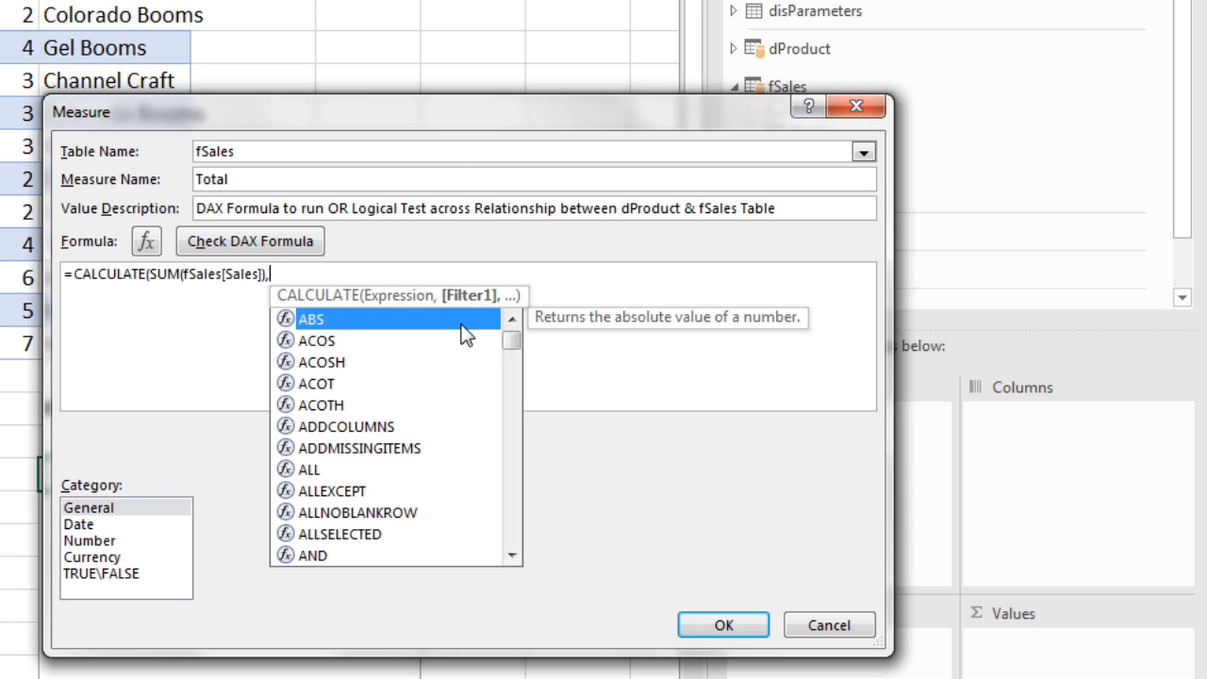
type("fi")
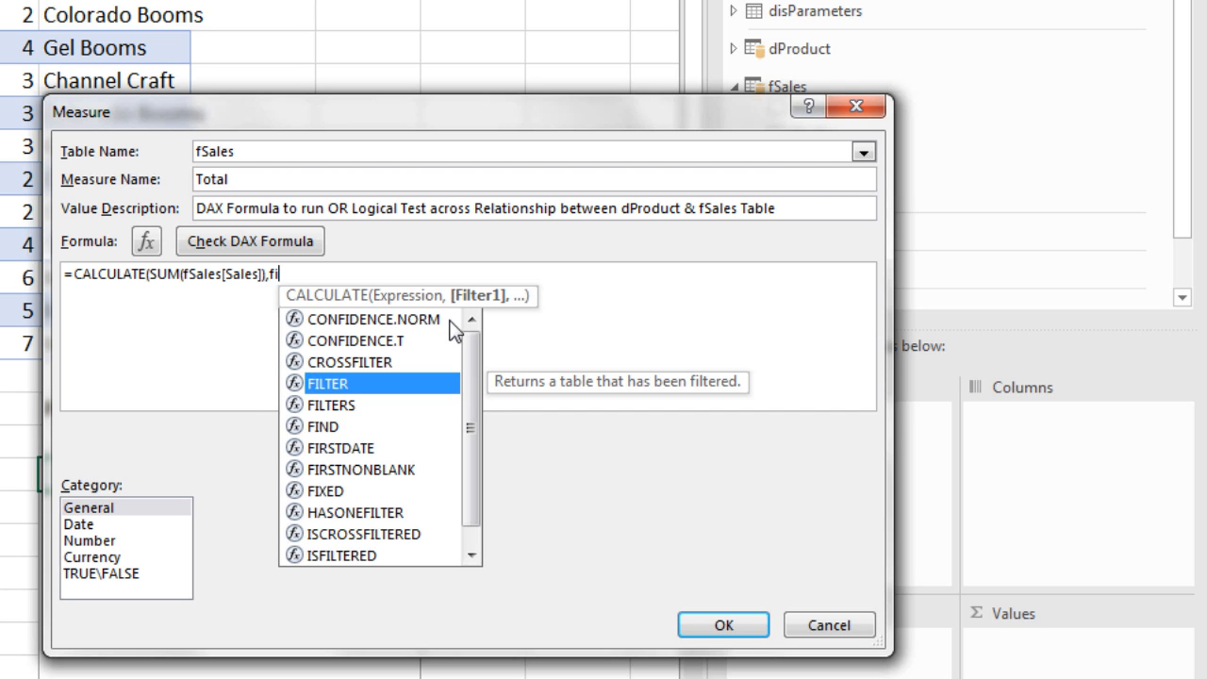
key("Tab")
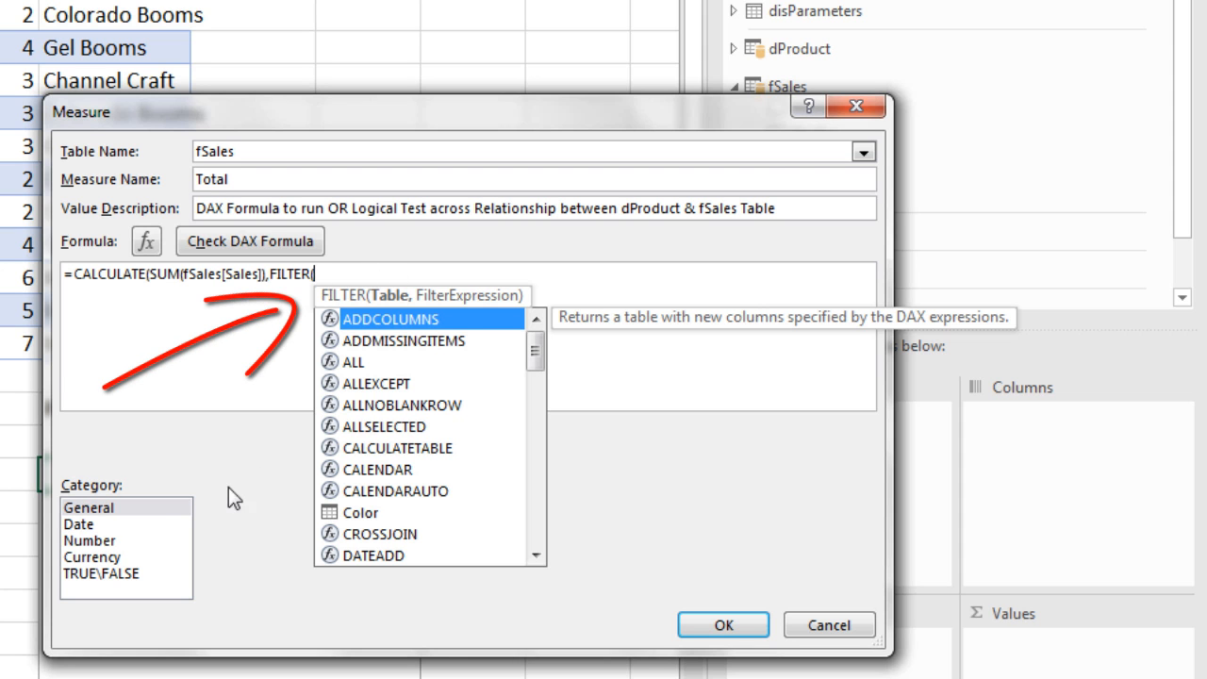
type("dp")
key("Tab")
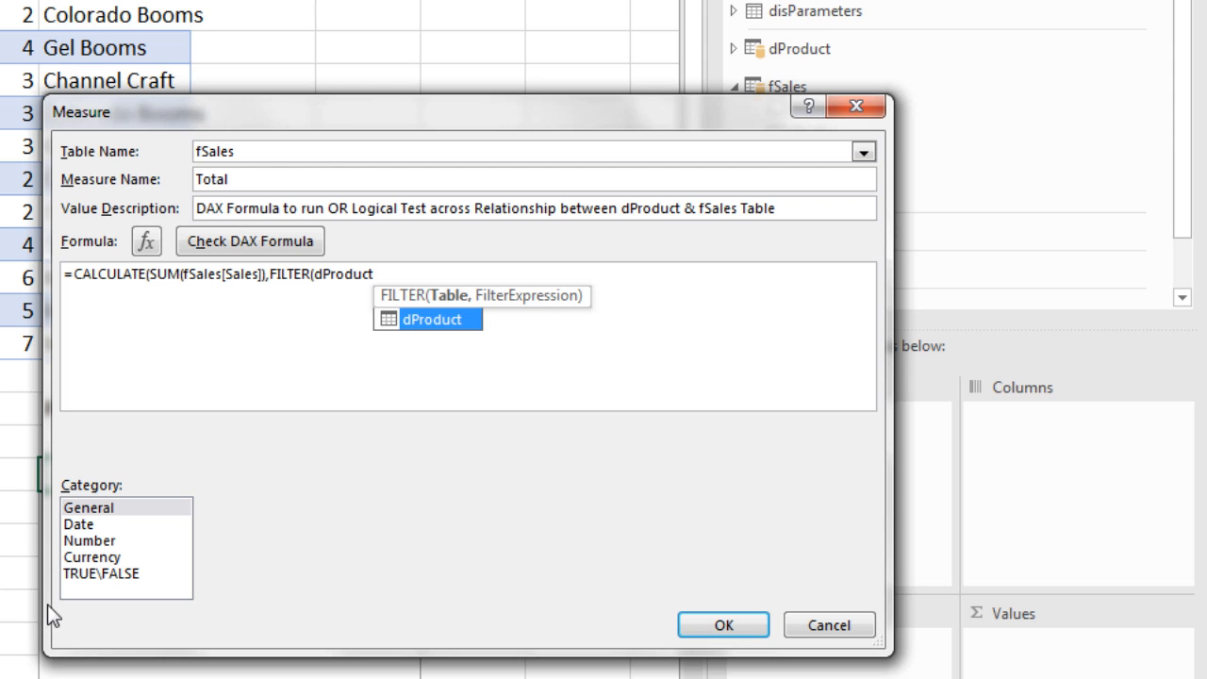
type(",")
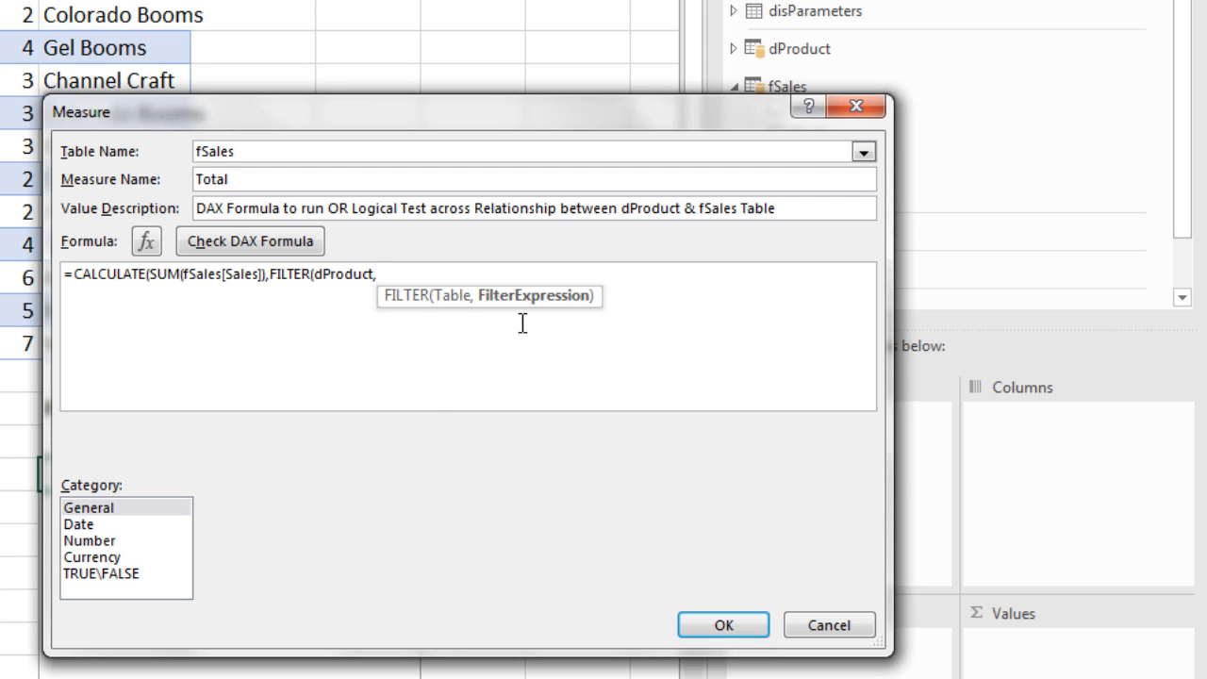
- Start an OR test as the filter expression, with dProduct[Product]="Quad" as its first condition
type("O")
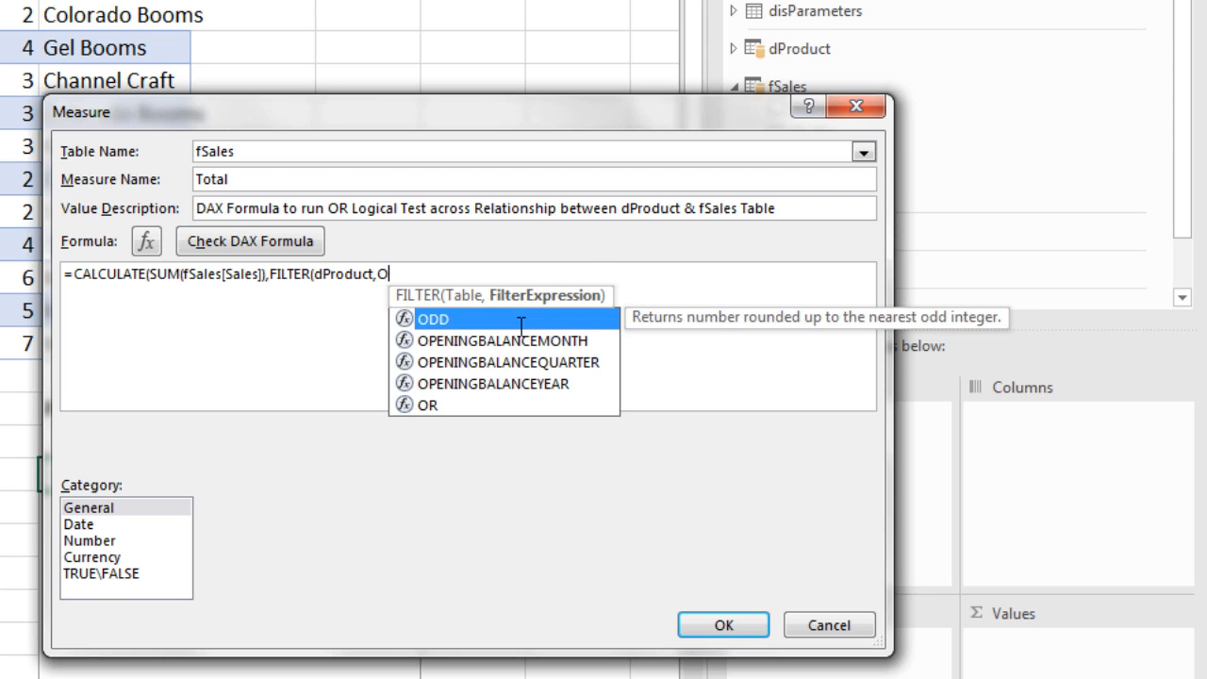
type("R(")
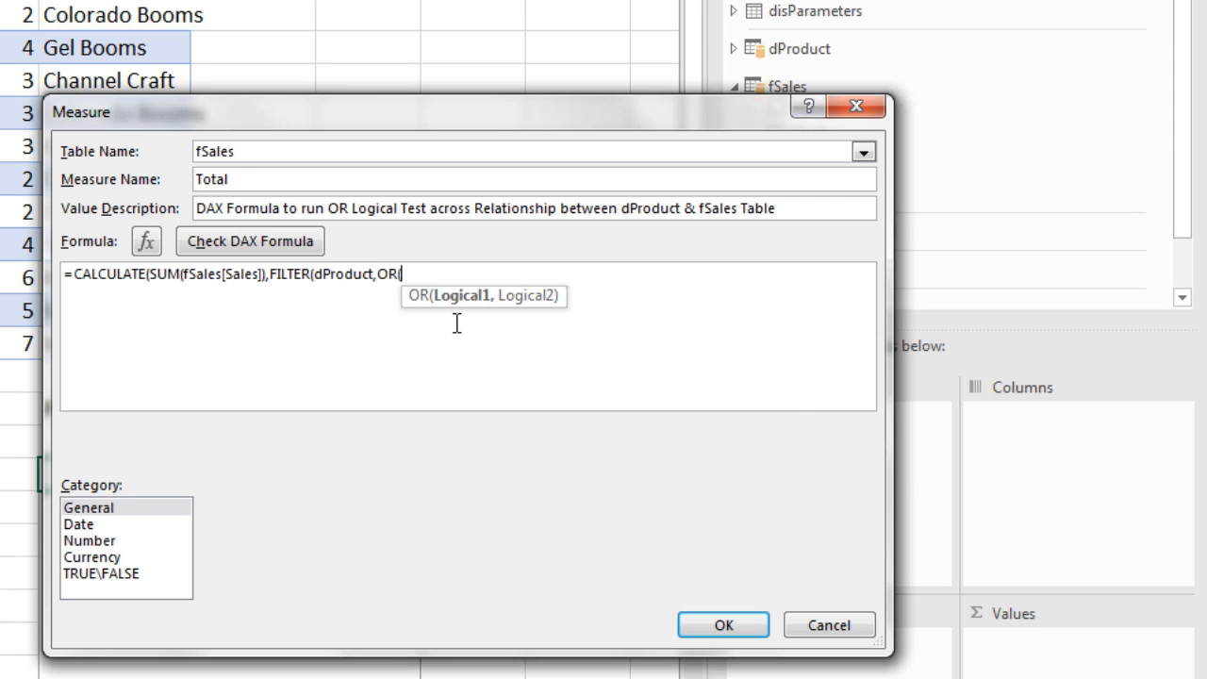
type("dp")
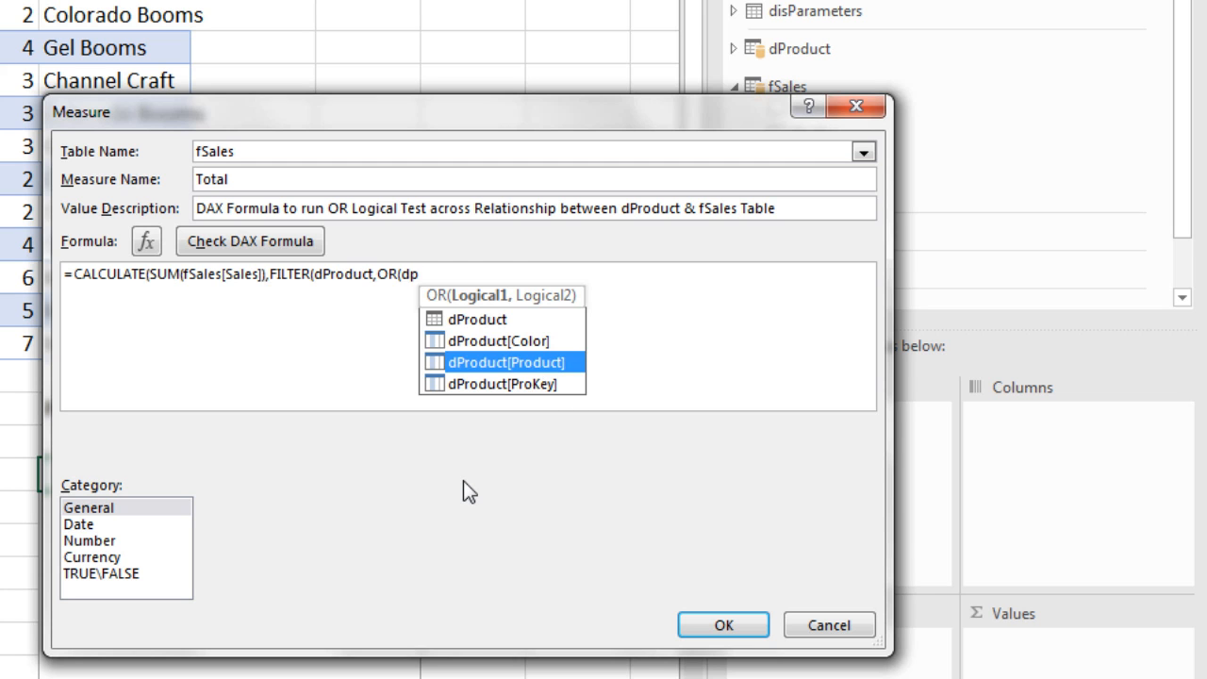
key("Tab")
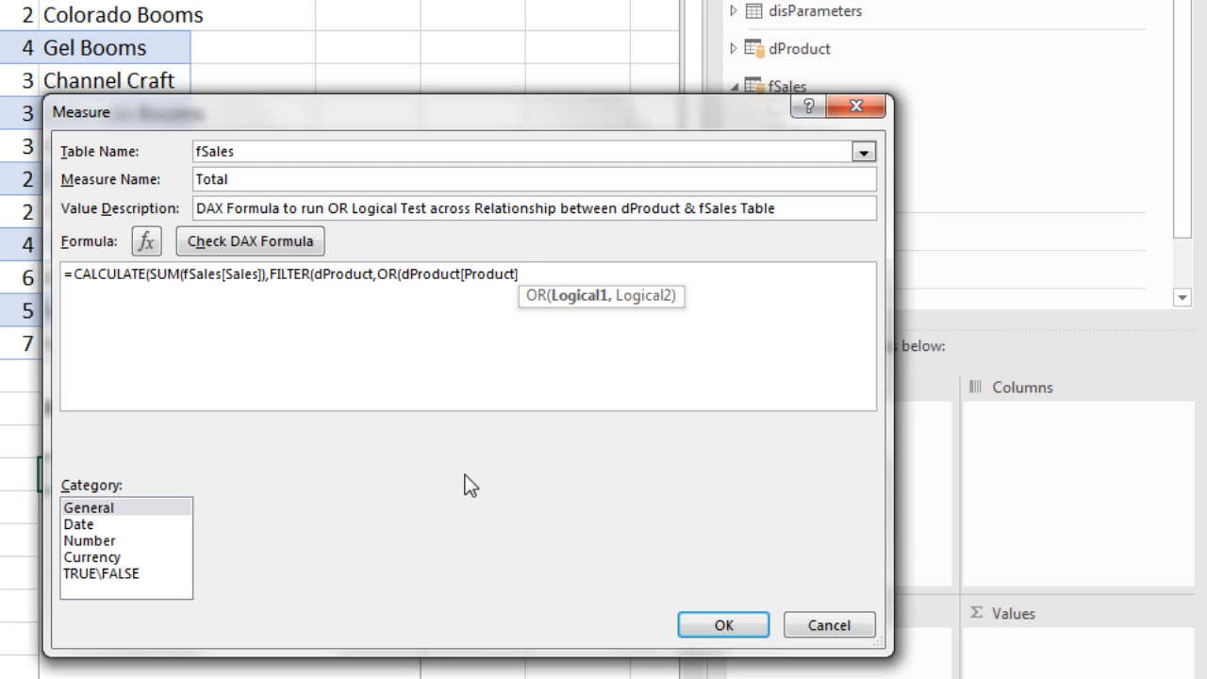
type("= \"Quad\"")
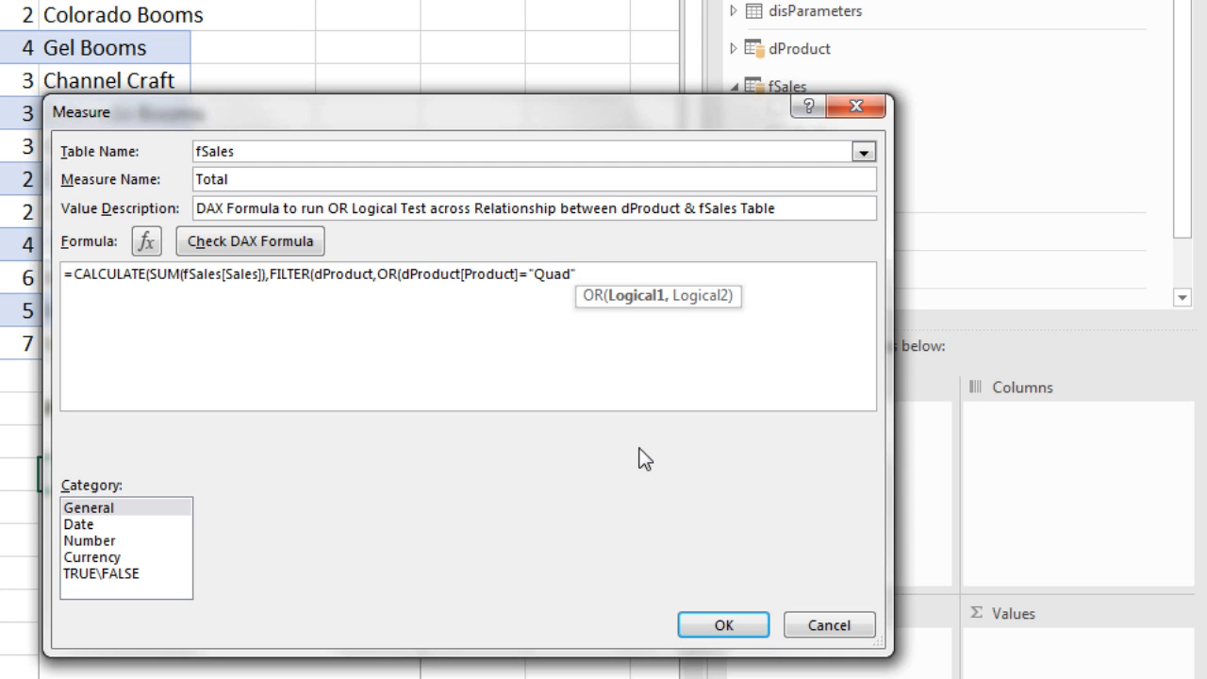
type(",")
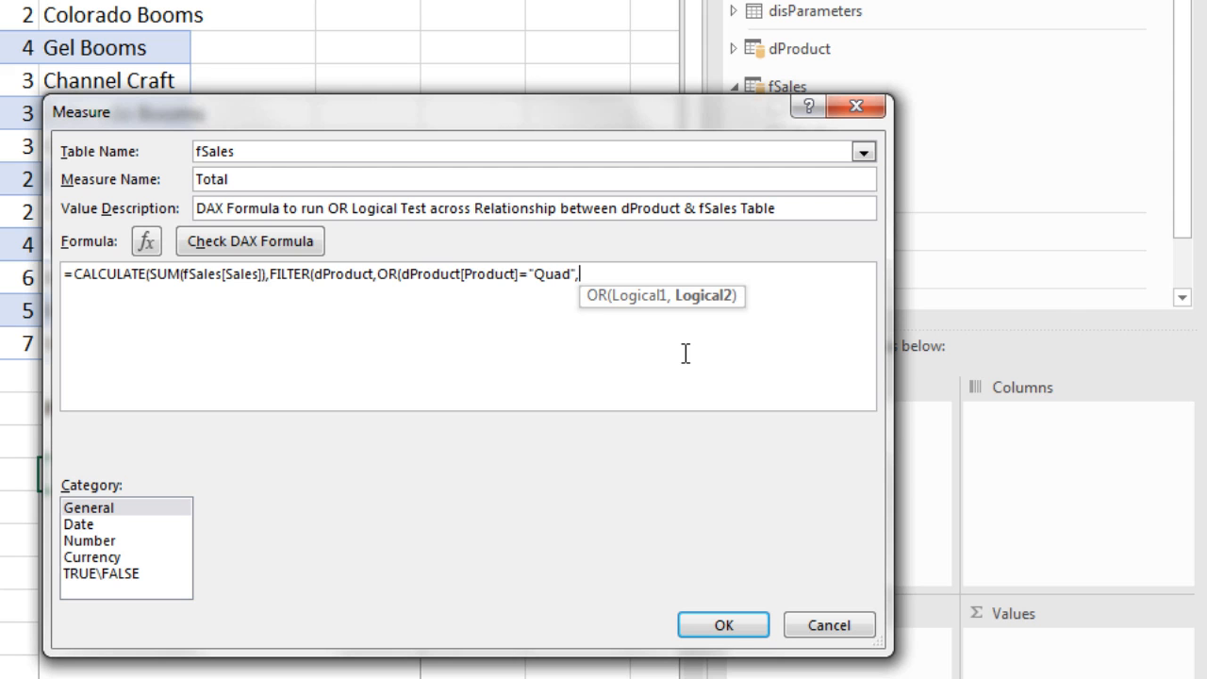
- Add dProduct[Color]="Blue" as the second OR condition and close the OR, FILTER and CALCULATE parentheses
type("dp")
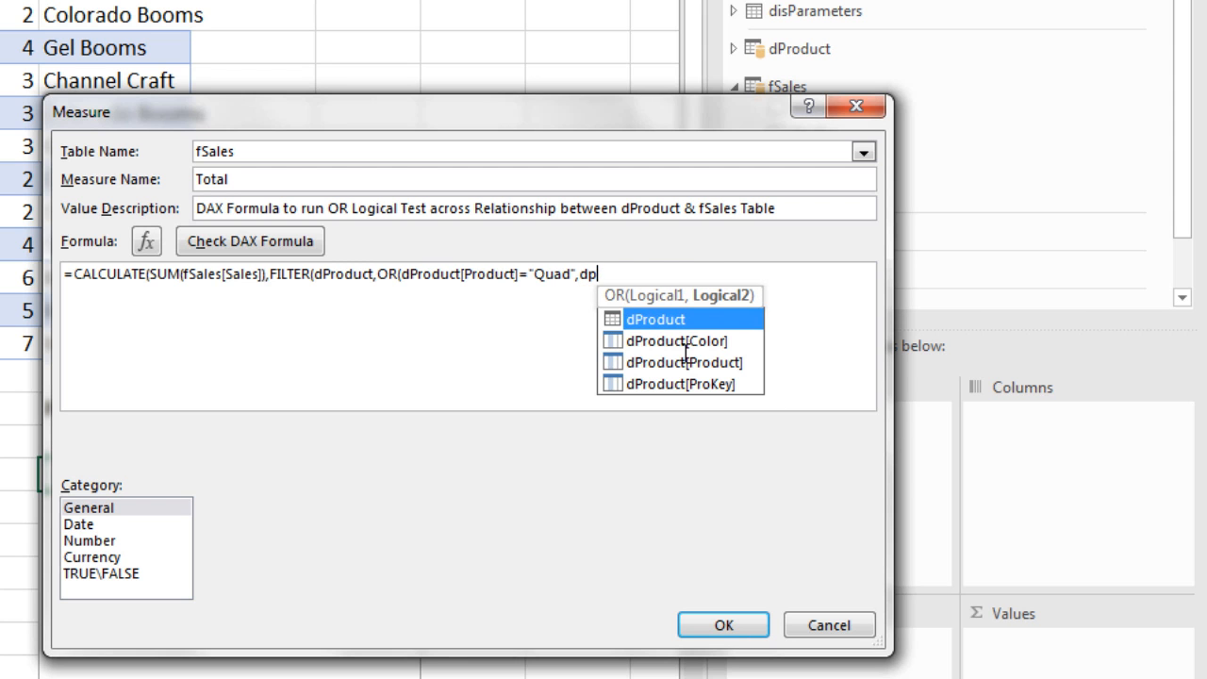
key("Down")
key("Tab")
type("=\"")
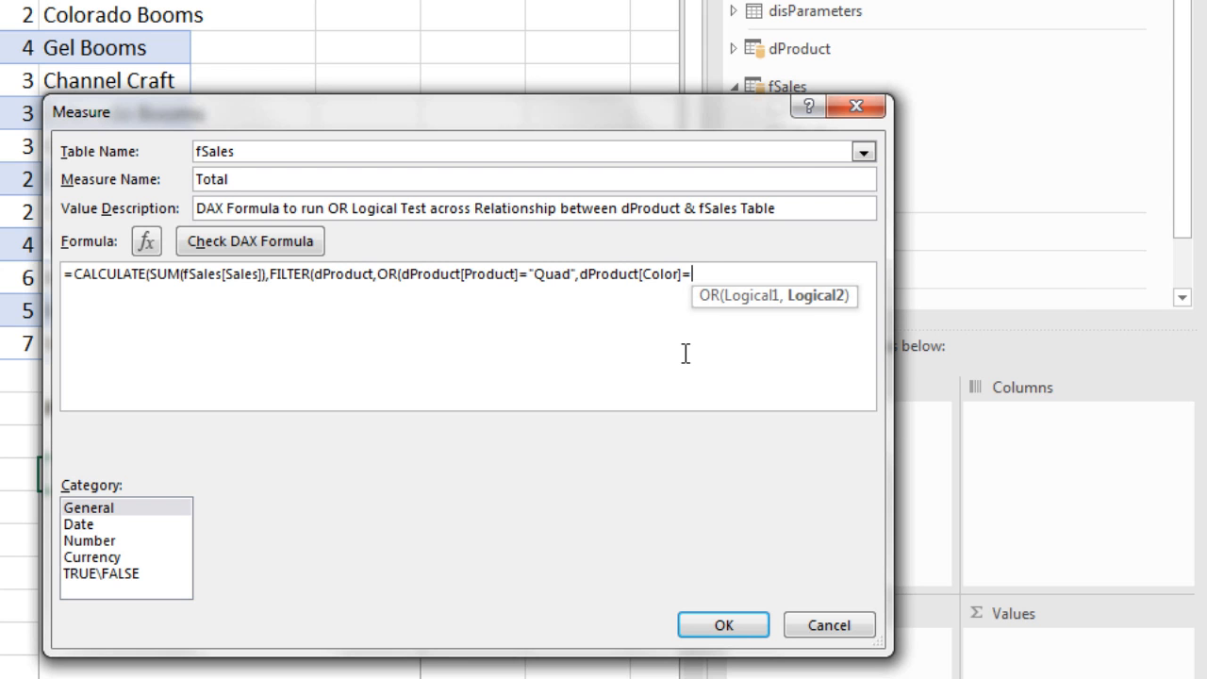
type("Blue\"")
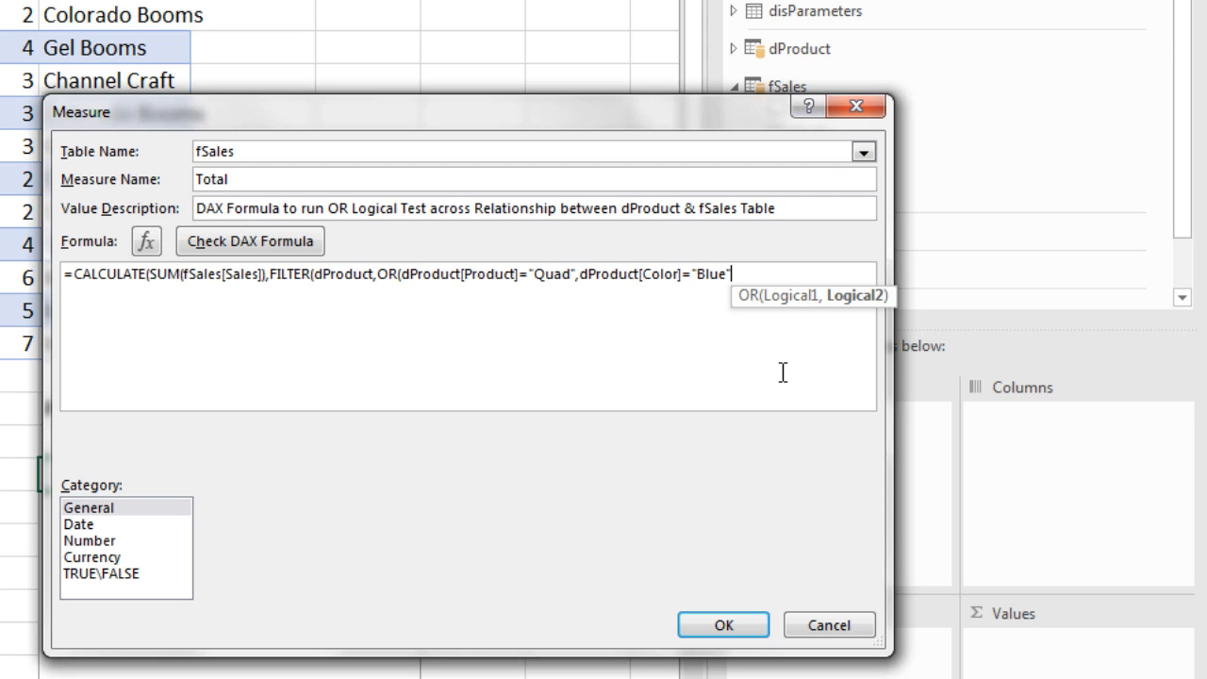
type(")")
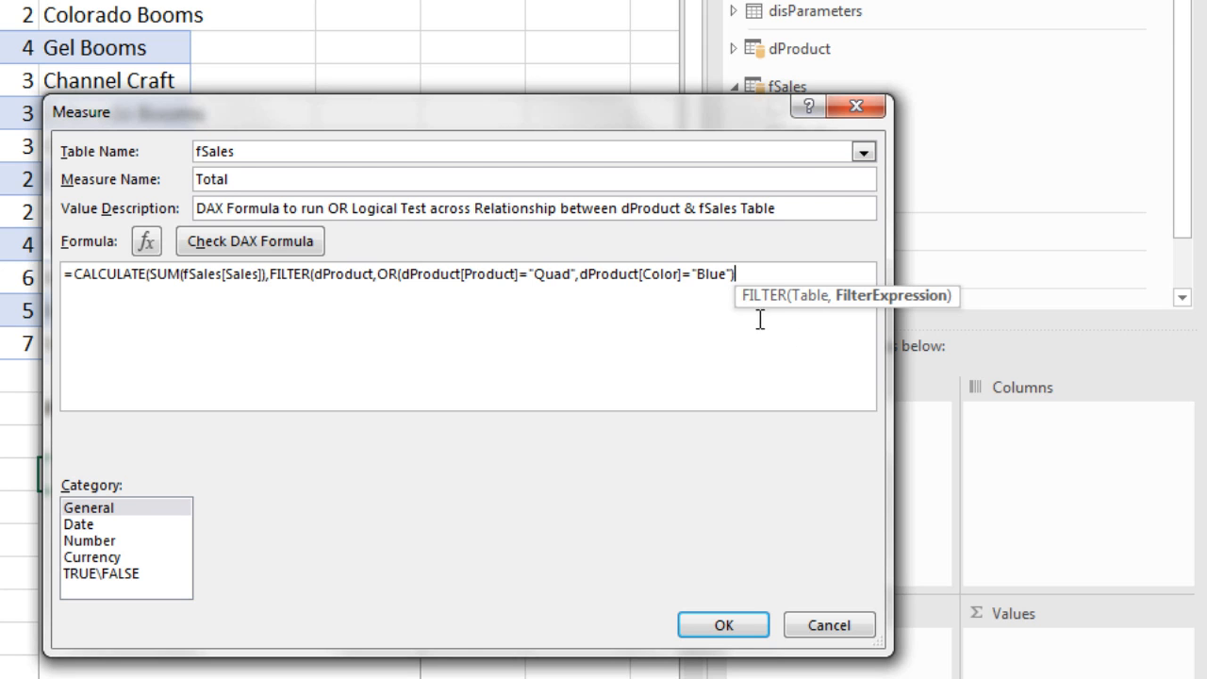
left_click_drag(734, 301, 477, 342)
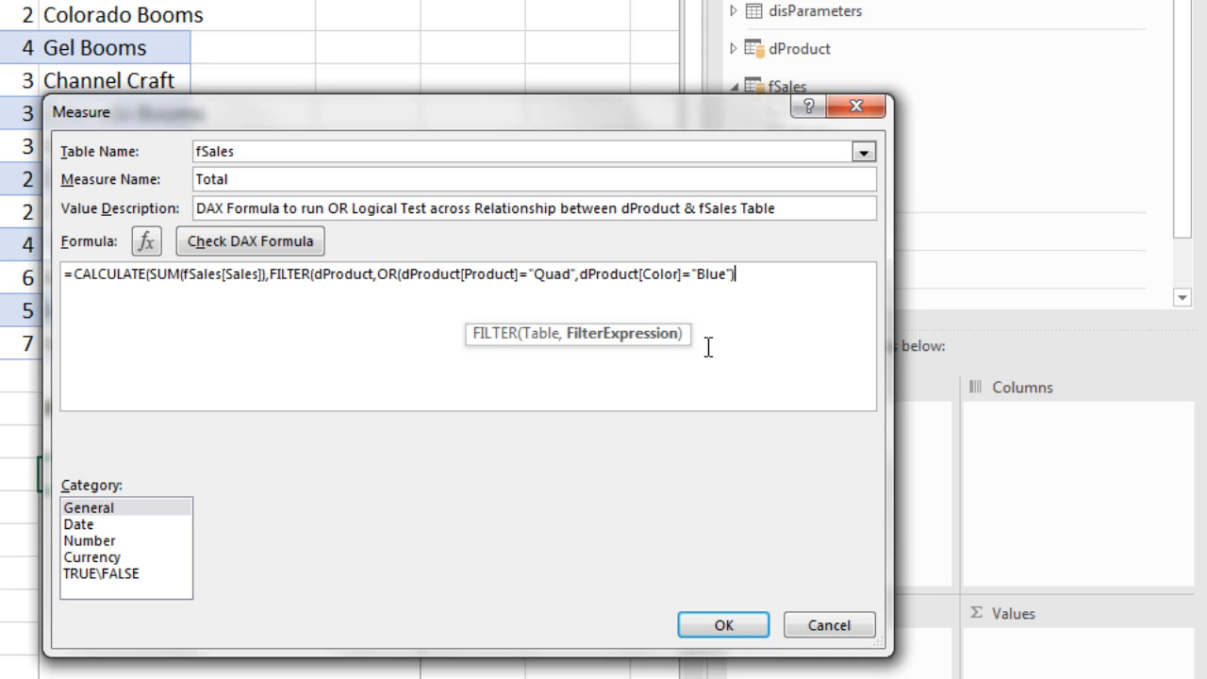
type(")")
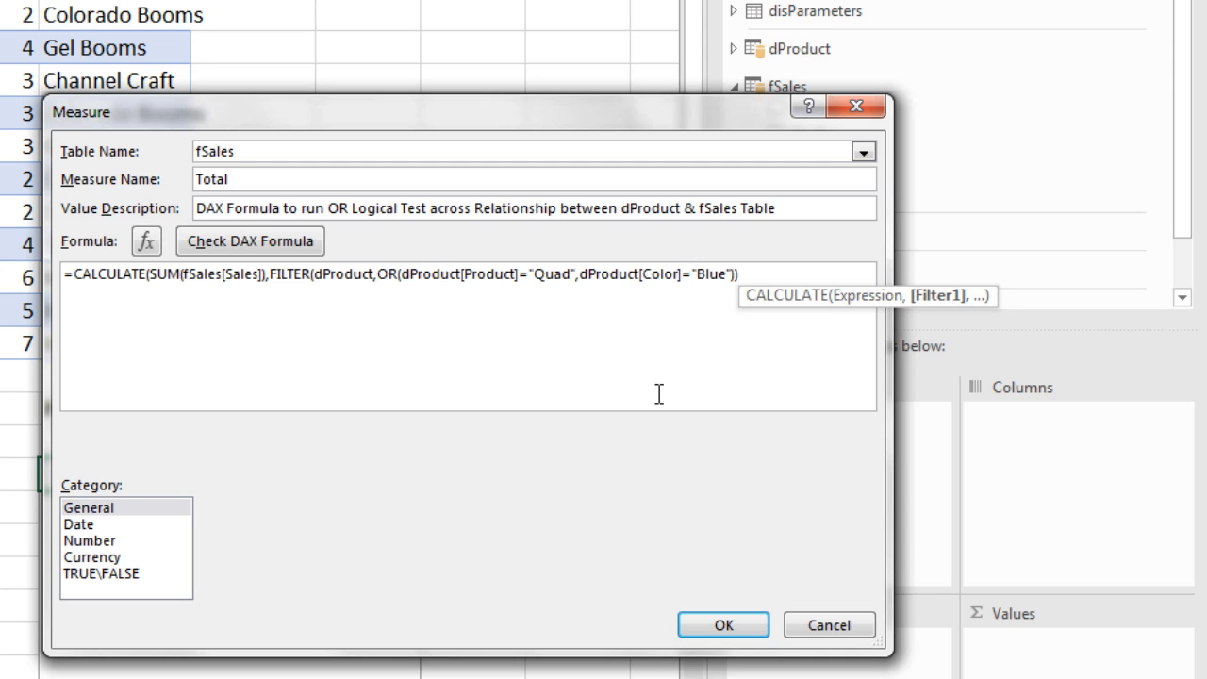
left_click_drag(725, 296, 456, 318)
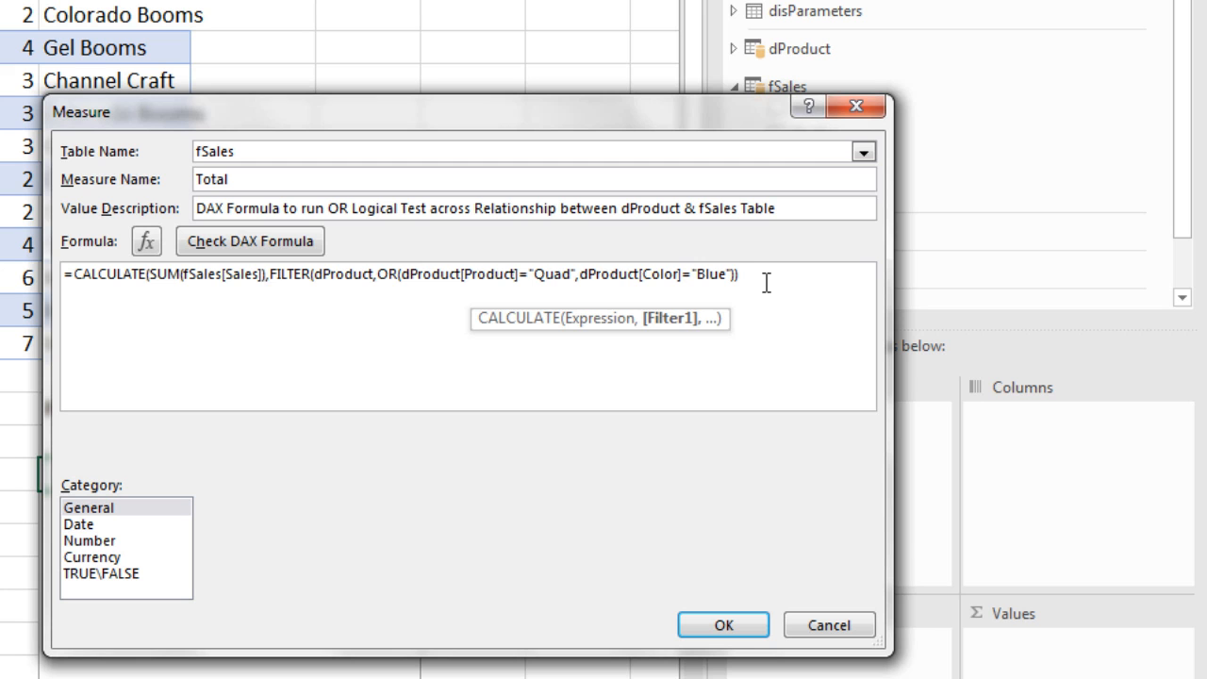
type(")")
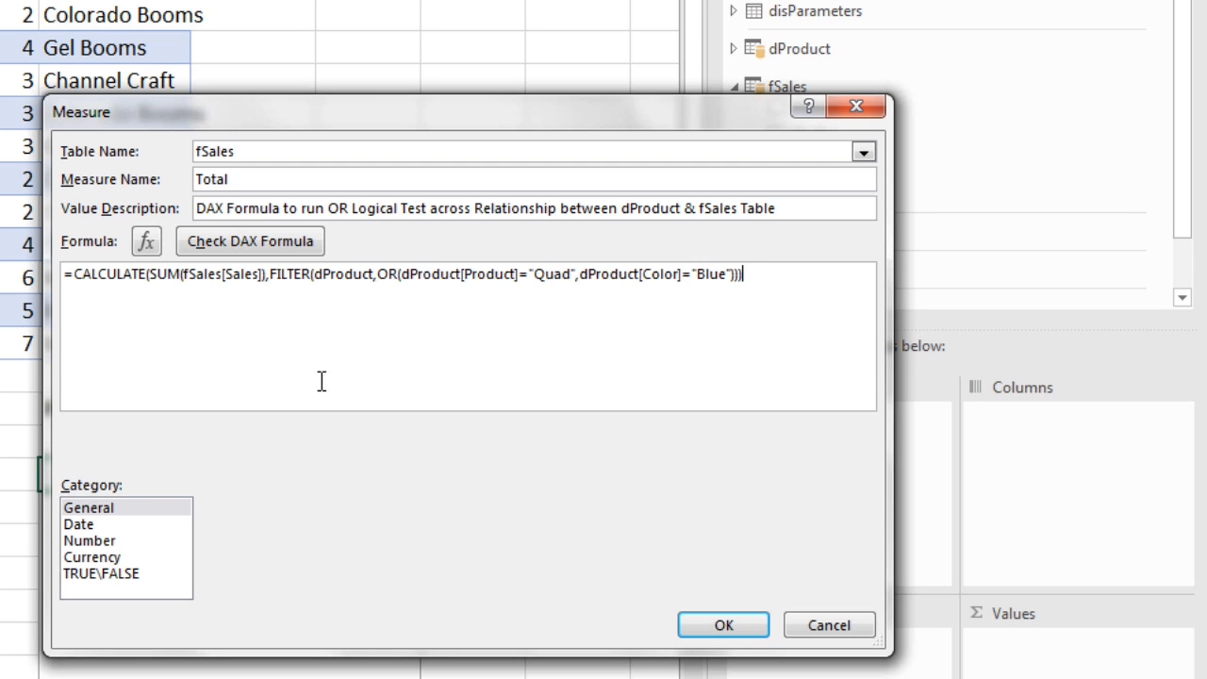
- Format the measure as Currency with the $ symbol and 2 decimal places, and save the measure
left_click(102, 541)
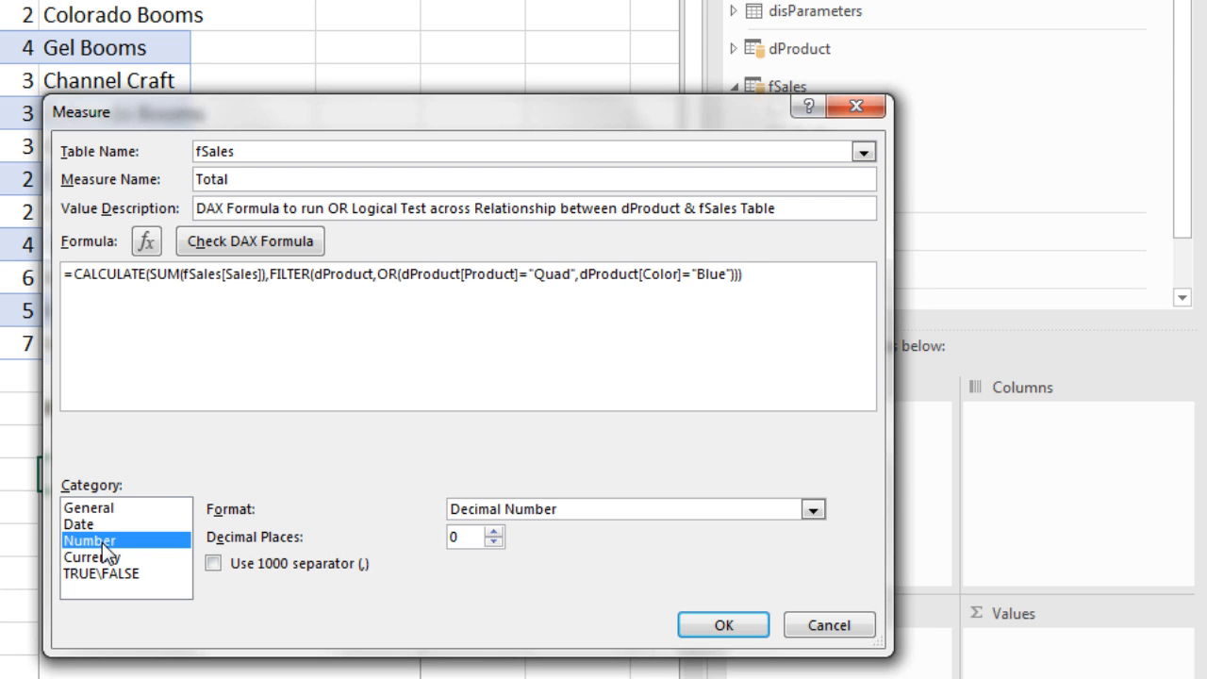
left_click(101, 557)
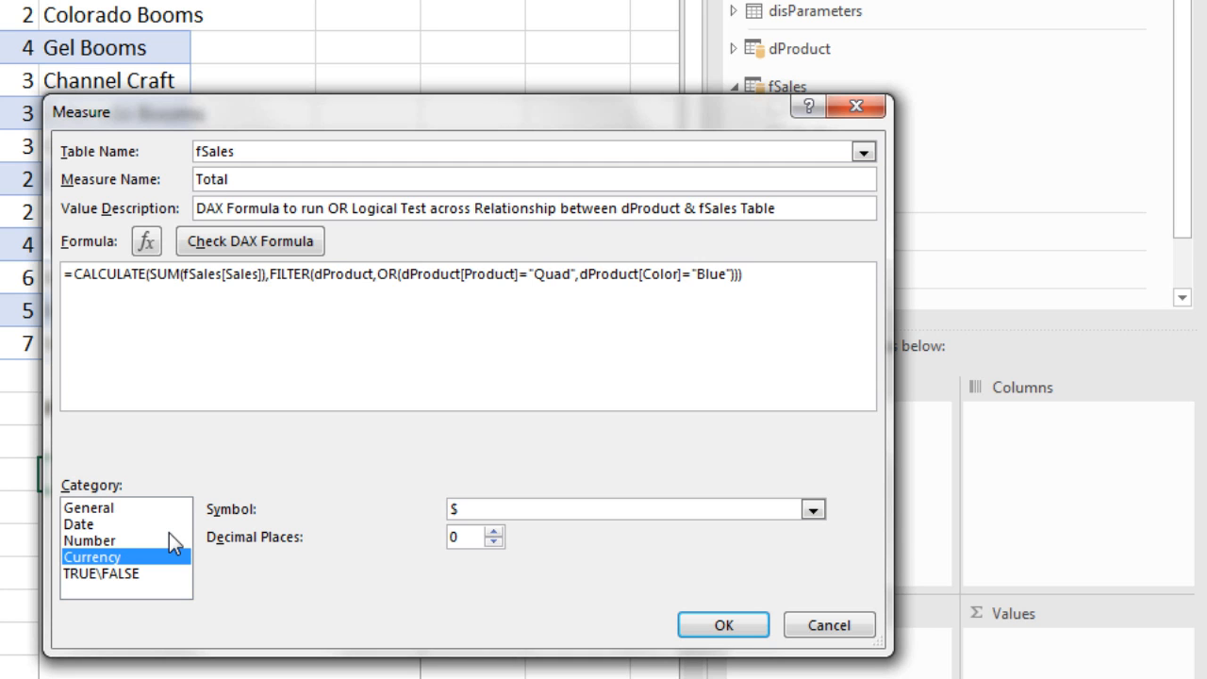
left_click(493, 532)
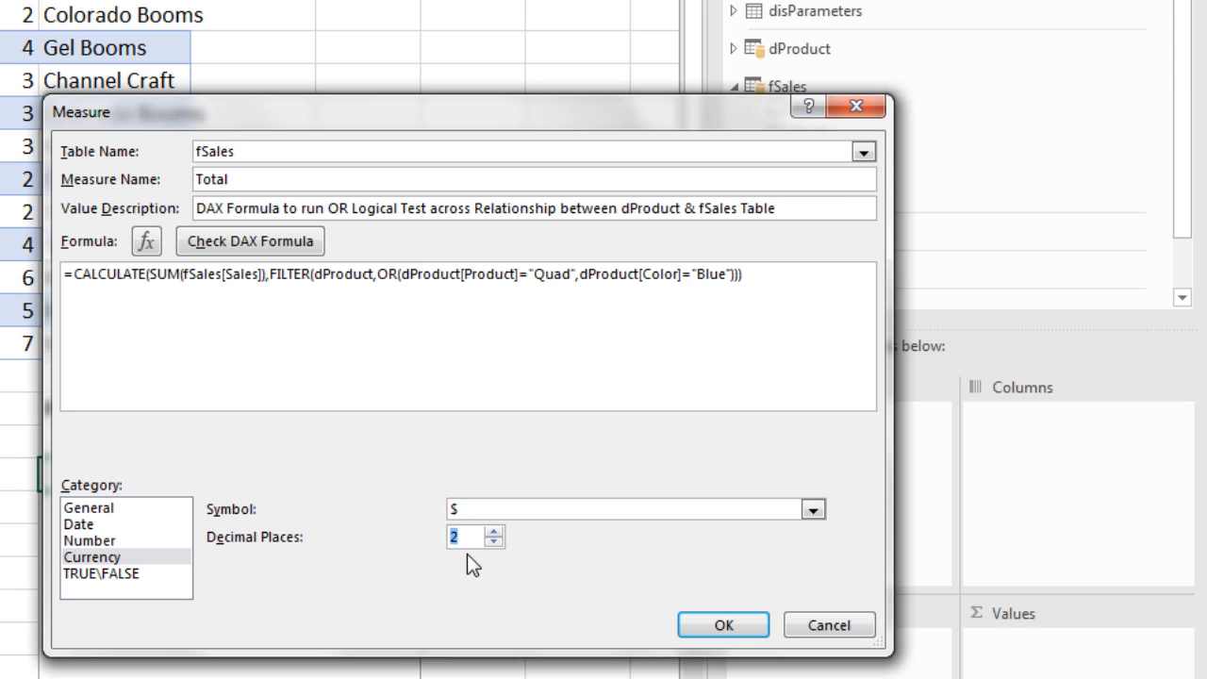
left_click(724, 627)
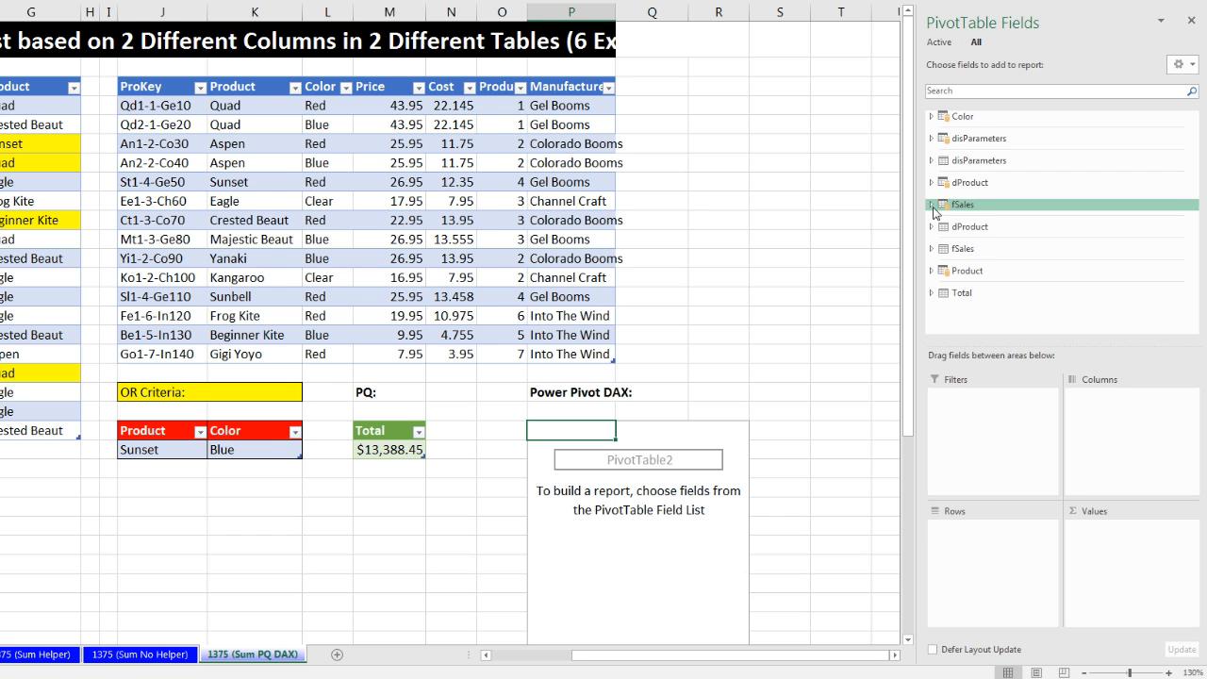
- Expand the query-sourced fSales table, add the Total measure to the PivotTable's values, and select its result cell
left_click(962, 204)
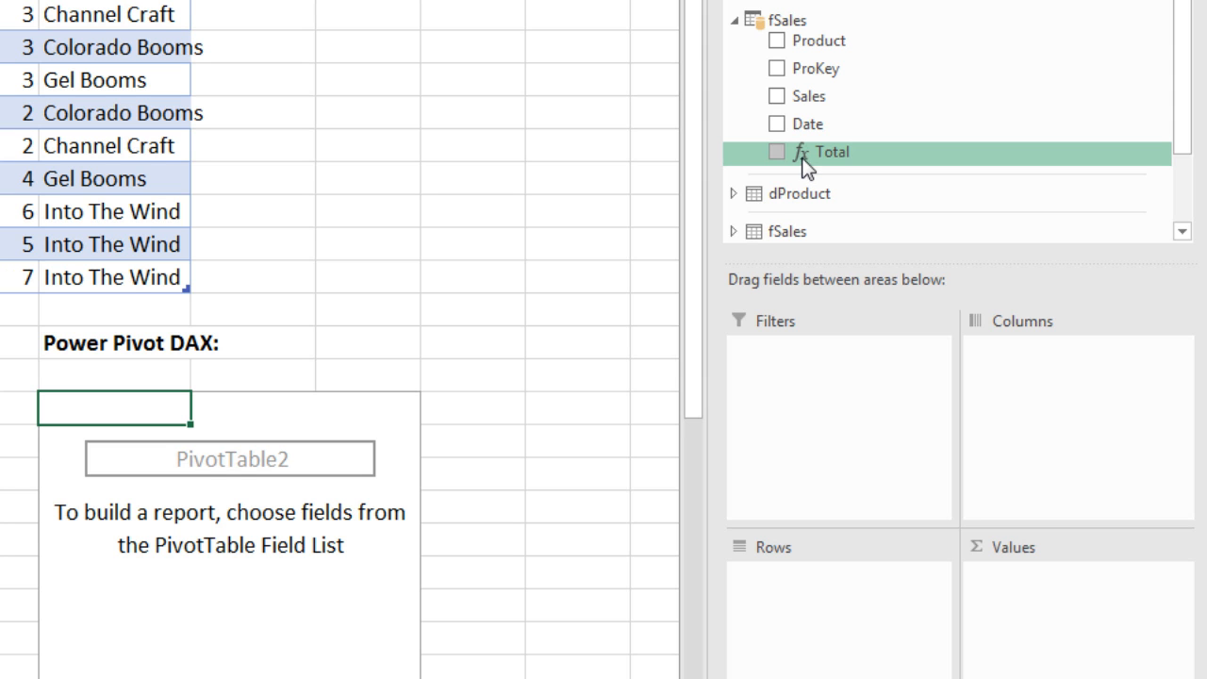
left_click_drag(804, 160, 1045, 626)
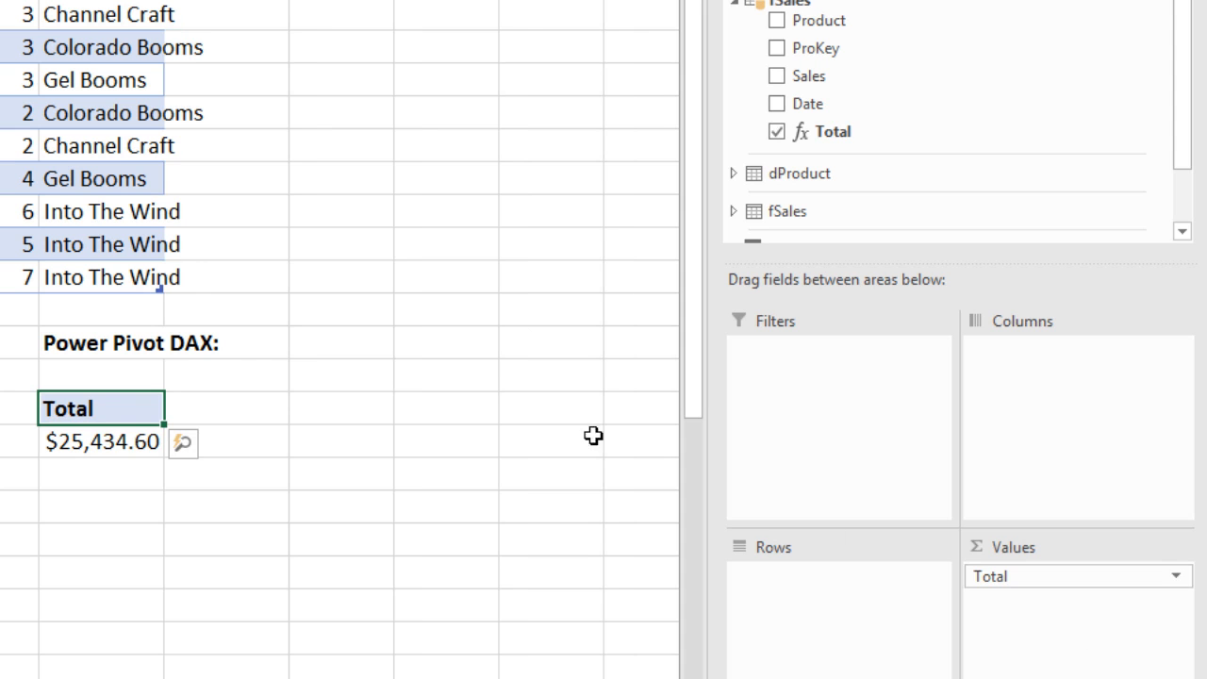
left_click(101, 443)
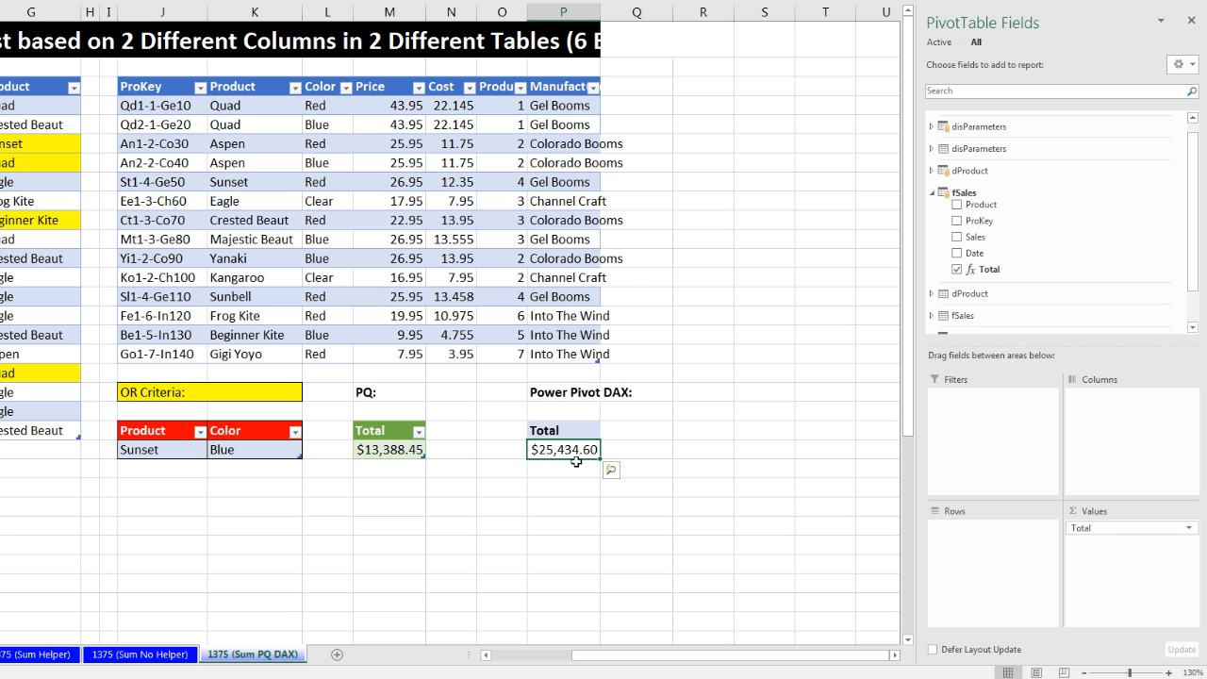
- Edit the Total measure, replacing "Quad" in the OR test's first condition with the VALUES function
right_click(981, 270)
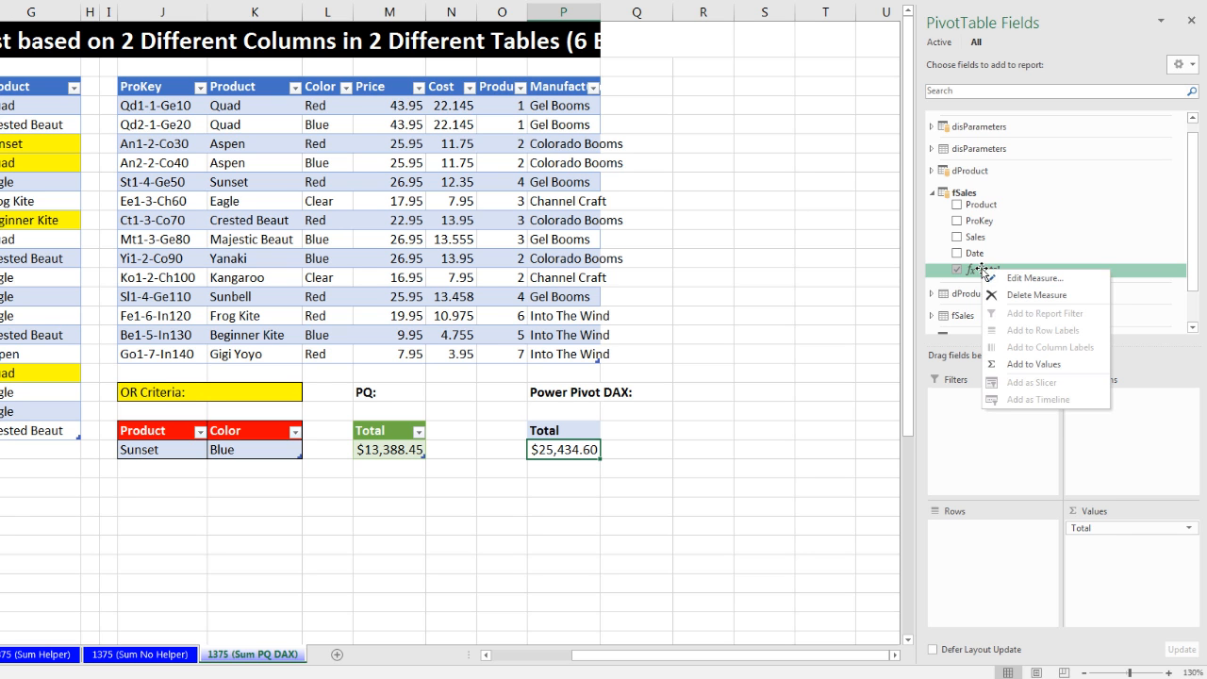
left_click(1034, 279)
left_click_drag(791, 220, 611, 205)
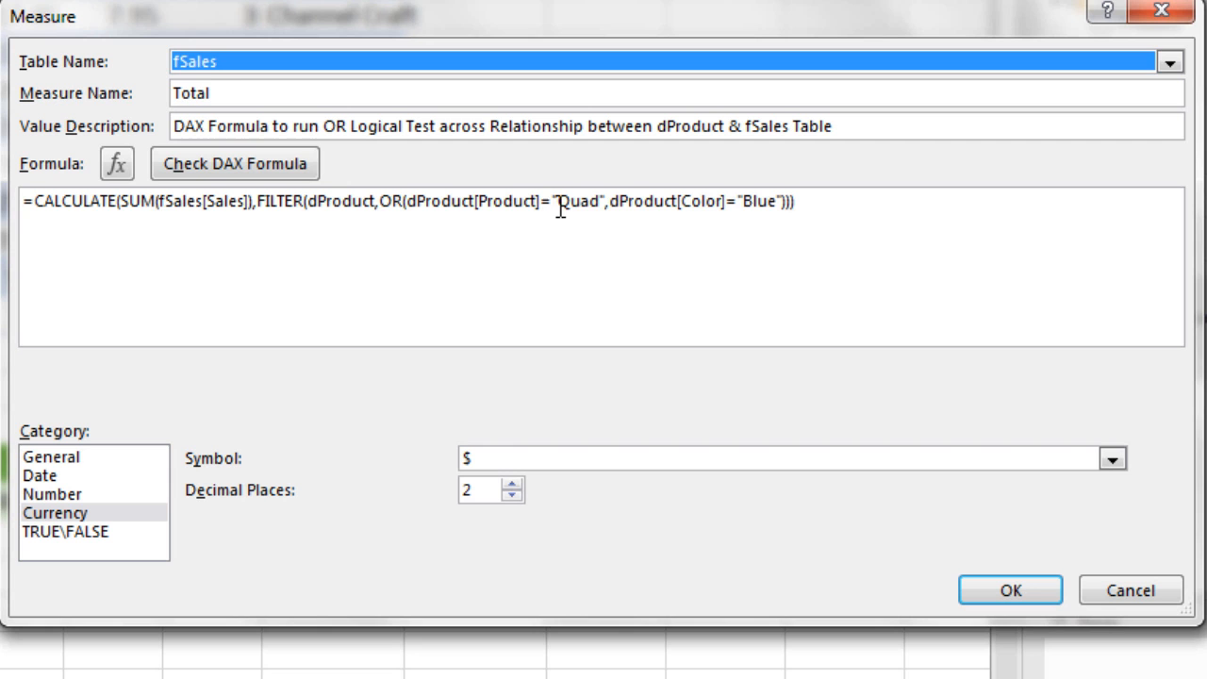
left_click_drag(554, 205, 609, 203)
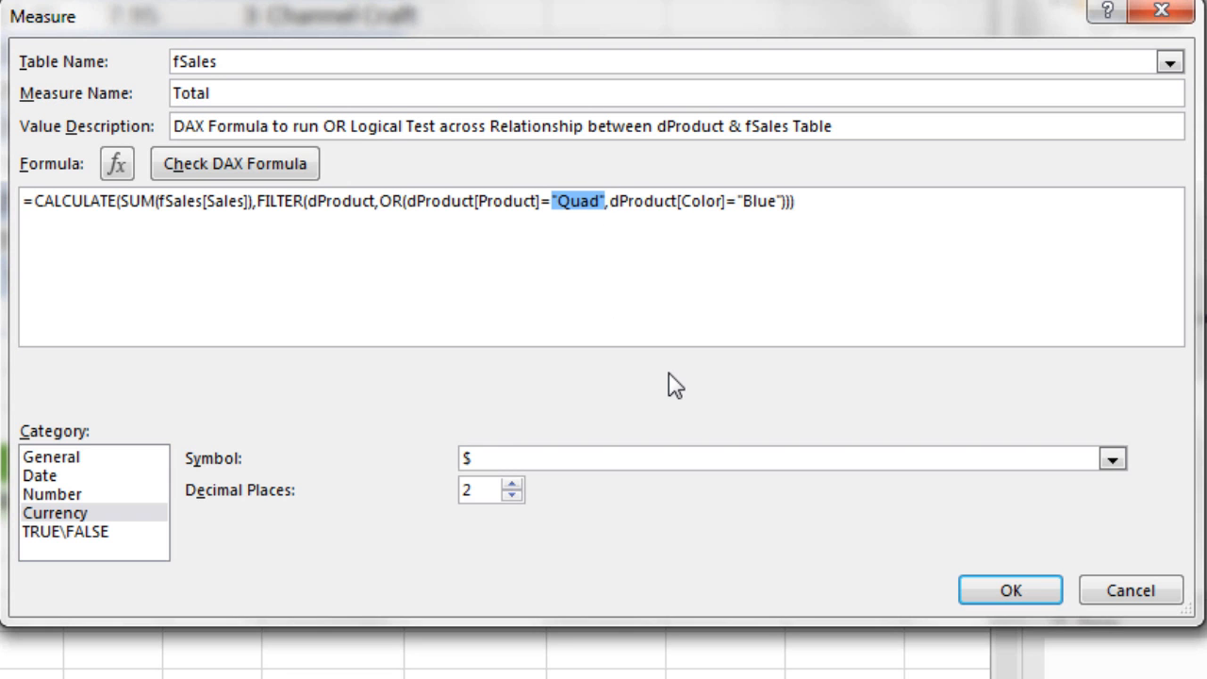
type("VAL")
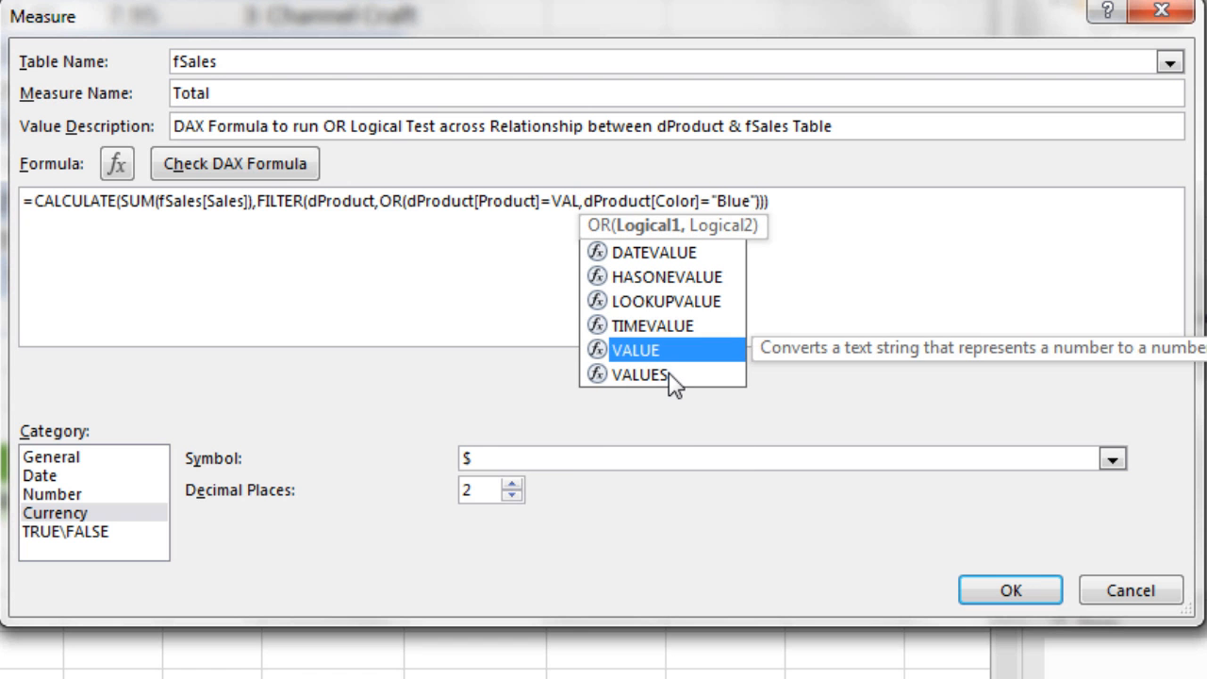
left_click(674, 377)
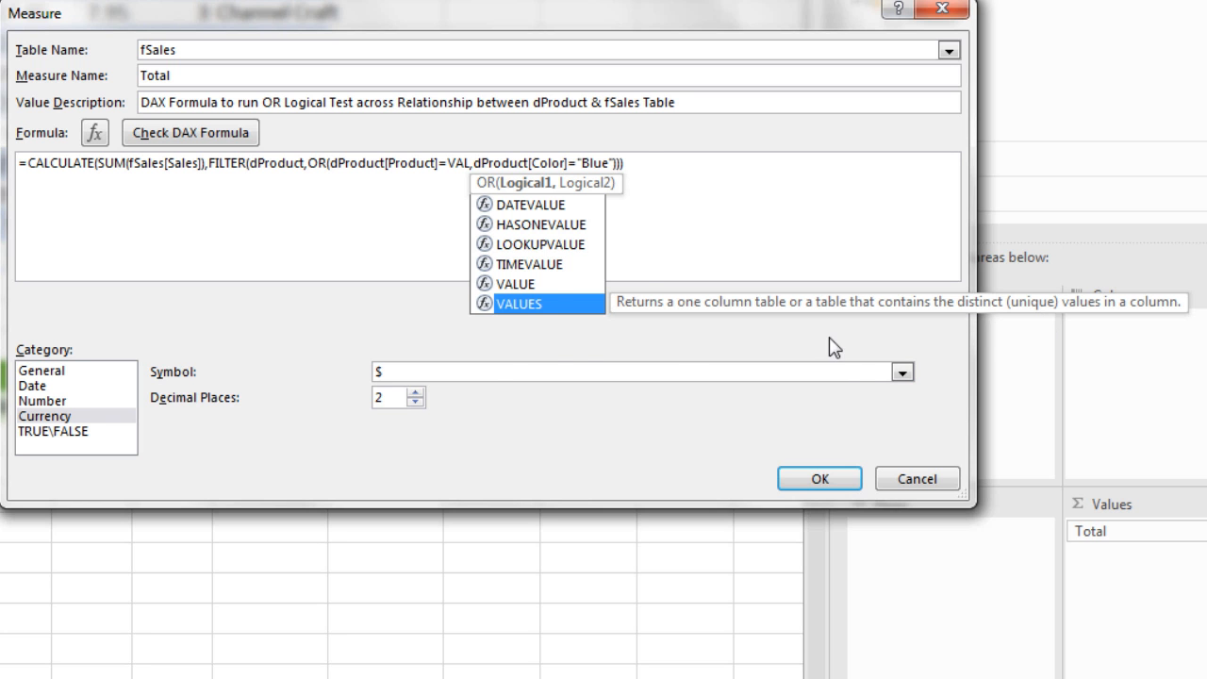
key("Tab")
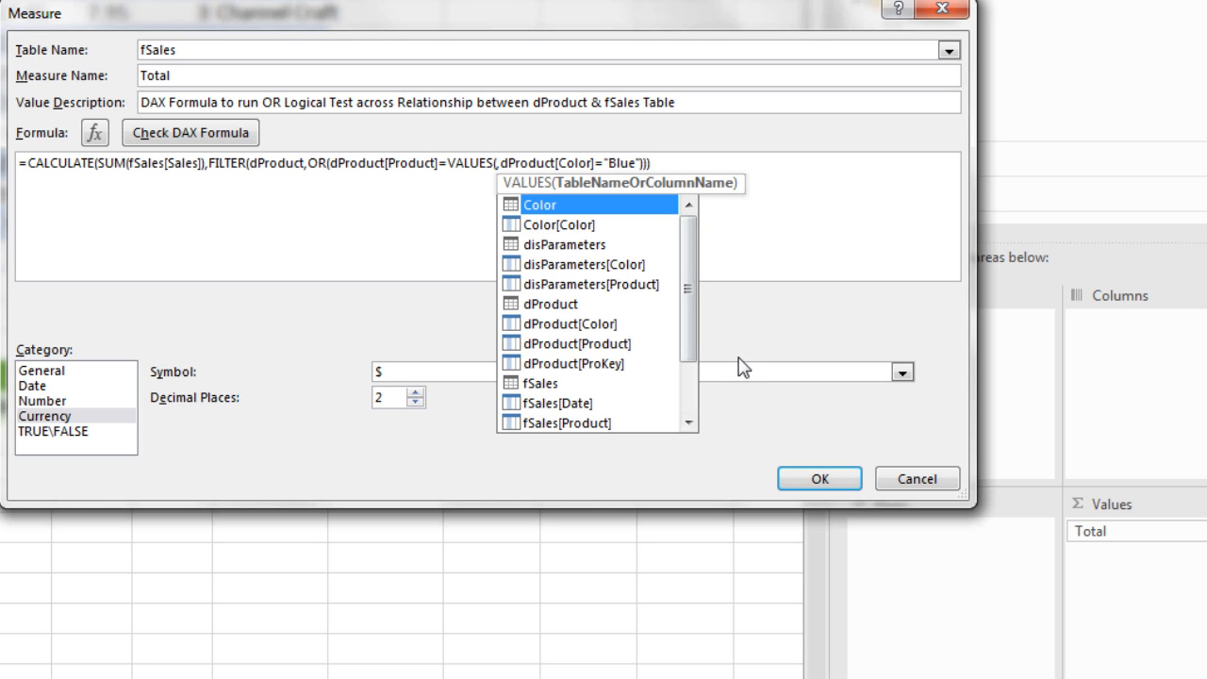
- Supply disParameters[Product] as the argument of VALUES and close the function within the OR test's first condition
key("Down")
key("Down")
key("Down")
key("Down")
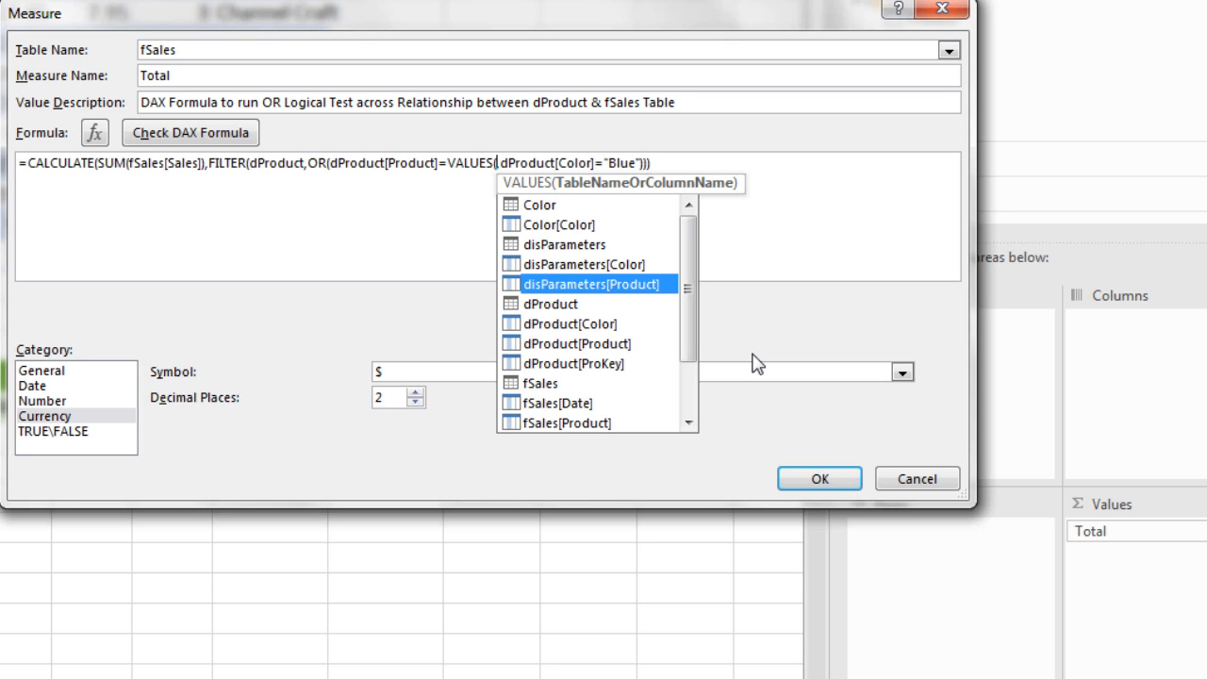
key("Tab")
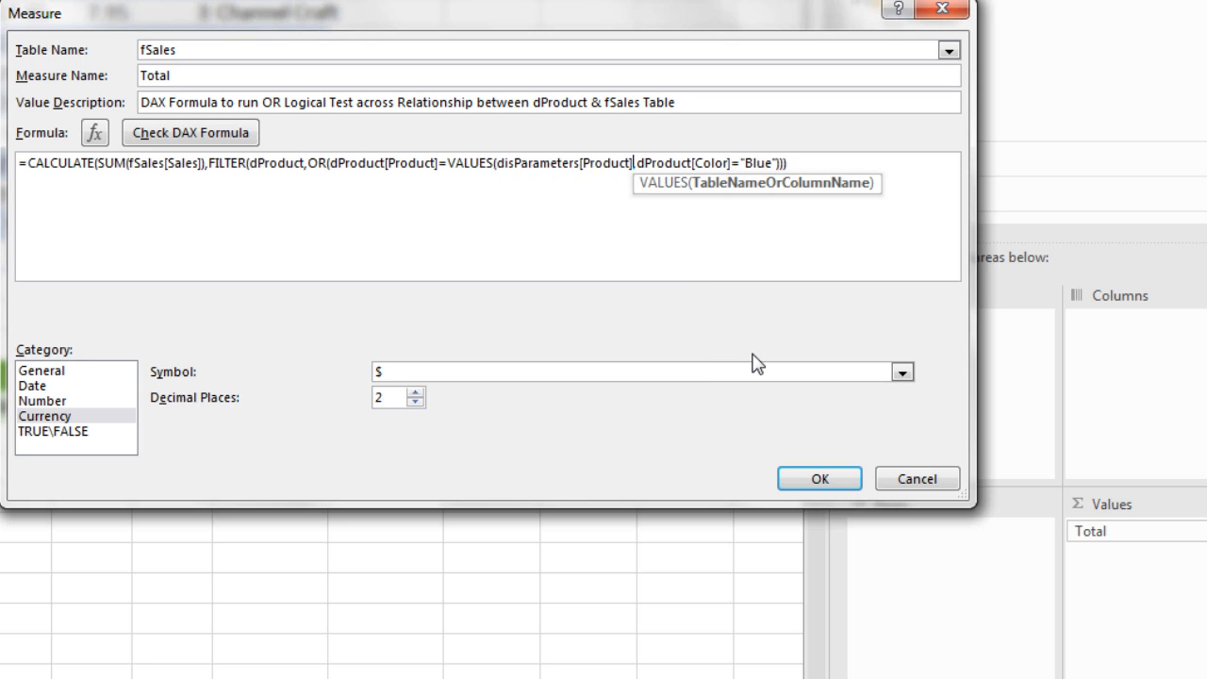
type("),")
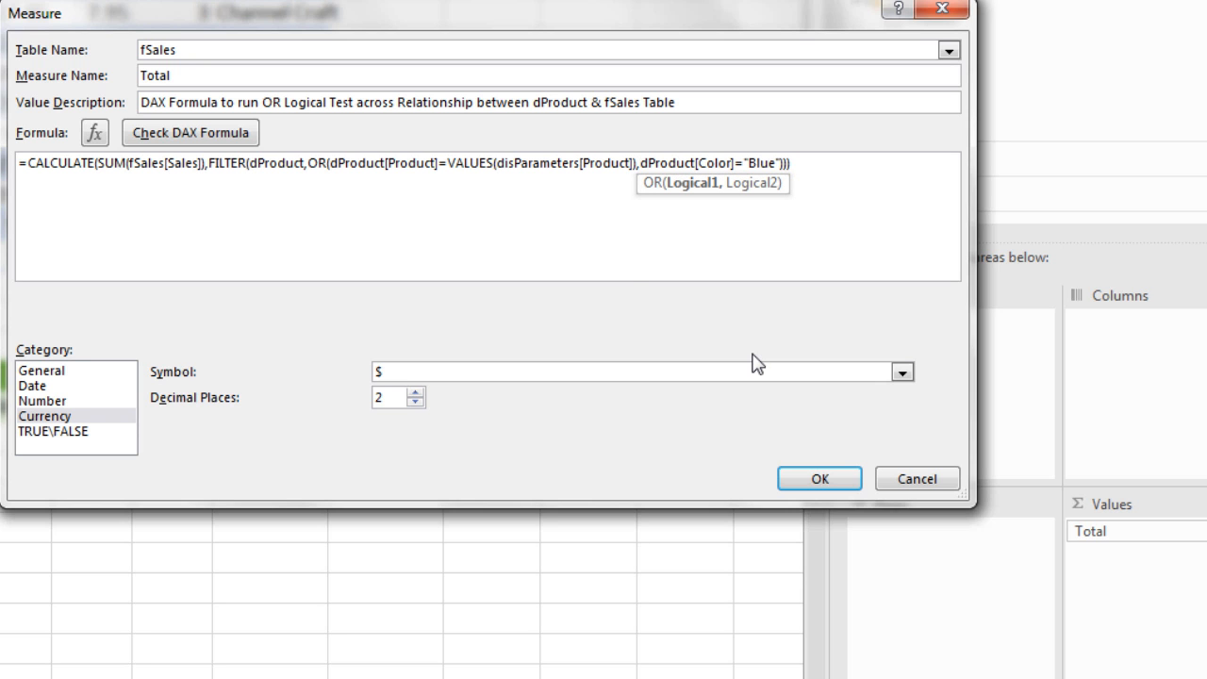
left_click(471, 162)
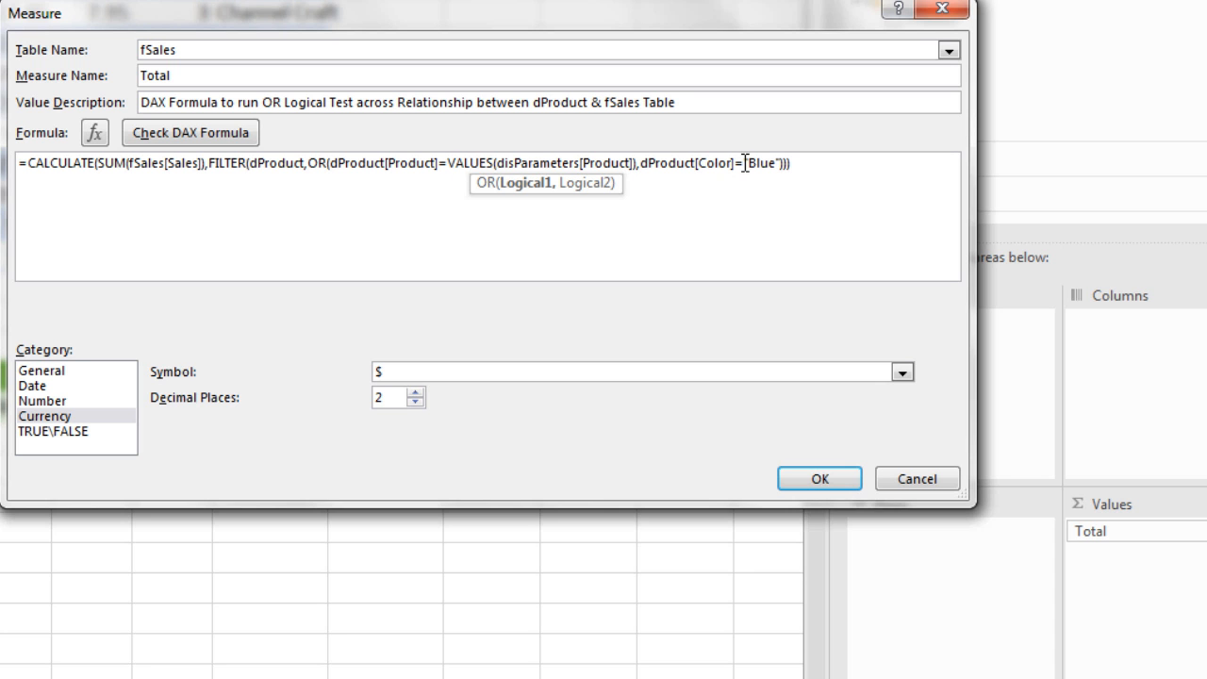
- Replace "Blue" in the second OR condition with VALUES(disParameters[Color]) and save the measure
left_click_drag(745, 165, 776, 165)
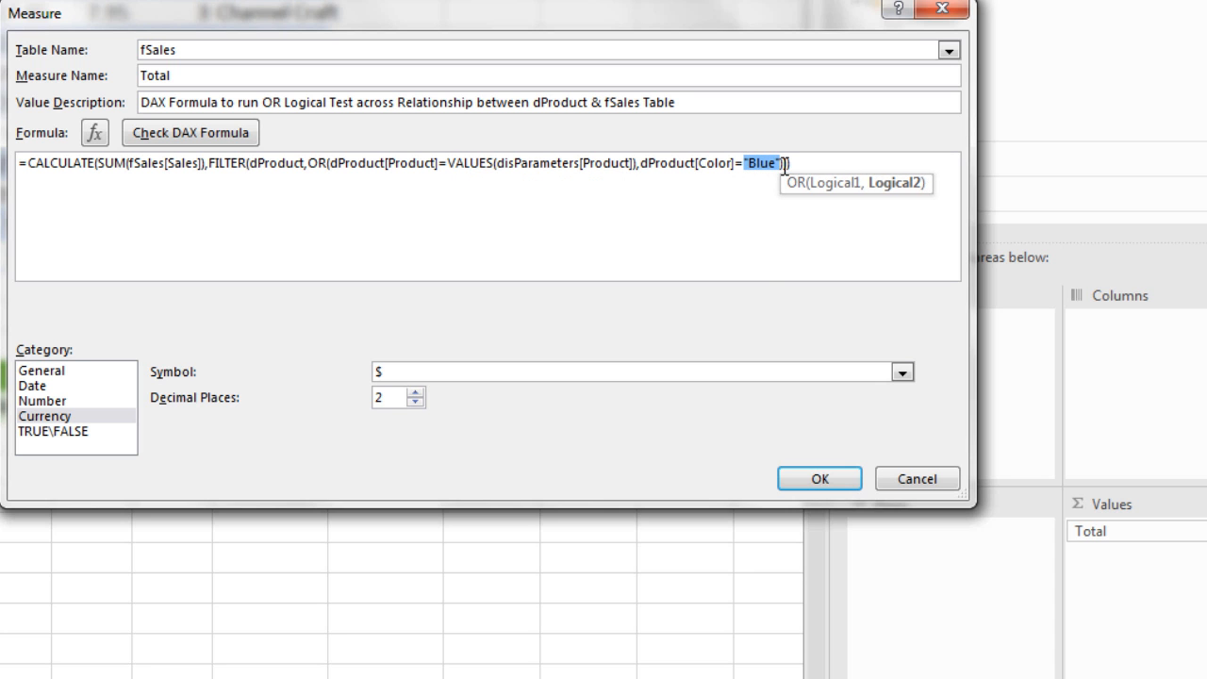
type("values")
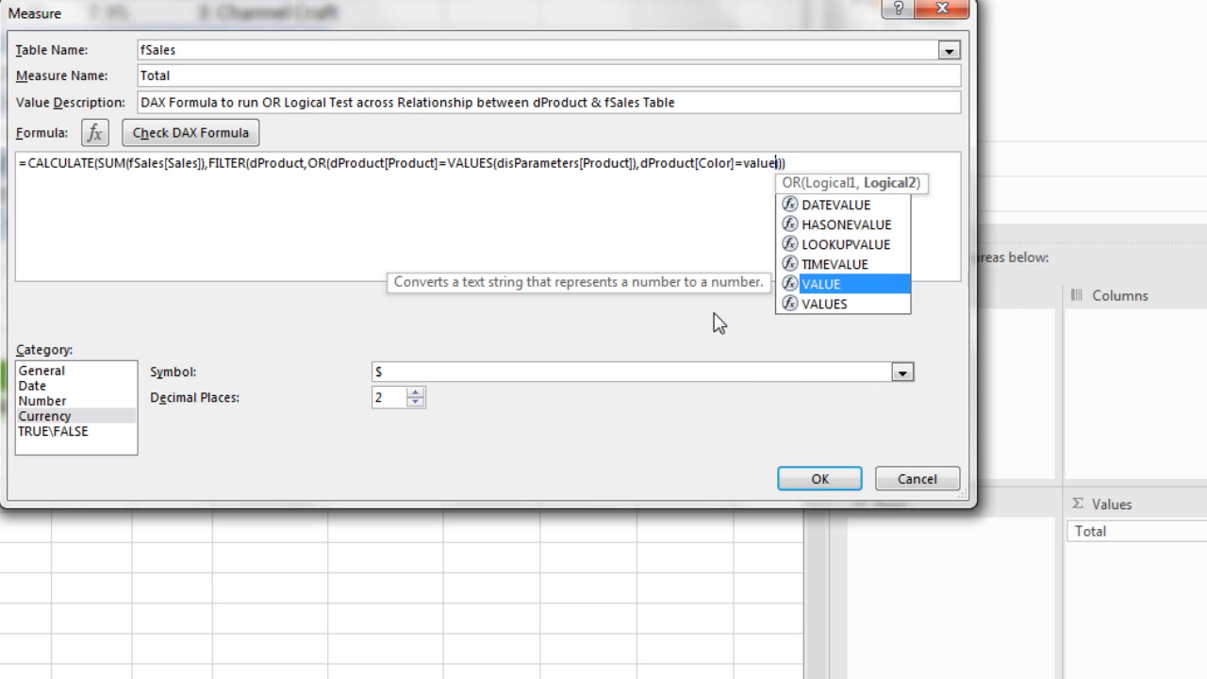
key("Tab")
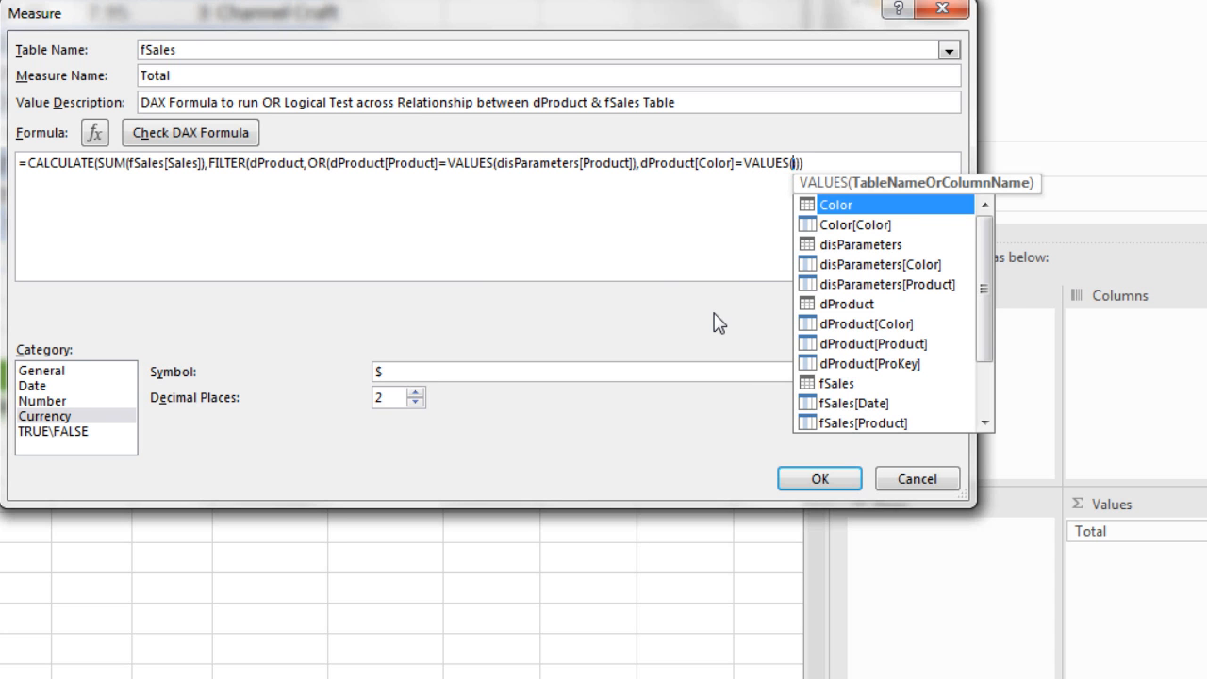
type("dis")
key("Down")
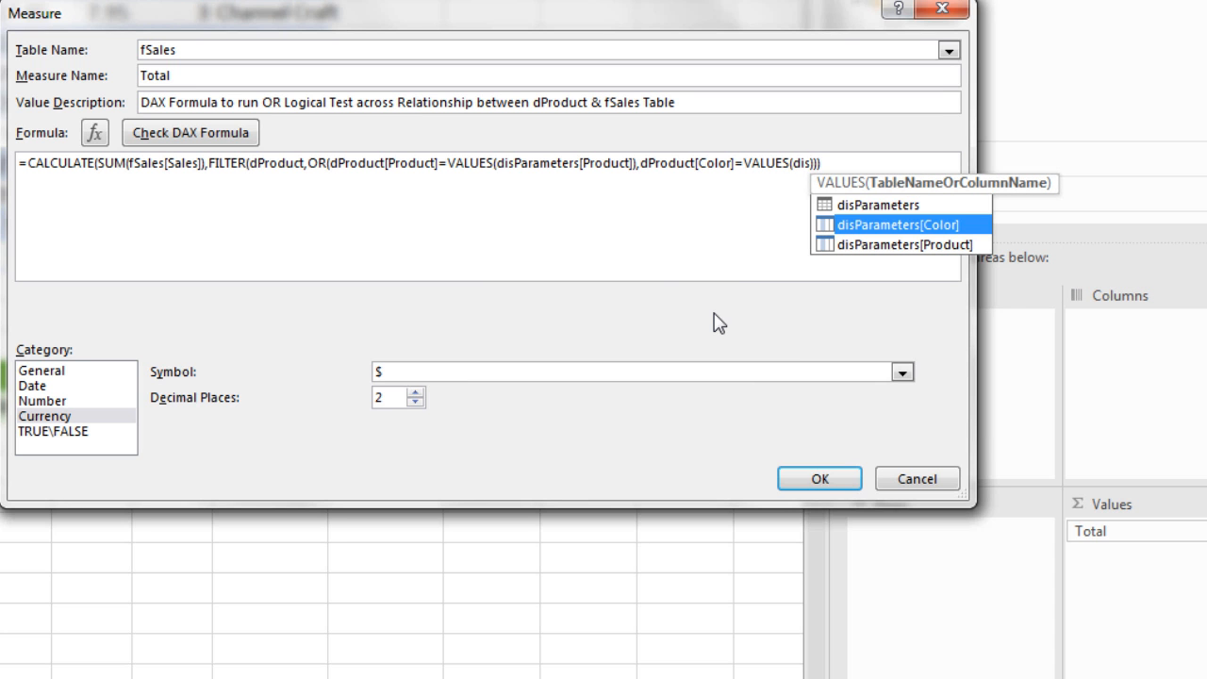
key("Tab")
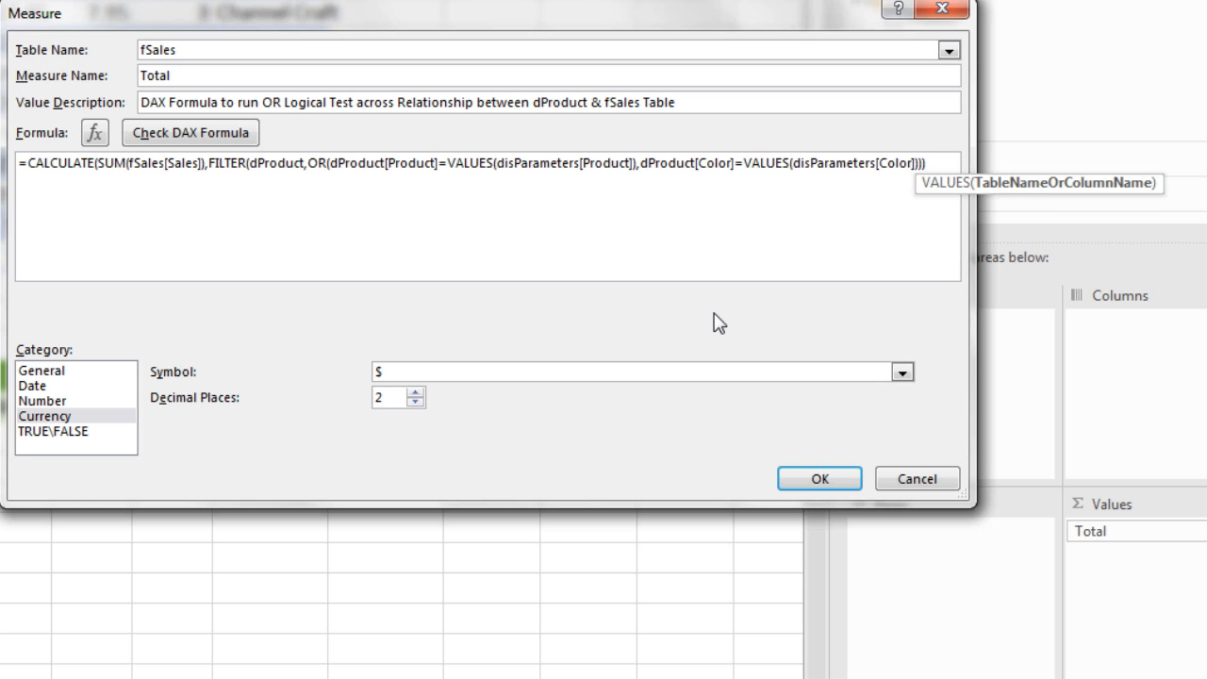
type(")")
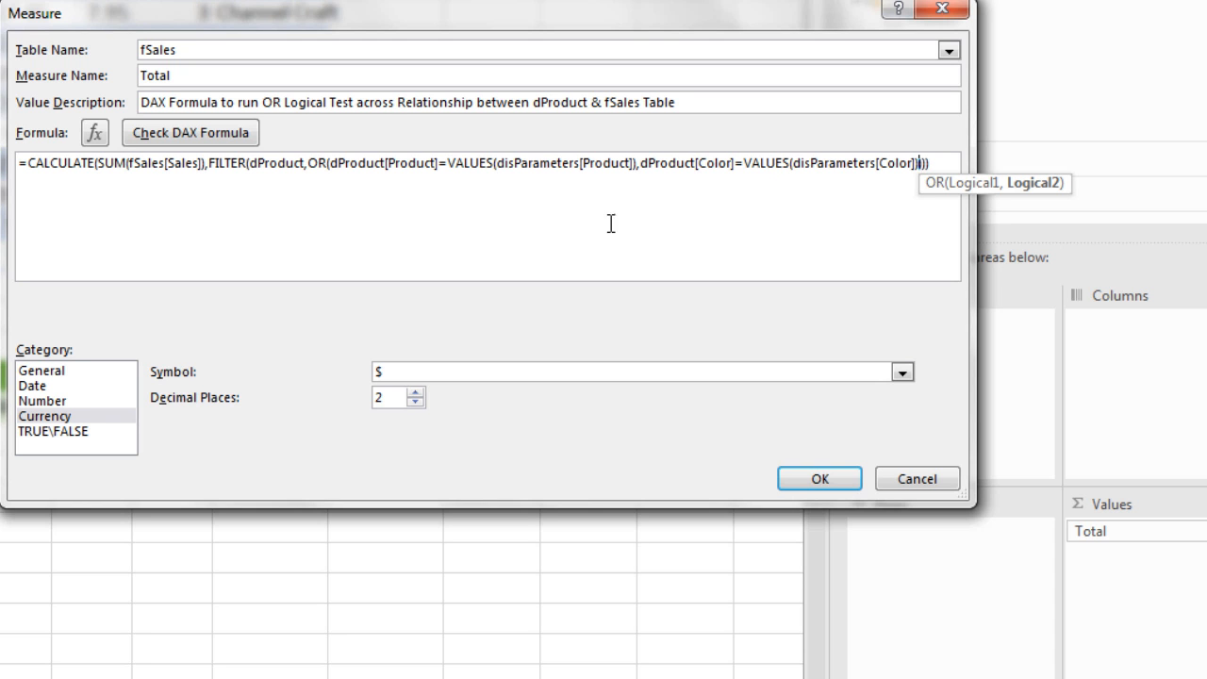
left_click(820, 481)
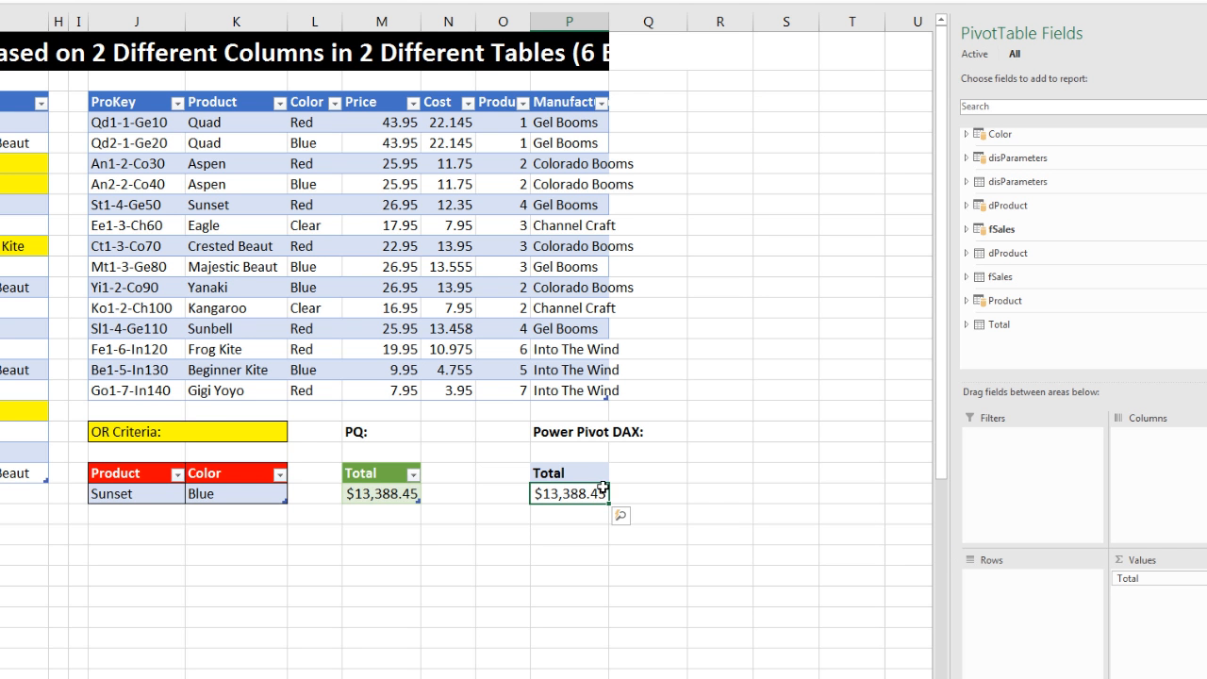
- Change the Product OR criterion to Quad, refresh all queries and the PivotTable, and select the PivotTable's total value
left_click(162, 491)
type("Quad")
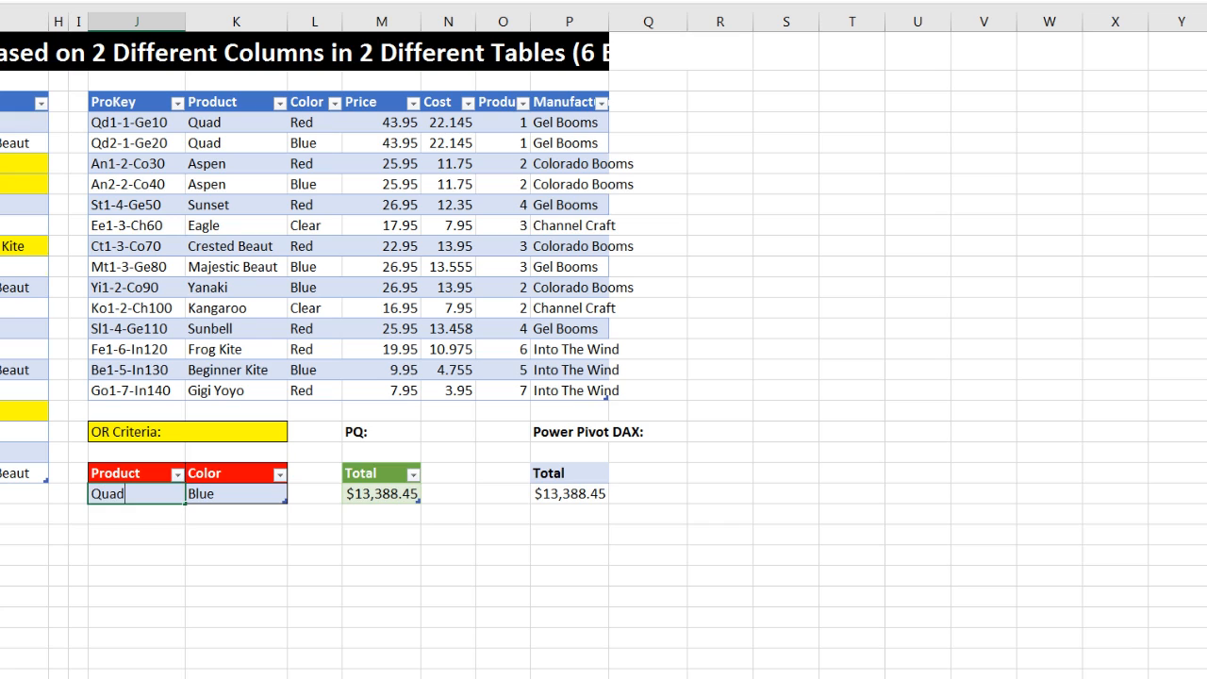
key("Return")
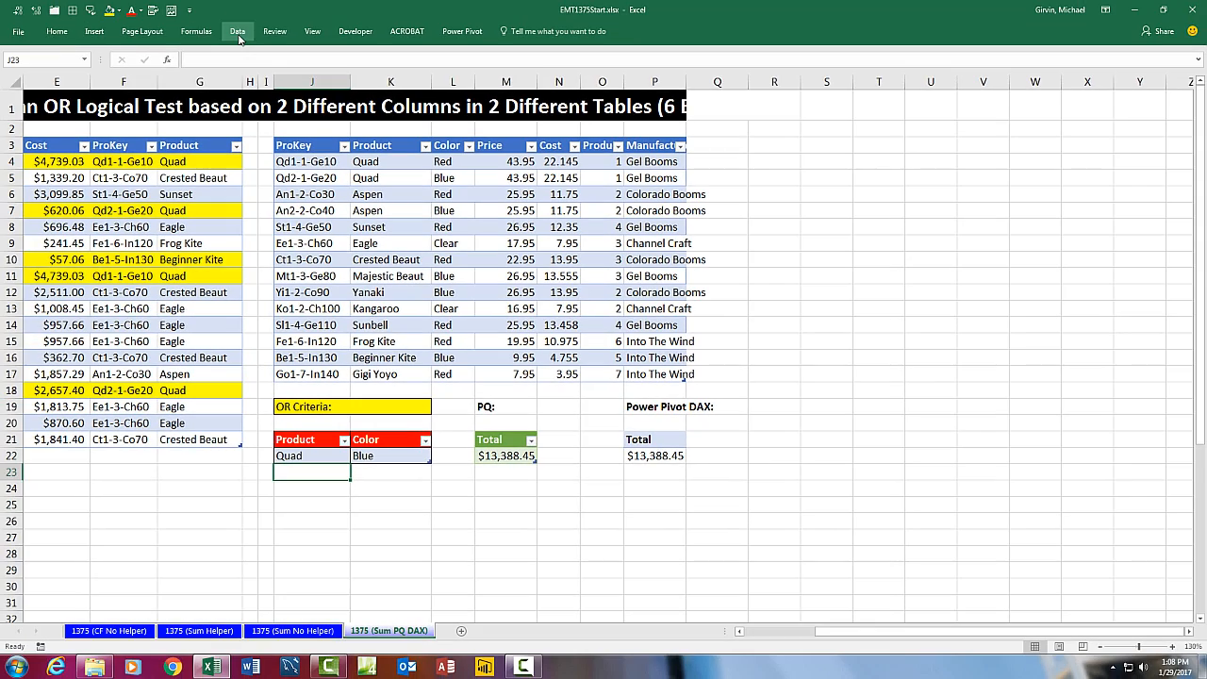
left_click(240, 37)
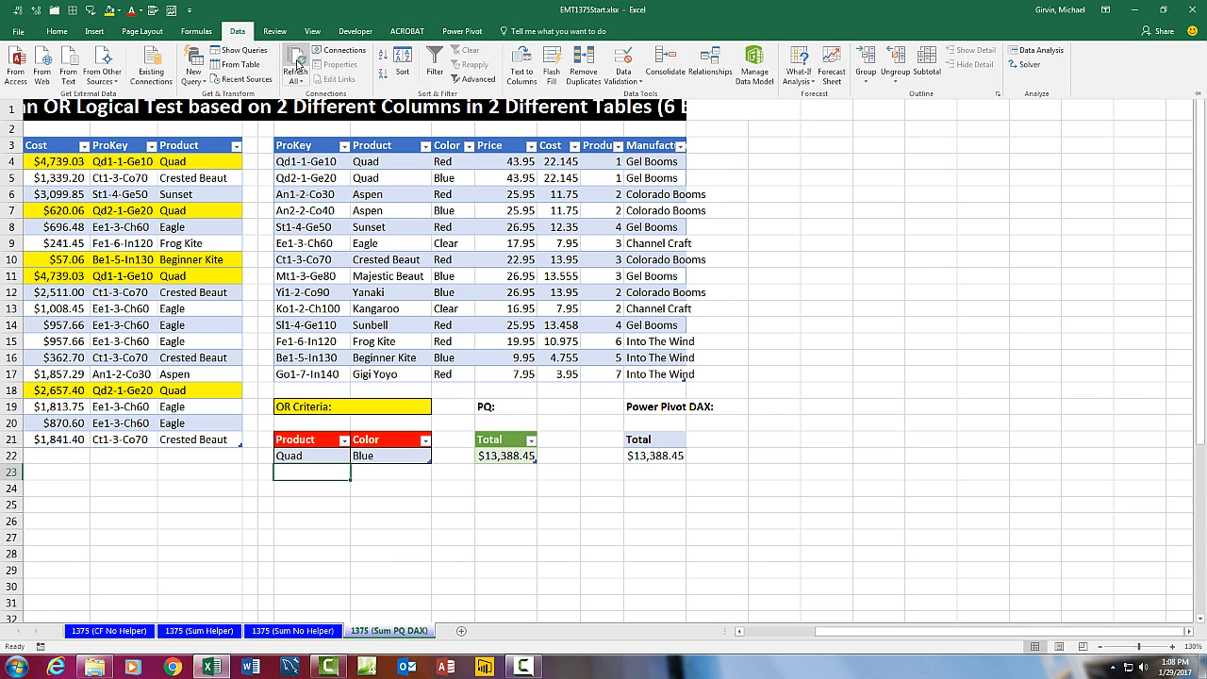
key("ctrl+alt+F5")
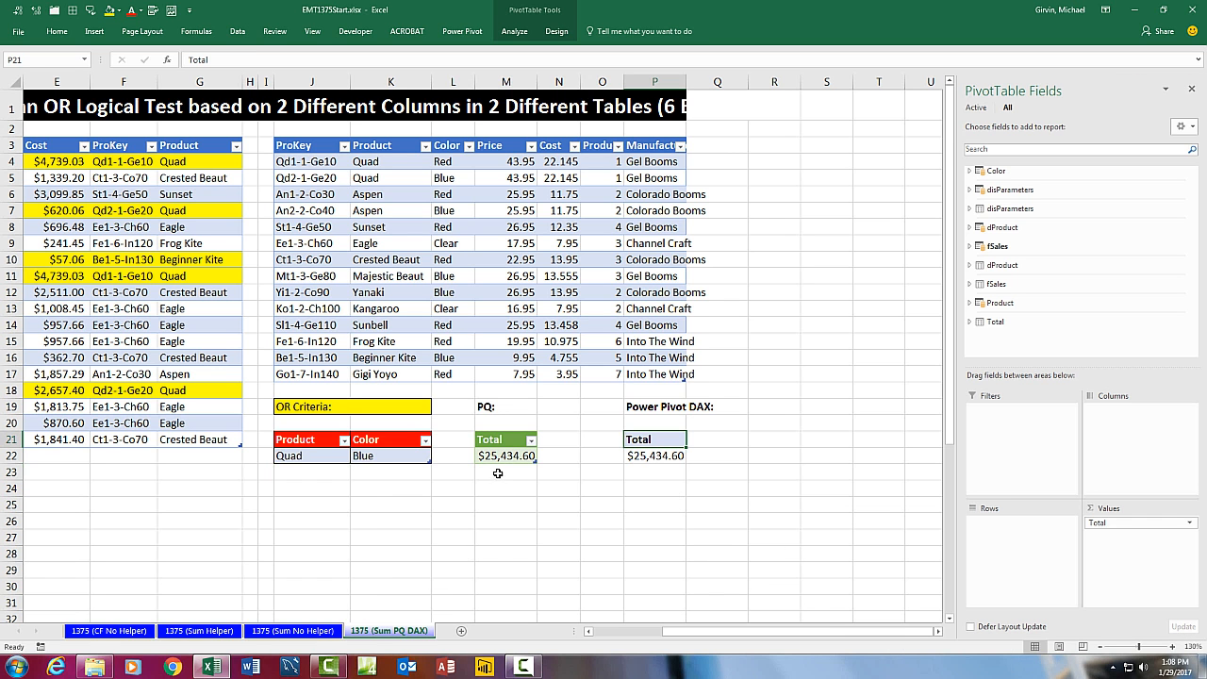
key("Down")
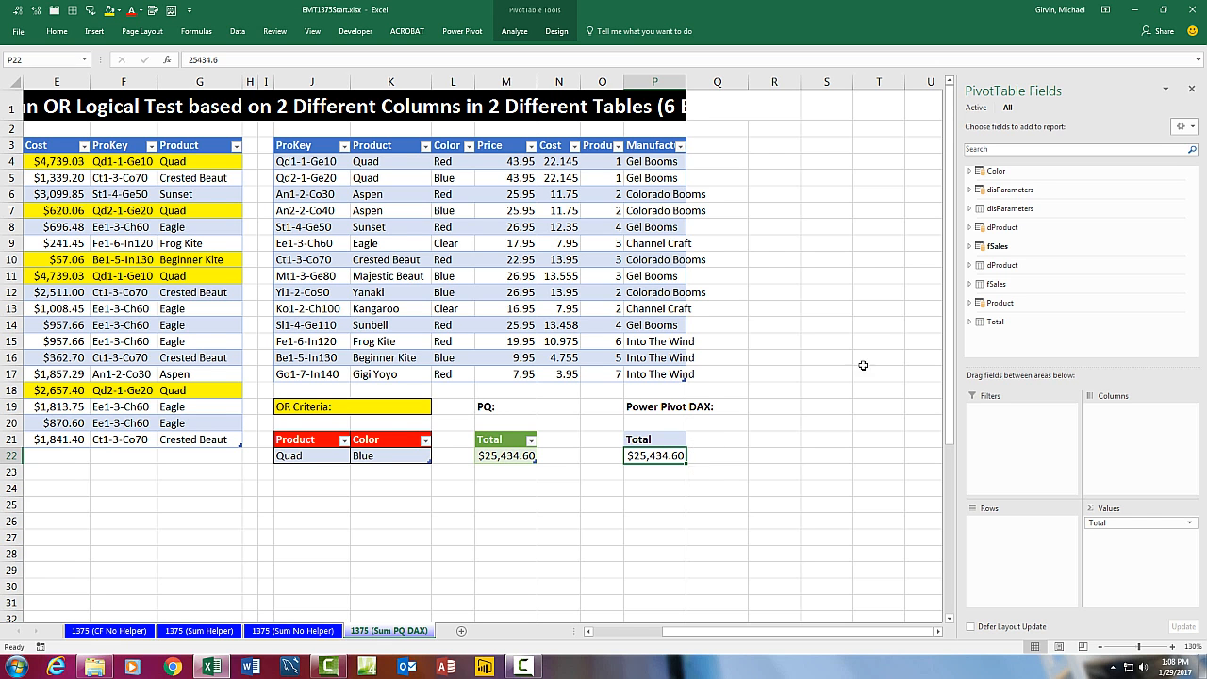
- Add the query-sourced fSales Date field to the PivotTable rows and remove the Quarter, Month and Date levels, keeping only Date (Year)
left_click(969, 247)
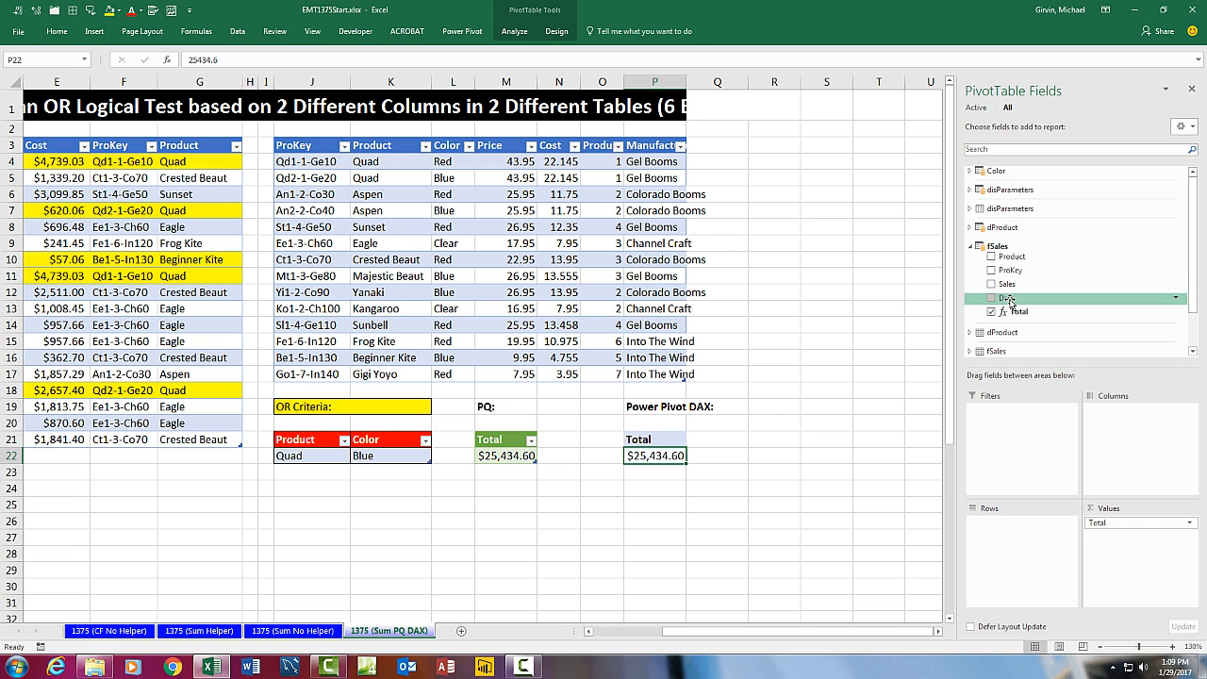
left_click_drag(1005, 299, 1031, 534)
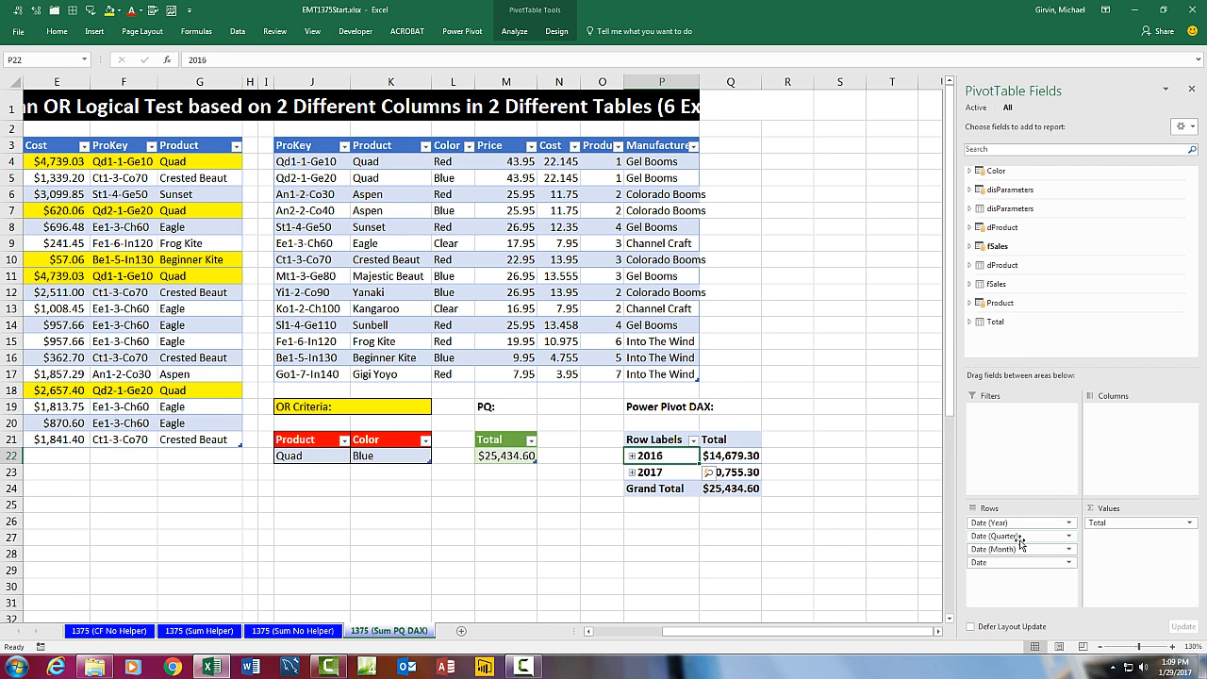
left_click(996, 246)
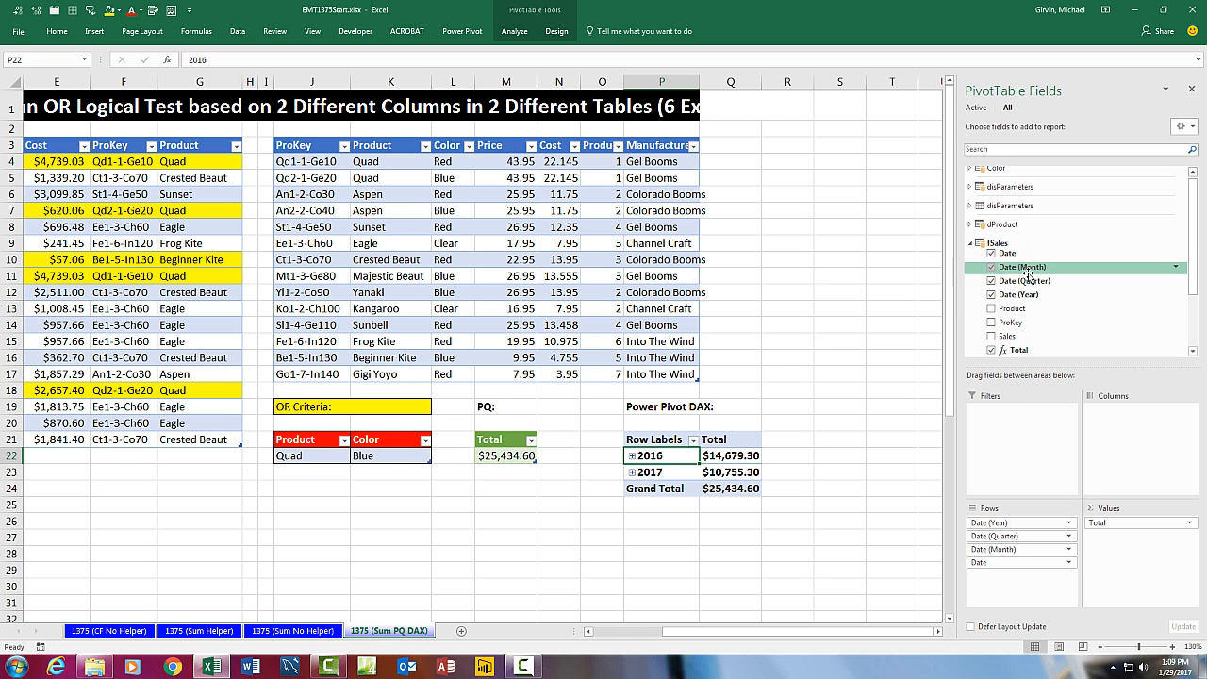
left_click_drag(1051, 535, 1118, 370)
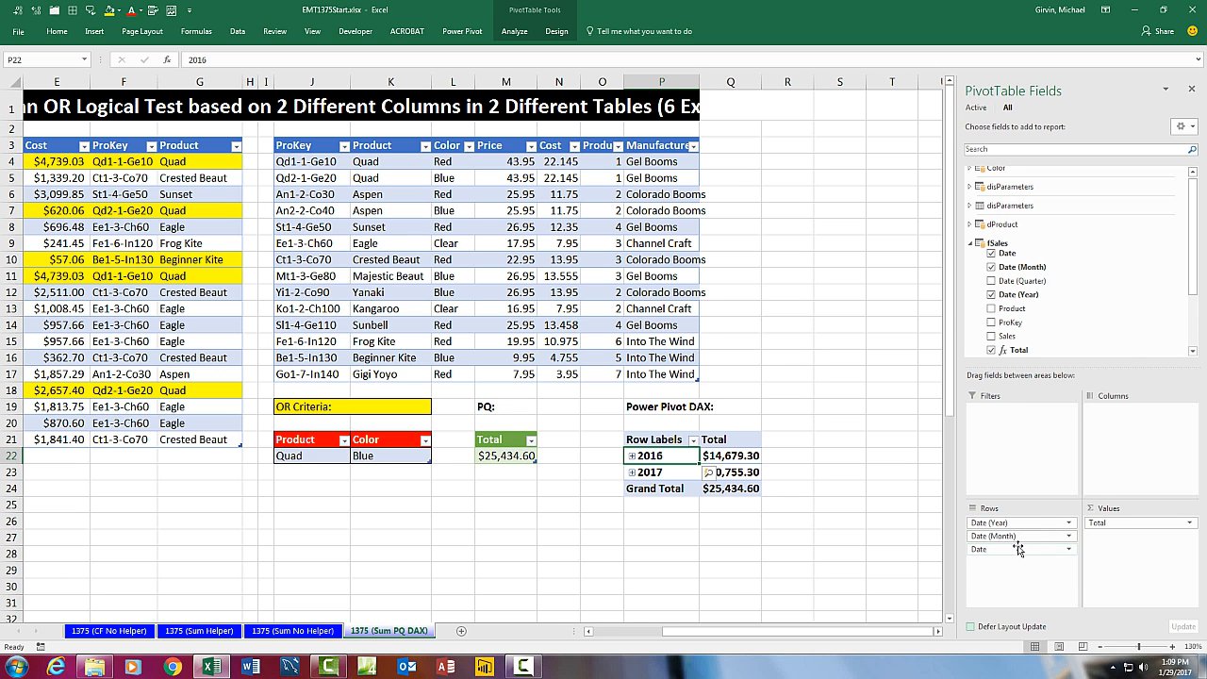
left_click_drag(1020, 536, 1075, 326)
left_click_drag(986, 536, 1057, 311)
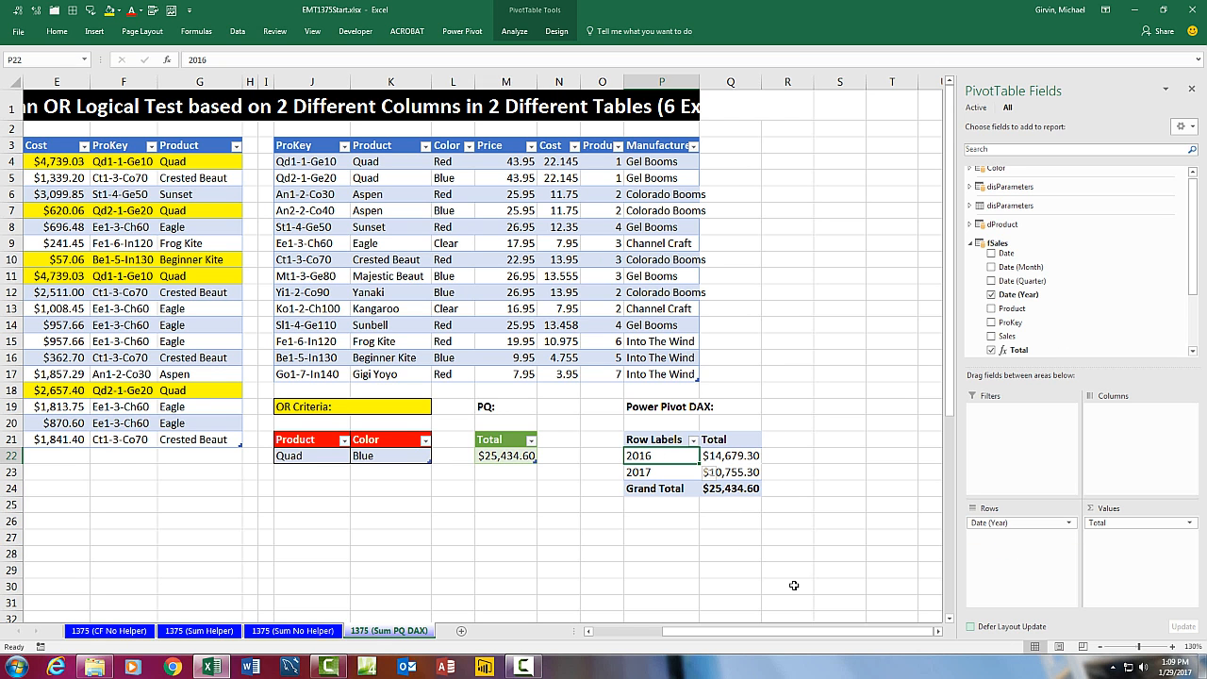
- Change the Product OR criterion to Sunset and refresh all queries and the PivotTable
left_click(314, 458)
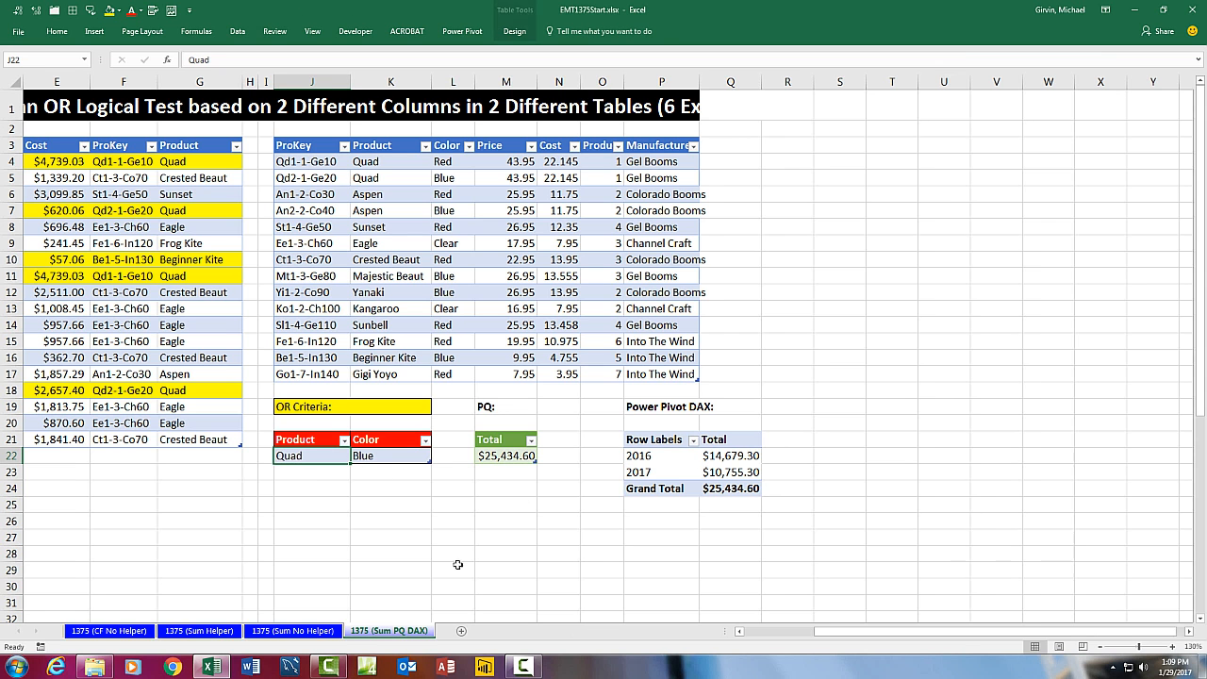
type("Suns")
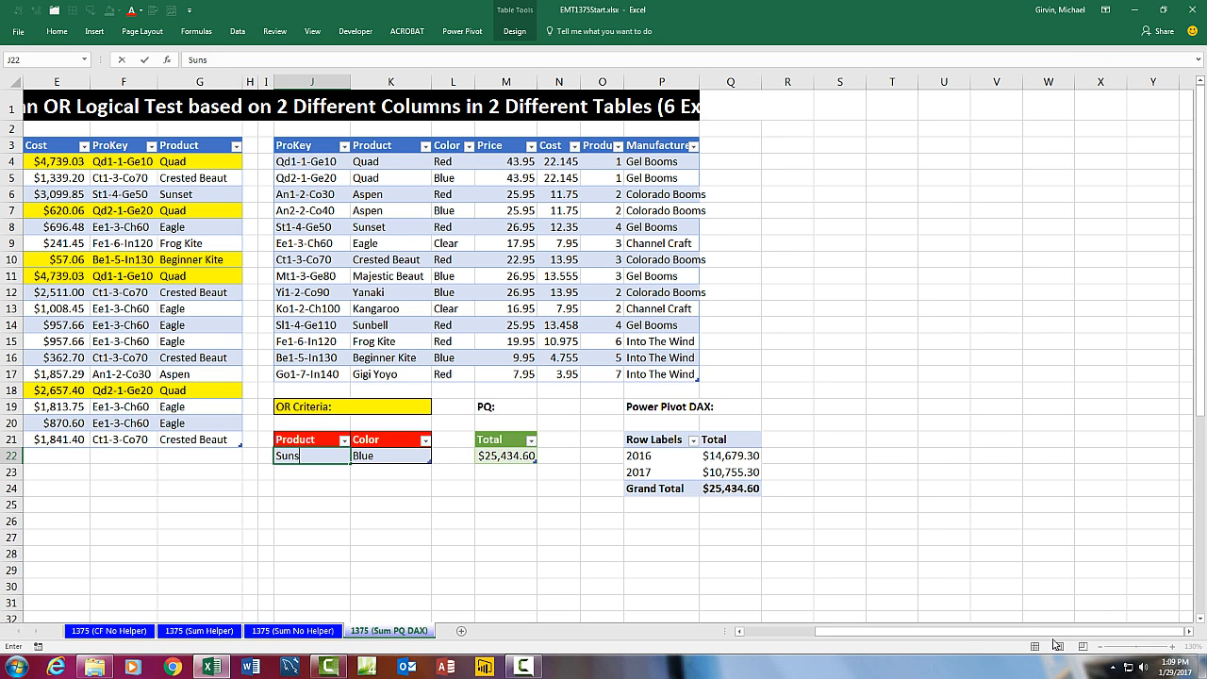
key("Return")
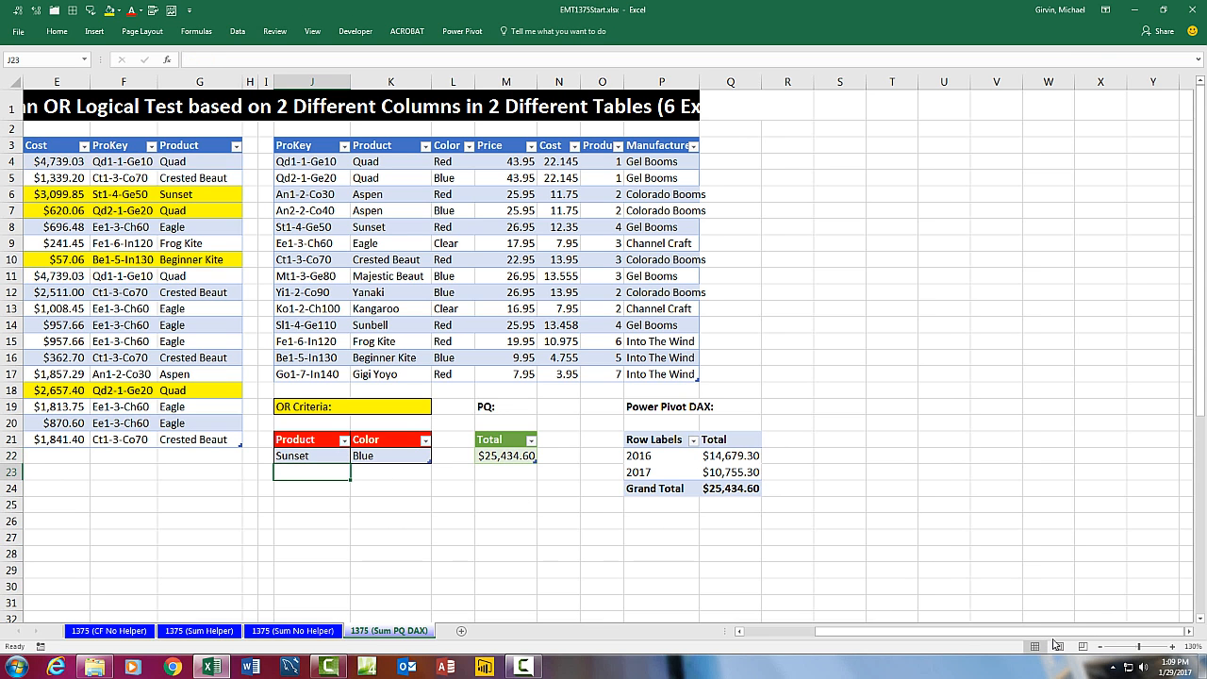
key("ctrl+alt+F5")
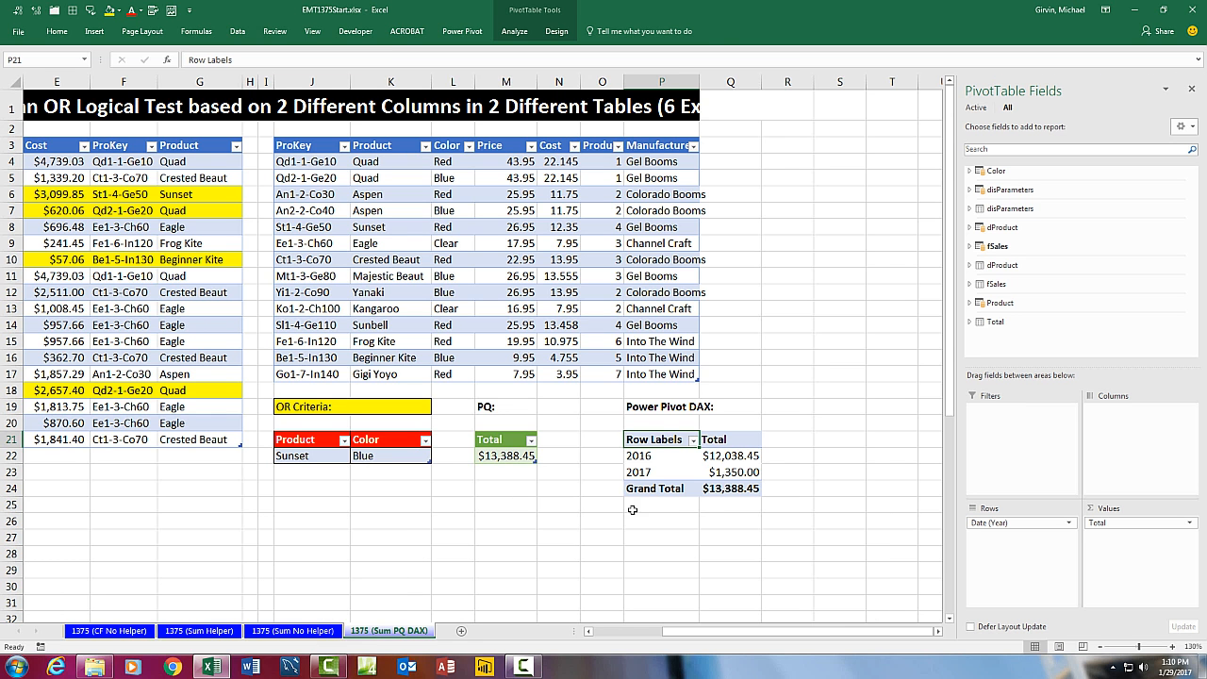
- Switch the PivotTable's report layout to Tabular Form
left_click(731, 456)
left_click(557, 31)
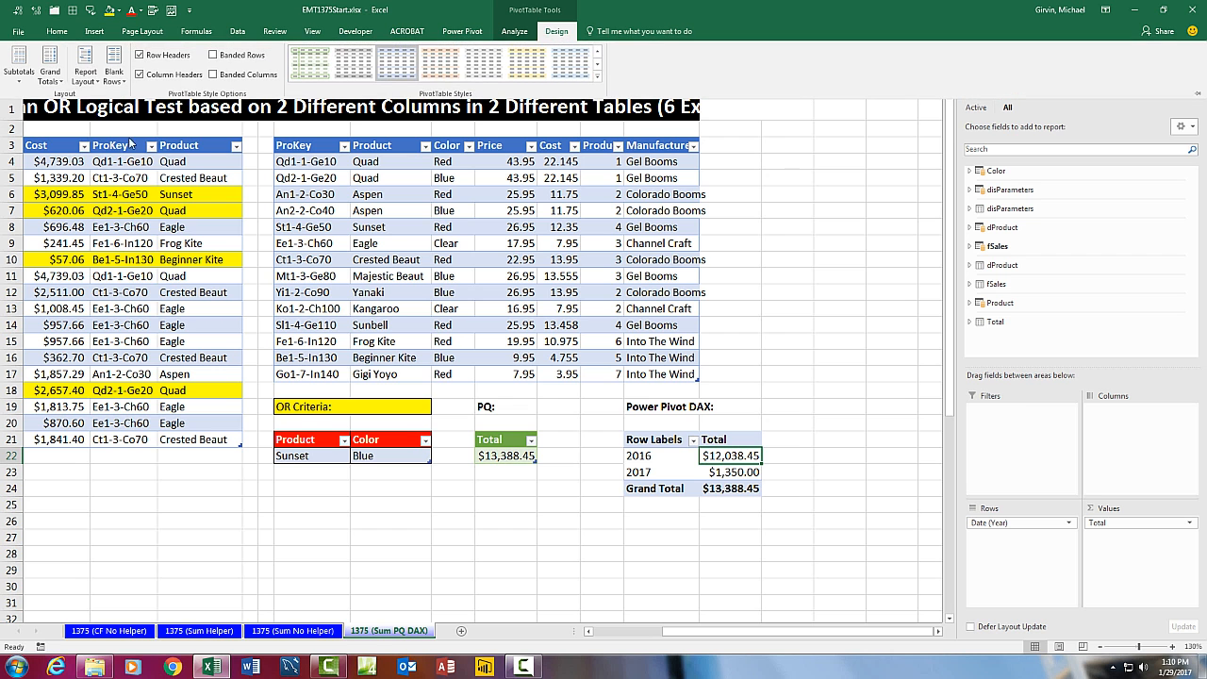
left_click(87, 81)
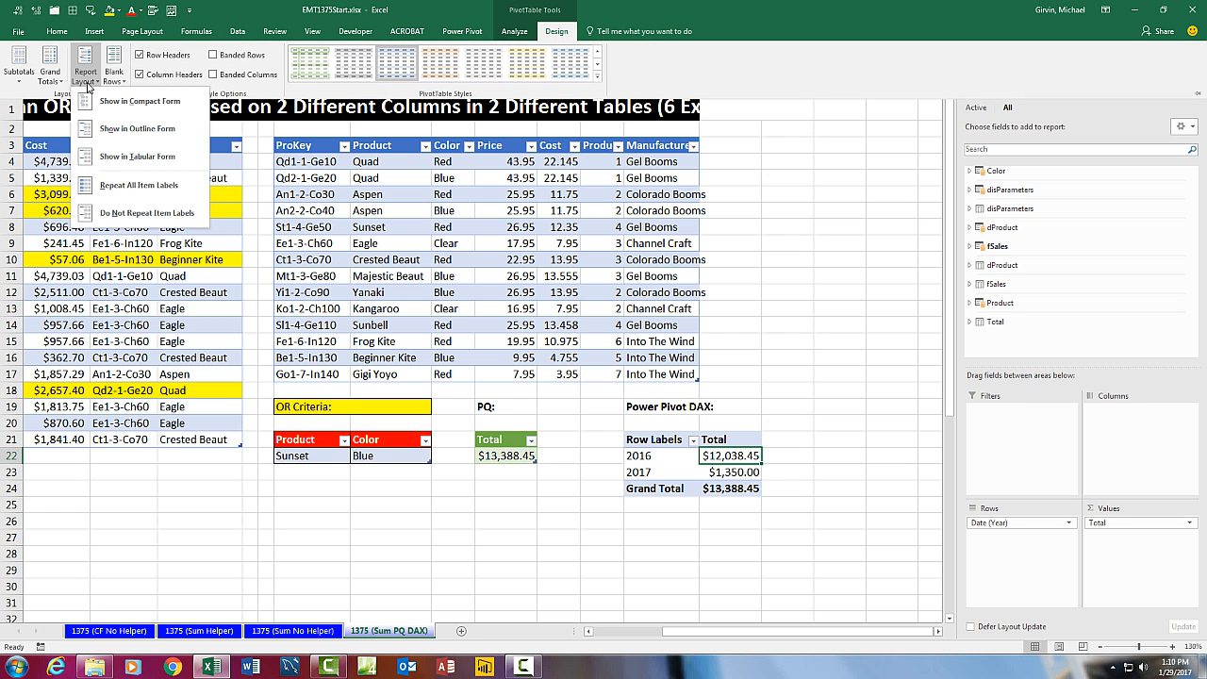
left_click(115, 159)
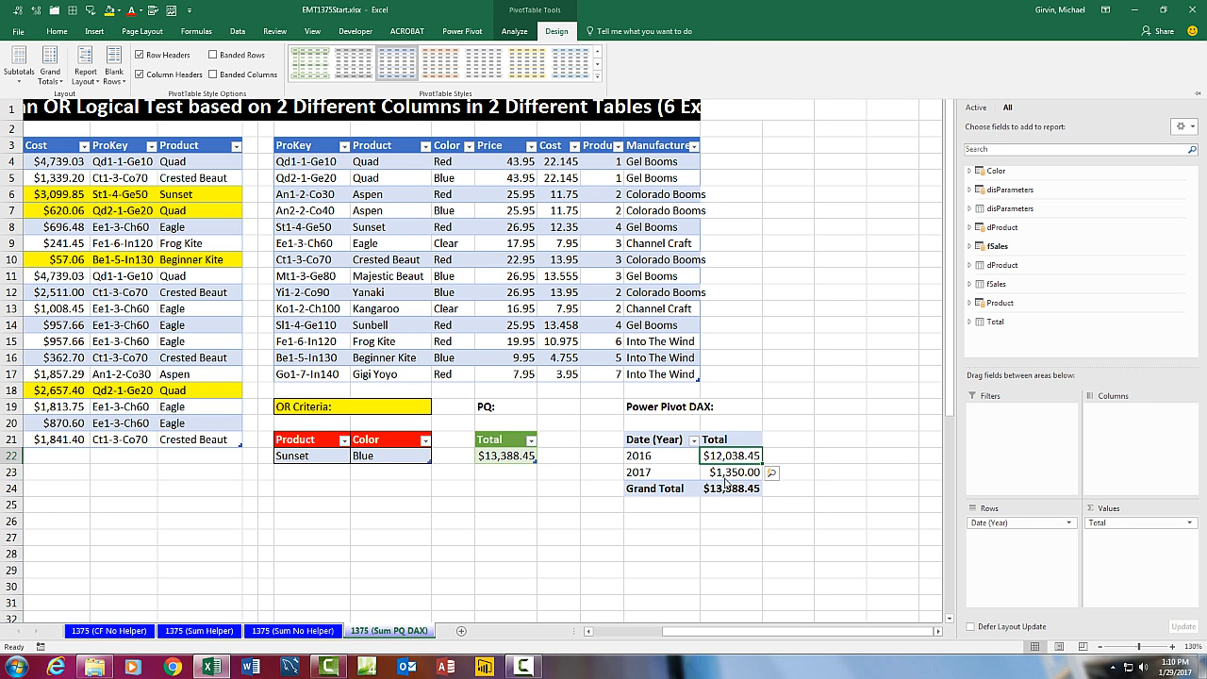
- Review the definition of the Total measure in the query-sourced fSales table, and select the Power Query total on the sheet
left_click(985, 247)
right_click(1015, 351)
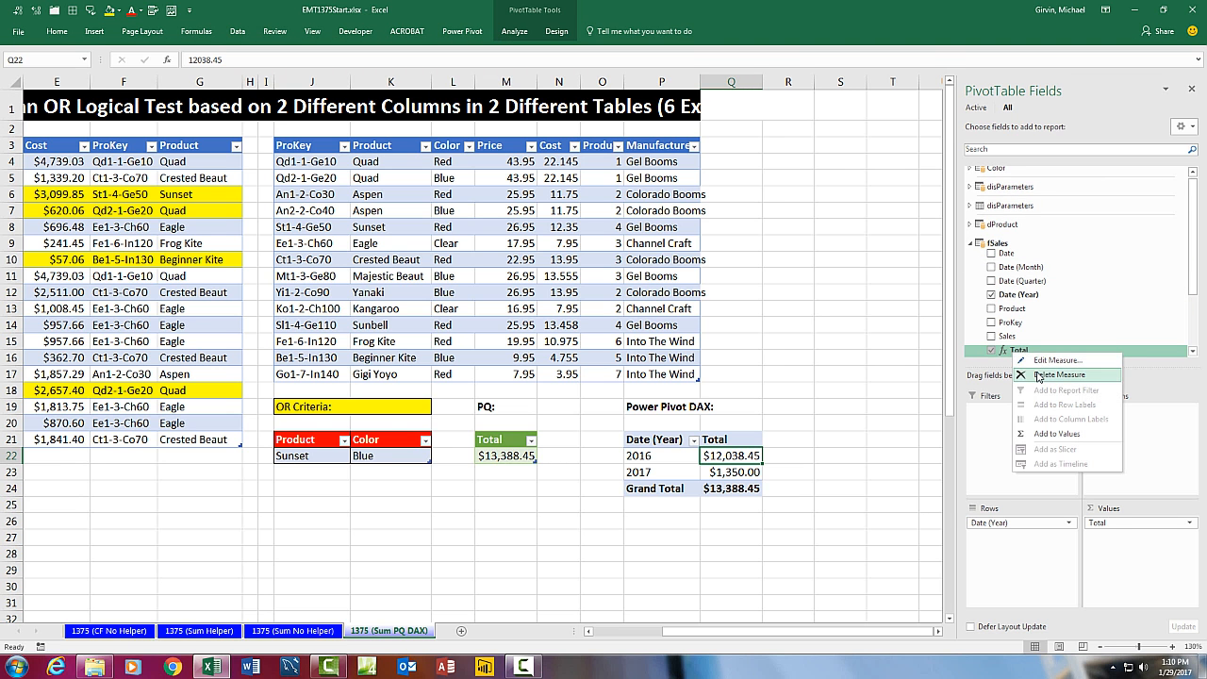
left_click(1039, 363)
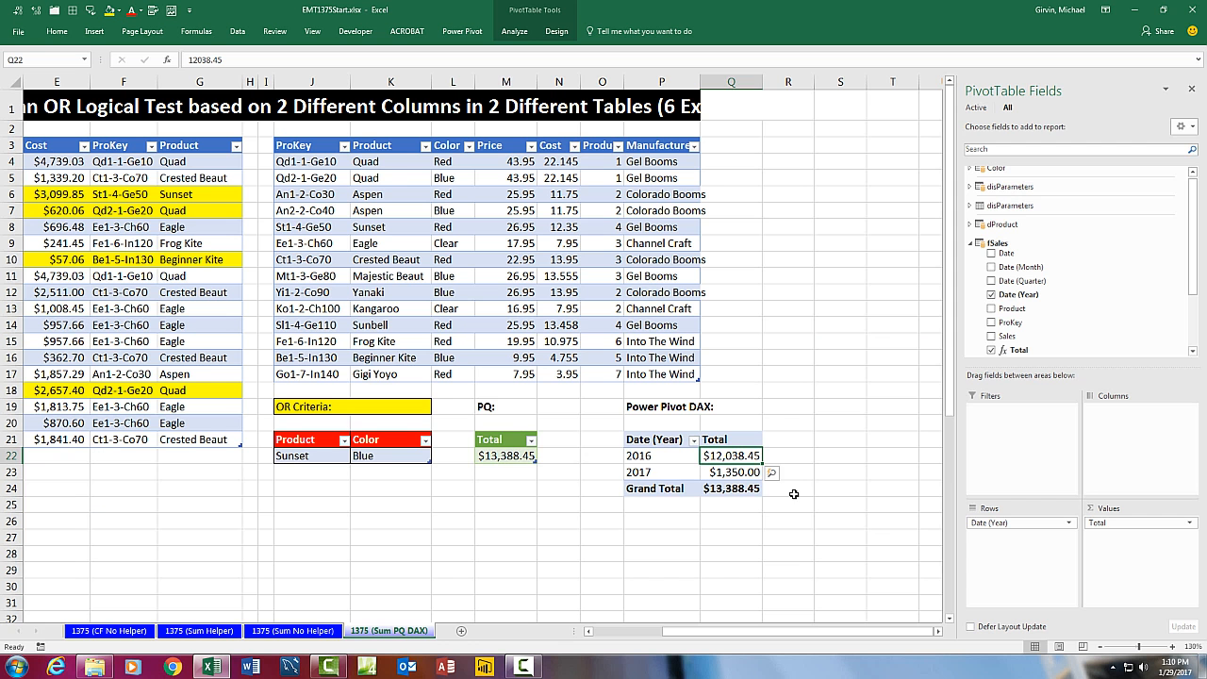
left_click(516, 460)
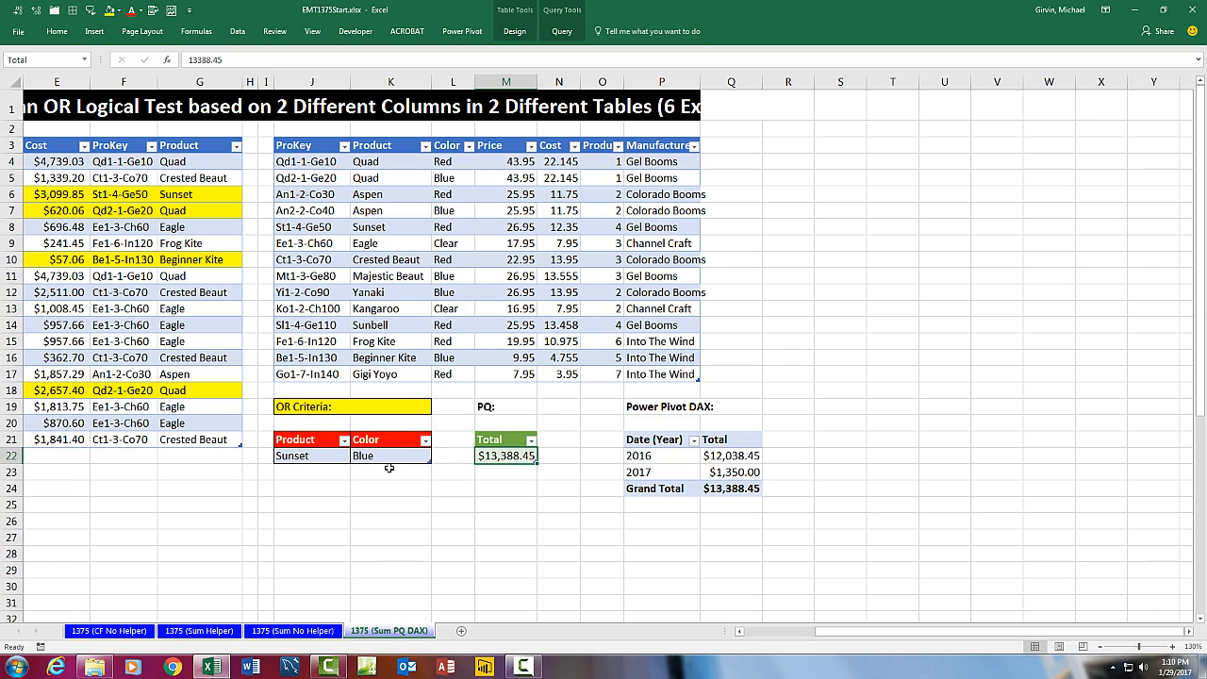
- Examine the SUMPRODUCT array formula in the Total Sales cell of the 1375 (Sum No Helper) sheet, leaving it unedited
left_click(326, 634)
key("F2")
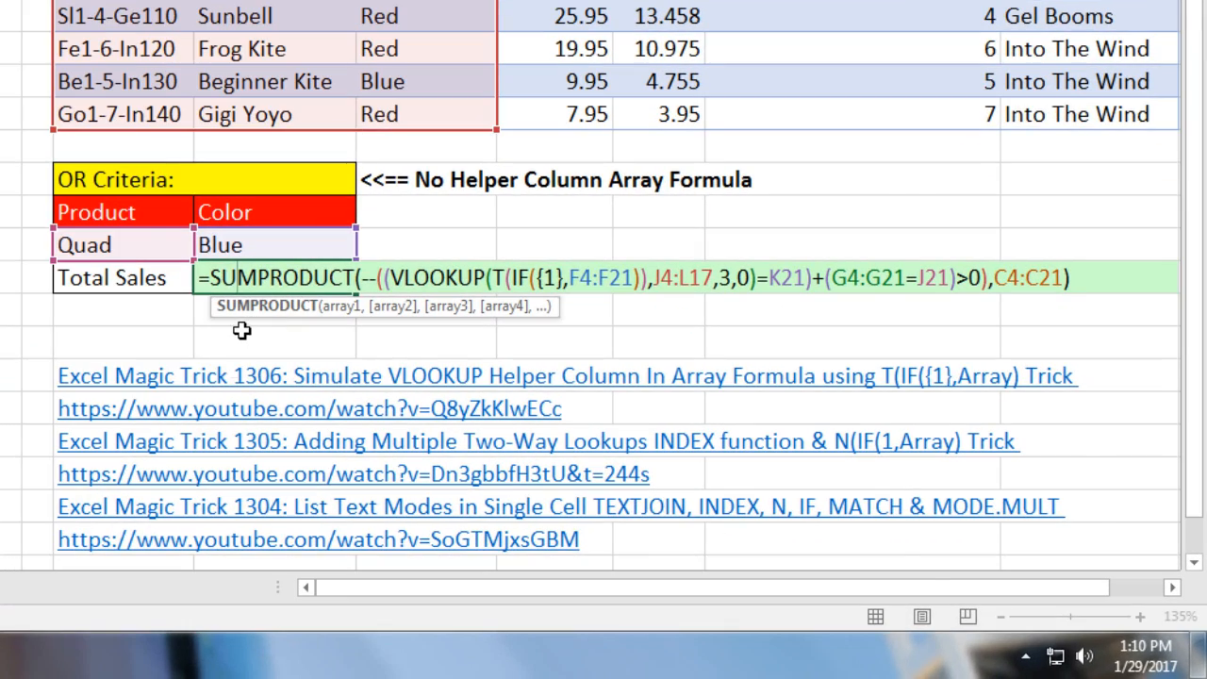
key("Escape")
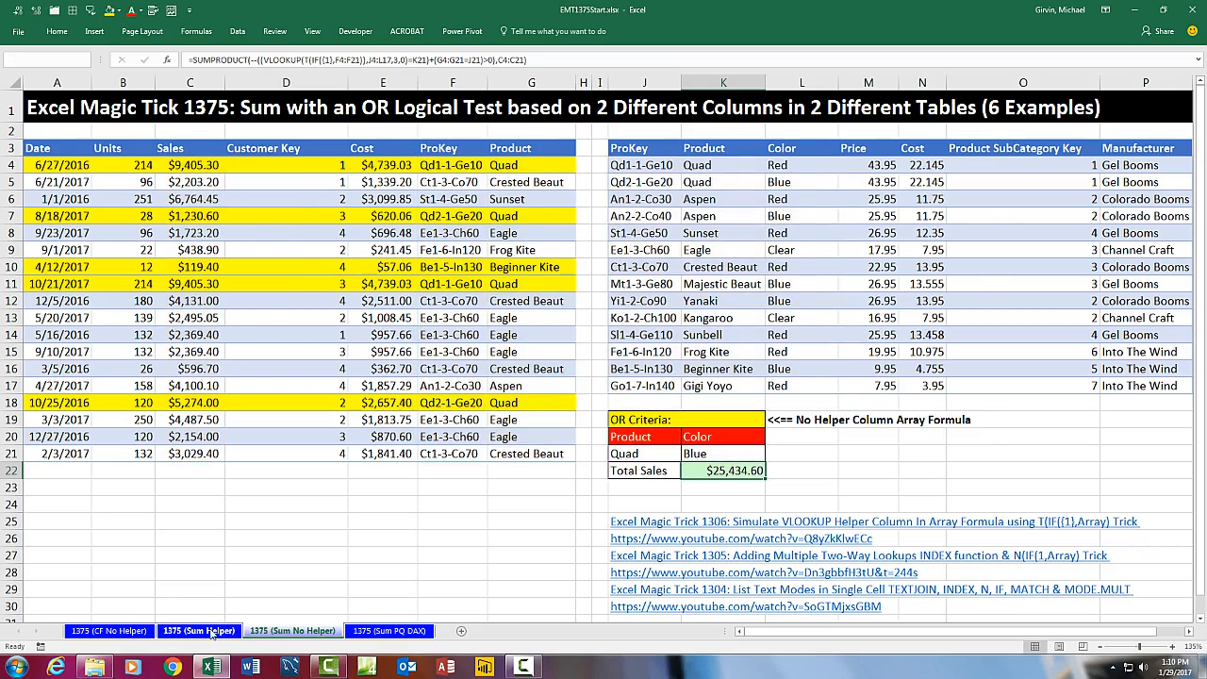
- Examine the SUMIFS and DSUM Total Sales formulas on the 1375 (Sum Helper) sheet without editing them
left_click(213, 632)
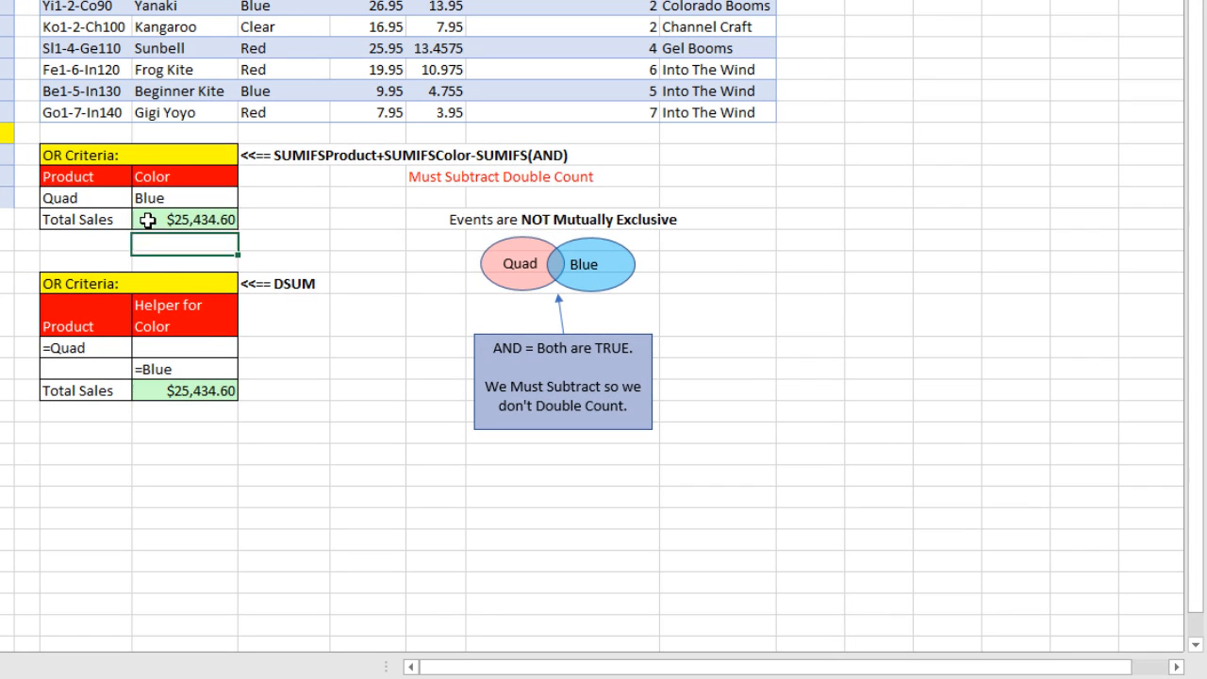
double_click(148, 219)
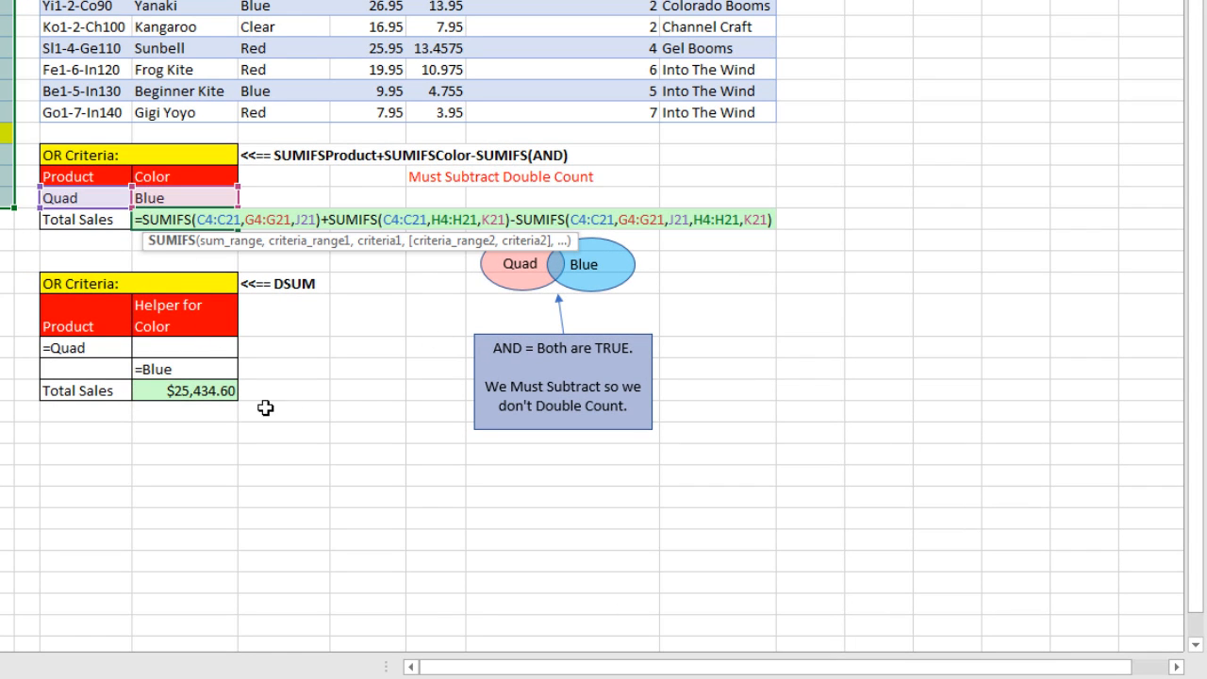
double_click(204, 387)
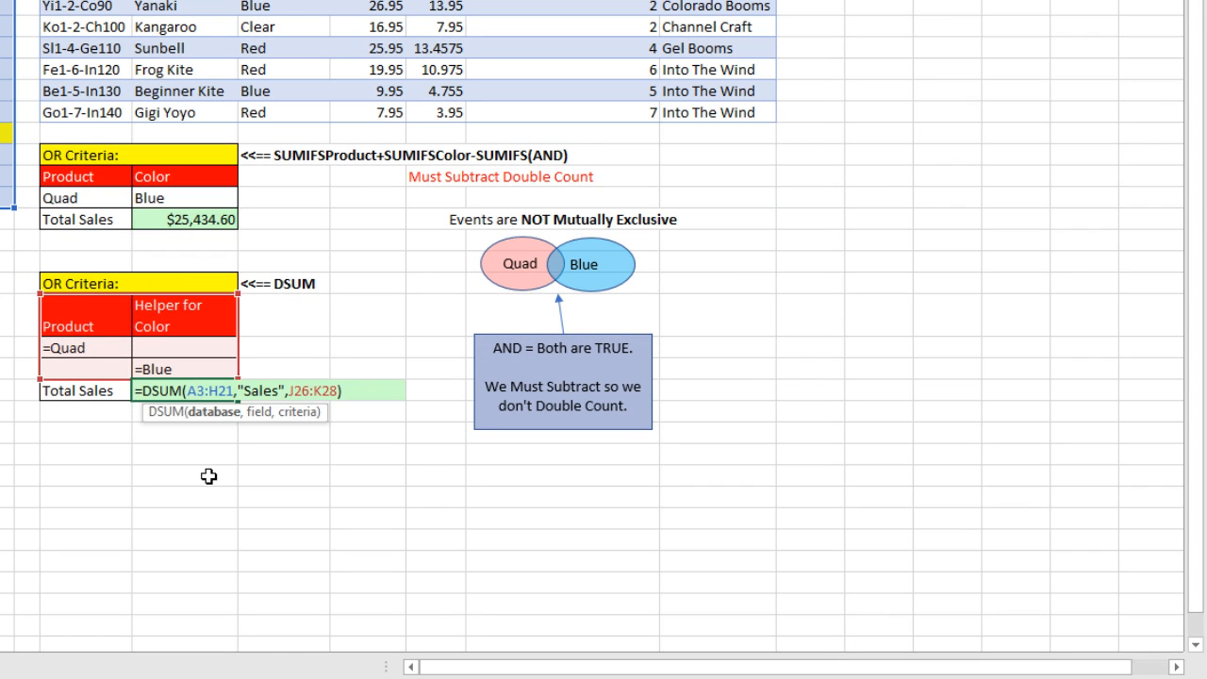
key("Escape")
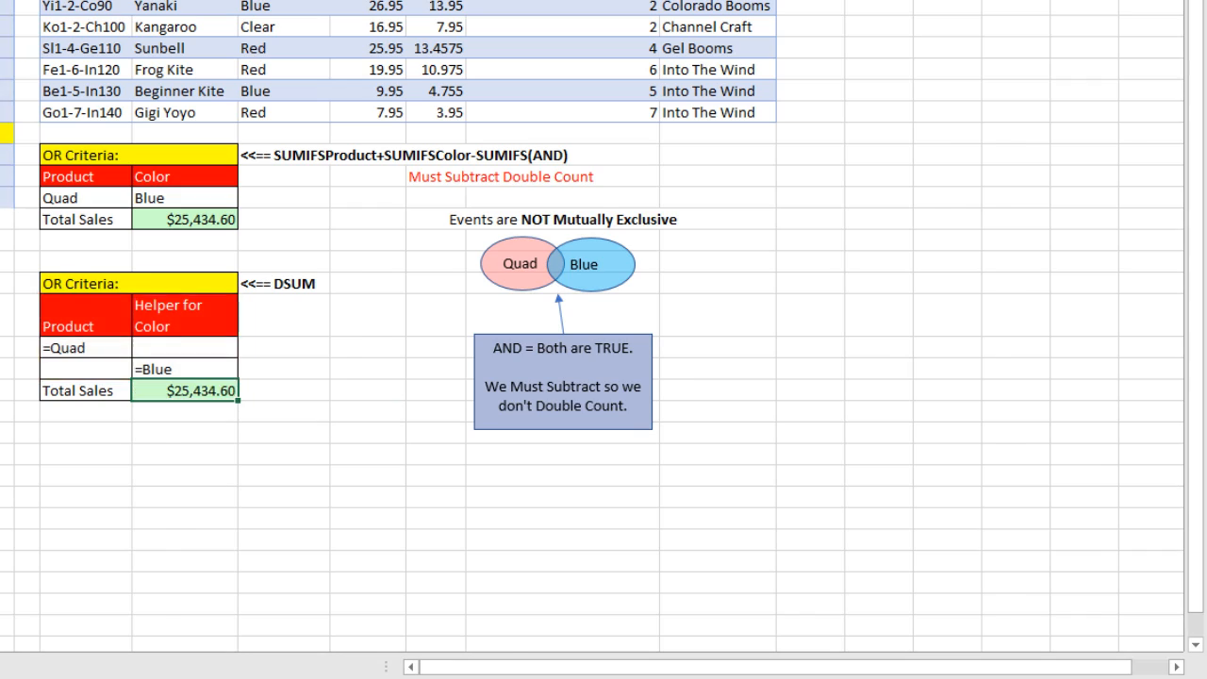
- Examine the OR and VLOOKUP logical formula in cell A23 of the 1375 (CF No Helper) sheet
left_click(108, 630)
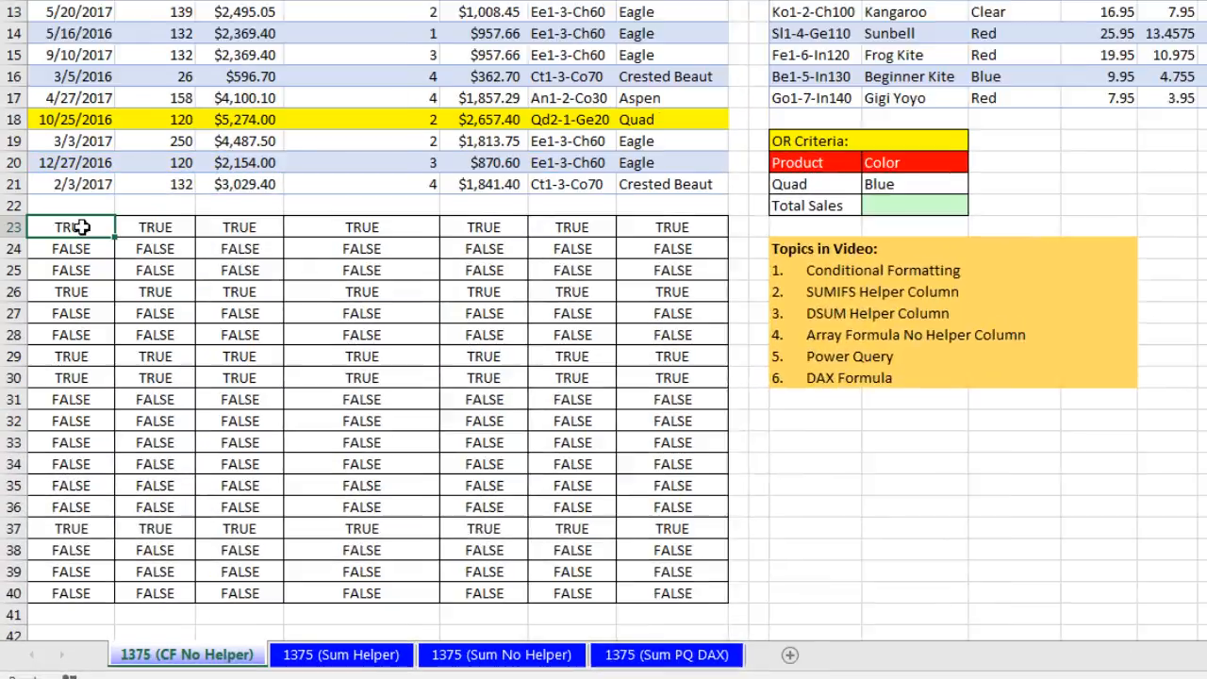
double_click(55, 381)
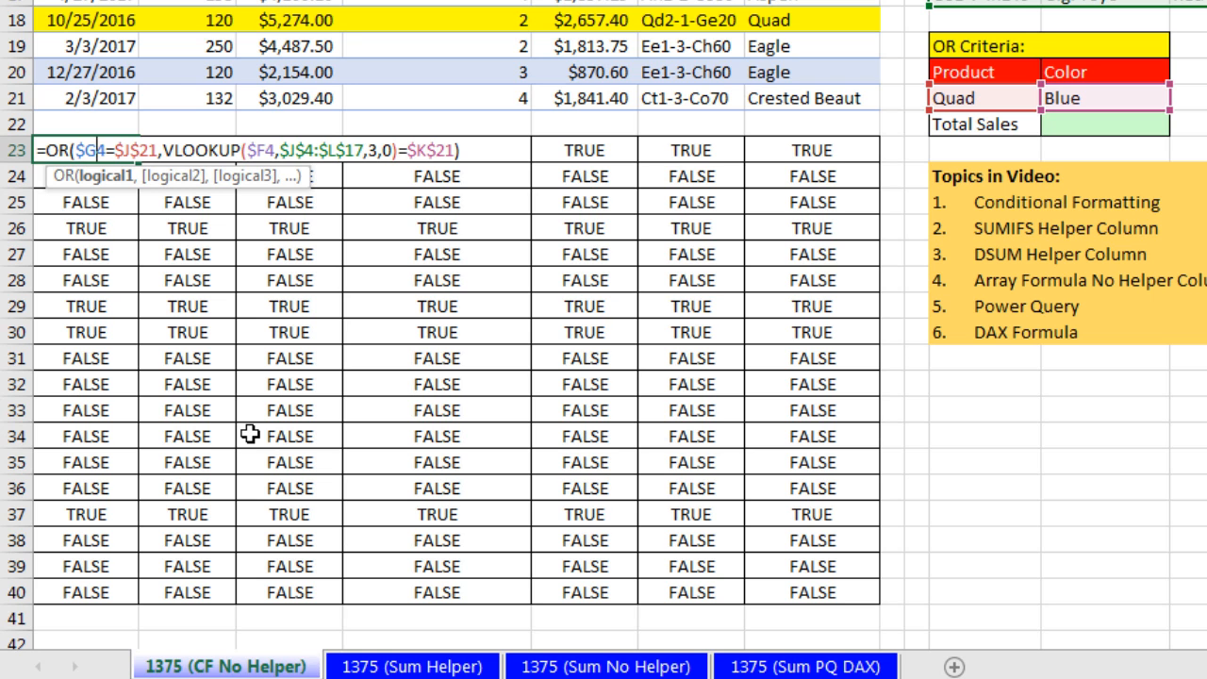